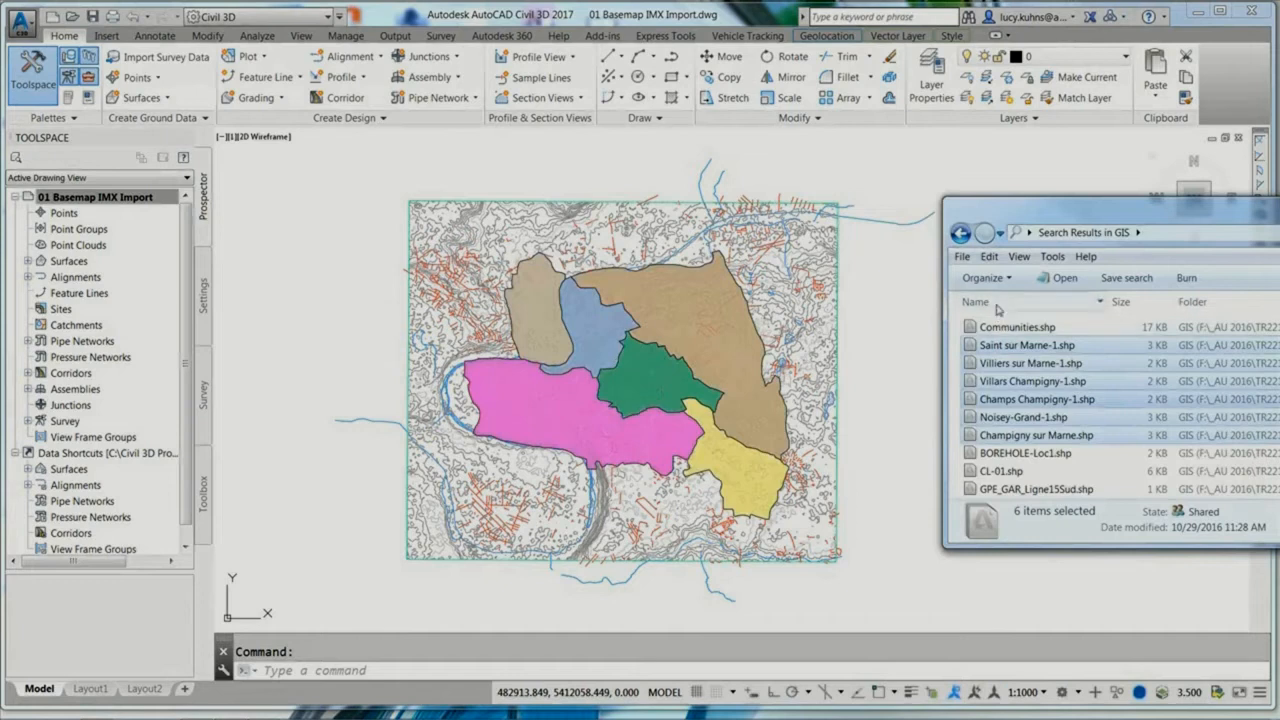
Step: Add the CL-01.shp centerline shapefile to the basemap drawing and move the file window out of the way
{"action": "left_click", "coordinate": [1000, 314]}
{"action": "mouse_move", "coordinate": [1000, 471]}
{"action": "left_mouse_down"}
{"action": "mouse_move", "coordinate": [927, 443]}
{"action": "mouse_move", "coordinate": [890, 400]}
{"action": "left_mouse_up"}
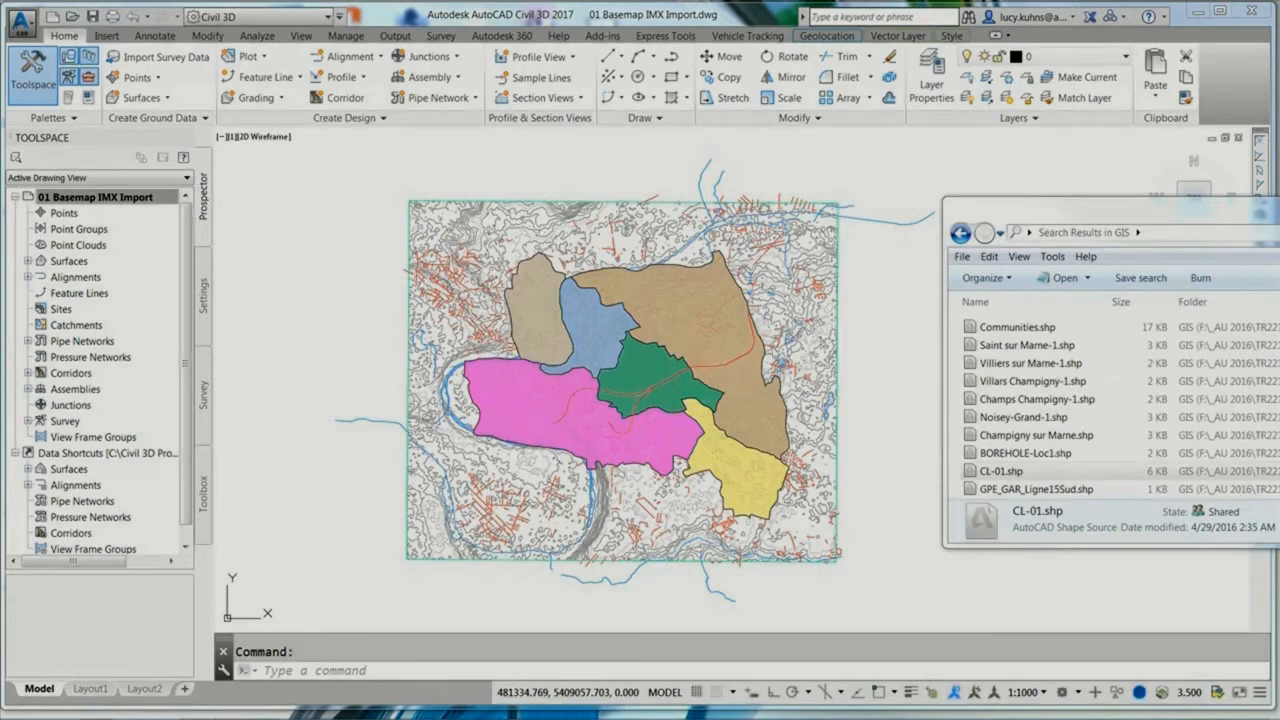
{"action": "left_click_drag", "start_coordinate": [1040, 214], "coordinate": [1279, 214]}
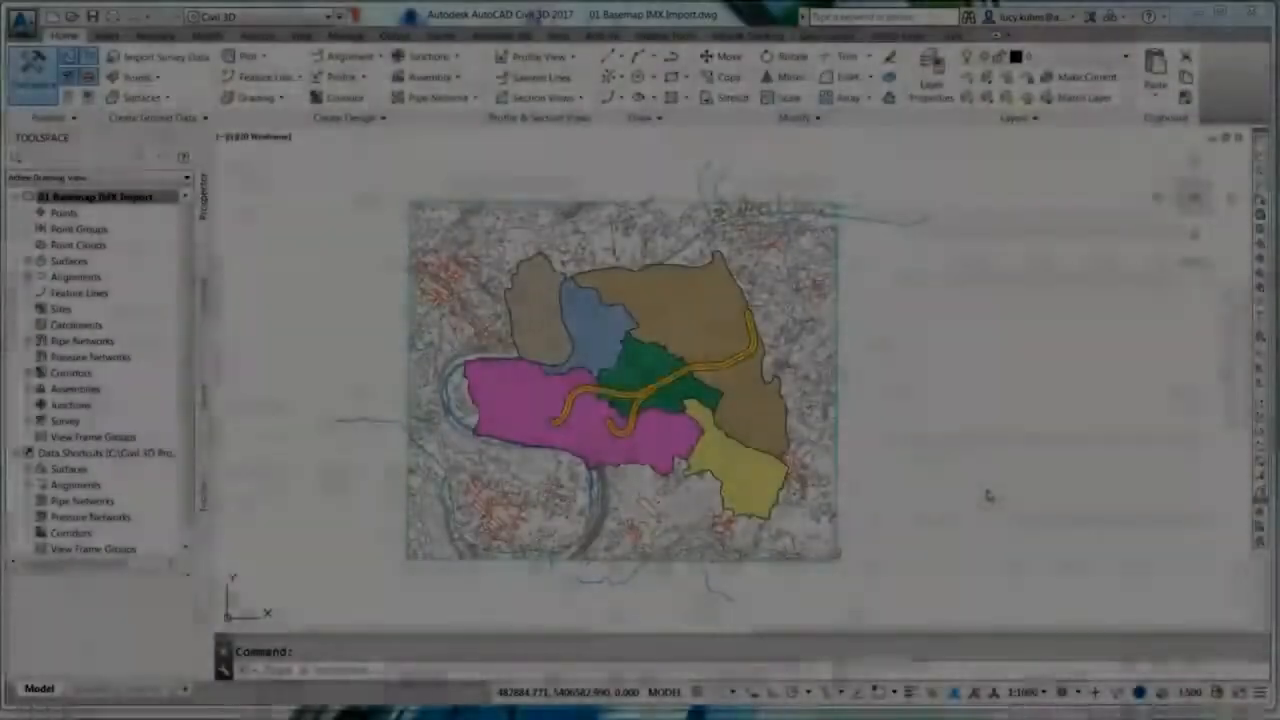
Step: Zoom to a window enclosing the buffered centerline corridor
{"action": "key", "text": "Escape"}
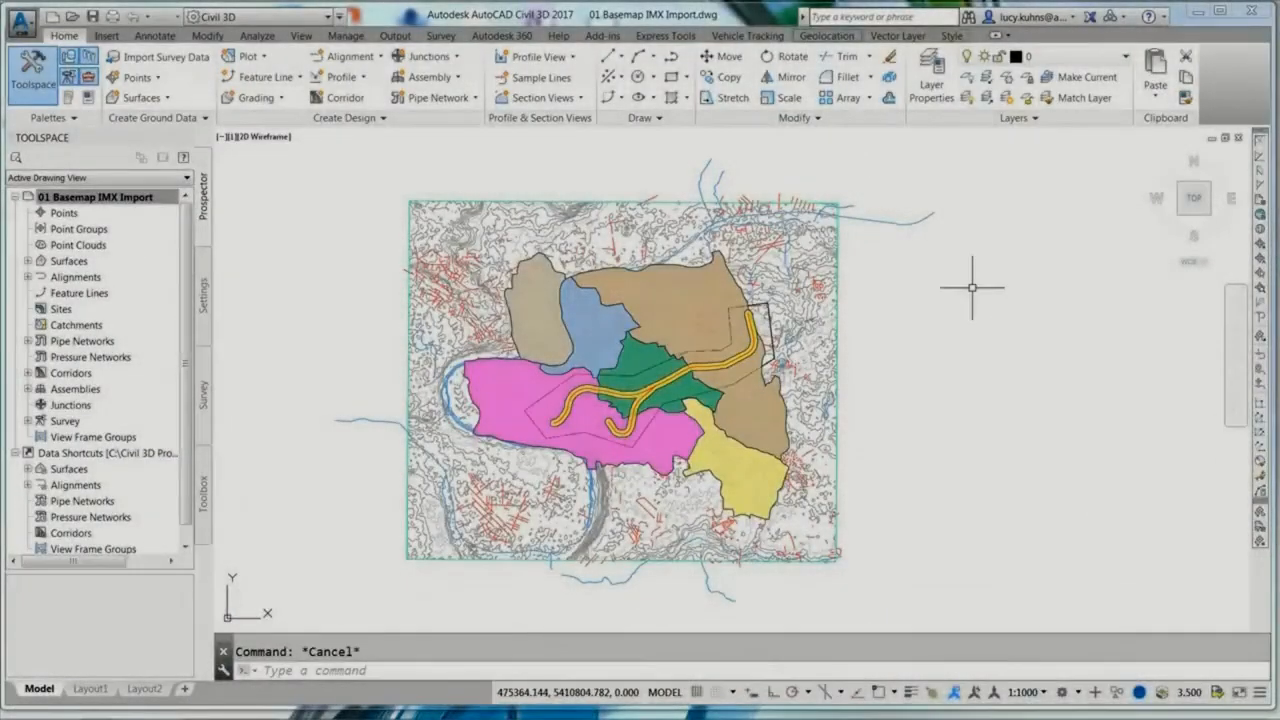
{"action": "type", "text": "z"}
{"action": "key", "text": "Return"}
{"action": "left_click", "coordinate": [510, 455]}
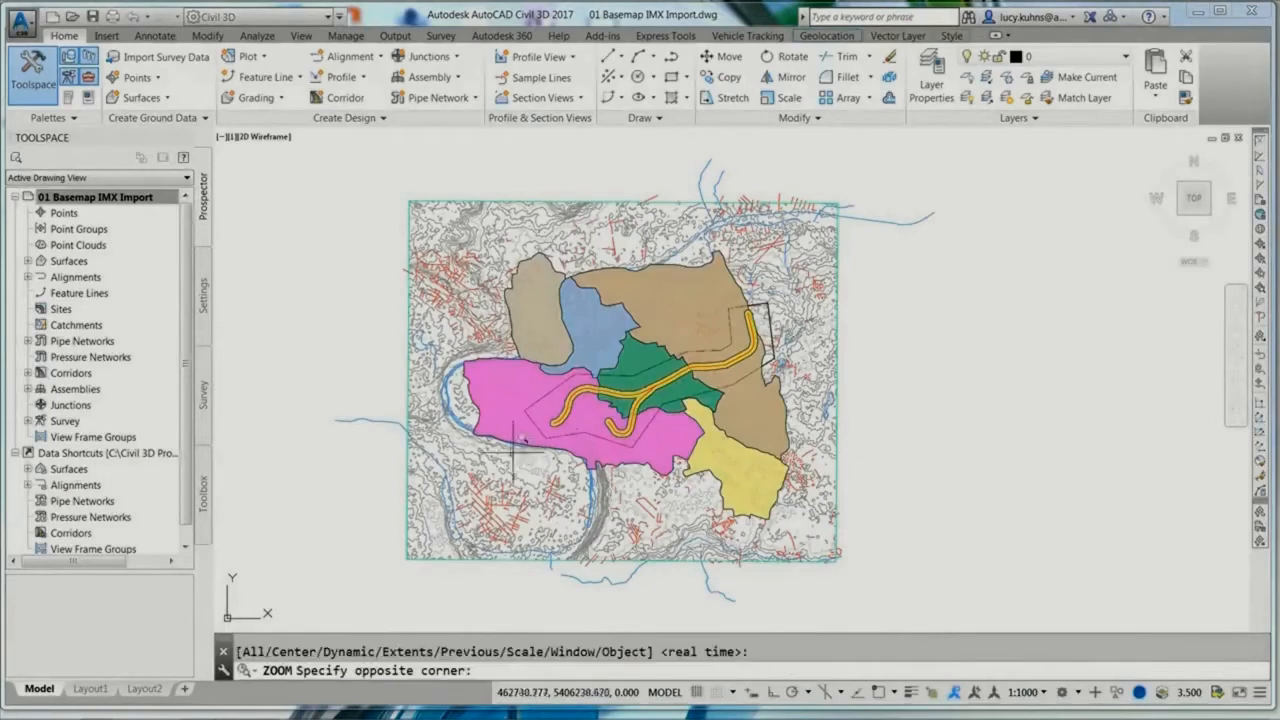
{"action": "left_click", "coordinate": [810, 268]}
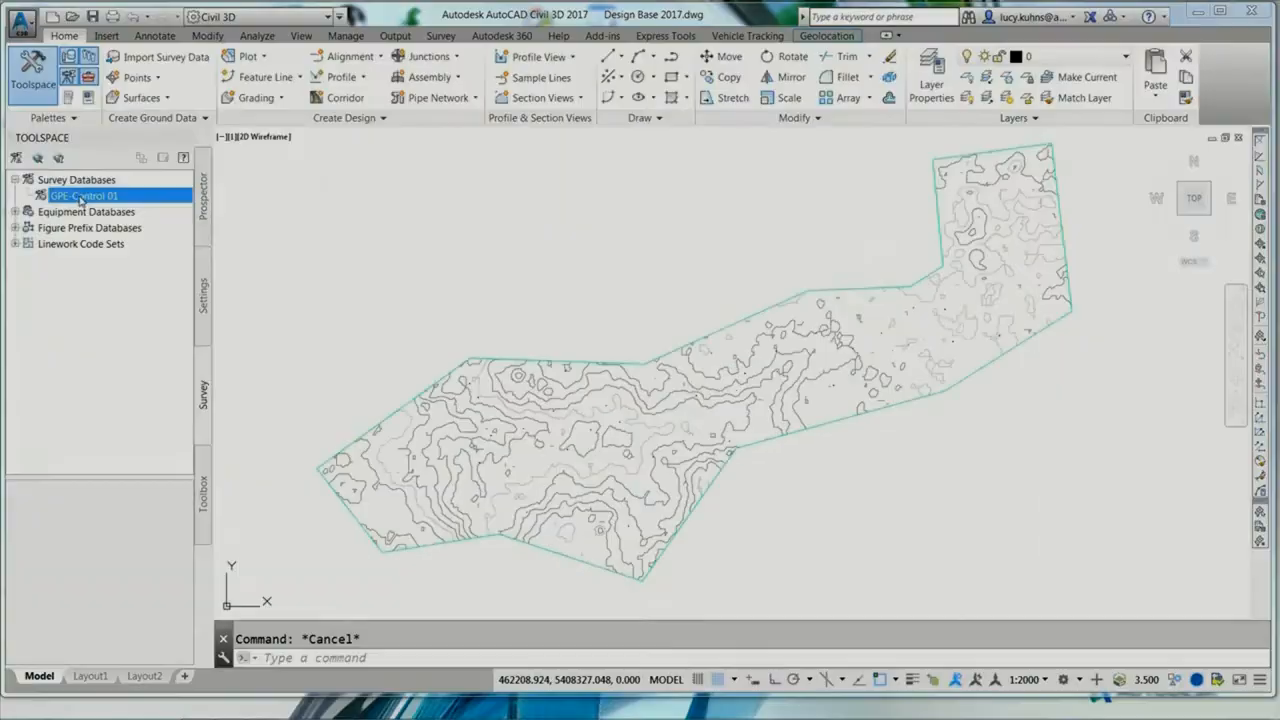
Step: Open the GPE-Control 01 survey database for editing and insert its CONTROL survey point group into the drawing
{"action": "right_click", "coordinate": [82, 199]}
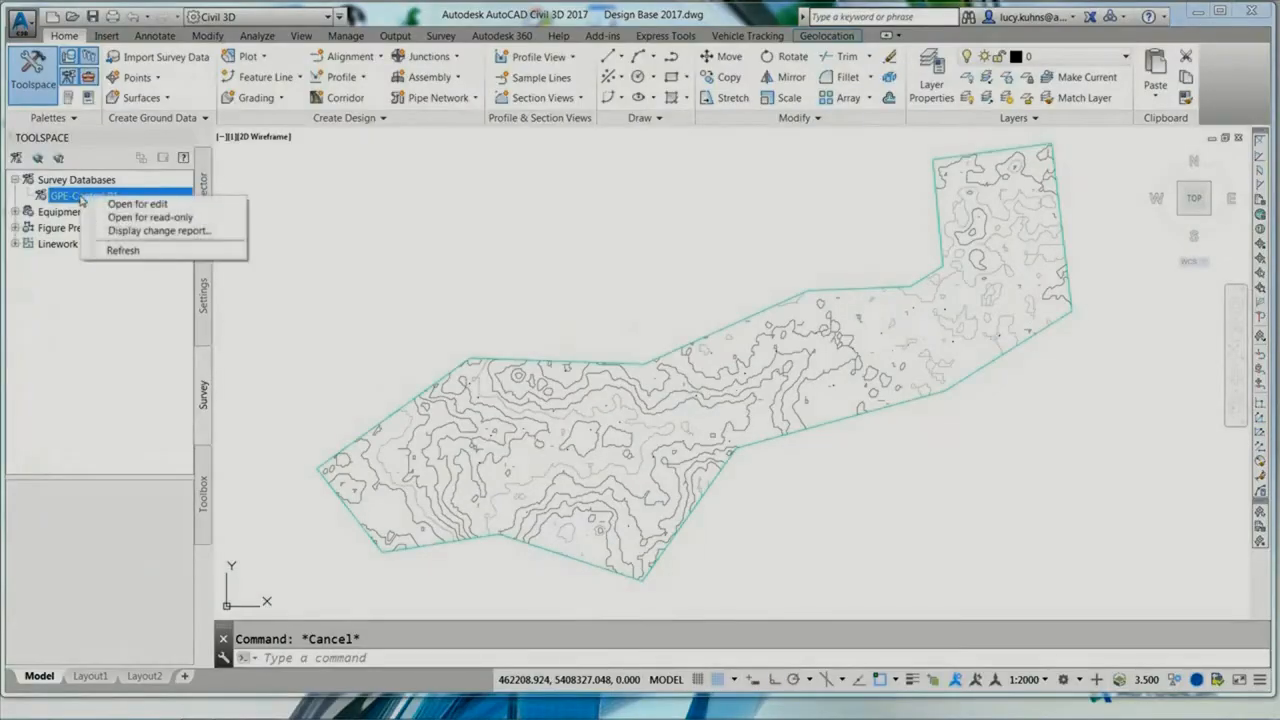
{"action": "left_click", "coordinate": [118, 204]}
{"action": "right_click", "coordinate": [84, 196]}
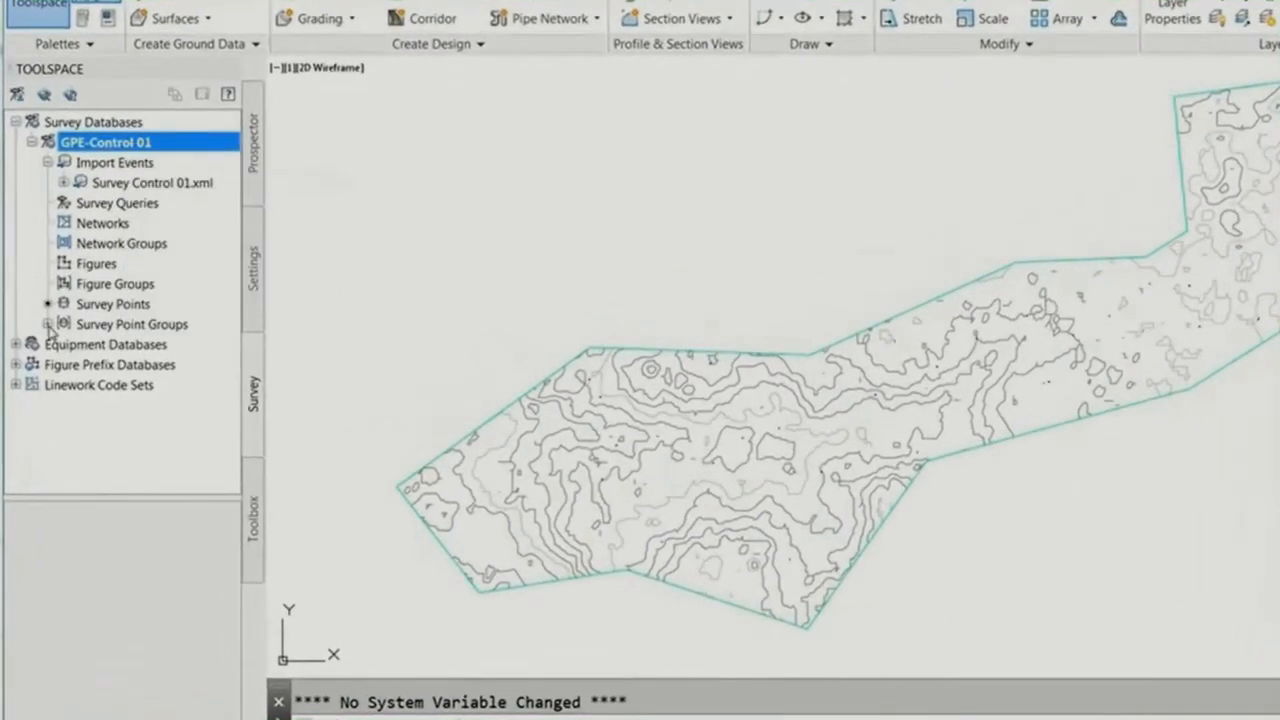
{"action": "left_click", "coordinate": [48, 324]}
{"action": "left_click", "coordinate": [86, 304]}
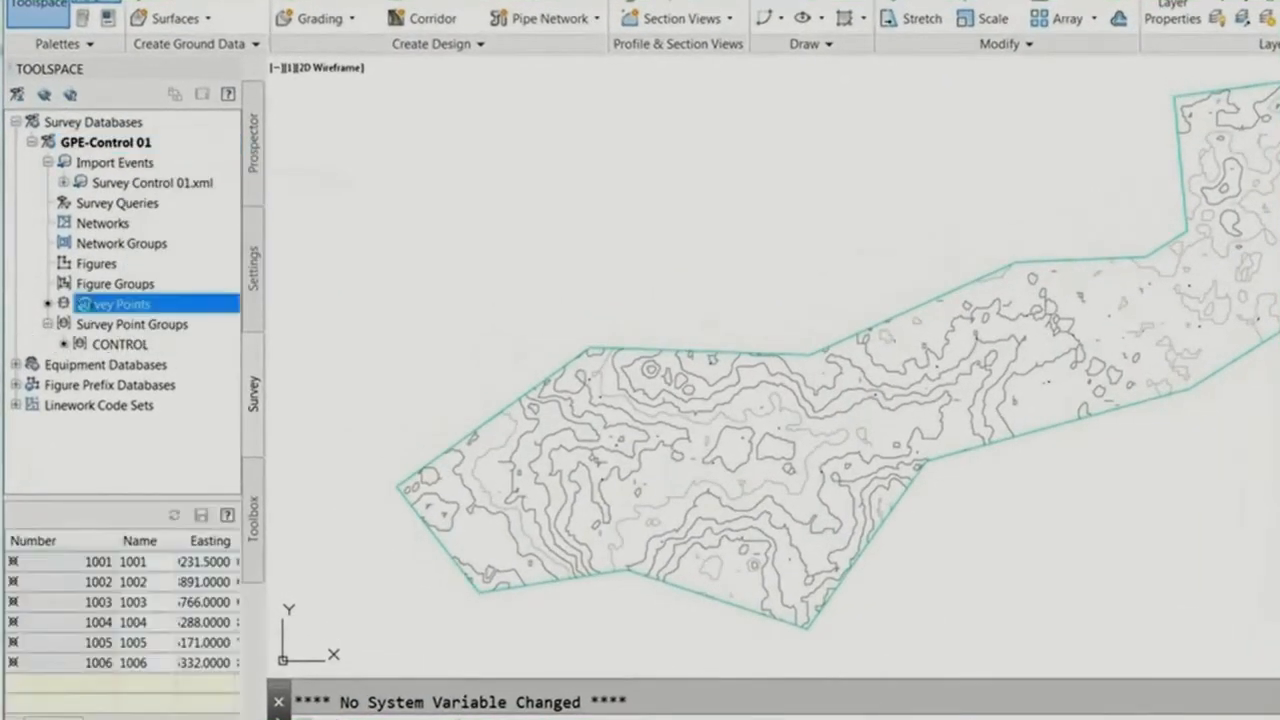
{"action": "left_click_drag", "start_coordinate": [137, 341], "coordinate": [338, 363]}
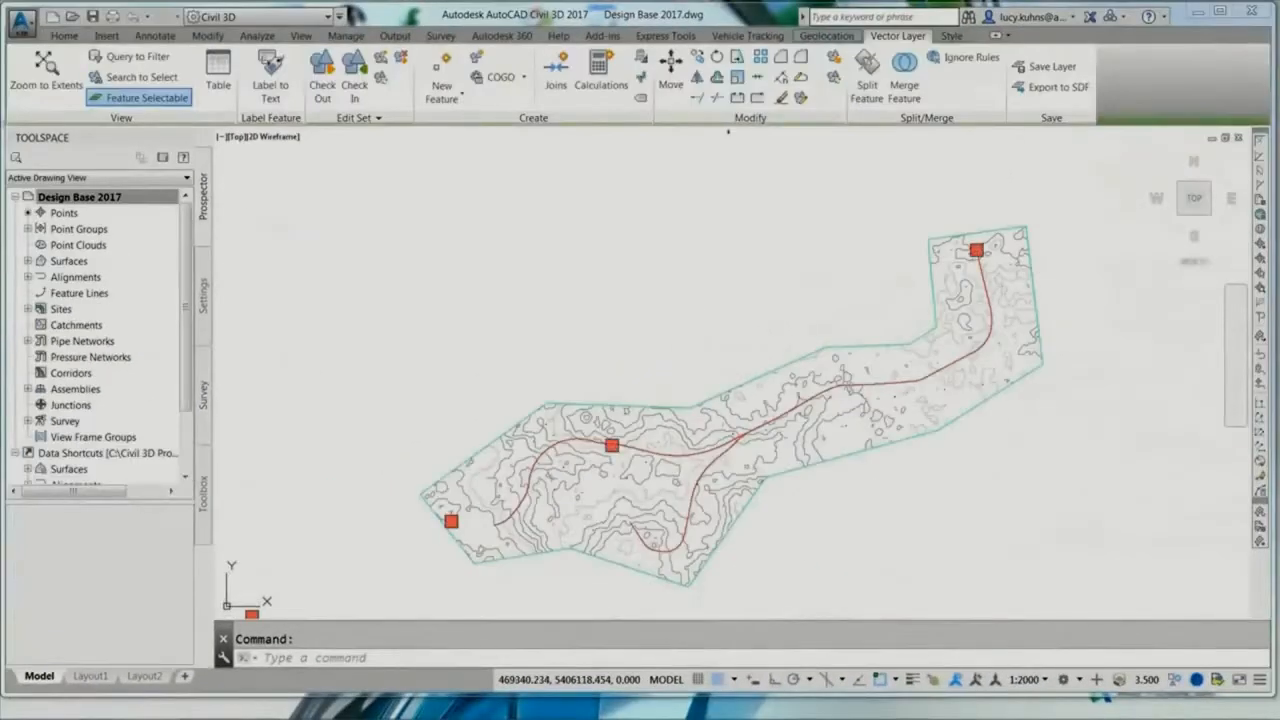
Step: Turn on all layers in the drawing
{"action": "type", "text": "2"}
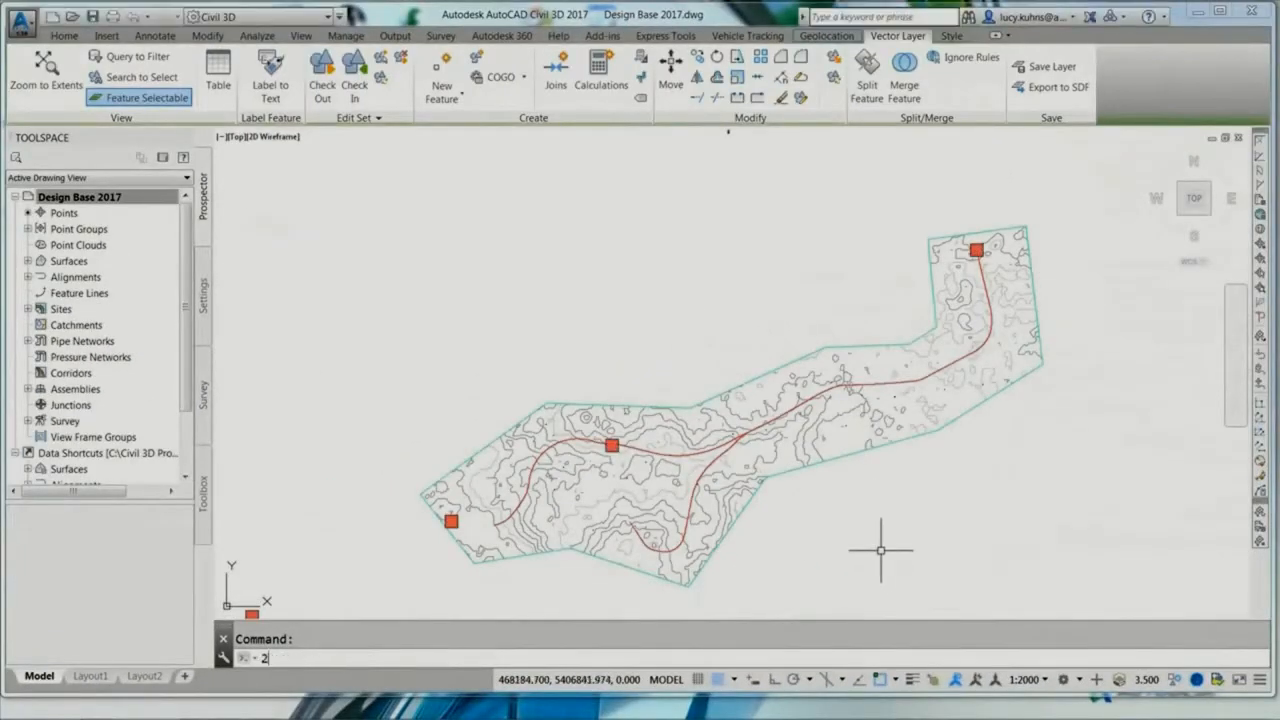
{"action": "key", "text": "Return"}
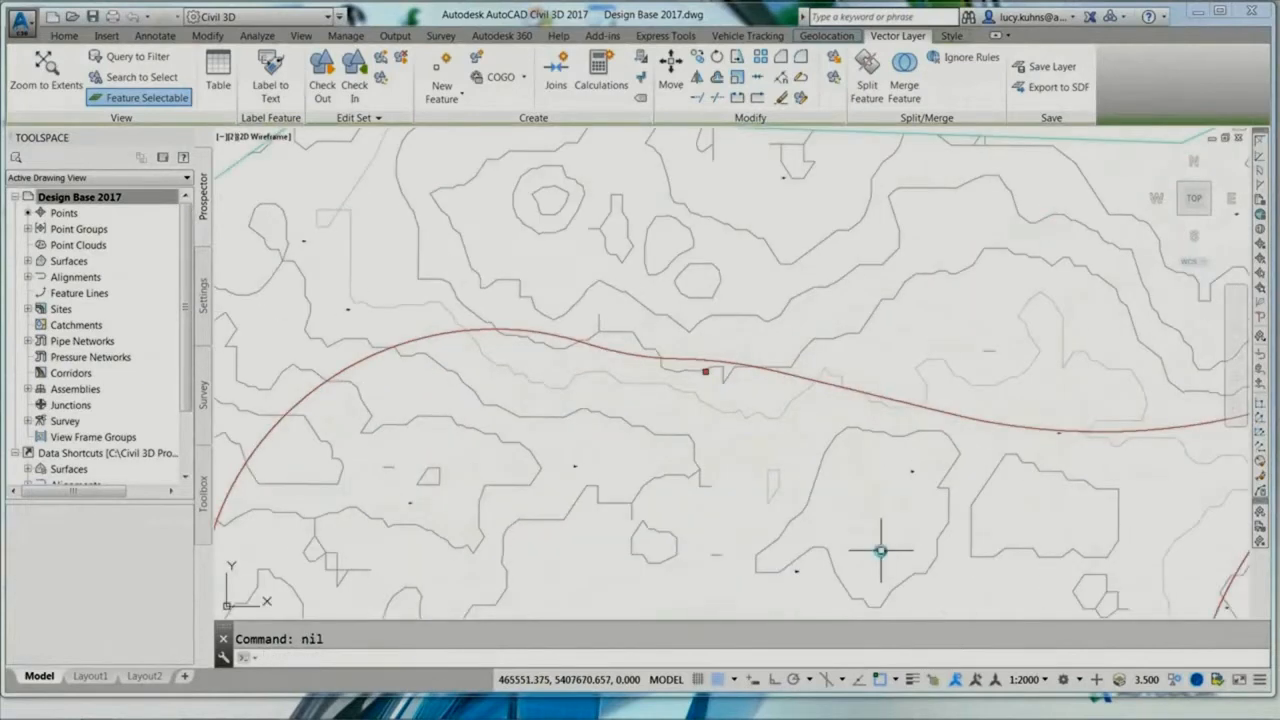
{"action": "type", "text": "3"}
{"action": "key", "text": "Return"}
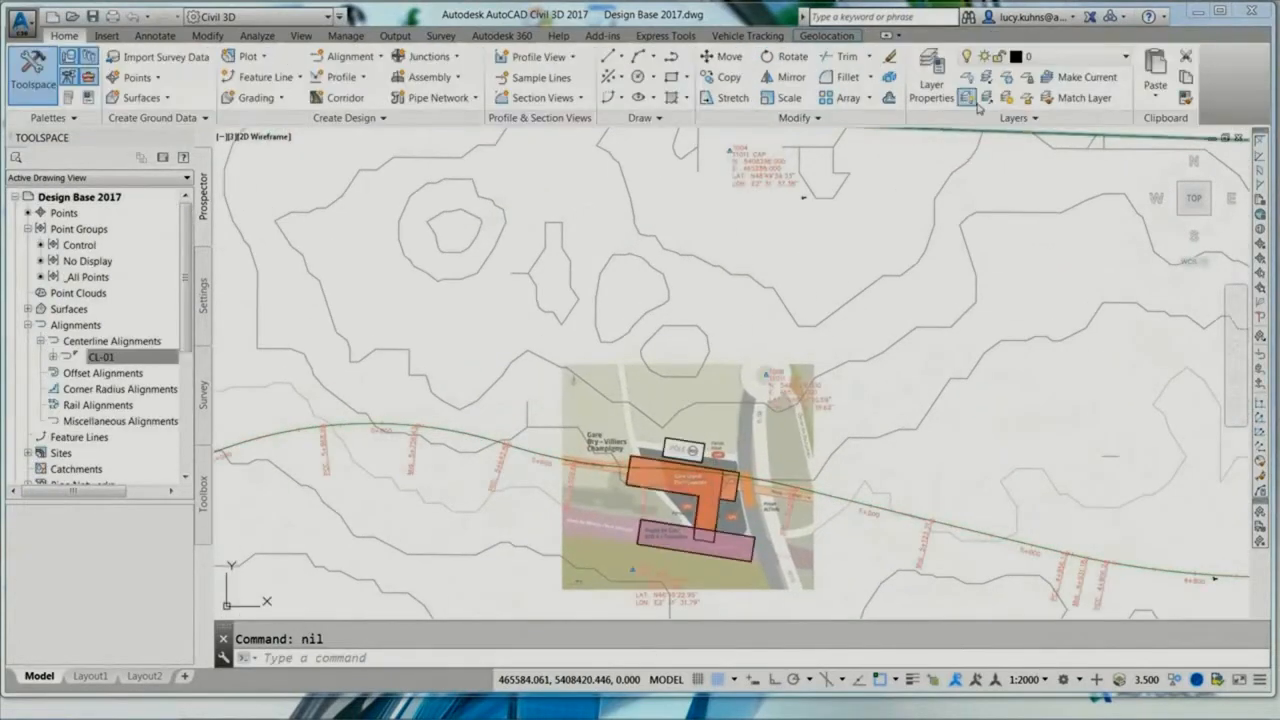
{"action": "left_click", "coordinate": [968, 98]}
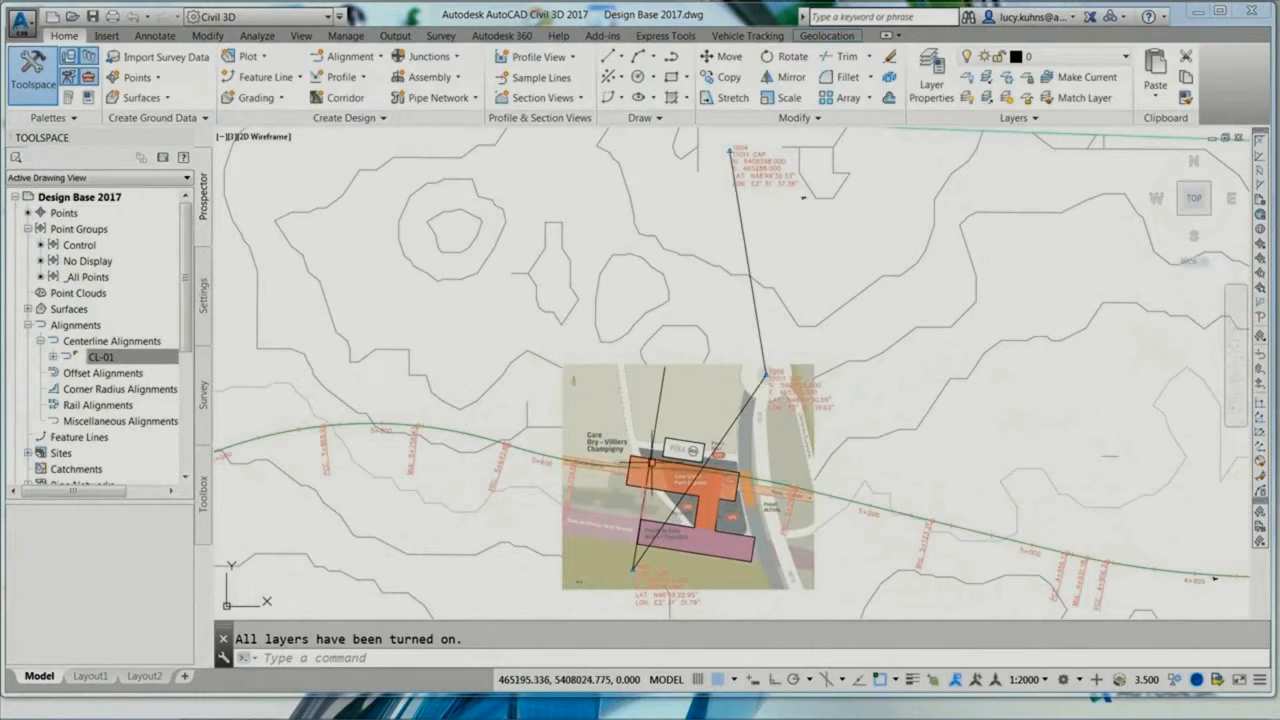
Step: Add multiple segment line/curve labels to the control traverse polyline crossing the station site
{"action": "left_click", "coordinate": [140, 36]}
{"action": "left_click", "coordinate": [31, 90]}
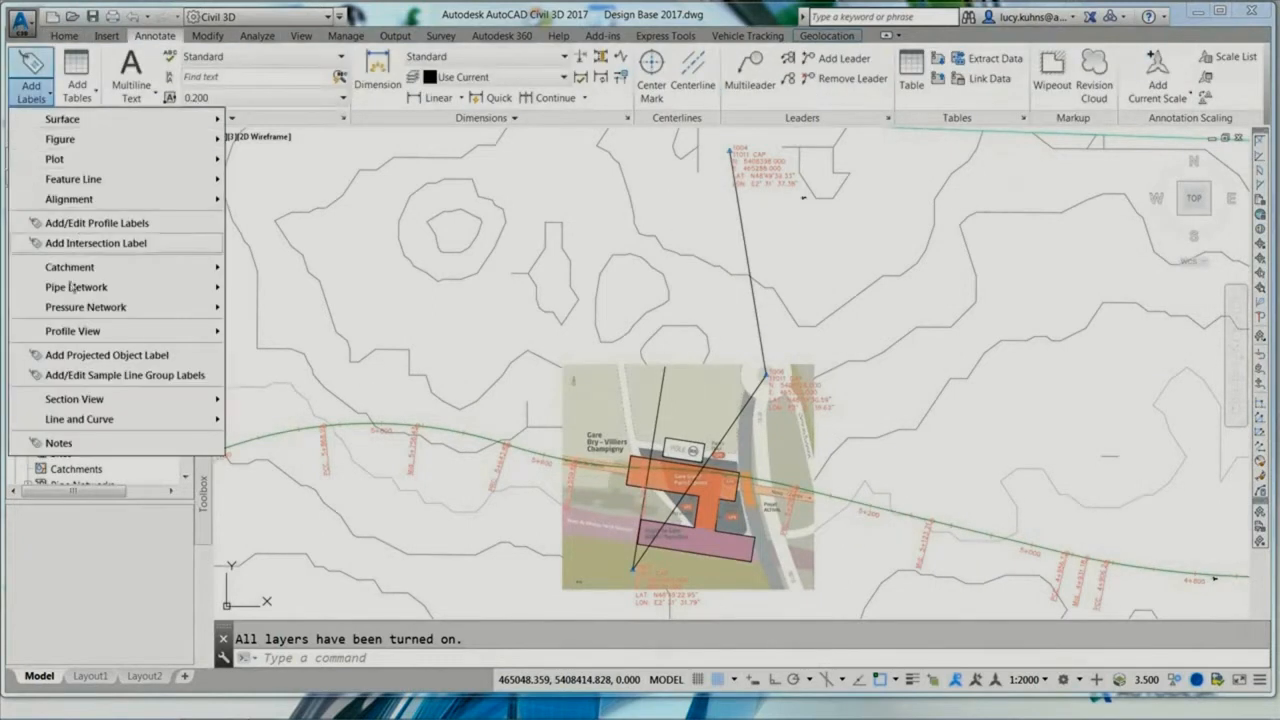
{"action": "mouse_move", "coordinate": [120, 419]}
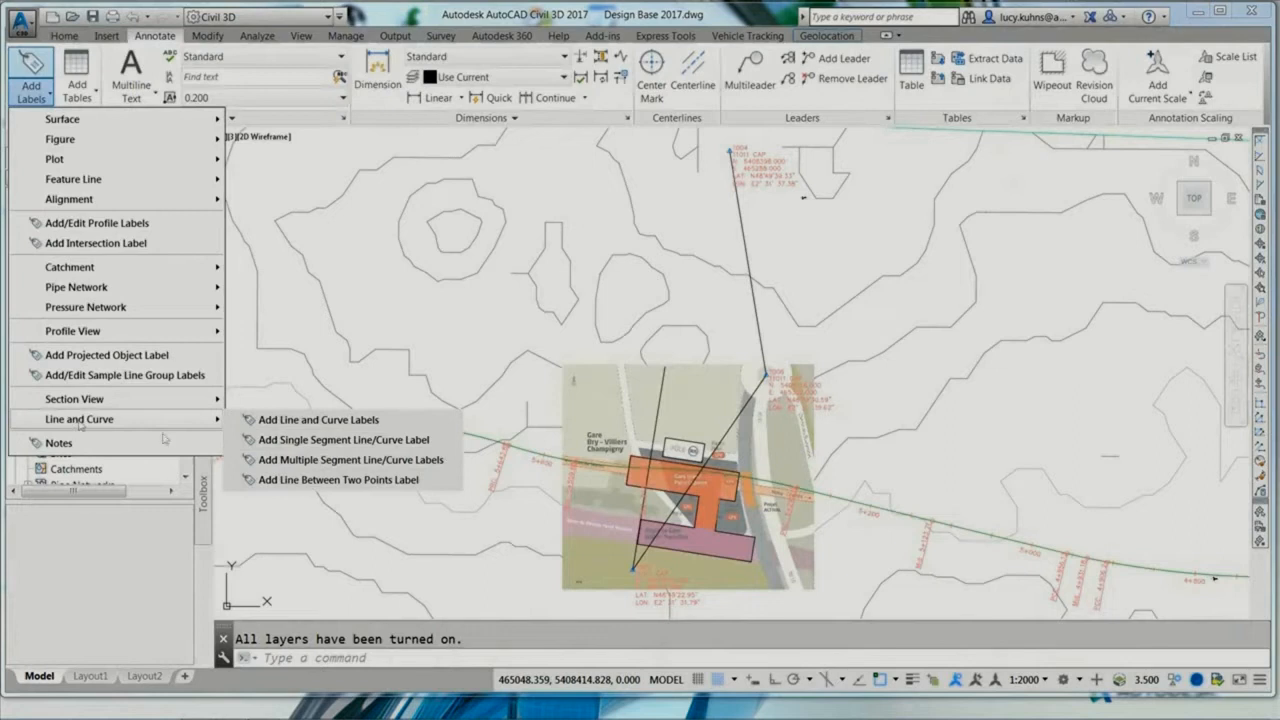
{"action": "left_click", "coordinate": [276, 463]}
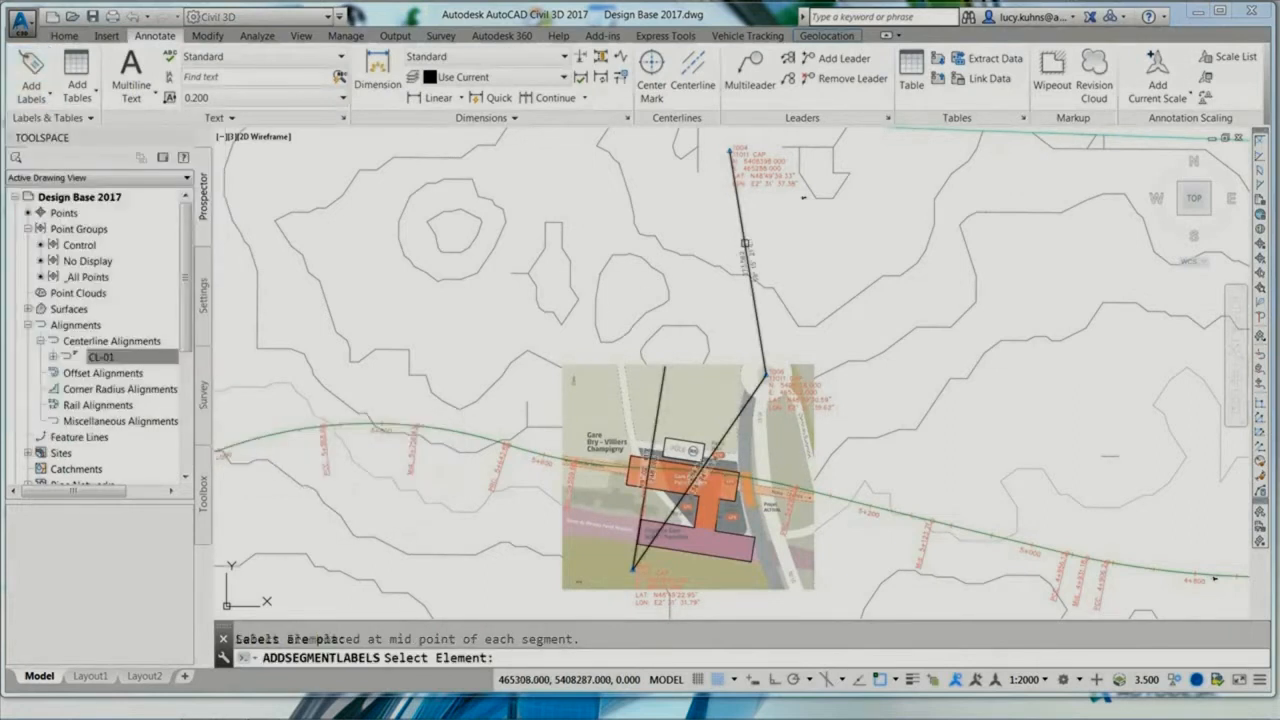
{"action": "left_click", "coordinate": [745, 243]}
{"action": "key", "text": "Return"}
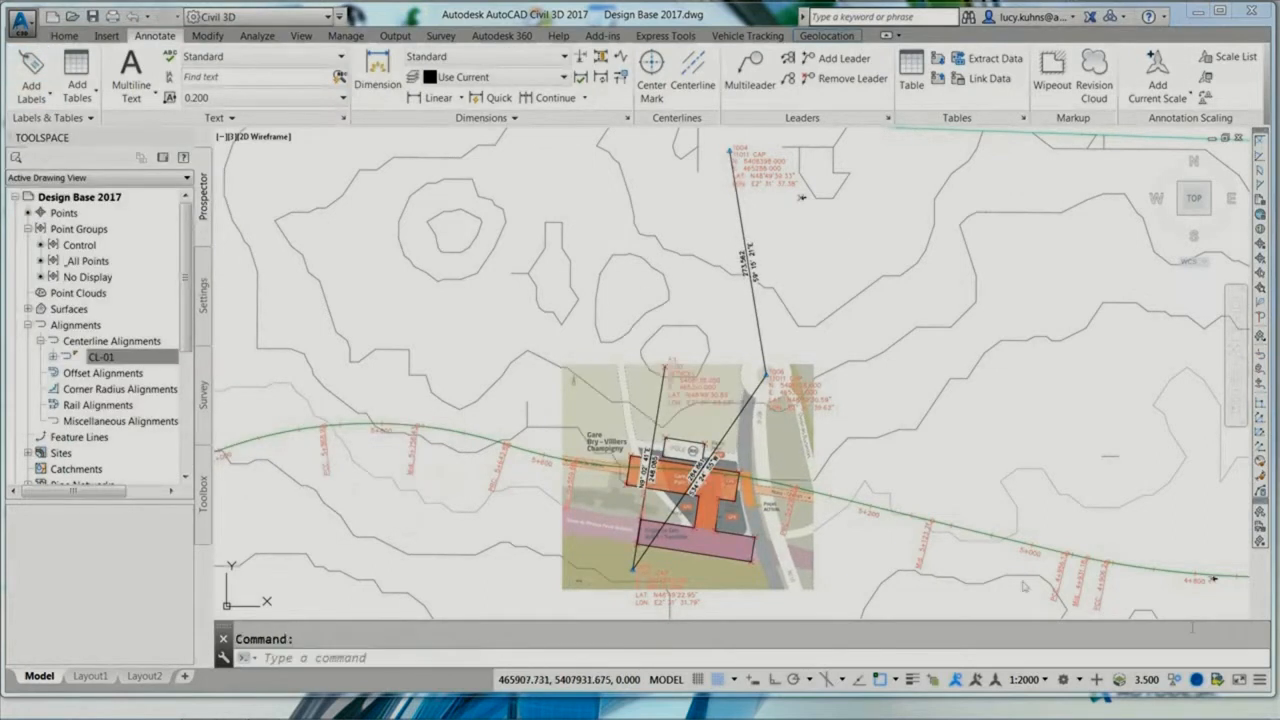
Step: Turn on the aerial online map beneath the station plan and rail alignment
{"action": "type", "text": "4"}
{"action": "key", "text": "Return"}
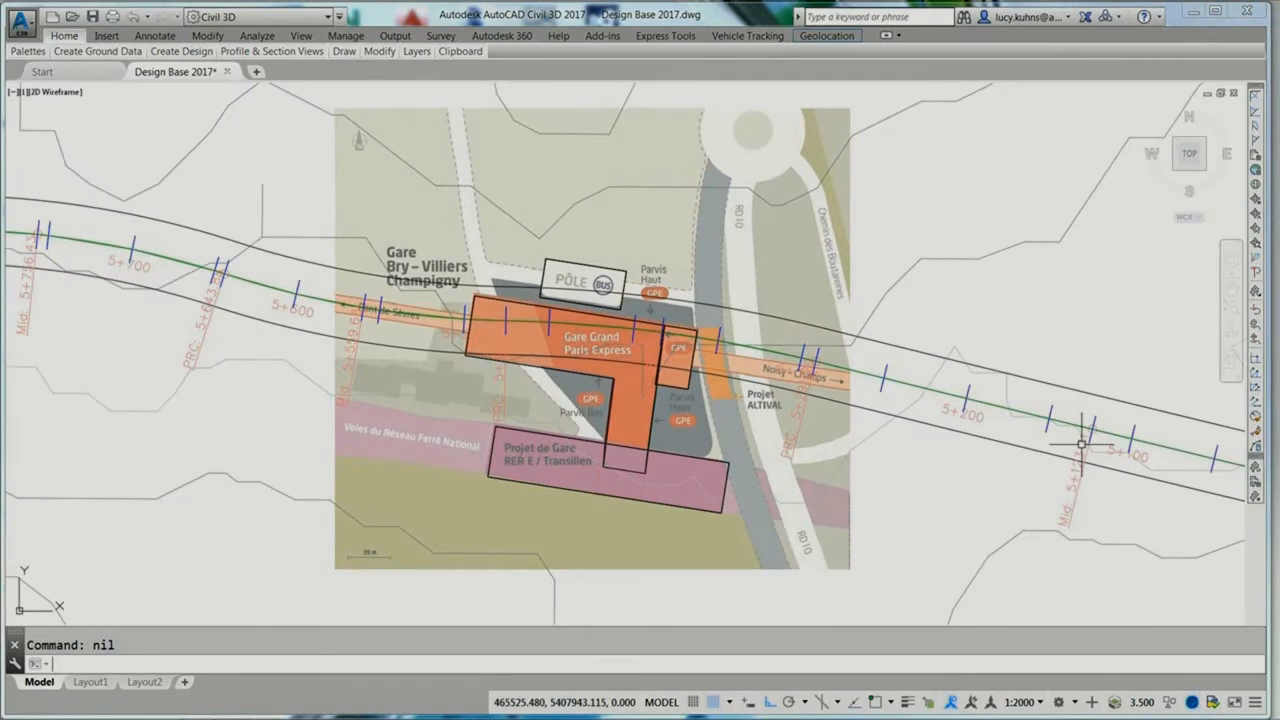
{"action": "key", "text": "Return"}
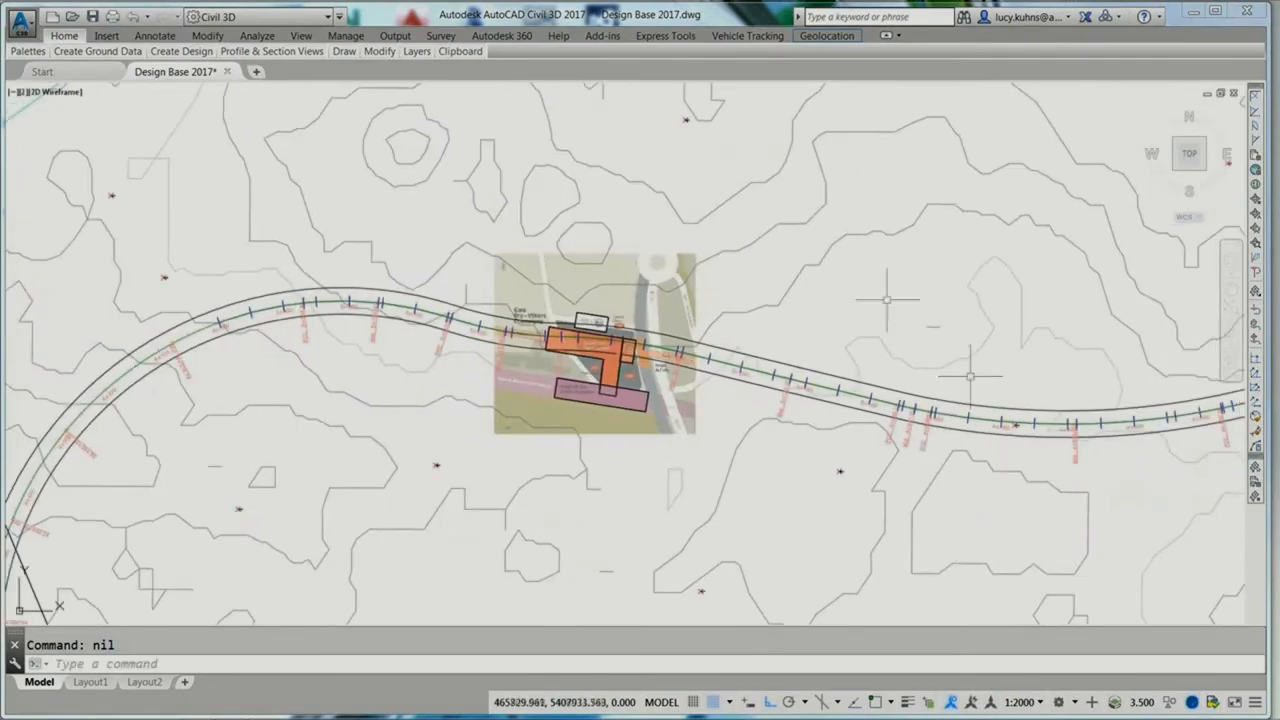
{"action": "left_click", "coordinate": [826, 35]}
{"action": "left_click", "coordinate": [116, 51]}
{"action": "left_click", "coordinate": [115, 100]}
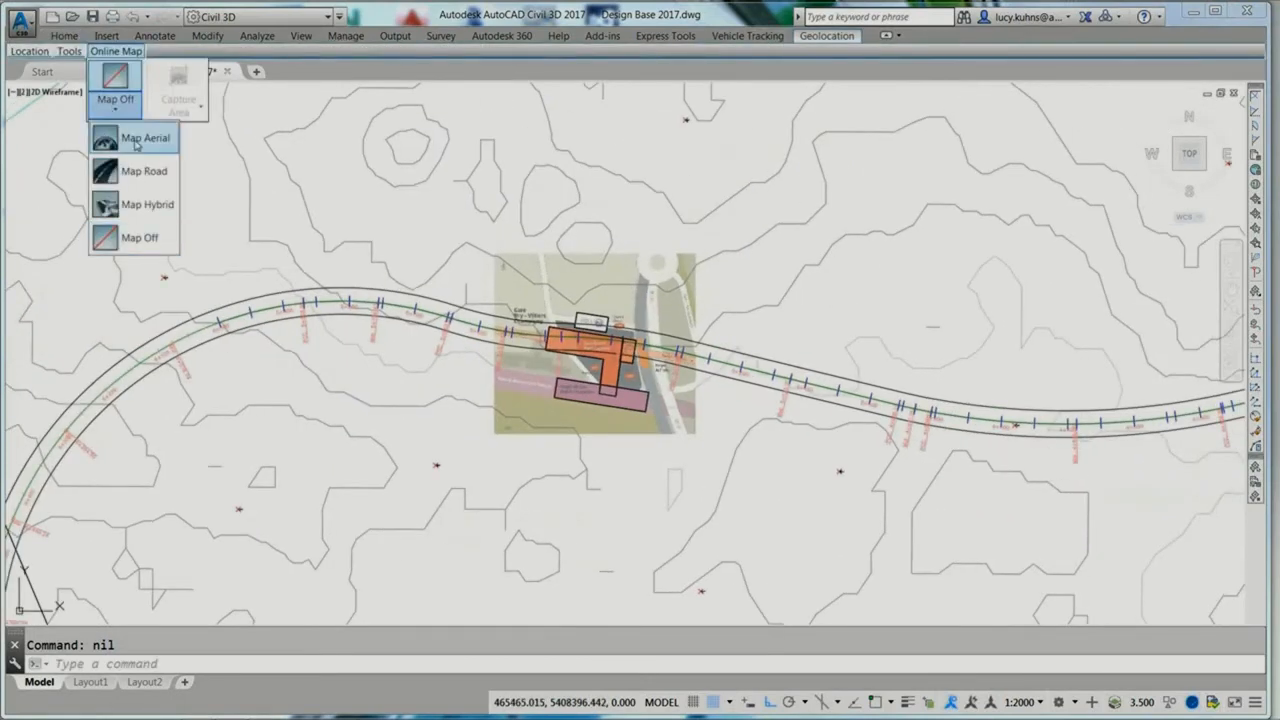
{"action": "left_click", "coordinate": [140, 139]}
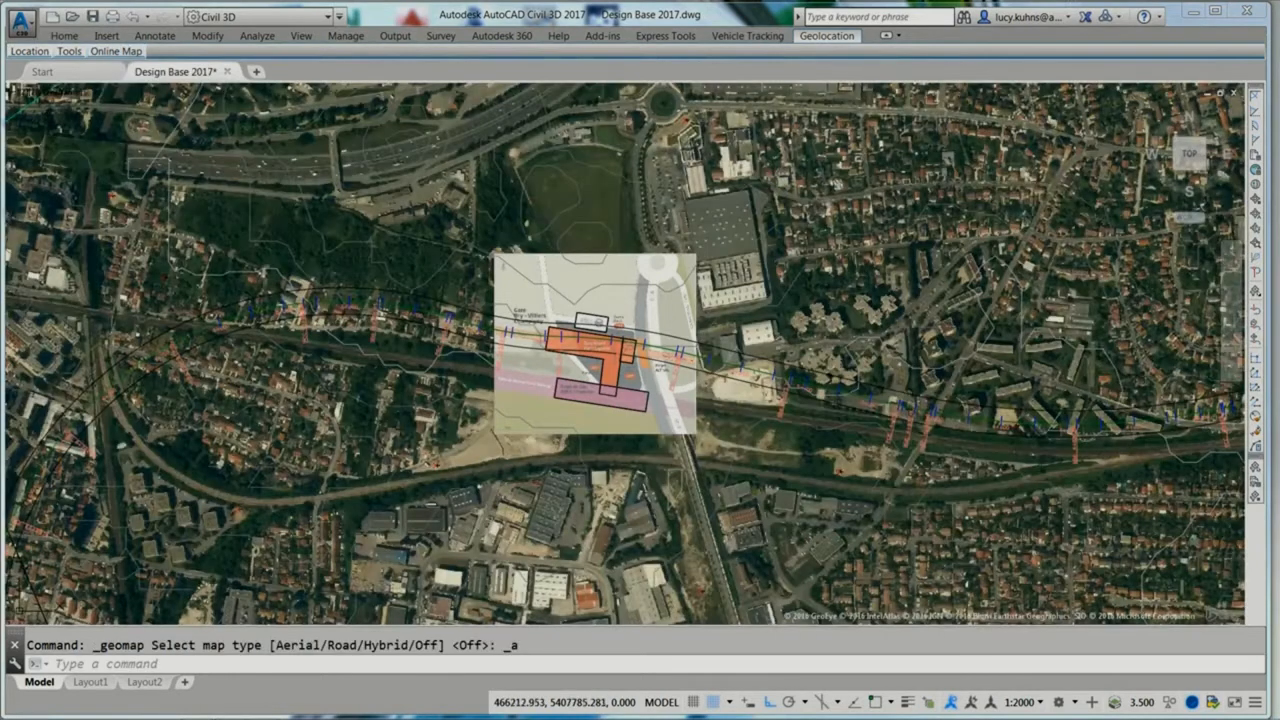
Step: Examine the aerial map's coverage from the whole alignment out to the surrounding countries and back at the station
{"action": "type", "text": "2"}
{"action": "key", "text": "Return"}
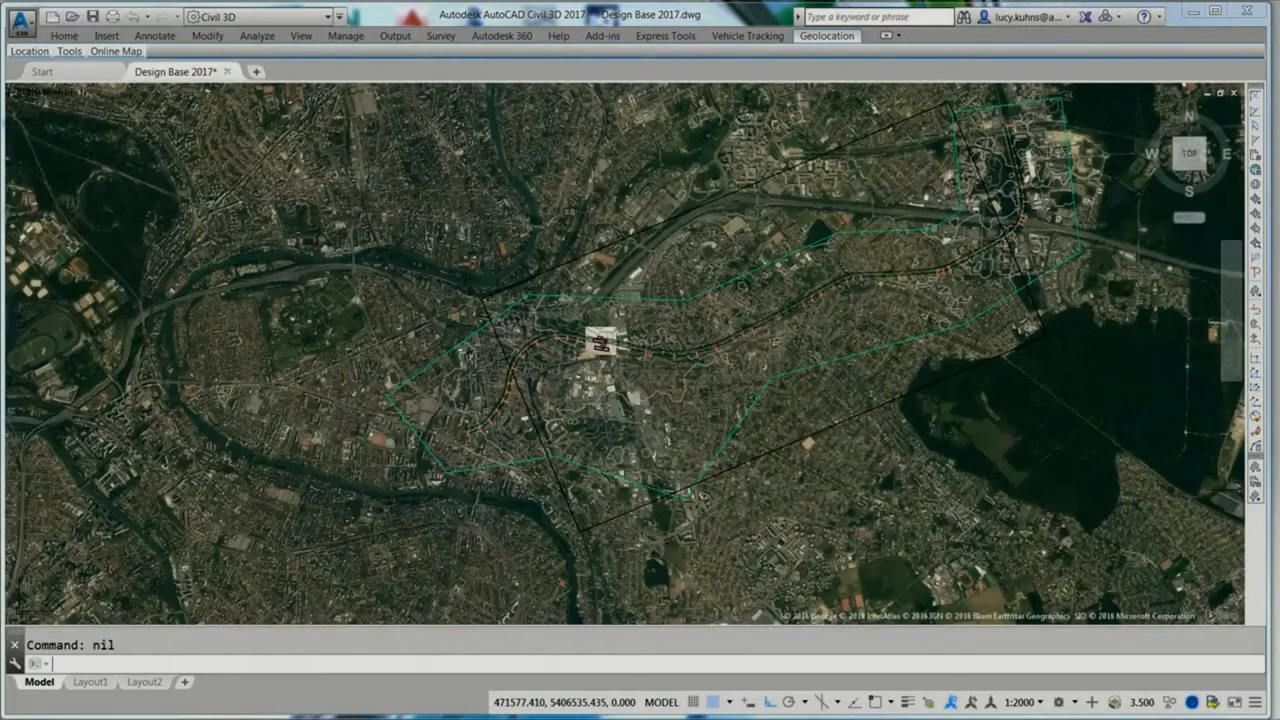
{"action": "key", "text": "Return"}
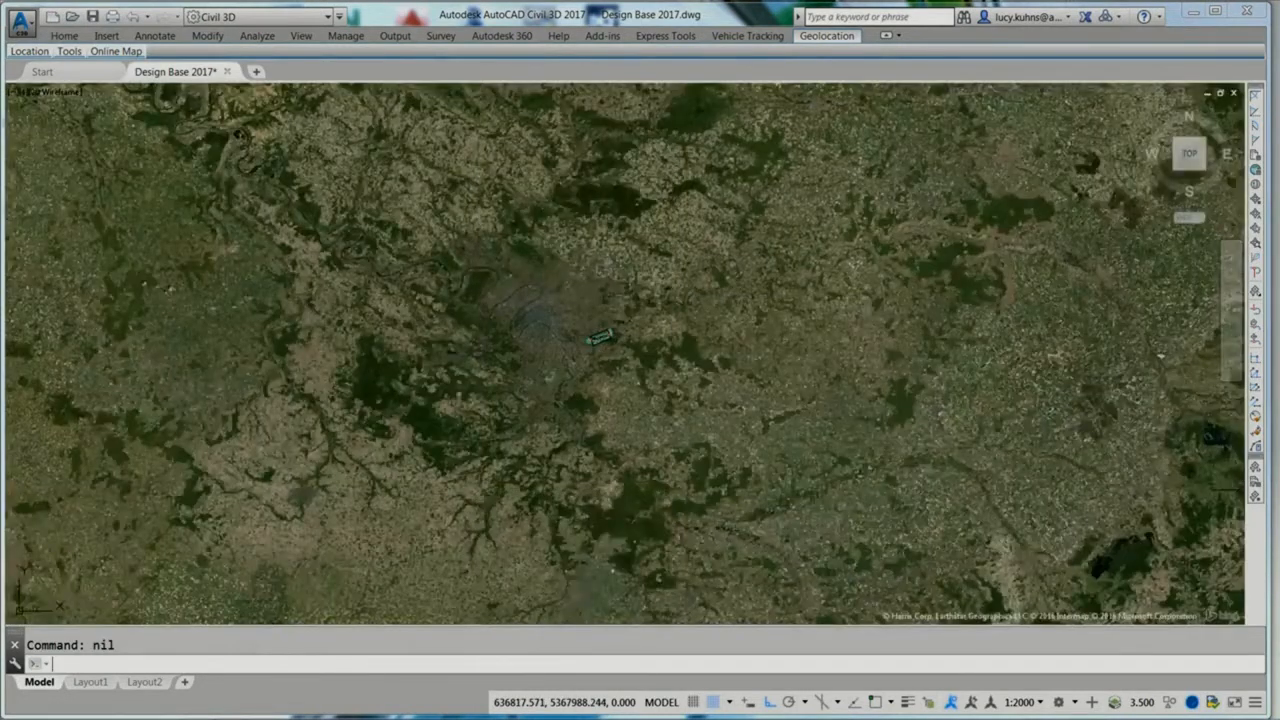
{"action": "scroll", "coordinate": [605, 332], "scroll_direction": "down", "scroll_amount": 3}
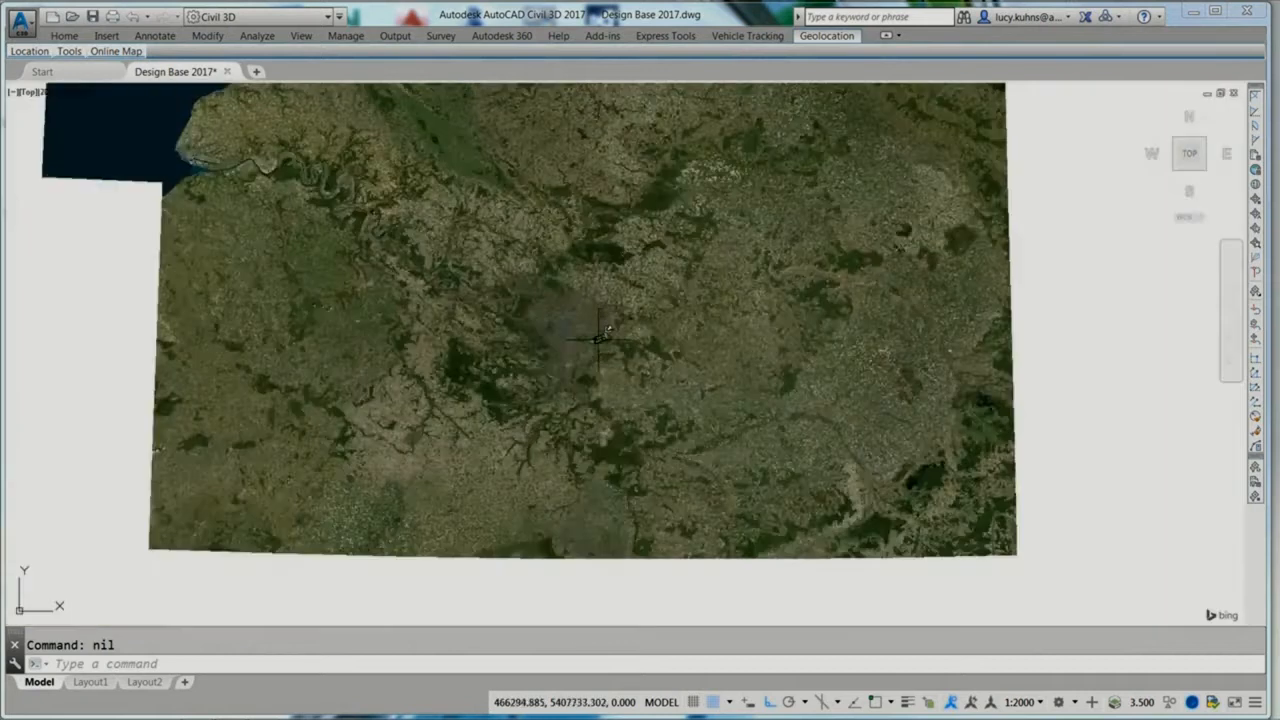
{"action": "scroll", "coordinate": [608, 328], "scroll_direction": "down", "scroll_amount": 3}
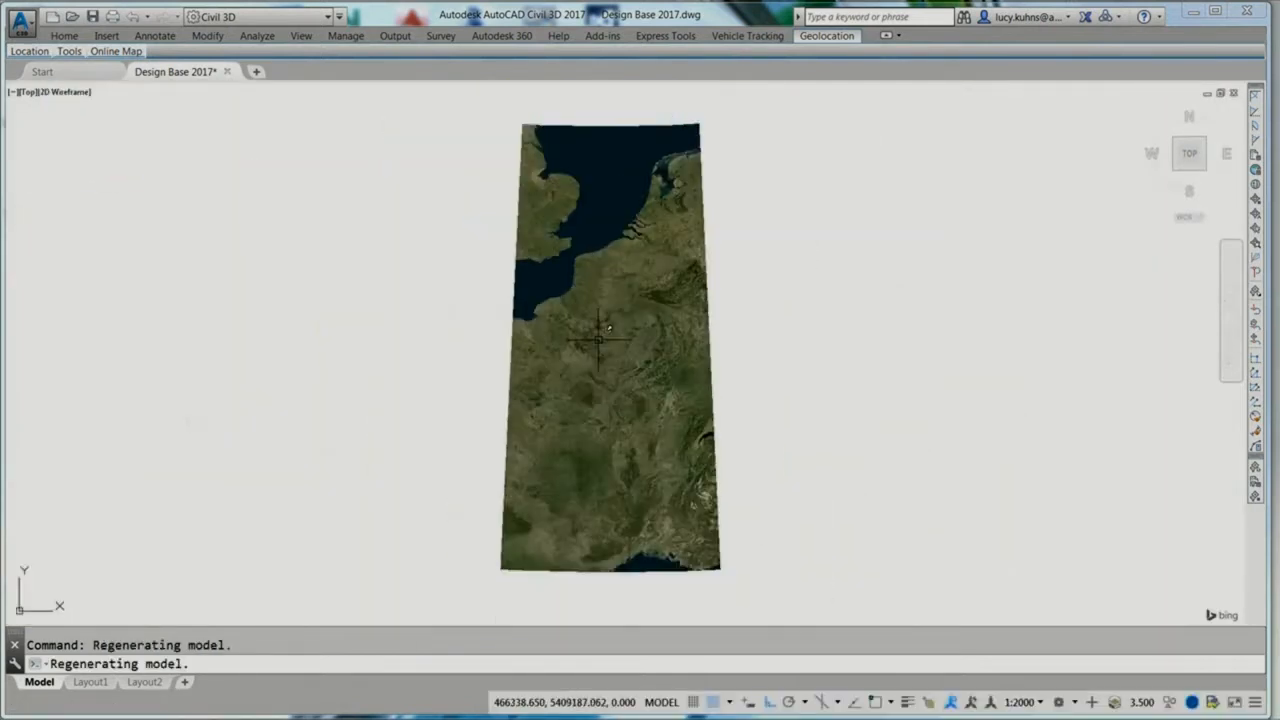
{"action": "scroll", "coordinate": [603, 333], "scroll_direction": "down", "scroll_amount": 2}
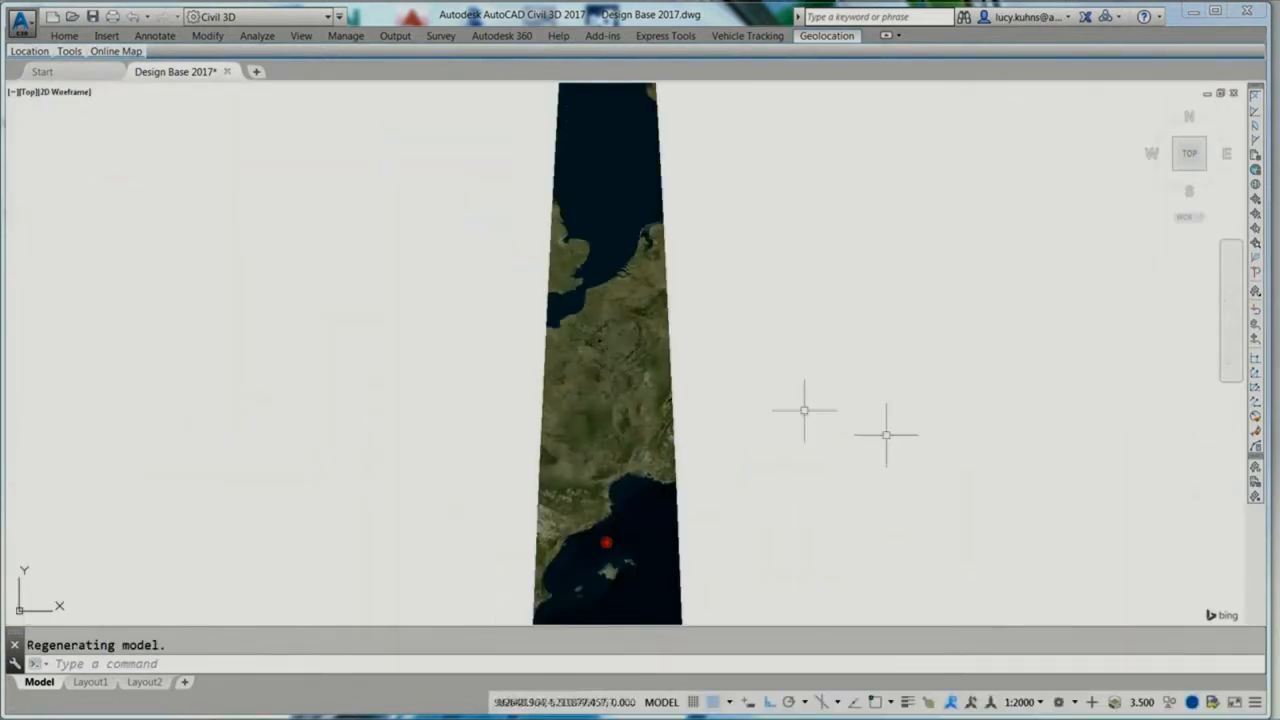
{"action": "type", "text": "1"}
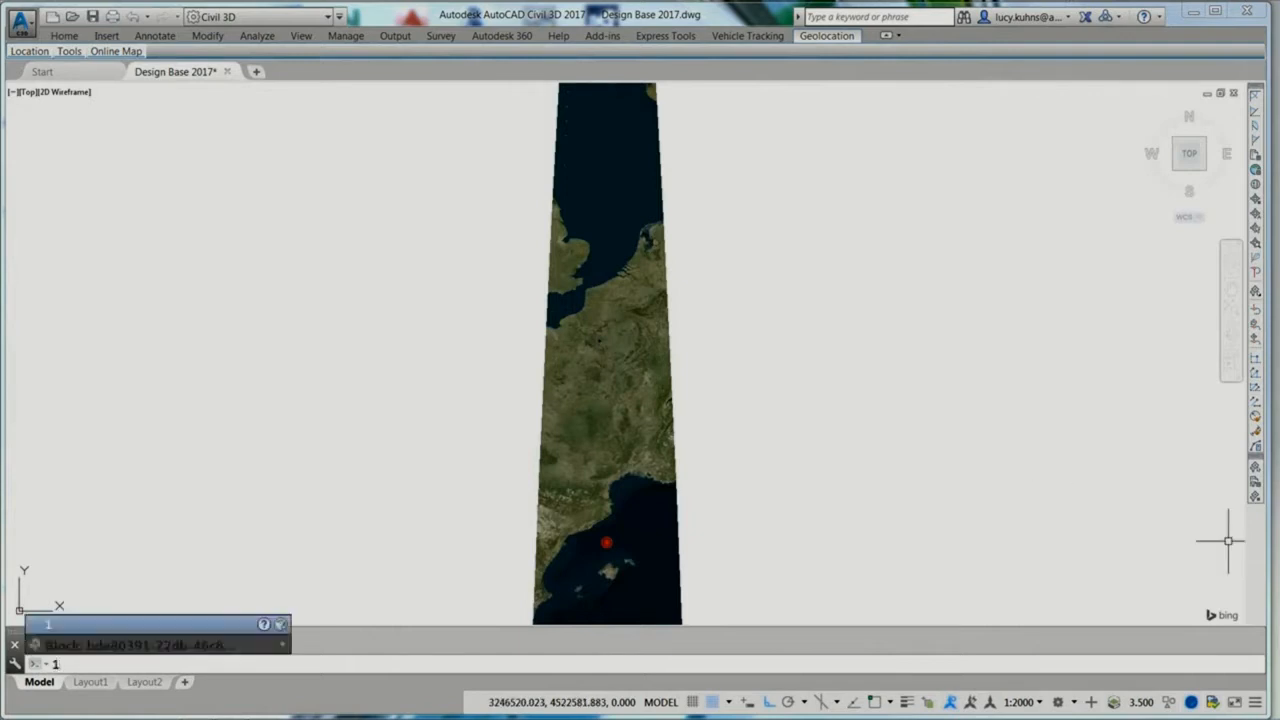
{"action": "key", "text": "Return"}
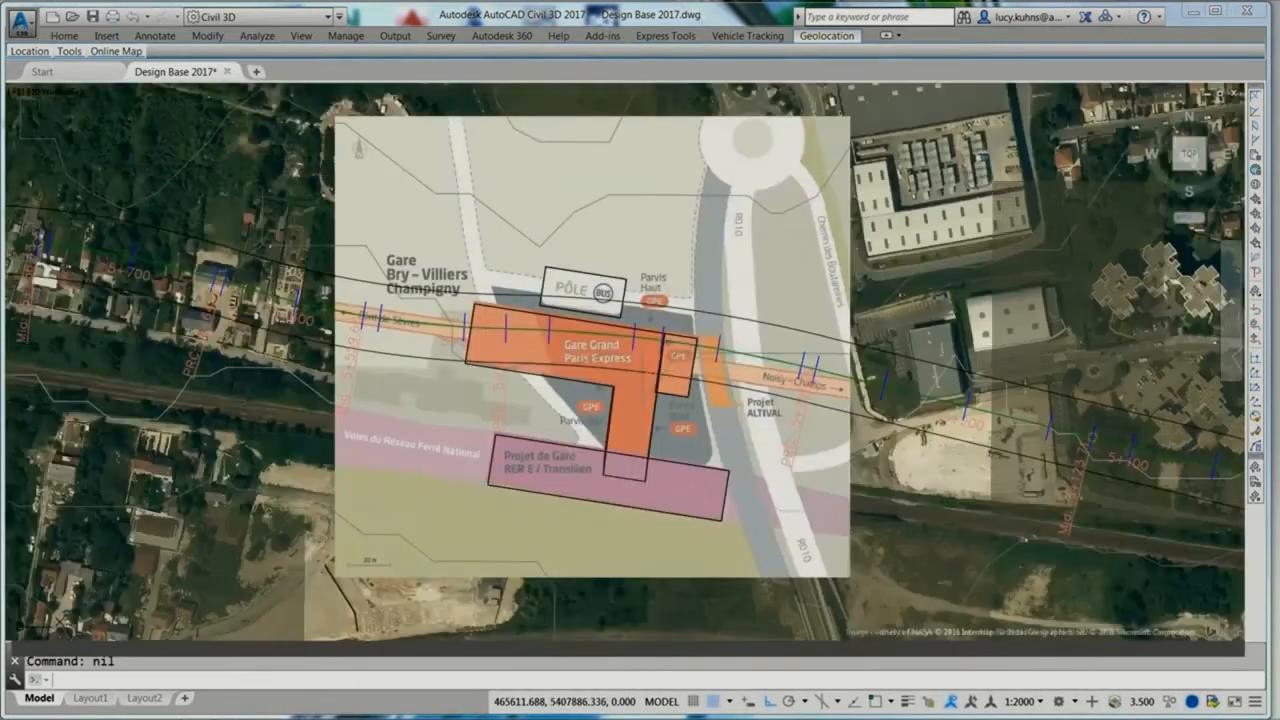
Step: Turn the online map off
{"action": "left_click", "coordinate": [116, 51]}
{"action": "left_click", "coordinate": [124, 110]}
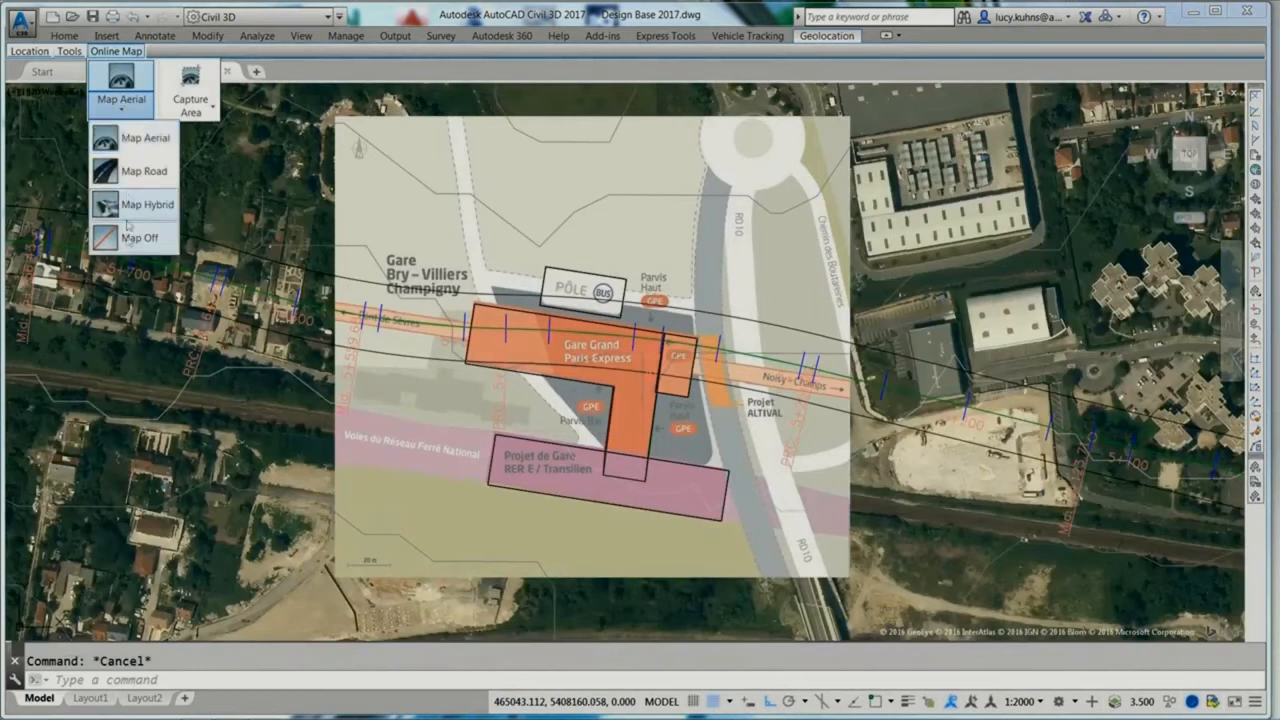
{"action": "left_click", "coordinate": [128, 234]}
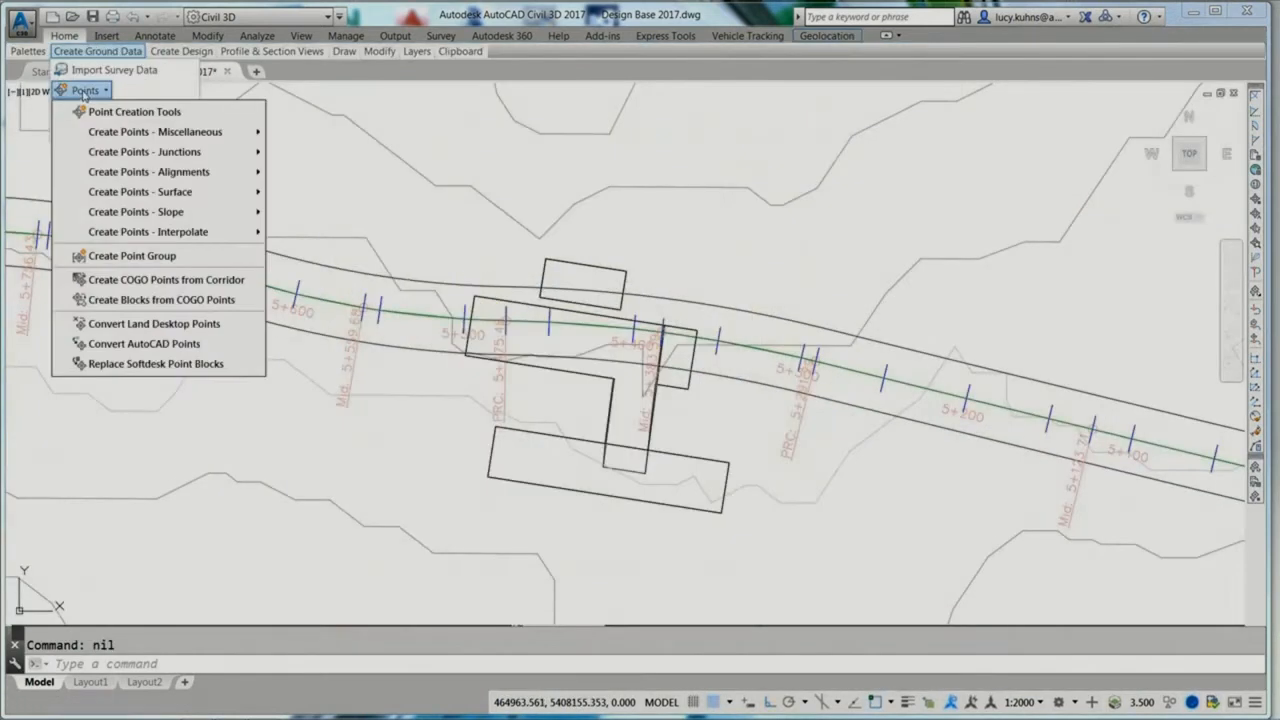
Step: Create points automatically at the vertices of the small bus station rectangle, each with the description BUS
{"action": "mouse_move", "coordinate": [200, 131]}
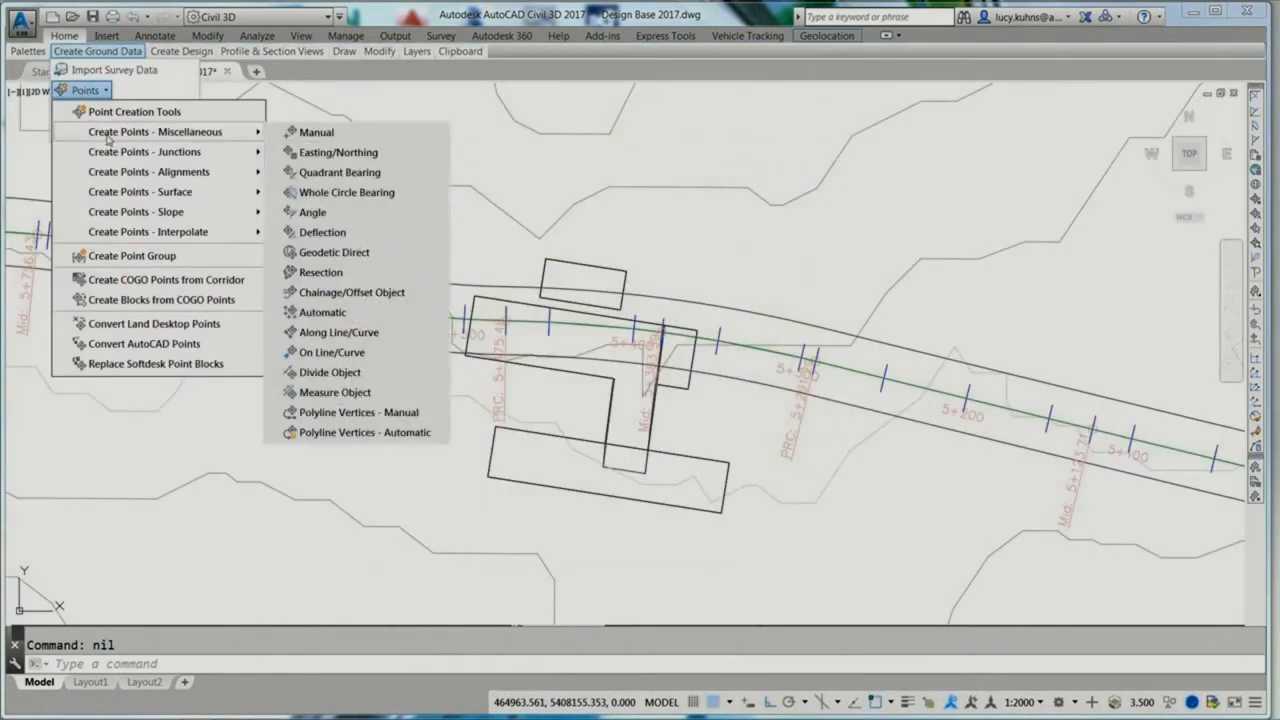
{"action": "left_click", "coordinate": [342, 433]}
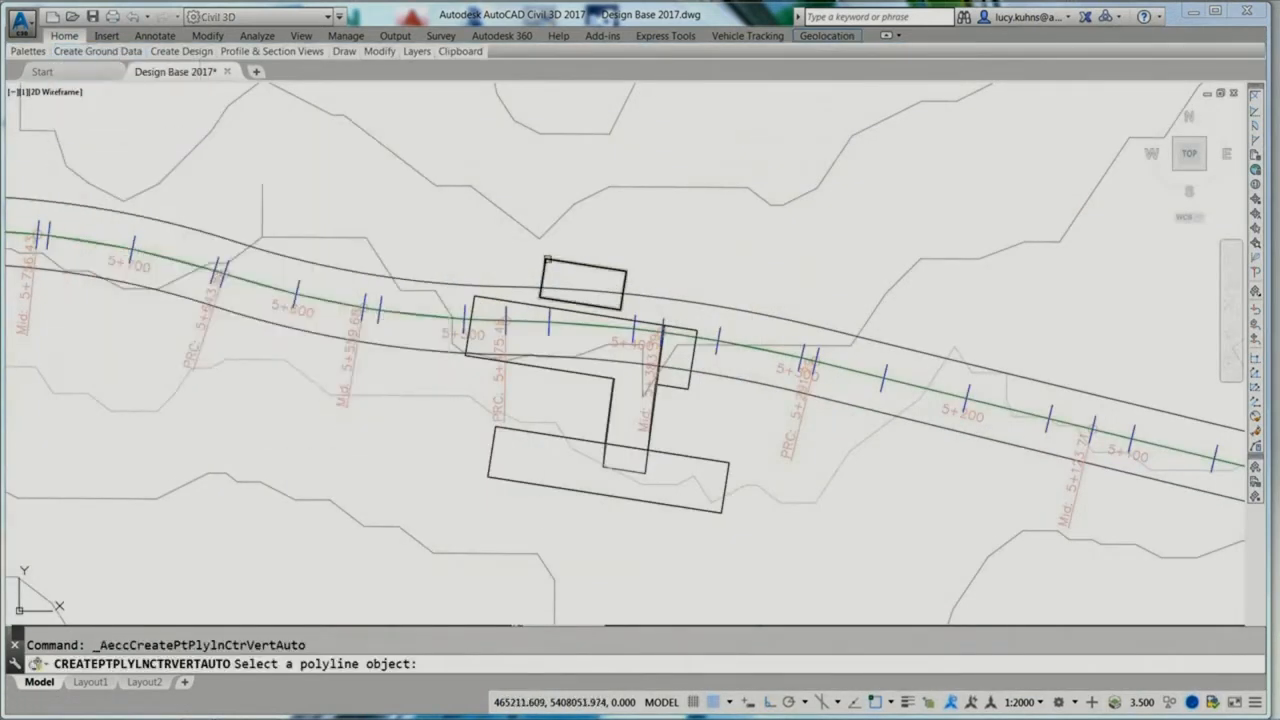
{"action": "left_click", "coordinate": [625, 285]}
{"action": "type", "text": "BUS"}
{"action": "key", "text": "Return"}
Step: Create points automatically at the vertices of the main station outline, each with the description GARE
{"action": "key", "text": "Return"}
{"action": "key", "text": "Return"}
{"action": "key", "text": "Return"}
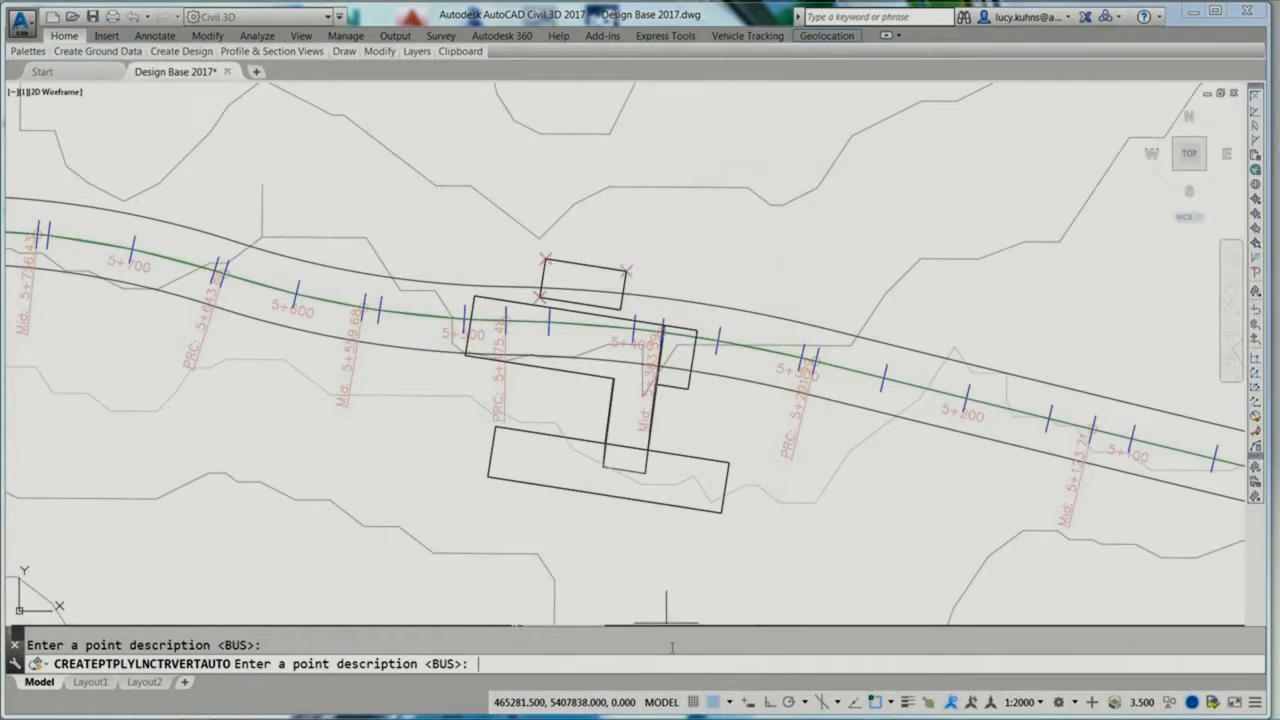
{"action": "left_click", "coordinate": [649, 446]}
{"action": "type", "text": "GARE"}
{"action": "key", "text": "Return"}
{"action": "key", "text": "Return"}
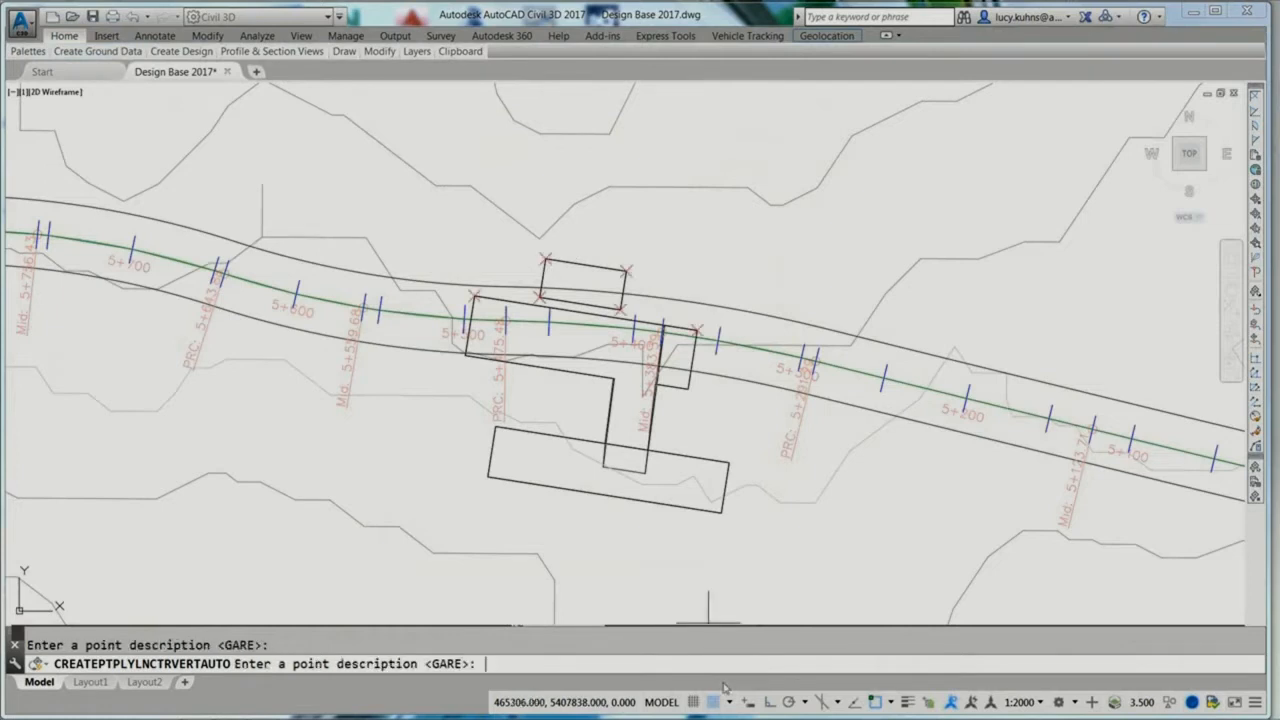
{"action": "key", "text": "Return"}
{"action": "key", "text": "Return"}
{"action": "key", "text": "Return"}
{"action": "key", "text": "Return"}
{"action": "key", "text": "Return"}
{"action": "key", "text": "Return"}
{"action": "key", "text": "Escape"}
Step: Move the label of the bus rectangle's northeast corner point away to the upper right, clear of the linework
{"action": "left_click", "coordinate": [626, 269]}
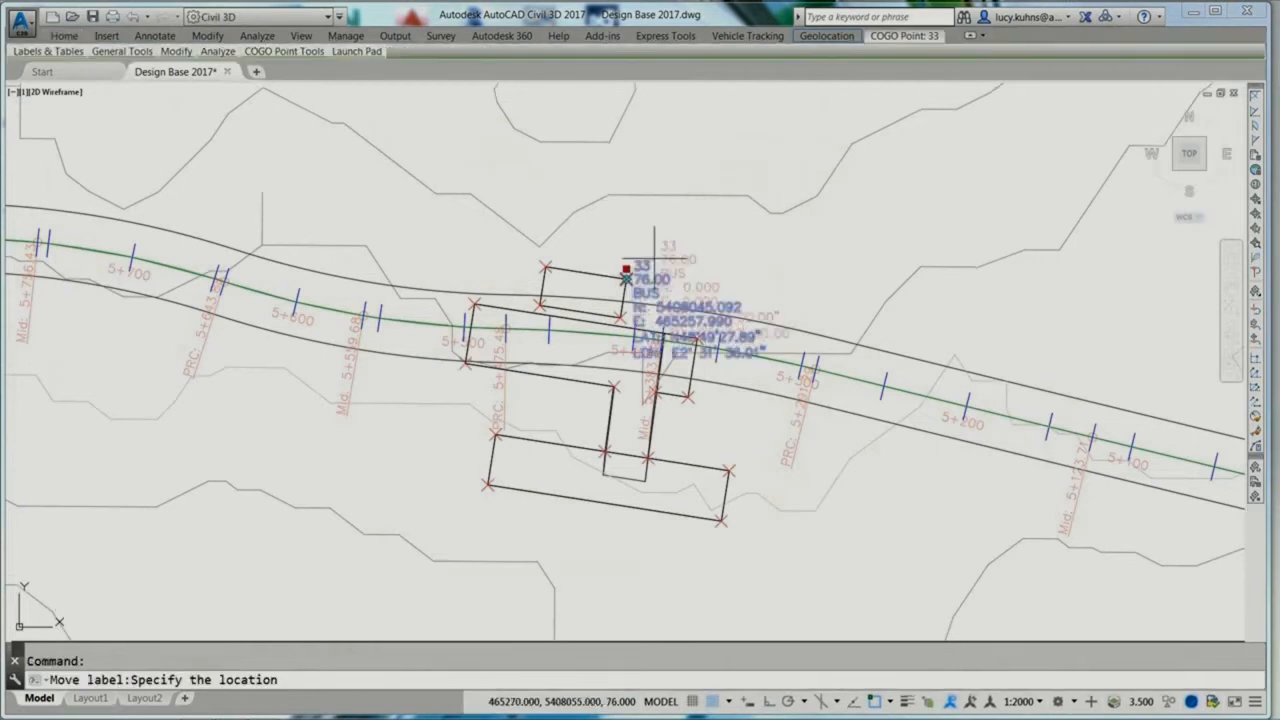
{"action": "left_click", "coordinate": [718, 225]}
{"action": "key", "text": "Escape"}
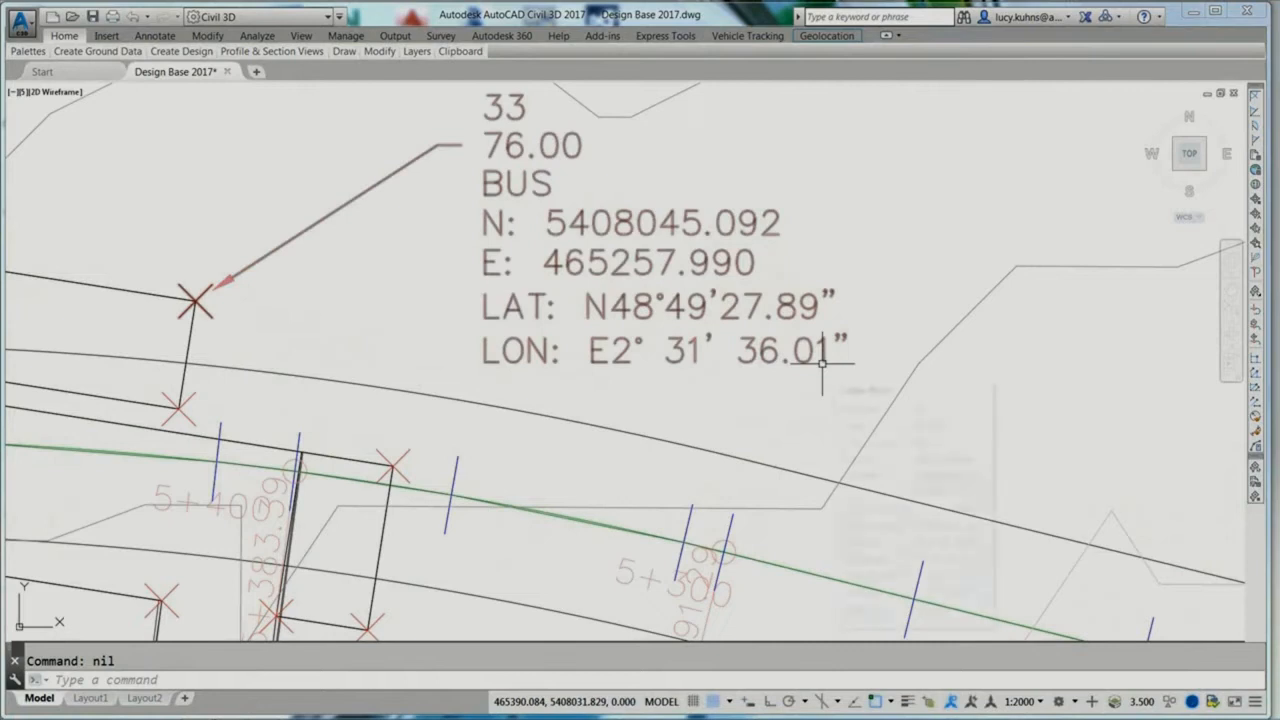
{"action": "mouse_move", "coordinate": [822, 362]}
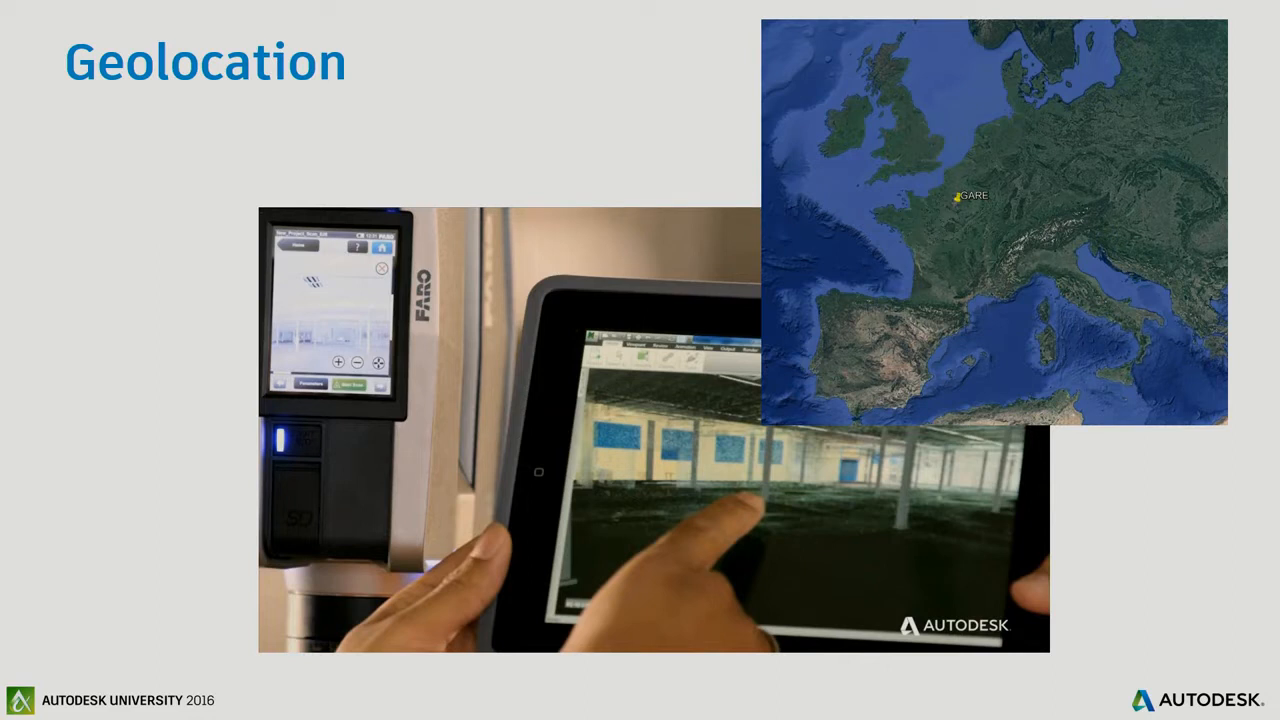
{"action": "key", "text": "Right"}
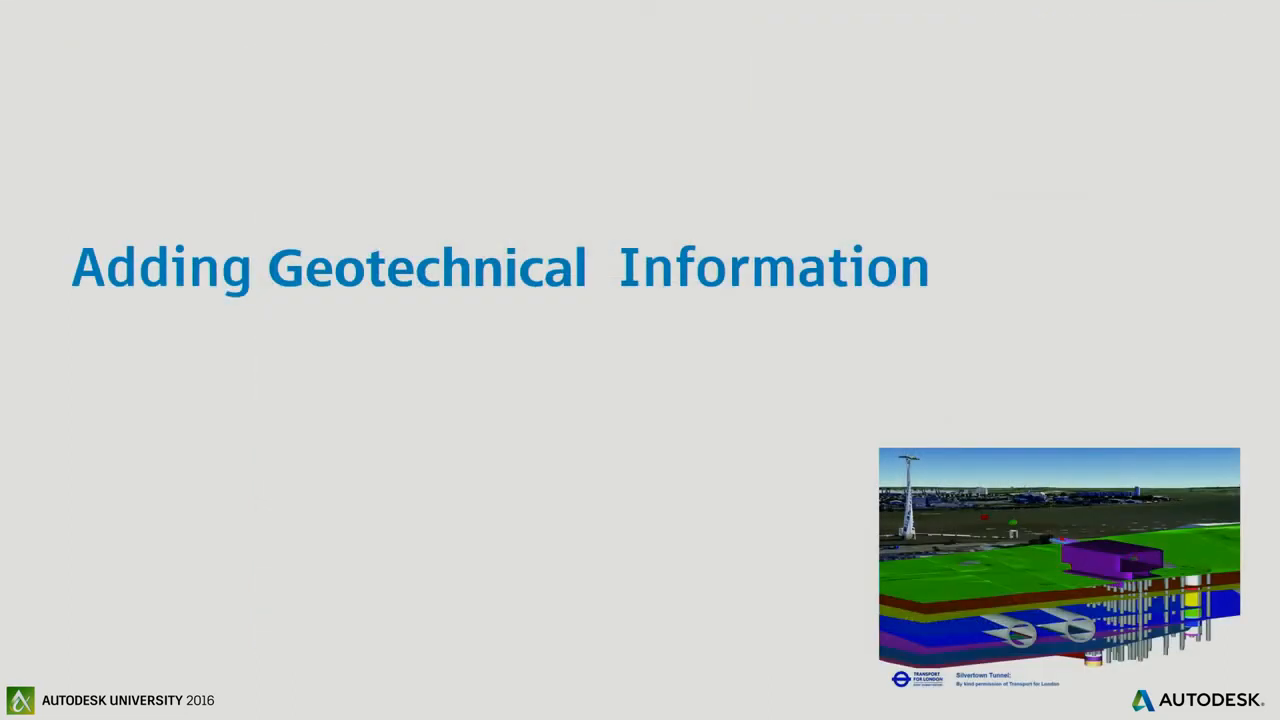
{"action": "key", "text": "Right"}
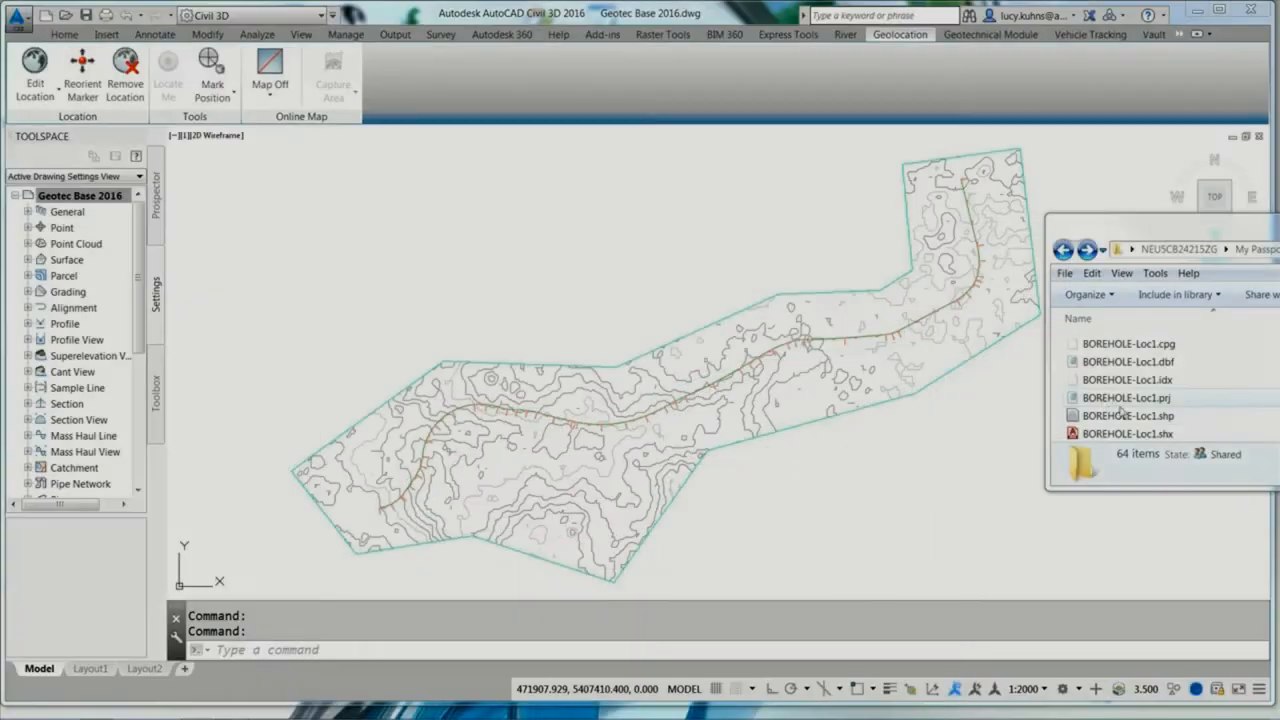
Step: Add the BOREHOLE-Loc1 shapefile's borehole locations to the geotechnical base drawing and turn on the aerial map
{"action": "left_click_drag", "start_coordinate": [1122, 420], "coordinate": [963, 432]}
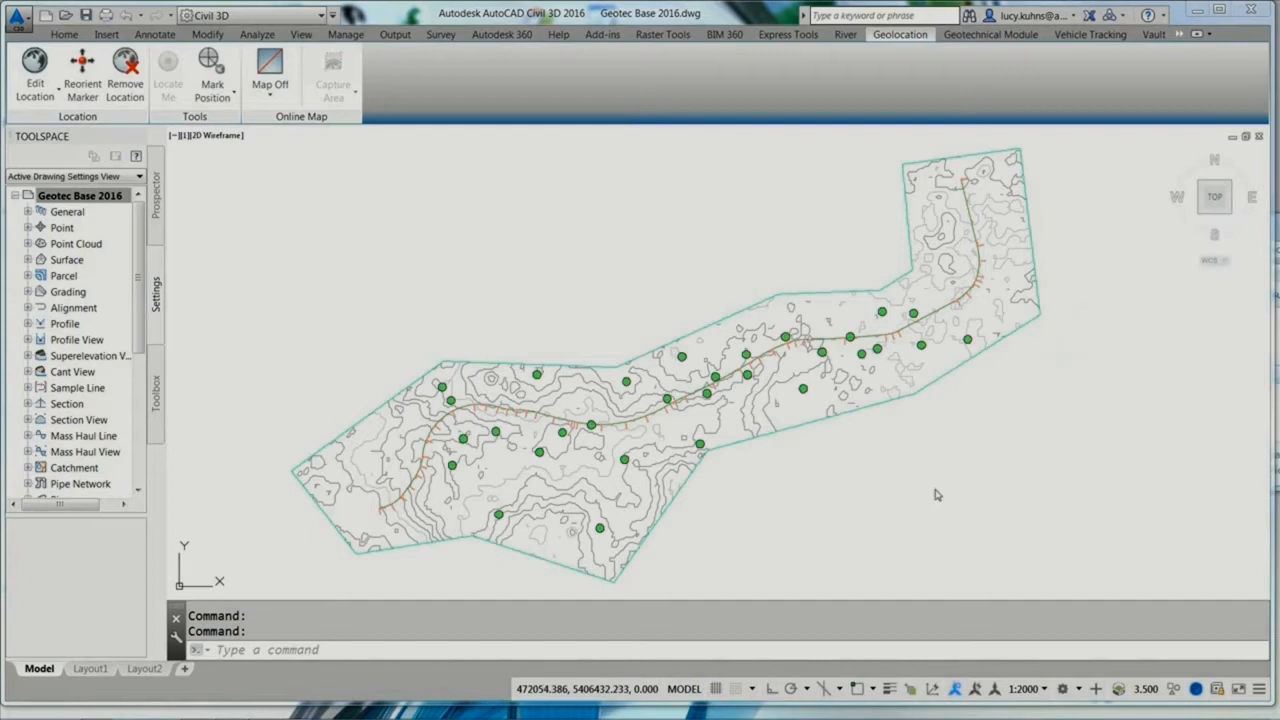
{"action": "left_click", "coordinate": [270, 92]}
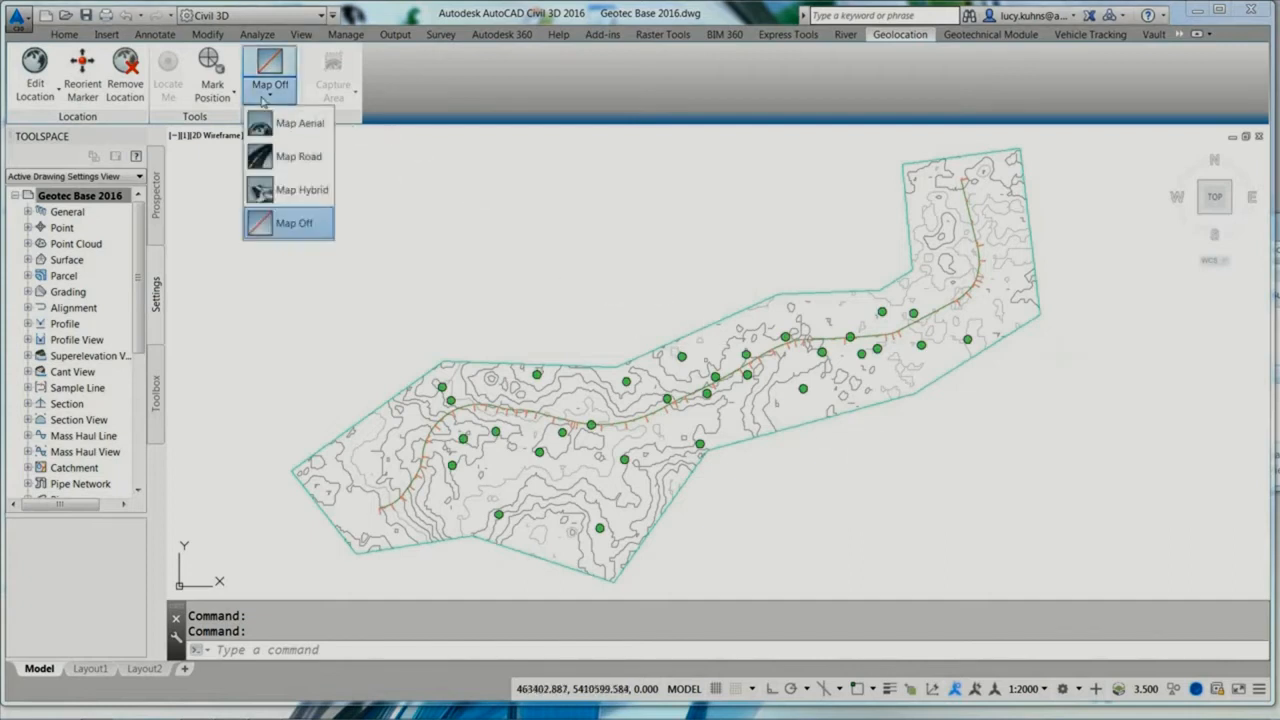
{"action": "left_click", "coordinate": [281, 126]}
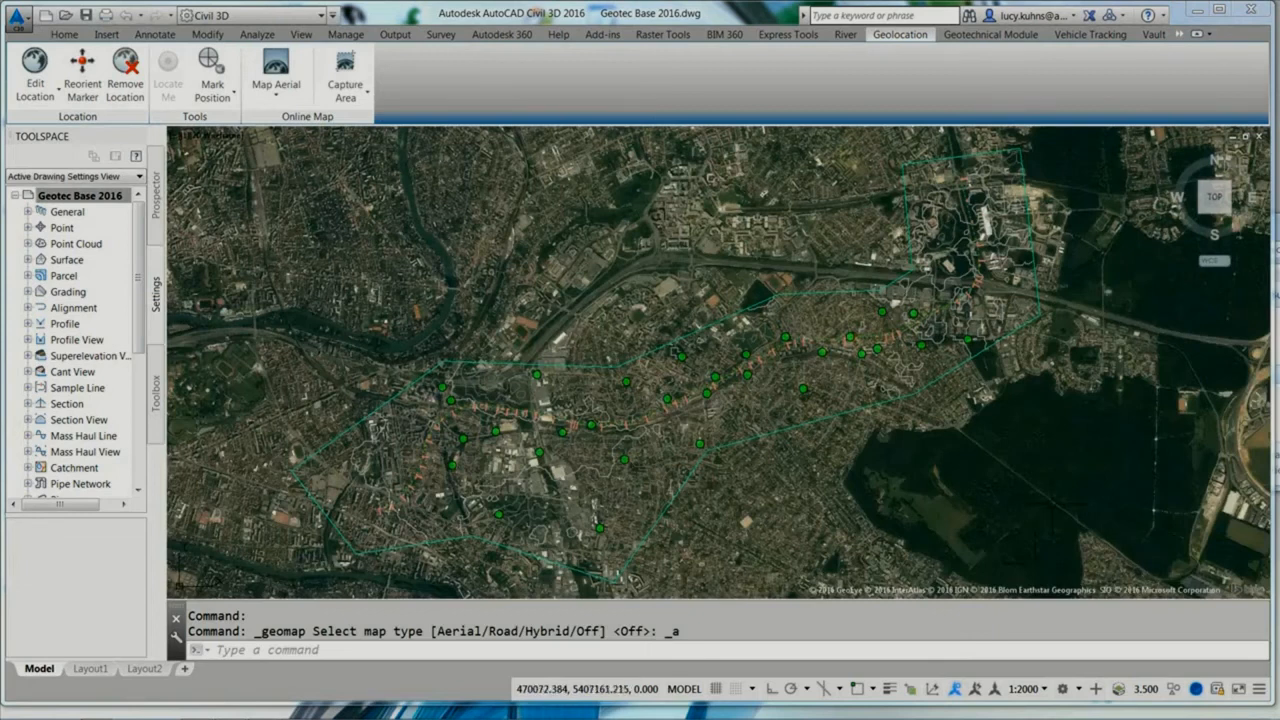
Step: Examine the borehole markers against the aerial imagery in saved view 2 and turn the online map off
{"action": "type", "text": "2"}
{"action": "key", "text": "Return"}
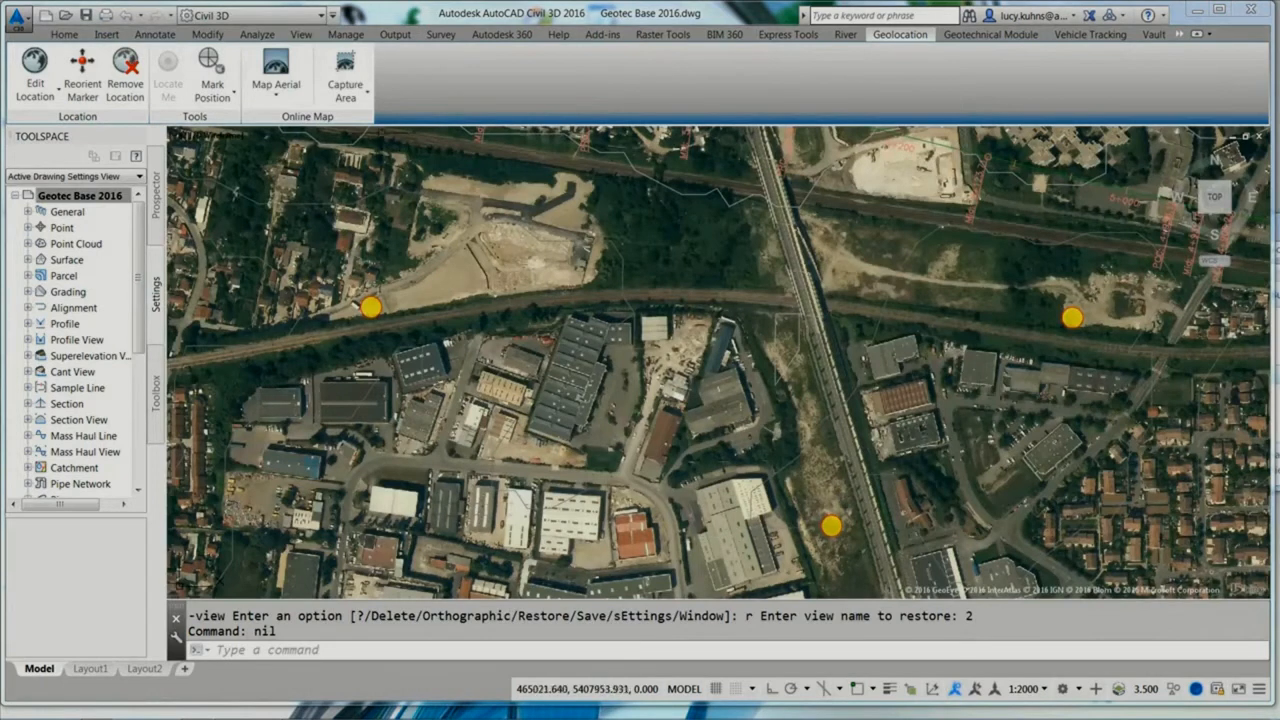
{"action": "left_click", "coordinate": [289, 95]}
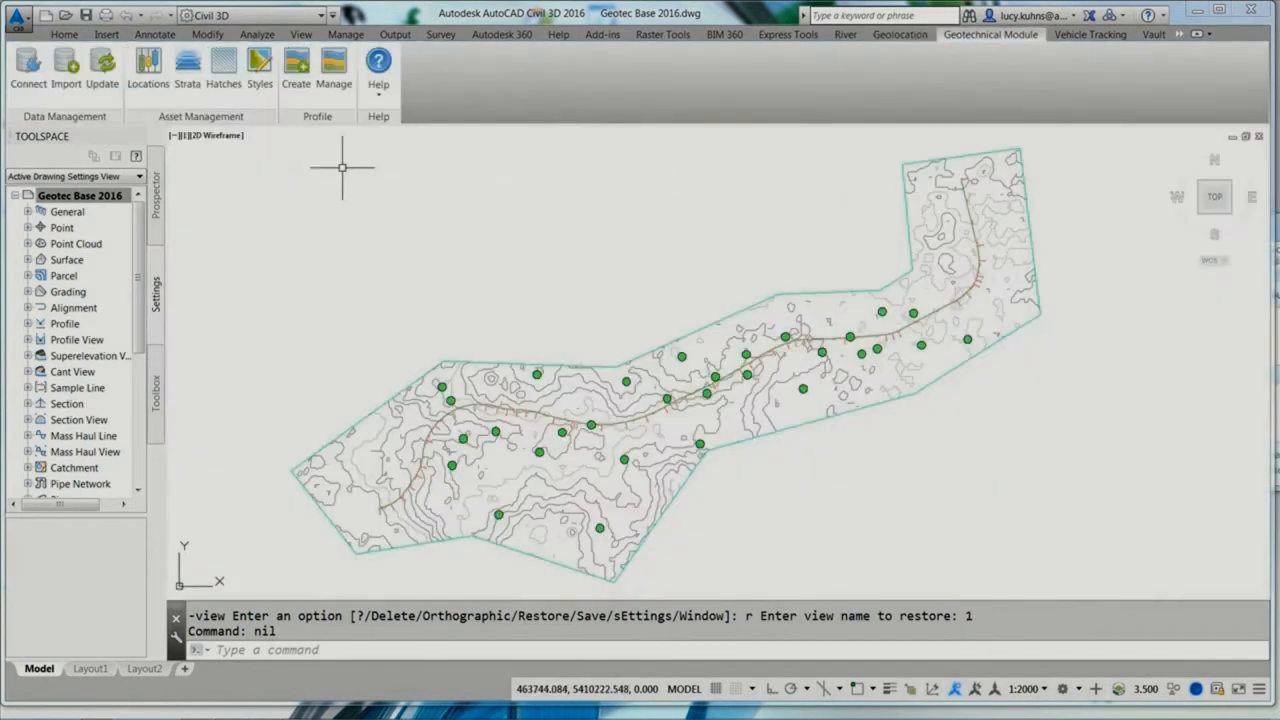
Step: Import Location Details.CSV and Field Geological Descriptions.CSV into the Geotechnical Module as comma-delimited CSV with the Default mapping
{"action": "left_click", "coordinate": [70, 79]}
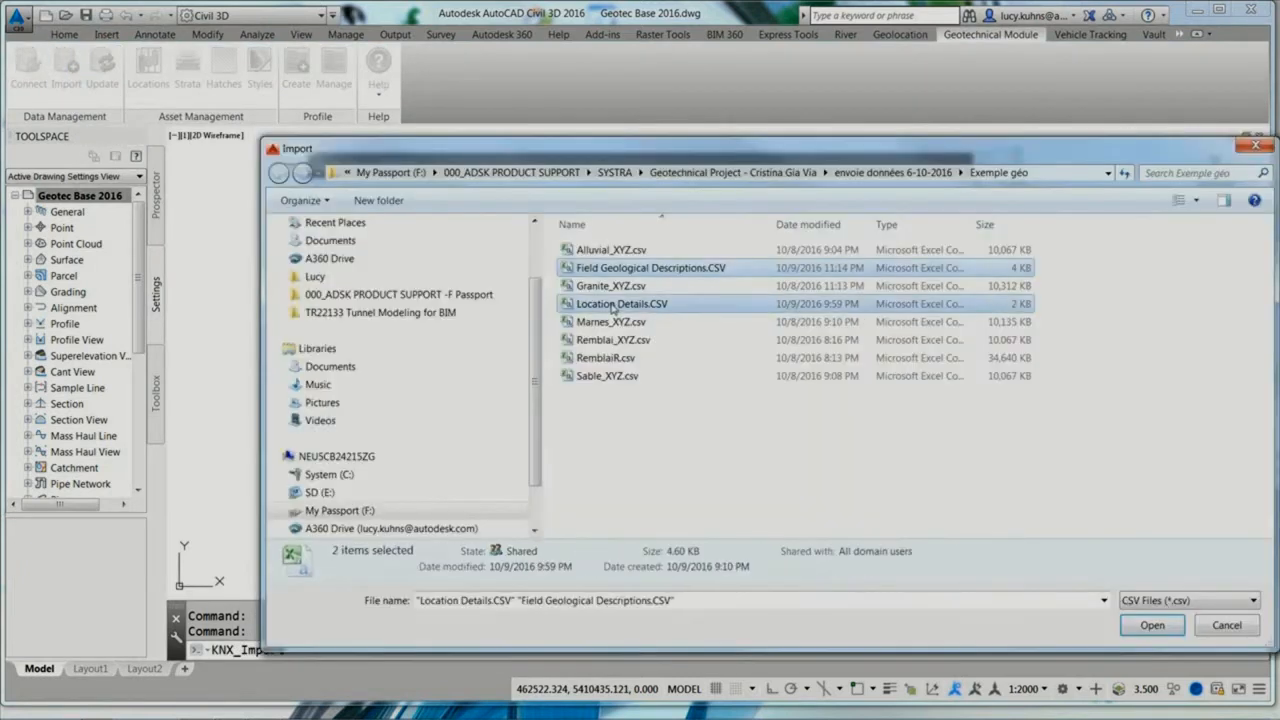
{"action": "left_click", "coordinate": [1135, 630]}
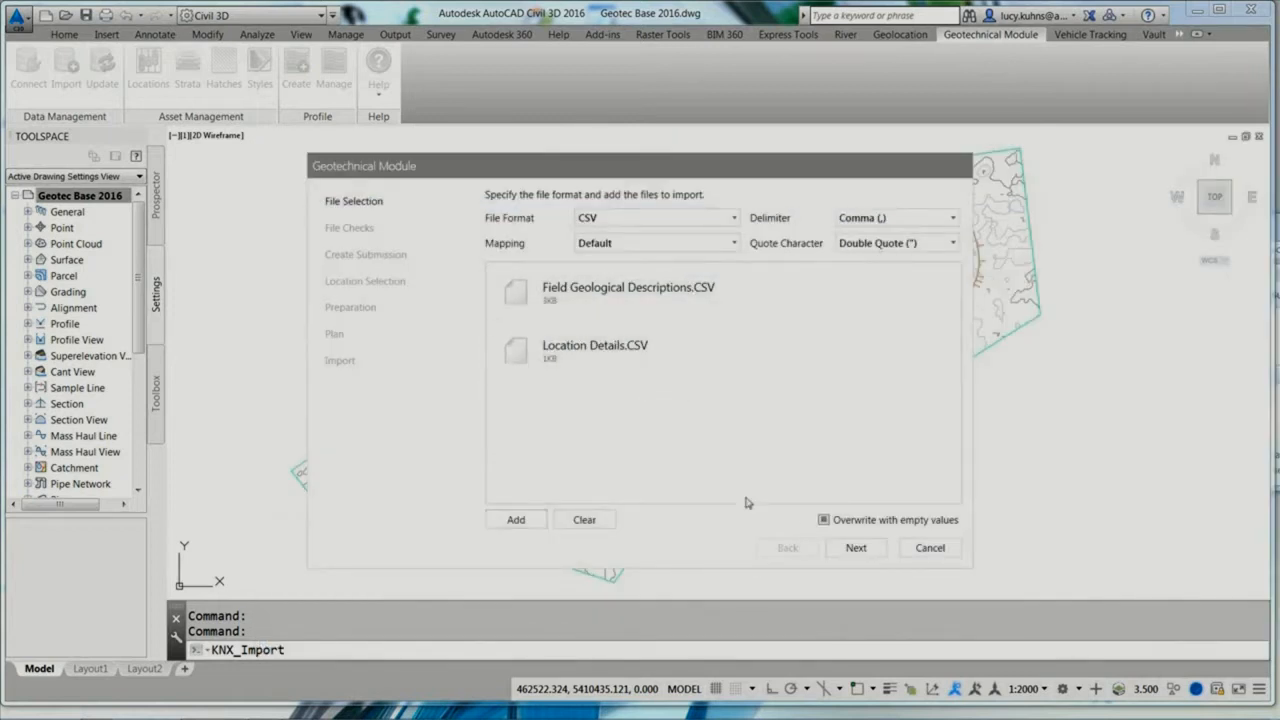
{"action": "left_click", "coordinate": [853, 548]}
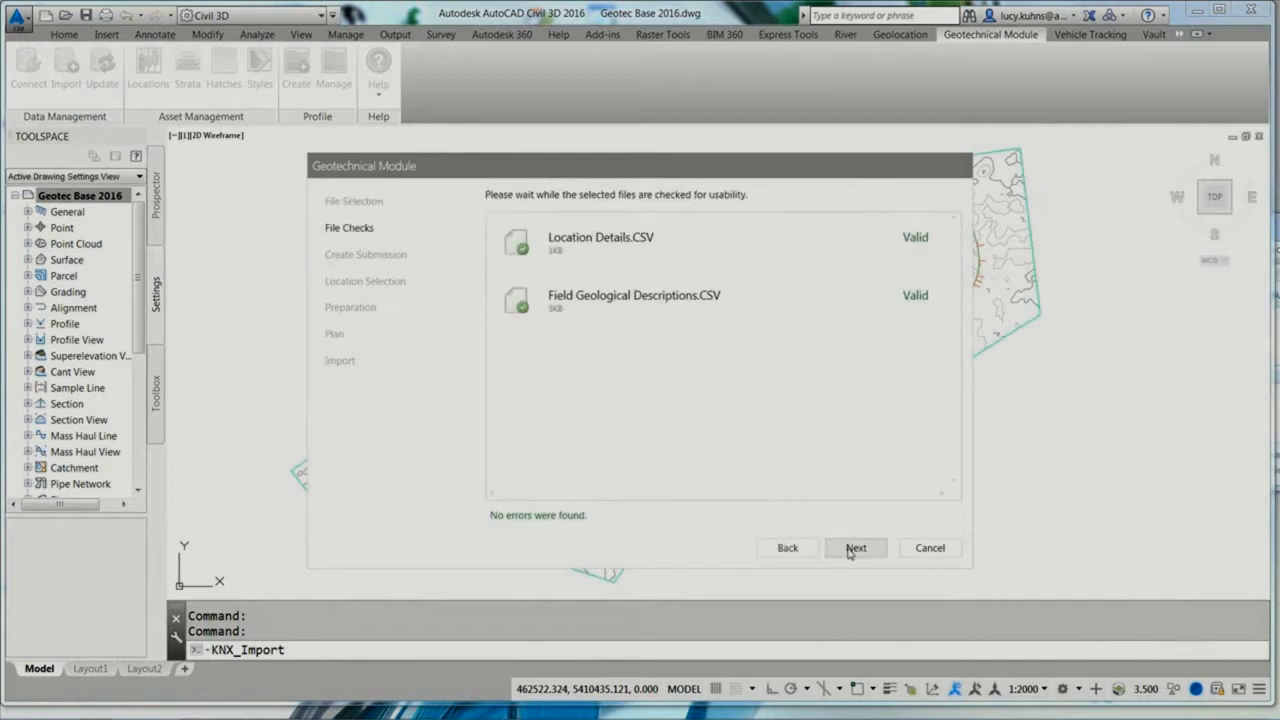
{"action": "left_click", "coordinate": [853, 548]}
{"action": "left_click", "coordinate": [852, 548]}
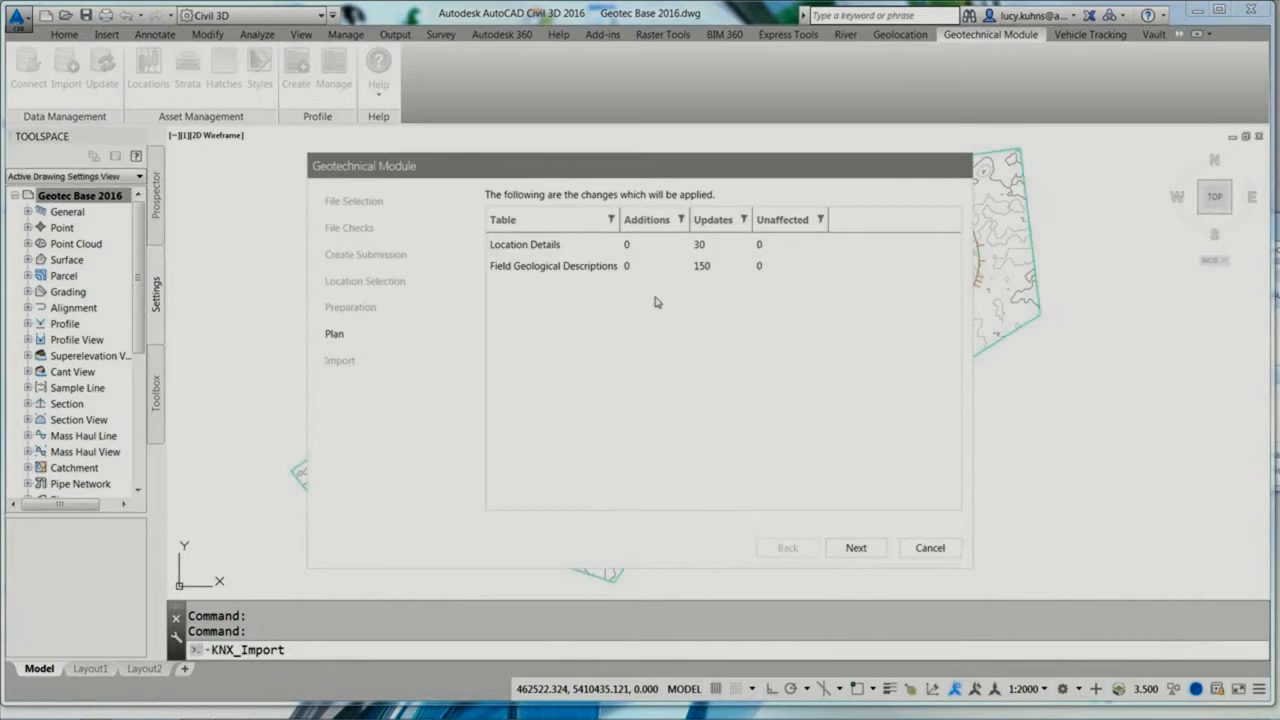
{"action": "left_click", "coordinate": [855, 548]}
{"action": "left_click", "coordinate": [856, 548]}
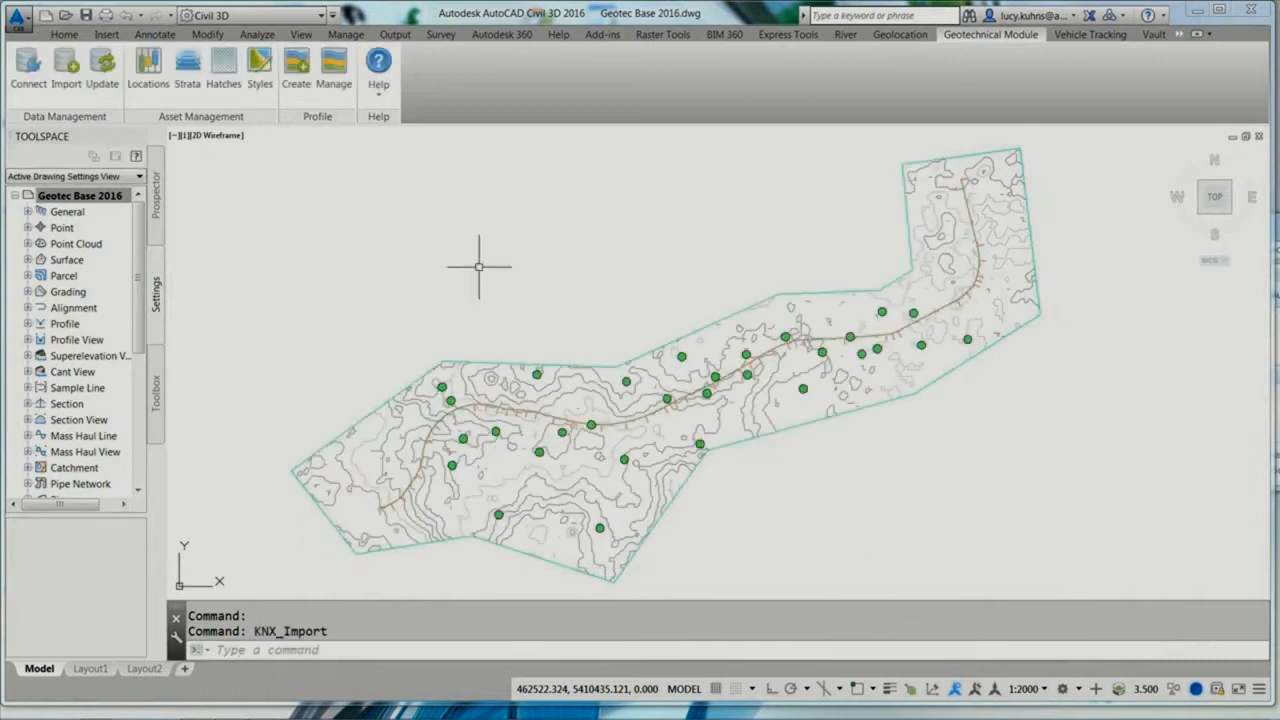
Step: Display the plan markers, 2D strips and 3D models of all borehole locations, checking the results in saved views 2 and 3
{"action": "left_click", "coordinate": [148, 72]}
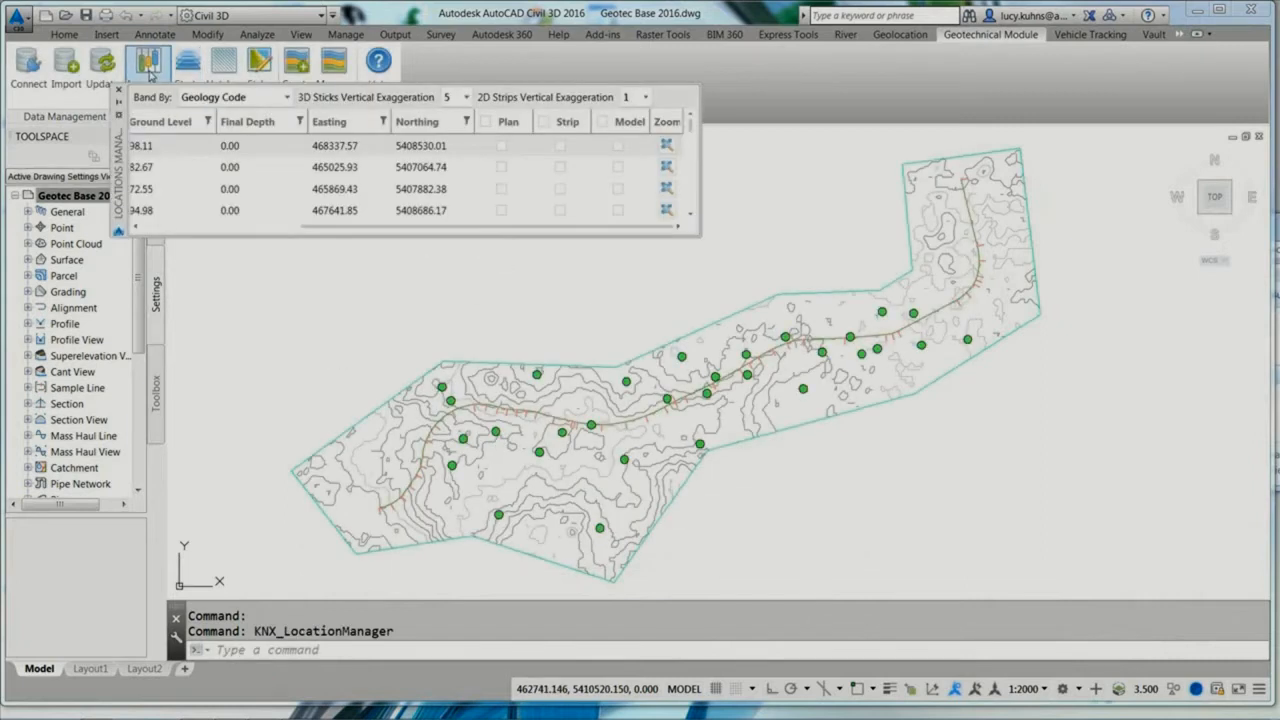
{"action": "left_click", "coordinate": [485, 121]}
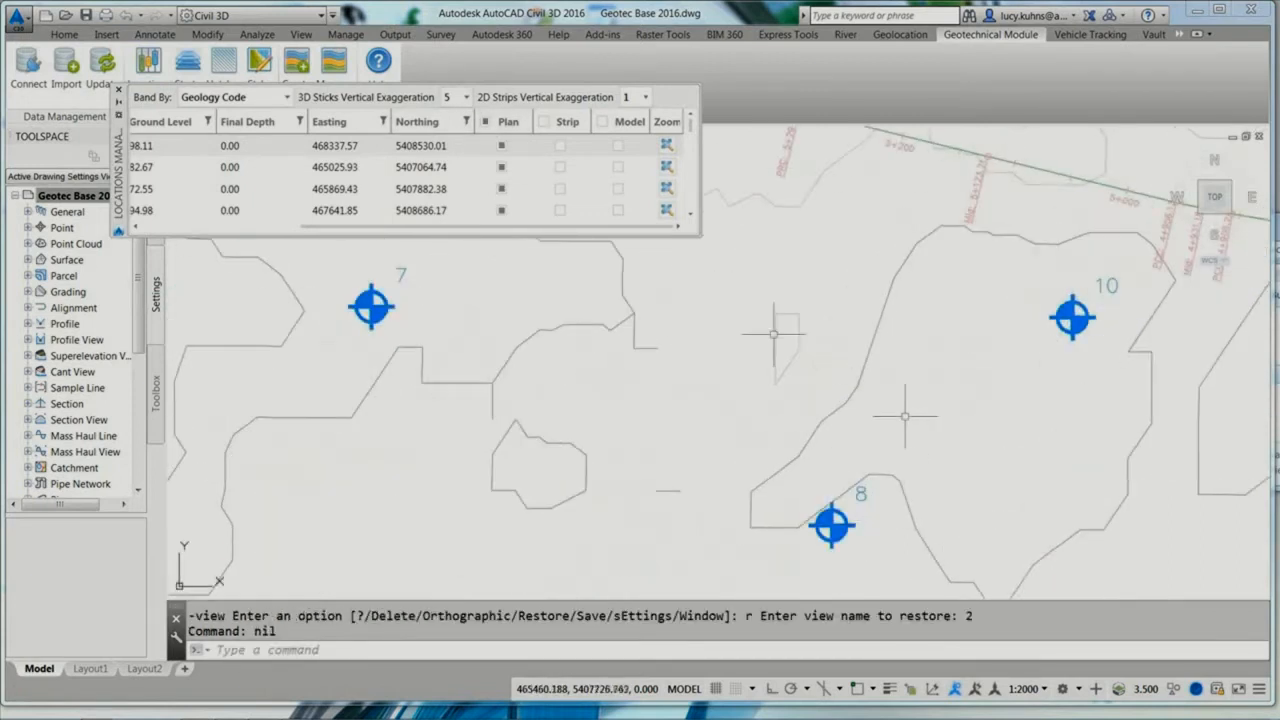
{"action": "left_click", "coordinate": [543, 122]}
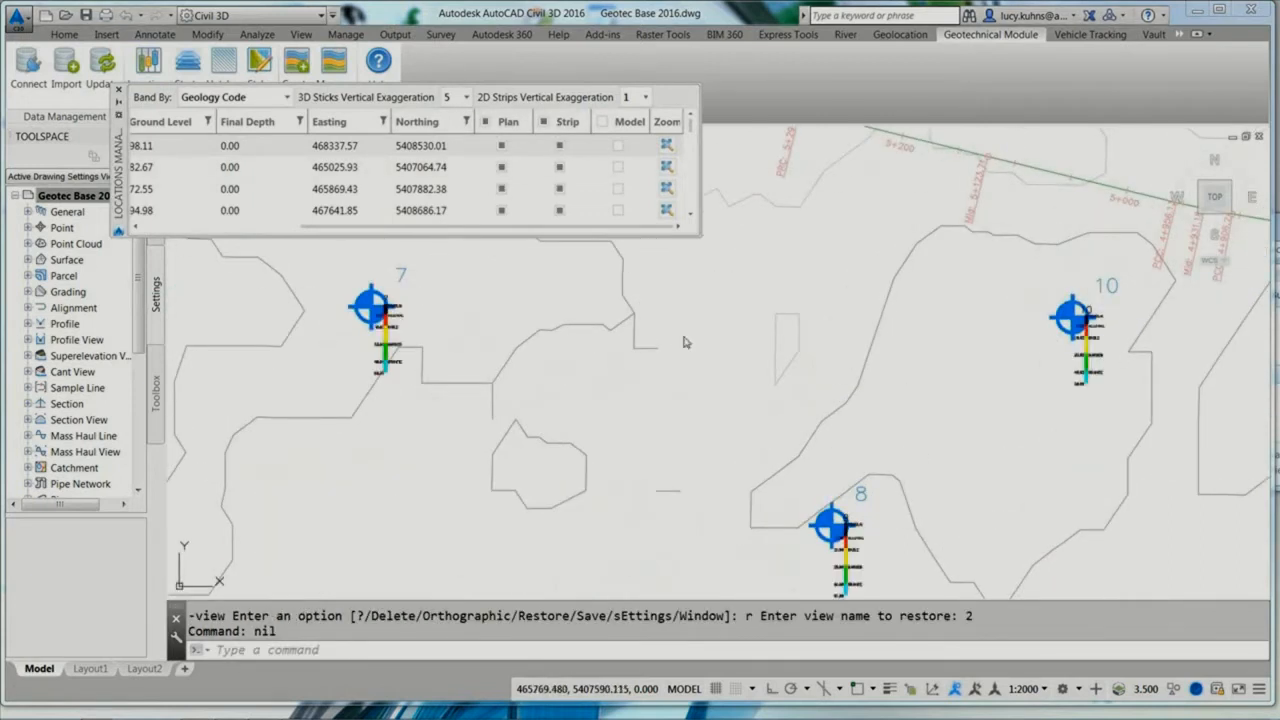
{"action": "type", "text": "3"}
{"action": "key", "text": "Return"}
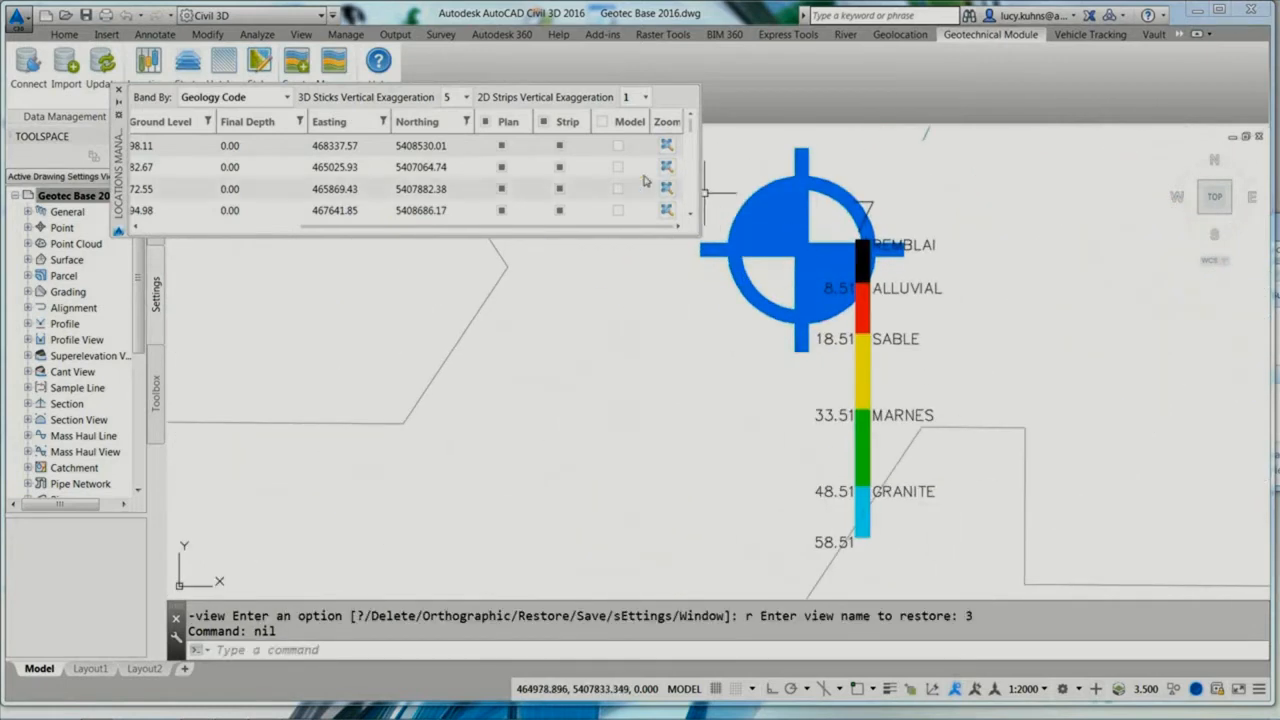
{"action": "left_click", "coordinate": [602, 122]}
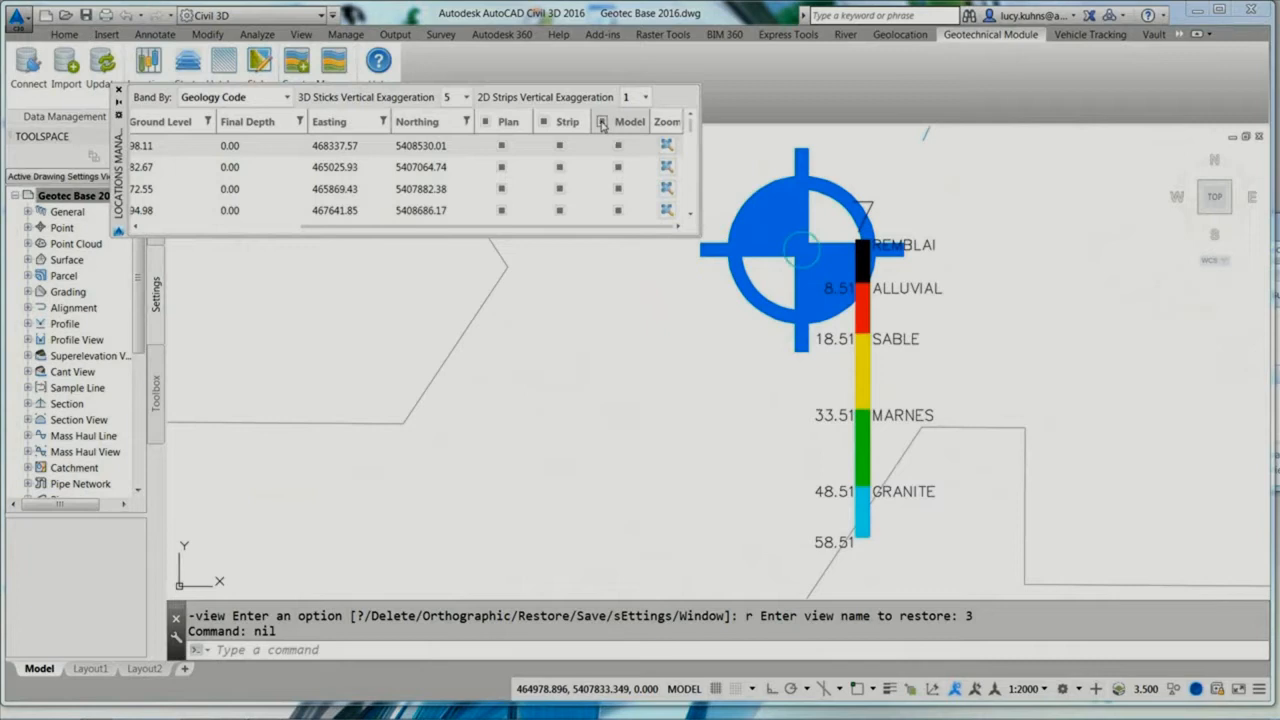
Step: Inspect the 3D stick of the borehole in view 3 isometrically in the Object Viewer
{"action": "left_click", "coordinate": [874, 417]}
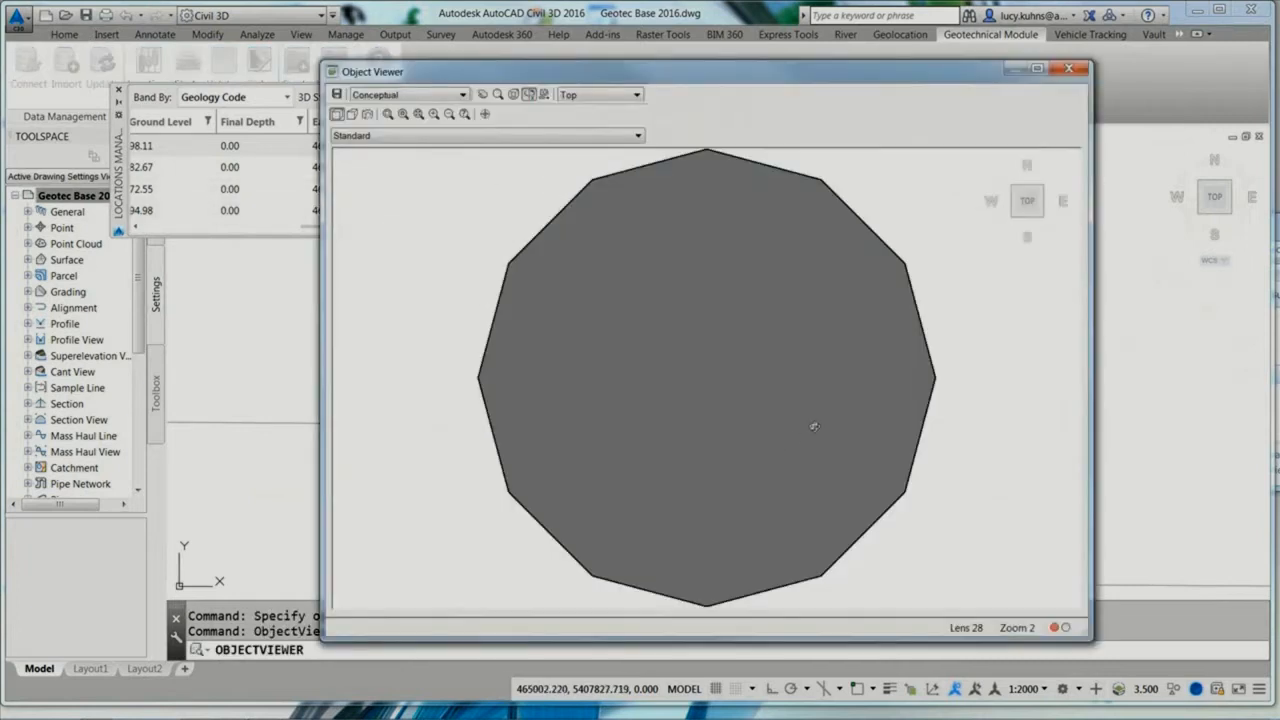
{"action": "left_click", "coordinate": [1012, 218]}
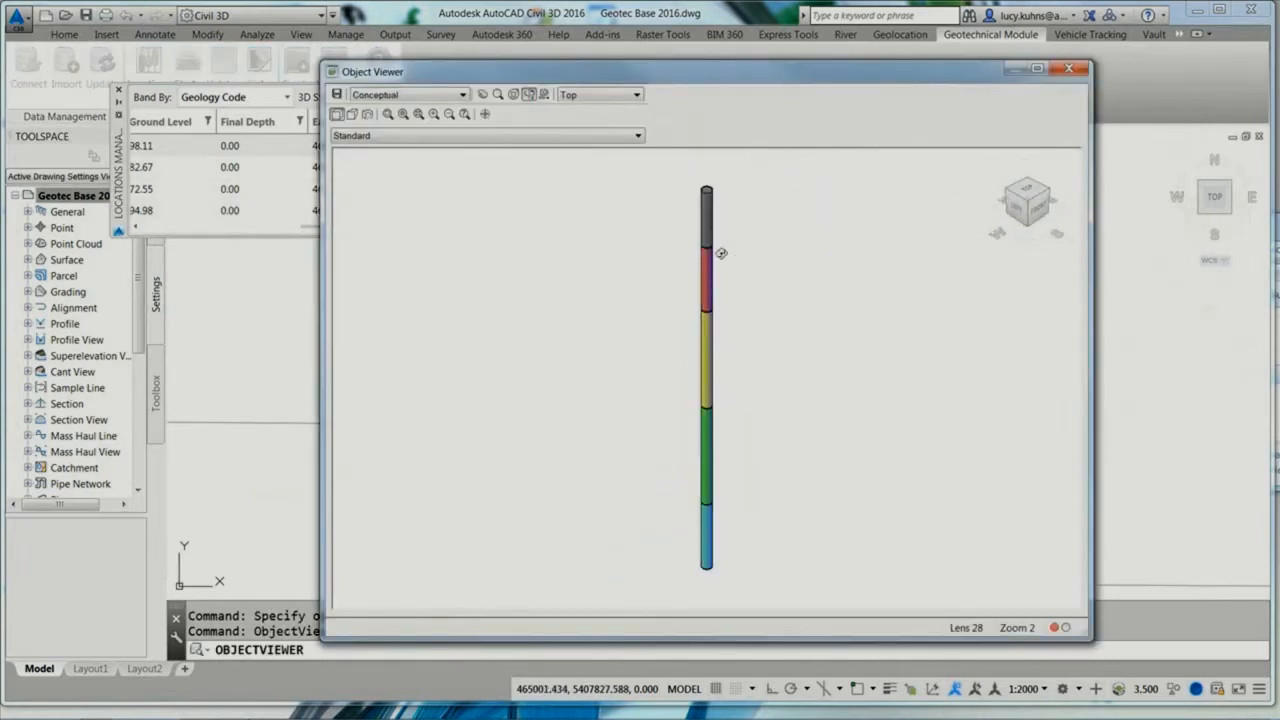
{"action": "left_click", "coordinate": [1069, 68]}
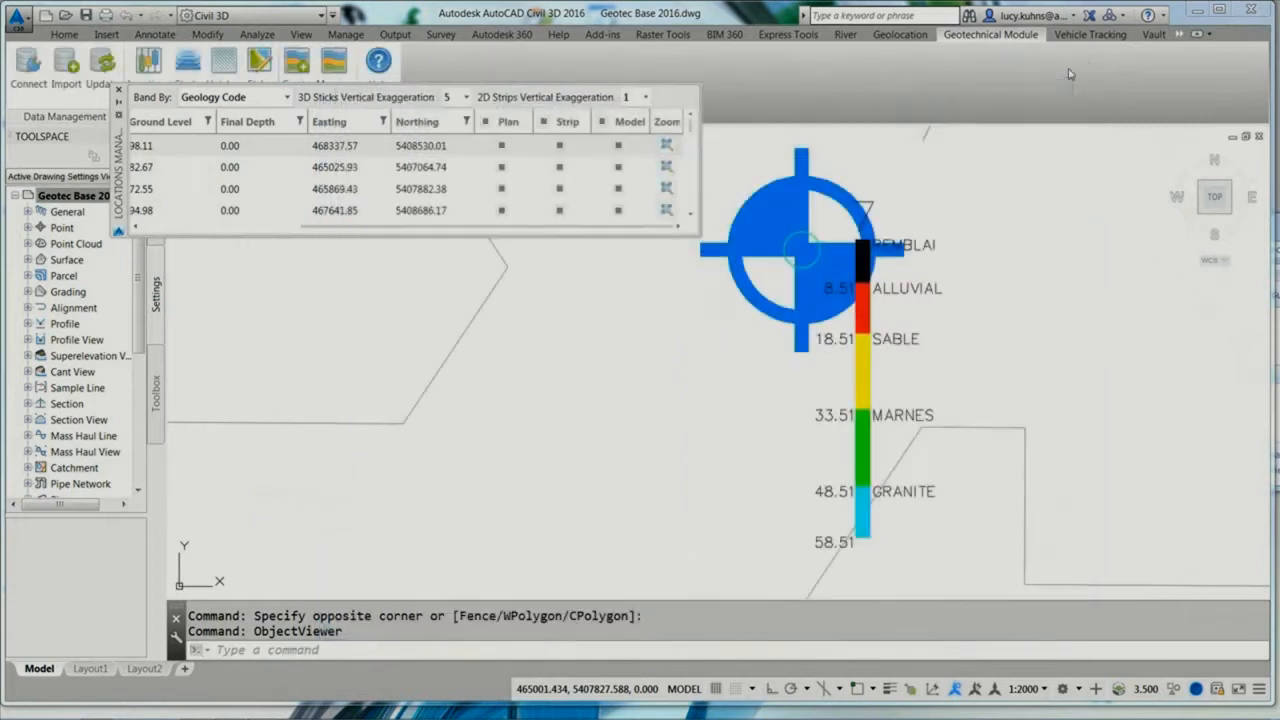
Step: Restore saved view 1 and inspect all the 3D borehole sticks from an angle in the Object Viewer
{"action": "double_click", "coordinate": [1044, 368]}
{"action": "type", "text": "1"}
{"action": "key", "text": "Return"}
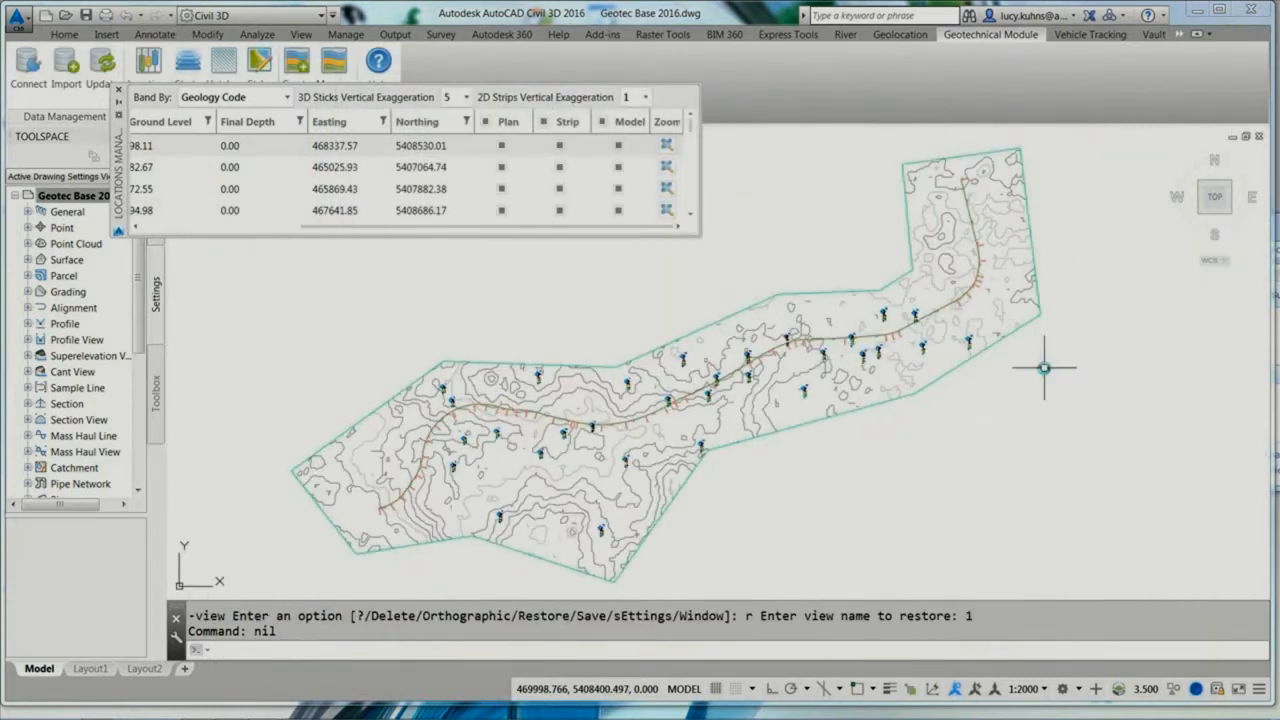
{"action": "left_click", "coordinate": [903, 622]}
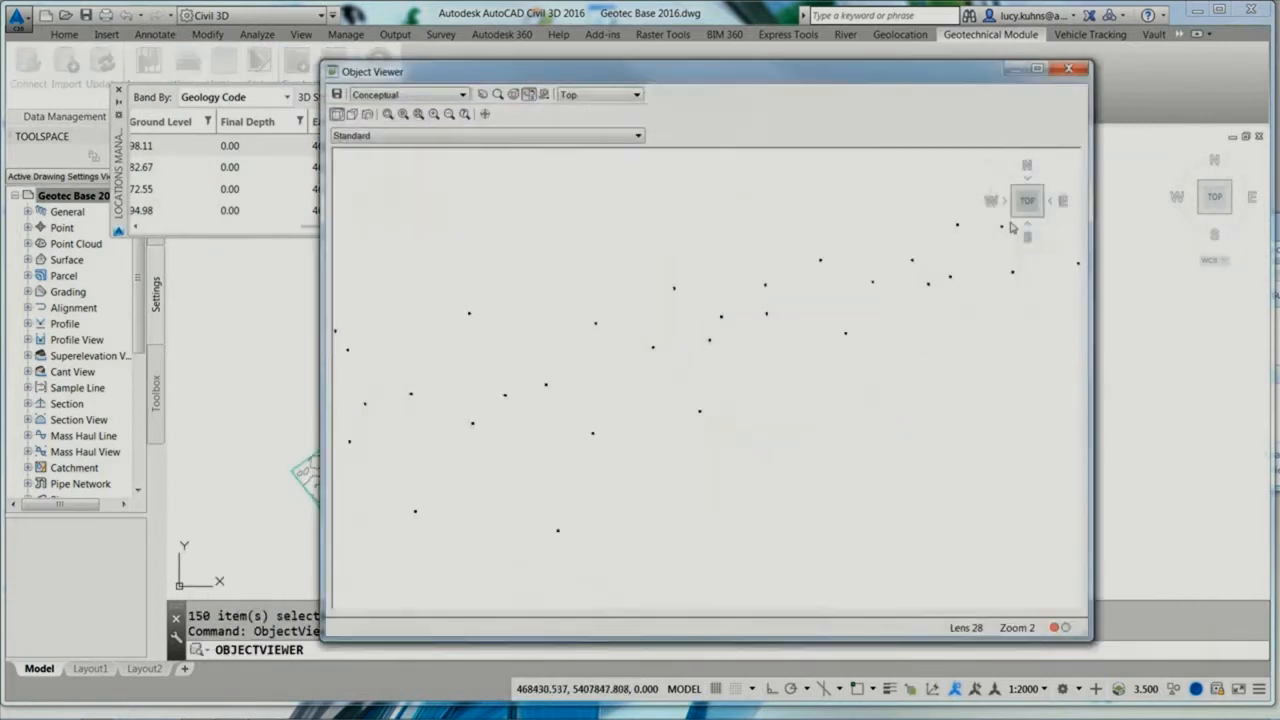
{"action": "left_click", "coordinate": [1012, 219]}
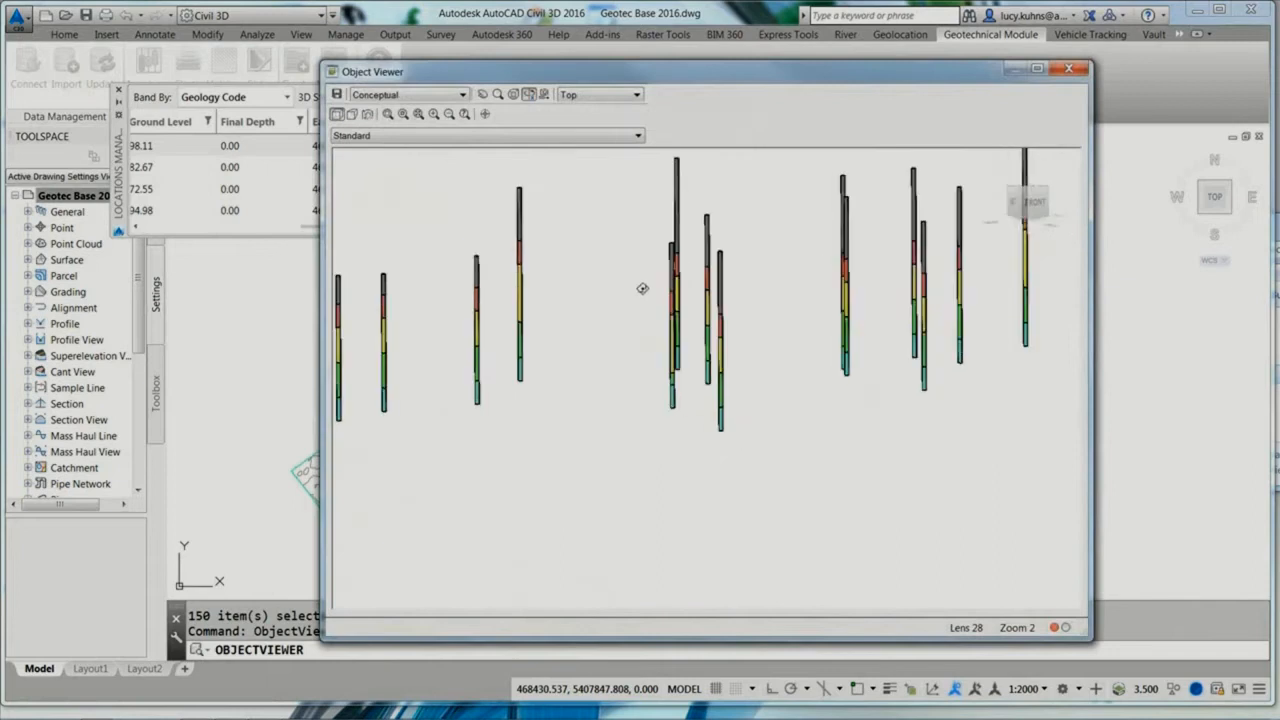
{"action": "mouse_move", "coordinate": [642, 288]}
{"action": "left_mouse_down"}
{"action": "mouse_move", "coordinate": [731, 357]}
{"action": "mouse_move", "coordinate": [748, 345]}
{"action": "left_mouse_up"}
{"action": "left_click", "coordinate": [1069, 68]}
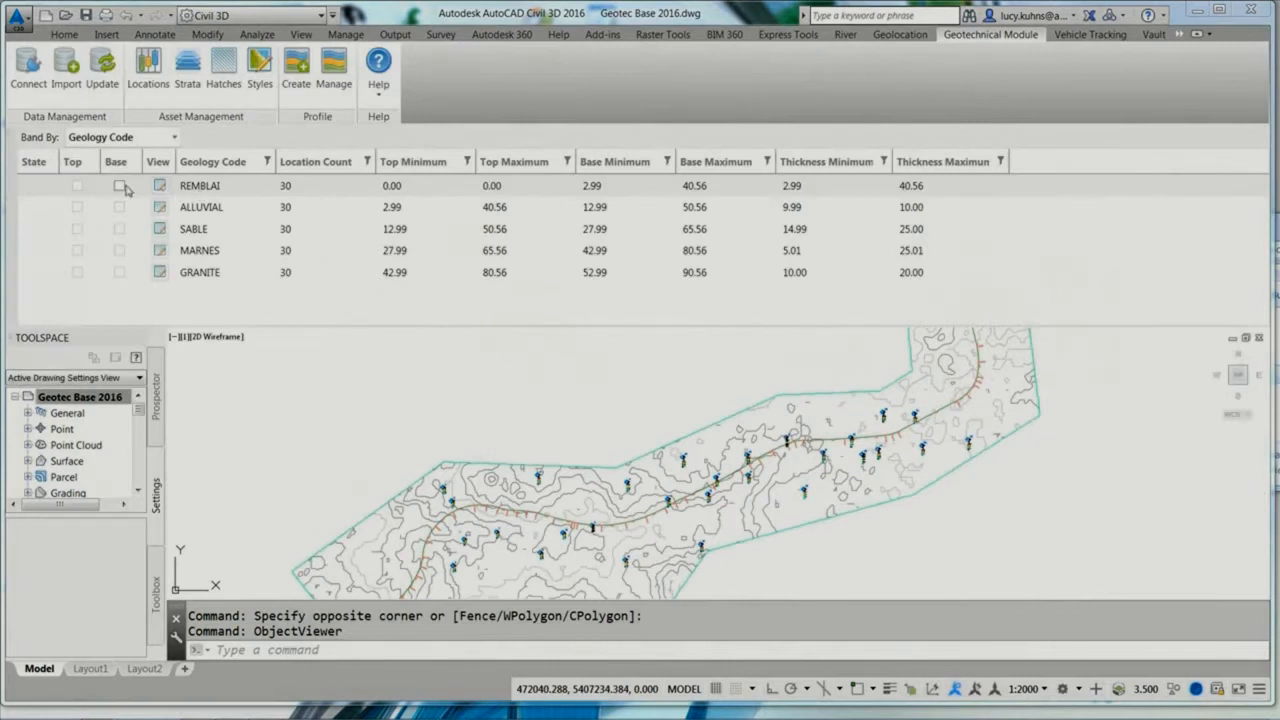
Step: Create base surfaces for the REMBLAI, ALLUVIAL, SABLE, MARNES and GRANITE strata
{"action": "left_click", "coordinate": [119, 185]}
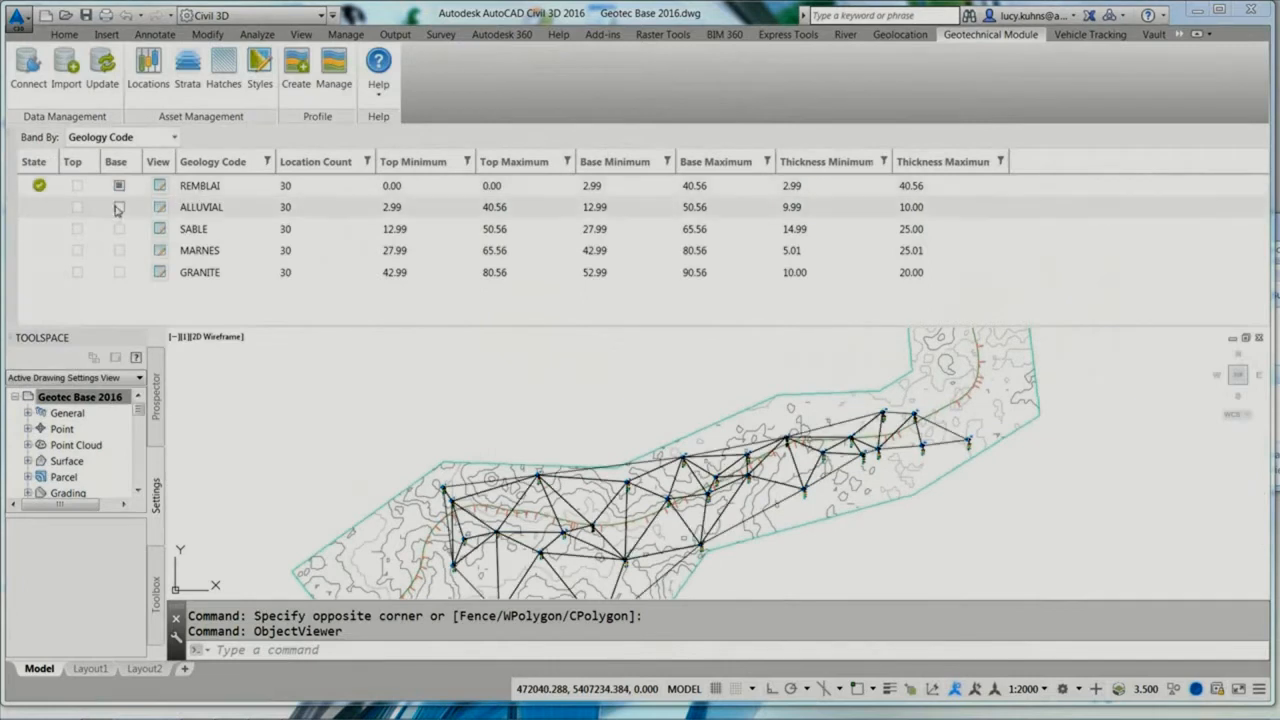
{"action": "left_click", "coordinate": [119, 207]}
{"action": "left_click", "coordinate": [119, 228]}
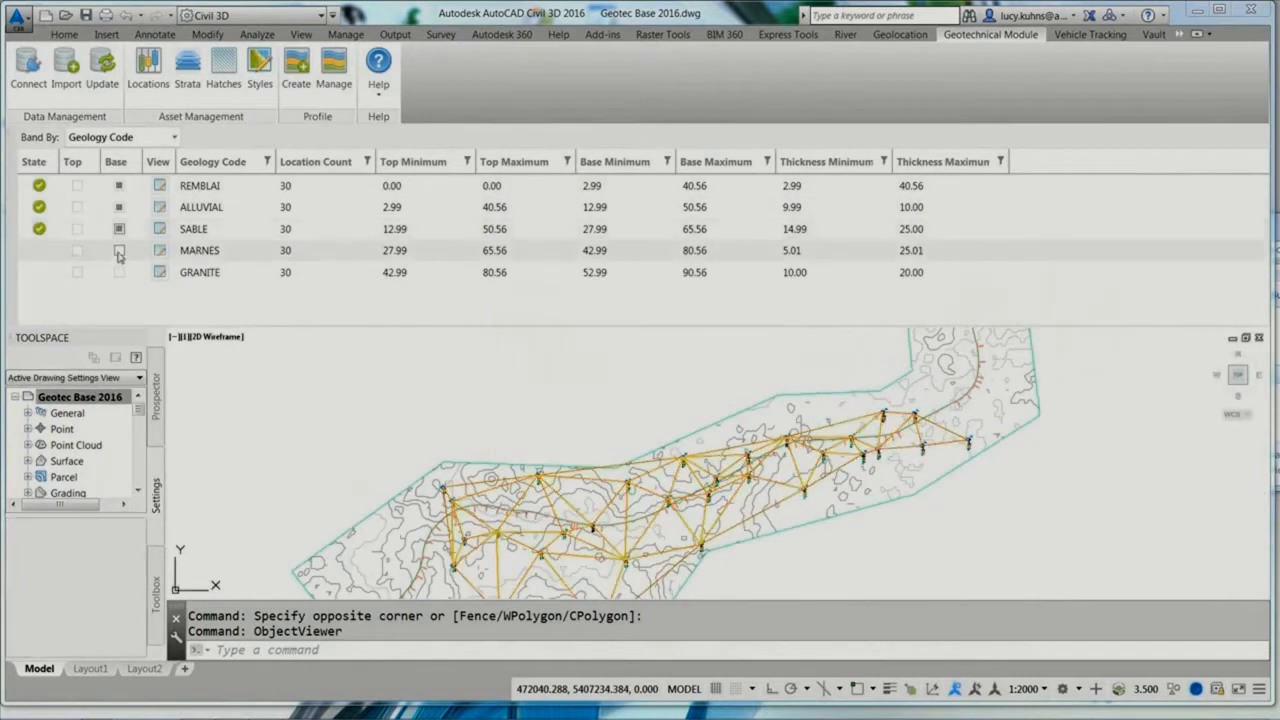
{"action": "left_click", "coordinate": [119, 250]}
{"action": "left_click", "coordinate": [119, 271]}
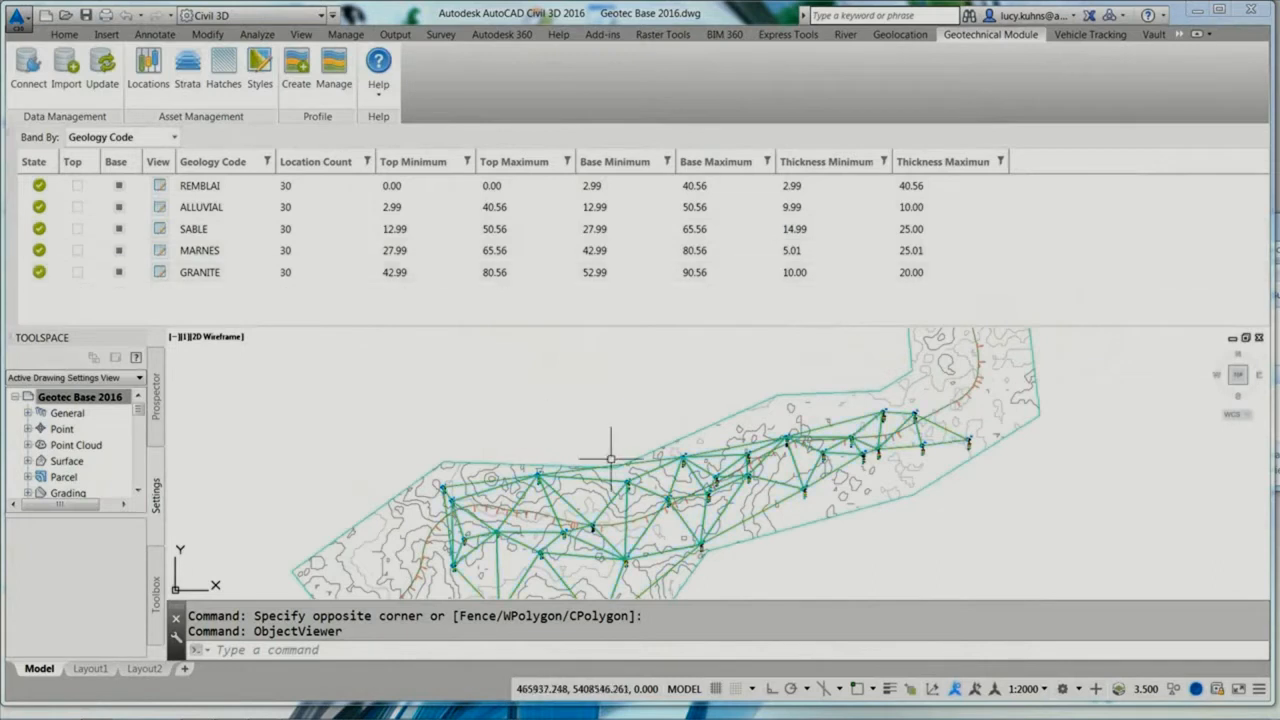
Step: Select the strata surfaces with the borehole sticks and examine the layering from isometric, close-up and side angles in the Object Viewer
{"action": "left_click", "coordinate": [776, 557]}
{"action": "left_click", "coordinate": [788, 502]}
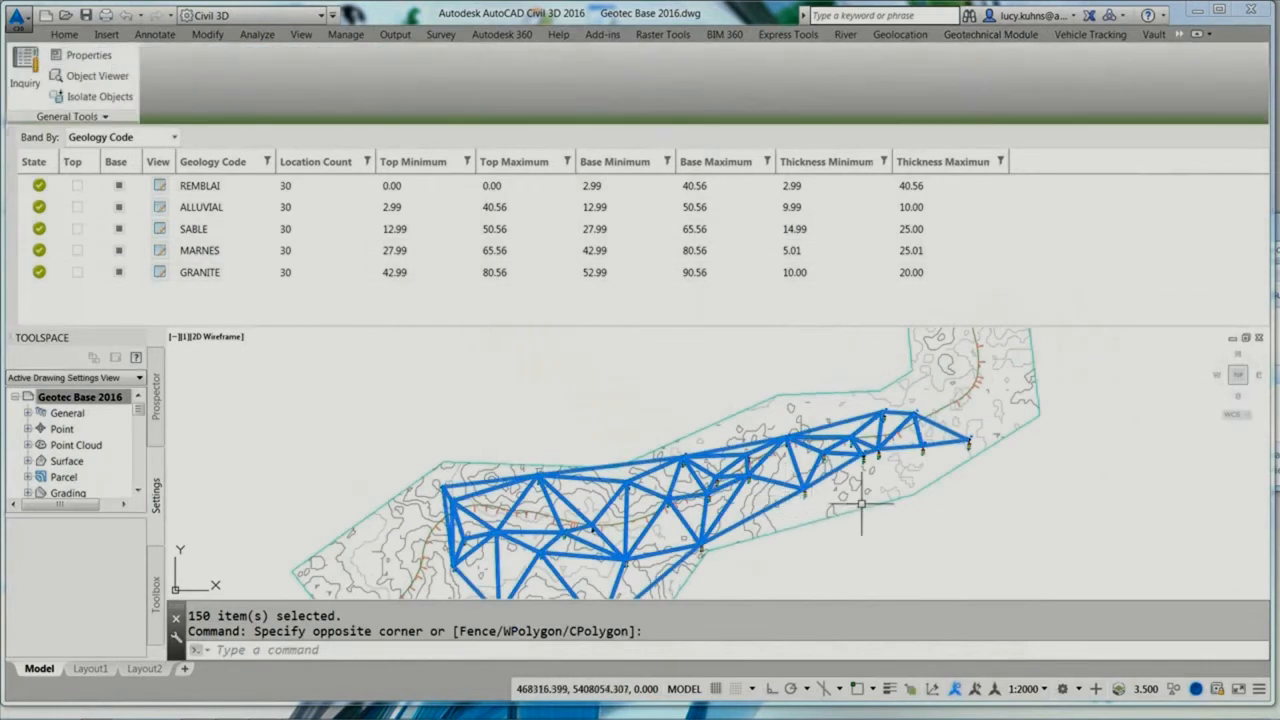
{"action": "right_click", "coordinate": [766, 370]}
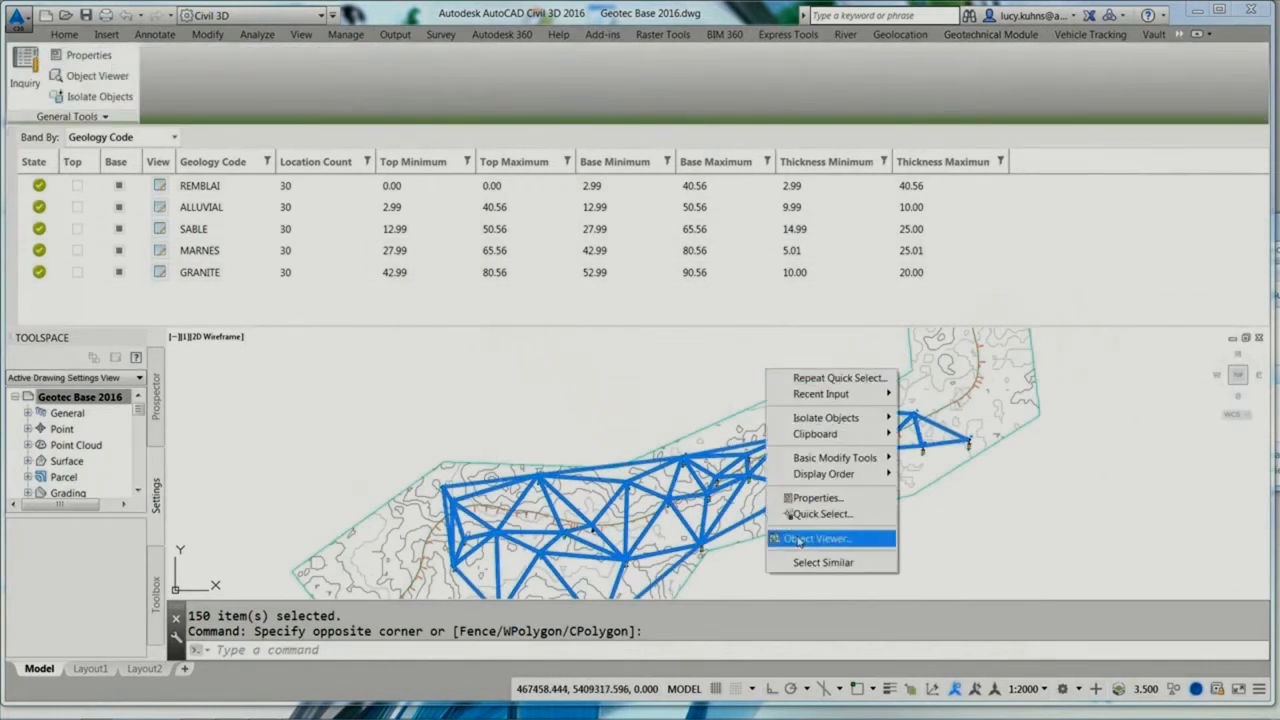
{"action": "left_click", "coordinate": [800, 539]}
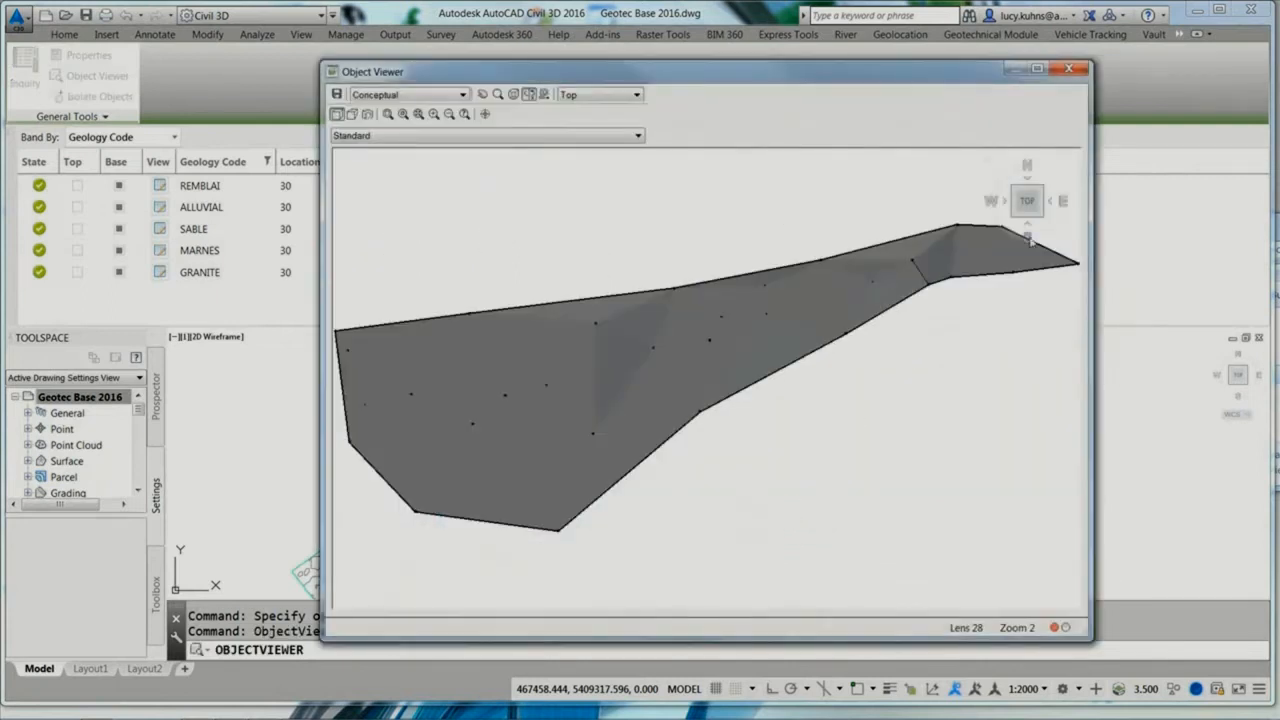
{"action": "left_click", "coordinate": [1041, 217]}
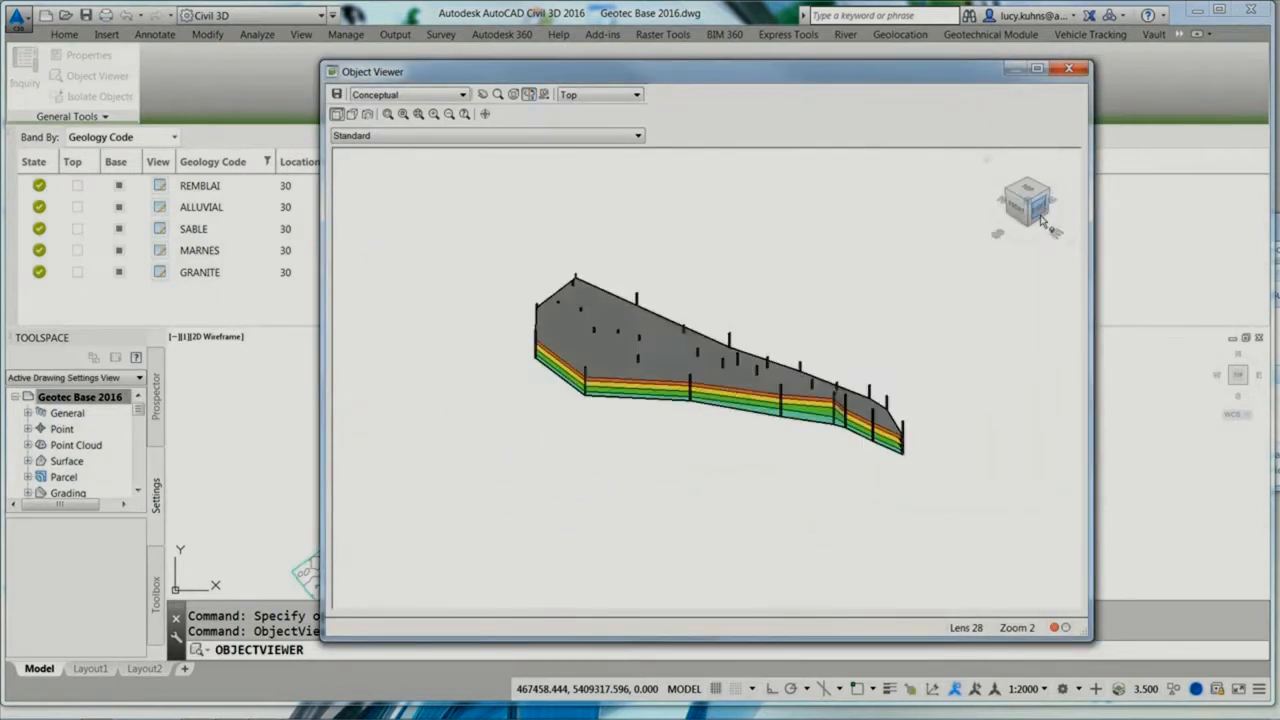
{"action": "left_click_drag", "start_coordinate": [749, 434], "coordinate": [765, 388]}
{"action": "scroll", "coordinate": [741, 415], "scroll_direction": "up", "scroll_amount": 5}
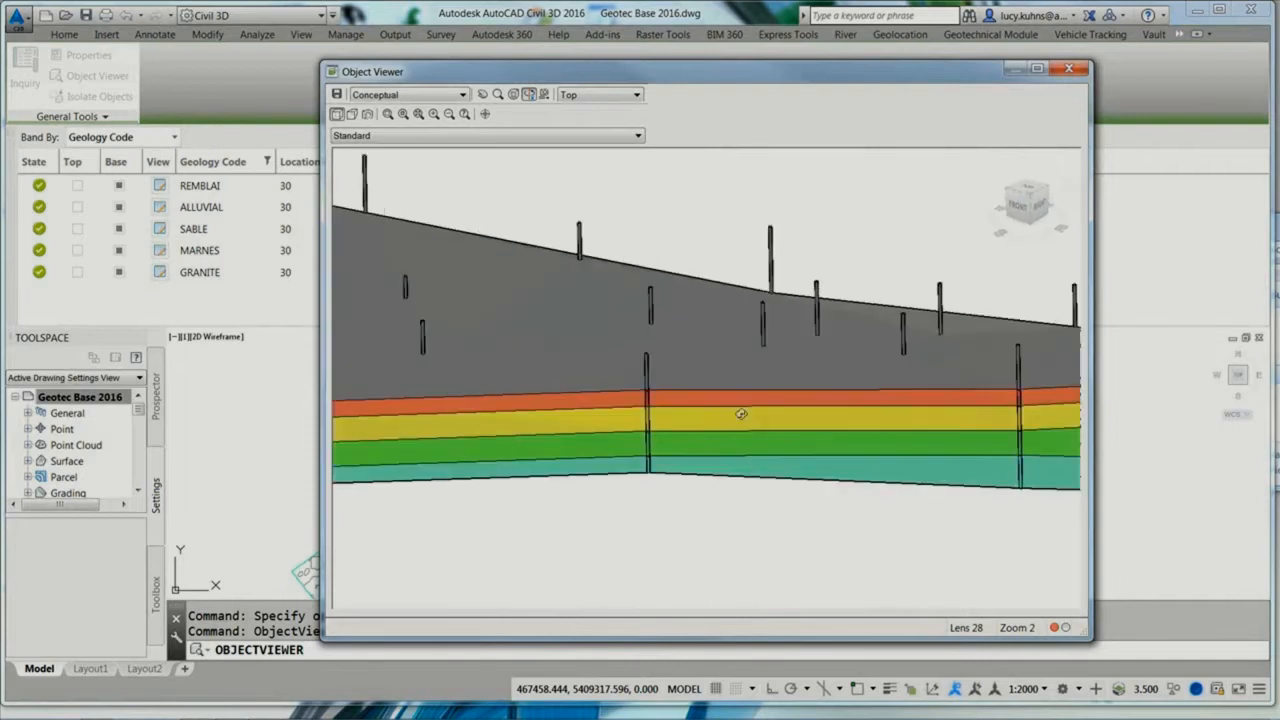
{"action": "left_click_drag", "start_coordinate": [645, 413], "coordinate": [569, 344]}
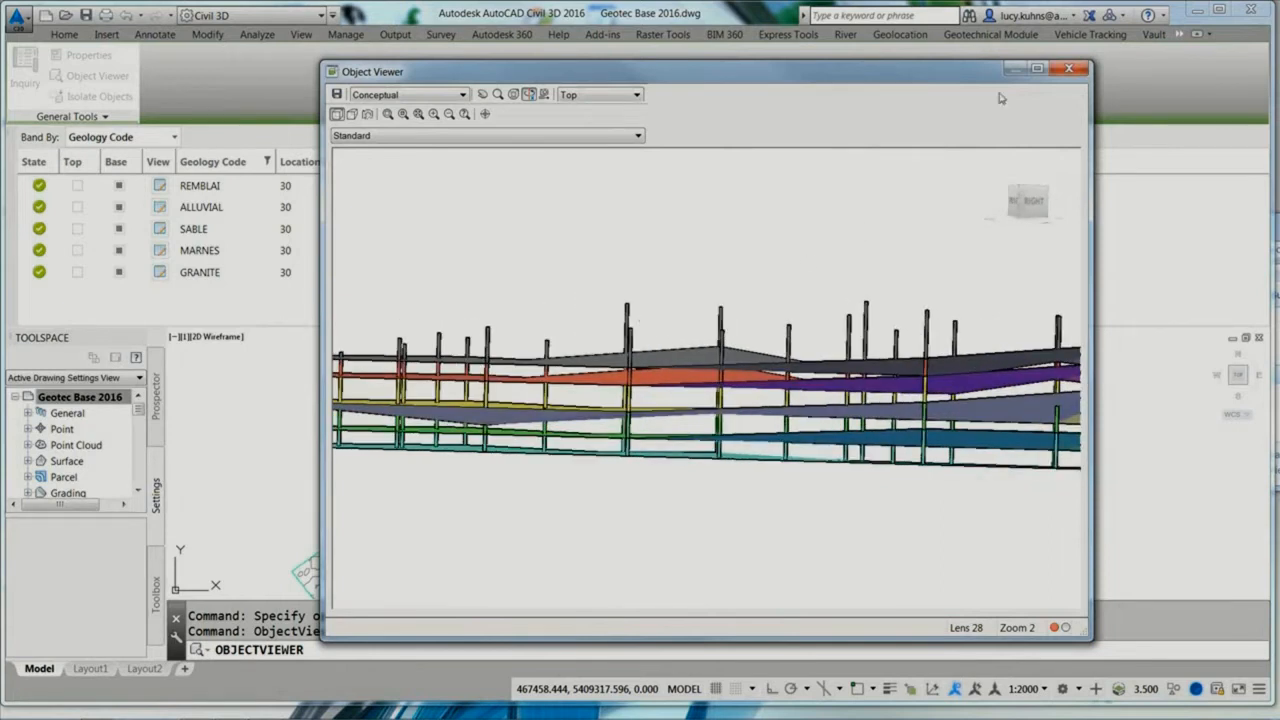
{"action": "left_click", "coordinate": [1066, 70]}
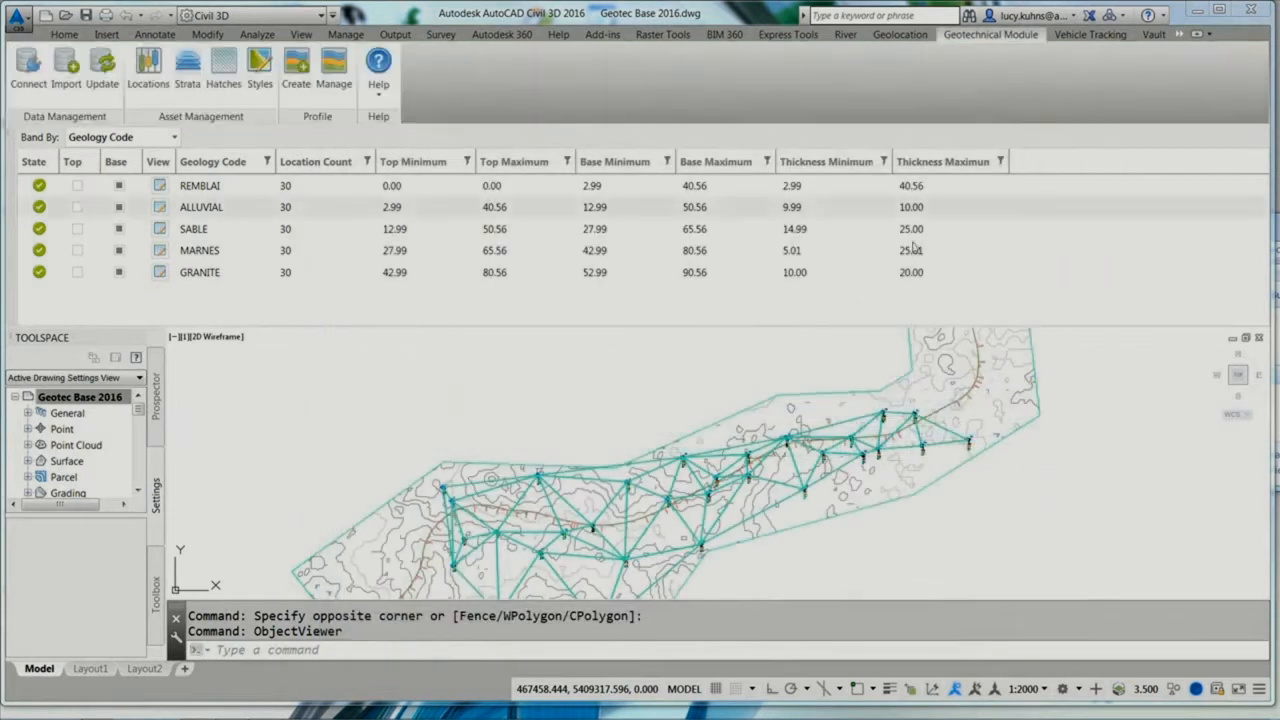
Step: Select the terrain surface with the strata surfaces and borehole sticks and inspect the layering from above and from the side in the Object Viewer
{"action": "left_click", "coordinate": [802, 536]}
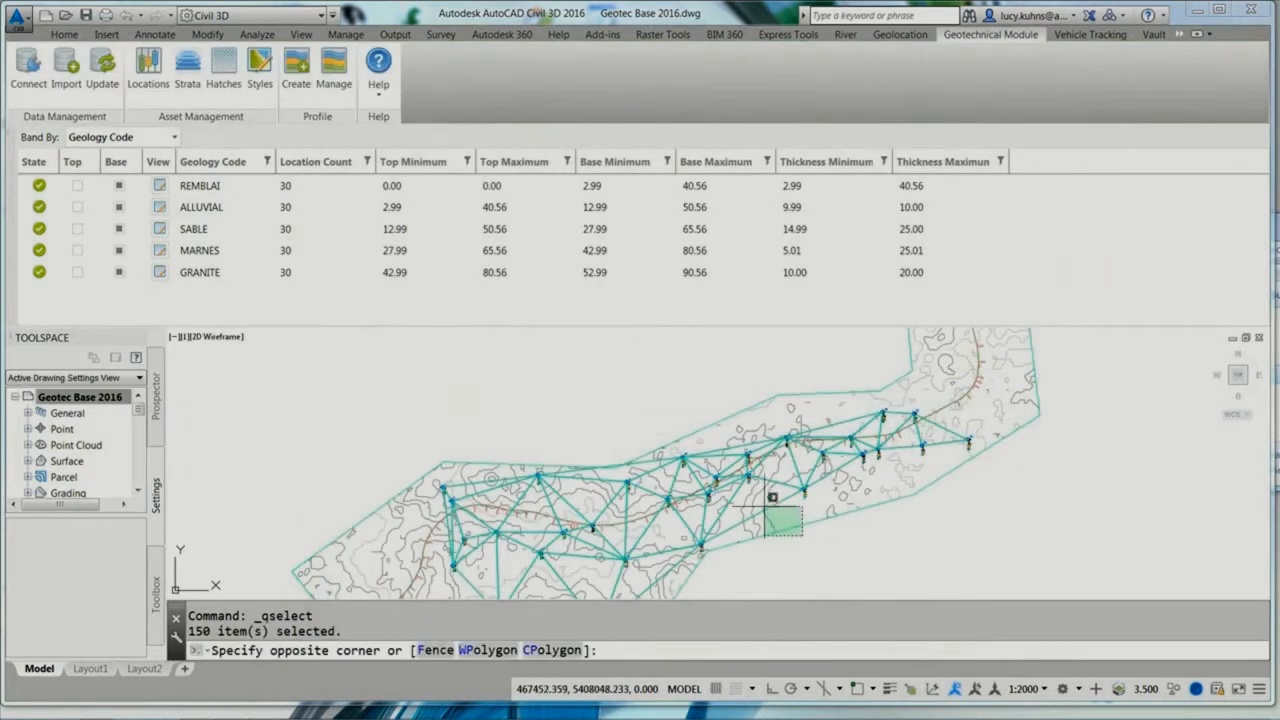
{"action": "left_click", "coordinate": [765, 505]}
{"action": "right_click", "coordinate": [740, 387]}
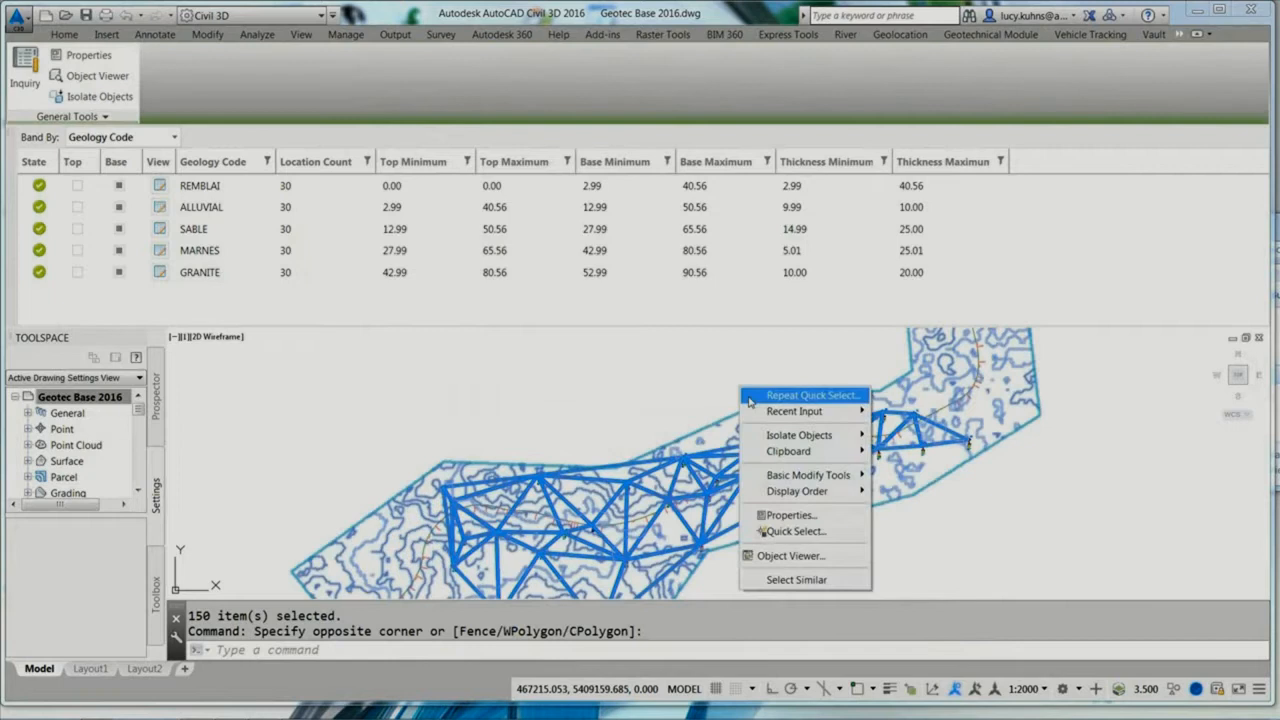
{"action": "left_click", "coordinate": [765, 555]}
{"action": "left_click_drag", "start_coordinate": [676, 450], "coordinate": [843, 382]}
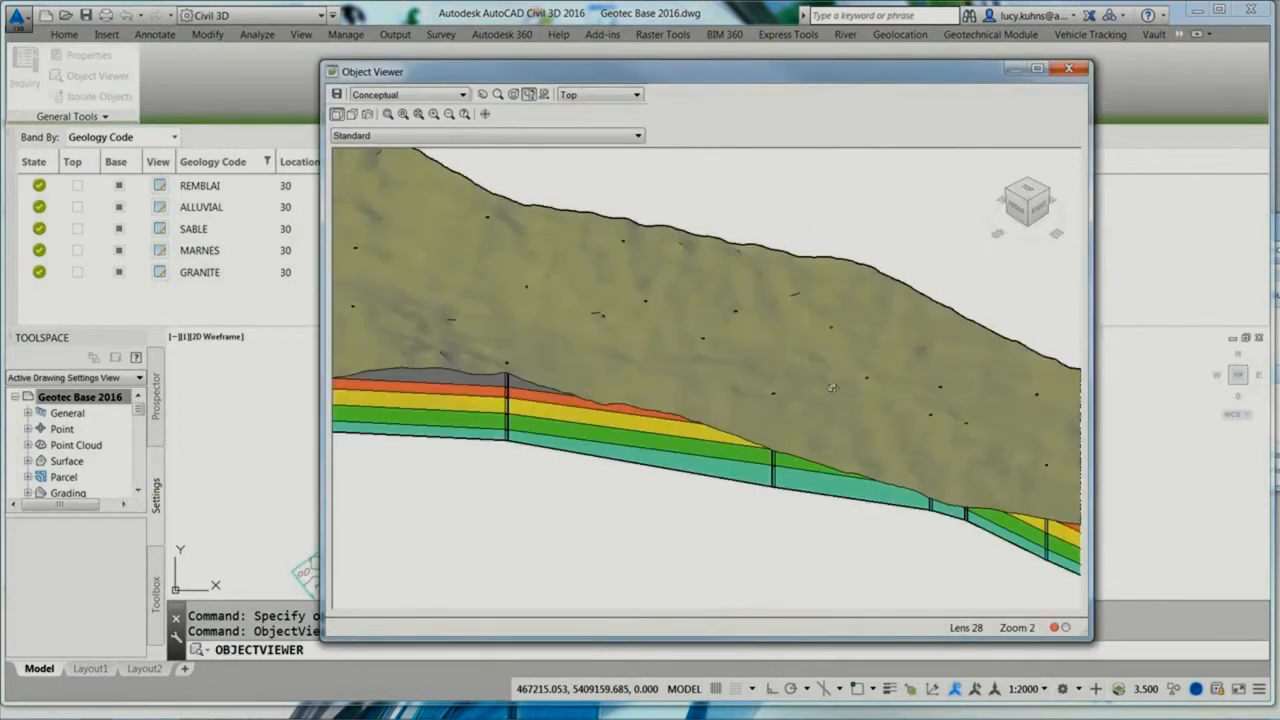
{"action": "left_click_drag", "start_coordinate": [690, 410], "coordinate": [695, 300]}
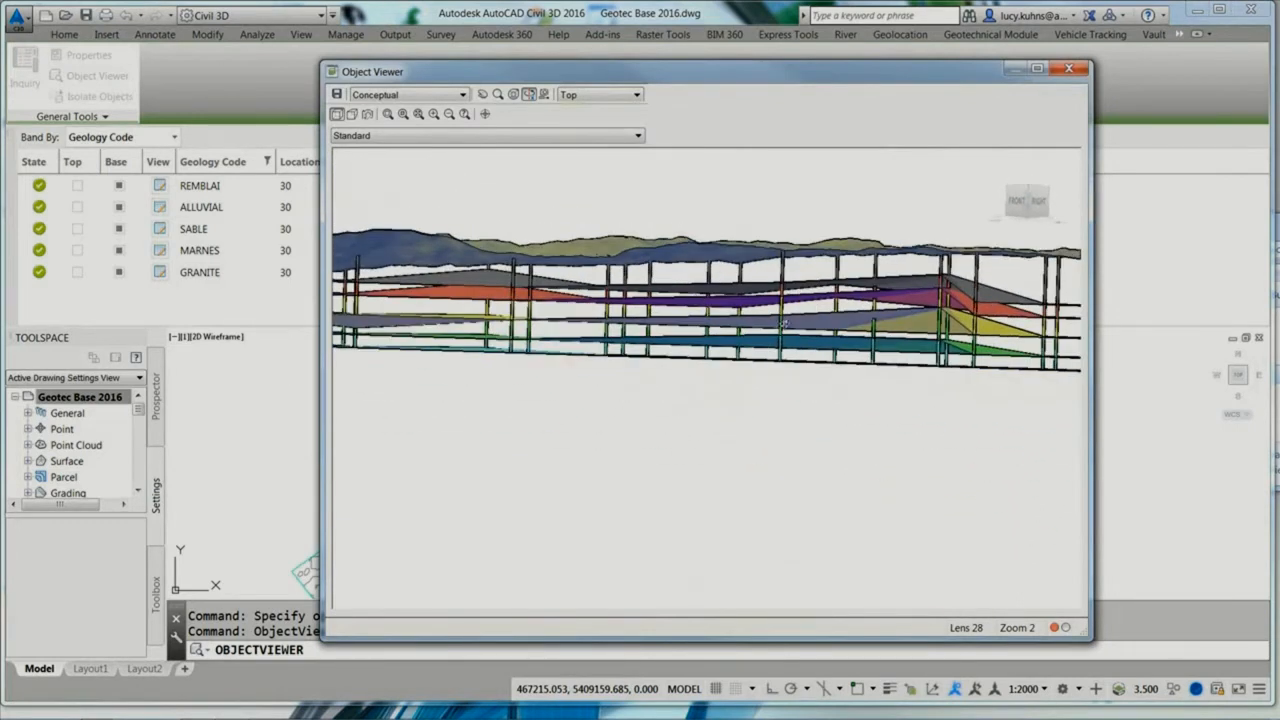
{"action": "left_click_drag", "start_coordinate": [787, 306], "coordinate": [765, 305]}
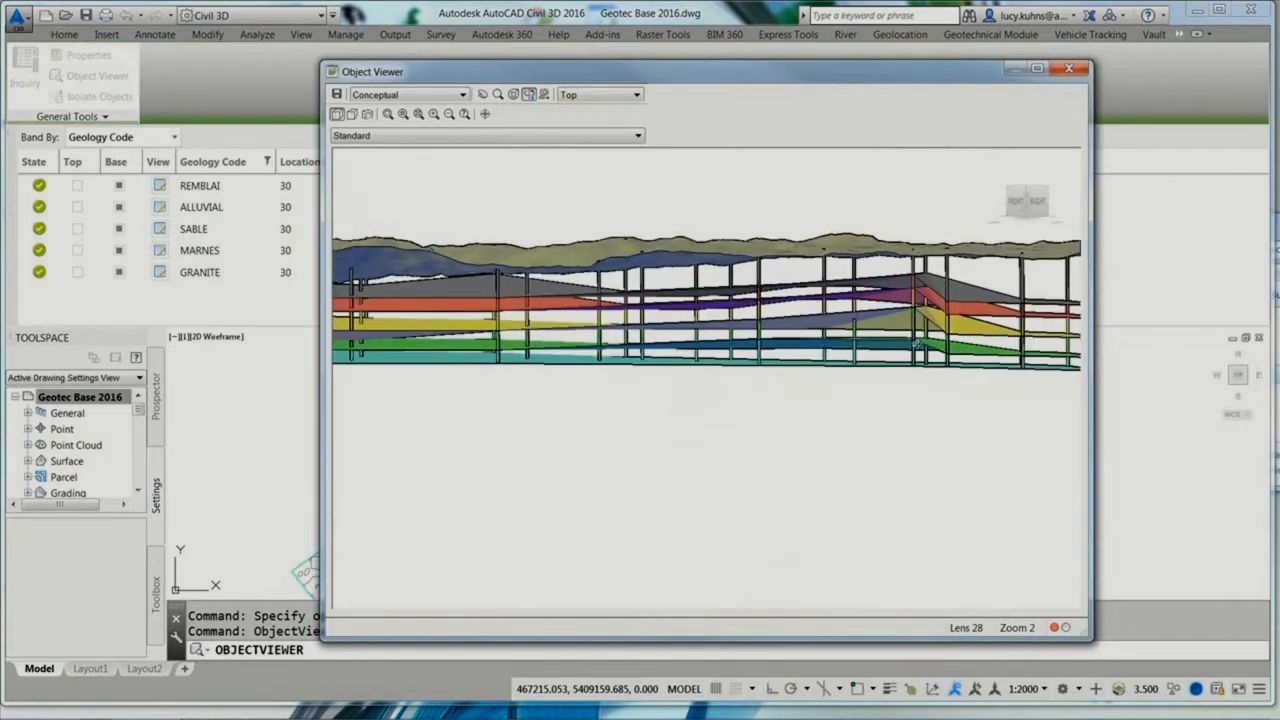
{"action": "left_click_drag", "start_coordinate": [916, 344], "coordinate": [873, 345]}
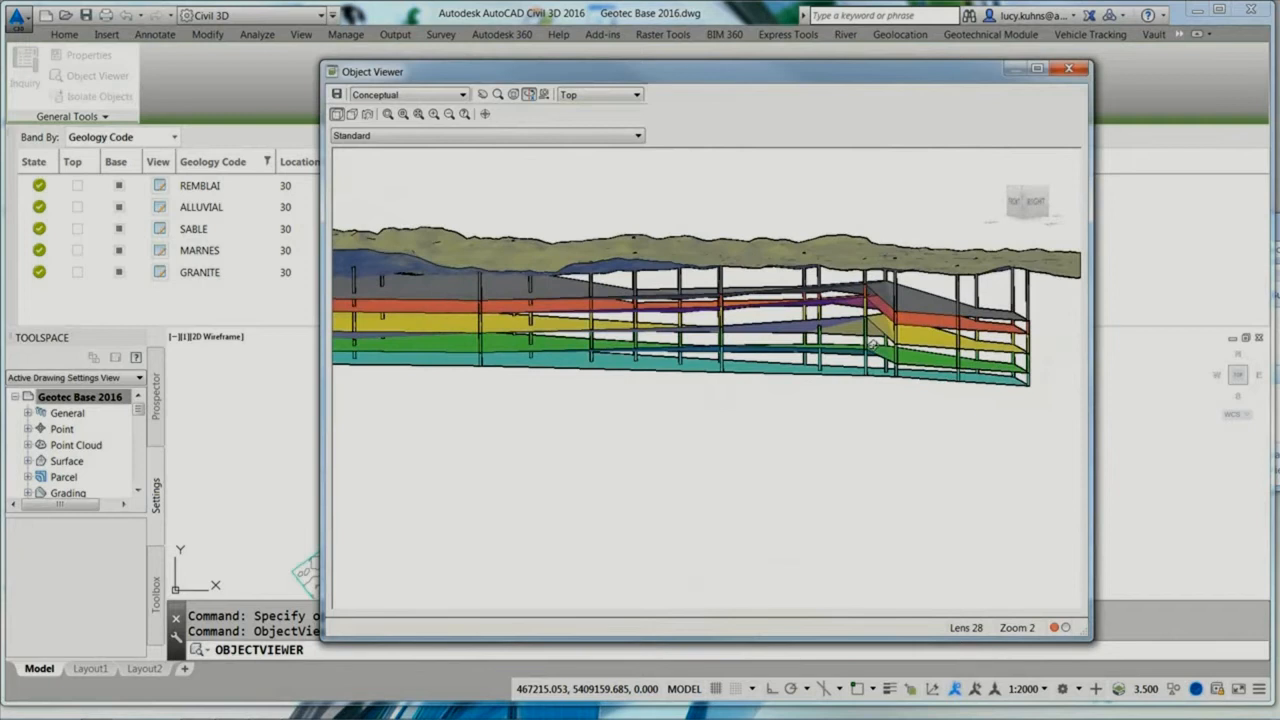
{"action": "left_click", "coordinate": [1068, 68]}
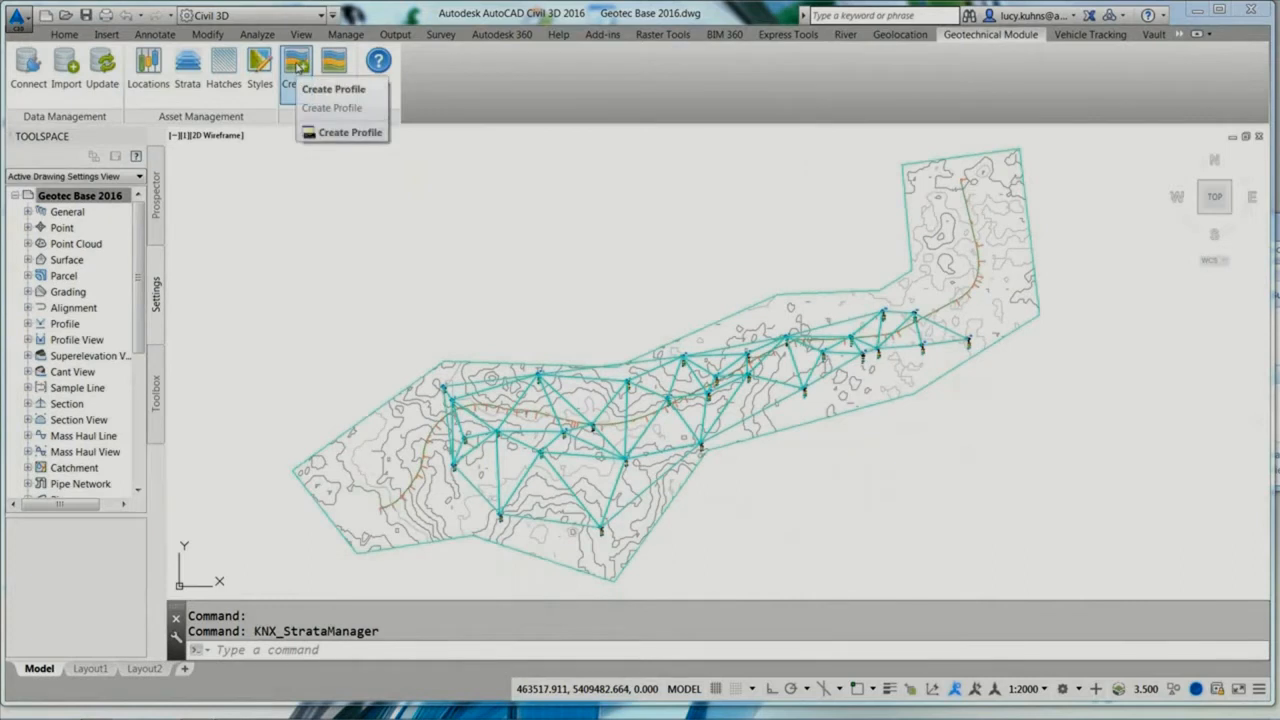
Step: Start a geotechnical profile view and draw its new straight alignment, about 4,880 m long, southwest to northeast through the boreholes
{"action": "left_click", "coordinate": [298, 68]}
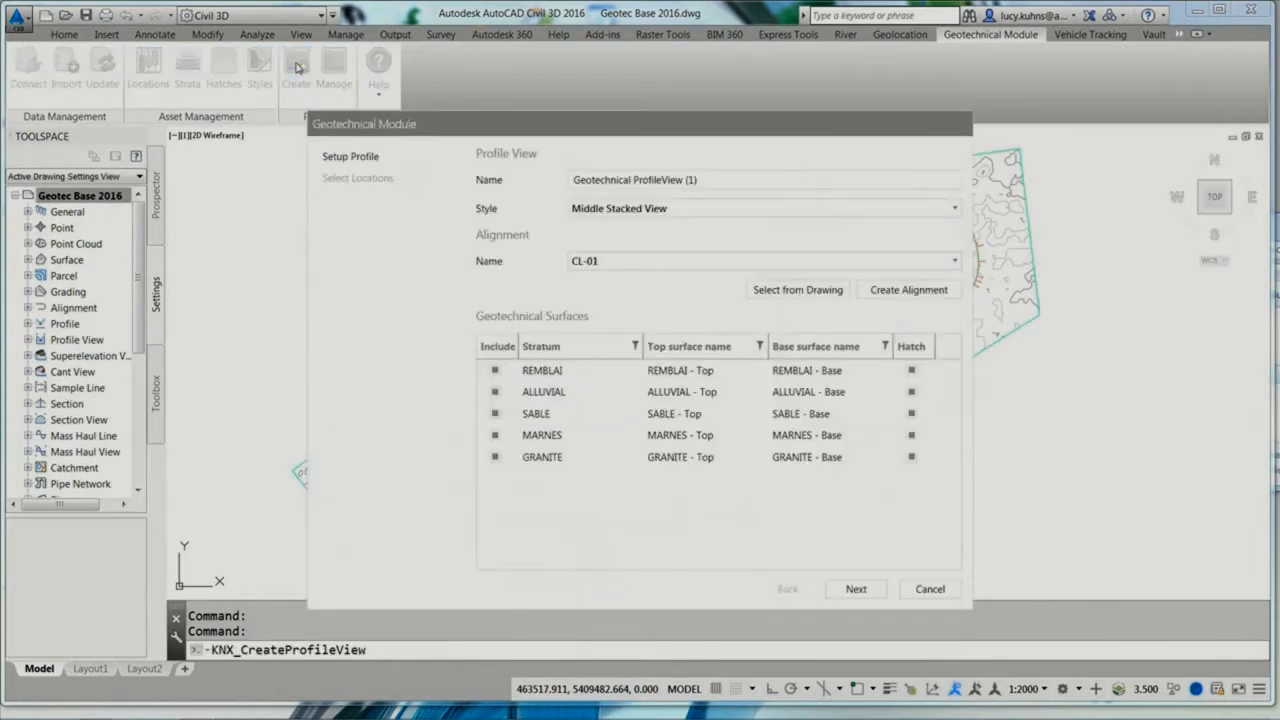
{"action": "left_click", "coordinate": [895, 290]}
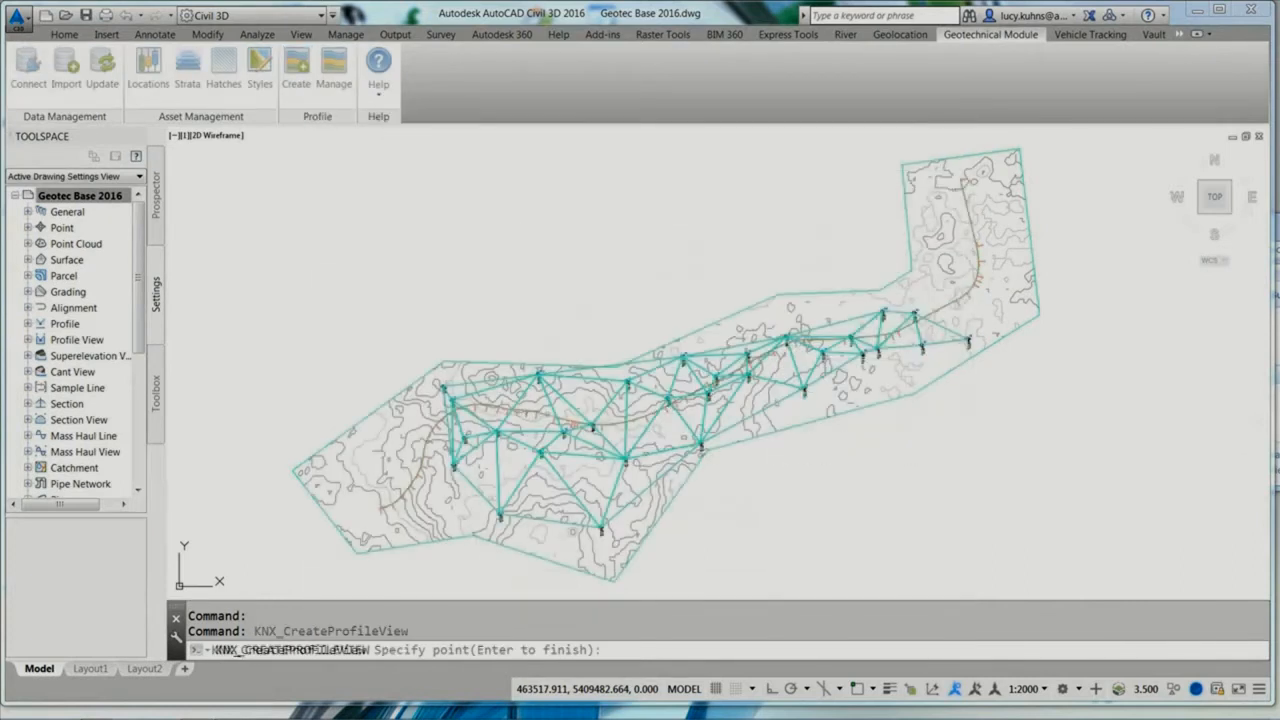
{"action": "left_click", "coordinate": [437, 473]}
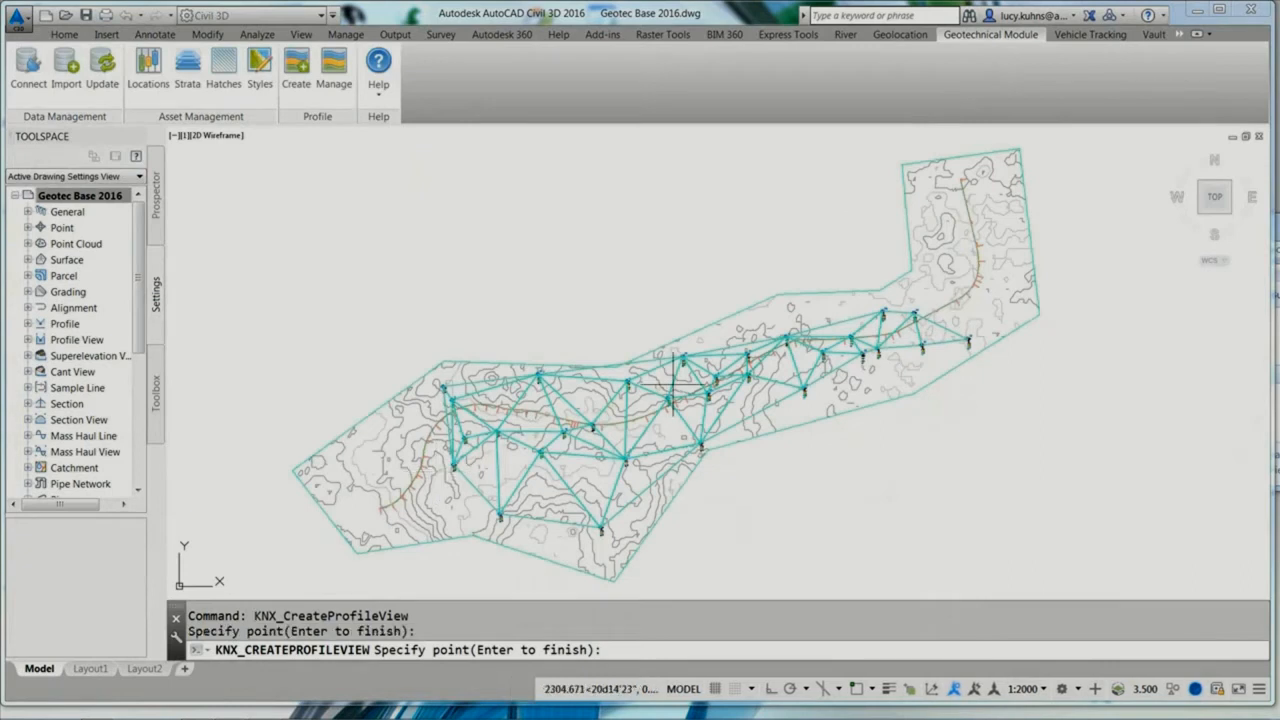
{"action": "left_click", "coordinate": [945, 313]}
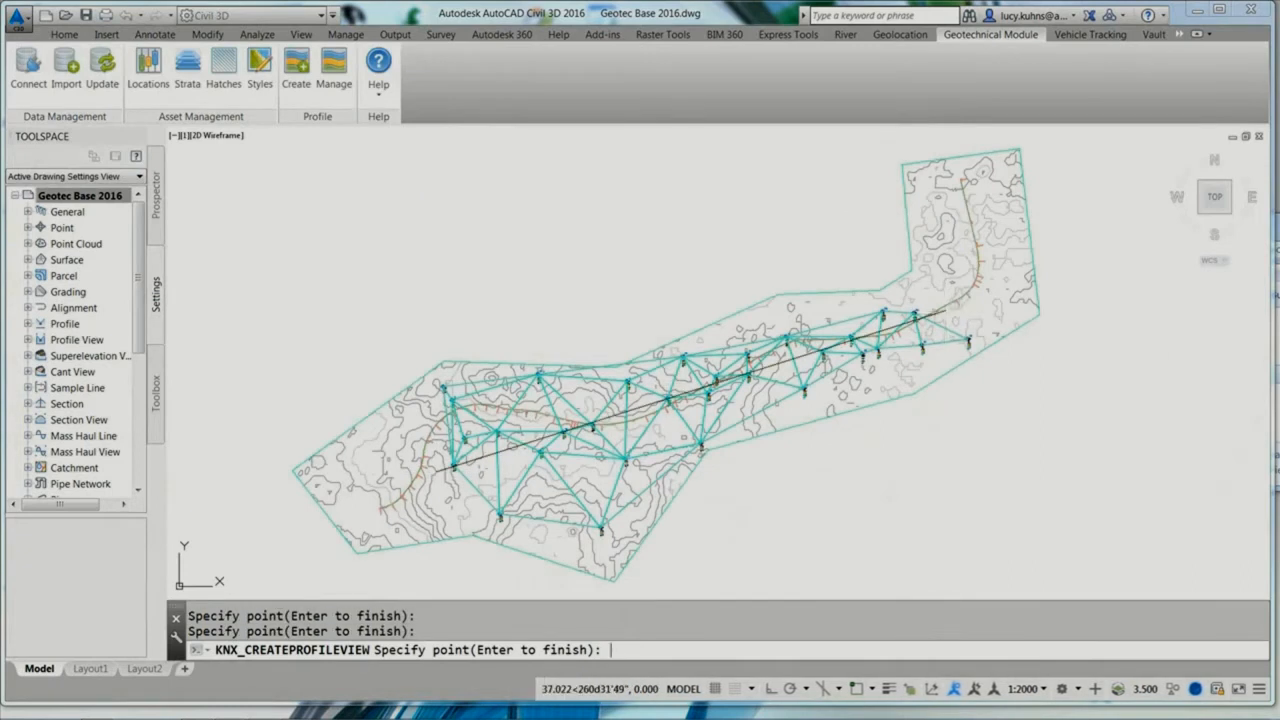
{"action": "key", "text": "Return"}
Step: Finish the profile view with Geology Code styling and locations filtered by a dynamic 20.00 buffer, placing it above the site plan
{"action": "left_click", "coordinate": [851, 589]}
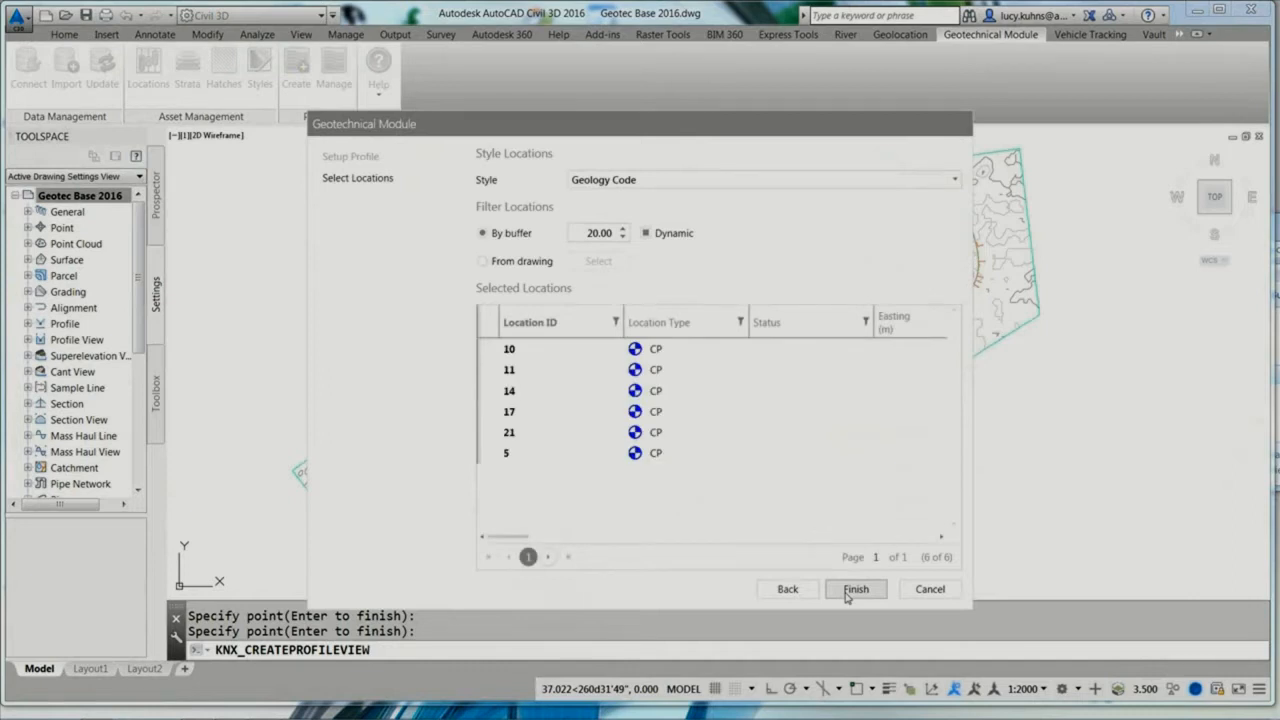
{"action": "left_click", "coordinate": [846, 593]}
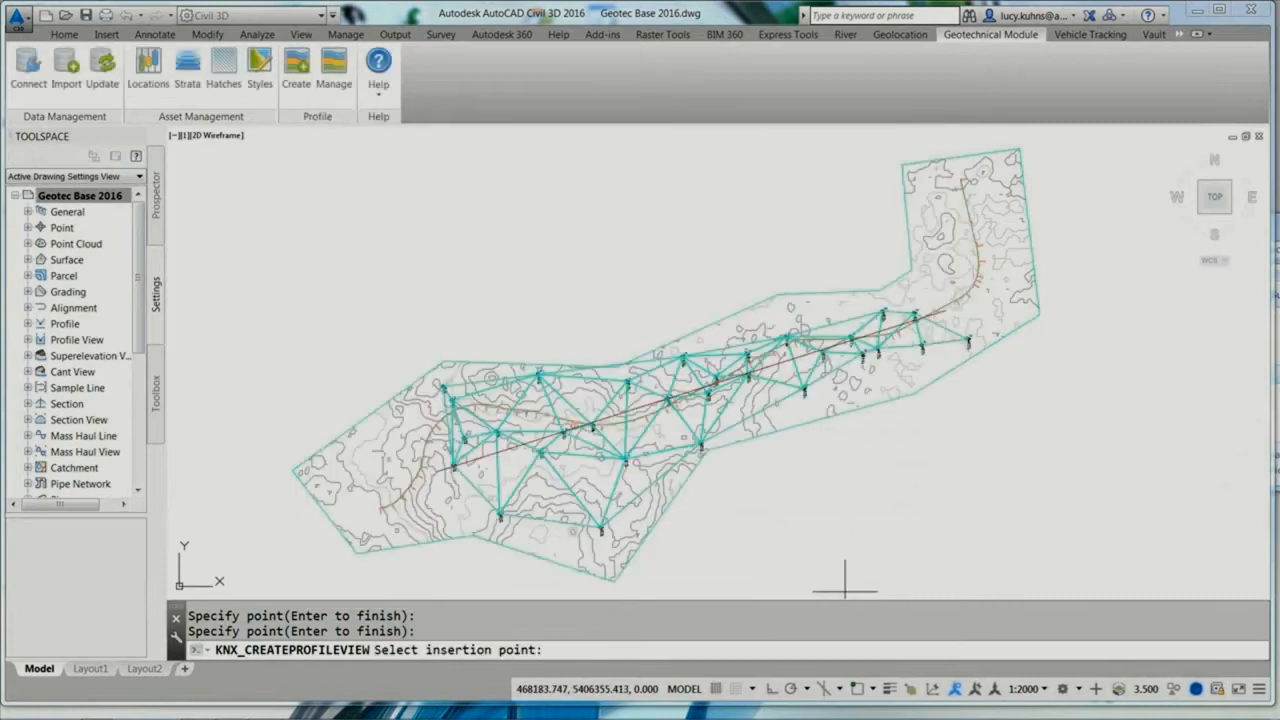
{"action": "left_click", "coordinate": [404, 160]}
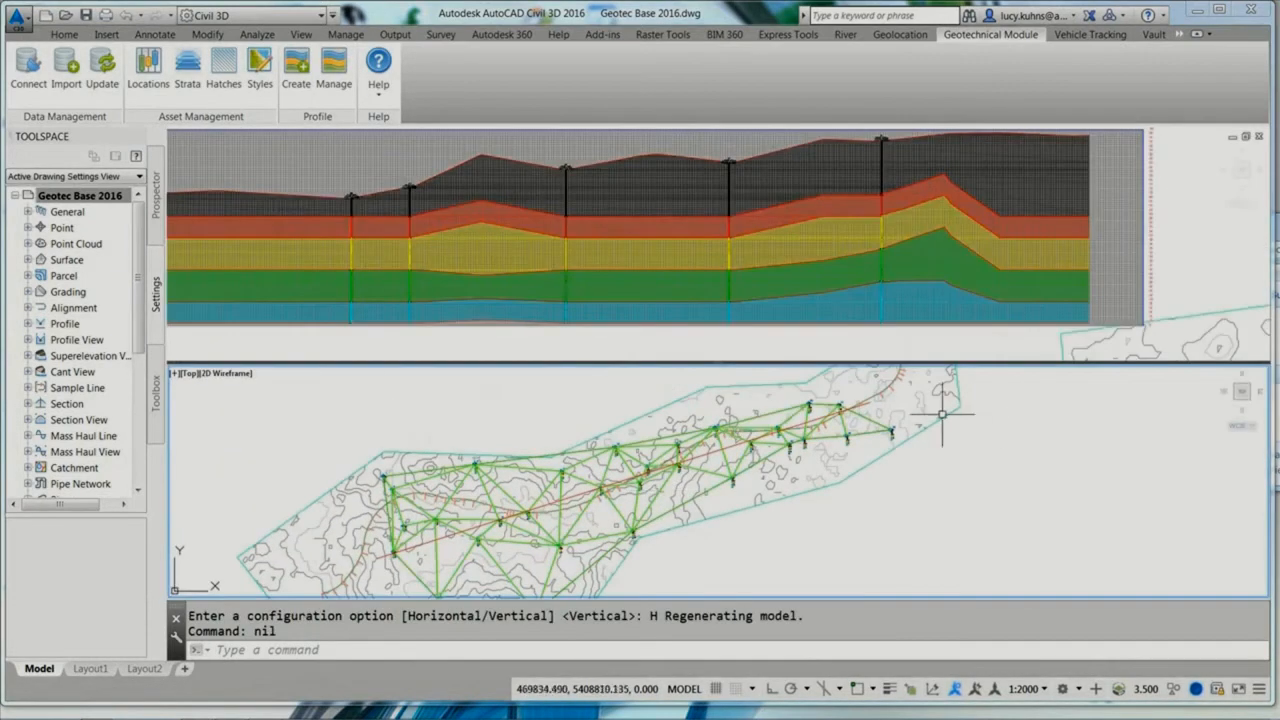
Step: Stretch the new alignment's northeast end through several trial positions, ending slightly beyond its original endpoint, to update the strata profile
{"action": "left_click", "coordinate": [868, 405]}
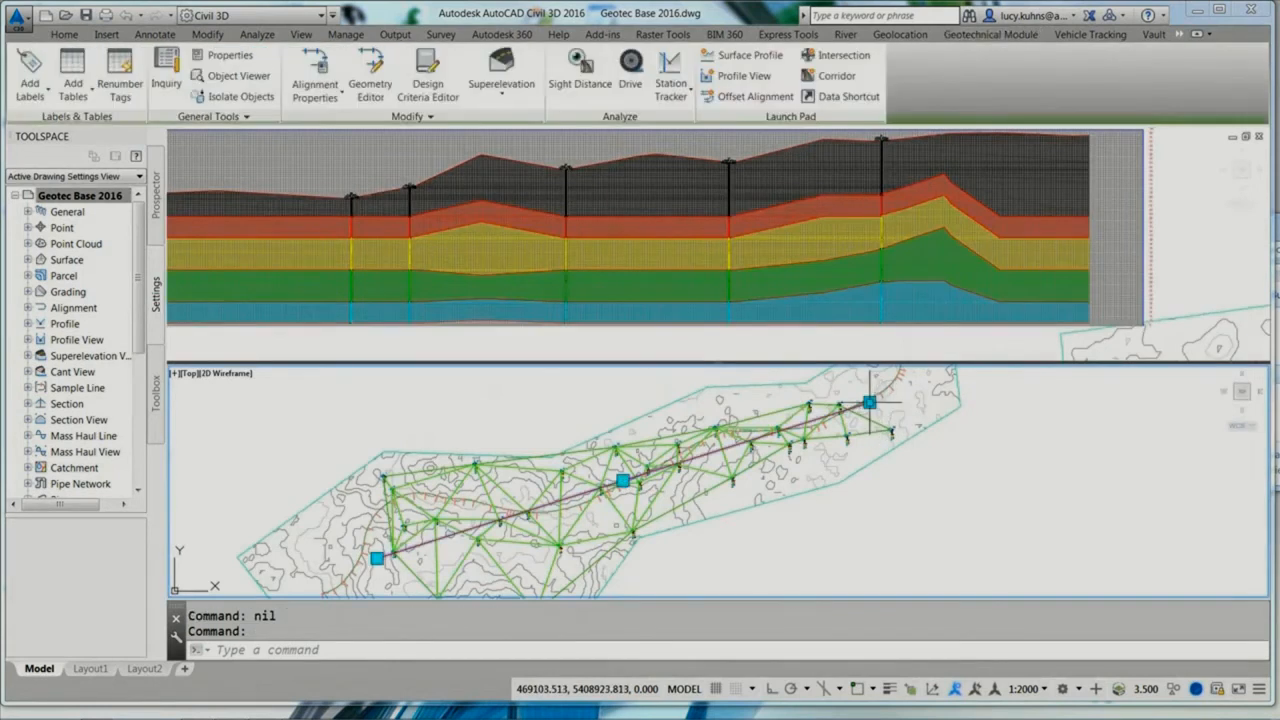
{"action": "left_click", "coordinate": [872, 403]}
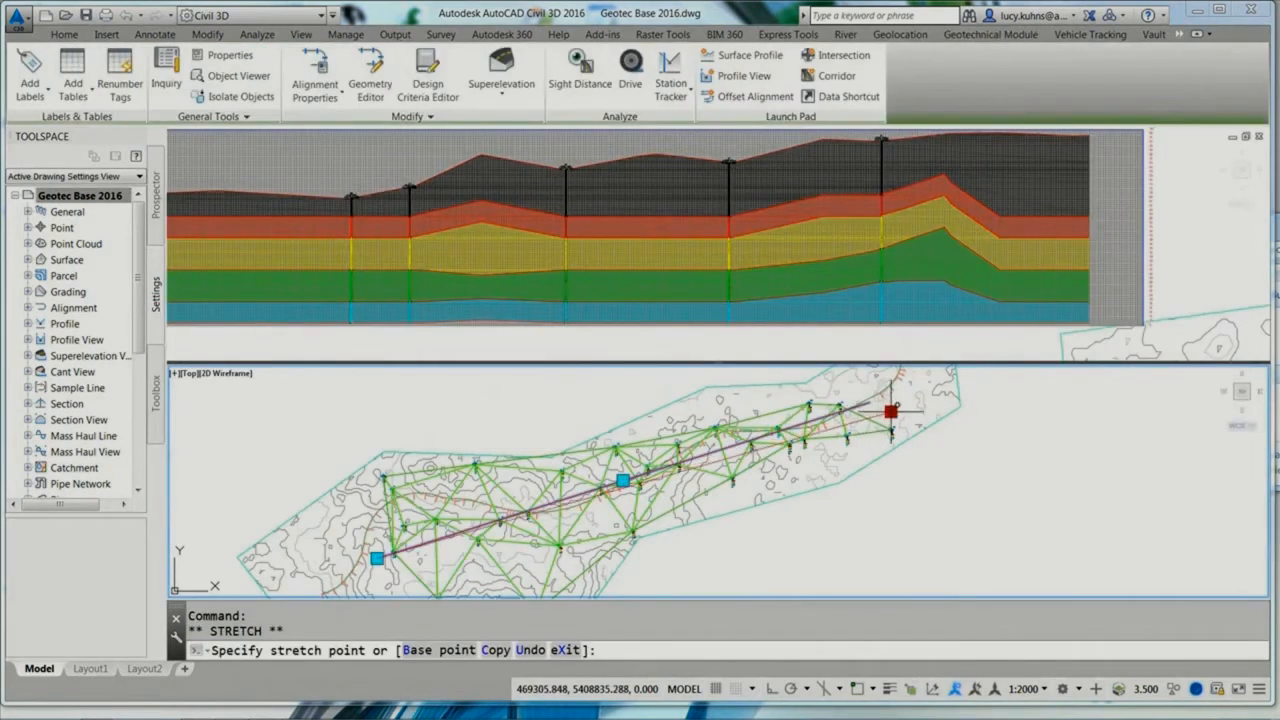
{"action": "left_click", "coordinate": [890, 411]}
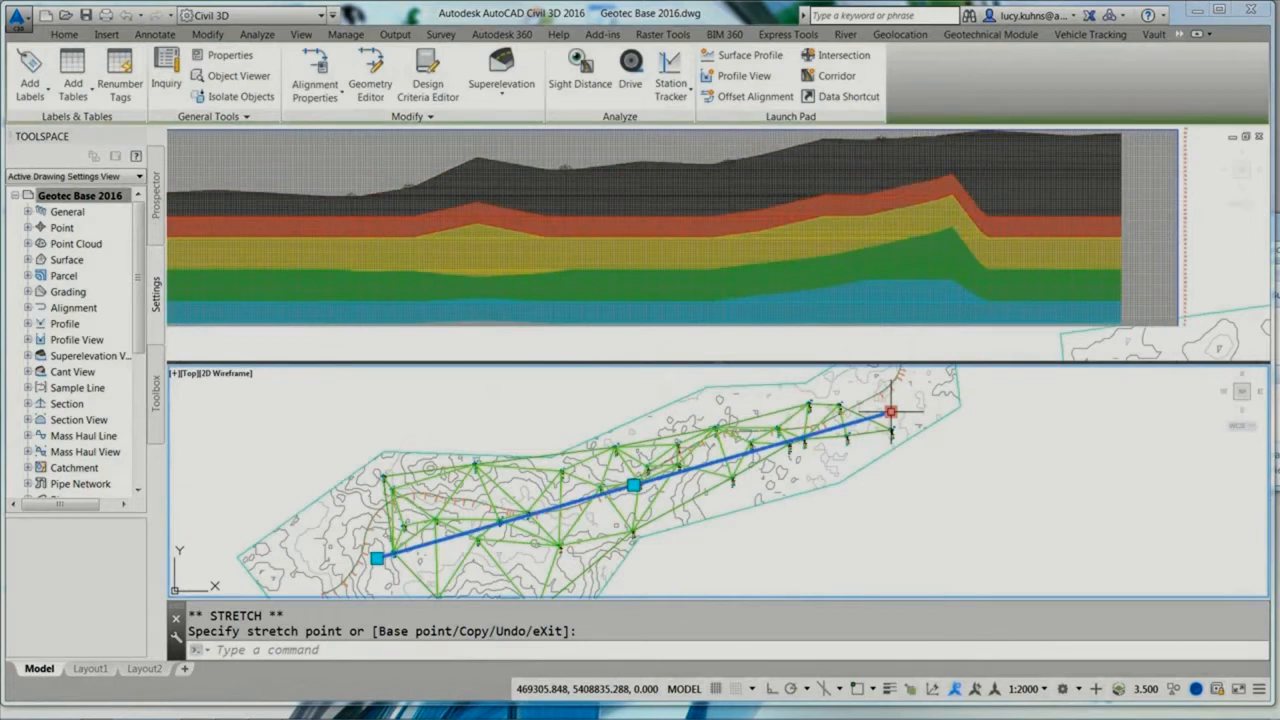
{"action": "left_click", "coordinate": [891, 411]}
{"action": "left_click", "coordinate": [835, 391]}
{"action": "left_click", "coordinate": [835, 391]}
{"action": "left_click", "coordinate": [858, 397]}
{"action": "left_click", "coordinate": [858, 397]}
{"action": "left_click", "coordinate": [882, 402]}
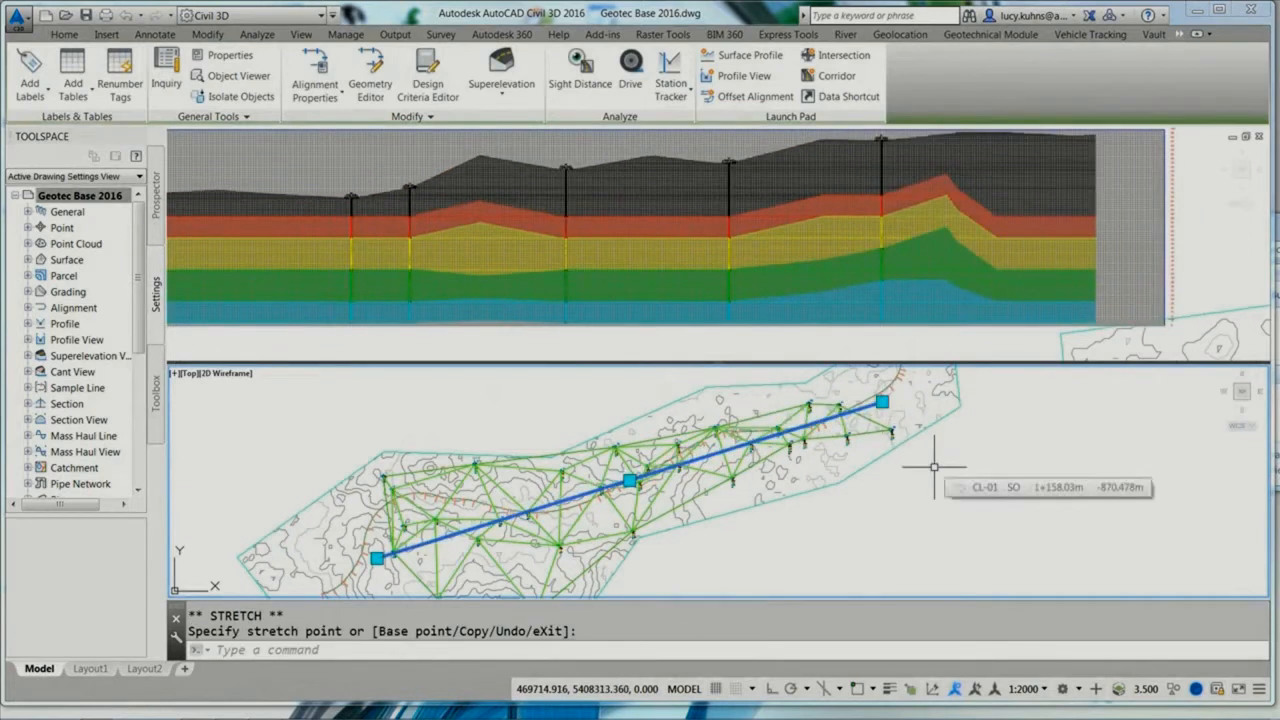
{"action": "key", "text": "Escape"}
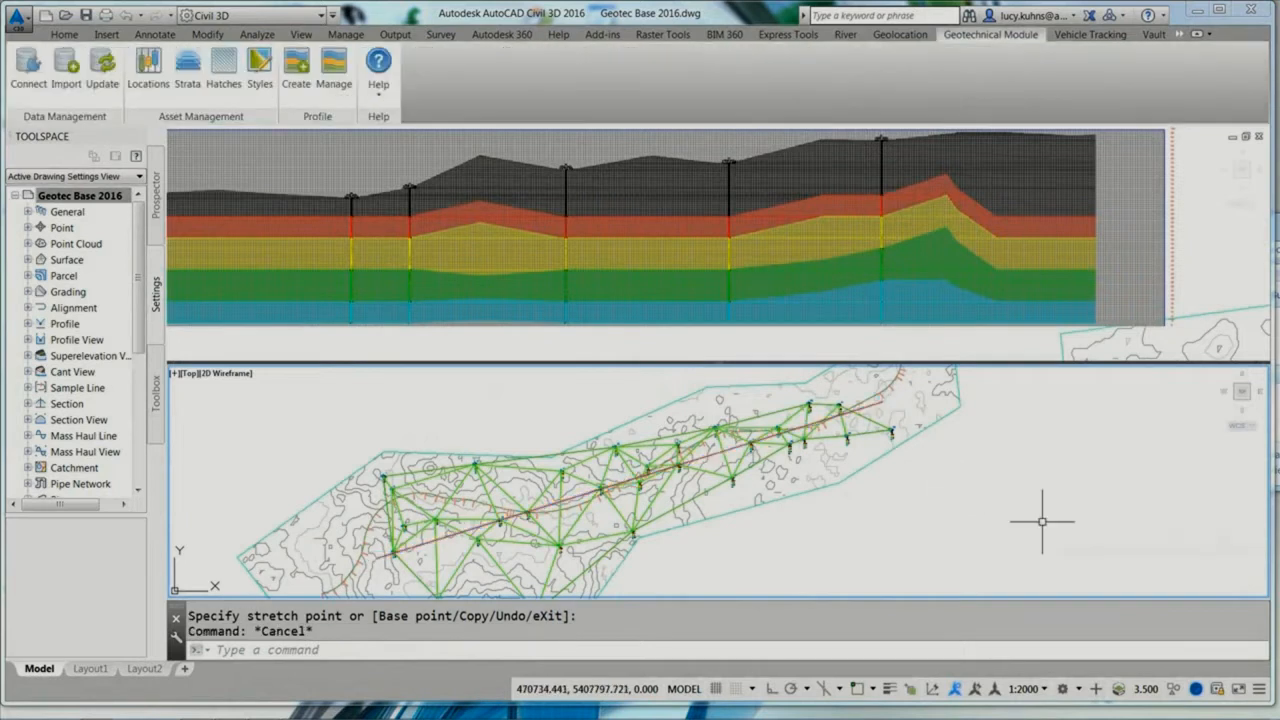
Step: List the drawing's surfaces in the Toolspace tree and open the options for the Surfaces collection
{"action": "left_click", "coordinate": [156, 195]}
{"action": "left_click", "coordinate": [28, 260]}
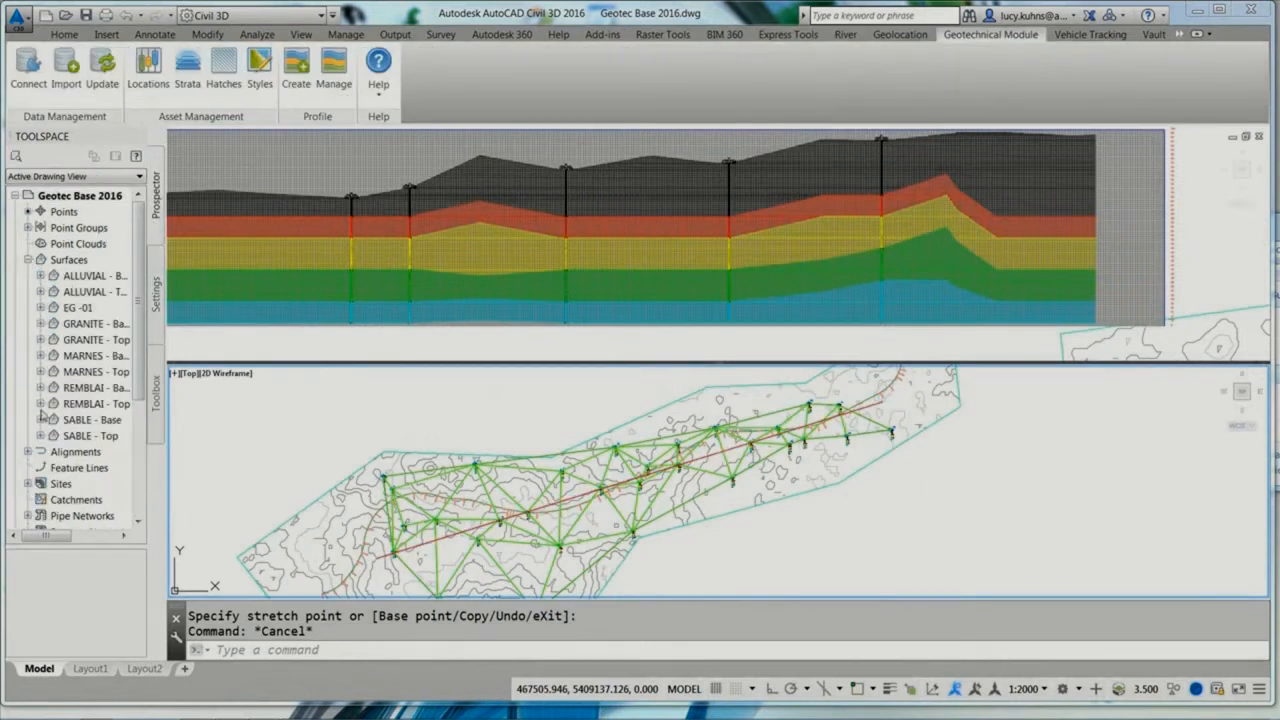
{"action": "left_click", "coordinate": [74, 262]}
{"action": "right_click", "coordinate": [75, 264]}
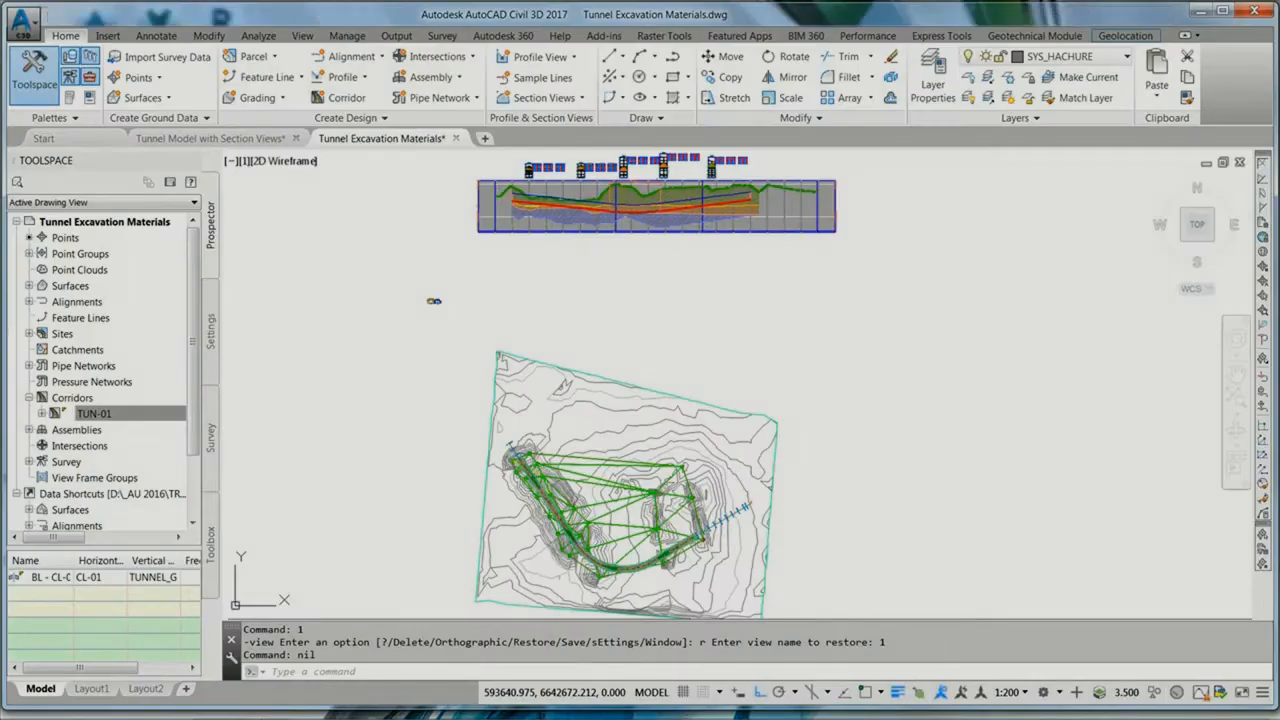
Step: Restore saved views 2 and 3 in the Tunnel Excavation Materials drawing and compare a tunnel cross-section with its location on the profile
{"action": "type", "text": "2"}
{"action": "key", "text": "Return"}
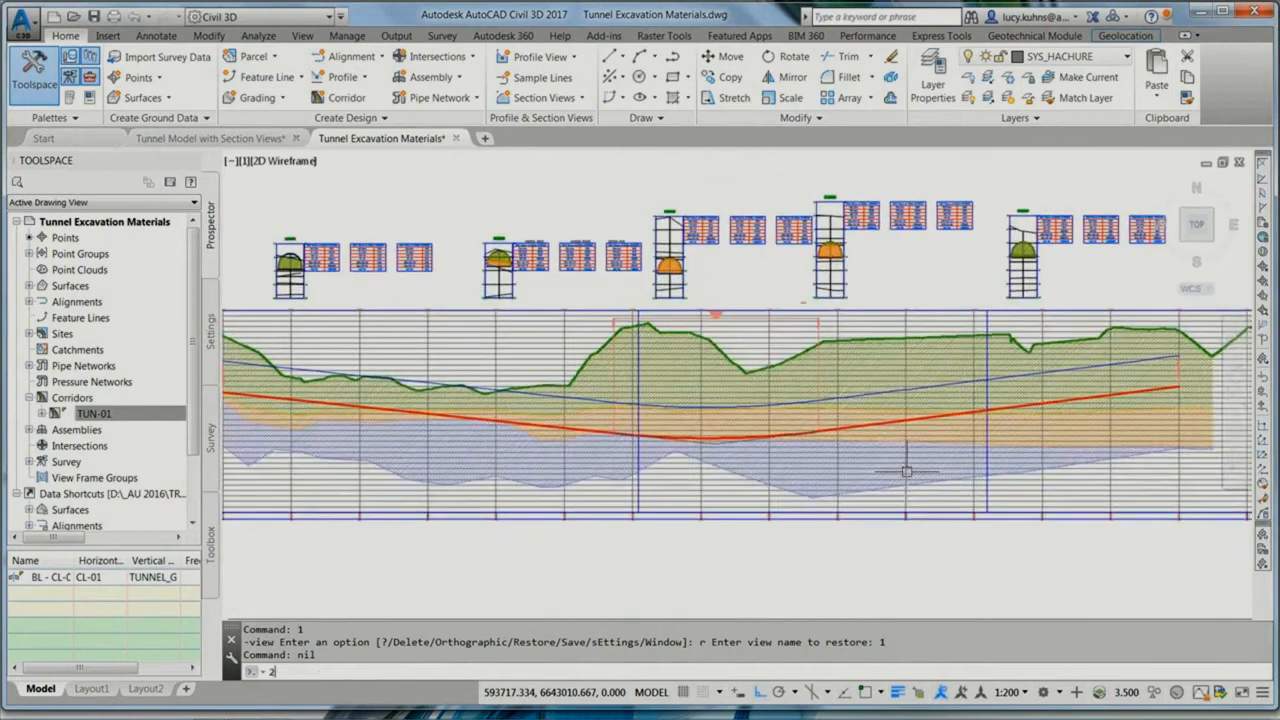
{"action": "type", "text": "3"}
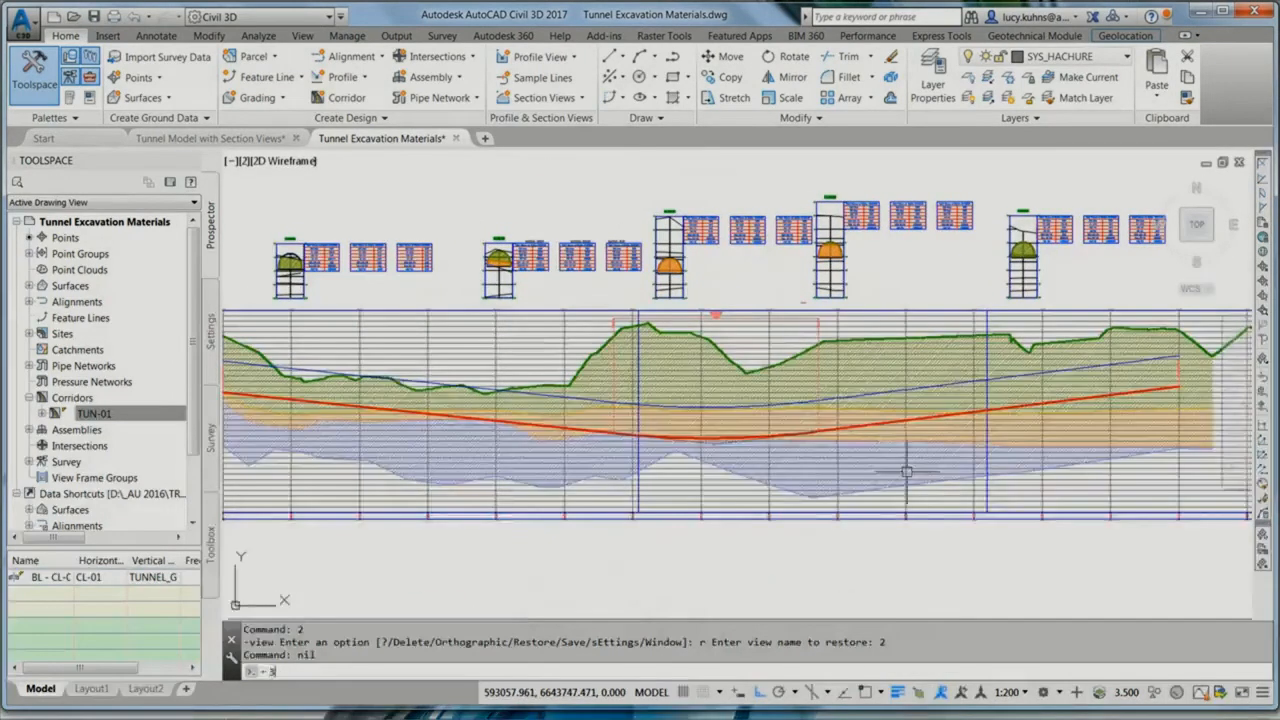
{"action": "key", "text": "Return"}
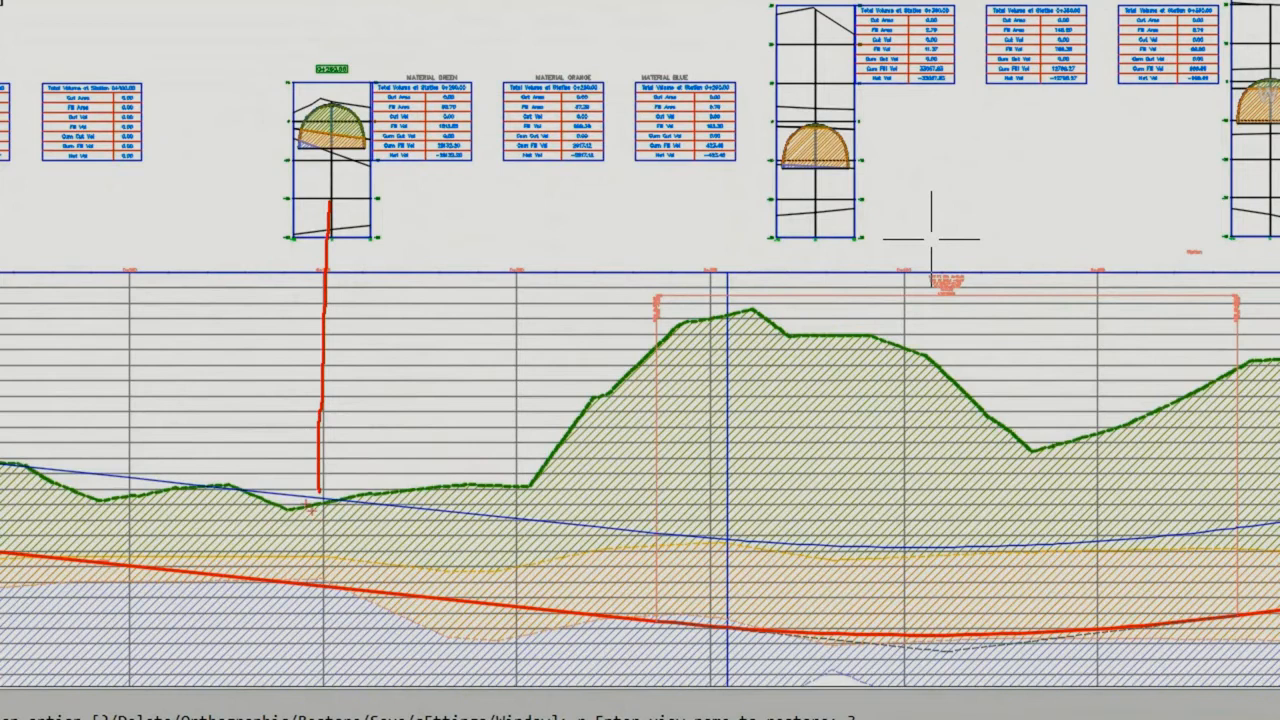
{"action": "left_click_drag", "start_coordinate": [292, 492], "coordinate": [358, 510]}
{"action": "left_click_drag", "start_coordinate": [310, 97], "coordinate": [362, 106]}
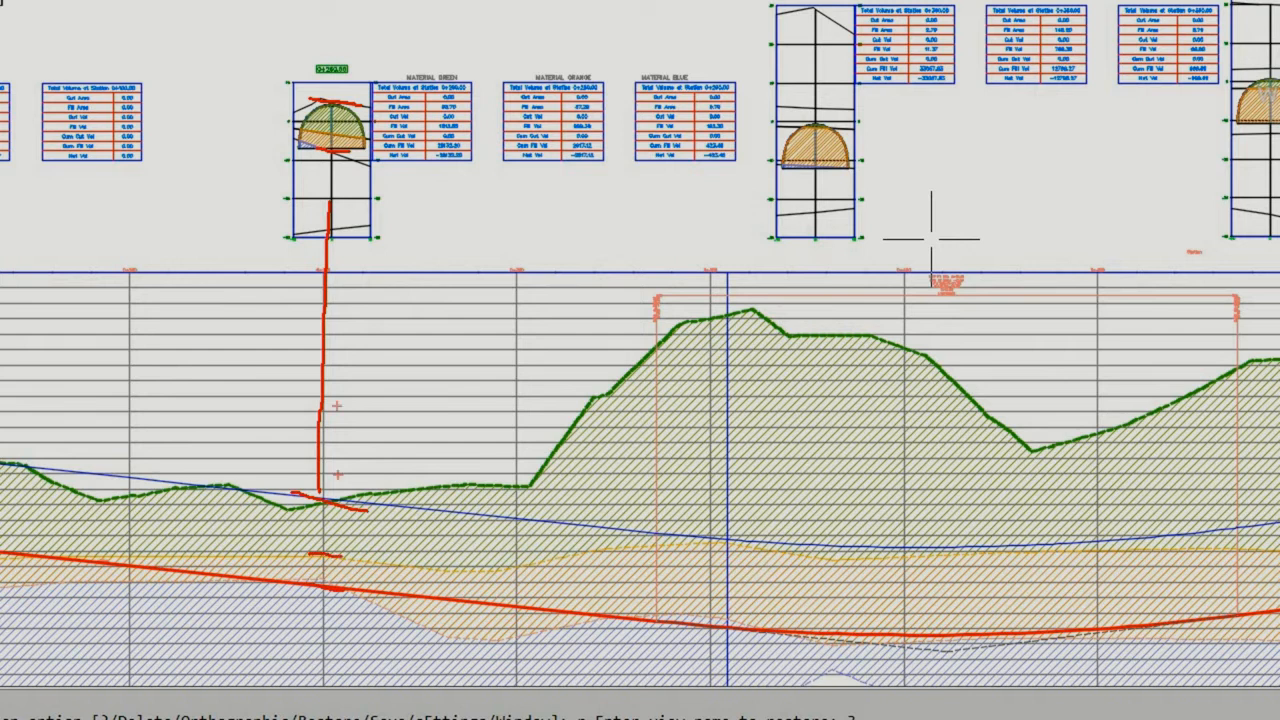
{"action": "left_click_drag", "start_coordinate": [300, 124], "coordinate": [358, 139]}
{"action": "key", "text": "Escape"}
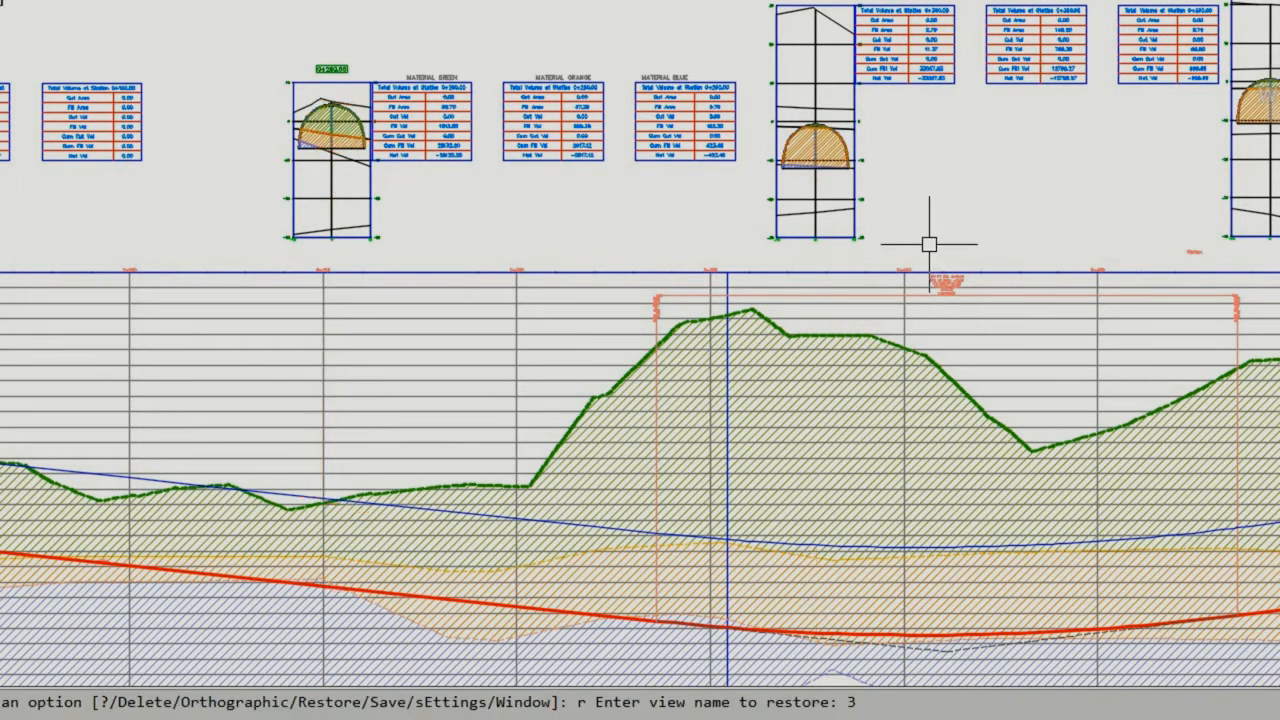
Step: Restore saved view 4 and compare the green and blue material fill areas with the hatched tunnel section at station 0+260.00
{"action": "key", "text": "Return"}
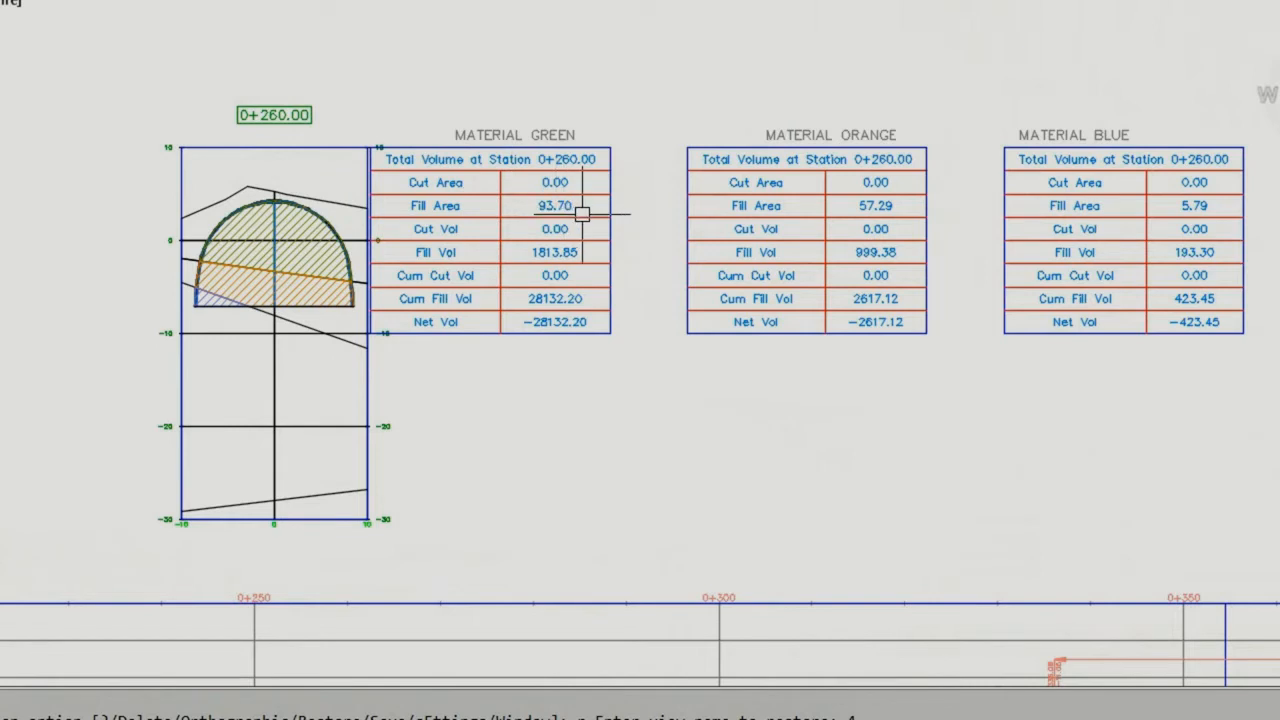
{"action": "mouse_move", "coordinate": [534, 192]}
{"action": "left_mouse_down"}
{"action": "mouse_move", "coordinate": [542, 218]}
{"action": "mouse_move", "coordinate": [582, 222]}
{"action": "mouse_move", "coordinate": [538, 190]}
{"action": "left_mouse_up"}
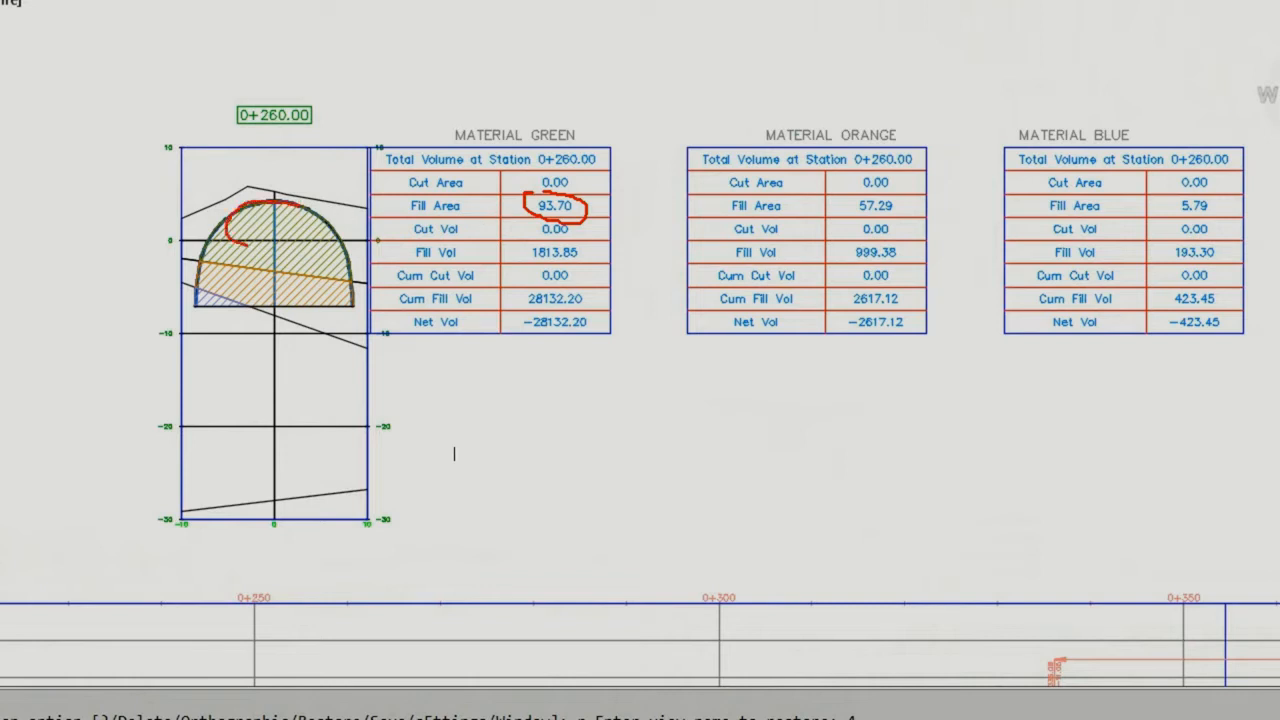
{"action": "left_click_drag", "start_coordinate": [247, 244], "coordinate": [325, 270]}
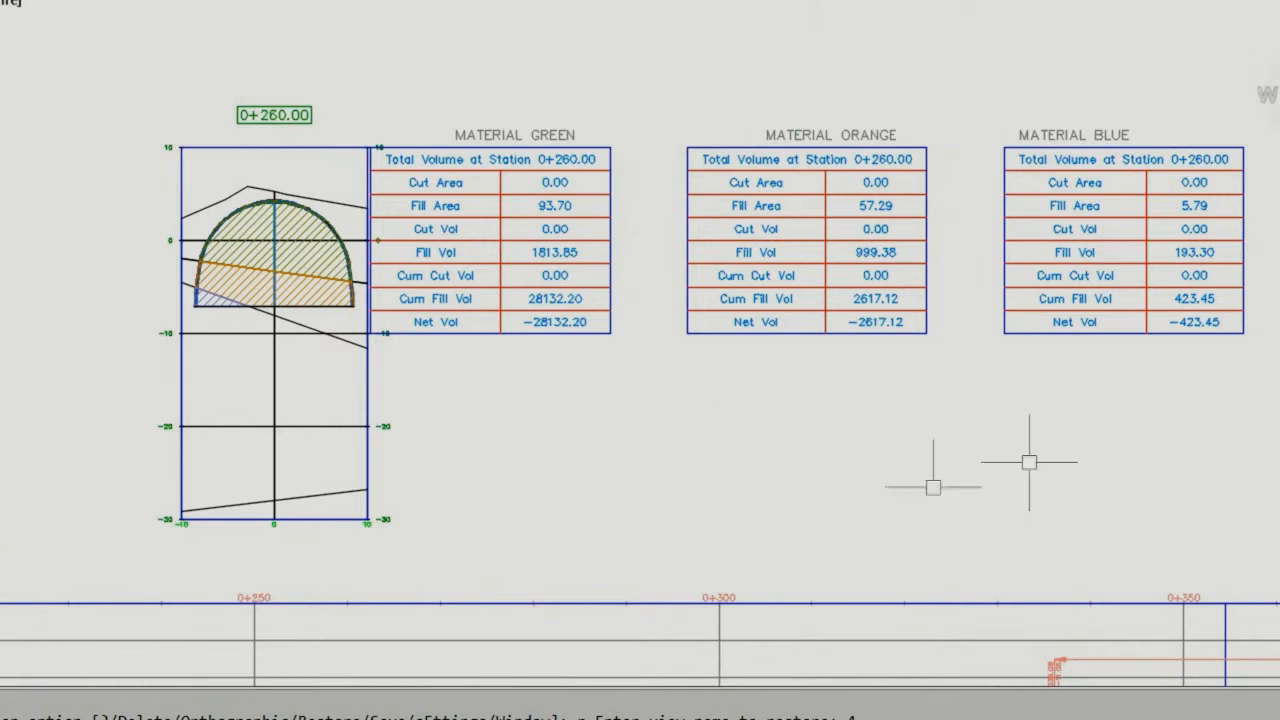
{"action": "key", "text": "ctrl+2"}
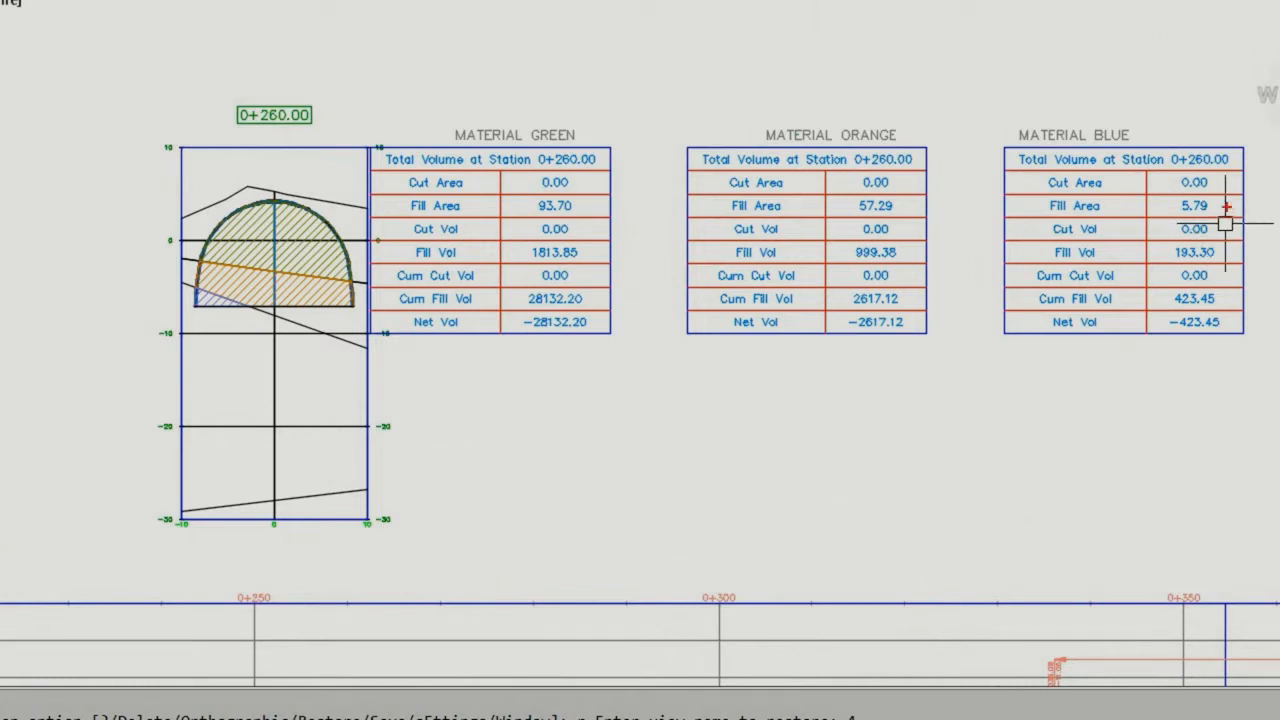
{"action": "mouse_move", "coordinate": [1218, 200]}
{"action": "left_mouse_down"}
{"action": "mouse_move", "coordinate": [1198, 195]}
{"action": "mouse_move", "coordinate": [1220, 214]}
{"action": "left_mouse_up"}
{"action": "mouse_move", "coordinate": [242, 297]}
{"action": "left_mouse_down"}
{"action": "mouse_move", "coordinate": [194, 284]}
{"action": "mouse_move", "coordinate": [250, 316]}
{"action": "left_mouse_up"}
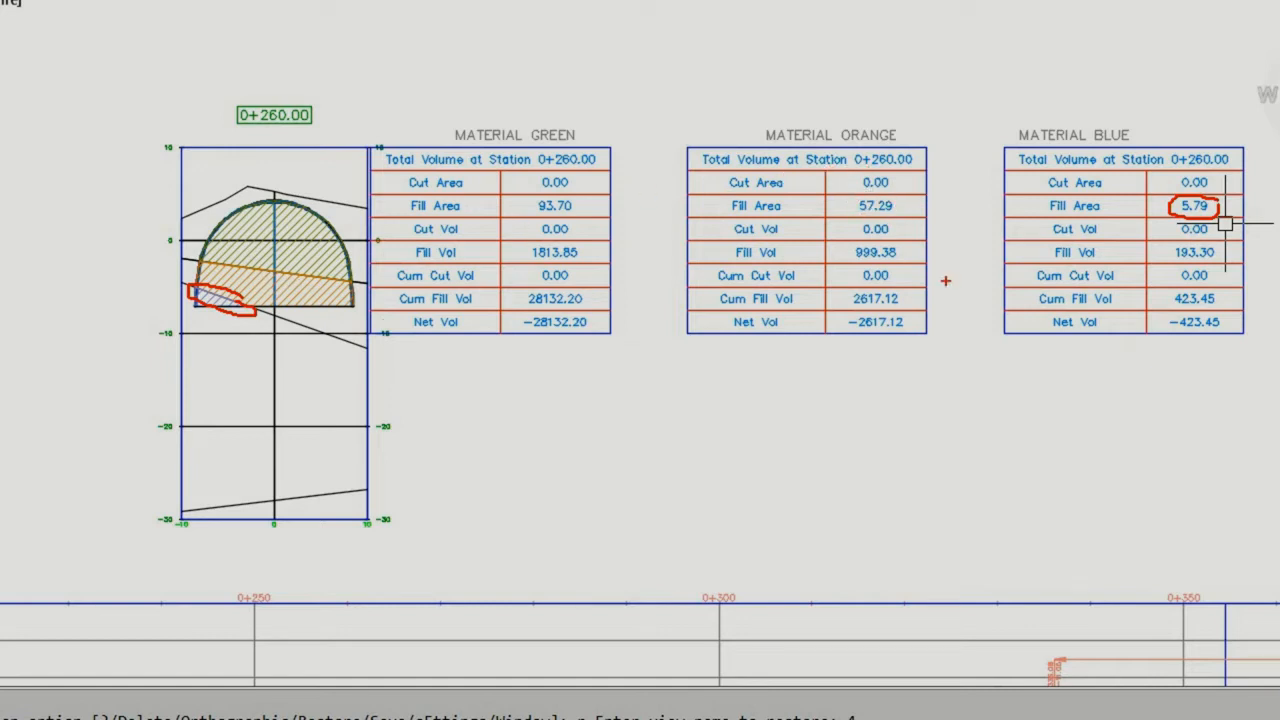
{"action": "key", "text": "Escape"}
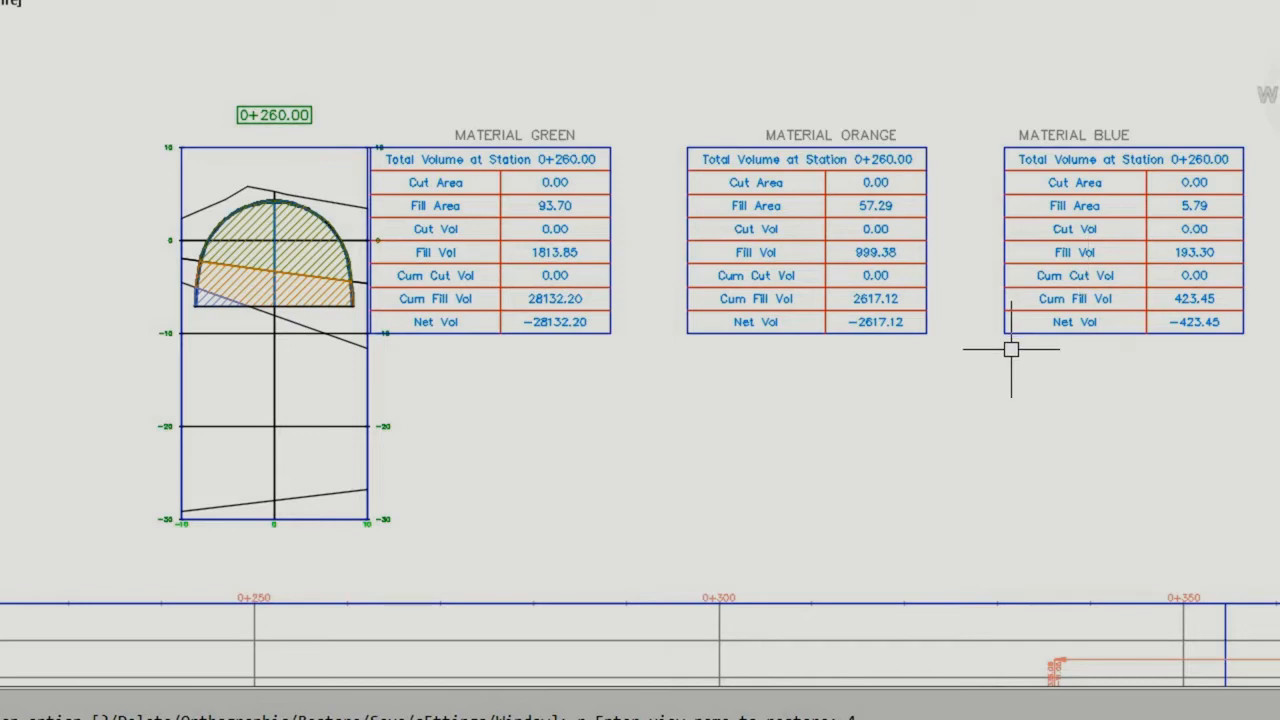
Step: Restore saved view 2 and examine the strata boundaries around the lowest part of the tunnel profile up close
{"action": "type", "text": "2"}
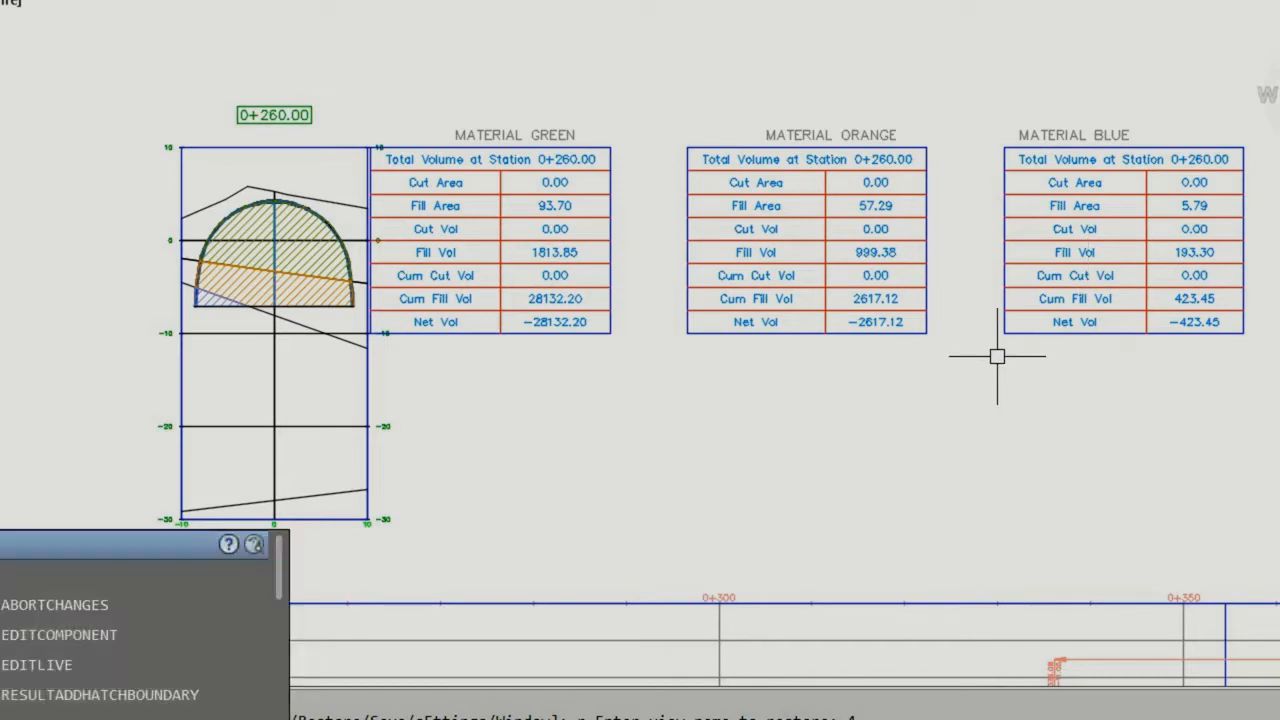
{"action": "key", "text": "Return"}
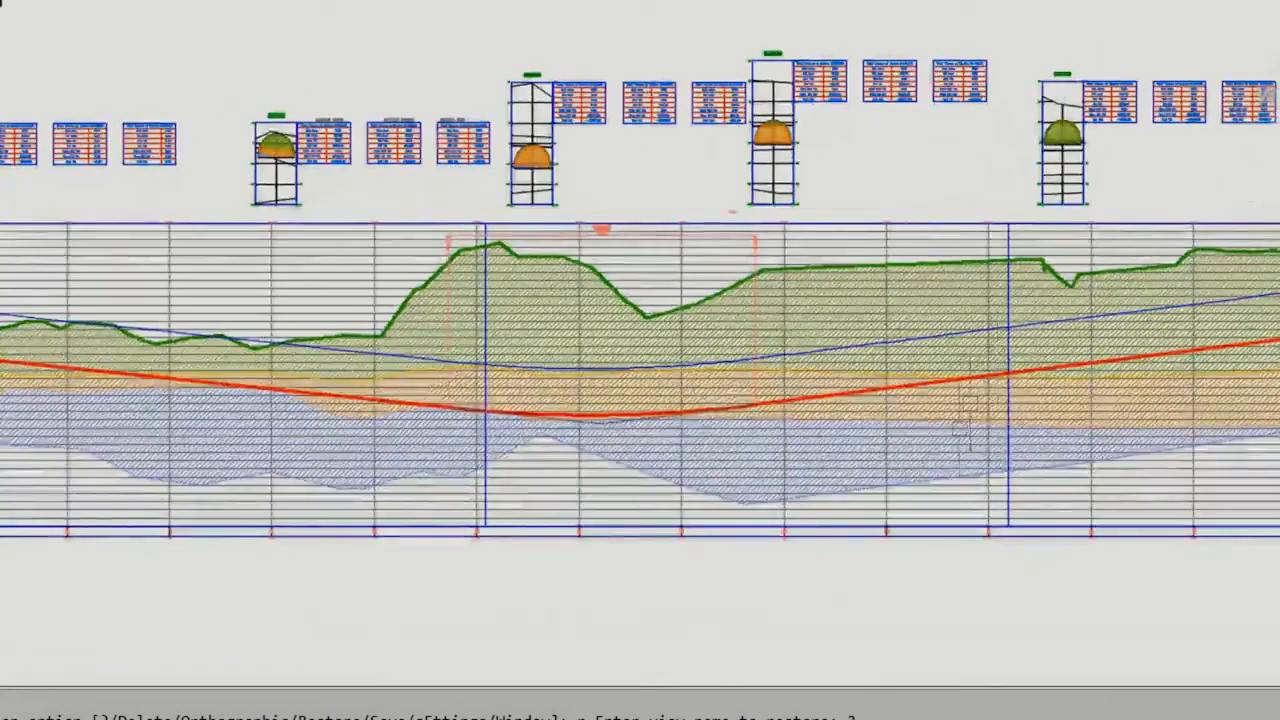
{"action": "scroll", "coordinate": [543, 420], "scroll_direction": "up", "scroll_amount": 8}
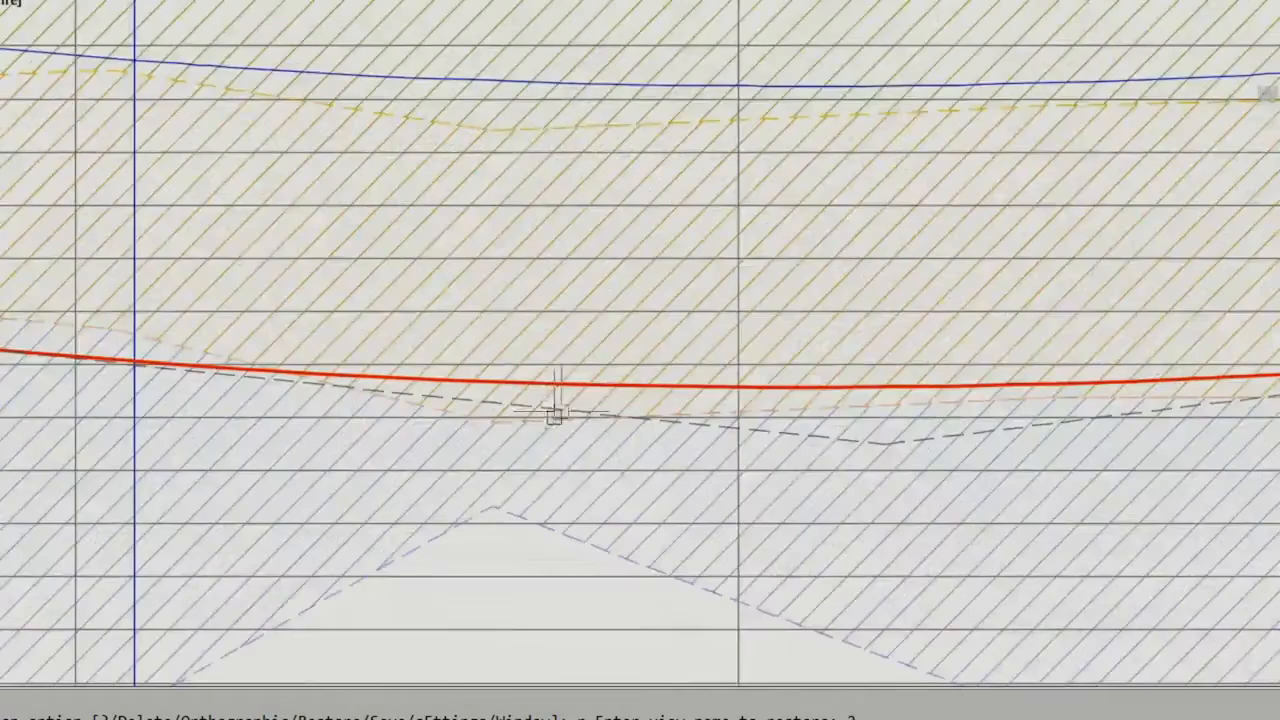
Step: Raise the low-point PVI of the red tunnel profile vertically by about 6 units
{"action": "left_click", "coordinate": [543, 385]}
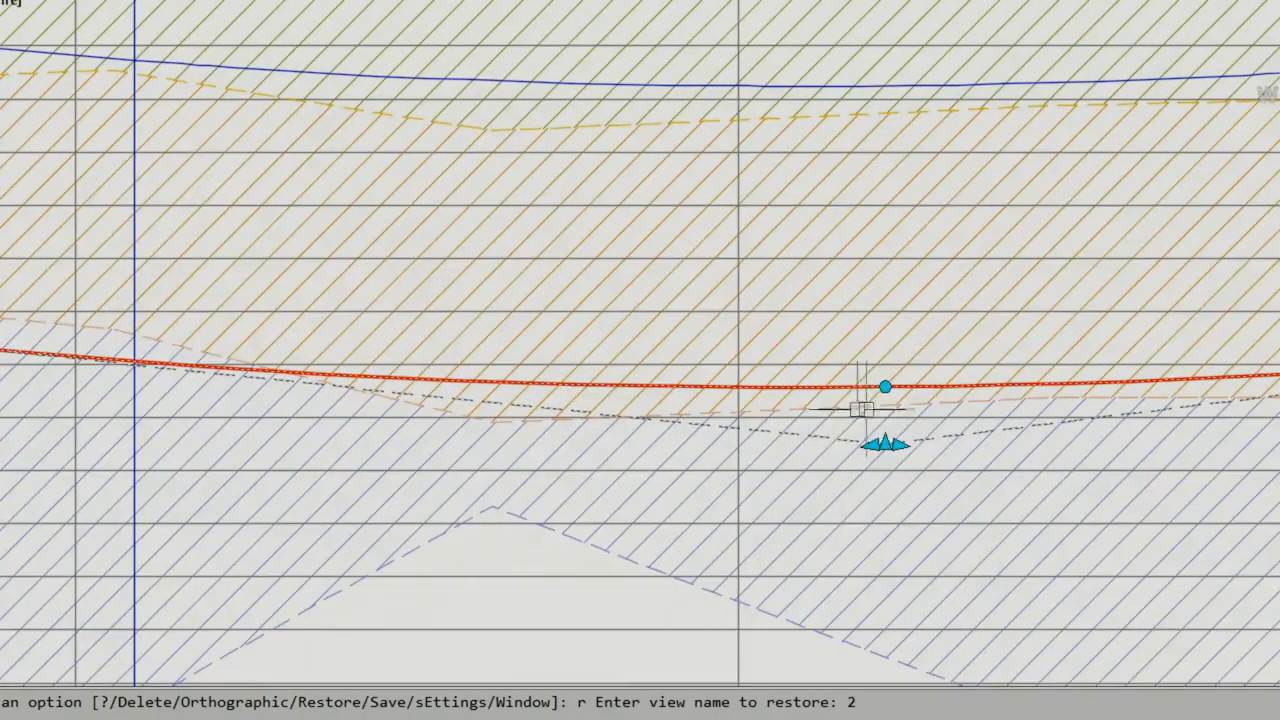
{"action": "left_click", "coordinate": [885, 443]}
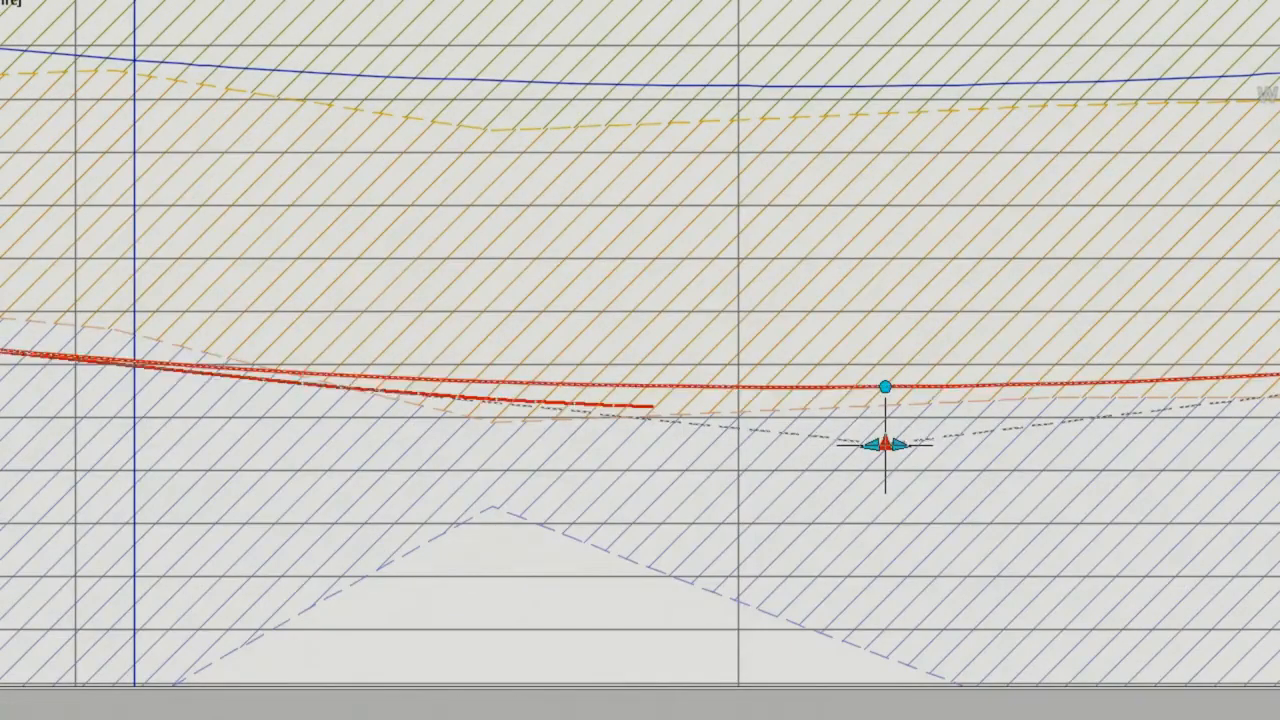
{"action": "scroll", "coordinate": [885, 443], "scroll_direction": "down", "scroll_amount": 4}
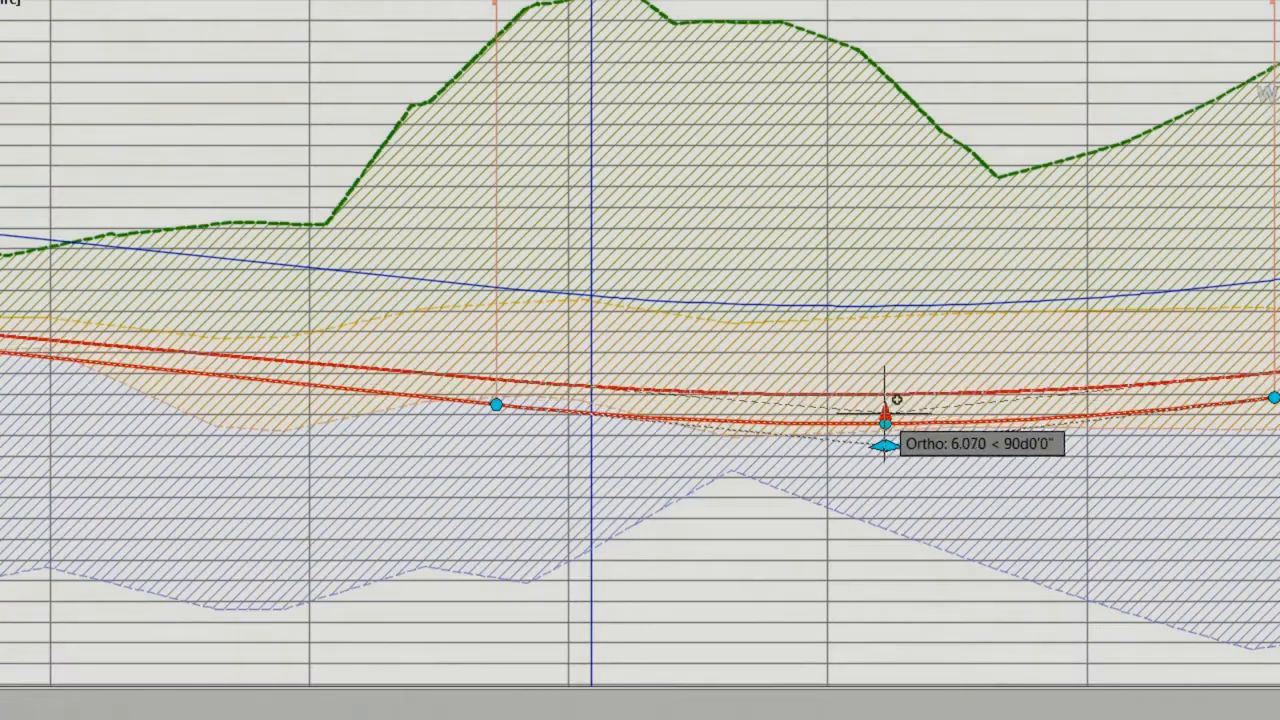
{"action": "left_click", "coordinate": [885, 445]}
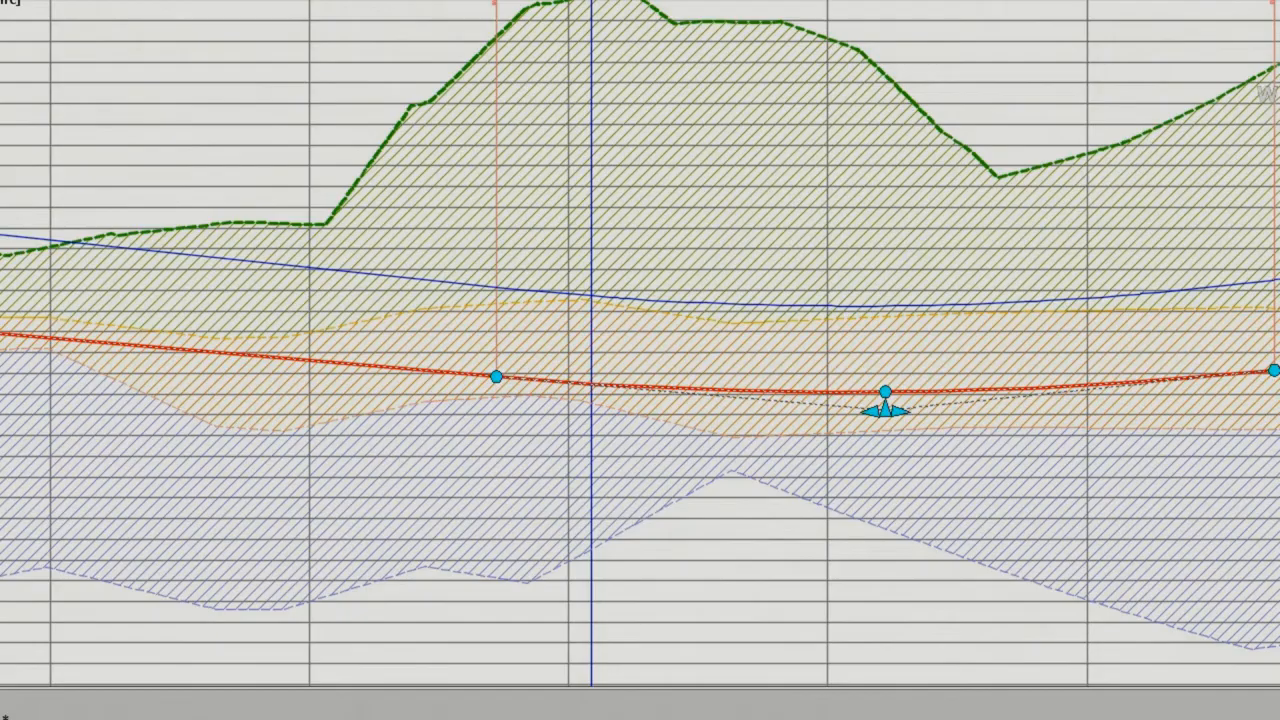
Step: Compare the tunnel section at station 0+260.00 with the fill areas in its green, orange and blue material tables after the profile change
{"action": "scroll", "coordinate": [7, 377], "scroll_direction": "down", "scroll_amount": 5}
{"action": "middle_click_drag", "start_coordinate": [34, 370], "coordinate": [312, 529]}
{"action": "scroll", "coordinate": [374, 318], "scroll_direction": "up", "scroll_amount": 6}
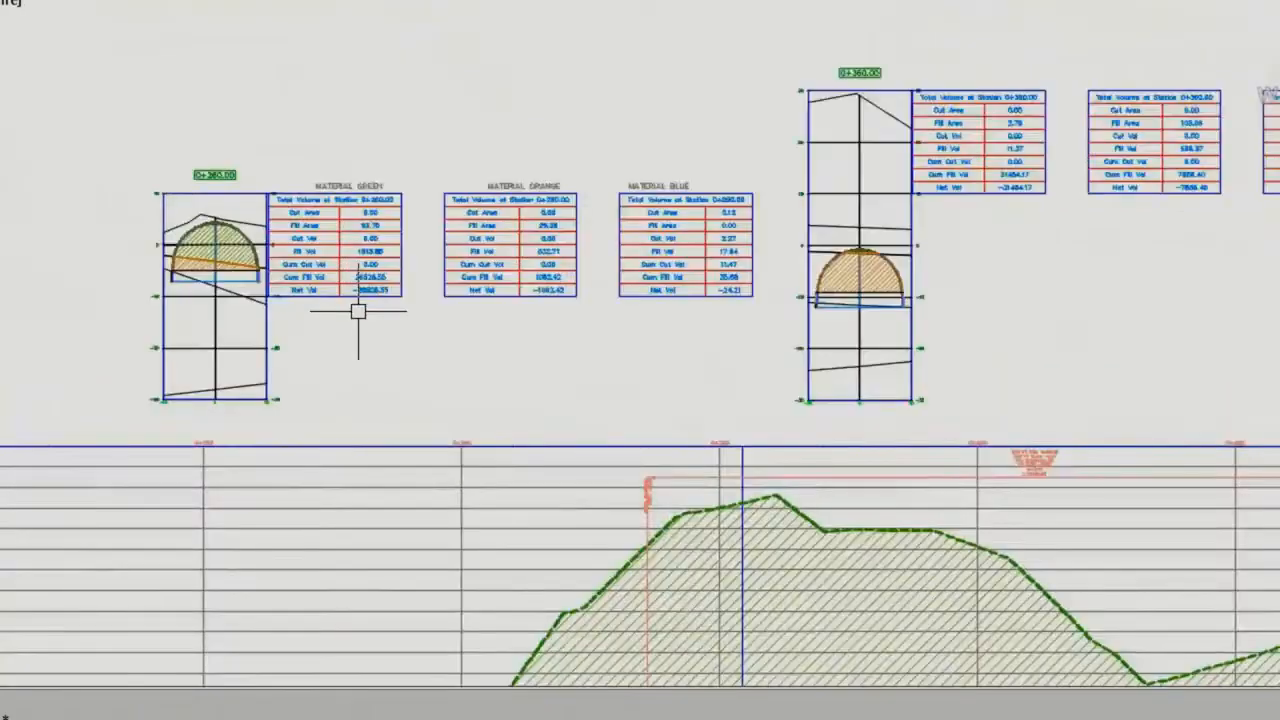
{"action": "middle_click_drag", "start_coordinate": [374, 318], "coordinate": [424, 325]}
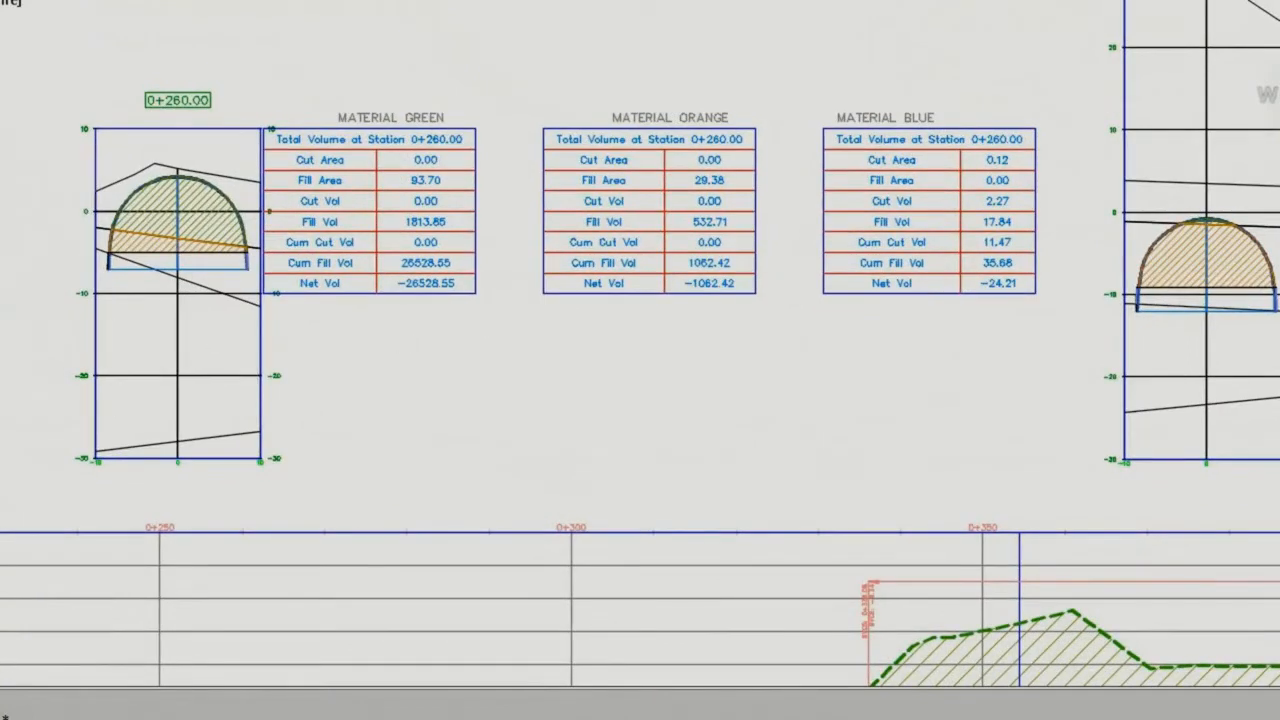
{"action": "left_click", "coordinate": [336, 382]}
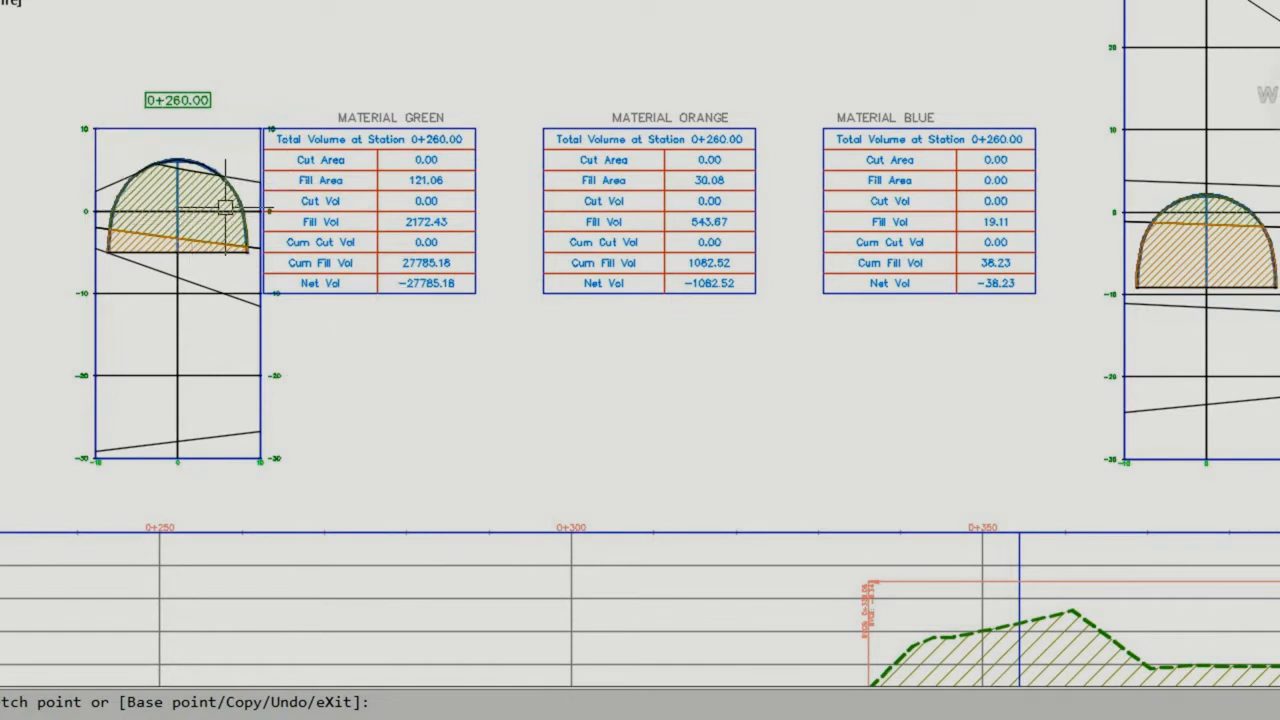
{"action": "scroll", "coordinate": [225, 210], "scroll_direction": "up", "scroll_amount": 2}
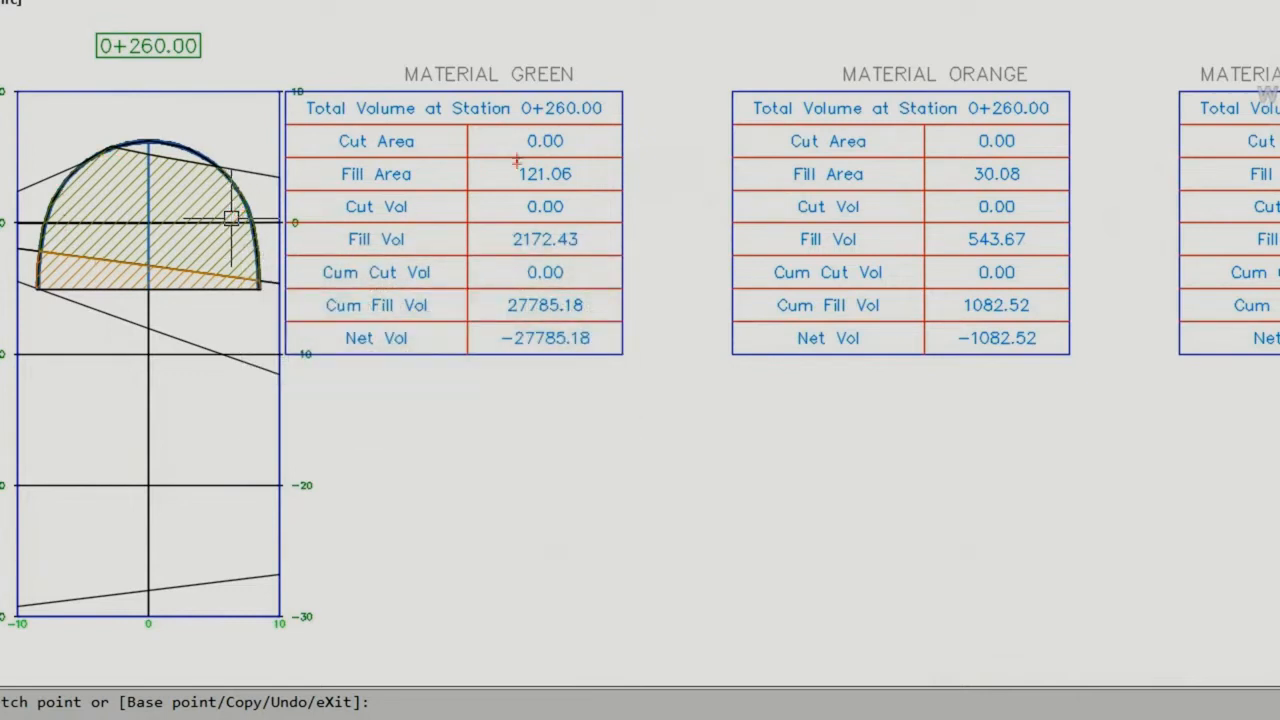
{"action": "mouse_move", "coordinate": [517, 160]}
{"action": "left_mouse_down"}
{"action": "mouse_move", "coordinate": [506, 182]}
{"action": "mouse_move", "coordinate": [572, 186]}
{"action": "mouse_move", "coordinate": [550, 157]}
{"action": "mouse_move", "coordinate": [512, 156]}
{"action": "left_mouse_up"}
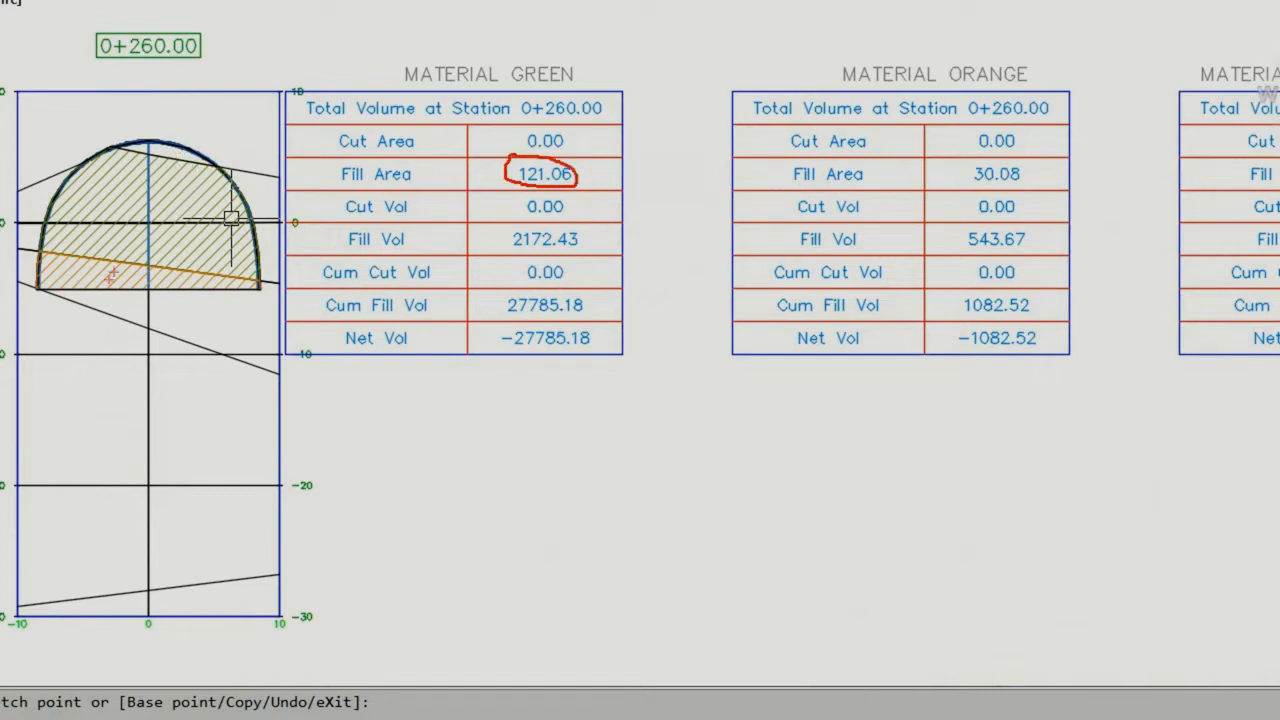
{"action": "mouse_move", "coordinate": [966, 164]}
{"action": "left_mouse_down"}
{"action": "mouse_move", "coordinate": [950, 172]}
{"action": "mouse_move", "coordinate": [1006, 189]}
{"action": "mouse_move", "coordinate": [1037, 168]}
{"action": "mouse_move", "coordinate": [962, 156]}
{"action": "left_mouse_up"}
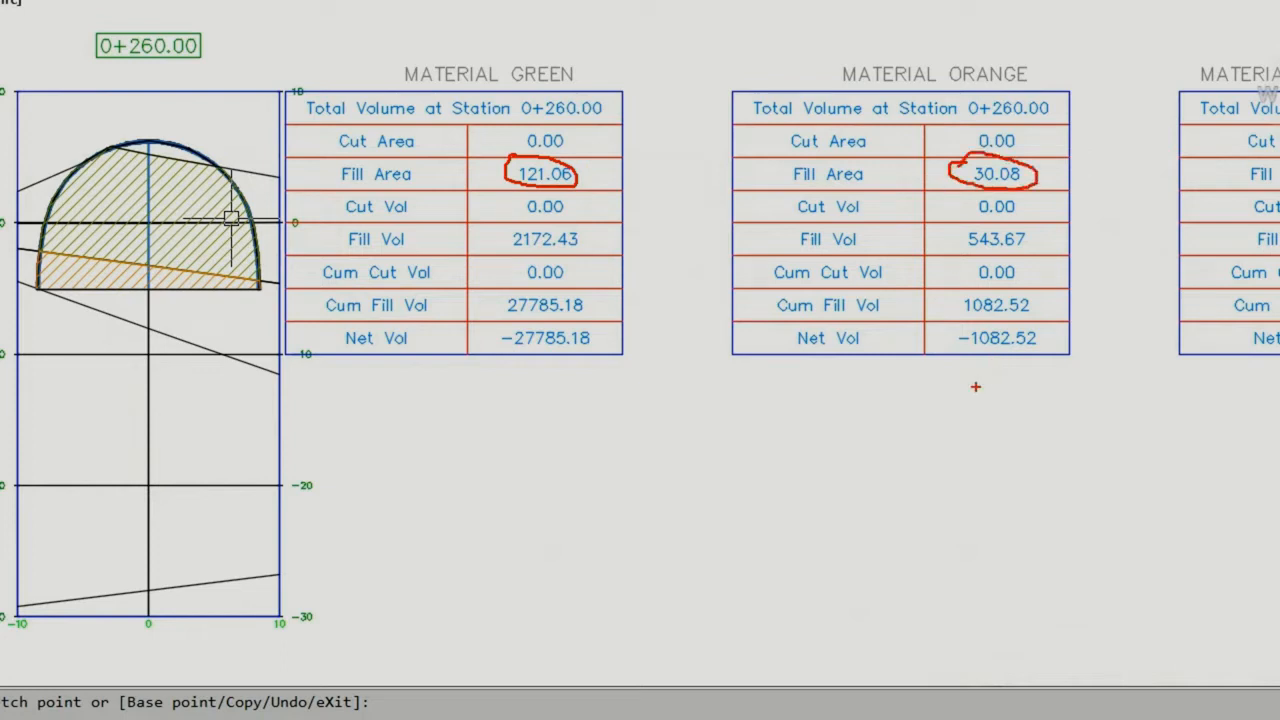
{"action": "key", "text": "Escape"}
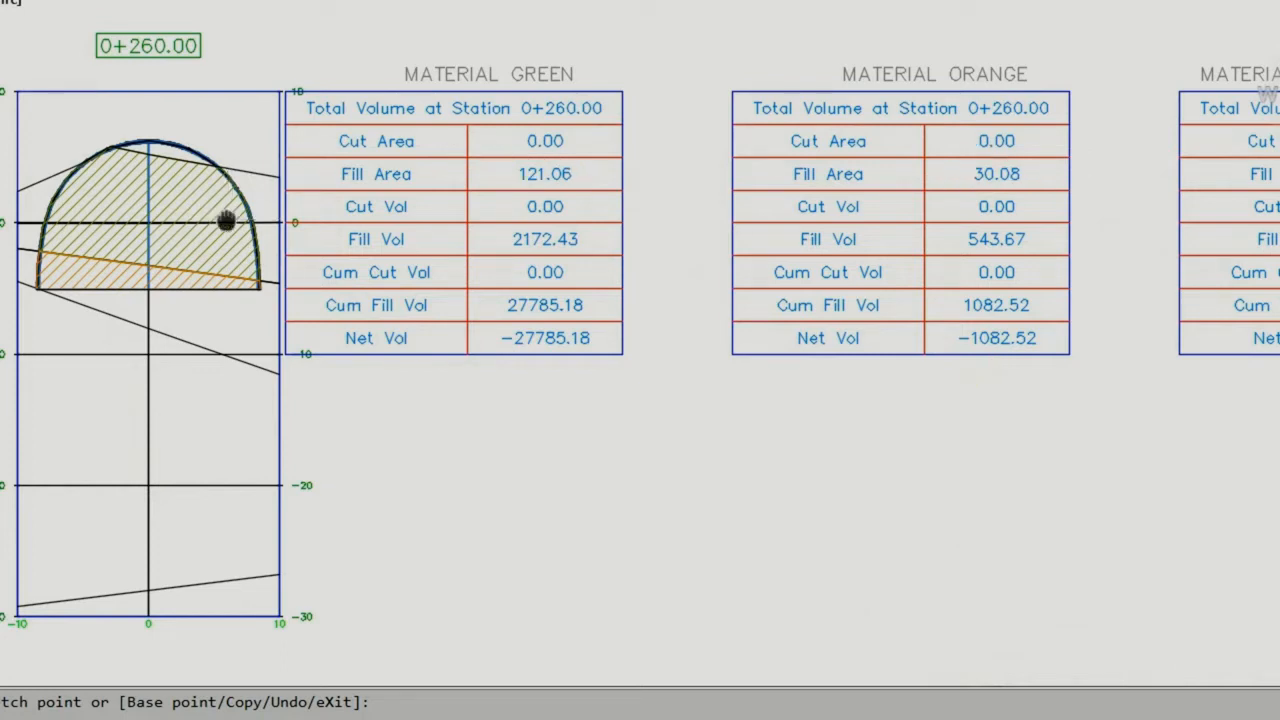
{"action": "middle_click_drag", "start_coordinate": [223, 220], "coordinate": [35, 203]}
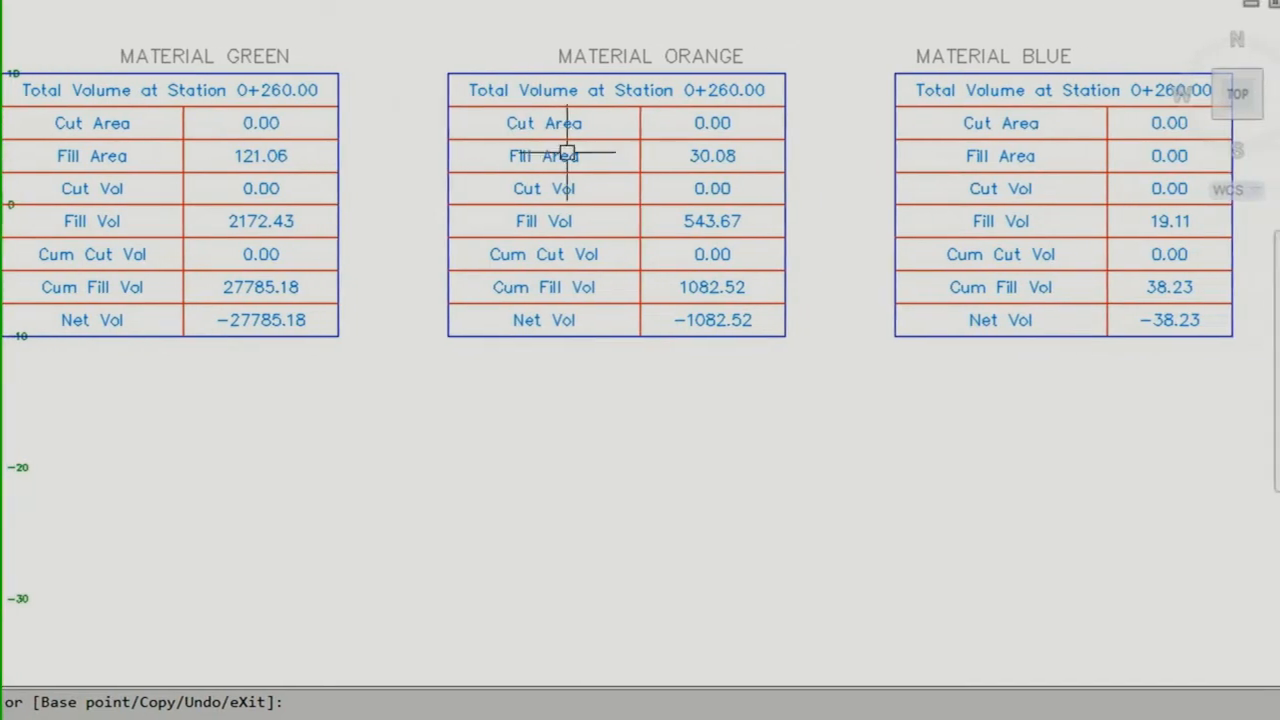
{"action": "mouse_move", "coordinate": [1120, 132]}
{"action": "left_mouse_down"}
{"action": "mouse_move", "coordinate": [1104, 162]}
{"action": "mouse_move", "coordinate": [1200, 182]}
{"action": "mouse_move", "coordinate": [1110, 145]}
{"action": "left_mouse_up"}
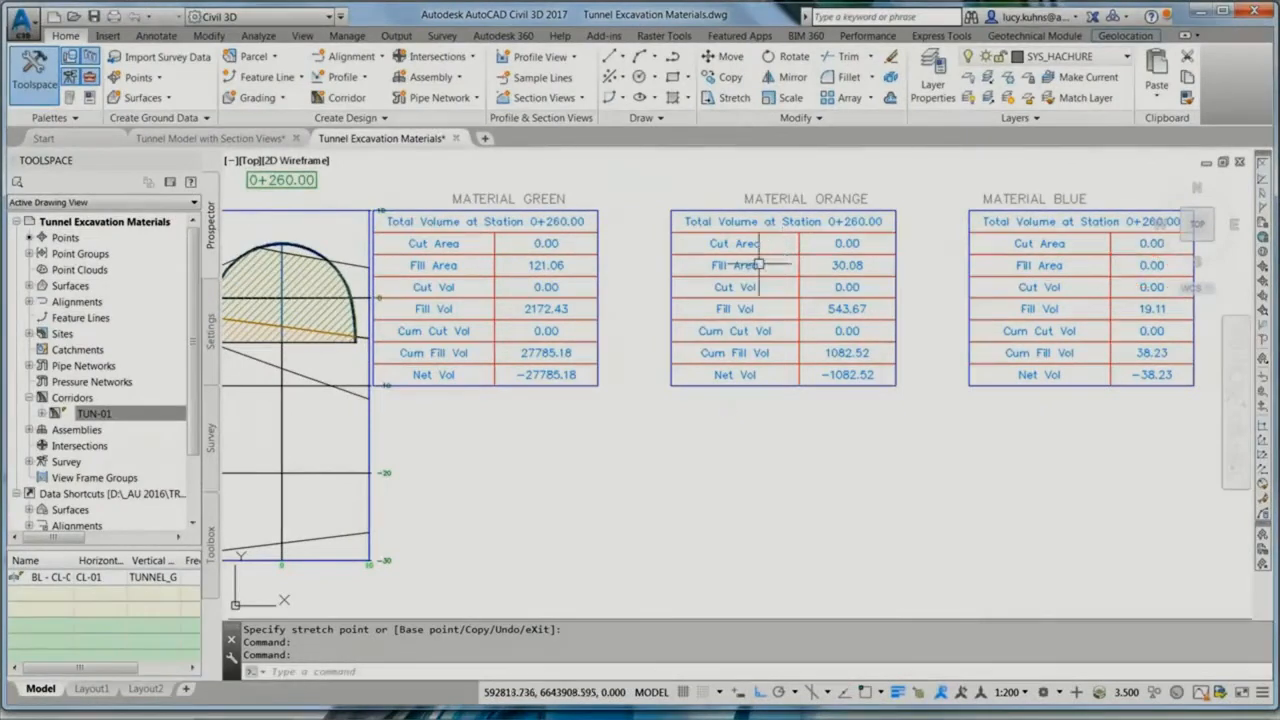
Step: Restore saved view 3 and undo the recent operations back through the raising of the tunnel profile
{"action": "type", "text": "3"}
{"action": "key", "text": "Return"}
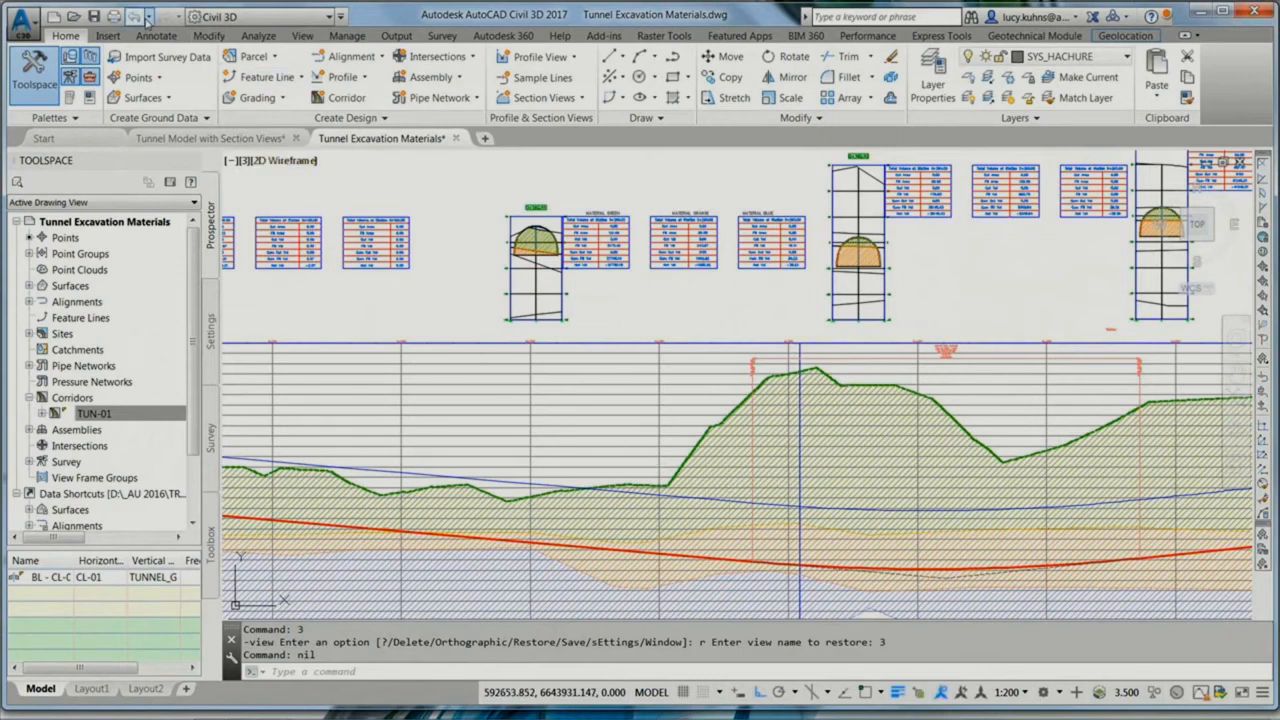
{"action": "left_click", "coordinate": [147, 18]}
{"action": "left_click", "coordinate": [150, 158]}
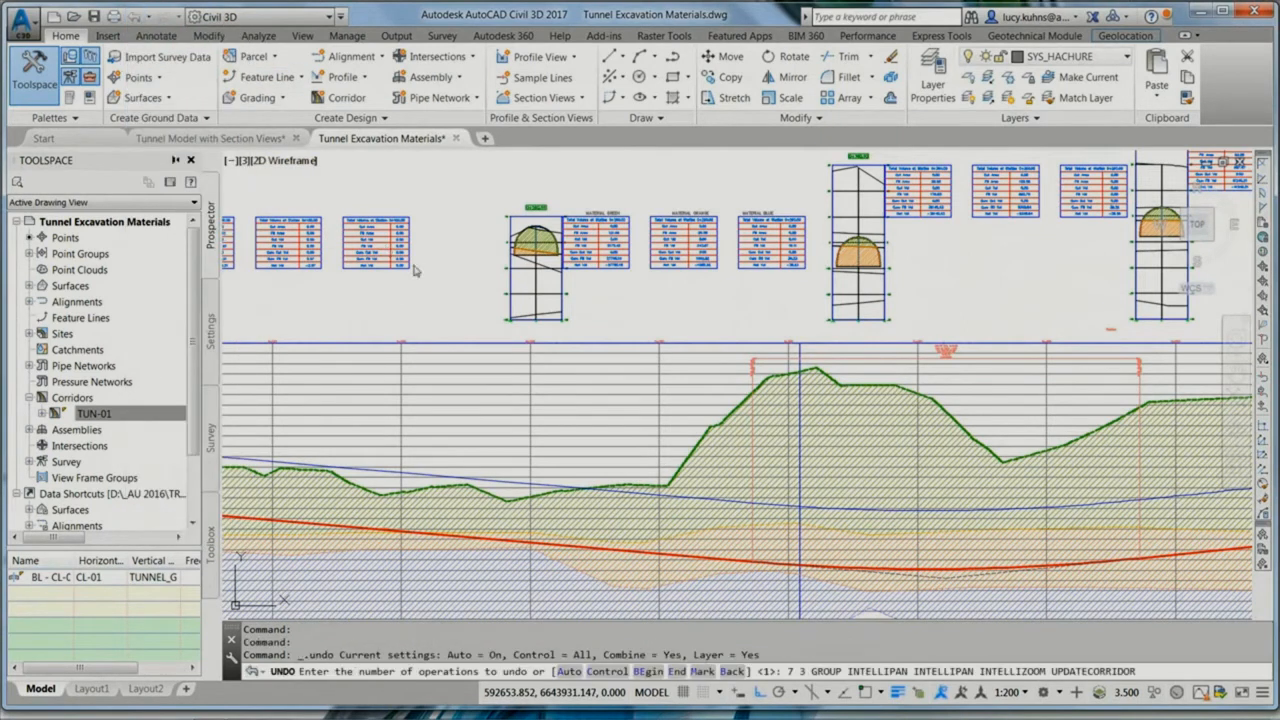
Step: Restore saved view 3 again and examine the strata hatching in the tunnel section at station 0+260.00 up close
{"action": "type", "text": "3"}
{"action": "key", "text": "Return"}
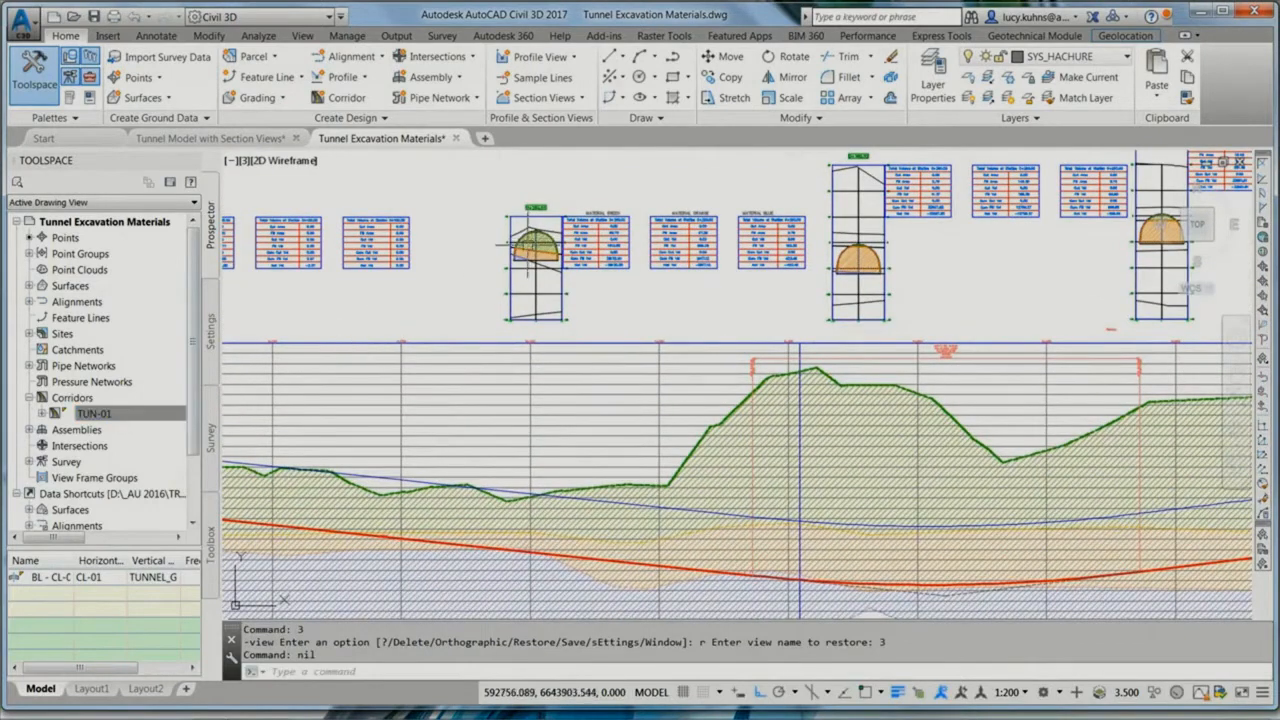
{"action": "scroll", "coordinate": [527, 243], "scroll_direction": "up", "scroll_amount": 5}
{"action": "scroll", "coordinate": [527, 243], "scroll_direction": "up", "scroll_amount": 2}
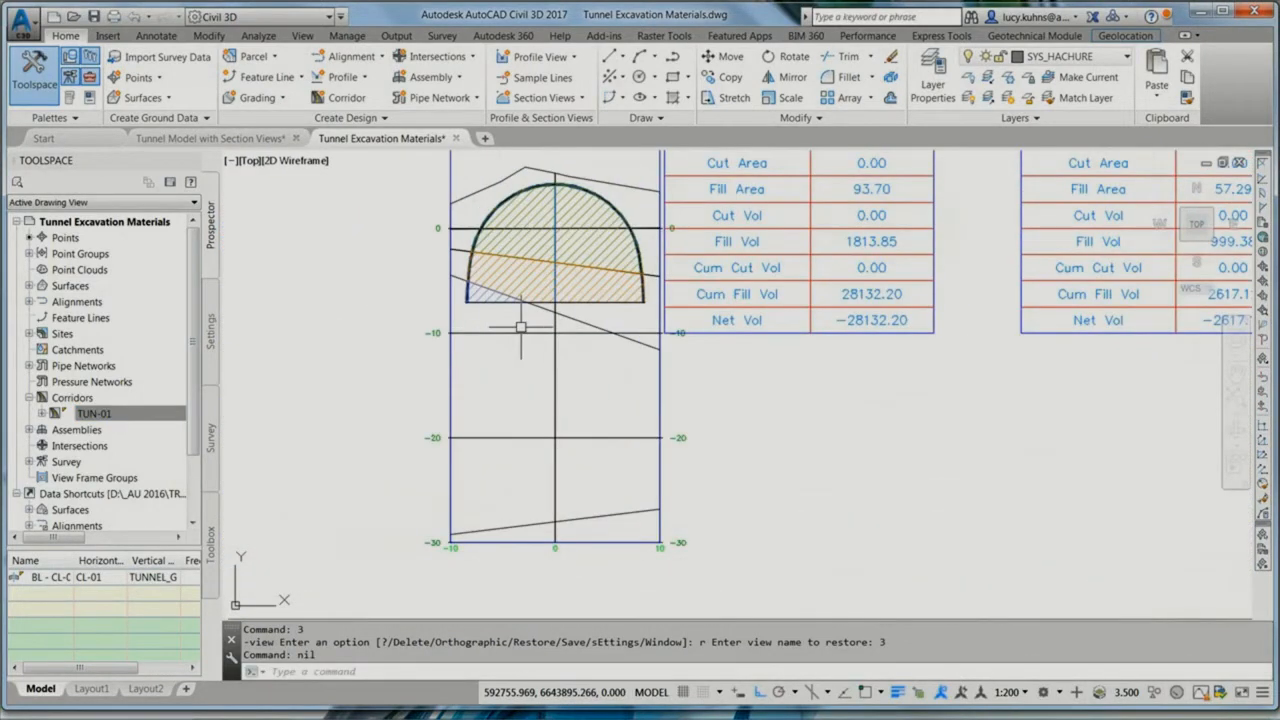
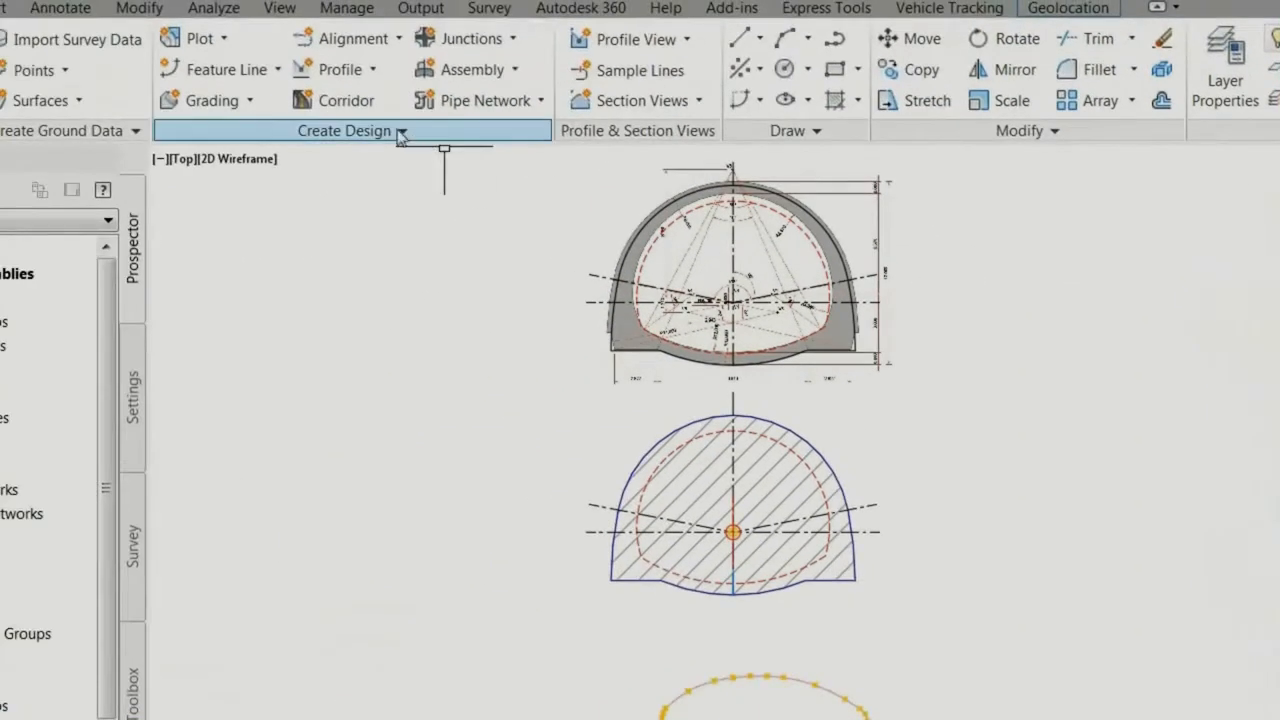
{"action": "left_click", "coordinate": [397, 130]}
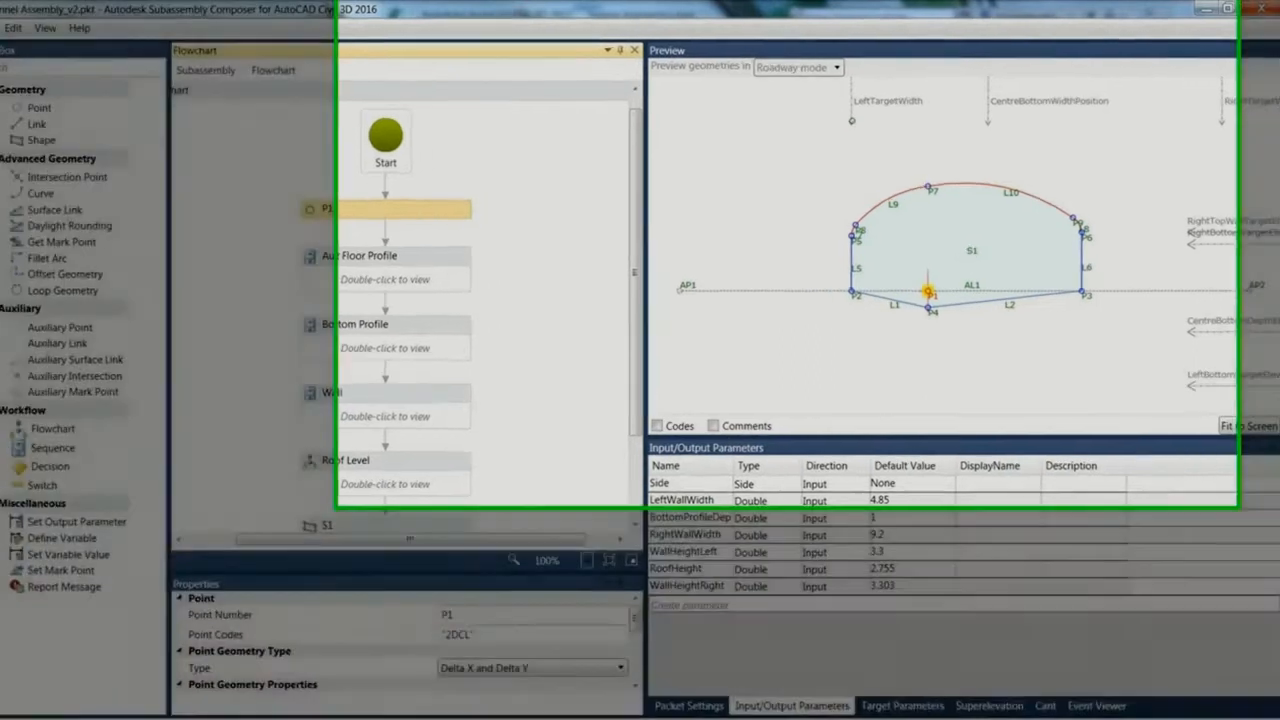
Step: Test the tunnel subassembly's preview geometry by shifting the LeftTargetWidth and CentreBottomDepthElevation targets
{"action": "left_click_drag", "start_coordinate": [859, 118], "coordinate": [826, 118]}
{"action": "left_click_drag", "start_coordinate": [684, 150], "coordinate": [761, 150]}
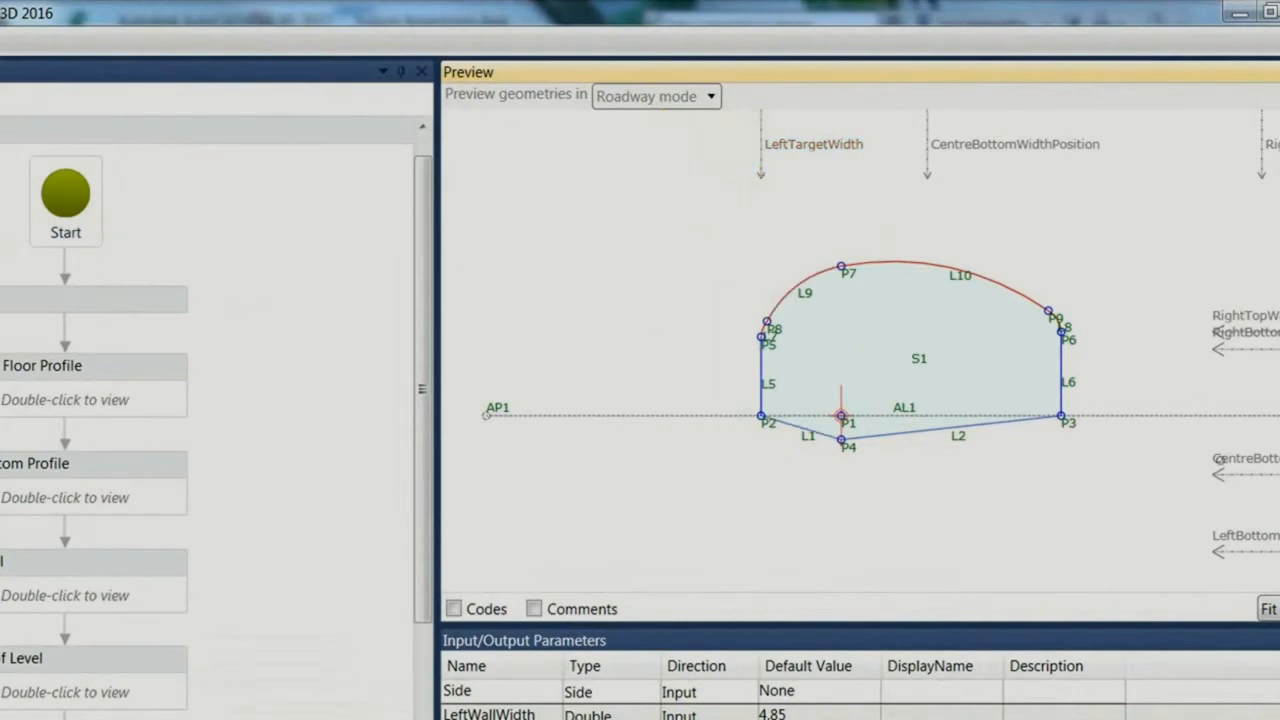
{"action": "mouse_move", "coordinate": [1214, 468]}
{"action": "left_mouse_down"}
{"action": "mouse_move", "coordinate": [1213, 450]}
{"action": "mouse_move", "coordinate": [1216, 503]}
{"action": "mouse_move", "coordinate": [1216, 463]}
{"action": "left_mouse_up"}
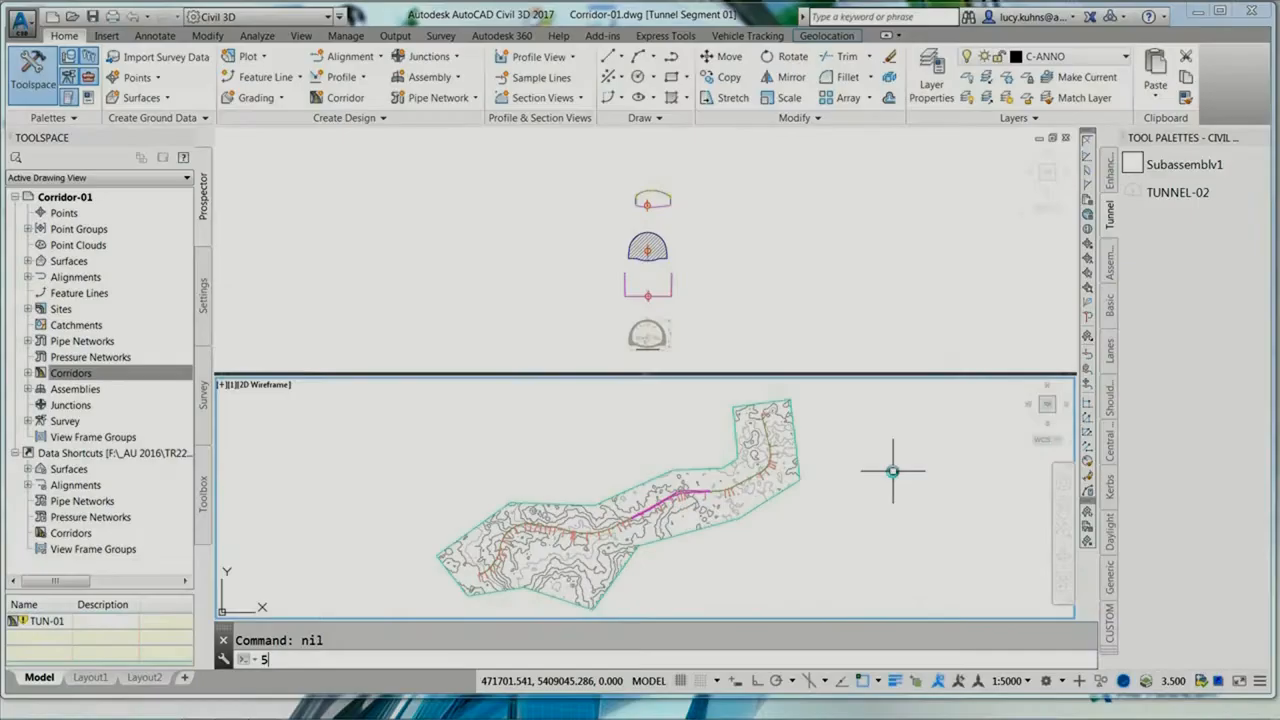
Step: Restore saved view 5 in the plan viewport and view 6 in the assembly viewport to compare the tunnel assembly with its target lines
{"action": "key", "text": "Return"}
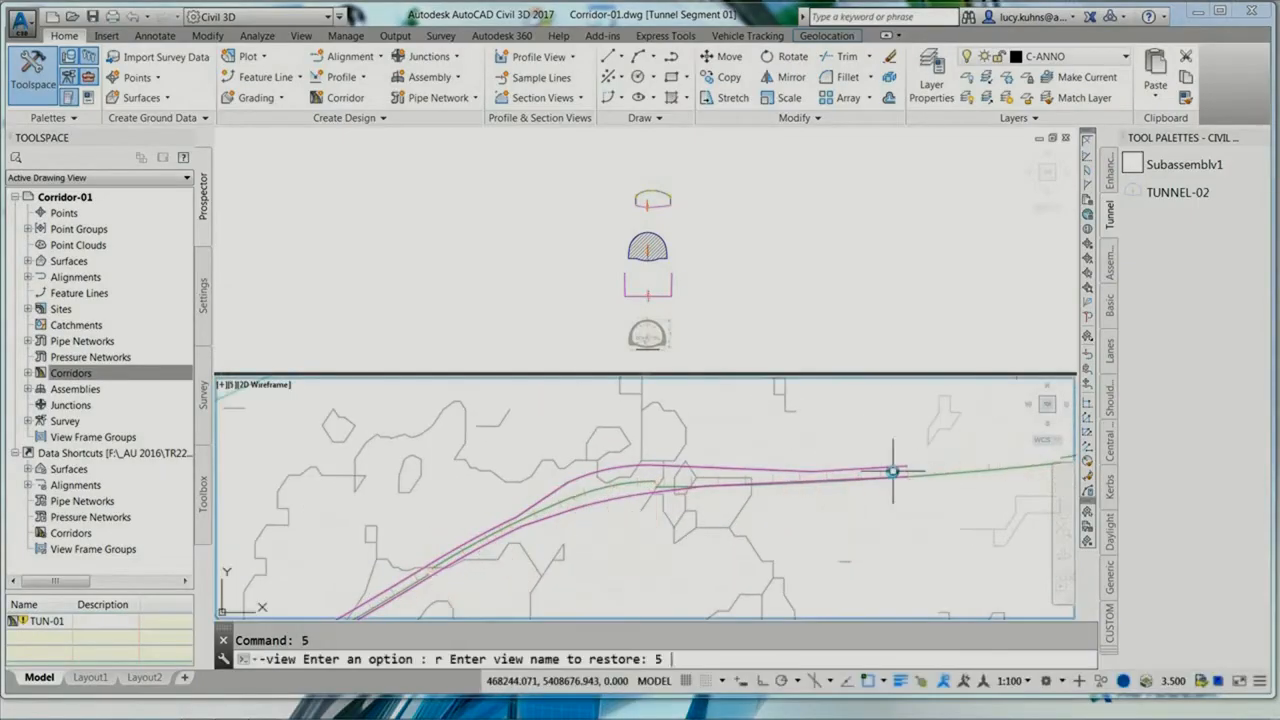
{"action": "left_click", "coordinate": [716, 266]}
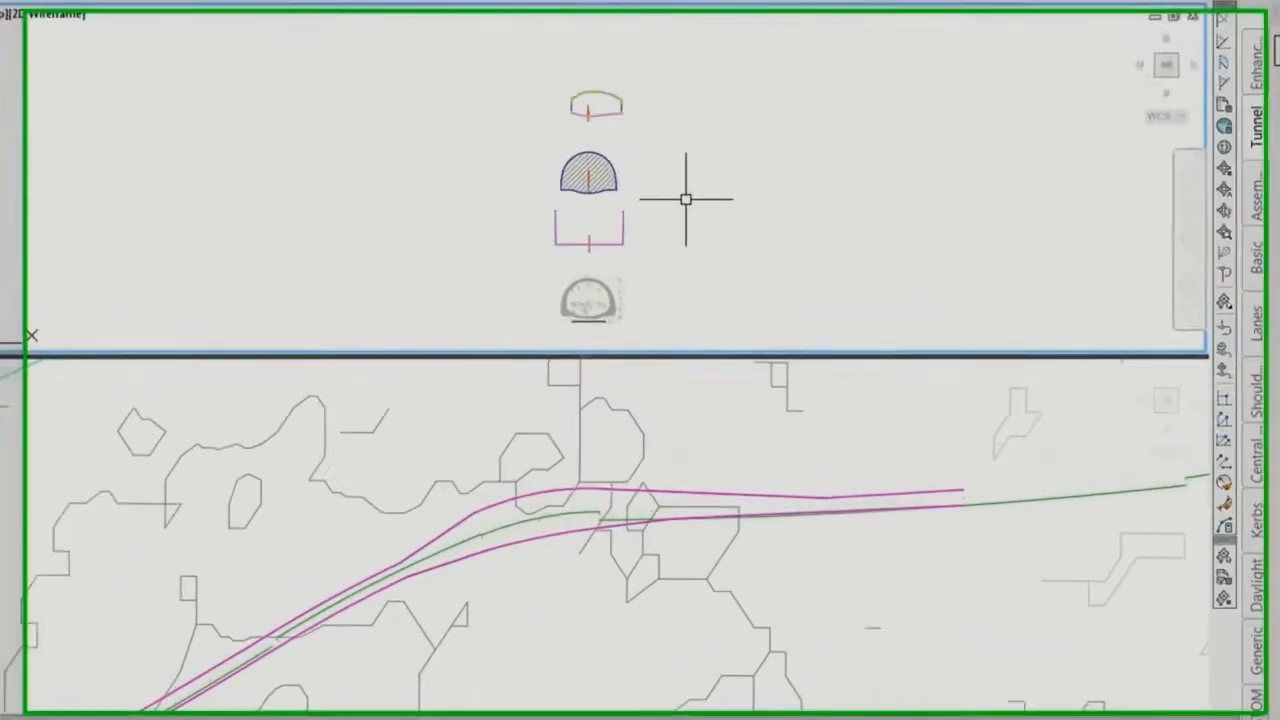
{"action": "key", "text": "Return"}
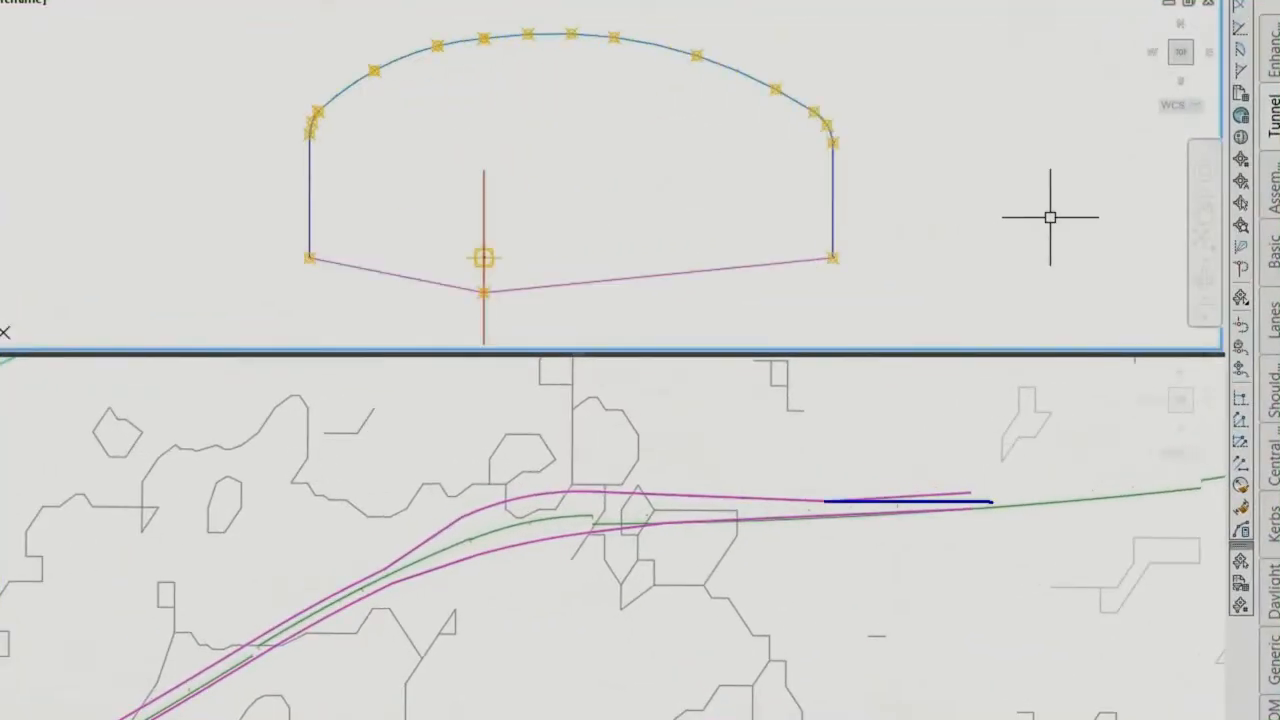
{"action": "mouse_move", "coordinate": [828, 249]}
{"action": "left_mouse_down"}
{"action": "mouse_move", "coordinate": [814, 259]}
{"action": "mouse_move", "coordinate": [827, 250]}
{"action": "mouse_move", "coordinate": [847, 318]}
{"action": "mouse_move", "coordinate": [676, 488]}
{"action": "mouse_move", "coordinate": [690, 478]}
{"action": "left_mouse_up"}
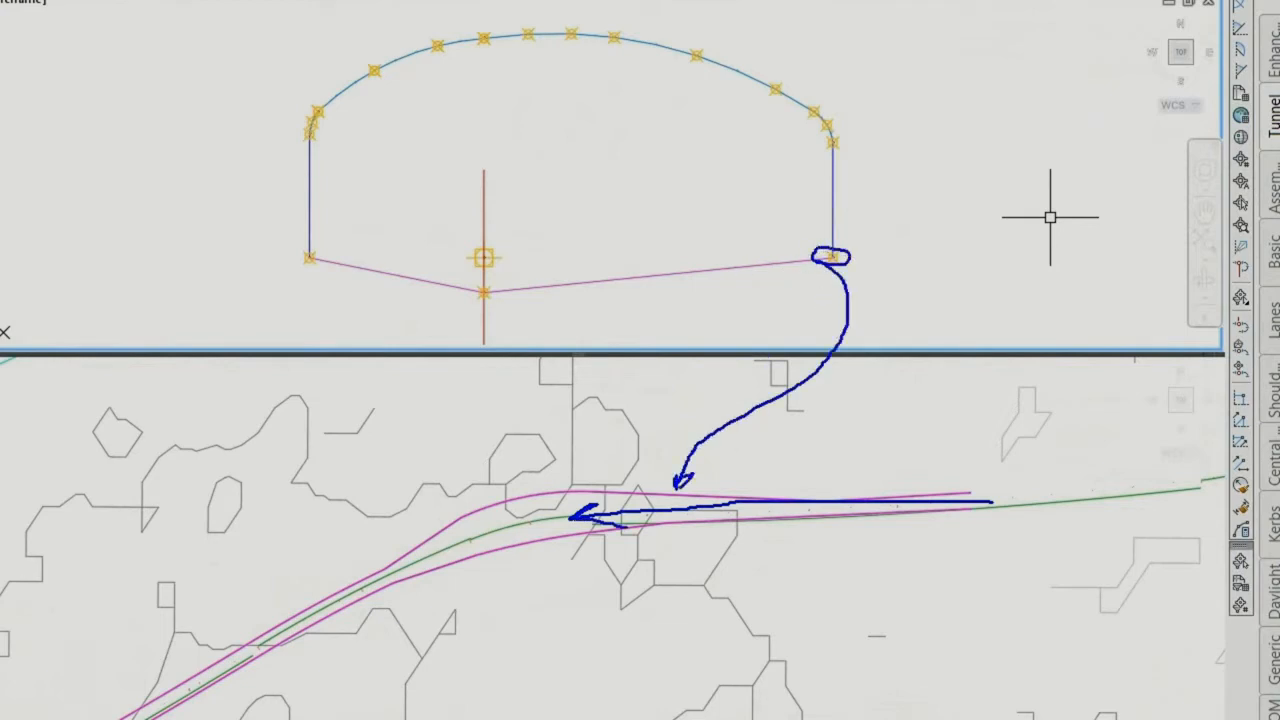
{"action": "mouse_move", "coordinate": [322, 250]}
{"action": "left_mouse_down"}
{"action": "mouse_move", "coordinate": [328, 440]}
{"action": "mouse_move", "coordinate": [465, 556]}
{"action": "left_mouse_up"}
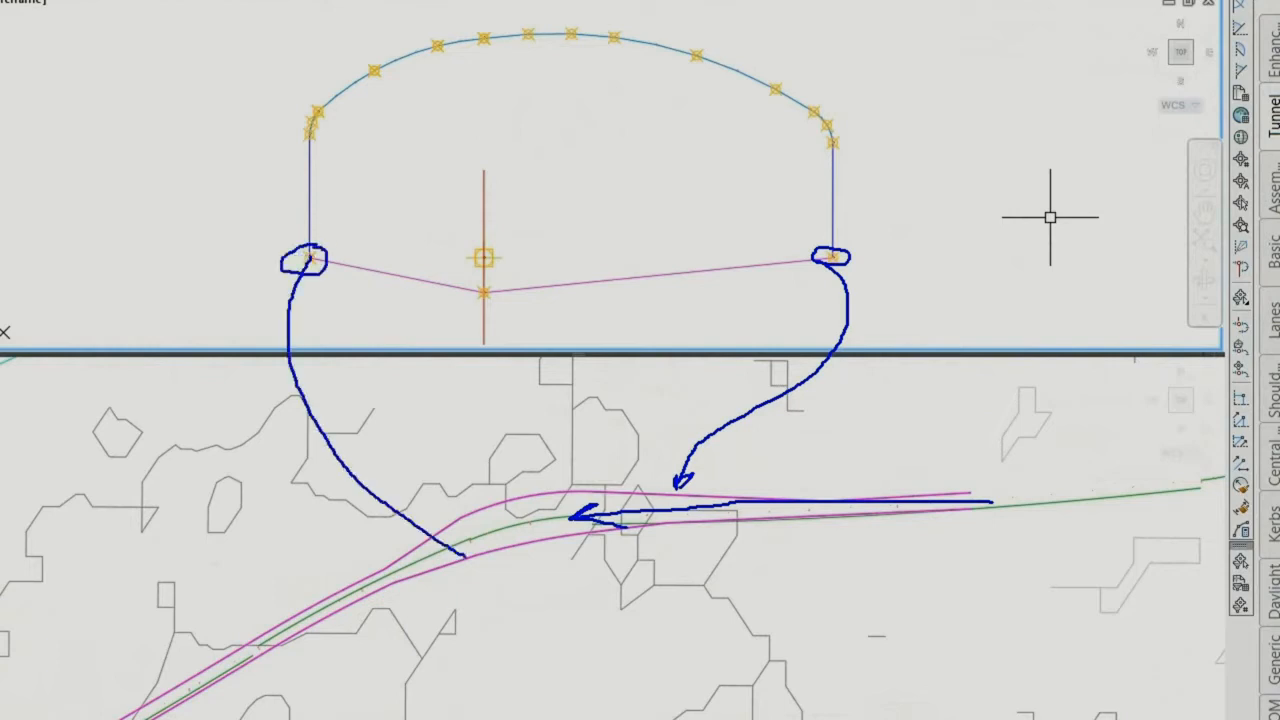
{"action": "key", "text": "Escape"}
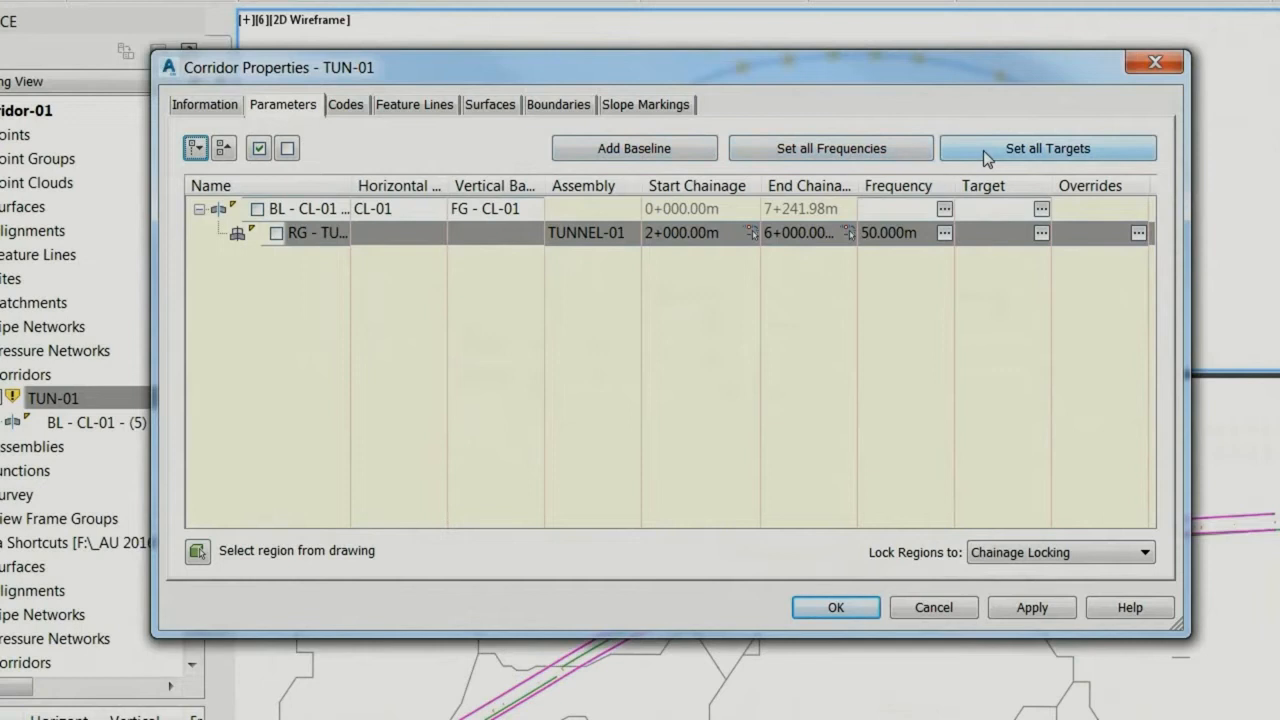
Step: Set the left and right width targets of corridor TUN-01 to the magenta polylines in plan and rebuild the corridor
{"action": "left_click", "coordinate": [983, 150]}
{"action": "left_click", "coordinate": [460, 286]}
{"action": "left_click", "coordinate": [509, 98]}
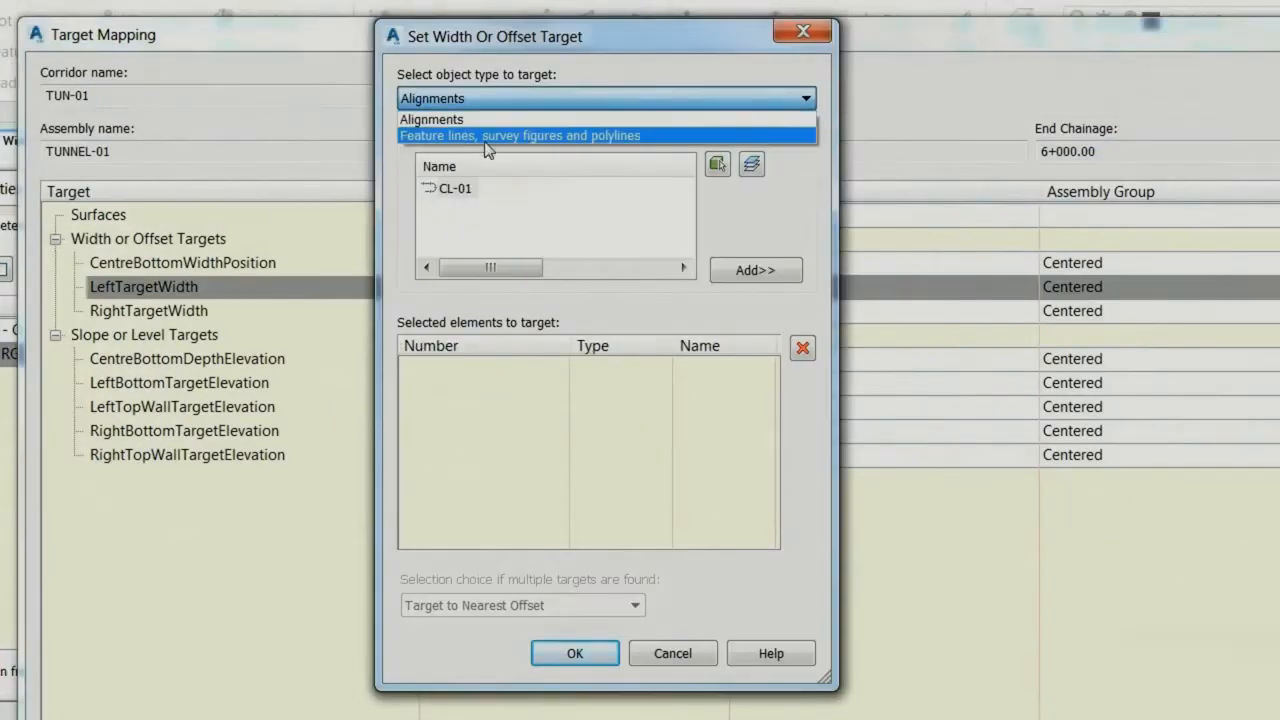
{"action": "left_click", "coordinate": [485, 138]}
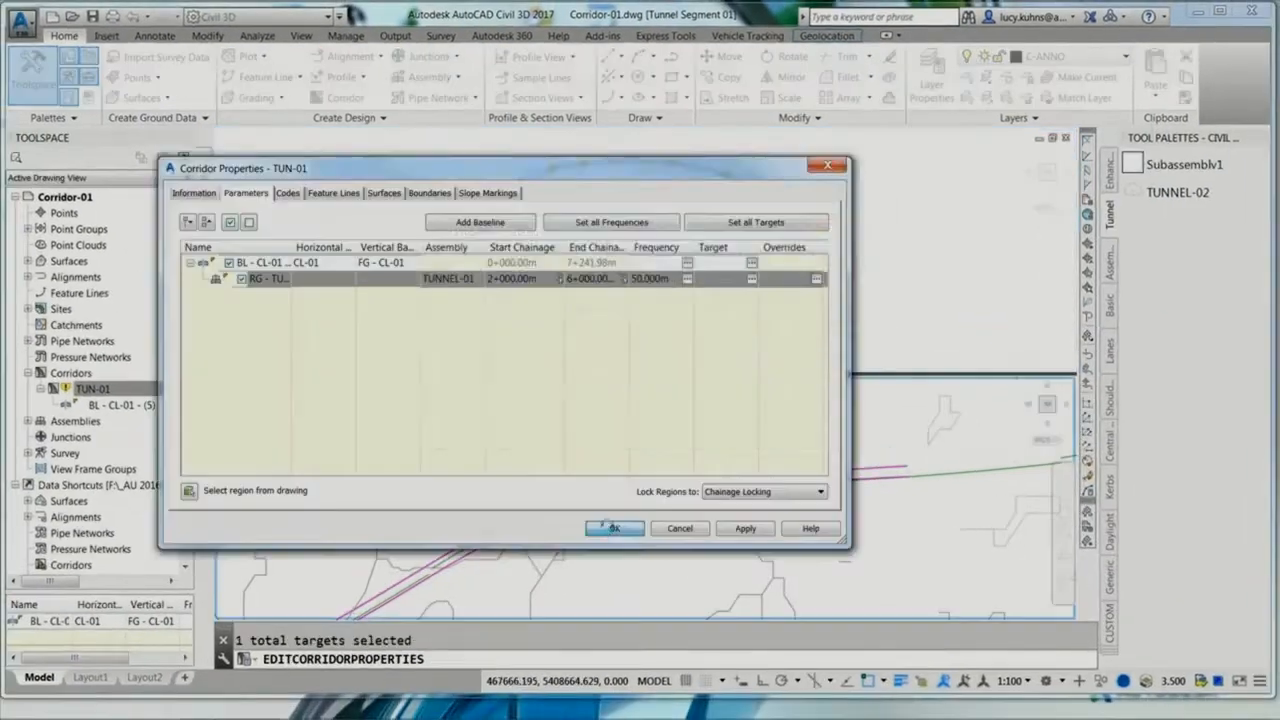
{"action": "left_click", "coordinate": [746, 528]}
{"action": "left_click", "coordinate": [543, 333]}
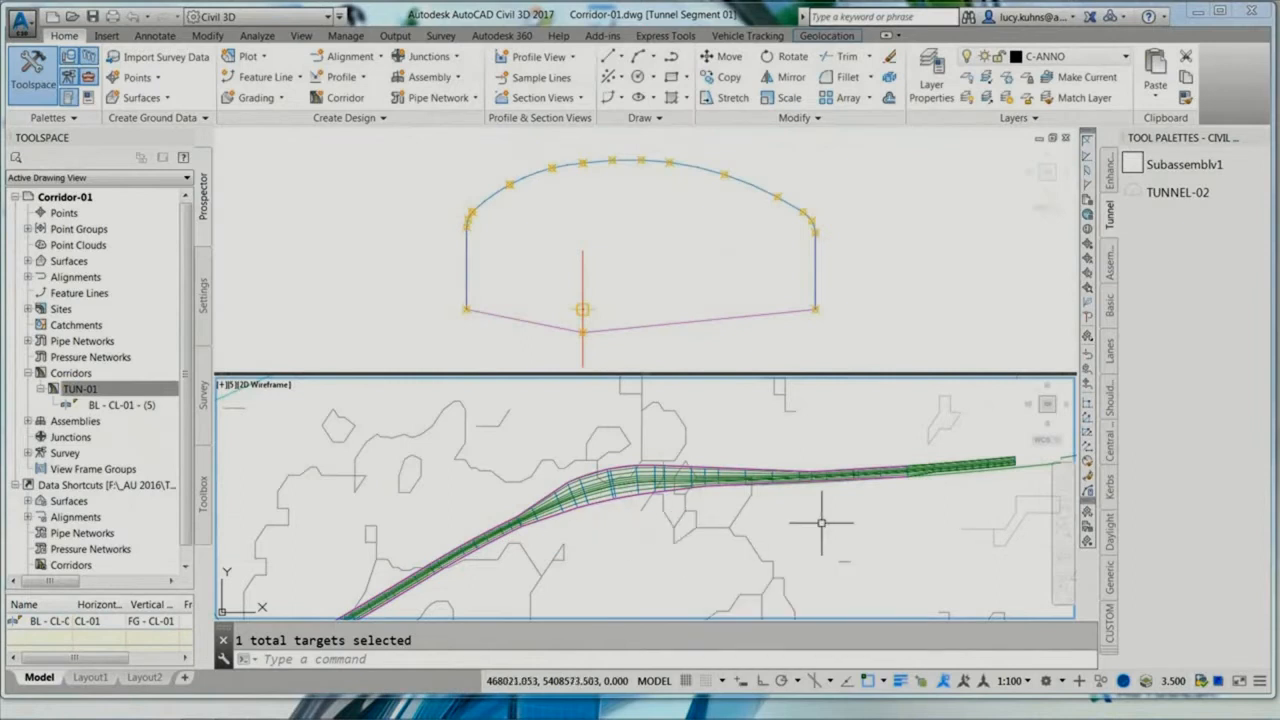
Step: Examine the widened stretch of corridor TUN-01 in 3D with the Object Viewer
{"action": "scroll", "coordinate": [953, 480], "scroll_direction": "up", "scroll_amount": 5}
{"action": "left_click", "coordinate": [948, 471]}
{"action": "right_click", "coordinate": [724, 362]}
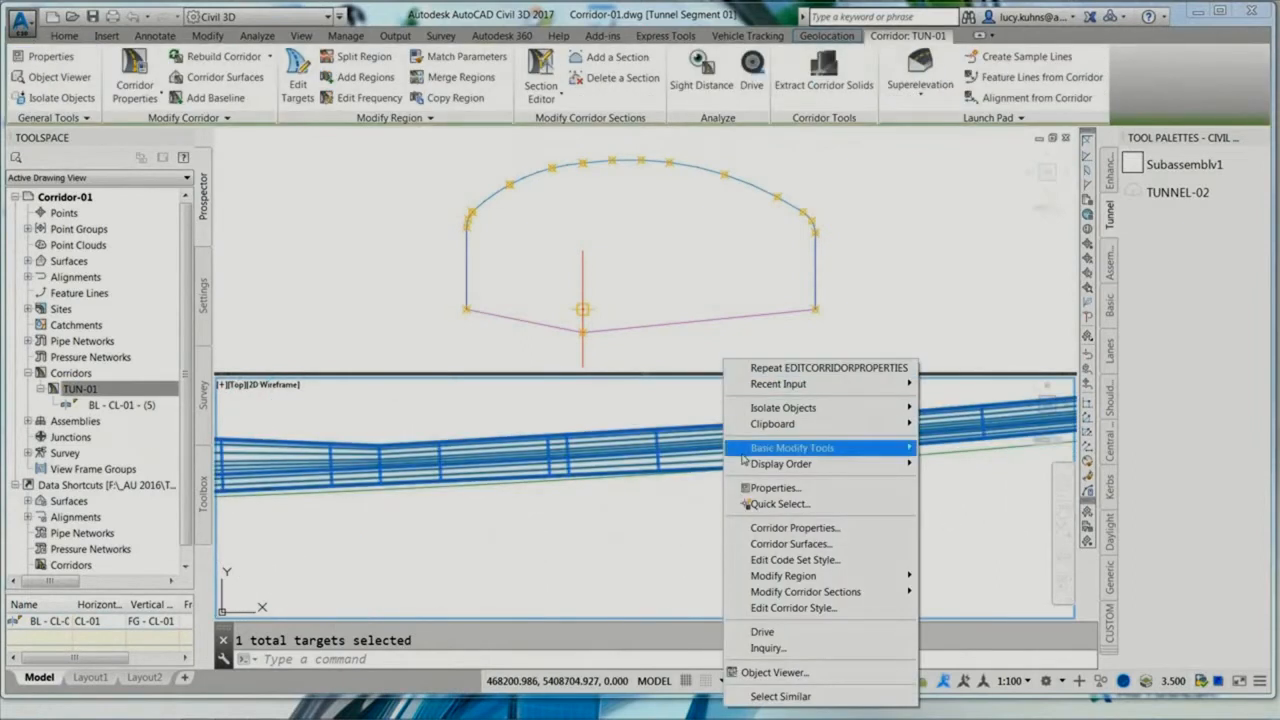
{"action": "left_click", "coordinate": [772, 672]}
{"action": "left_click_drag", "start_coordinate": [930, 420], "coordinate": [864, 378]}
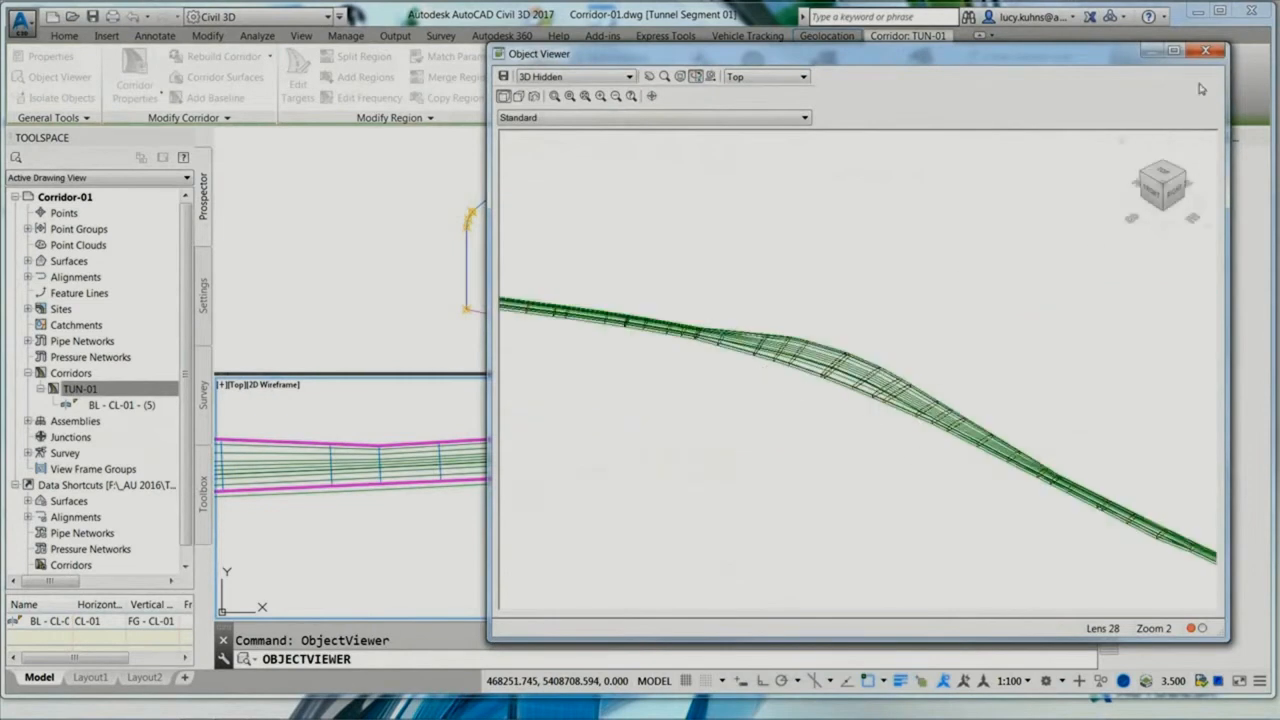
{"action": "left_click", "coordinate": [1205, 52]}
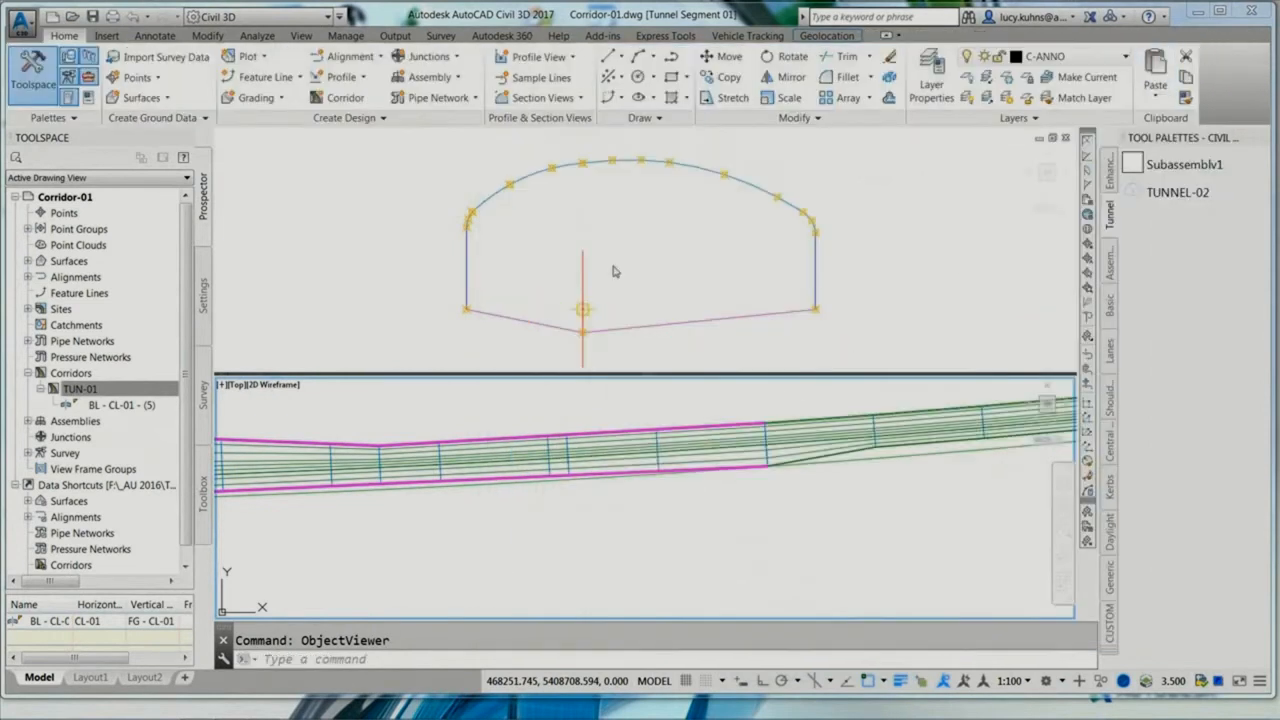
{"action": "left_click", "coordinate": [541, 75]}
{"action": "left_click", "coordinate": [494, 75]}
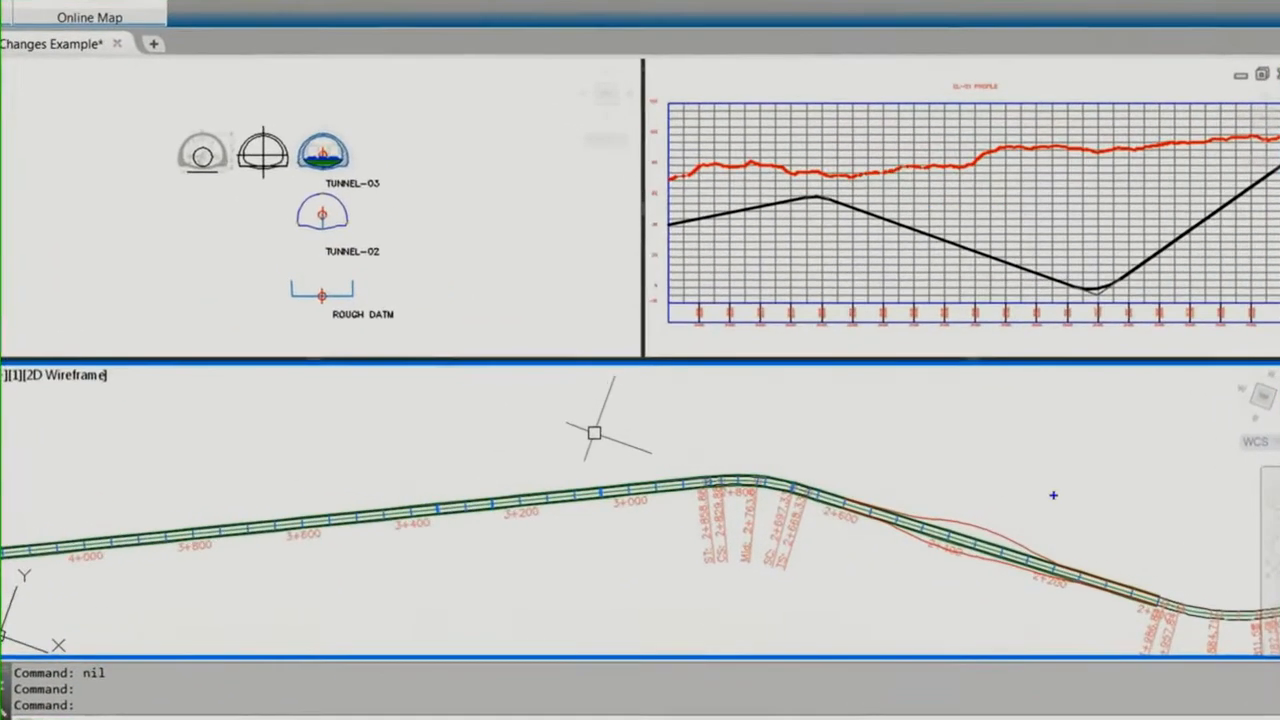
{"action": "mouse_move", "coordinate": [1076, 496]}
{"action": "left_mouse_down"}
{"action": "mouse_move", "coordinate": [920, 461]}
{"action": "mouse_move", "coordinate": [916, 475]}
{"action": "mouse_move", "coordinate": [884, 432]}
{"action": "left_mouse_up"}
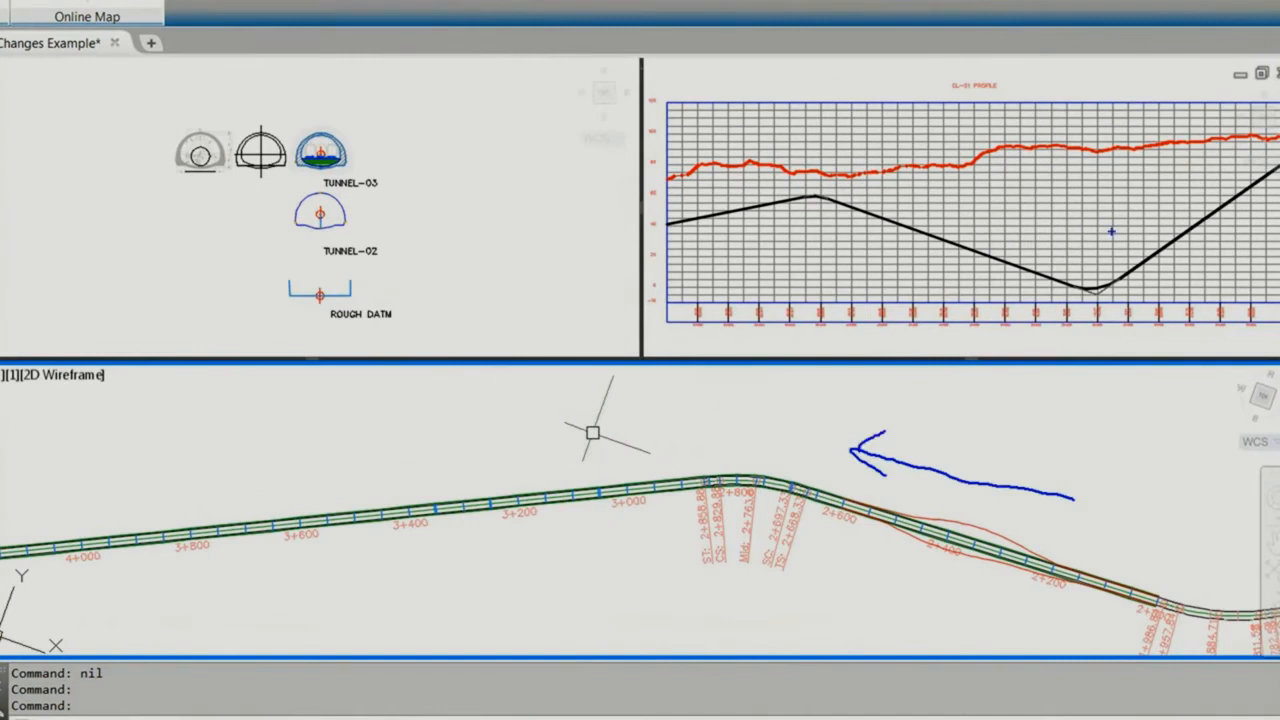
{"action": "left_click_drag", "start_coordinate": [1160, 192], "coordinate": [992, 212]}
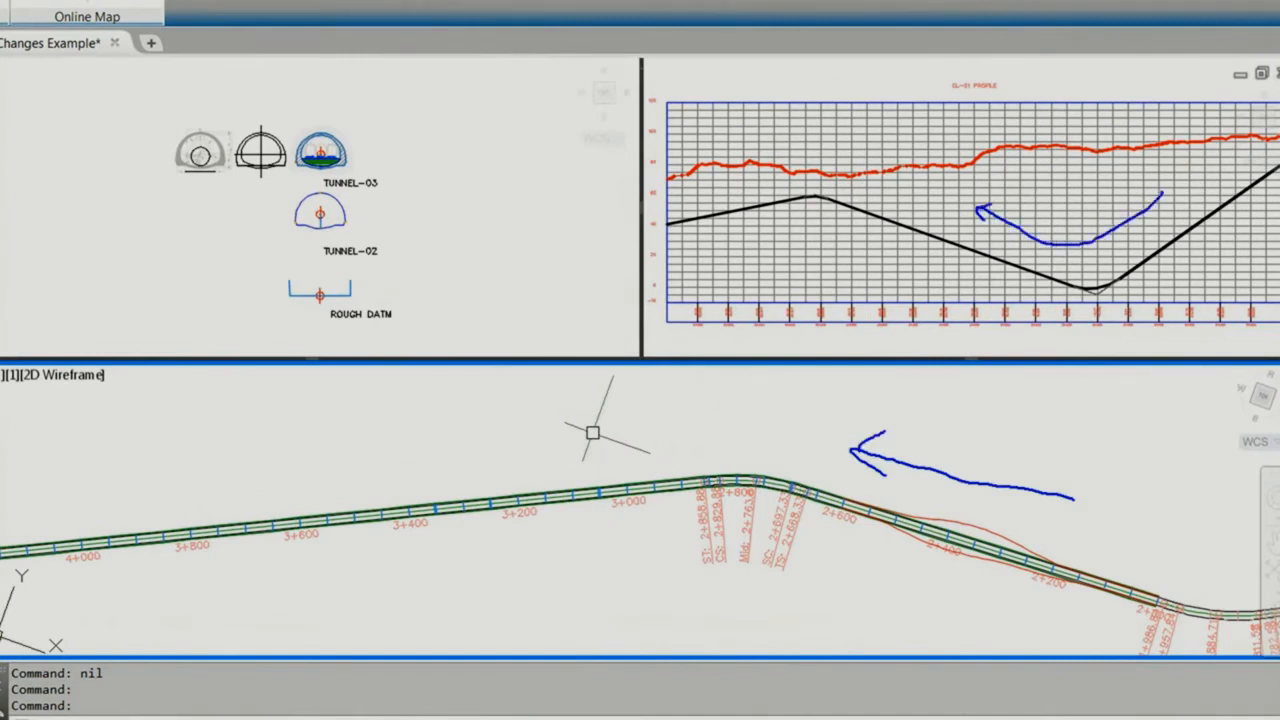
{"action": "left_click_drag", "start_coordinate": [536, 251], "coordinate": [387, 285]}
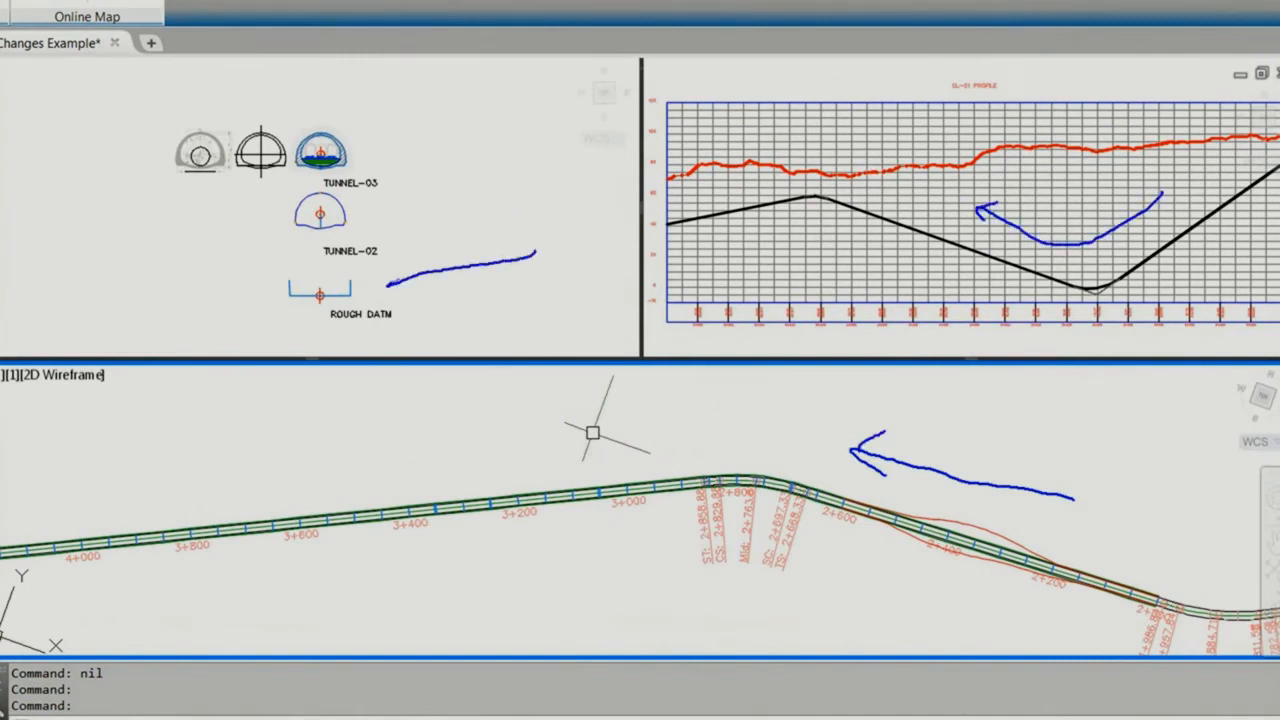
{"action": "key", "text": "Escape"}
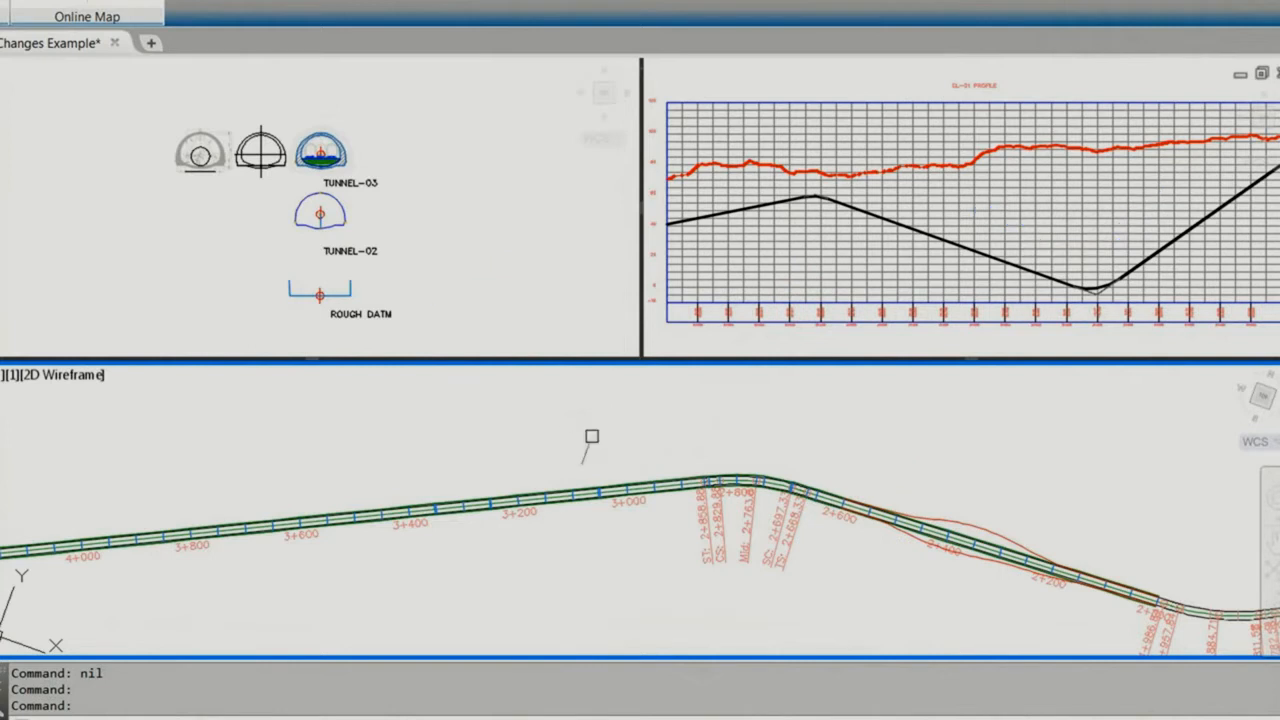
Step: Restore saved view 4 in the assembly viewport to examine the rough datum assembly
{"action": "left_click", "coordinate": [551, 297]}
{"action": "type", "text": "4"}
{"action": "key", "text": "Return"}
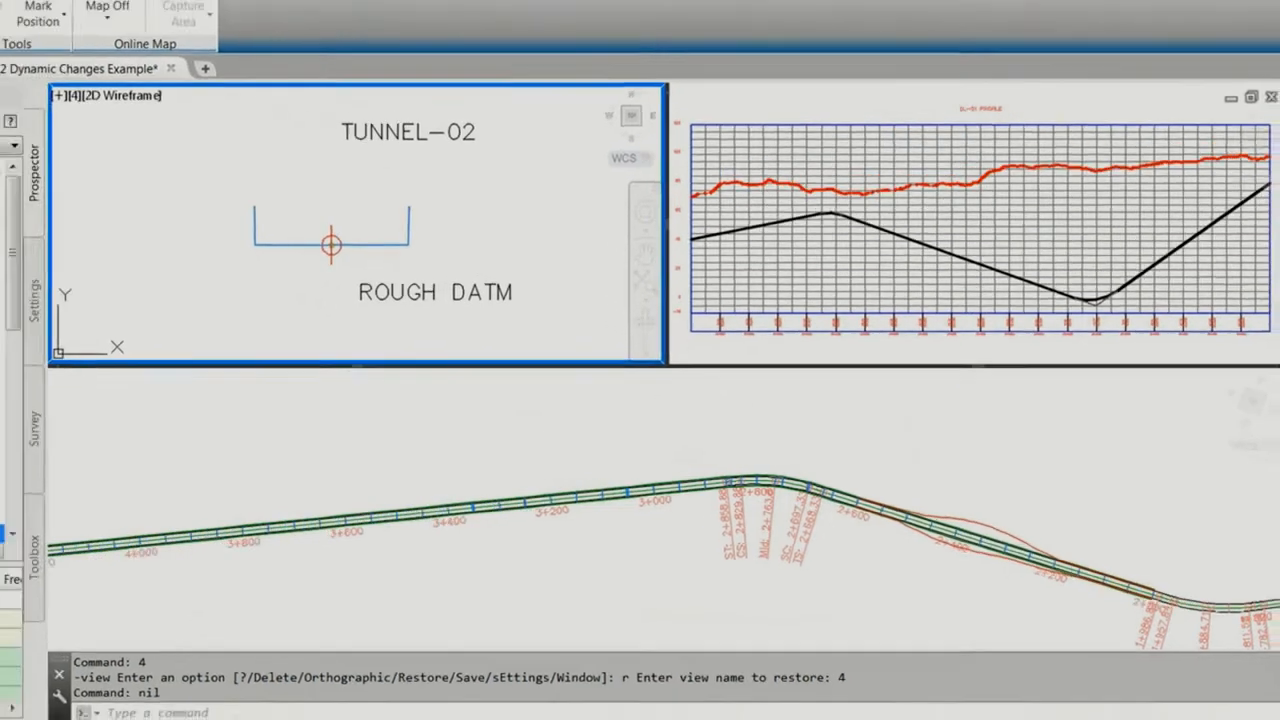
Step: Select corridor MAIN TUNNEL 01 and inspect its rough datum geometry in 3D with the Object Viewer
{"action": "right_click", "coordinate": [159, 526]}
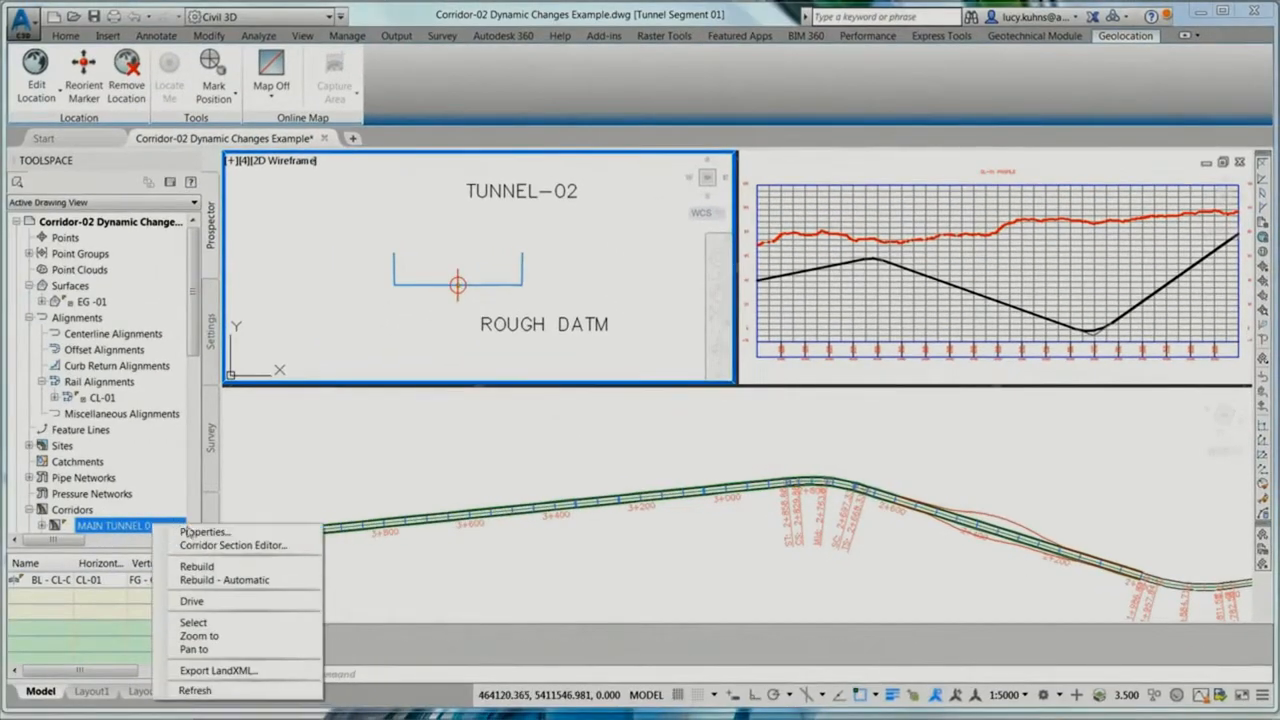
{"action": "left_click", "coordinate": [199, 624]}
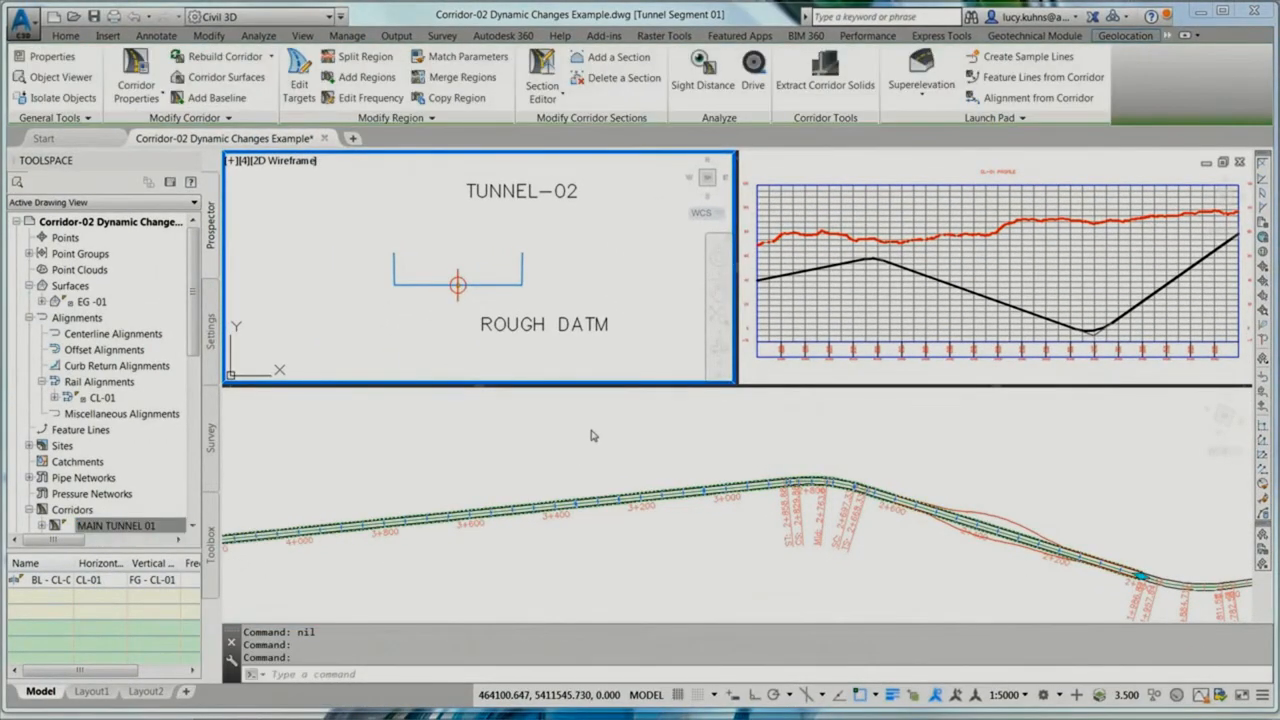
{"action": "right_click", "coordinate": [591, 434]}
{"action": "left_click", "coordinate": [640, 391]}
{"action": "left_click_drag", "start_coordinate": [726, 370], "coordinate": [716, 365]}
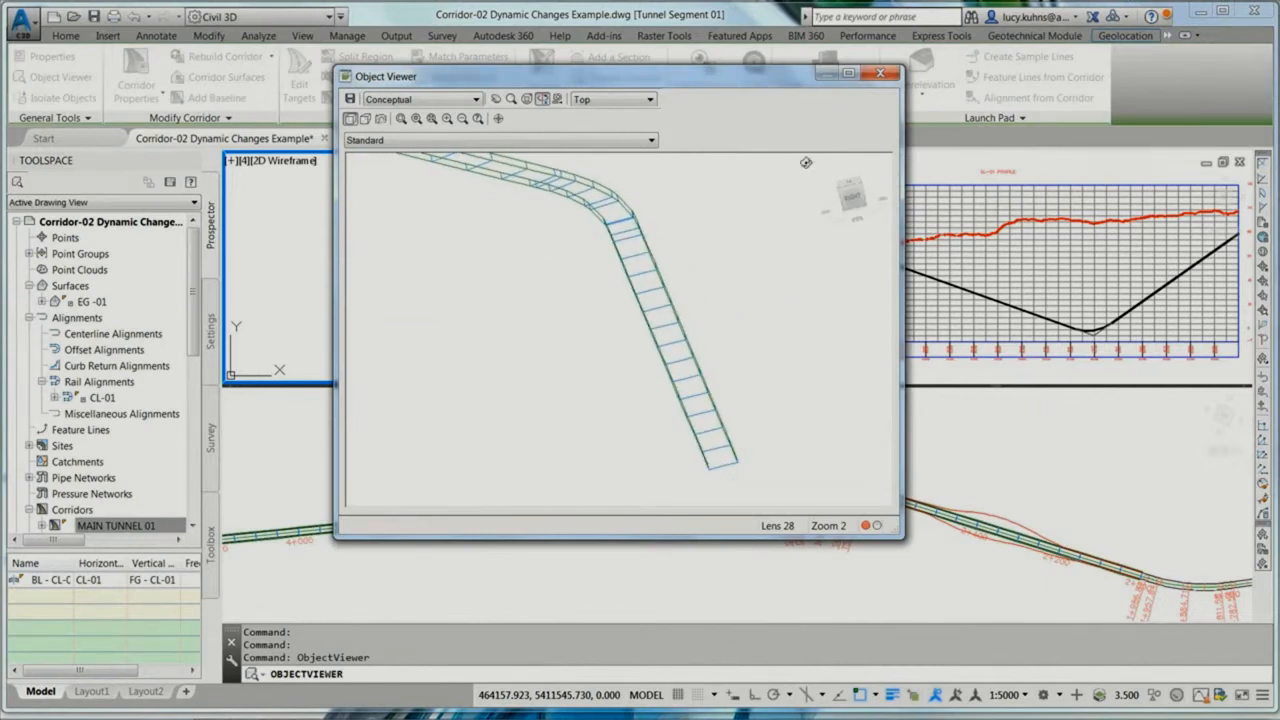
{"action": "scroll", "coordinate": [661, 312], "scroll_direction": "up", "scroll_amount": 4}
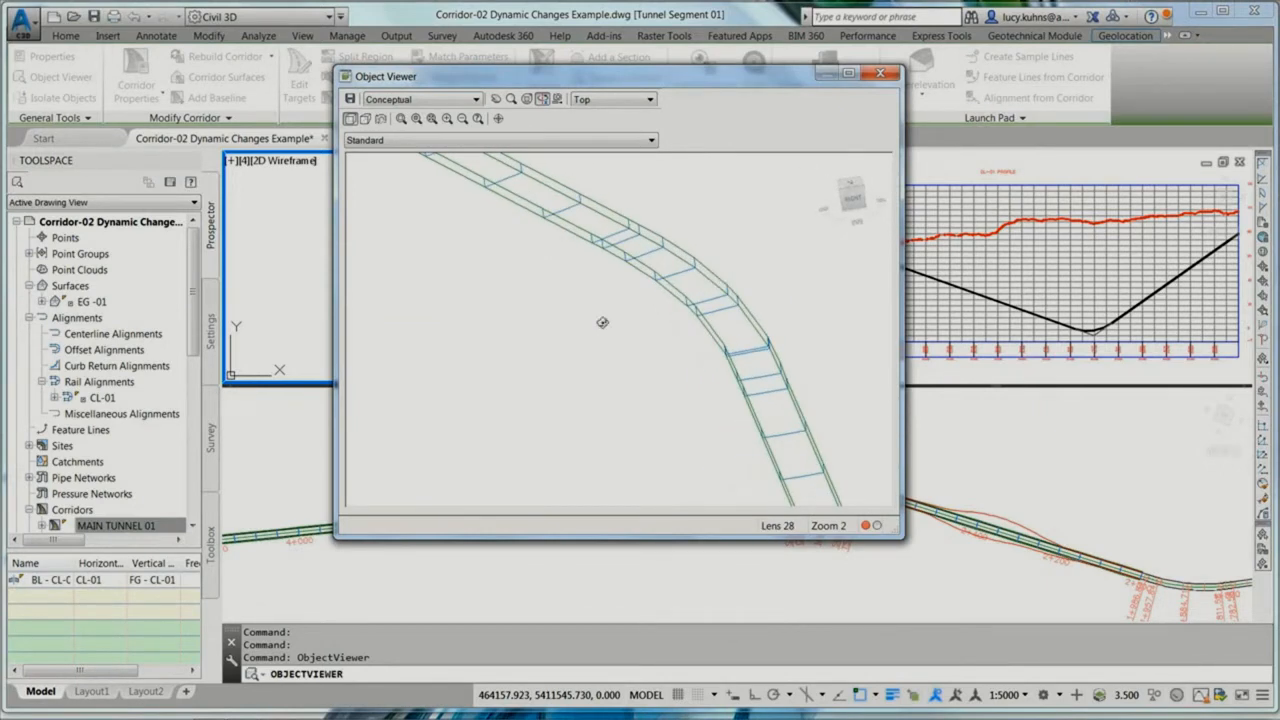
{"action": "left_click", "coordinate": [880, 73]}
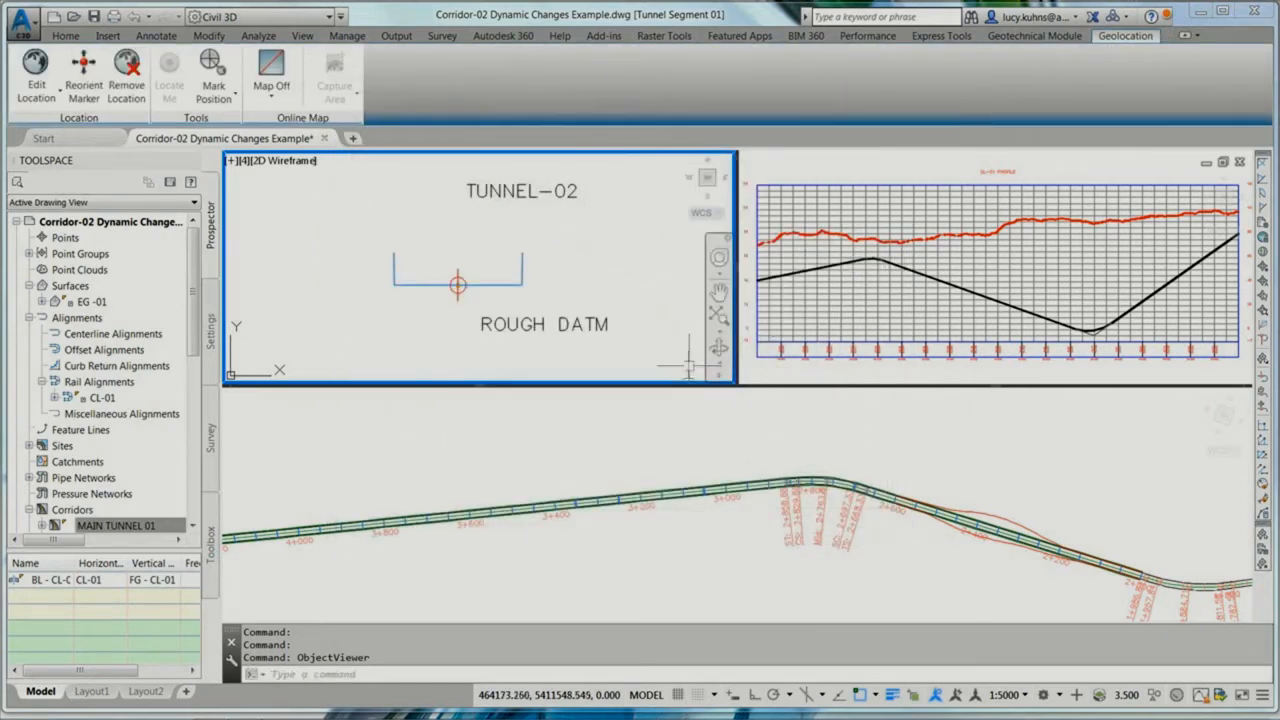
Step: Restore saved view 6 in the plan viewport to examine the red widening polylines between stations 2+200 and 2+600
{"action": "left_click", "coordinate": [737, 437]}
{"action": "type", "text": "6"}
{"action": "key", "text": "Return"}
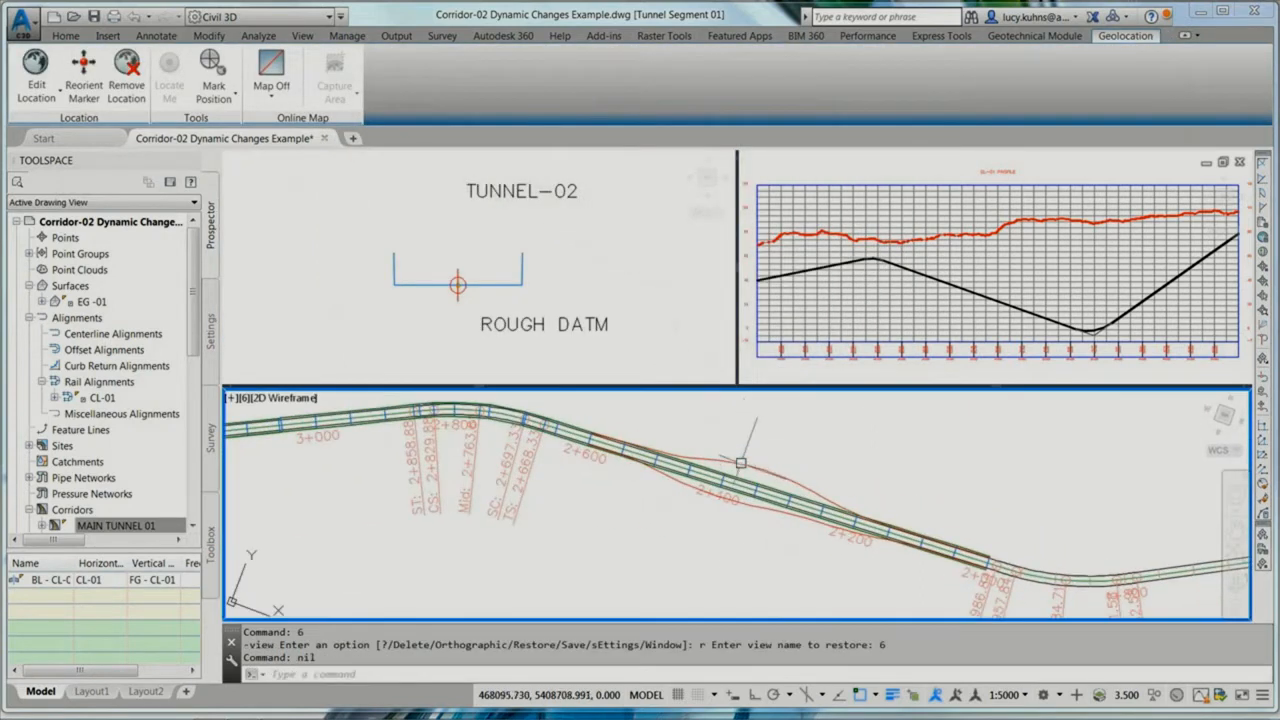
{"action": "left_click_drag", "start_coordinate": [870, 449], "coordinate": [800, 473]}
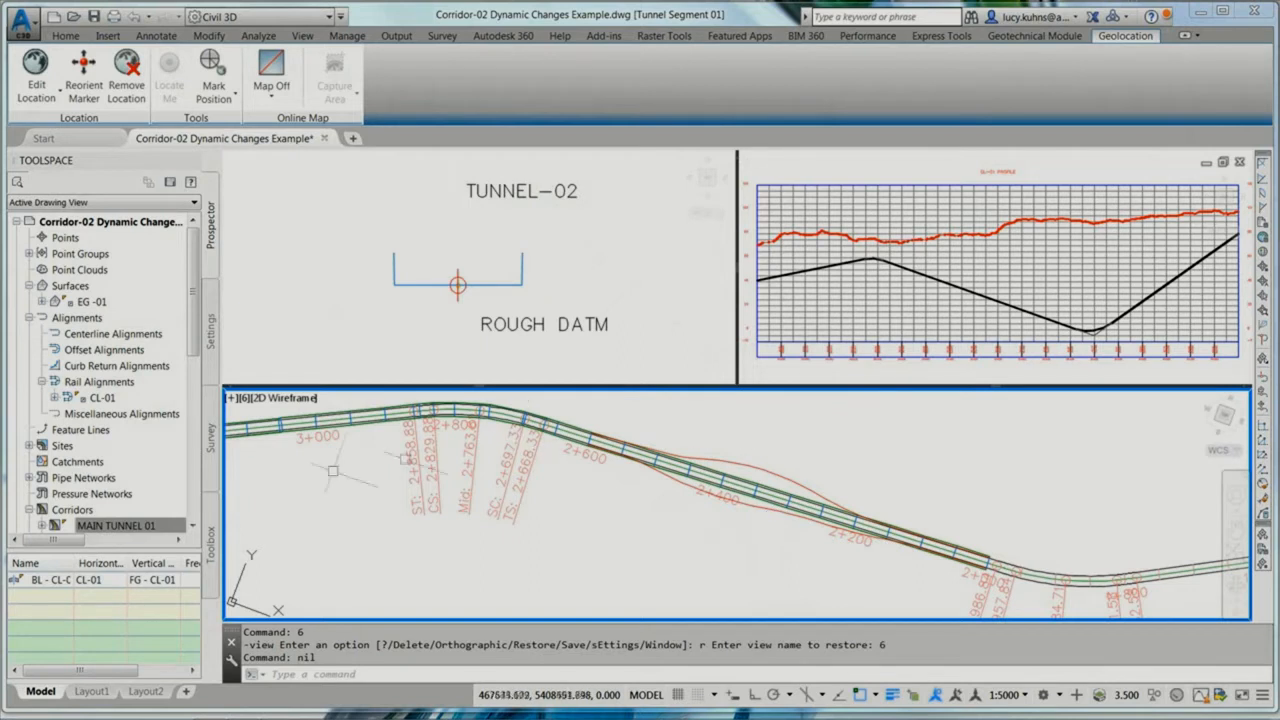
Step: Set the right and left offset targets of corridor MAIN TUNNEL 01 to the red widening polylines and rebuild the corridor
{"action": "right_click", "coordinate": [143, 527]}
{"action": "left_click", "coordinate": [190, 536]}
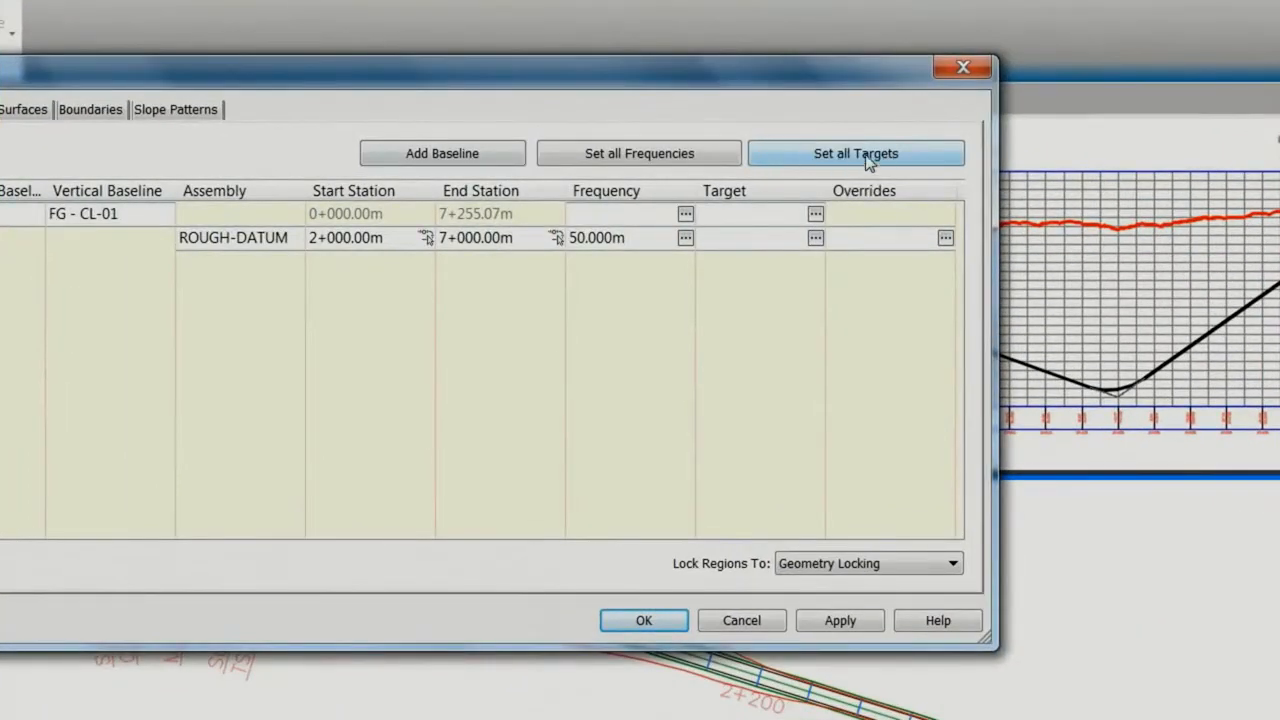
{"action": "left_click", "coordinate": [845, 160]}
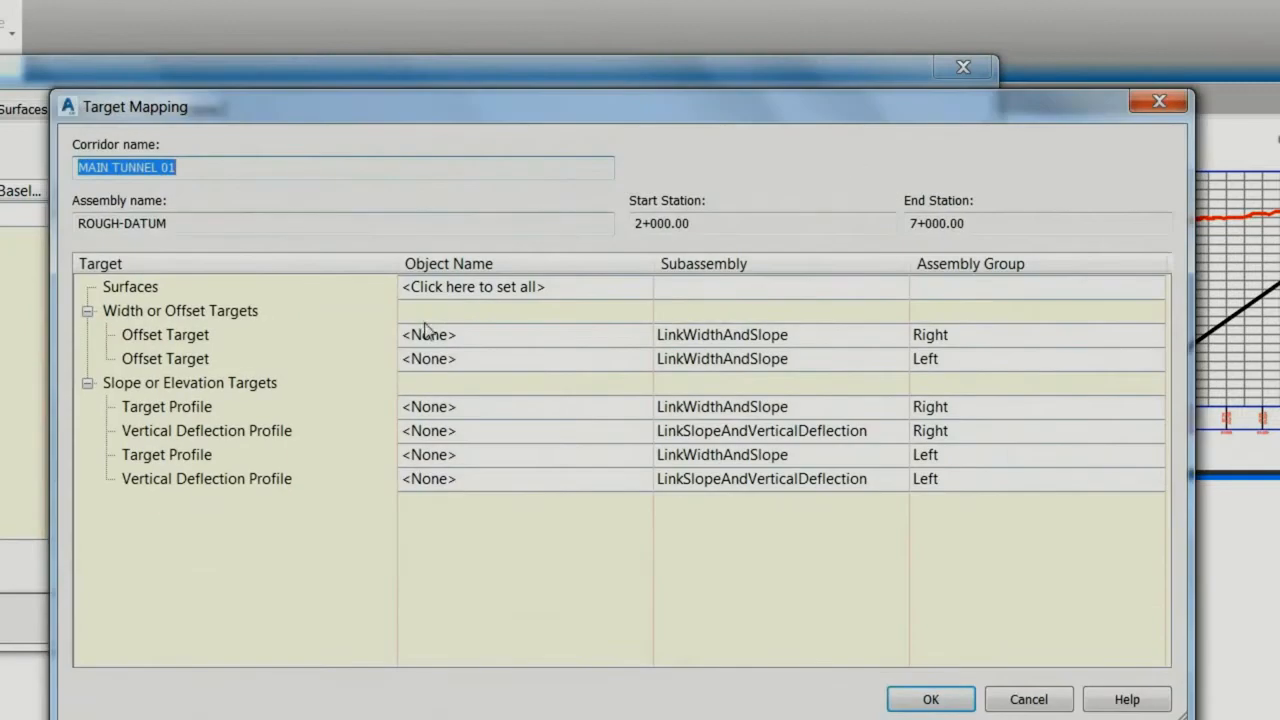
{"action": "left_click", "coordinate": [515, 334]}
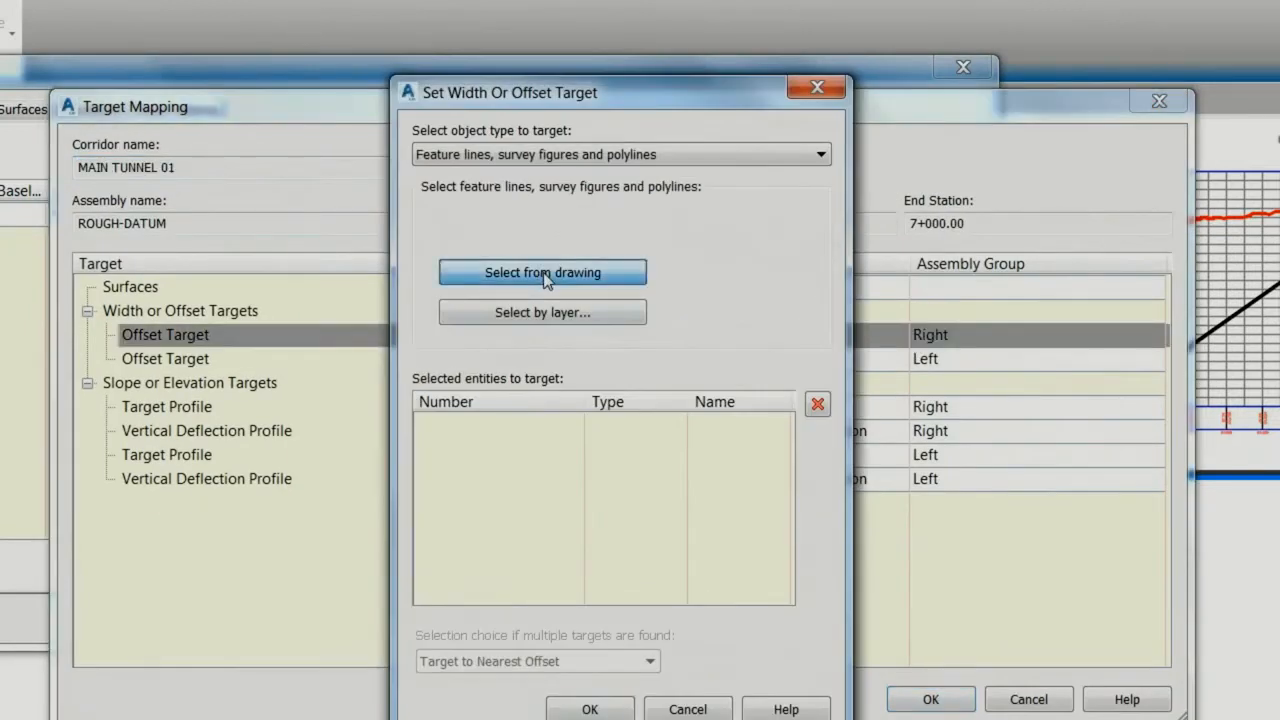
{"action": "left_click", "coordinate": [543, 272]}
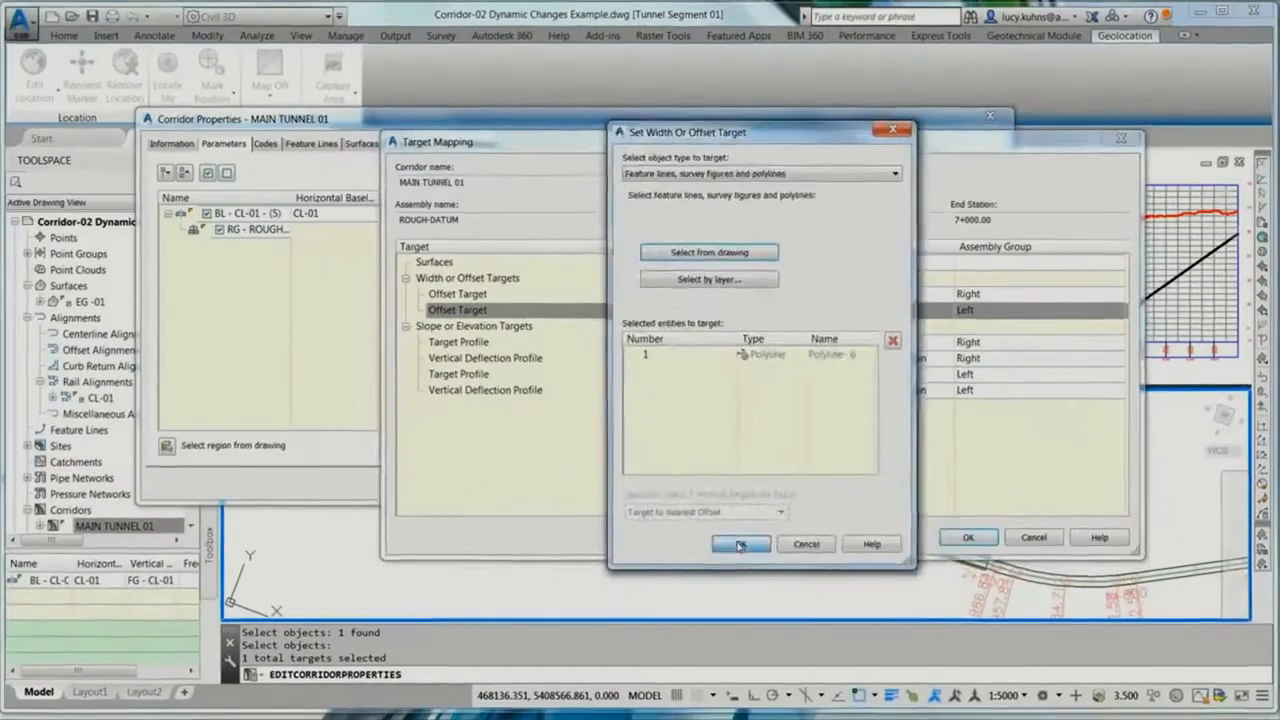
{"action": "left_click", "coordinate": [590, 709]}
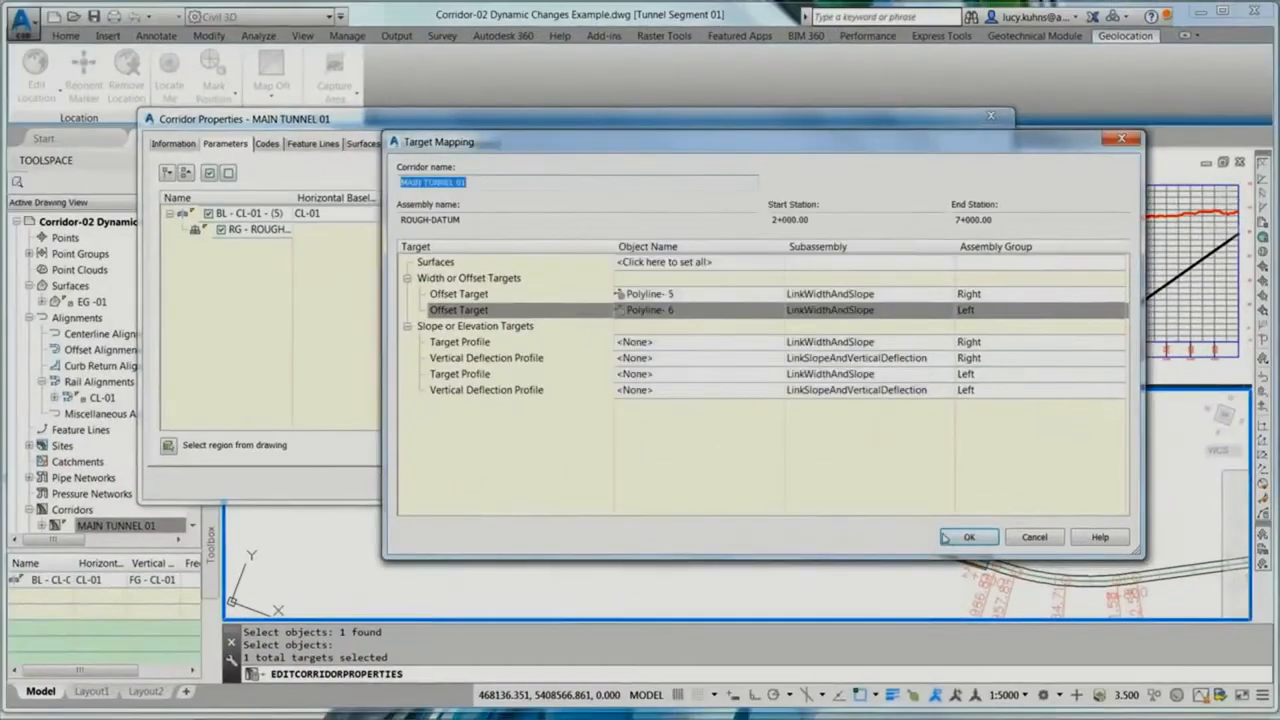
{"action": "left_click", "coordinate": [946, 538]}
{"action": "left_click", "coordinate": [777, 484]}
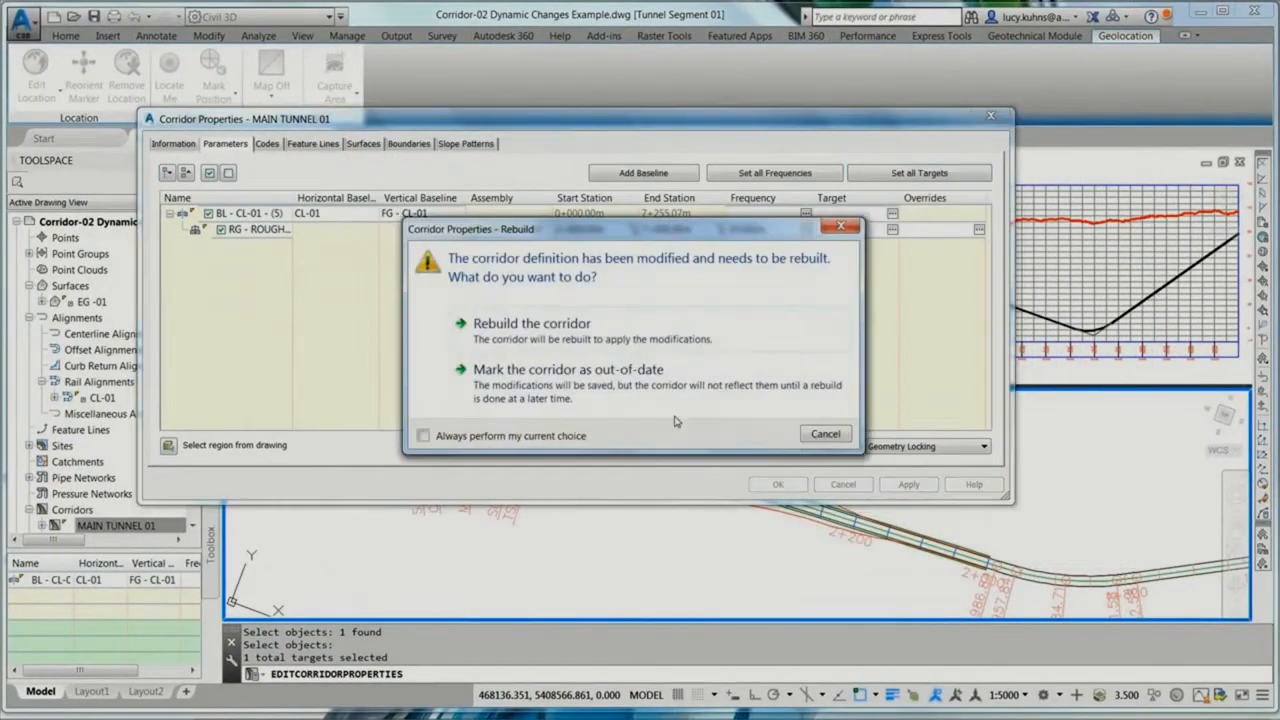
{"action": "left_click", "coordinate": [540, 328]}
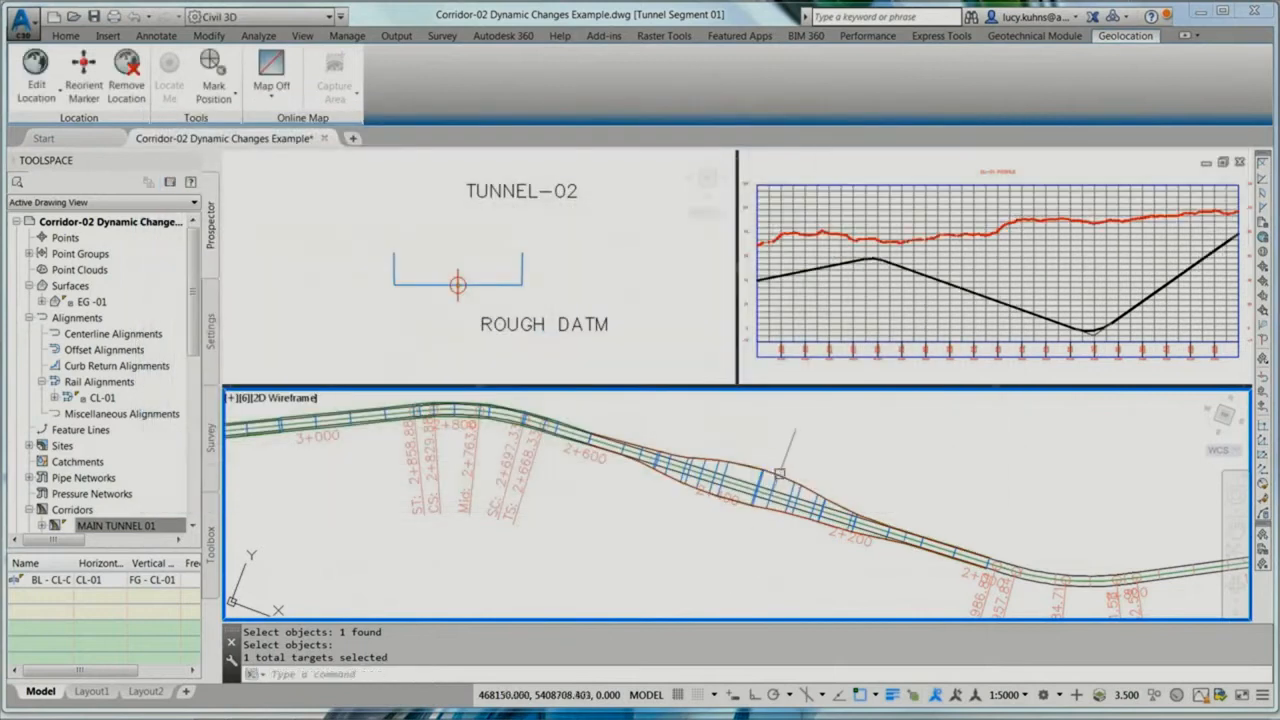
Step: Inspect the widened part of corridor MAIN TUNNEL 01 in 3D with the Object Viewer
{"action": "left_click", "coordinate": [770, 478]}
{"action": "right_click", "coordinate": [764, 476]}
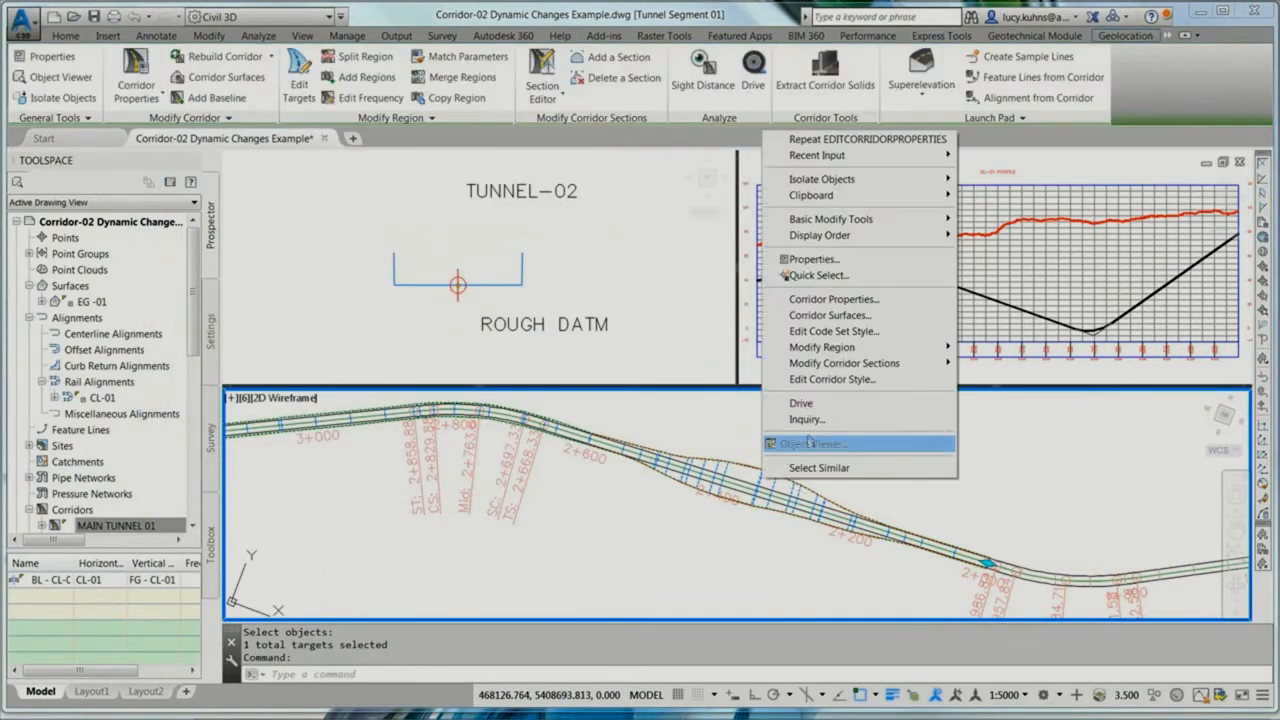
{"action": "left_click", "coordinate": [810, 442]}
{"action": "left_click_drag", "start_coordinate": [448, 268], "coordinate": [571, 306]}
{"action": "scroll", "coordinate": [586, 315], "scroll_direction": "up", "scroll_amount": 4}
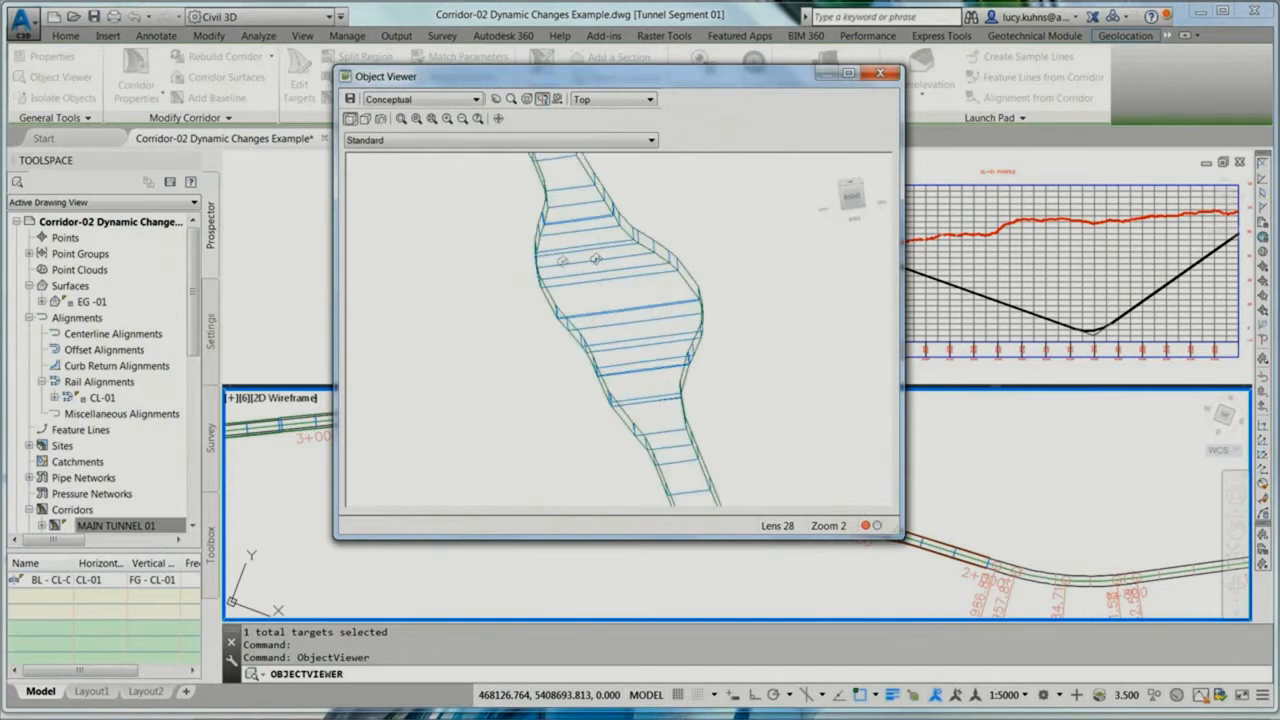
{"action": "left_click", "coordinate": [881, 73]}
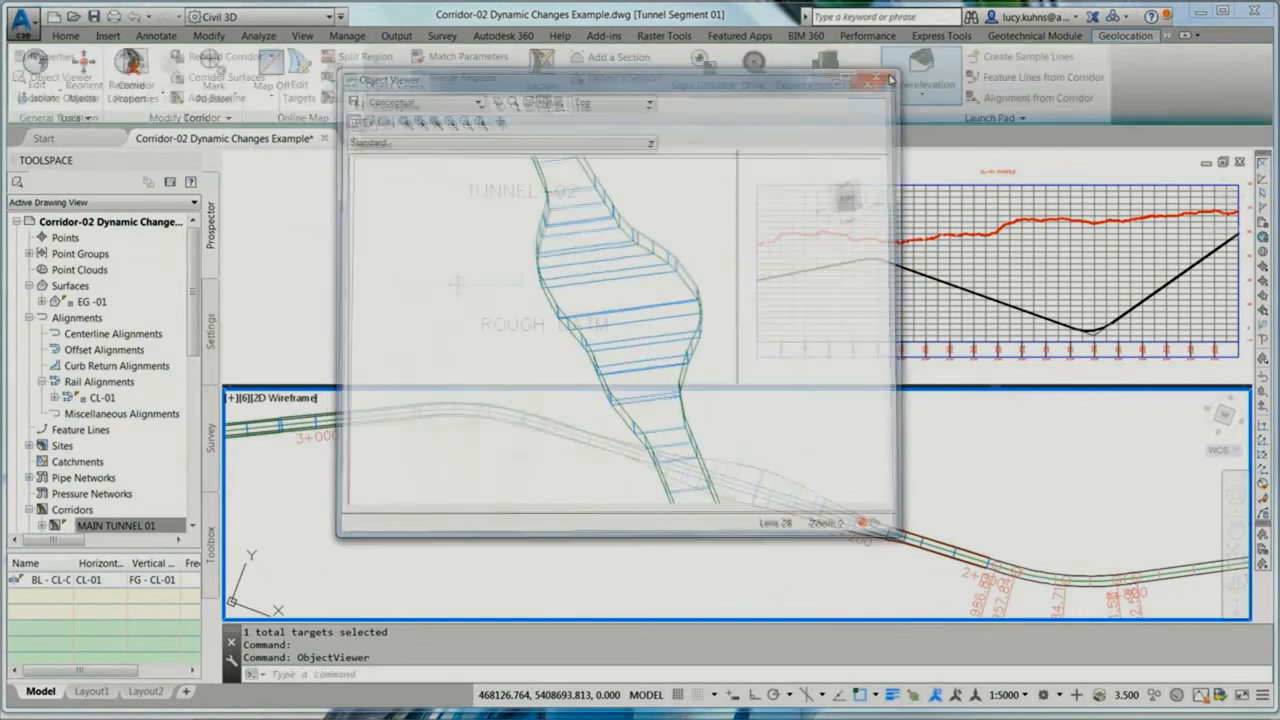
Step: Open corridor MAIN TUNNEL 01 in the Section Editor and zoom to an offset and elevation at station 2+200.00
{"action": "right_click", "coordinate": [116, 525]}
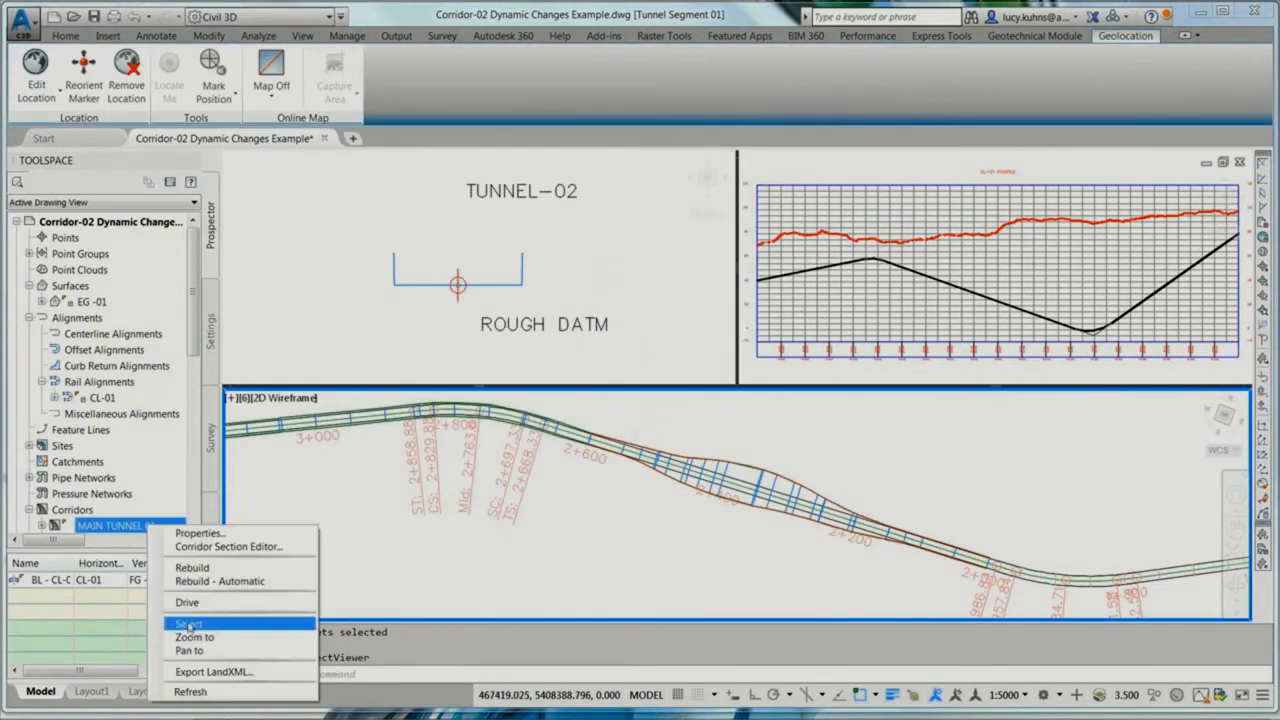
{"action": "left_click", "coordinate": [230, 627]}
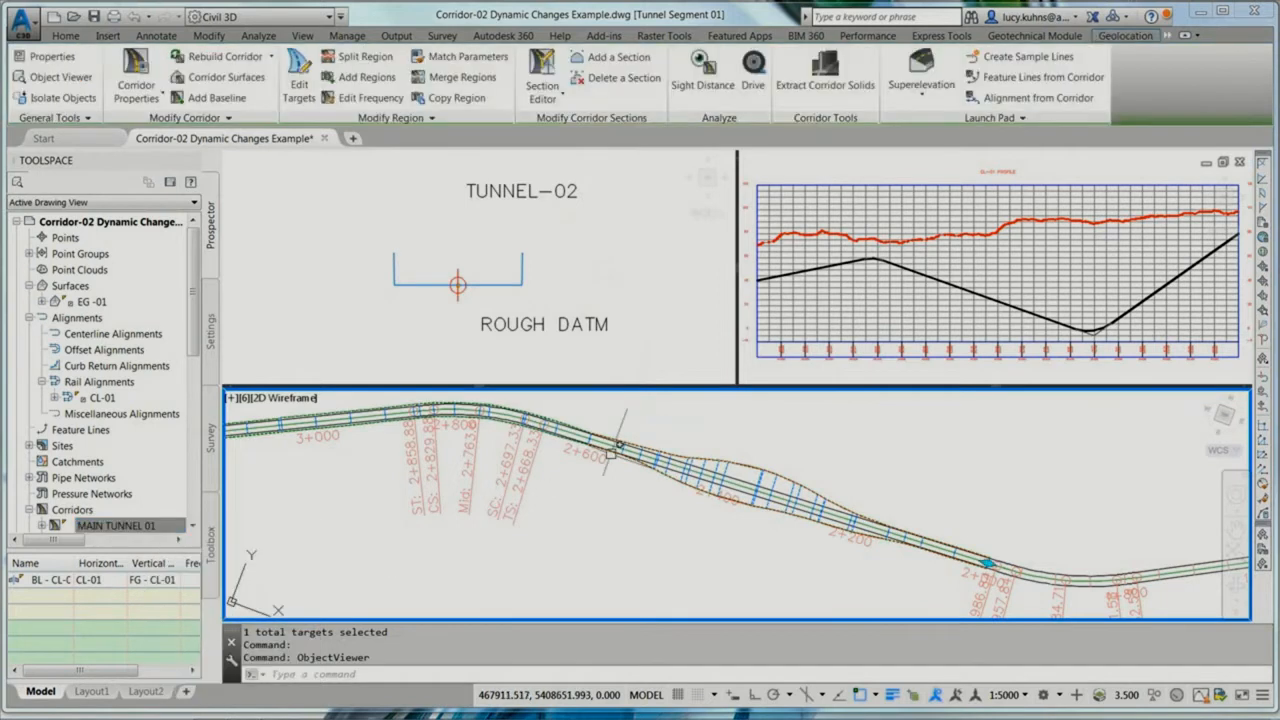
{"action": "left_click", "coordinate": [542, 75]}
{"action": "left_click", "coordinate": [668, 271]}
{"action": "scroll", "coordinate": [668, 271], "scroll_direction": "down", "scroll_amount": 2}
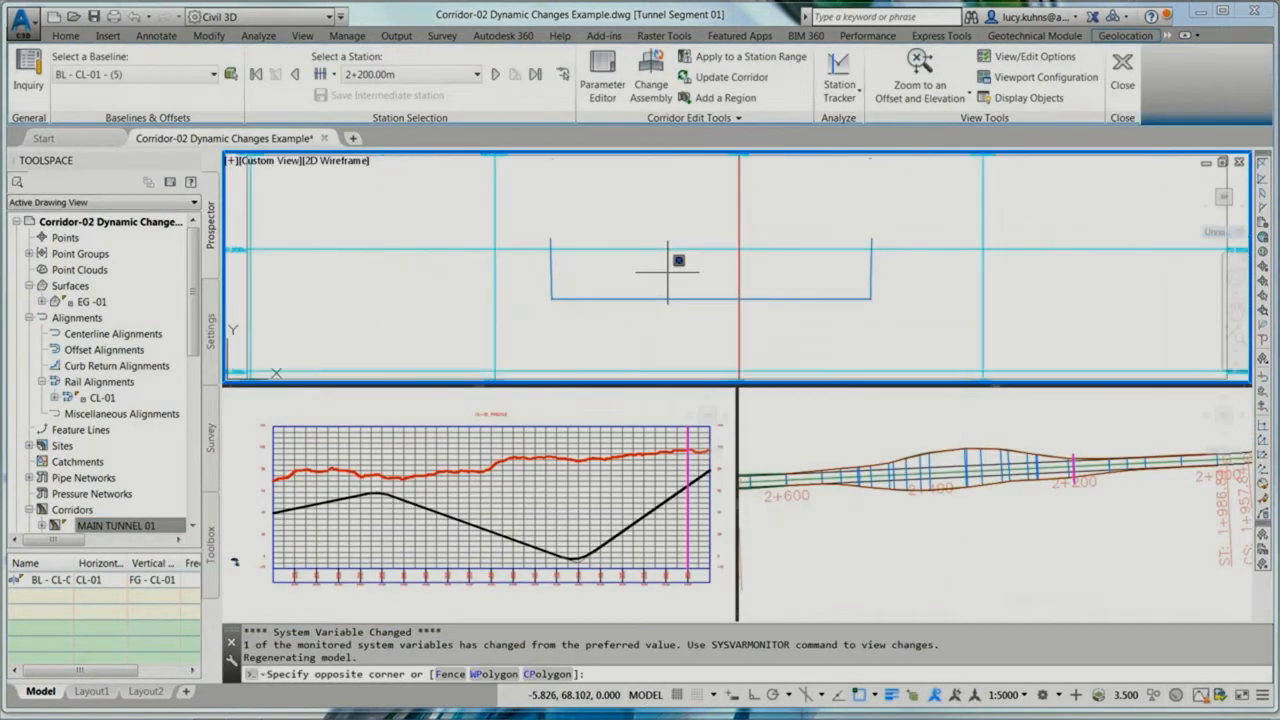
{"action": "middle_click_drag", "start_coordinate": [668, 272], "coordinate": [643, 275]}
{"action": "scroll", "coordinate": [679, 246], "scroll_direction": "down", "scroll_amount": 2}
{"action": "left_click", "coordinate": [920, 76]}
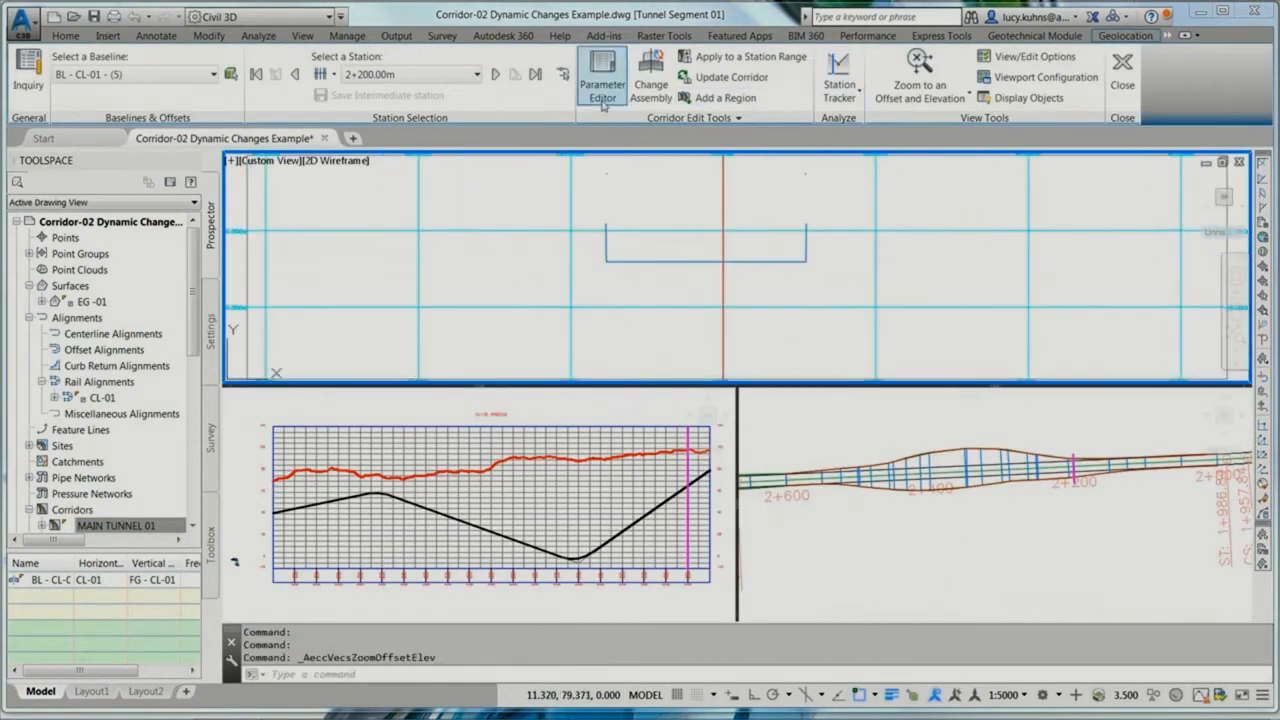
Step: Advance the section view station by station to 2+347.90 to examine how the rough datum follows the widening
{"action": "left_click", "coordinate": [497, 76]}
{"action": "left_click", "coordinate": [497, 76]}
{"action": "left_click", "coordinate": [497, 76]}
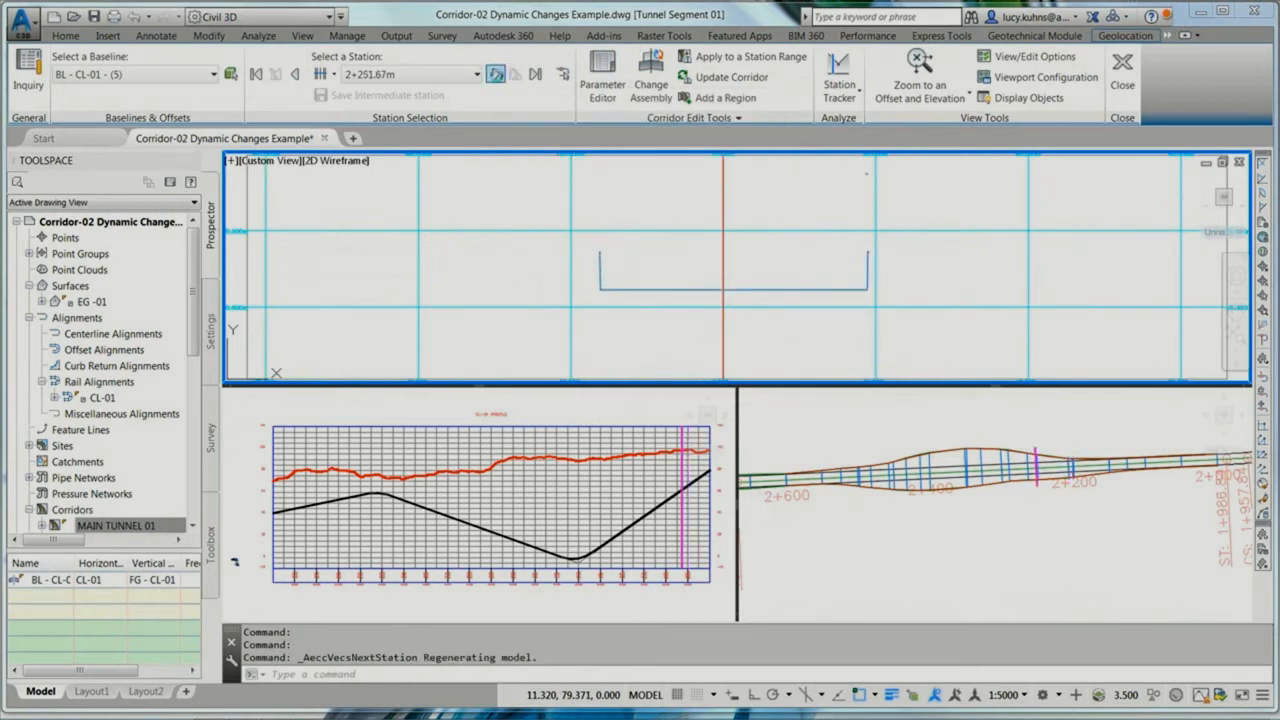
{"action": "left_click", "coordinate": [497, 76]}
{"action": "left_click", "coordinate": [497, 76]}
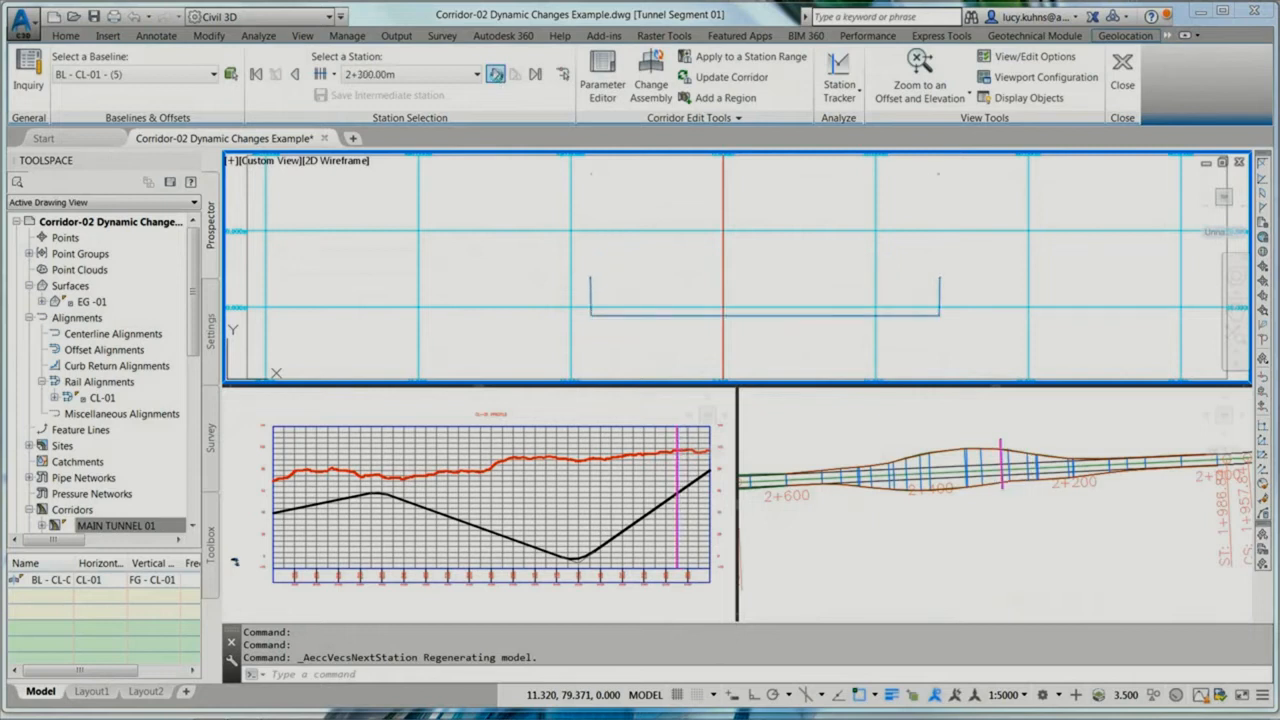
{"action": "left_click", "coordinate": [497, 76]}
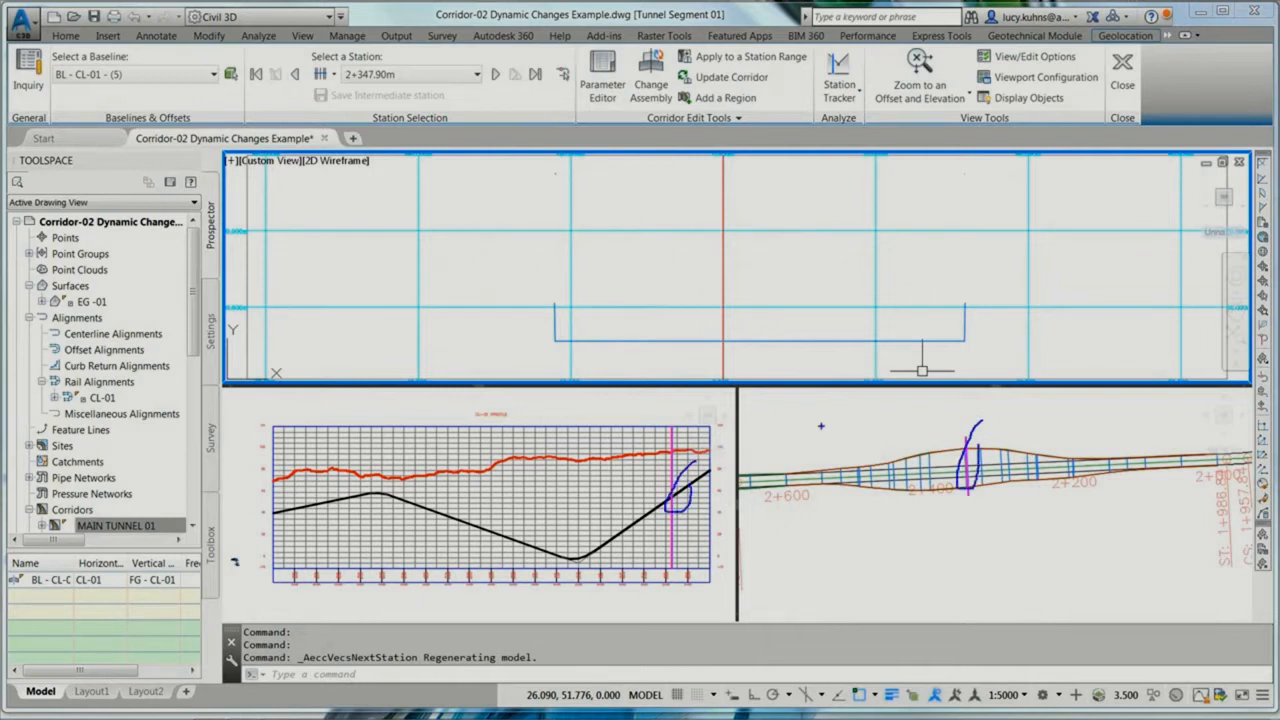
Step: Show the whole section with the ground surface and advance through the stations beyond 2+347.90
{"action": "left_click", "coordinate": [852, 262]}
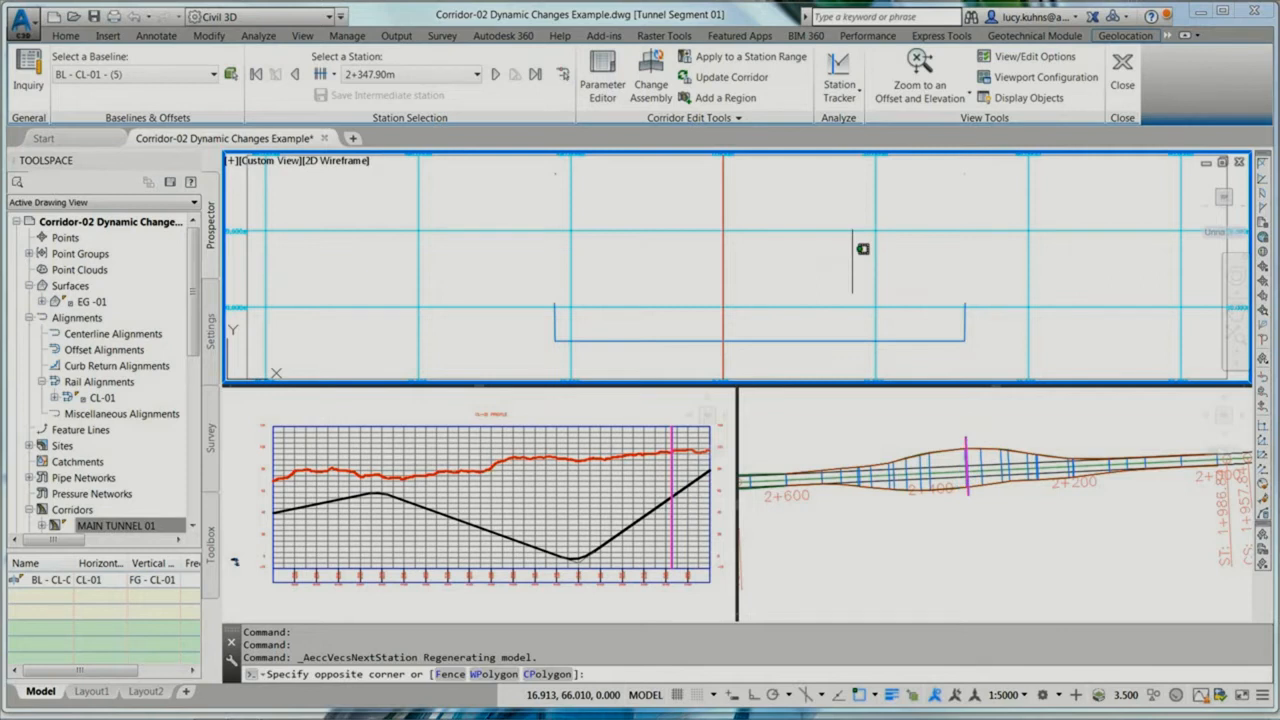
{"action": "scroll", "coordinate": [862, 249], "scroll_direction": "down", "scroll_amount": 5}
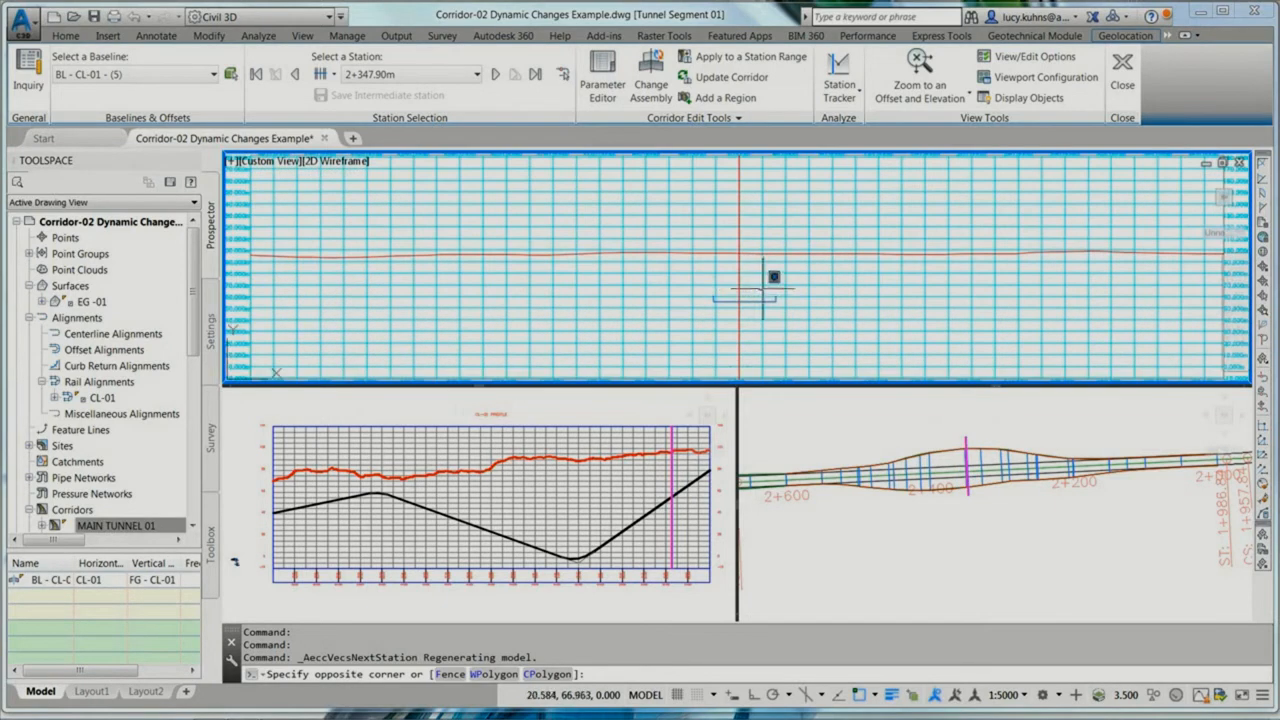
{"action": "left_click", "coordinate": [919, 70]}
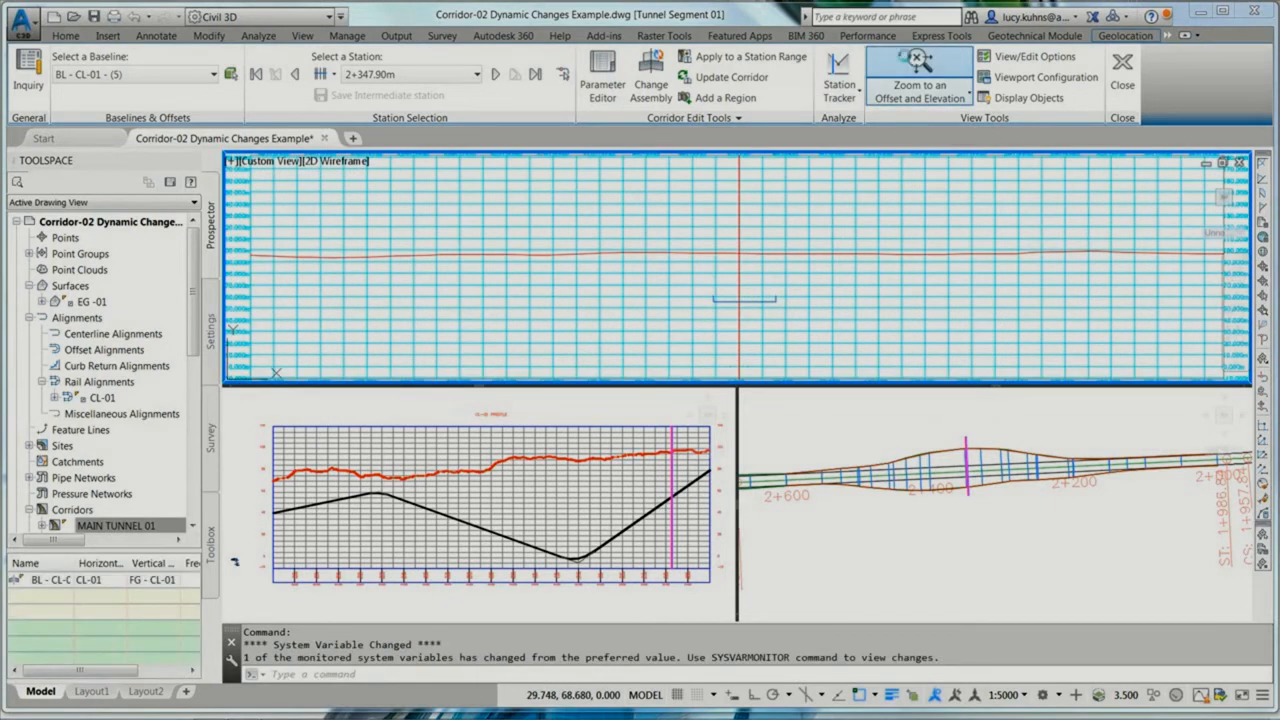
{"action": "left_click", "coordinate": [494, 75]}
{"action": "left_click", "coordinate": [494, 75]}
{"action": "left_click", "coordinate": [494, 75]}
{"action": "left_click", "coordinate": [494, 75]}
{"action": "left_click", "coordinate": [494, 75]}
{"action": "left_click", "coordinate": [494, 75]}
Step: Step the section view back through the widening to station 2+251.67 and leave the Section Editor
{"action": "left_click", "coordinate": [296, 75]}
{"action": "left_click", "coordinate": [296, 75]}
{"action": "left_click", "coordinate": [296, 75]}
{"action": "left_click", "coordinate": [298, 79]}
{"action": "left_click", "coordinate": [298, 79]}
{"action": "left_click", "coordinate": [298, 79]}
{"action": "left_click", "coordinate": [300, 80]}
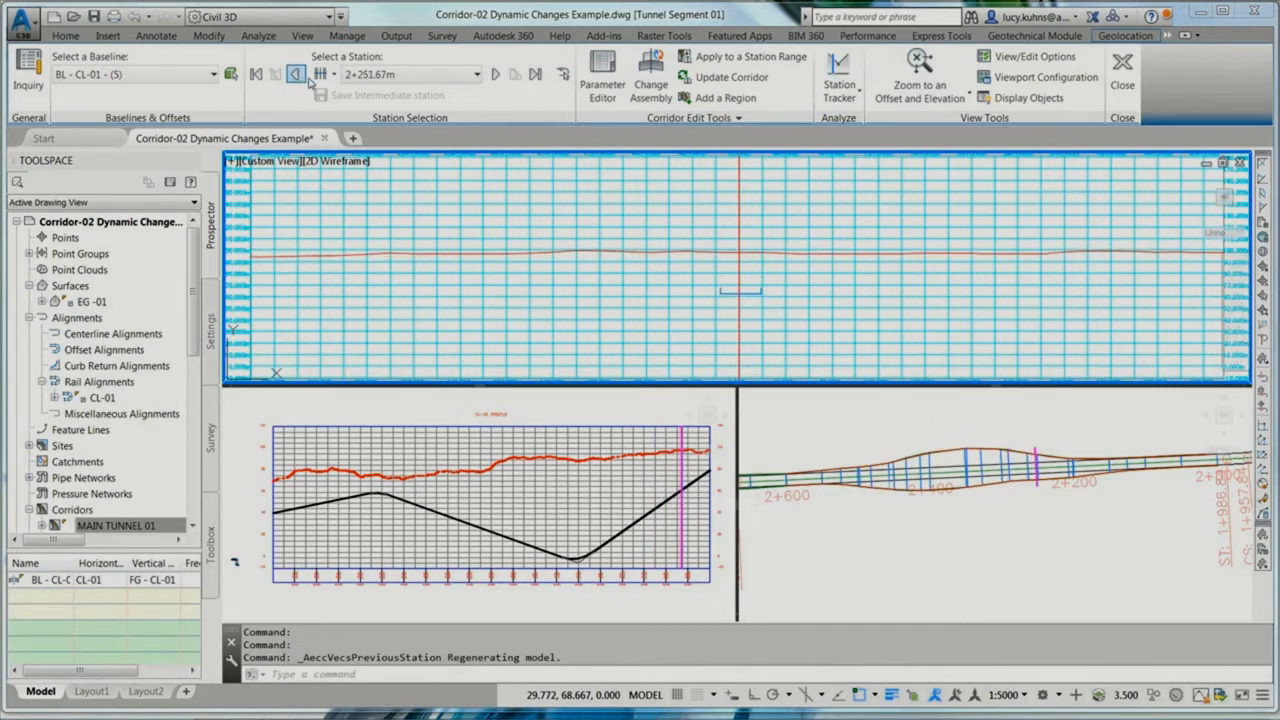
{"action": "left_click", "coordinate": [1119, 70]}
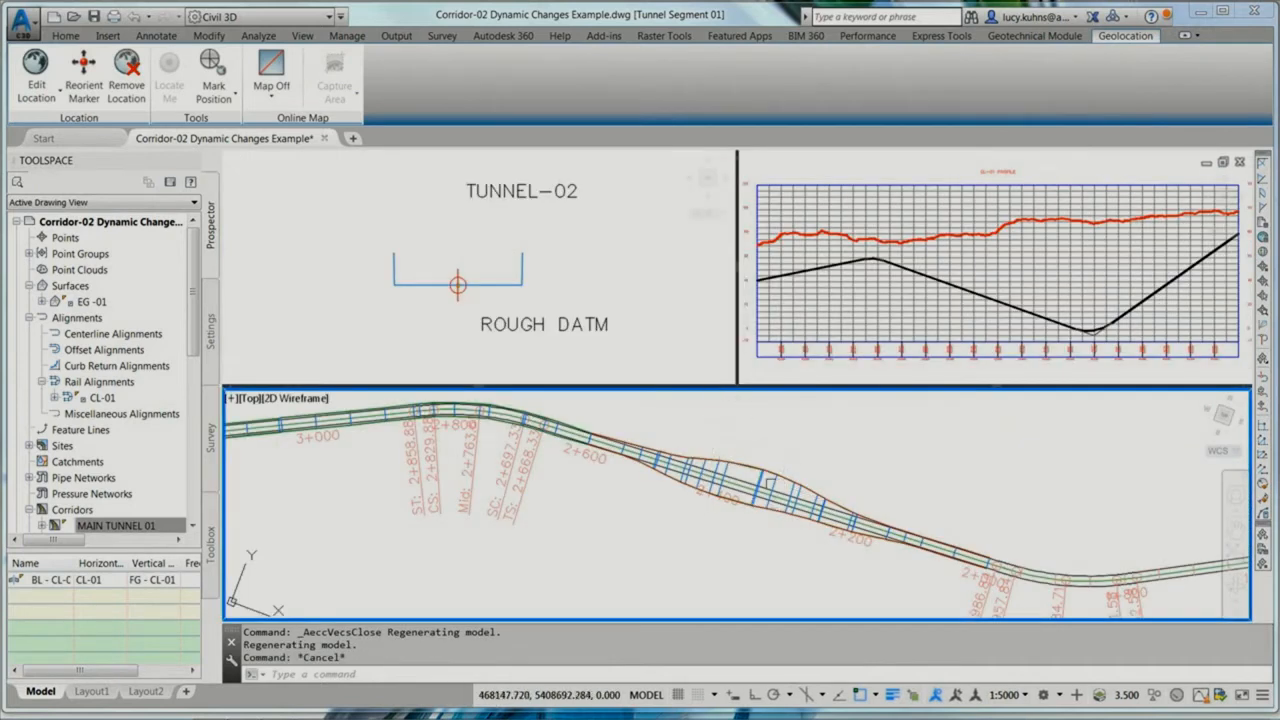
Step: Set the assembly frequency of MAIN TUNNEL 01 to 5 m along tangents, horizontal curves and vertical curves, and rebuild the corridor
{"action": "right_click", "coordinate": [137, 527]}
{"action": "left_click", "coordinate": [168, 532]}
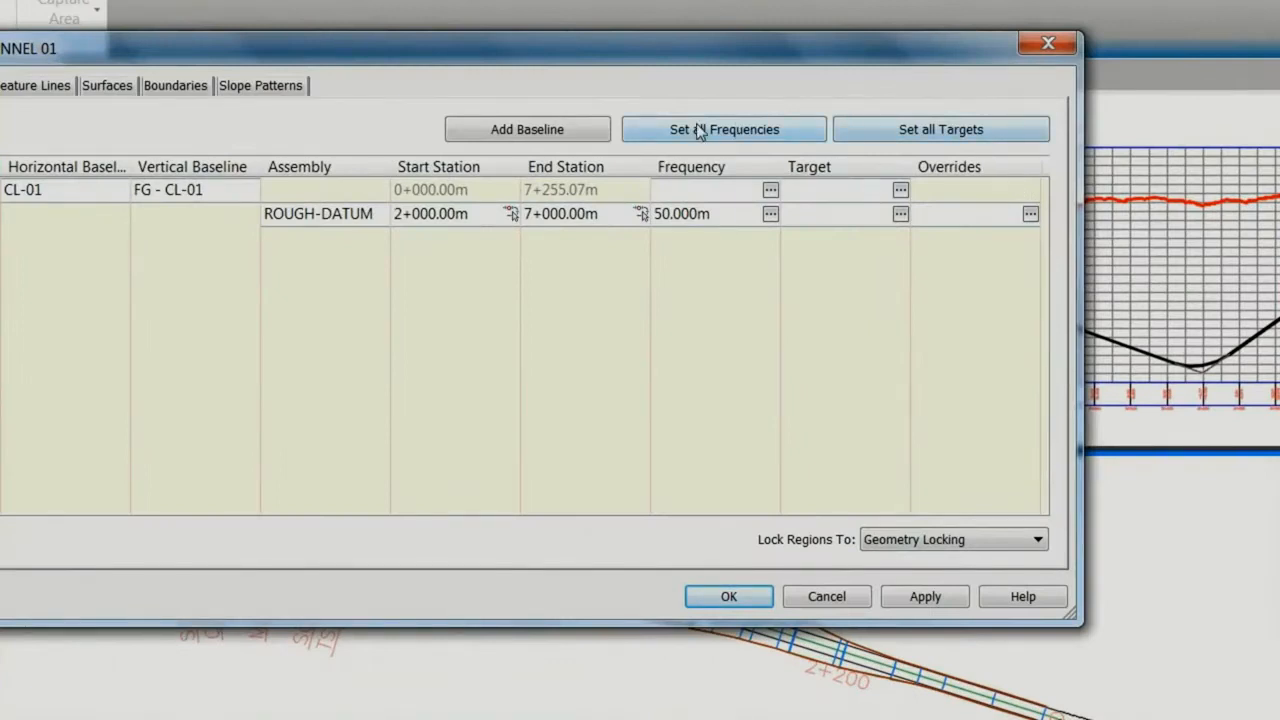
{"action": "left_click", "coordinate": [728, 137]}
{"action": "left_click", "coordinate": [645, 133]}
{"action": "type", "text": "5"}
{"action": "left_click", "coordinate": [626, 291]}
{"action": "type", "text": "5"}
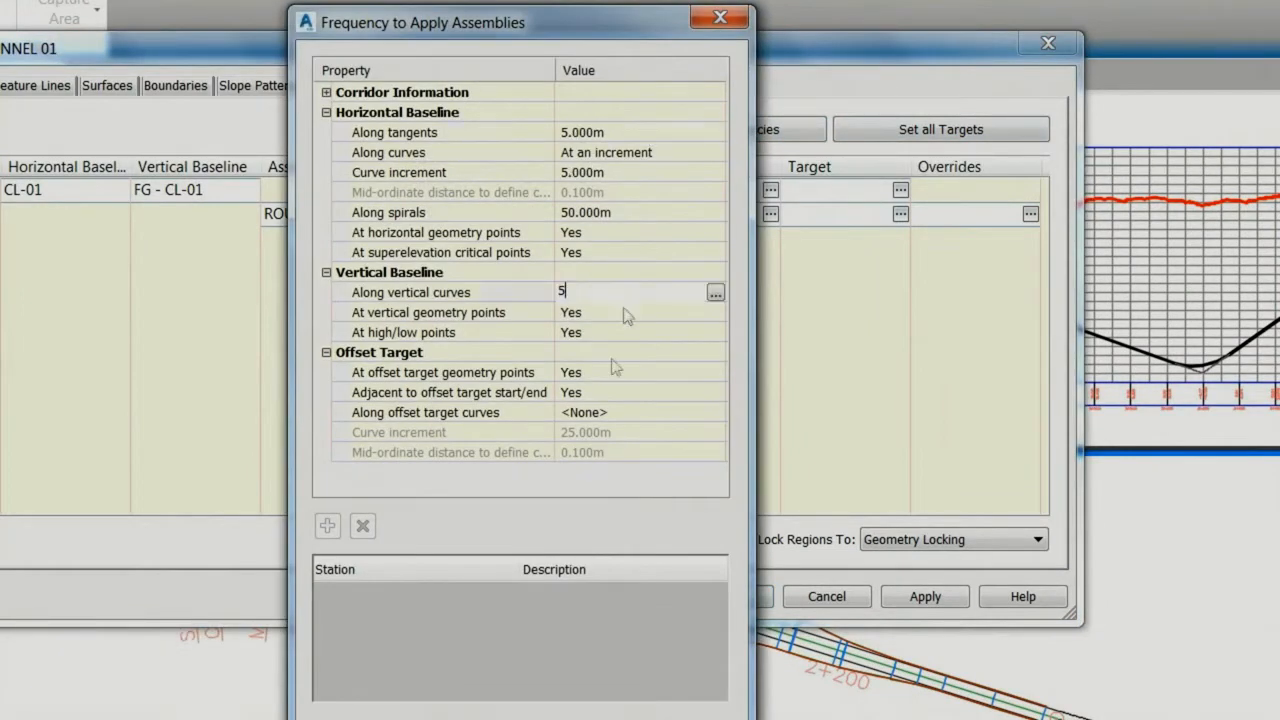
{"action": "left_click", "coordinate": [489, 719]}
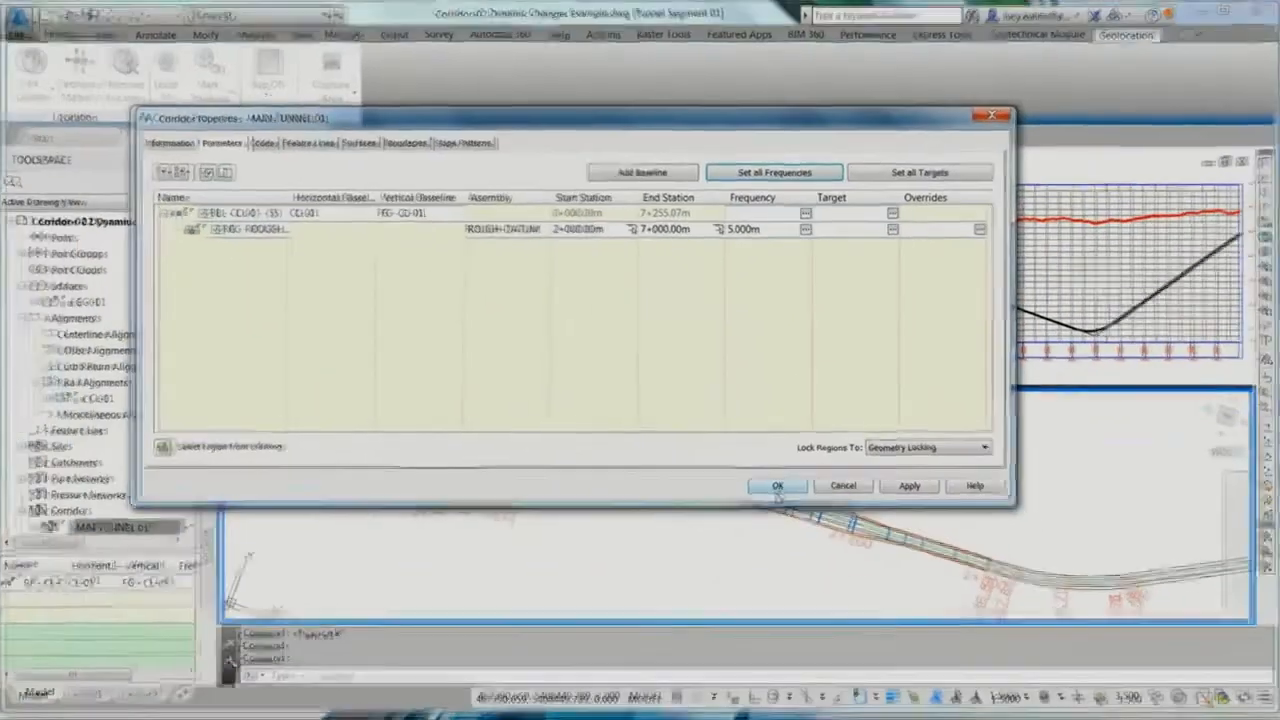
{"action": "left_click", "coordinate": [732, 597]}
{"action": "left_click", "coordinate": [571, 323]}
Step: Inspect the denser corridor sections around the widening in 3D with the Object Viewer
{"action": "right_click", "coordinate": [750, 450]}
{"action": "left_click", "coordinate": [768, 444]}
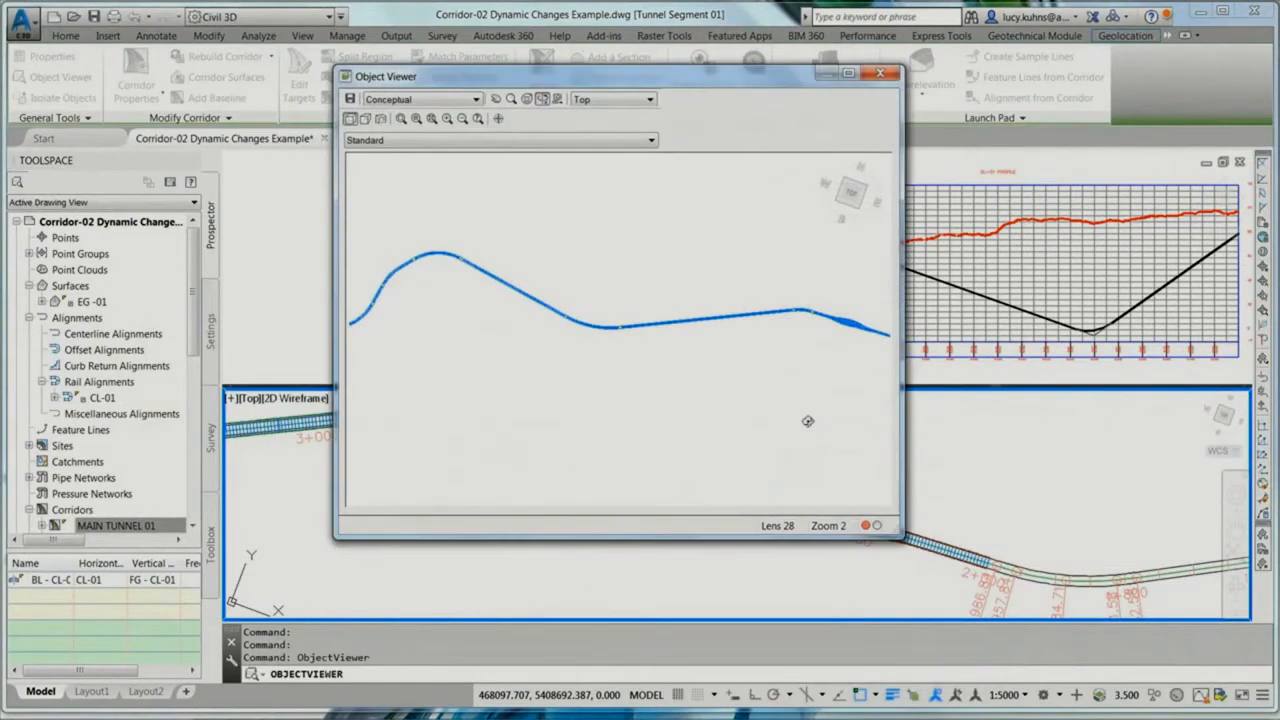
{"action": "left_click_drag", "start_coordinate": [847, 310], "coordinate": [498, 237]}
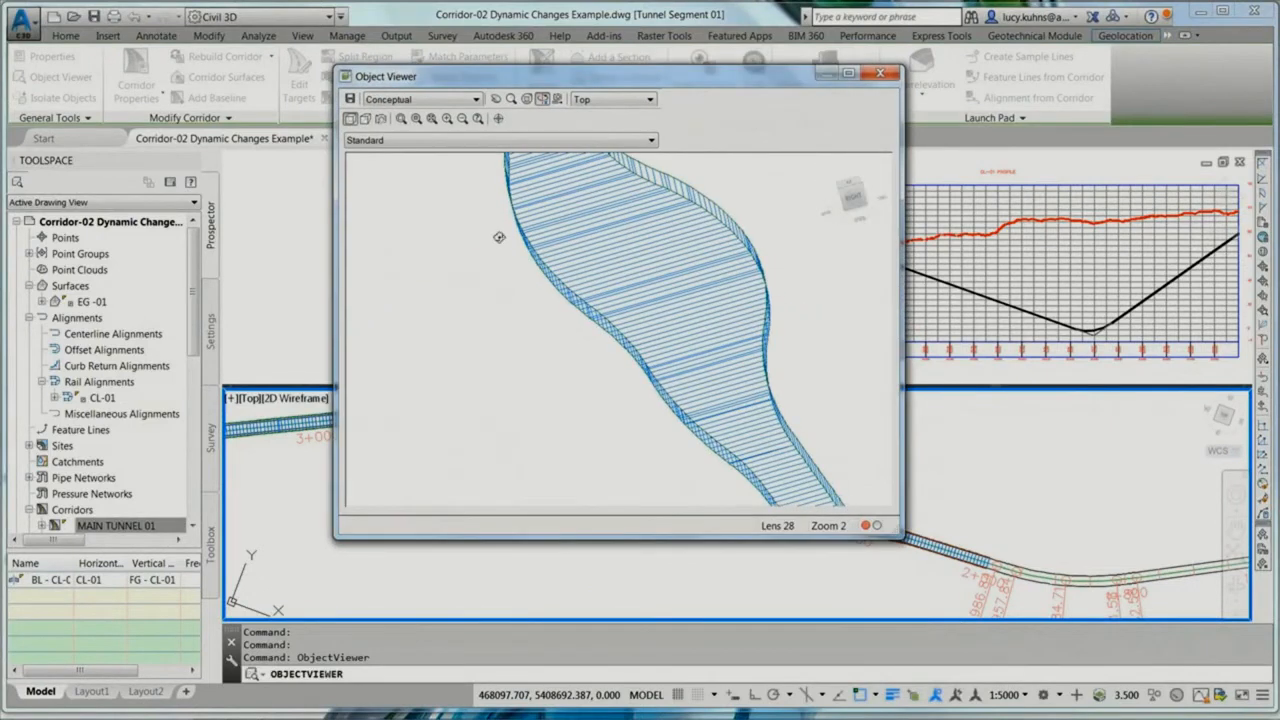
{"action": "left_click", "coordinate": [880, 74]}
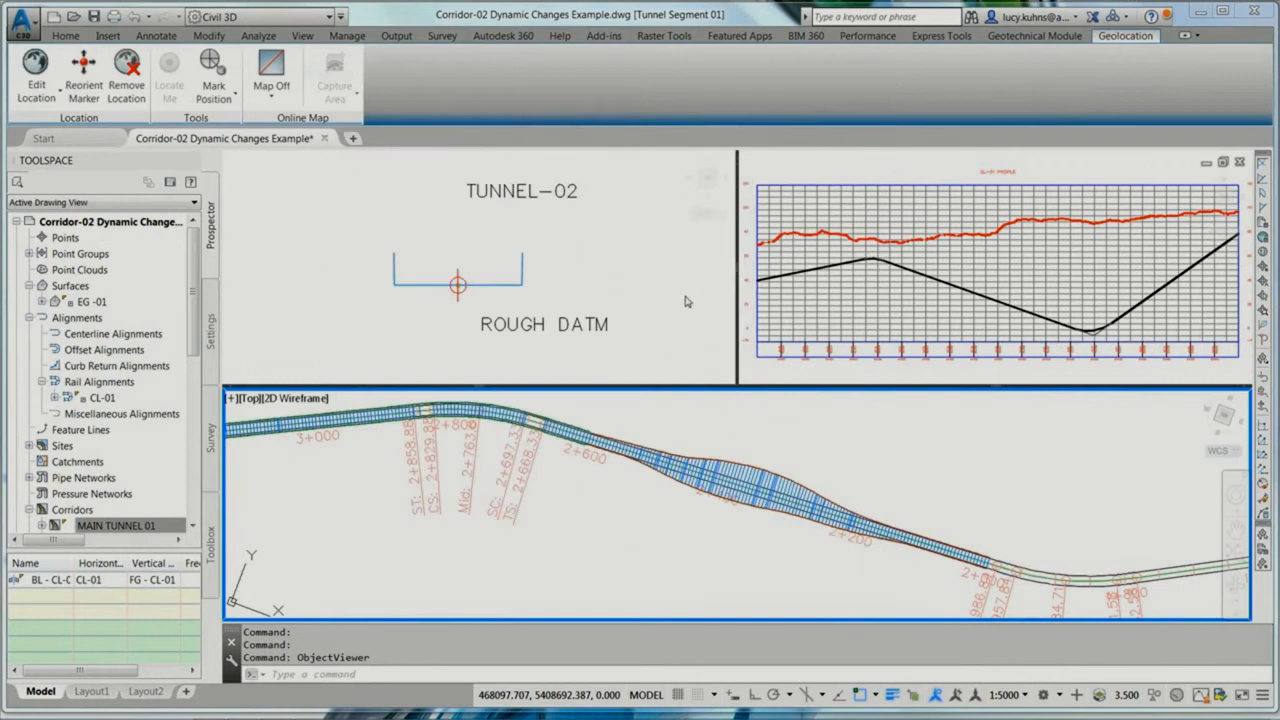
Step: Assign the TUNNEL-03 assembly to the region of corridor MAIN TUNNEL 01
{"action": "left_click", "coordinate": [580, 325]}
{"action": "scroll", "coordinate": [568, 330], "scroll_direction": "down", "scroll_amount": 4}
{"action": "scroll", "coordinate": [514, 243], "scroll_direction": "up", "scroll_amount": 6}
{"action": "scroll", "coordinate": [514, 240], "scroll_direction": "up", "scroll_amount": 3}
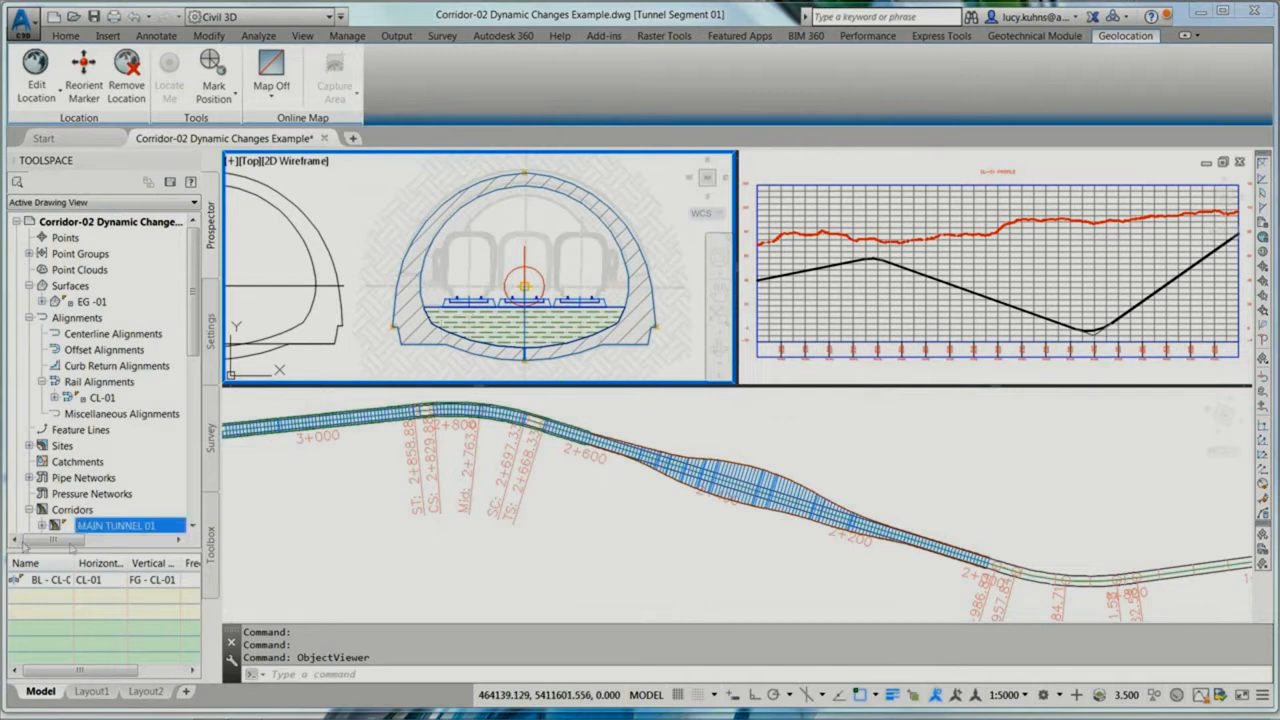
{"action": "right_click", "coordinate": [118, 530]}
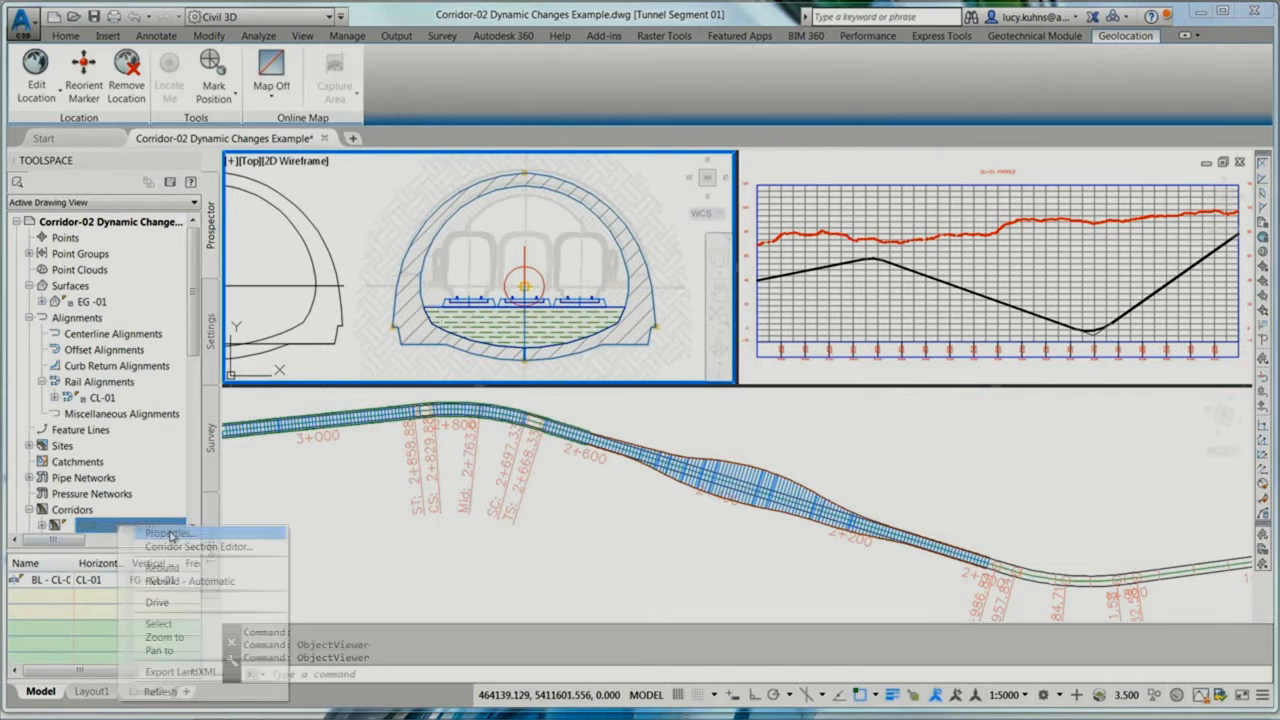
{"action": "left_click", "coordinate": [160, 532]}
{"action": "left_click", "coordinate": [543, 230]}
{"action": "left_click", "coordinate": [575, 332]}
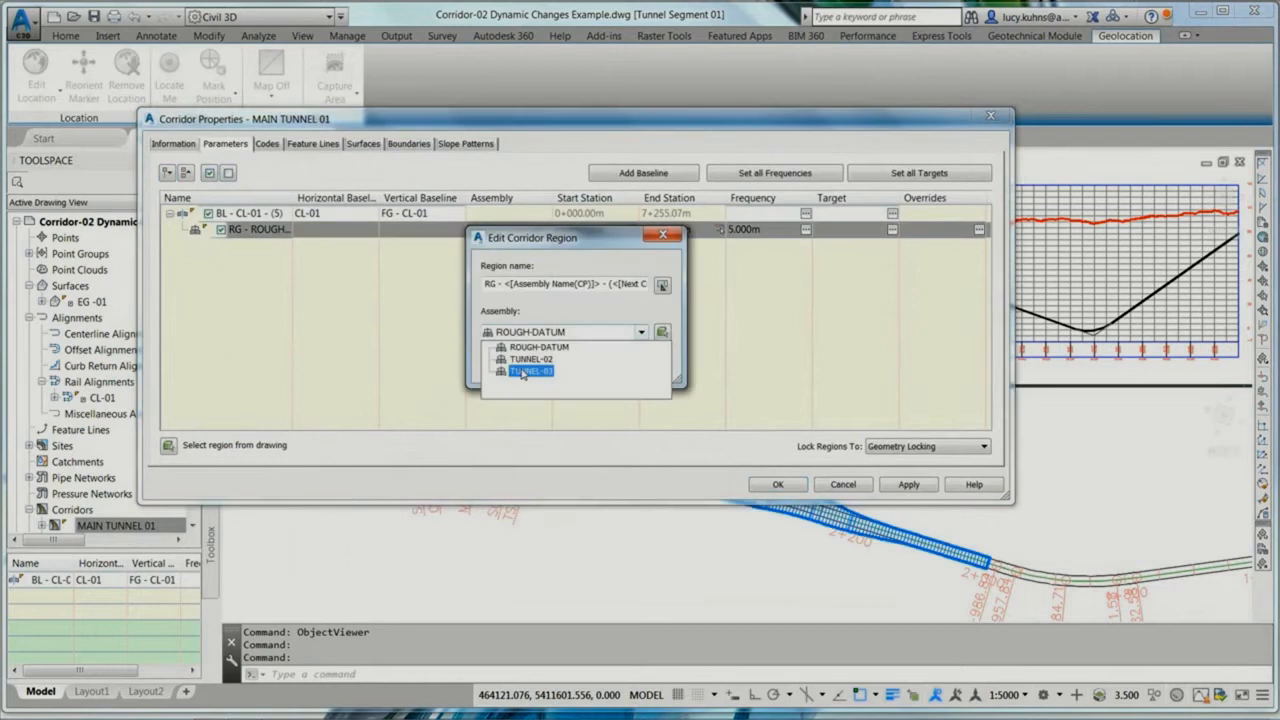
{"action": "left_click", "coordinate": [524, 372]}
{"action": "left_click", "coordinate": [510, 365]}
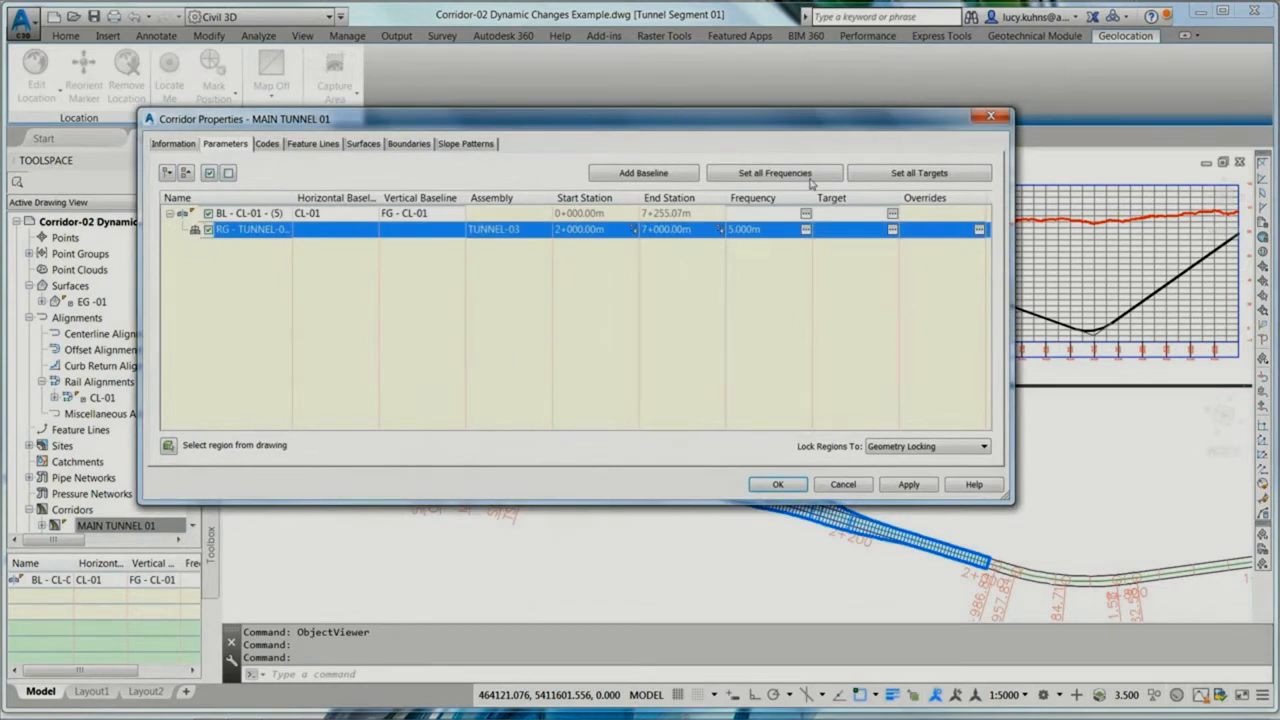
Step: Set the corridor's assembly frequency along tangents to 50 m and rebuild the corridor
{"action": "left_click", "coordinate": [774, 173]}
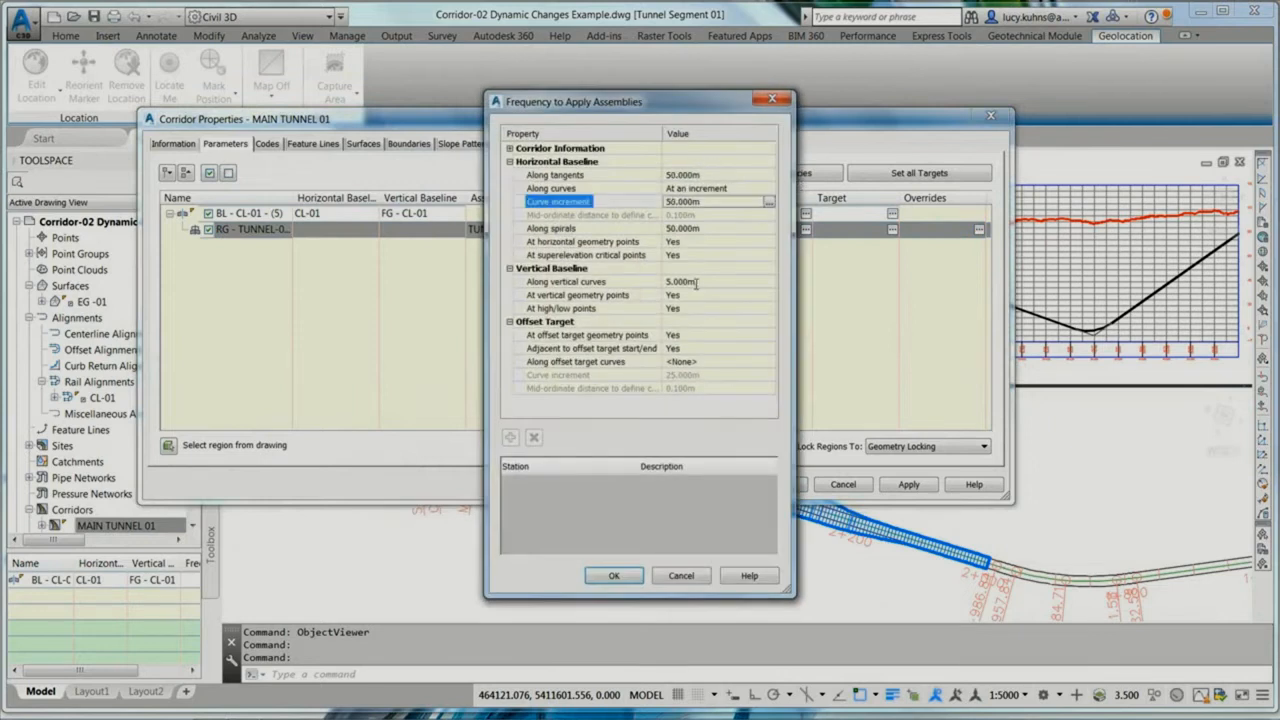
{"action": "left_click", "coordinate": [696, 283]}
{"action": "type", "text": "50"}
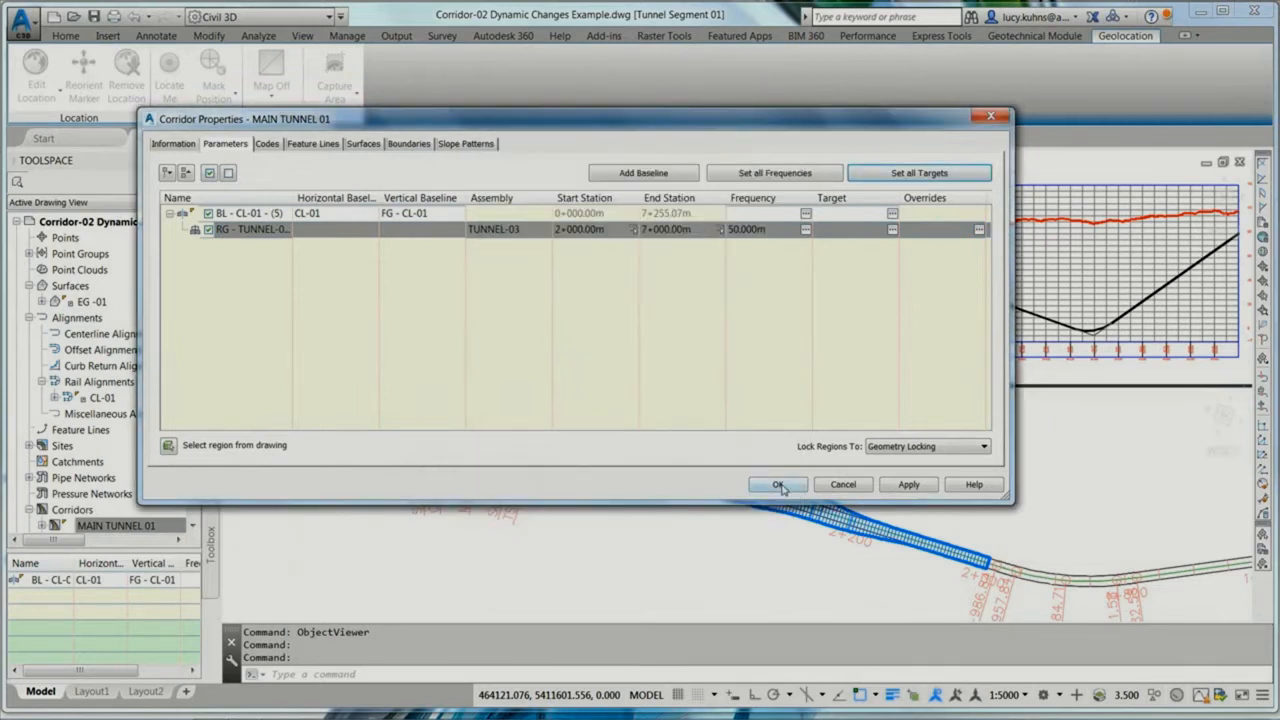
{"action": "left_click", "coordinate": [778, 485]}
{"action": "left_click", "coordinate": [553, 336]}
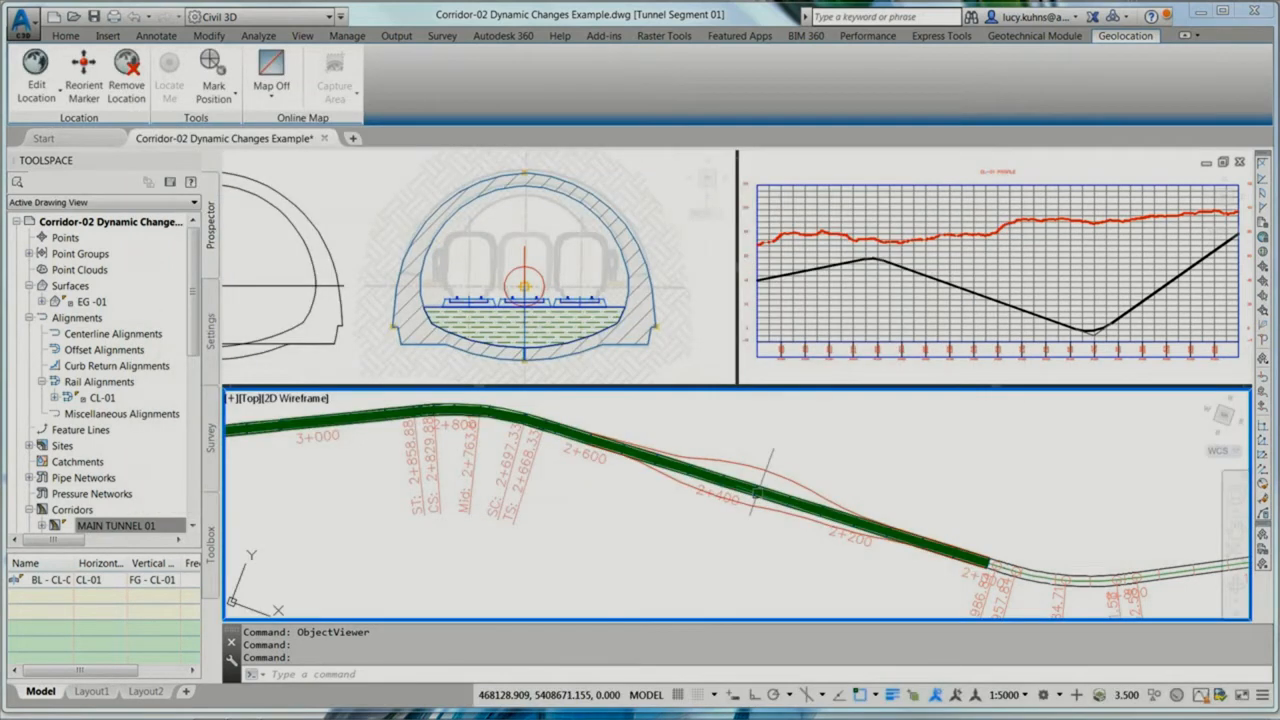
Step: Select corridor MAIN TUNNEL 01 and inspect its tunnel lining geometry in 3D with the Object Viewer
{"action": "right_click", "coordinate": [140, 525]}
{"action": "left_click", "coordinate": [200, 626]}
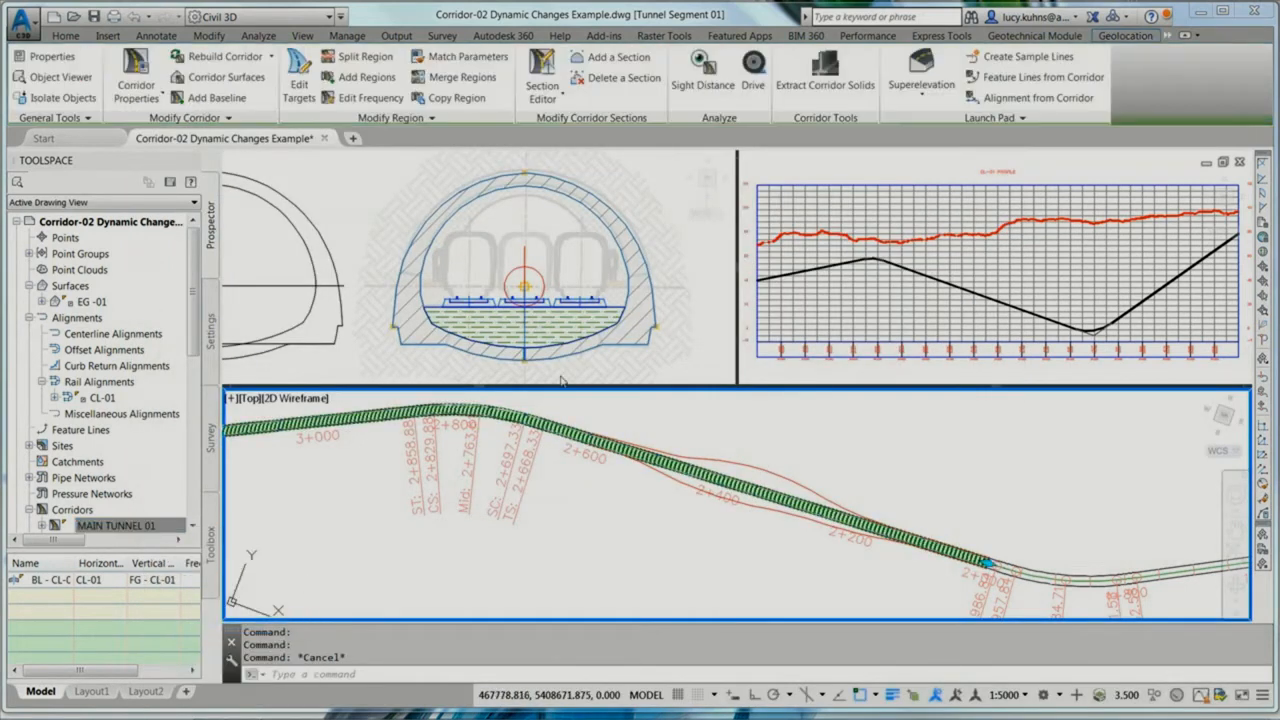
{"action": "right_click", "coordinate": [658, 396]}
{"action": "left_click", "coordinate": [716, 384]}
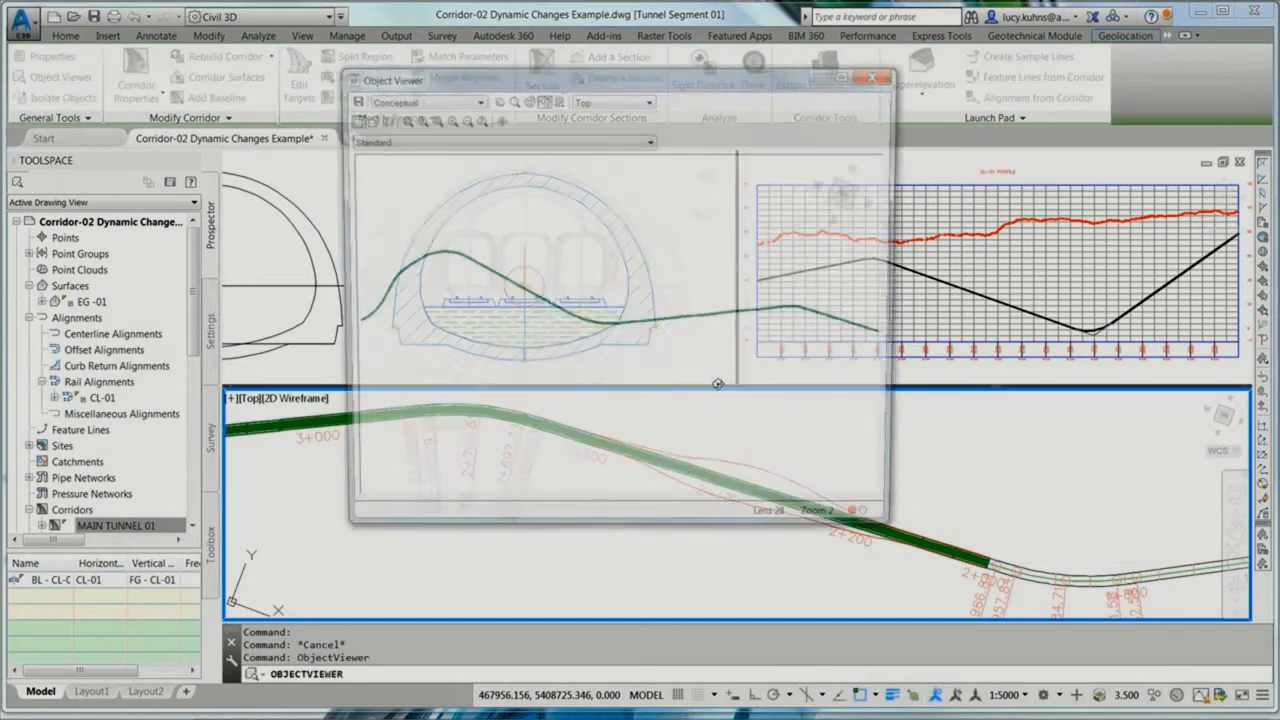
{"action": "left_click", "coordinate": [864, 207]}
{"action": "left_click", "coordinate": [411, 117]}
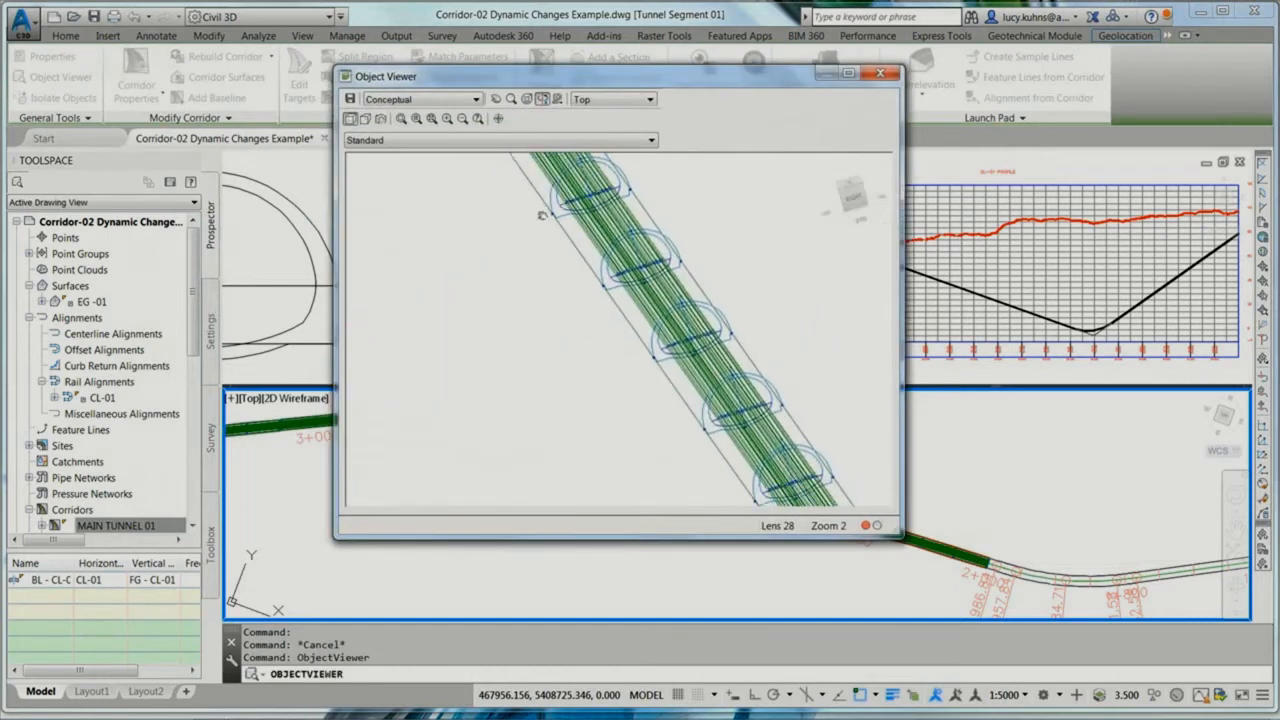
{"action": "middle_click_drag", "start_coordinate": [542, 215], "coordinate": [538, 208]}
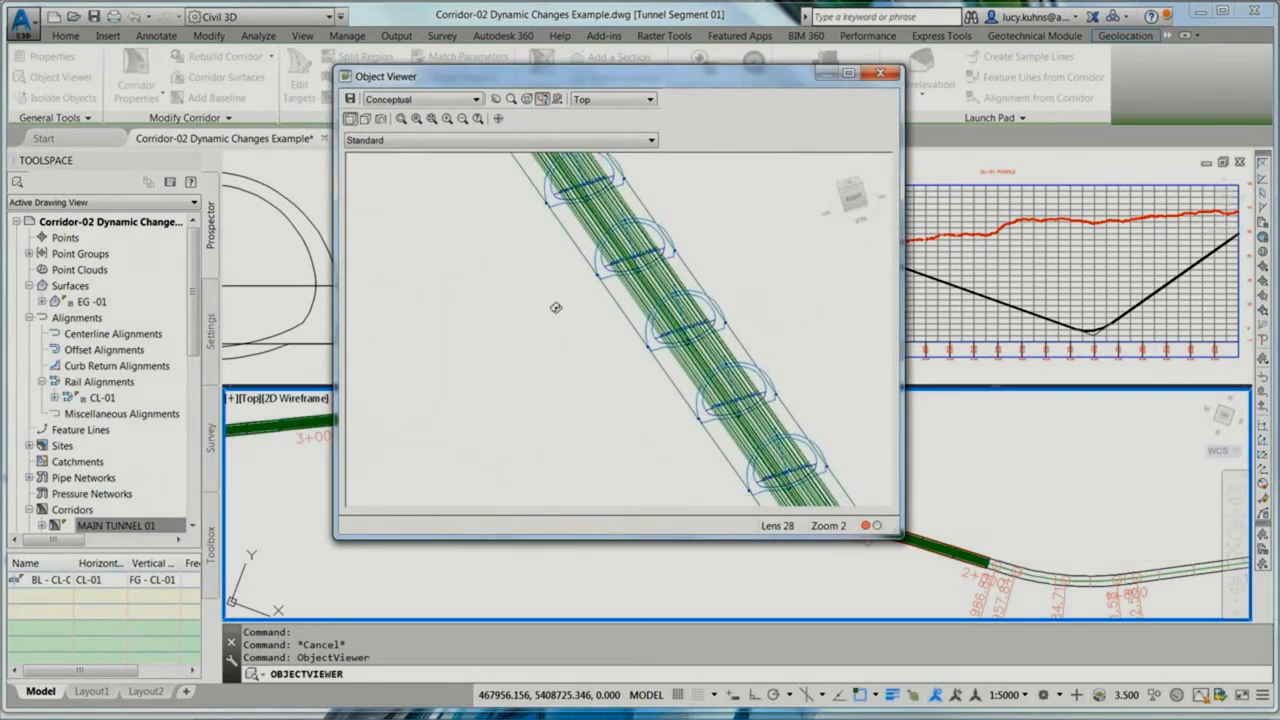
{"action": "left_click", "coordinate": [888, 76]}
Step: Open corridor MAIN TUNNEL 01 in the Section Editor at station 2+600.00m and set the view to Zoom to Subassembly
{"action": "right_click", "coordinate": [160, 525]}
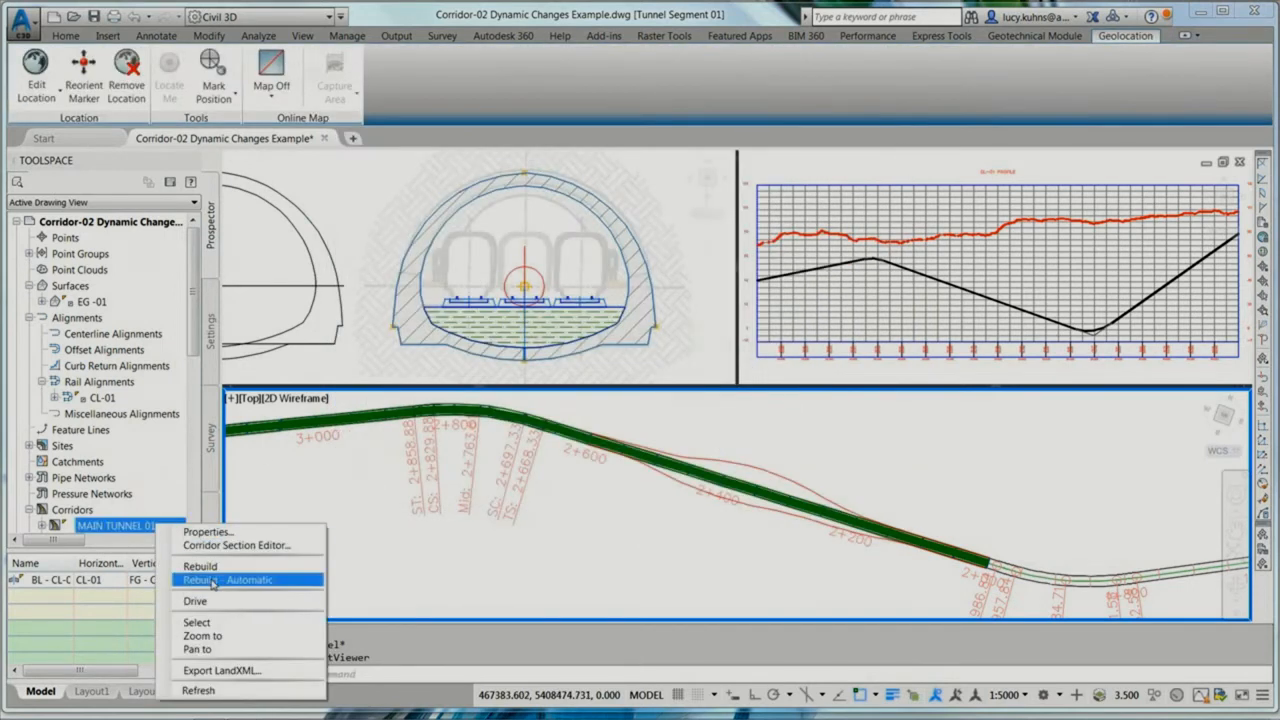
{"action": "left_click", "coordinate": [199, 622]}
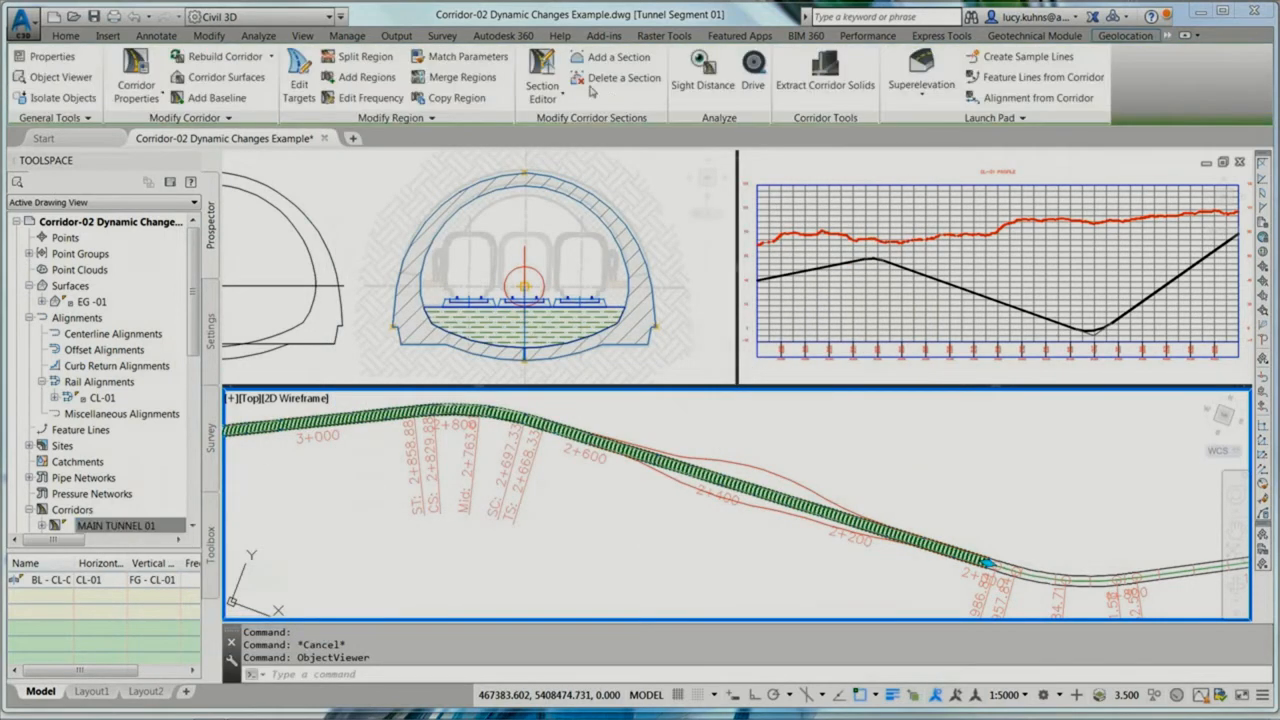
{"action": "left_click", "coordinate": [542, 72]}
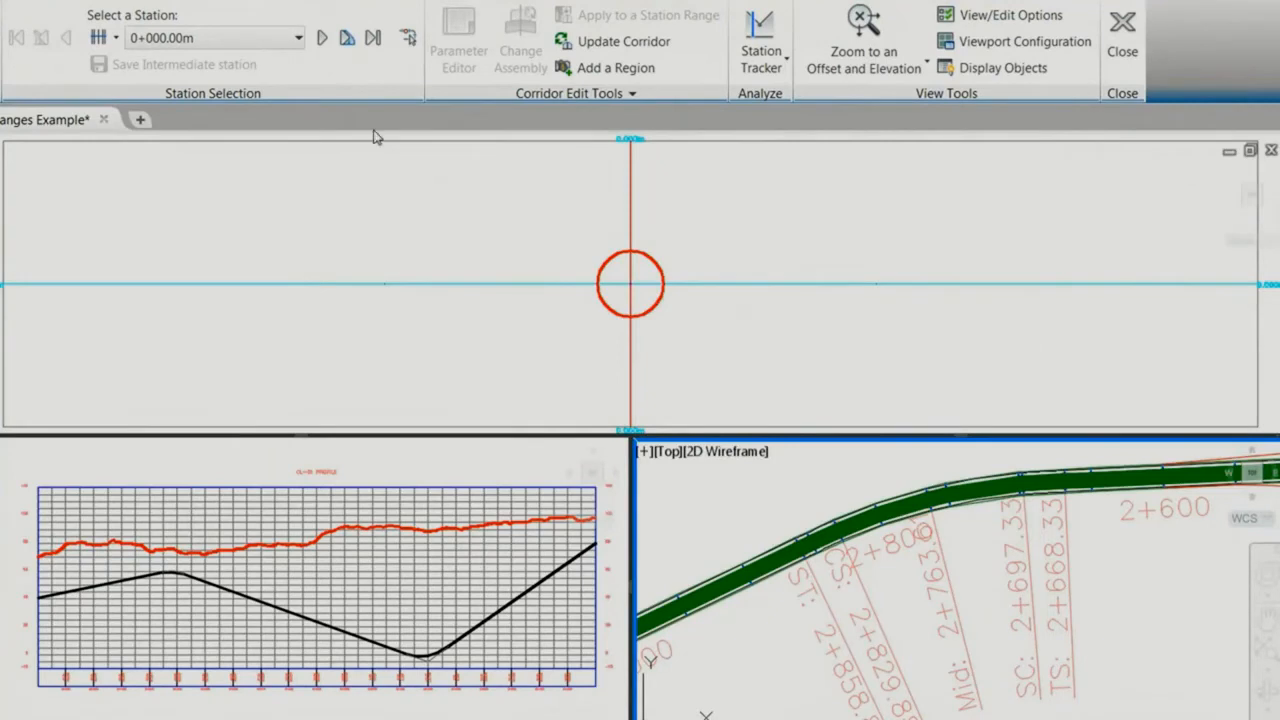
{"action": "left_click", "coordinate": [299, 37]}
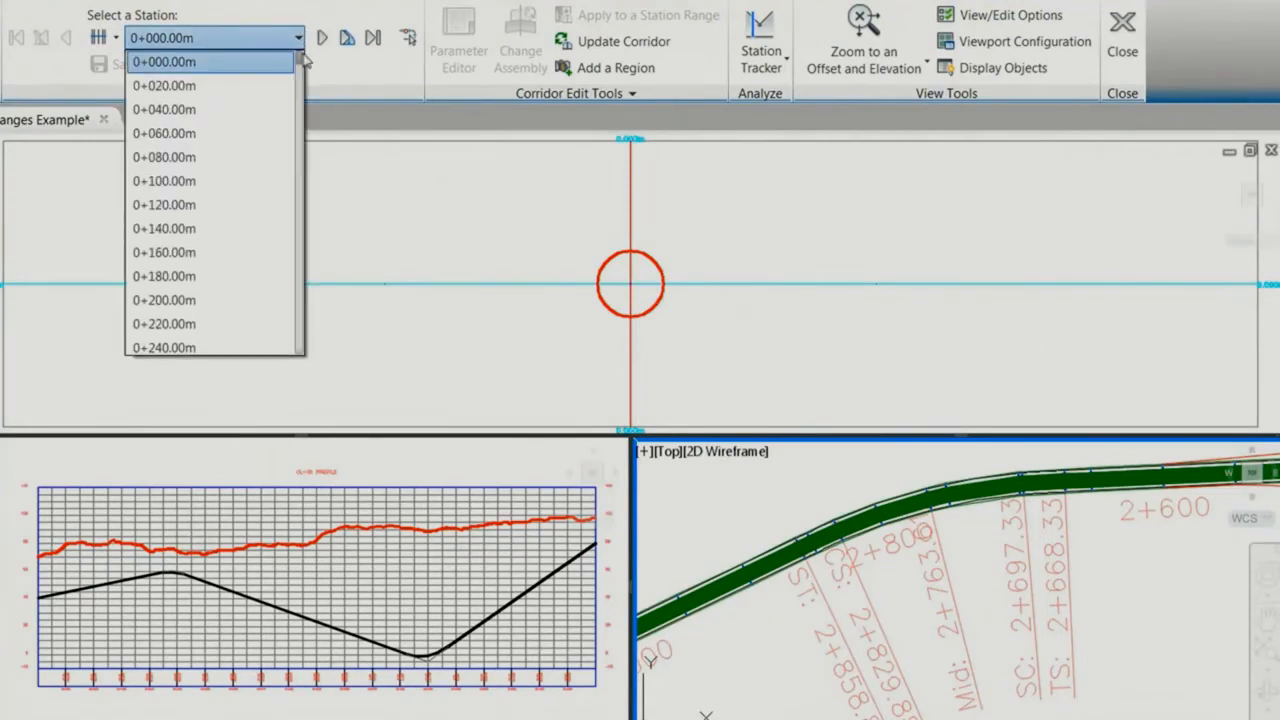
{"action": "left_click_drag", "start_coordinate": [300, 62], "coordinate": [298, 193]}
{"action": "left_click", "coordinate": [166, 204]}
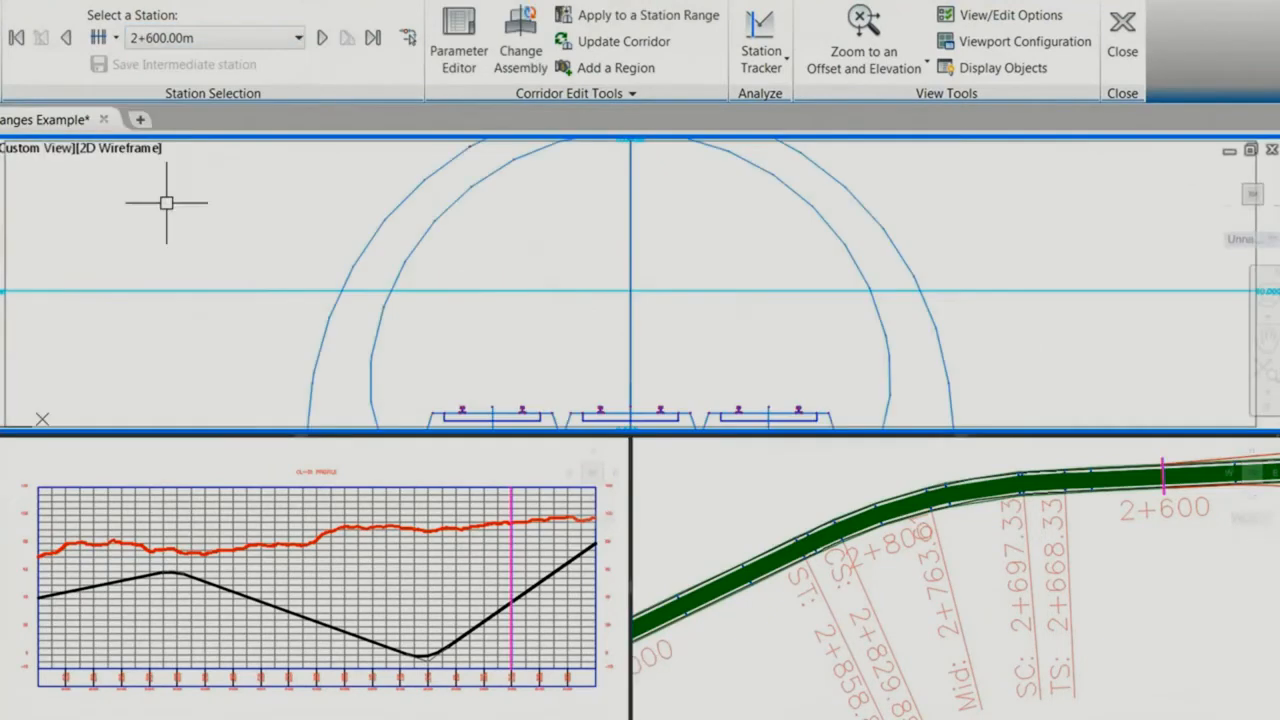
{"action": "scroll", "coordinate": [600, 333], "scroll_direction": "down", "scroll_amount": 5}
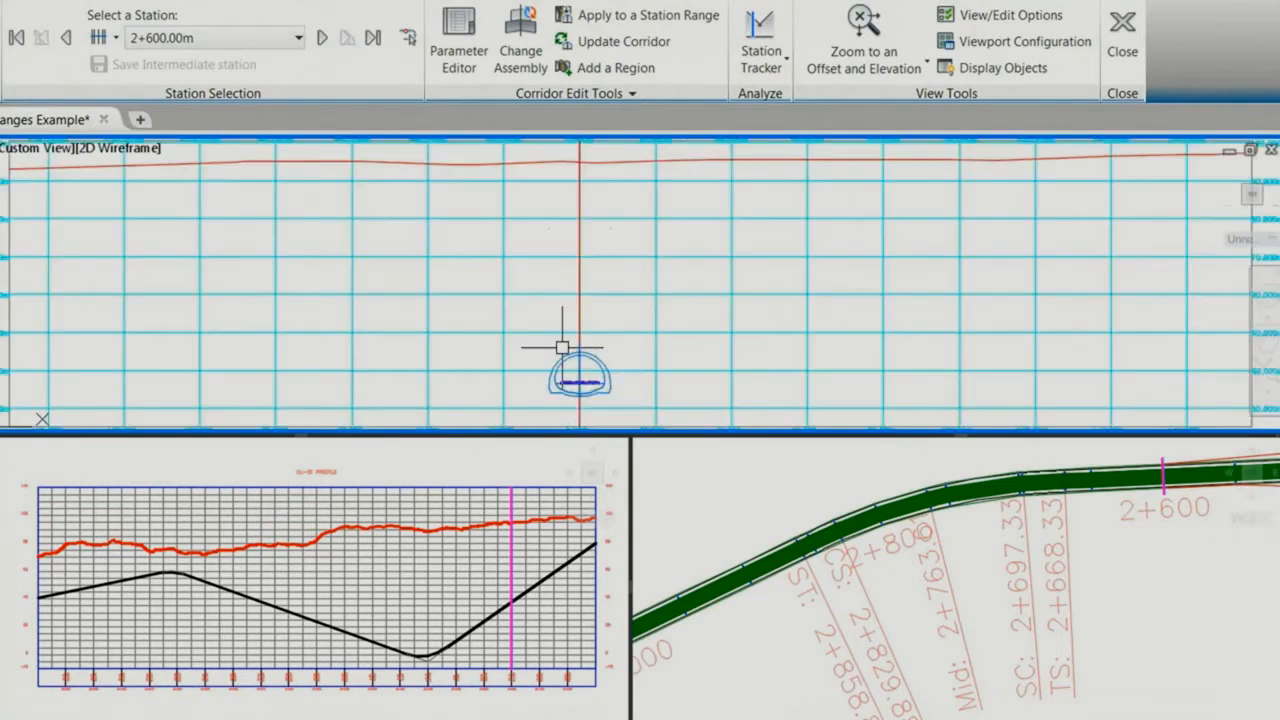
{"action": "left_click", "coordinate": [878, 62]}
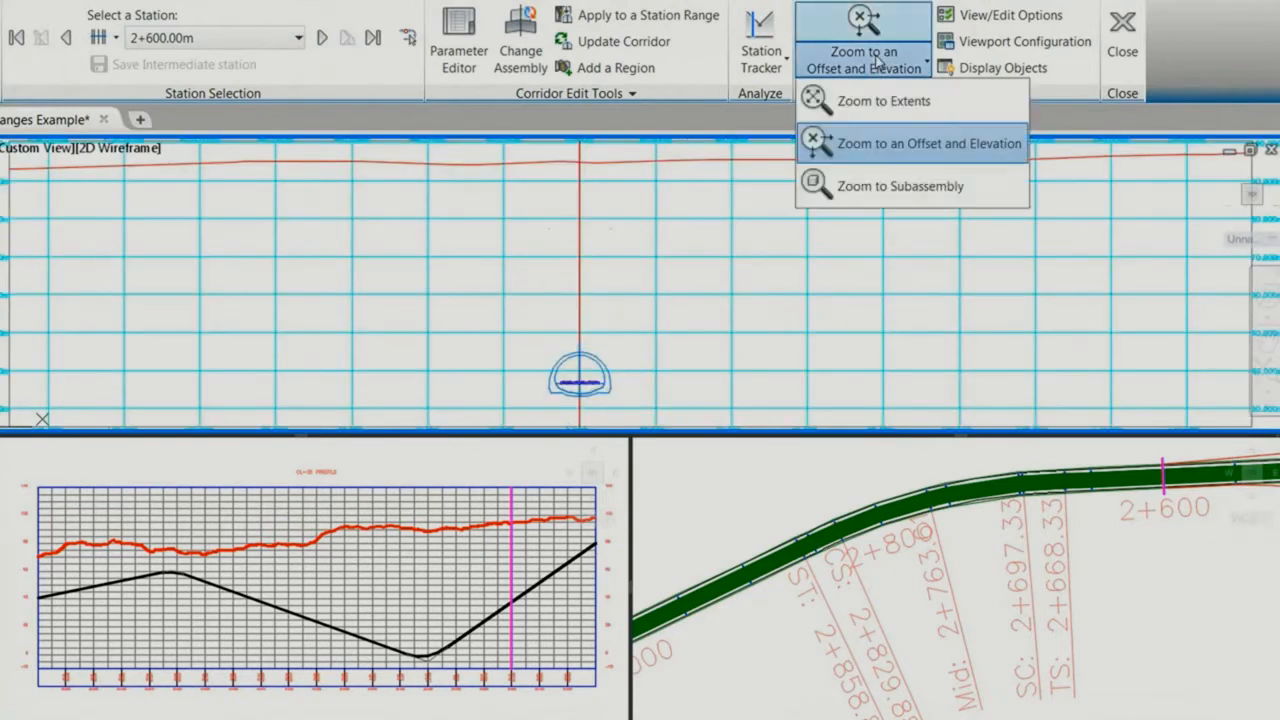
{"action": "left_click", "coordinate": [858, 186]}
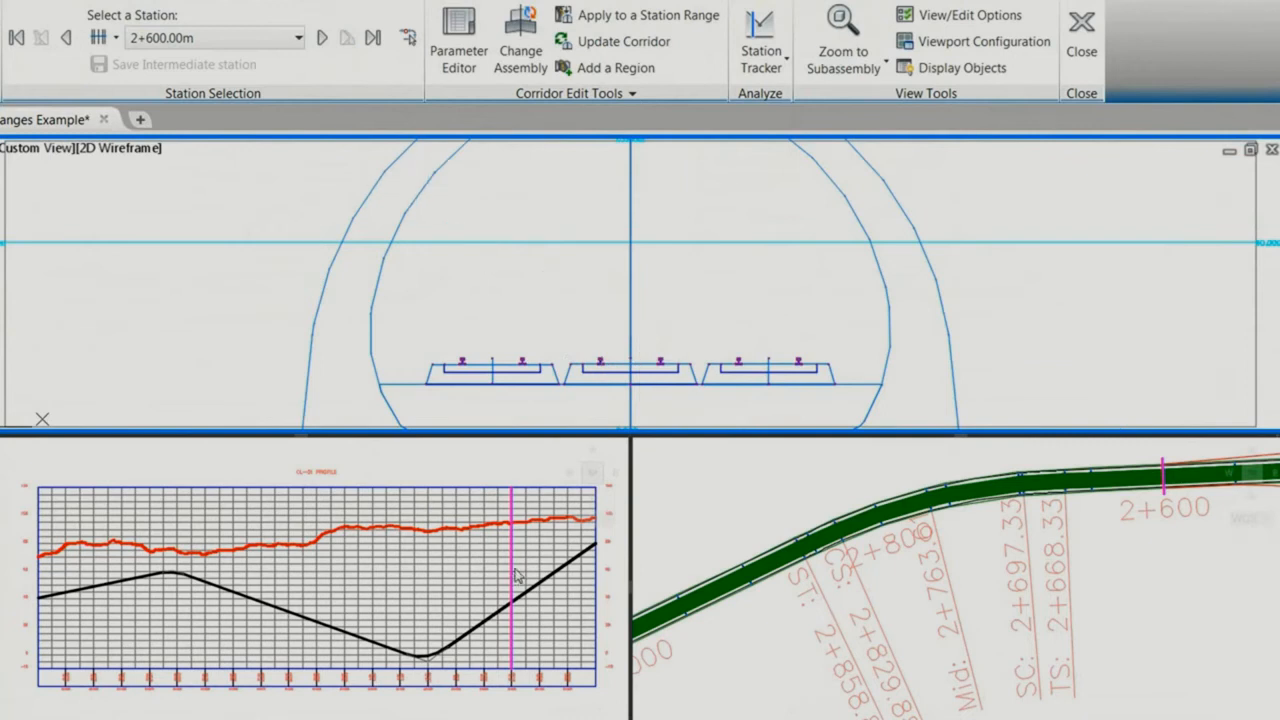
Step: Step through the corridor sections from station 2+600.00m to 2+750.00m and examine the cant of the three tracks
{"action": "left_click", "coordinate": [320, 38]}
{"action": "left_click", "coordinate": [320, 38]}
{"action": "left_click", "coordinate": [320, 38]}
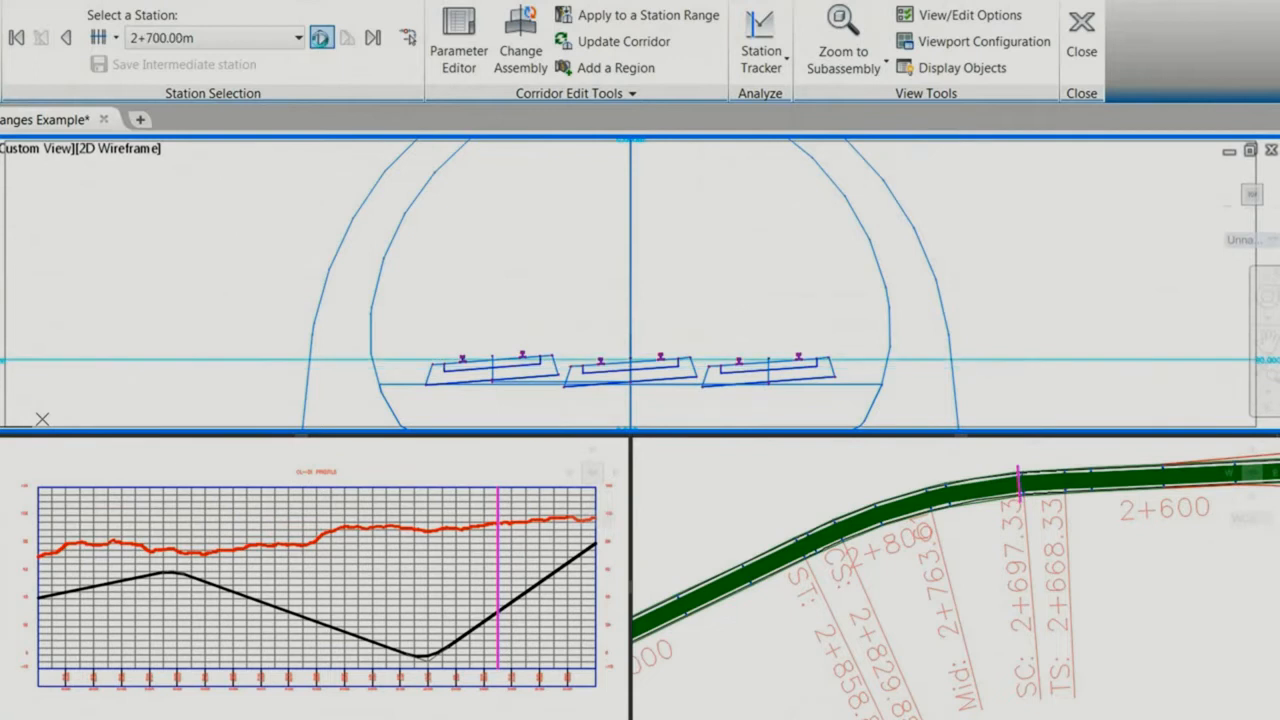
{"action": "left_click", "coordinate": [320, 38]}
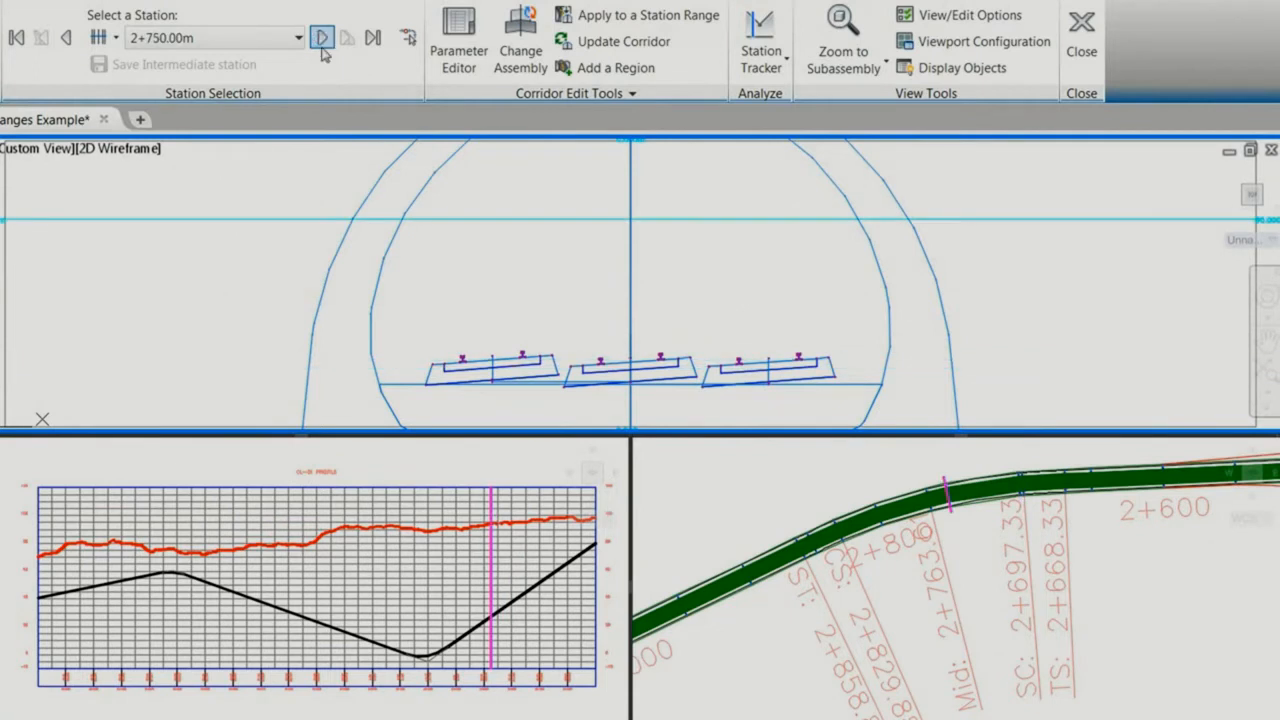
{"action": "left_click_drag", "start_coordinate": [910, 463], "coordinate": [927, 528]}
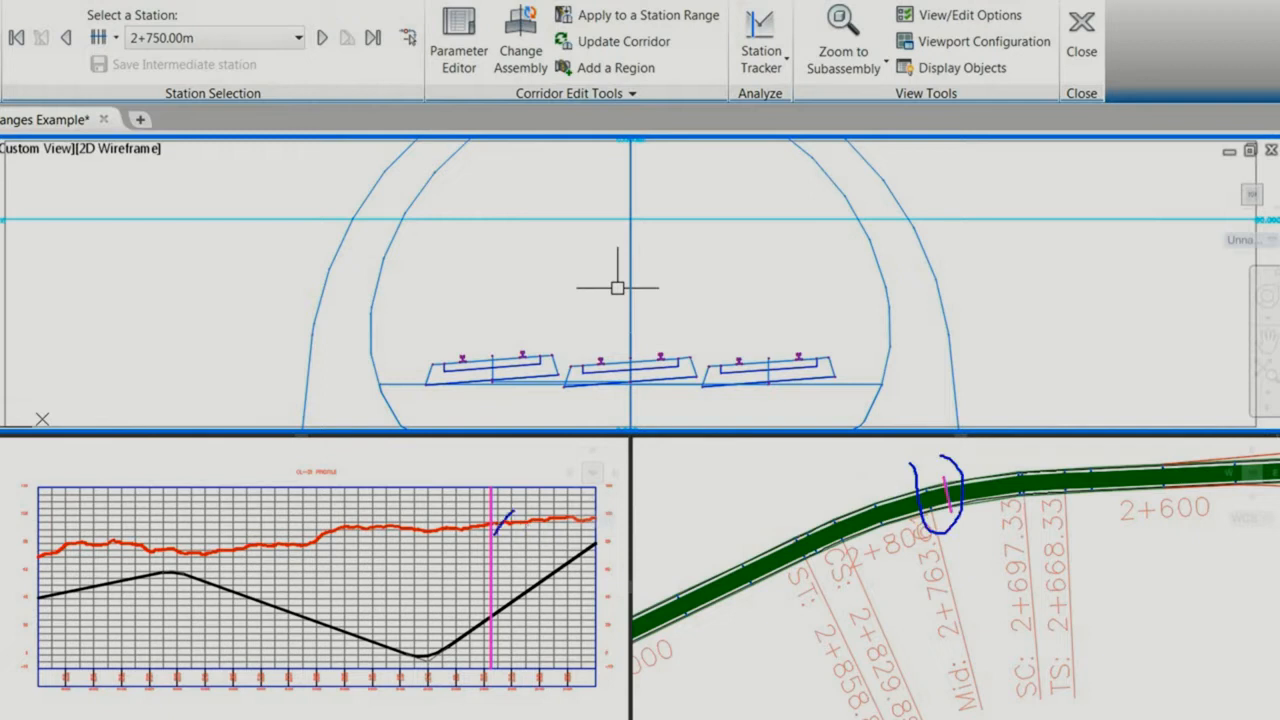
{"action": "key", "text": "Escape"}
Step: Continue through the corridor sections to station 2+950.00m and examine how the track cant changes beyond the curve
{"action": "left_click", "coordinate": [322, 38]}
{"action": "left_click", "coordinate": [322, 38]}
{"action": "left_click", "coordinate": [322, 38]}
{"action": "left_click", "coordinate": [322, 38]}
{"action": "left_click", "coordinate": [322, 38]}
{"action": "left_click", "coordinate": [322, 38]}
{"action": "left_click", "coordinate": [322, 38]}
{"action": "left_click", "coordinate": [322, 38]}
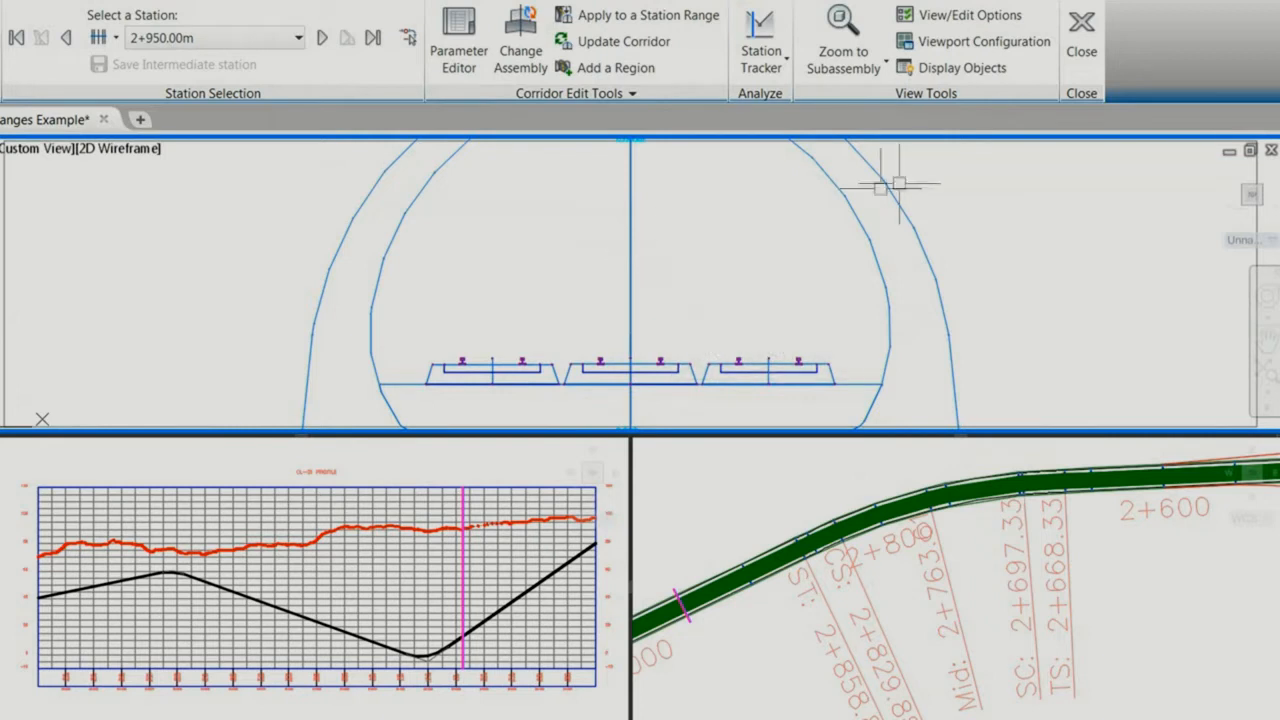
Step: Step backward through the corridor sections from 2+950.00m with the view widened to compare the tunnel with the ground surface
{"action": "scroll", "coordinate": [793, 238], "scroll_direction": "down", "scroll_amount": 2}
{"action": "scroll", "coordinate": [793, 238], "scroll_direction": "down", "scroll_amount": 3}
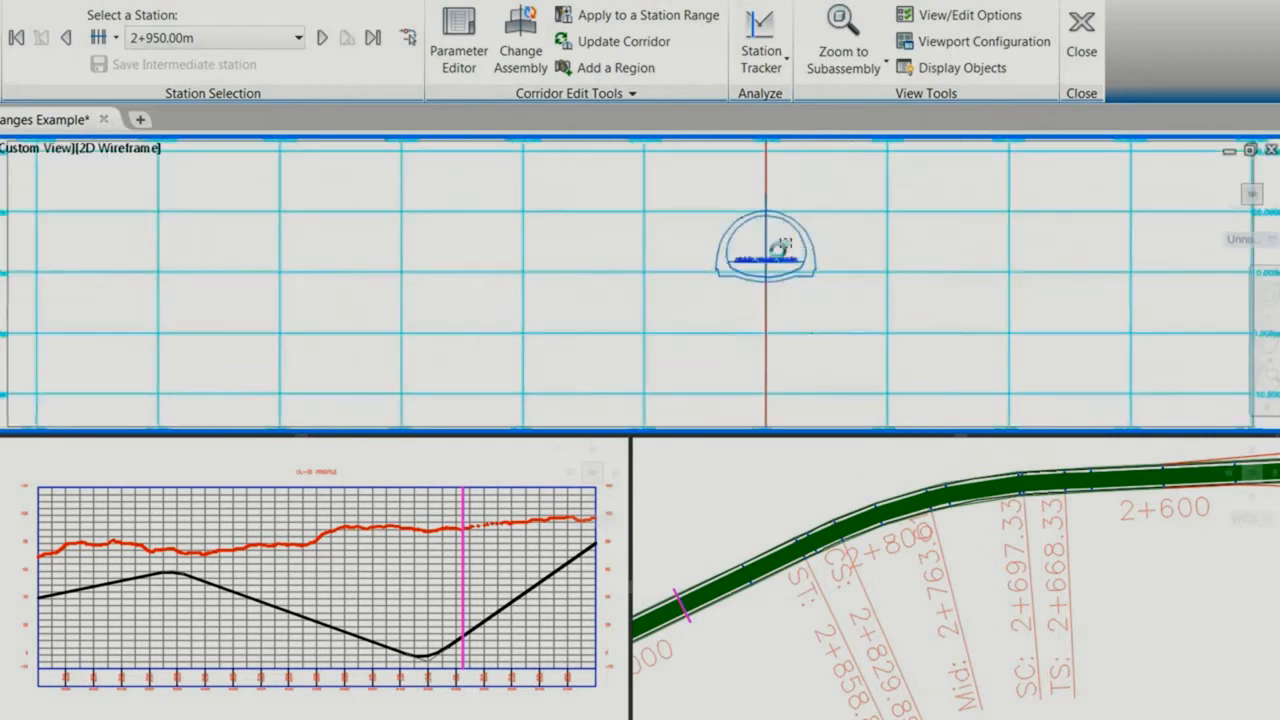
{"action": "middle_click_drag", "start_coordinate": [809, 229], "coordinate": [612, 353]}
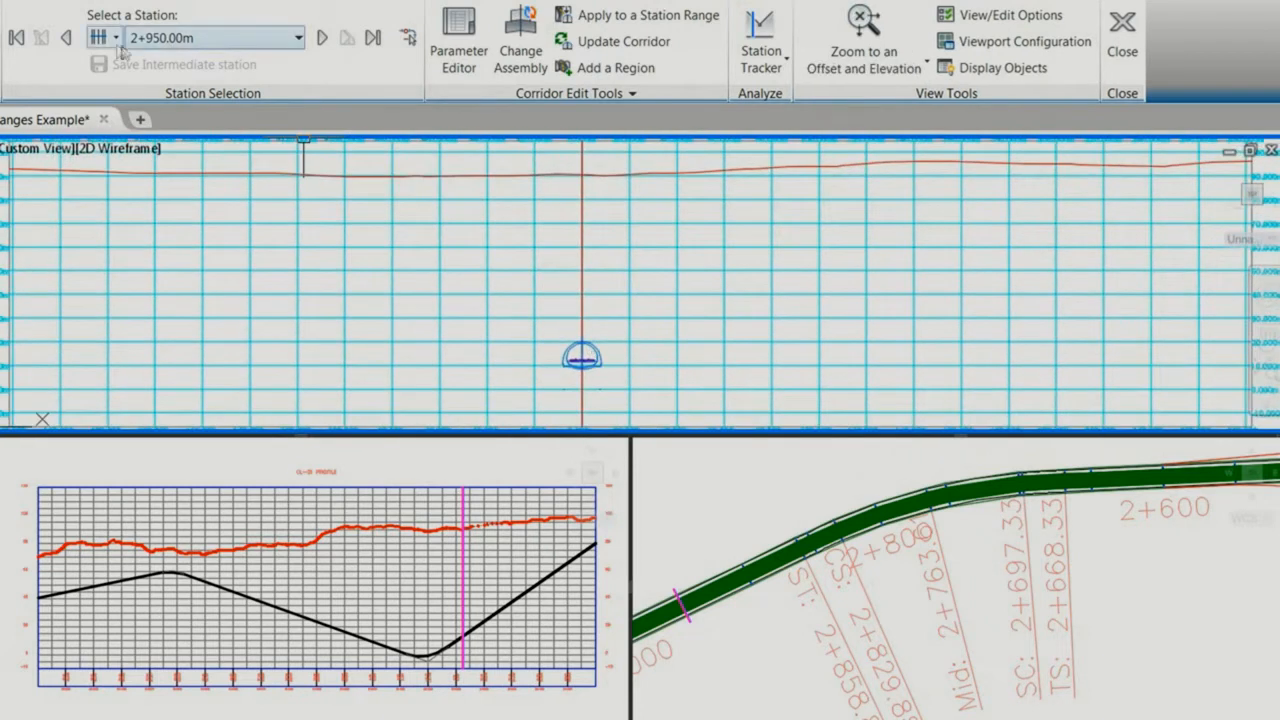
{"action": "left_click", "coordinate": [66, 38]}
{"action": "left_click", "coordinate": [66, 38]}
{"action": "left_click", "coordinate": [66, 38]}
{"action": "left_click", "coordinate": [66, 38]}
{"action": "left_click", "coordinate": [66, 38]}
{"action": "left_click", "coordinate": [66, 38]}
{"action": "left_click", "coordinate": [66, 38]}
{"action": "left_click", "coordinate": [66, 38]}
{"action": "left_click", "coordinate": [66, 38]}
{"action": "left_click", "coordinate": [66, 38]}
{"action": "left_click", "coordinate": [66, 38]}
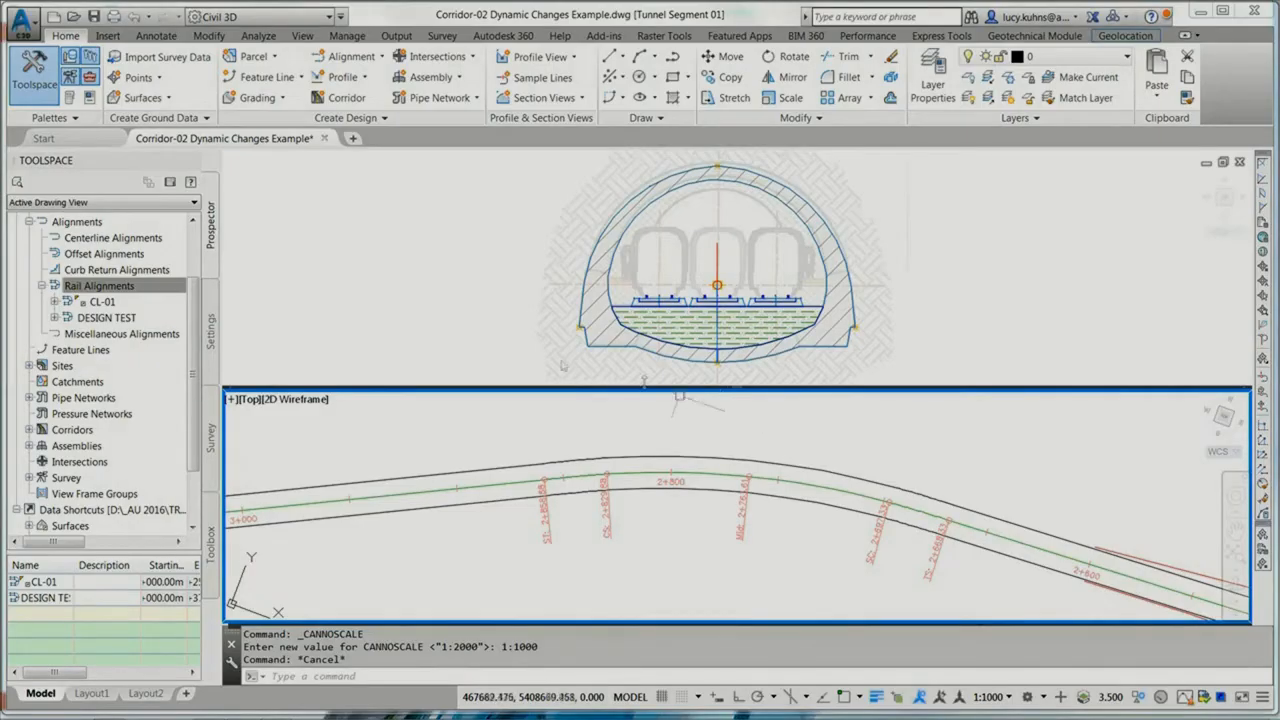
Step: Open the properties of rail alignment CL-01 and examine the contents of its railway design criteria file
{"action": "right_click", "coordinate": [109, 303]}
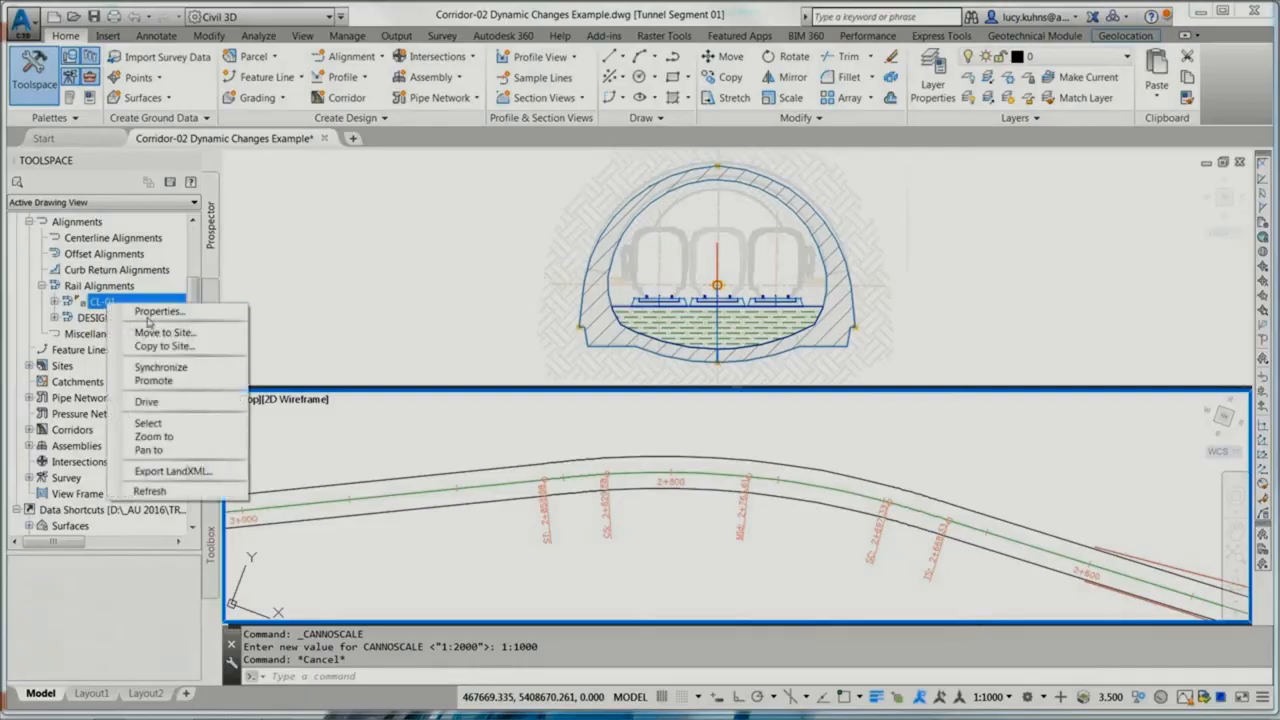
{"action": "left_click", "coordinate": [150, 312]}
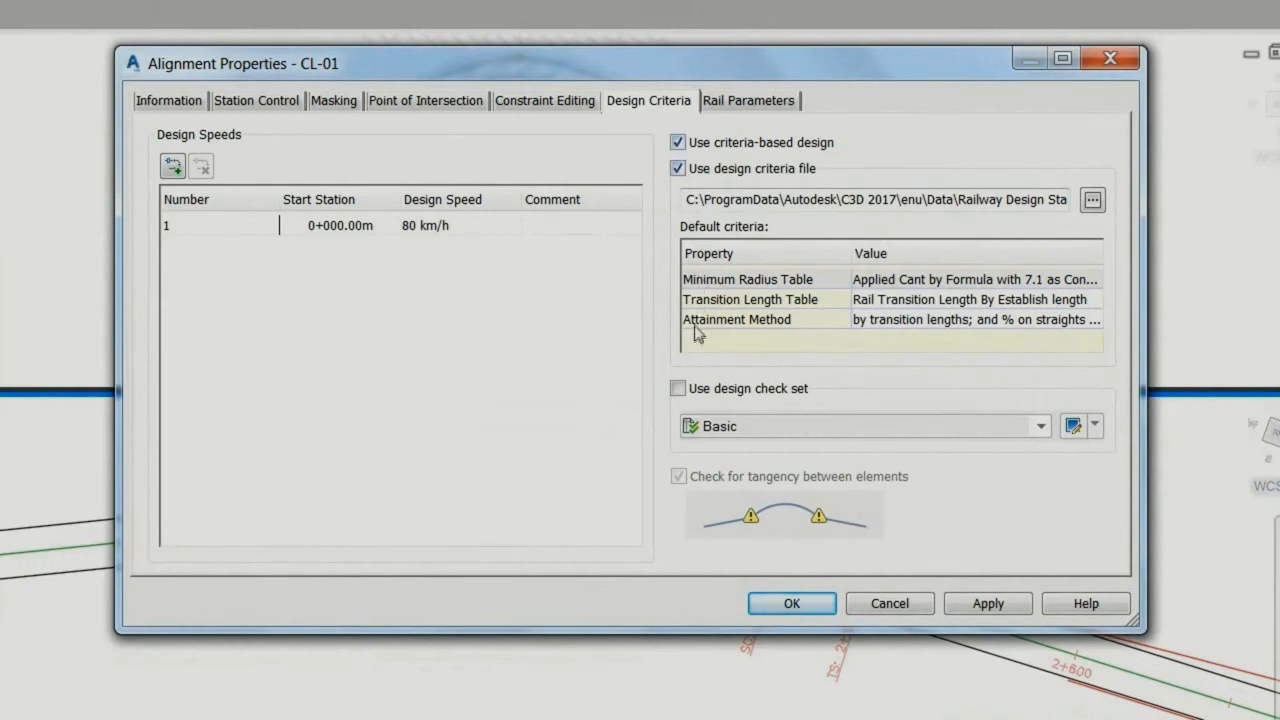
{"action": "left_click", "coordinate": [1094, 201]}
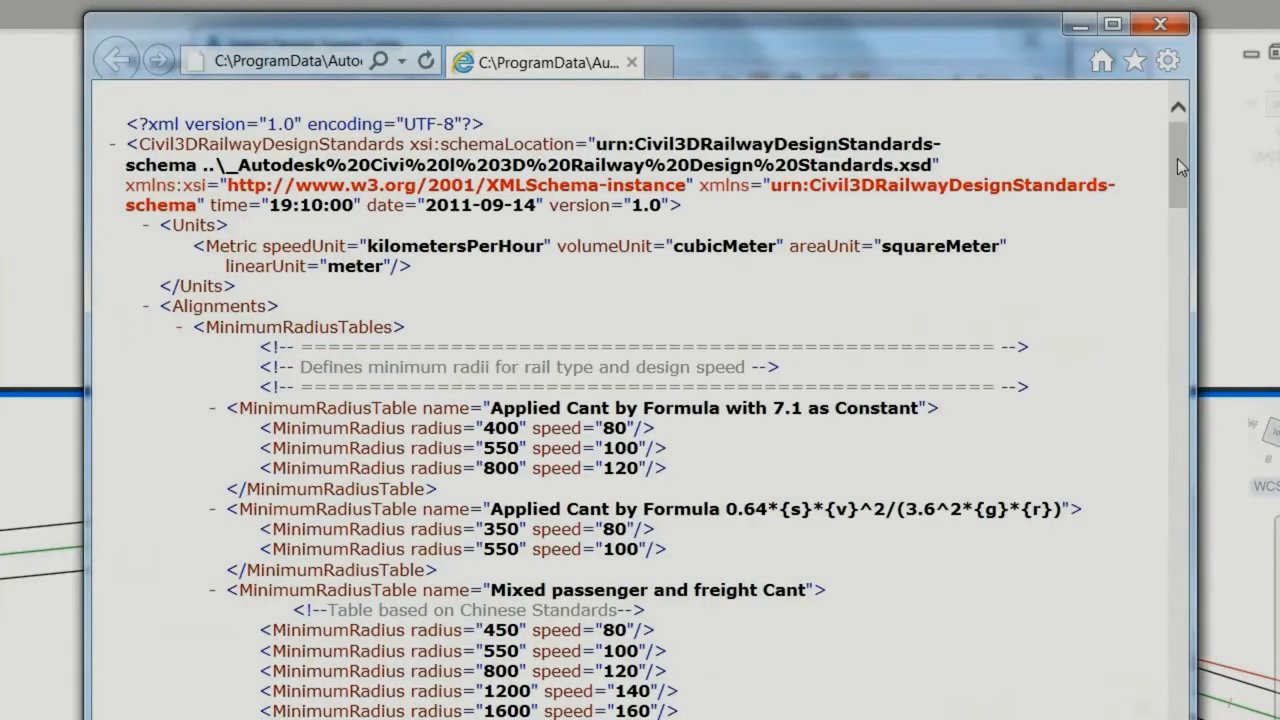
{"action": "left_click_drag", "start_coordinate": [1177, 158], "coordinate": [1177, 262]}
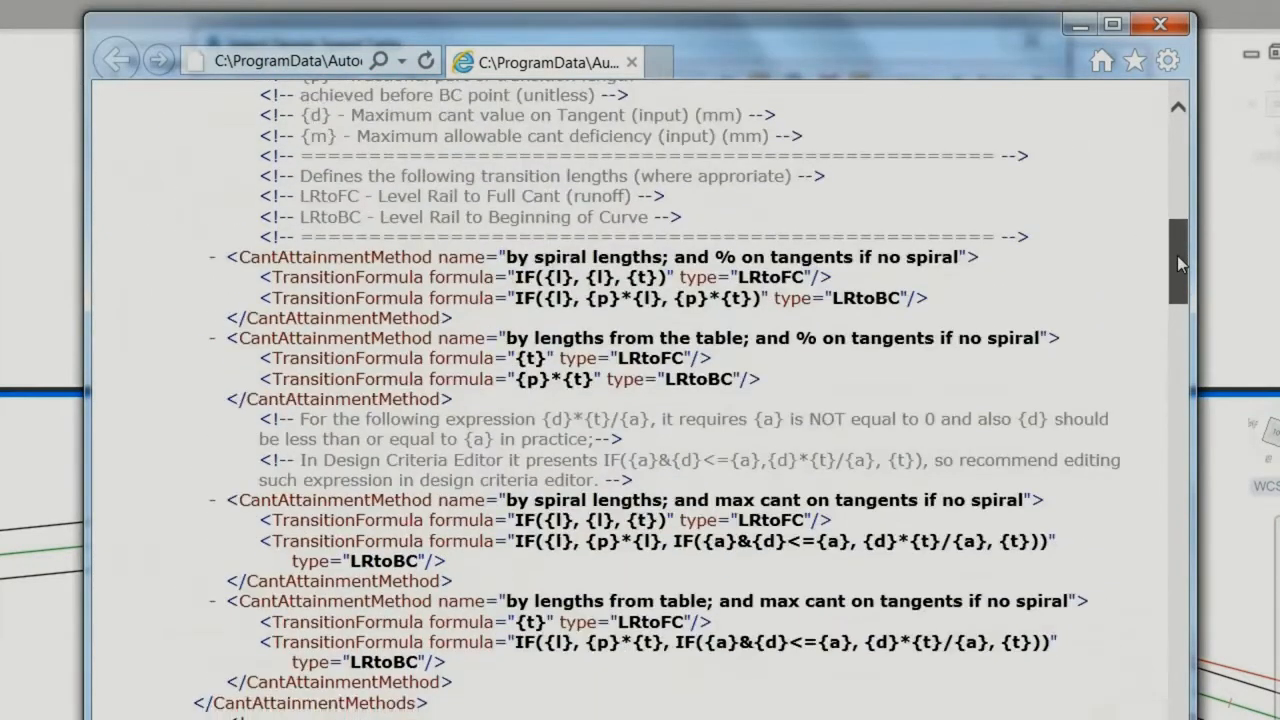
{"action": "left_click_drag", "start_coordinate": [1177, 293], "coordinate": [1168, 514]}
{"action": "left_click", "coordinate": [1159, 33]}
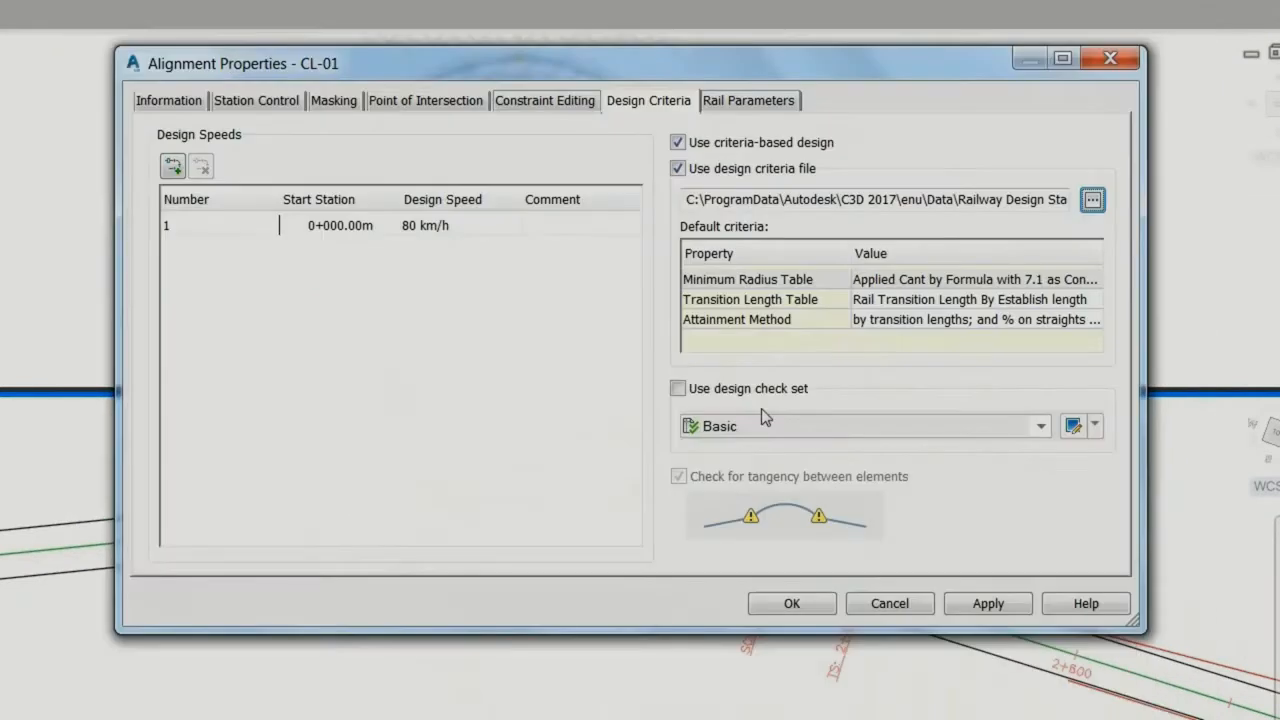
Step: Enable the Basic design check set for alignment CL-01, review its Heavy Rail curve check expression, and apply the alignment properties
{"action": "left_click", "coordinate": [678, 389]}
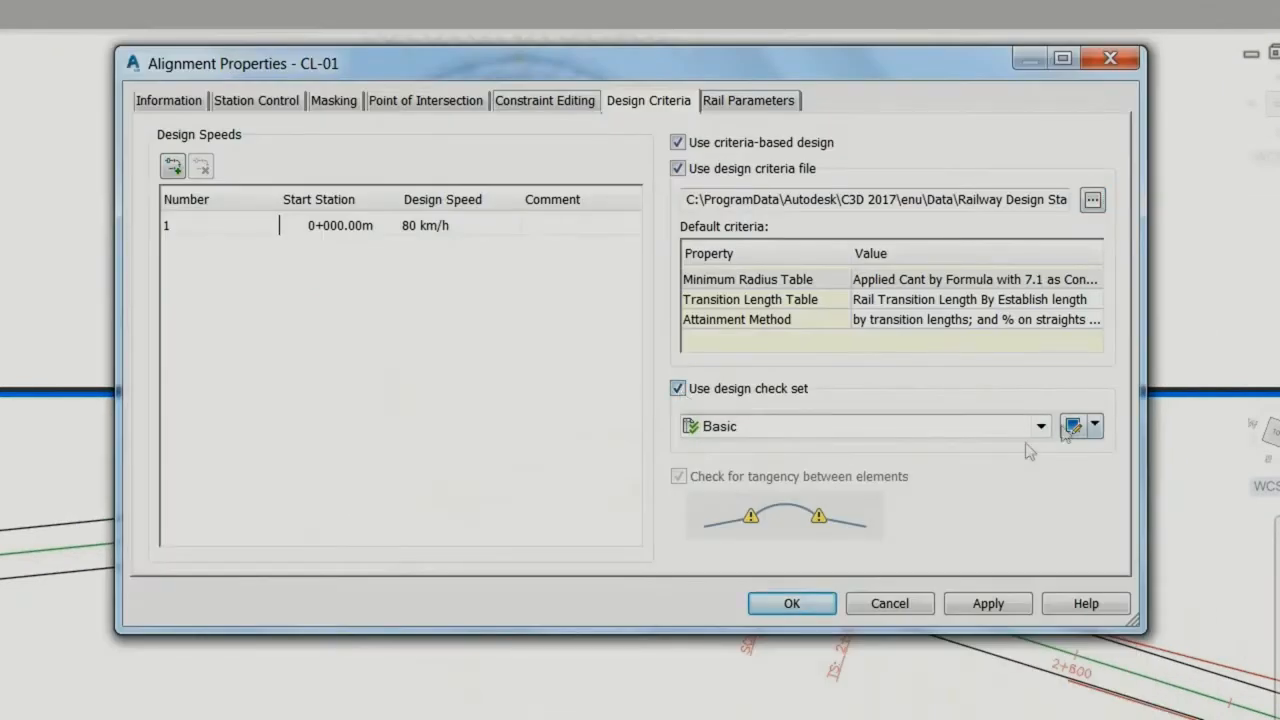
{"action": "left_click", "coordinate": [1074, 426]}
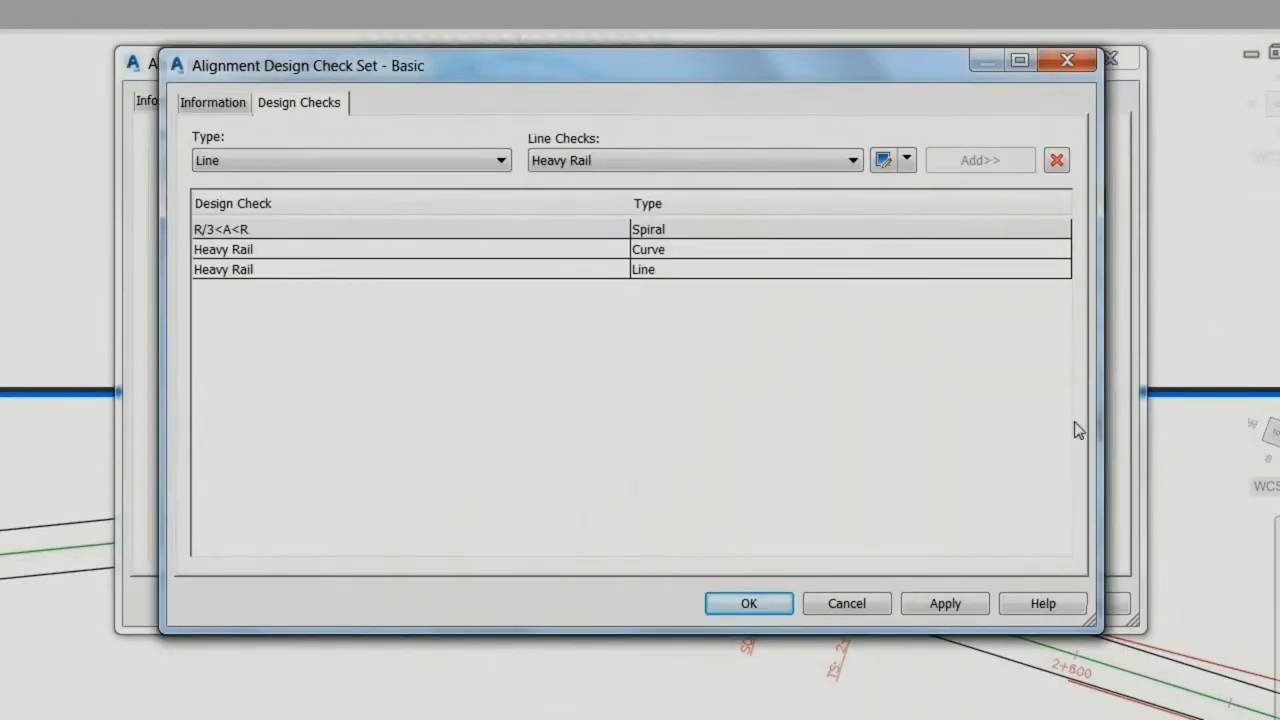
{"action": "left_click", "coordinate": [384, 162]}
{"action": "left_click", "coordinate": [290, 196]}
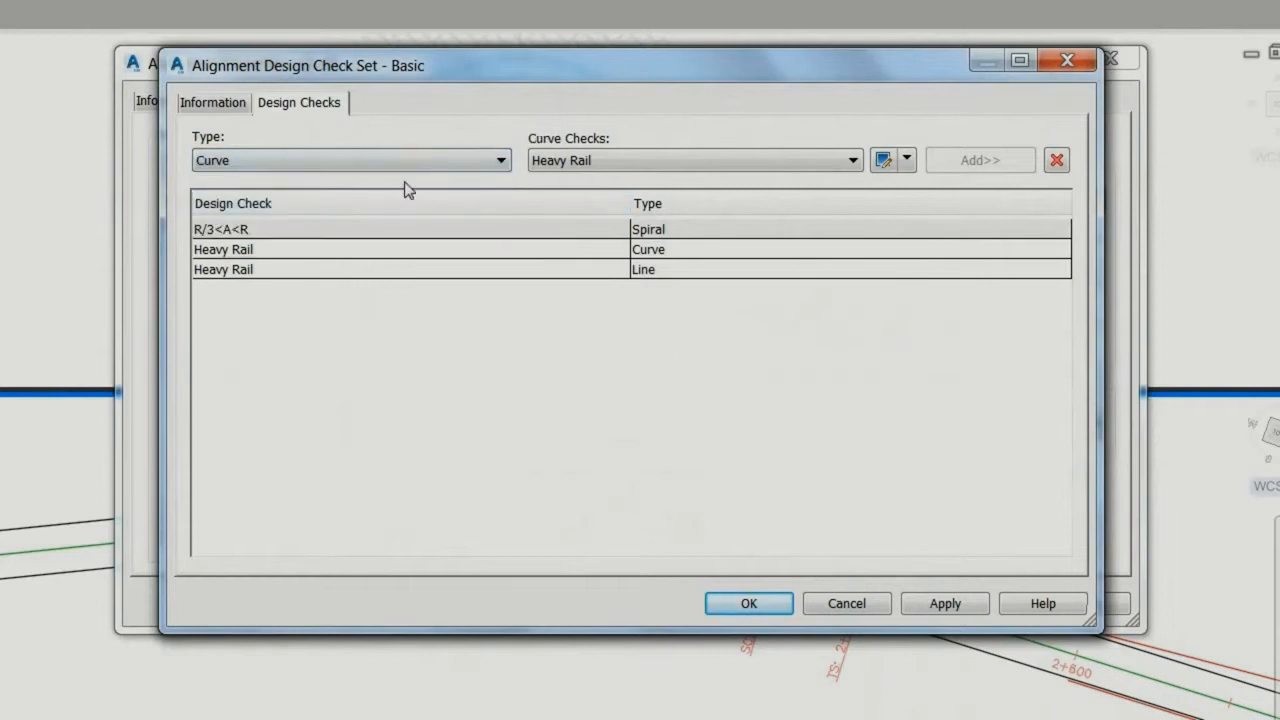
{"action": "left_click", "coordinate": [884, 161]}
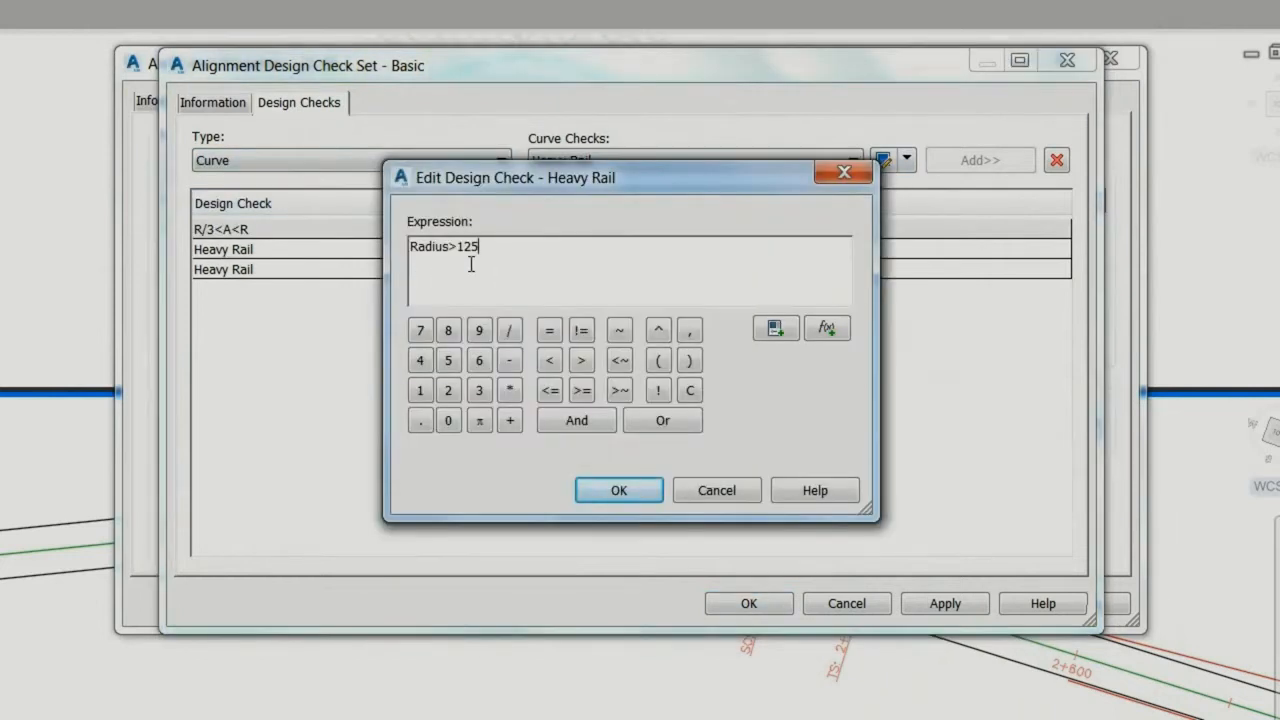
{"action": "left_click", "coordinate": [586, 484]}
{"action": "left_click", "coordinate": [746, 606]}
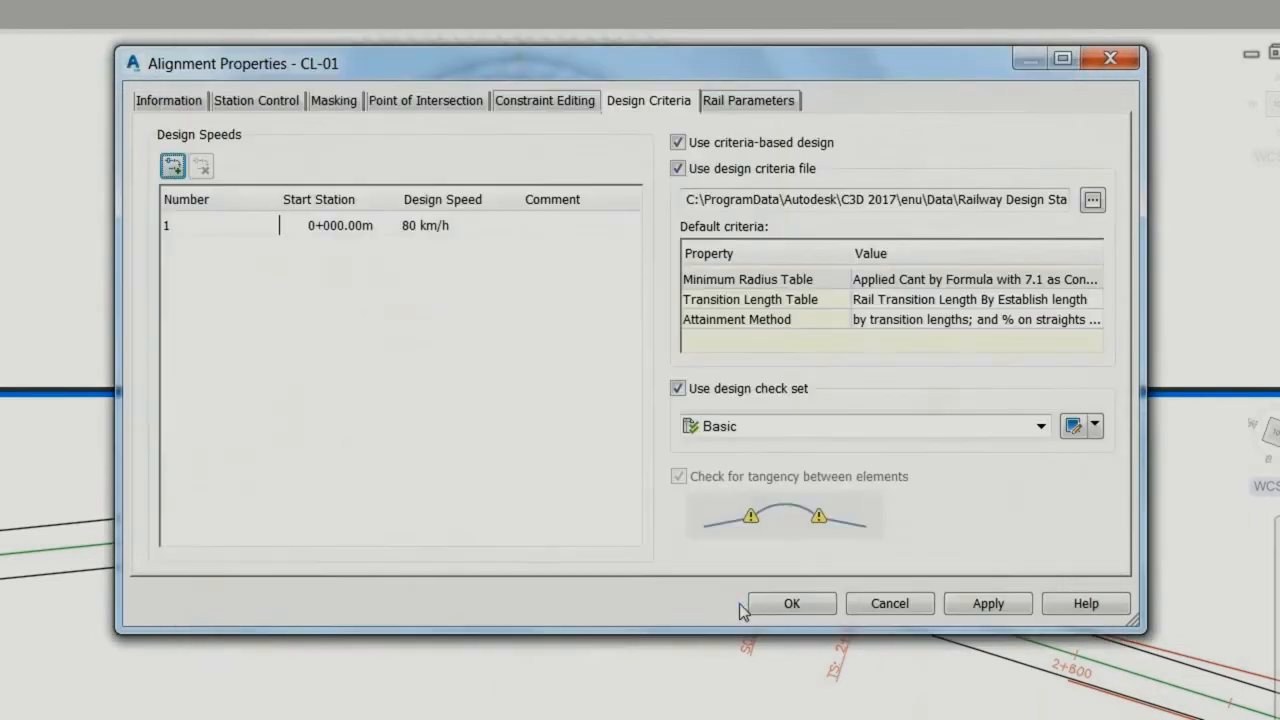
{"action": "left_click", "coordinate": [785, 604]}
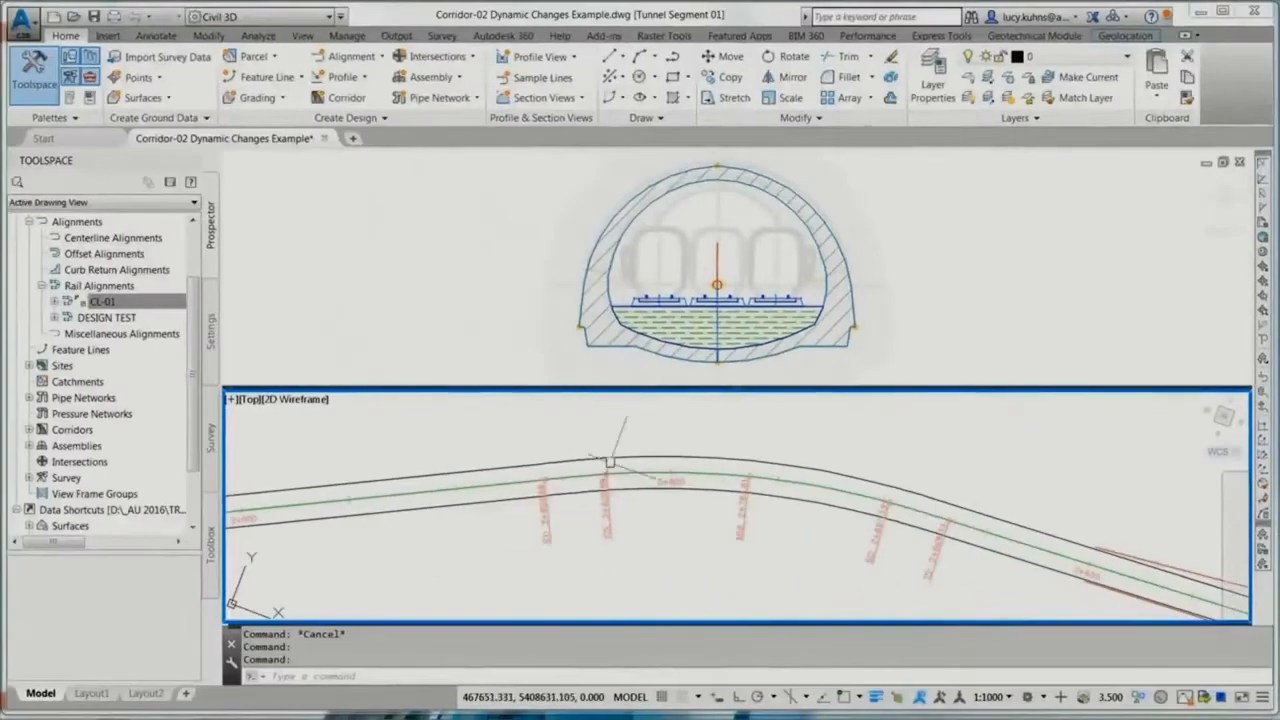
Step: Open the cant settings of alignment CL-01 and examine the available cant curves and the details of Curve.1
{"action": "left_click", "coordinate": [510, 485]}
{"action": "right_click", "coordinate": [510, 483]}
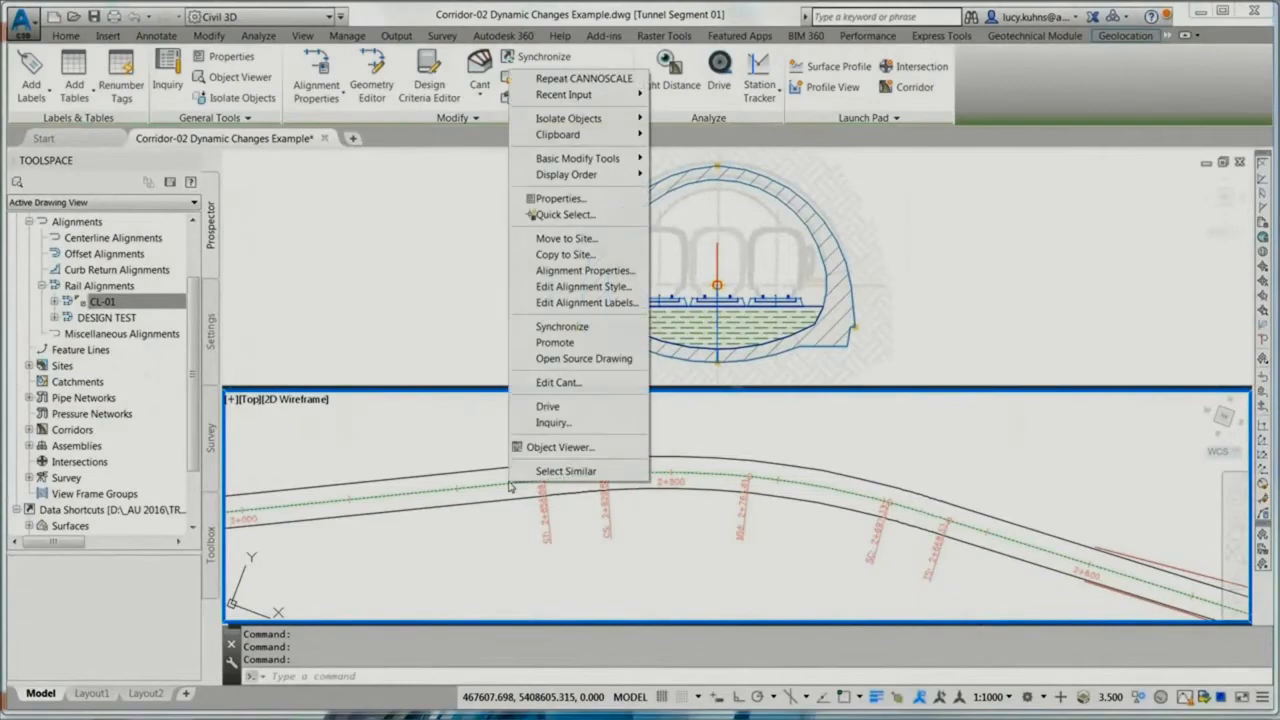
{"action": "left_click", "coordinate": [557, 382]}
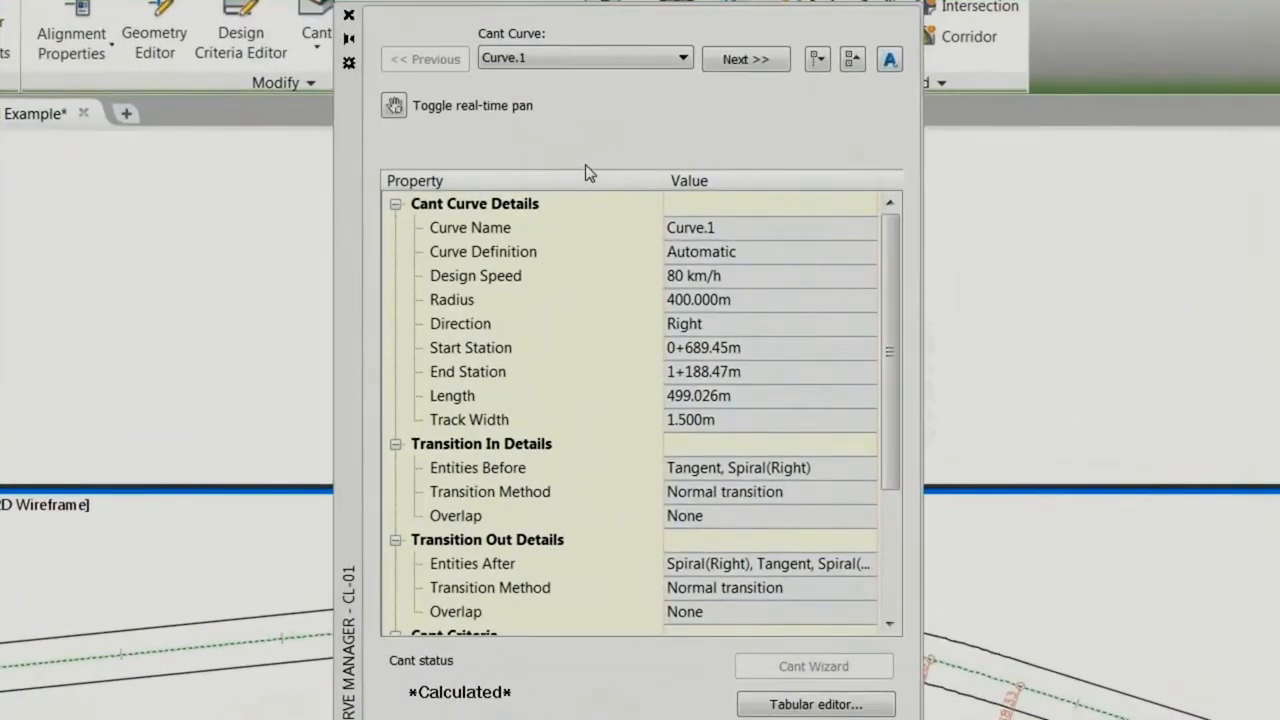
{"action": "left_click", "coordinate": [683, 58]}
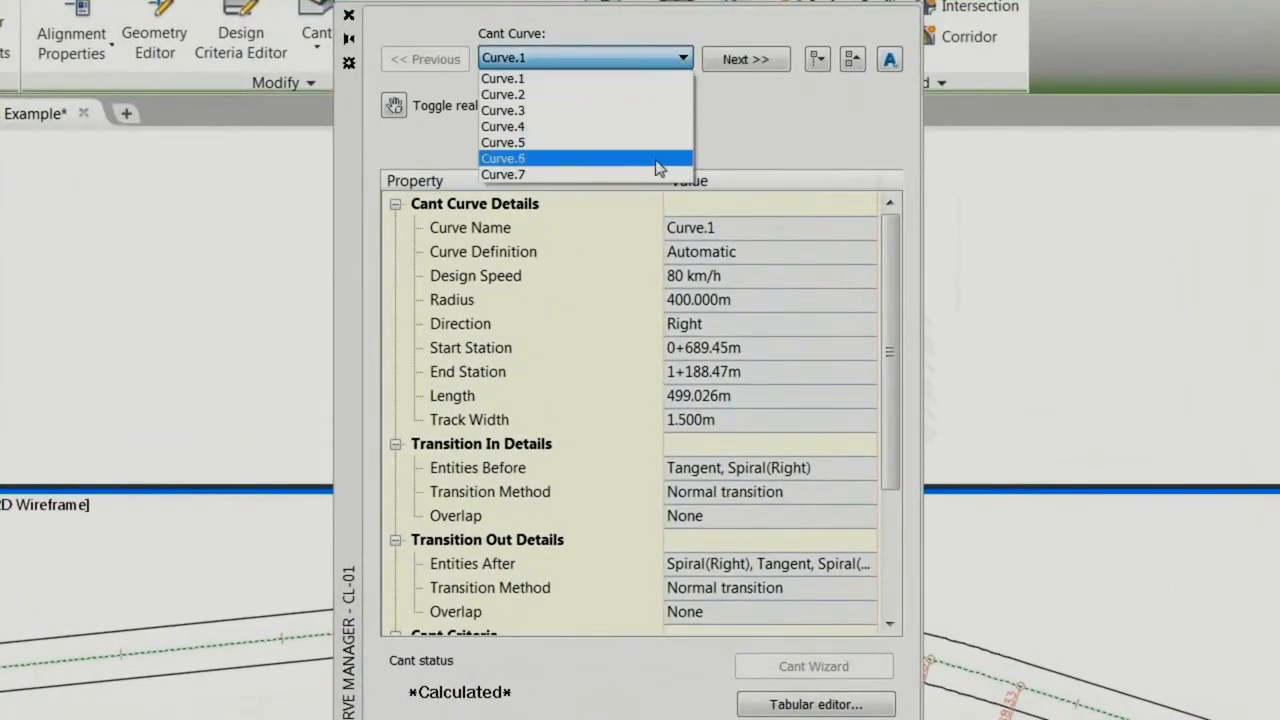
{"action": "left_click", "coordinate": [742, 161]}
{"action": "mouse_move", "coordinate": [894, 262]}
{"action": "left_mouse_down"}
{"action": "mouse_move", "coordinate": [892, 399]}
{"action": "mouse_move", "coordinate": [894, 252]}
{"action": "left_mouse_up"}
Step: Examine the transition stations, applied cant and equilibrium cant of CL-01's curves in the Cant Tabular Editor, and close the cant editors
{"action": "left_click", "coordinate": [760, 702]}
{"action": "mouse_move", "coordinate": [1046, 418]}
{"action": "left_mouse_down"}
{"action": "mouse_move", "coordinate": [1050, 660]}
{"action": "mouse_move", "coordinate": [1048, 425]}
{"action": "left_mouse_up"}
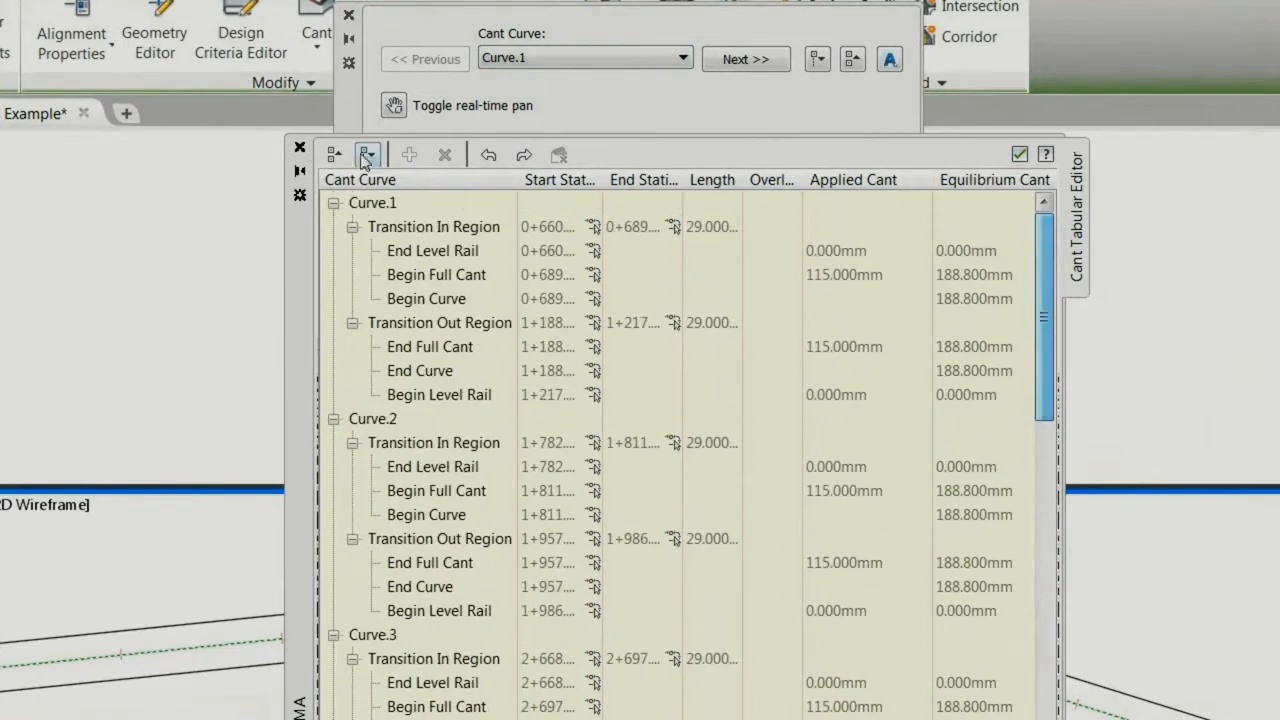
{"action": "left_click", "coordinate": [299, 147]}
{"action": "left_click", "coordinate": [348, 15]}
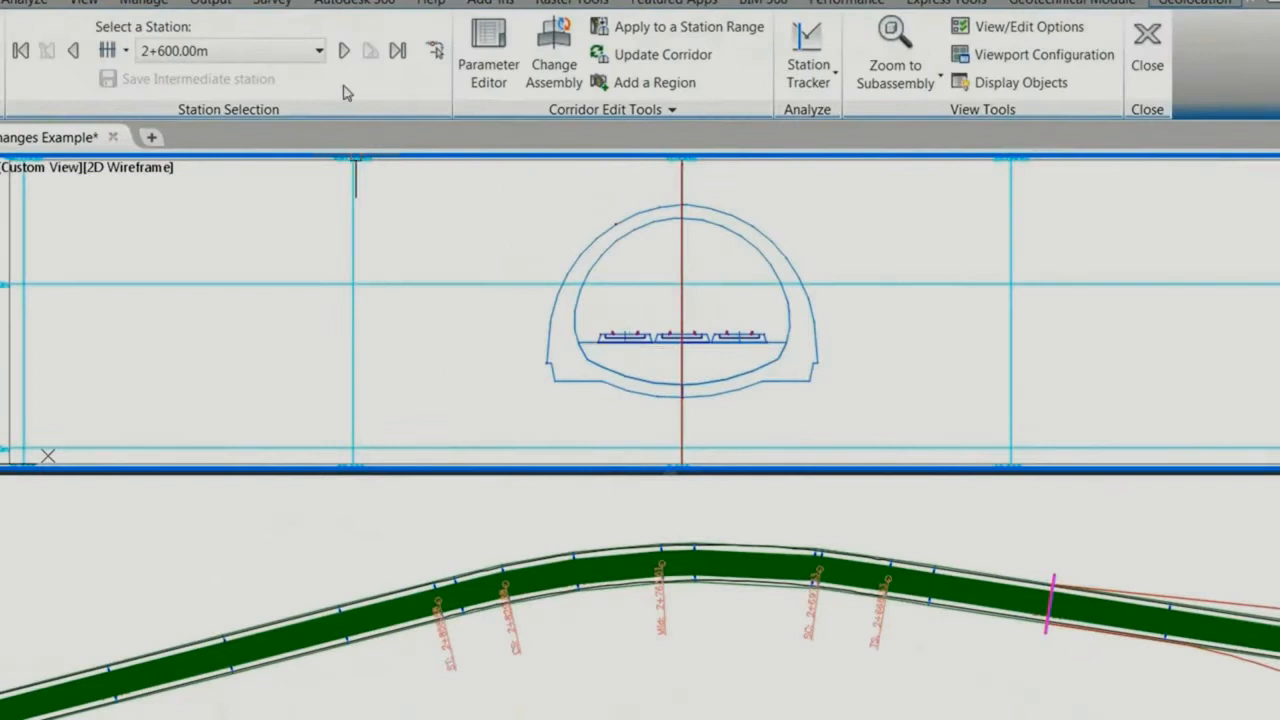
Step: Step through the corridor sections from station 2+600.00m past 2+750.00m to examine how the tracks follow the calculated cant
{"action": "left_click", "coordinate": [343, 51]}
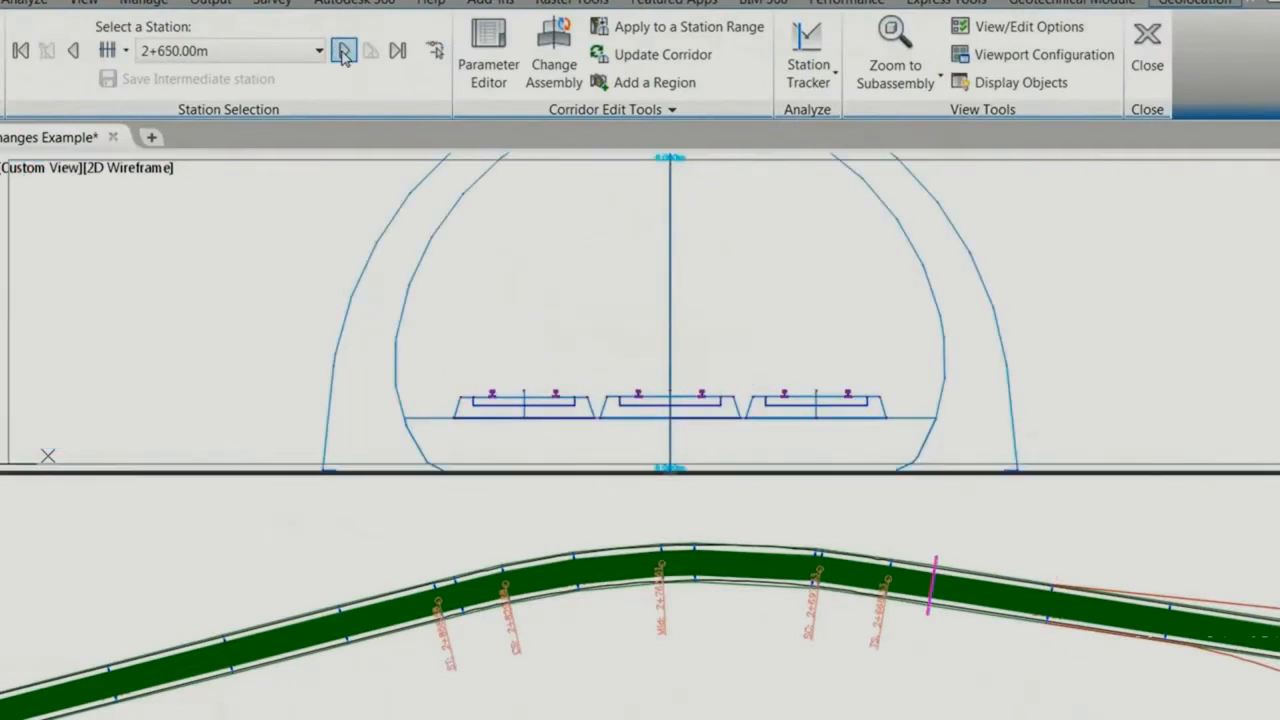
{"action": "left_click", "coordinate": [343, 51]}
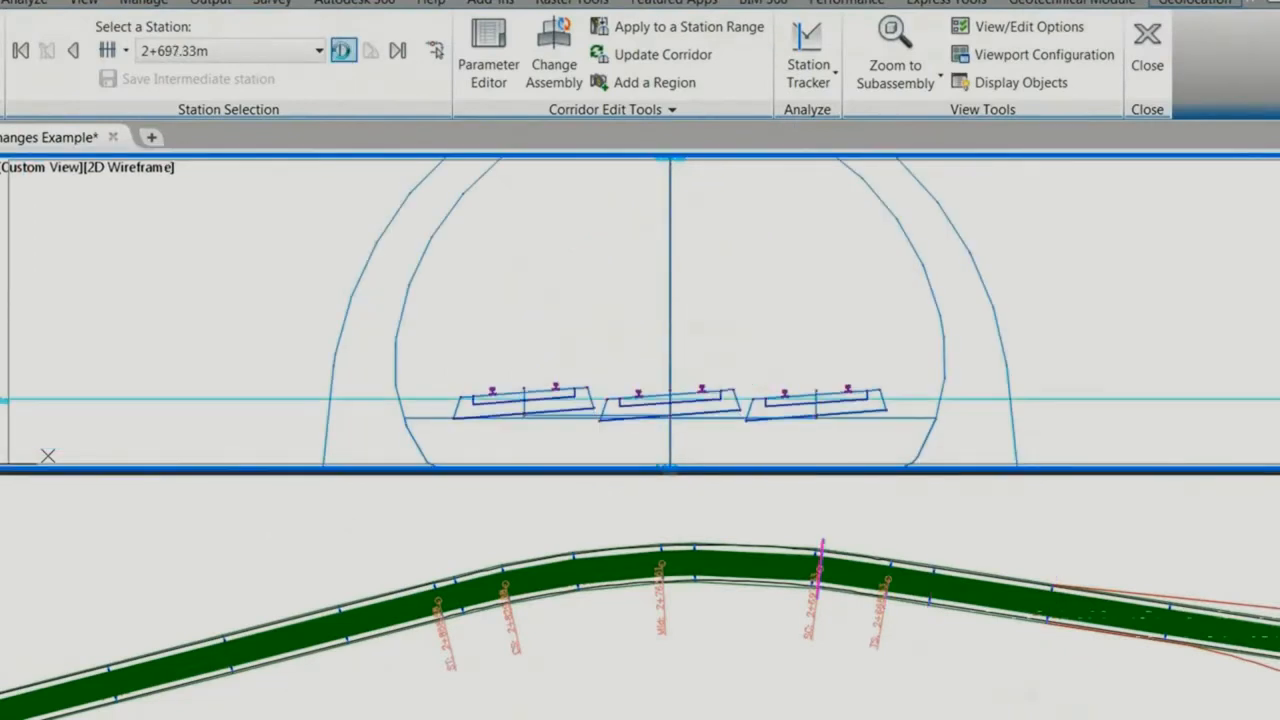
{"action": "left_click", "coordinate": [343, 51]}
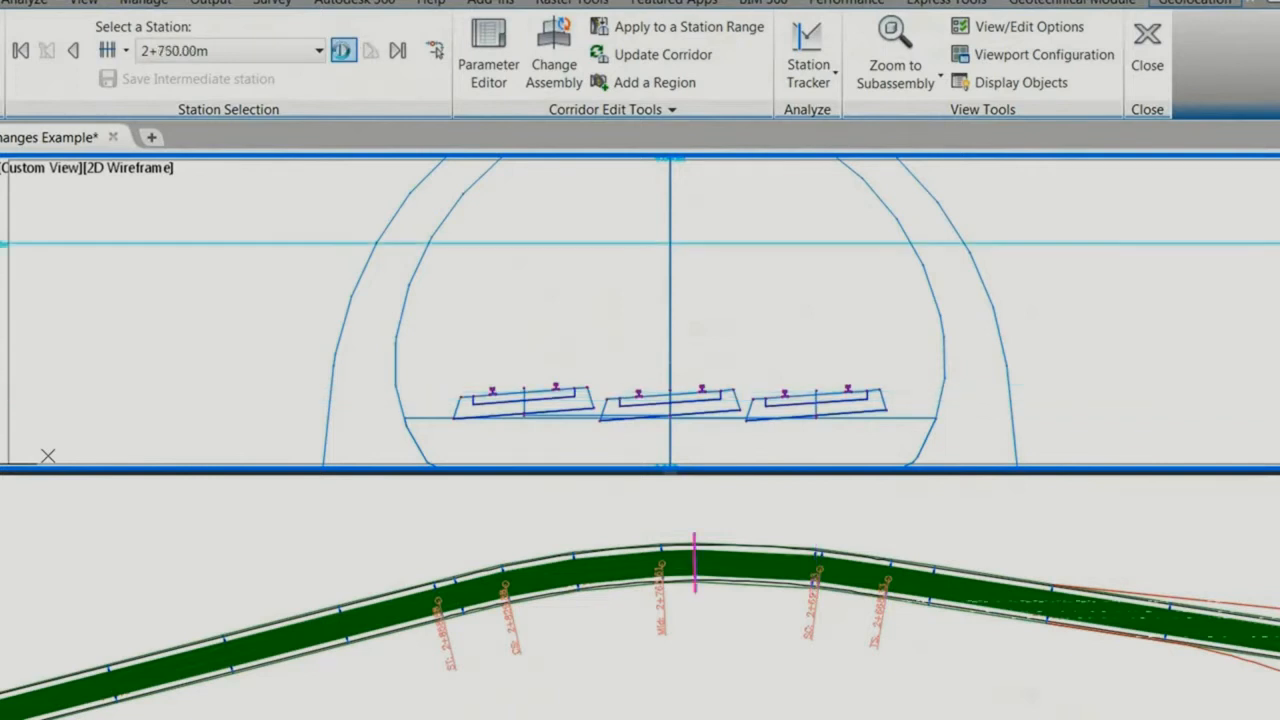
{"action": "left_click", "coordinate": [343, 51]}
{"action": "left_click", "coordinate": [343, 51]}
{"action": "left_click", "coordinate": [343, 51]}
{"action": "left_click", "coordinate": [343, 51]}
{"action": "left_click", "coordinate": [343, 51]}
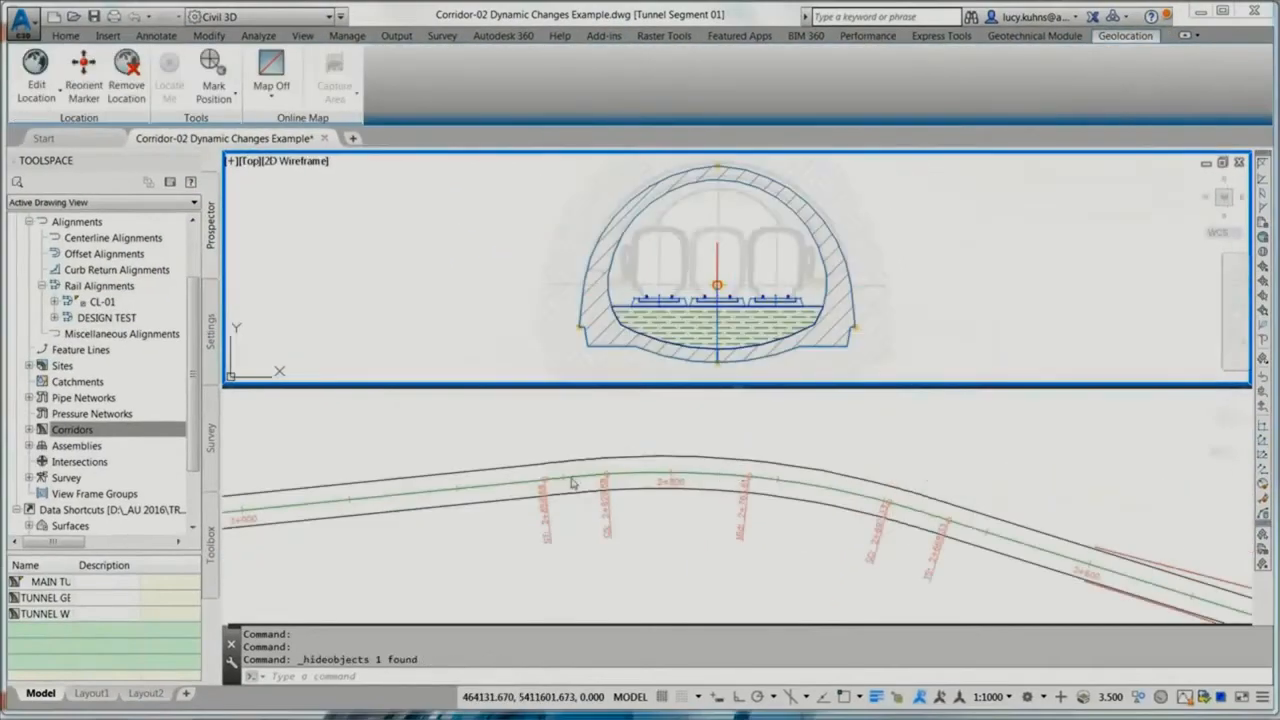
Step: Add Cant Critical Points labels to alignment CL-01 with all cant points selected, and apply the alignment labels
{"action": "left_click", "coordinate": [521, 484]}
{"action": "left_click", "coordinate": [517, 482]}
{"action": "right_click", "coordinate": [517, 482]}
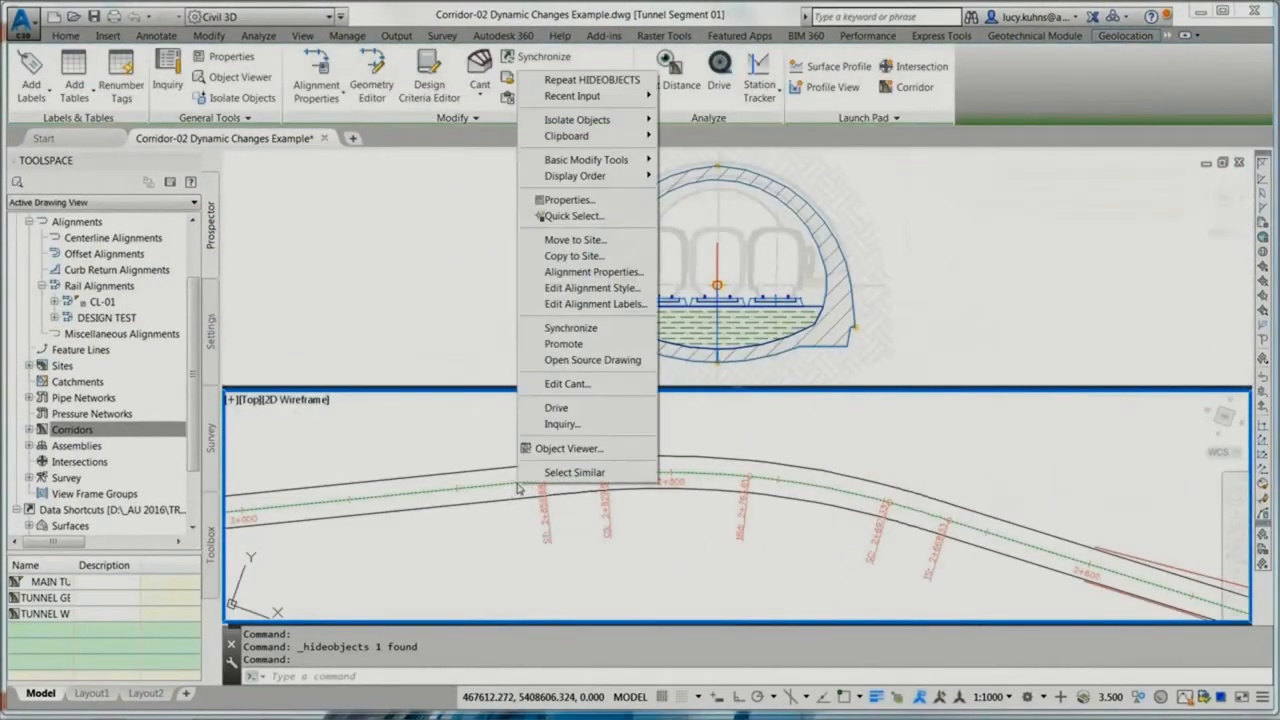
{"action": "left_click", "coordinate": [585, 305]}
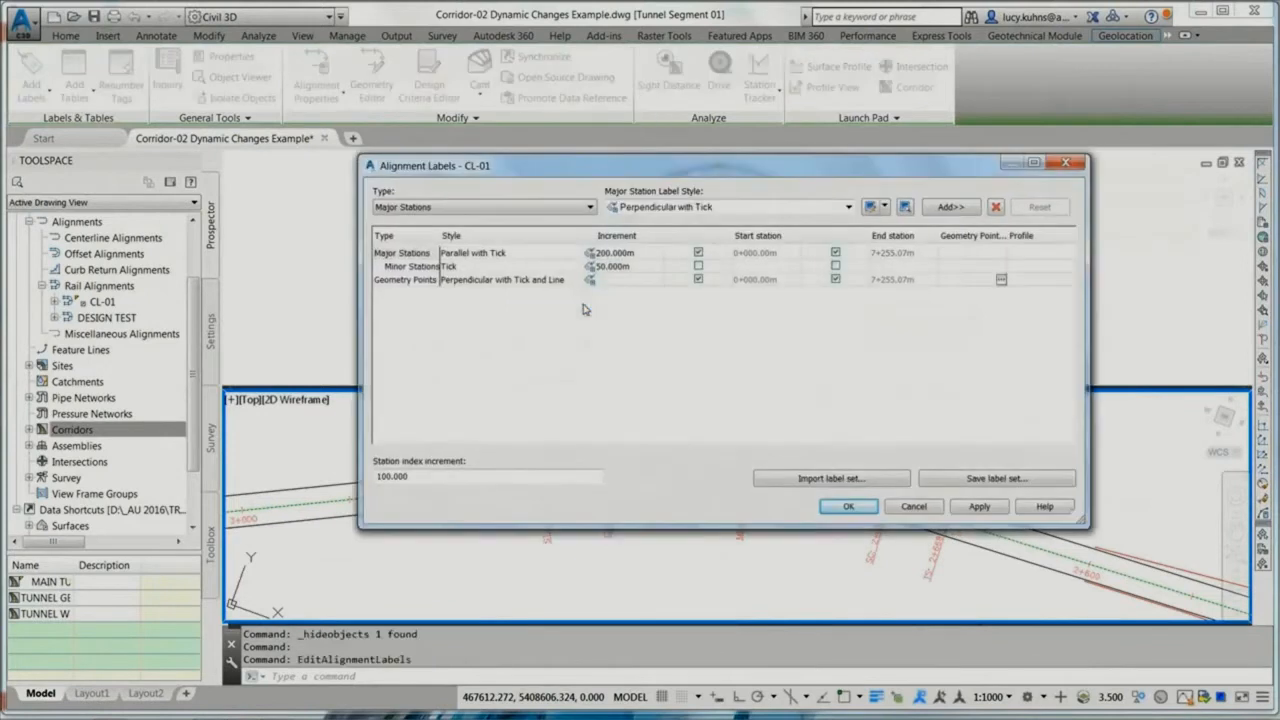
{"action": "left_click", "coordinate": [531, 207]}
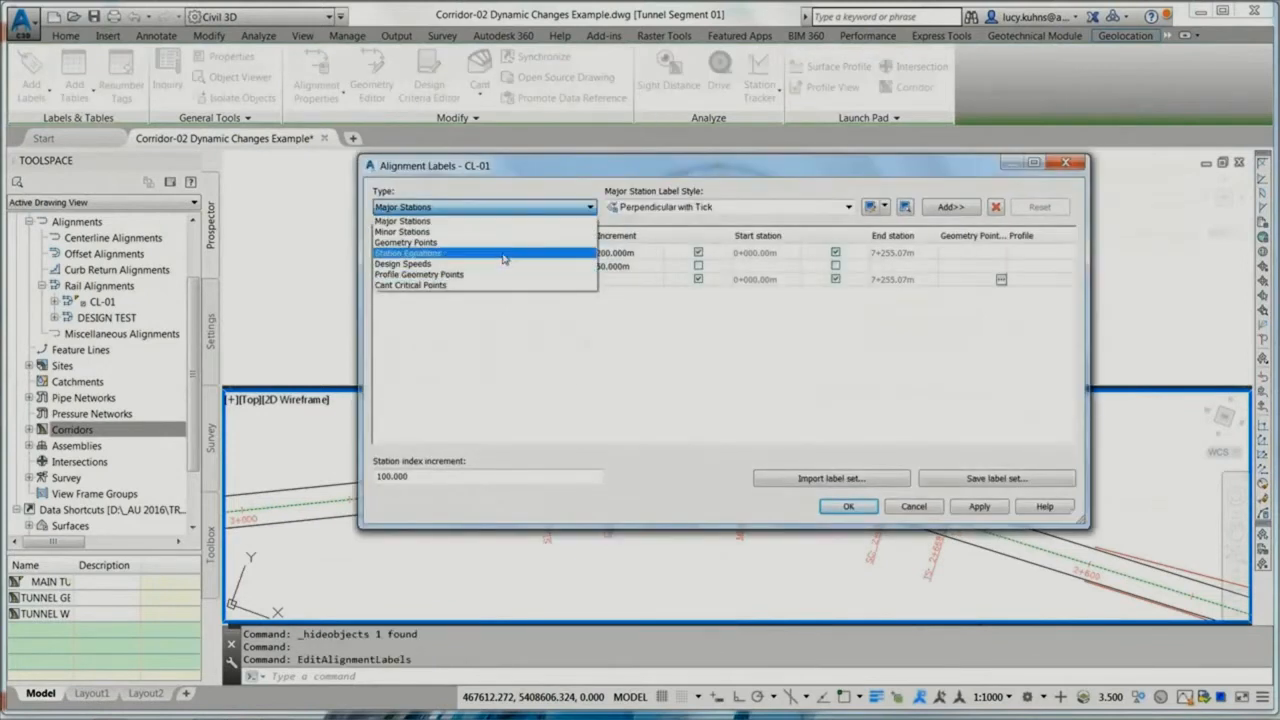
{"action": "left_click", "coordinate": [437, 286]}
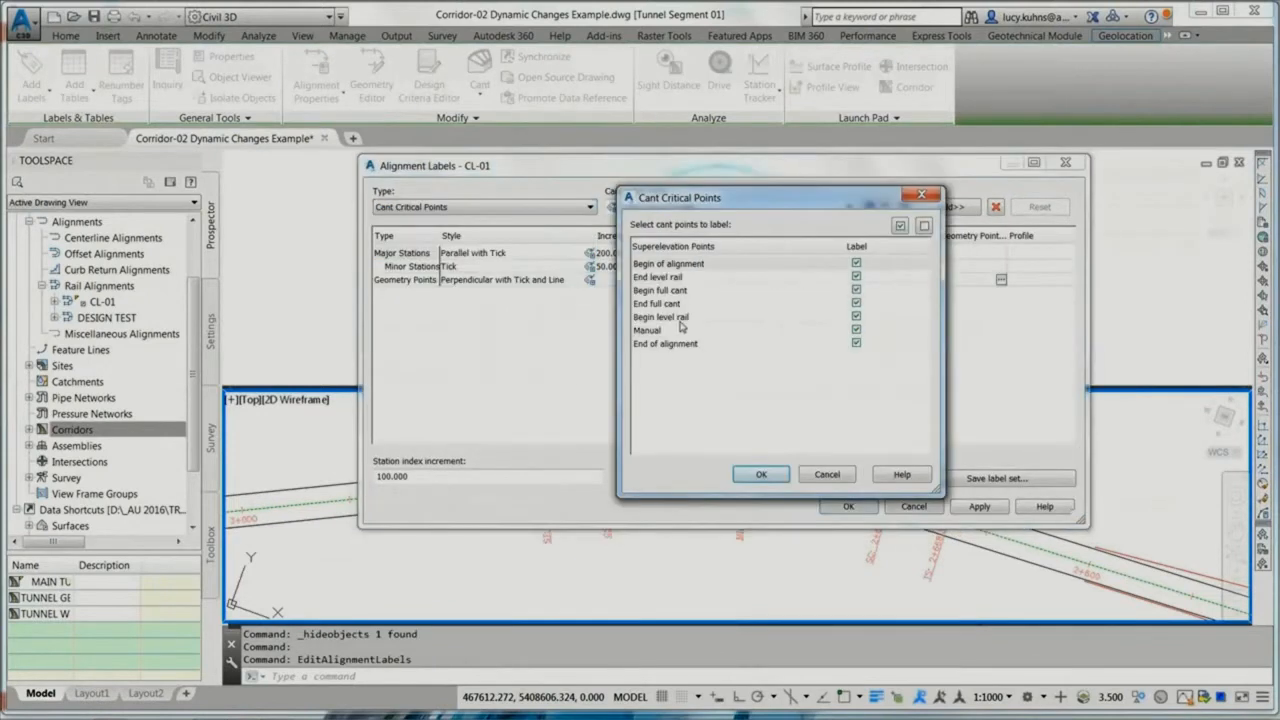
{"action": "left_click", "coordinate": [757, 475]}
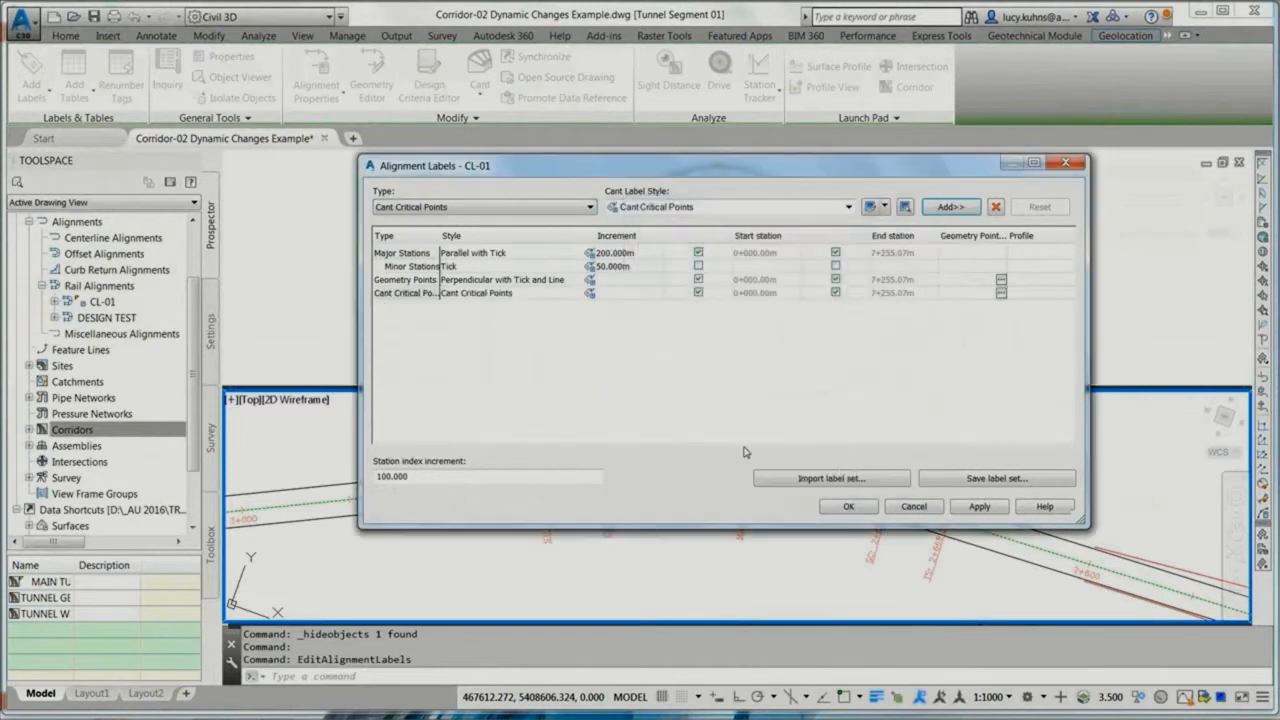
{"action": "left_click", "coordinate": [845, 506]}
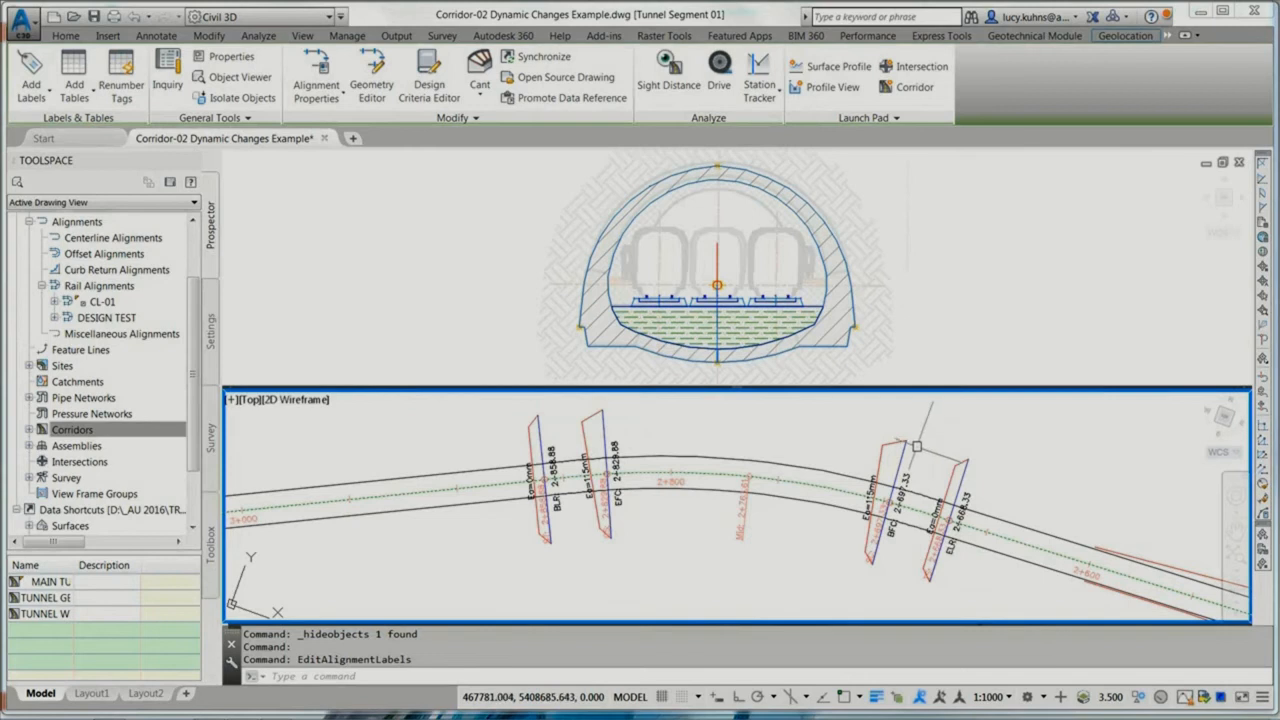
Step: Set the radius of the first curve (entity 2) of the DESIGN TEST alignment to 400 m
{"action": "type", "text": "PP1"}
{"action": "key", "text": "Return"}
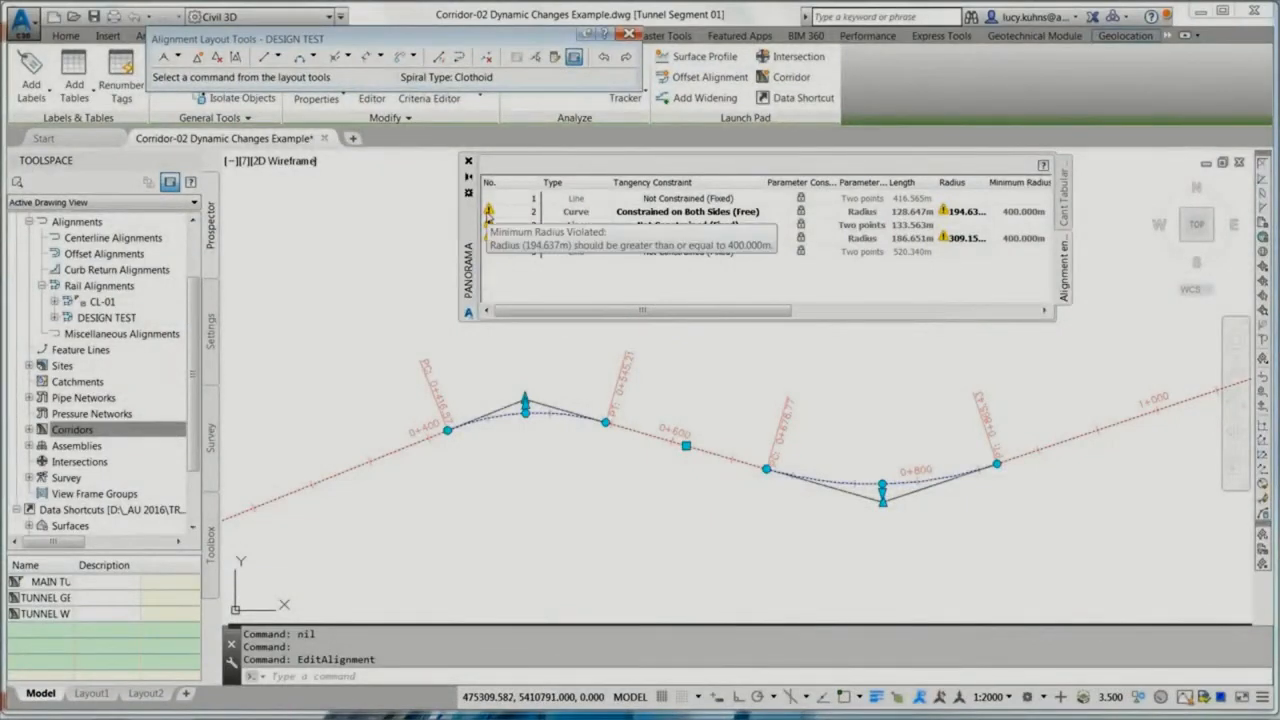
{"action": "left_click", "coordinate": [953, 212]}
{"action": "type", "text": "400"}
{"action": "key", "text": "Return"}
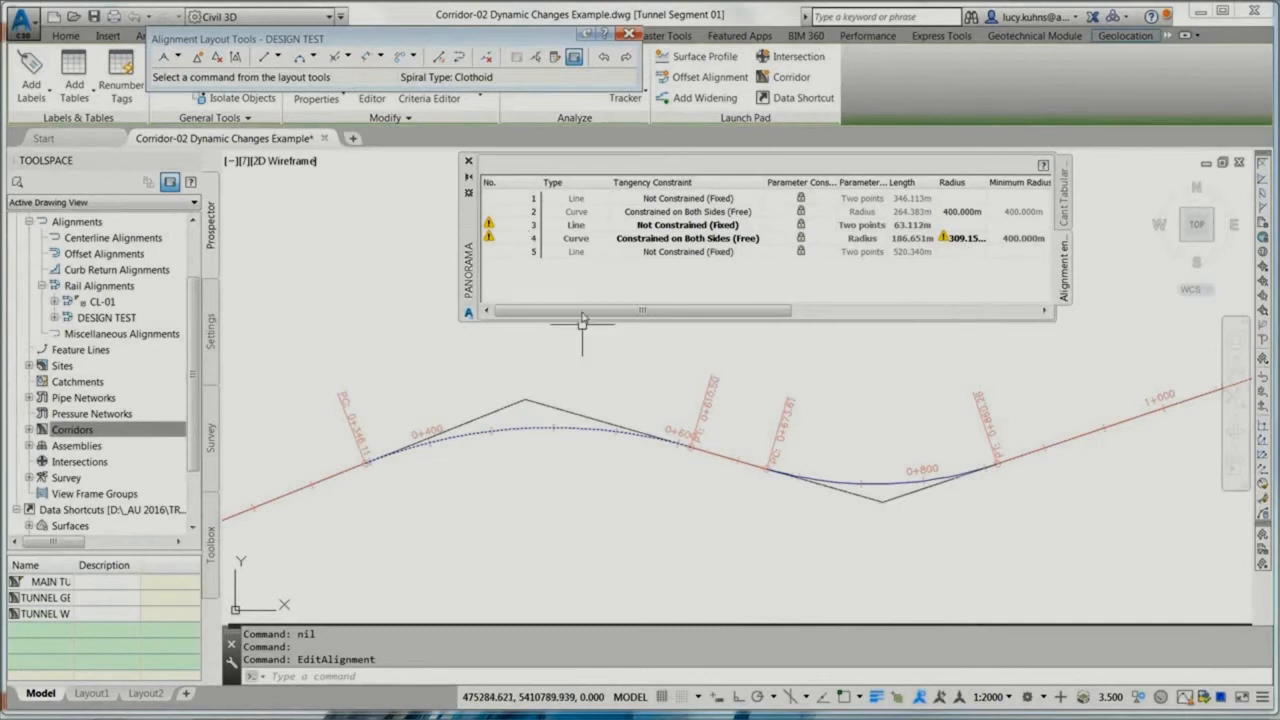
Step: Move the second curve's intersection point farther out to lengthen the tangent between the curves, and set that curve's radius to 400 m
{"action": "left_click", "coordinate": [849, 490]}
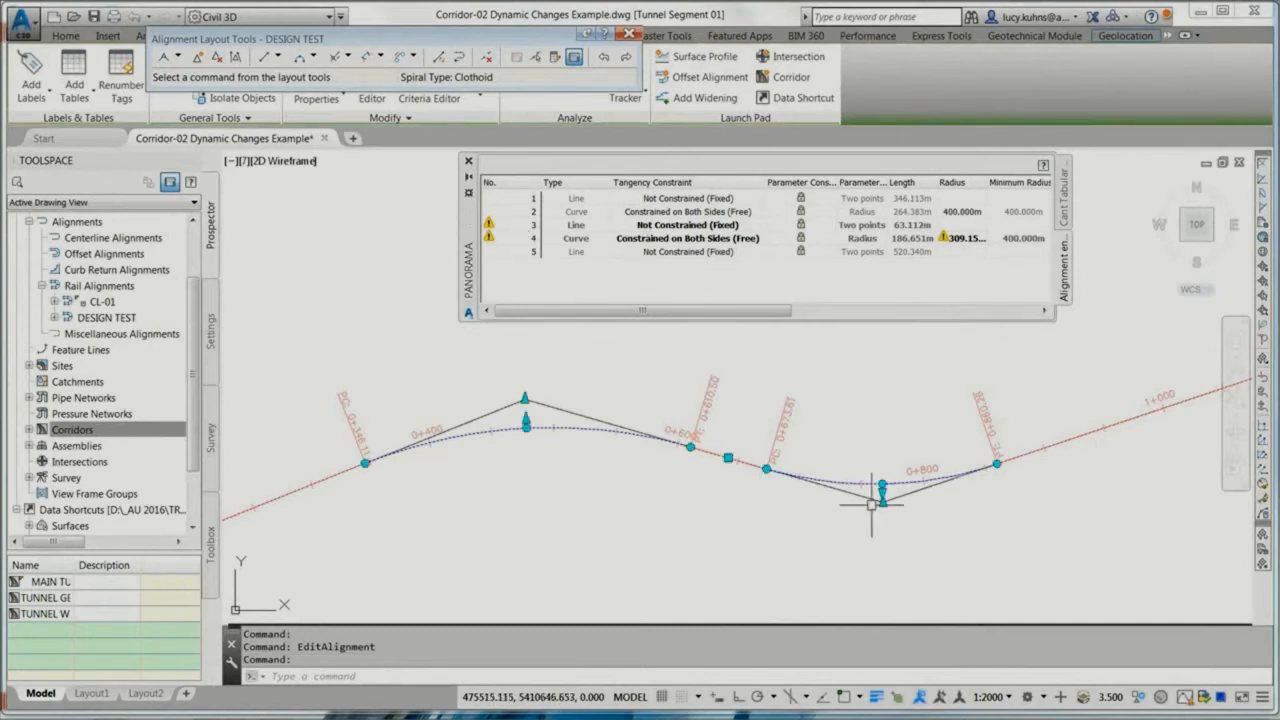
{"action": "left_click", "coordinate": [1133, 547]}
{"action": "double_click", "coordinate": [955, 241]}
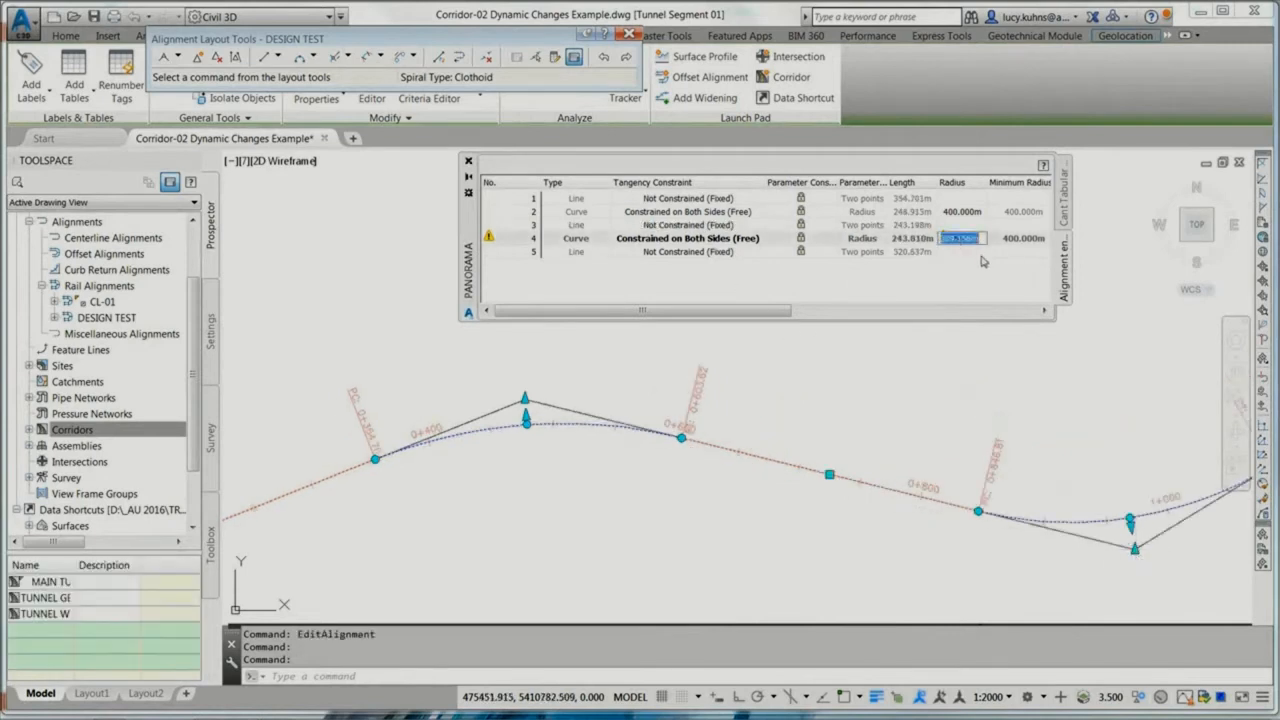
{"action": "type", "text": "400"}
{"action": "key", "text": "Return"}
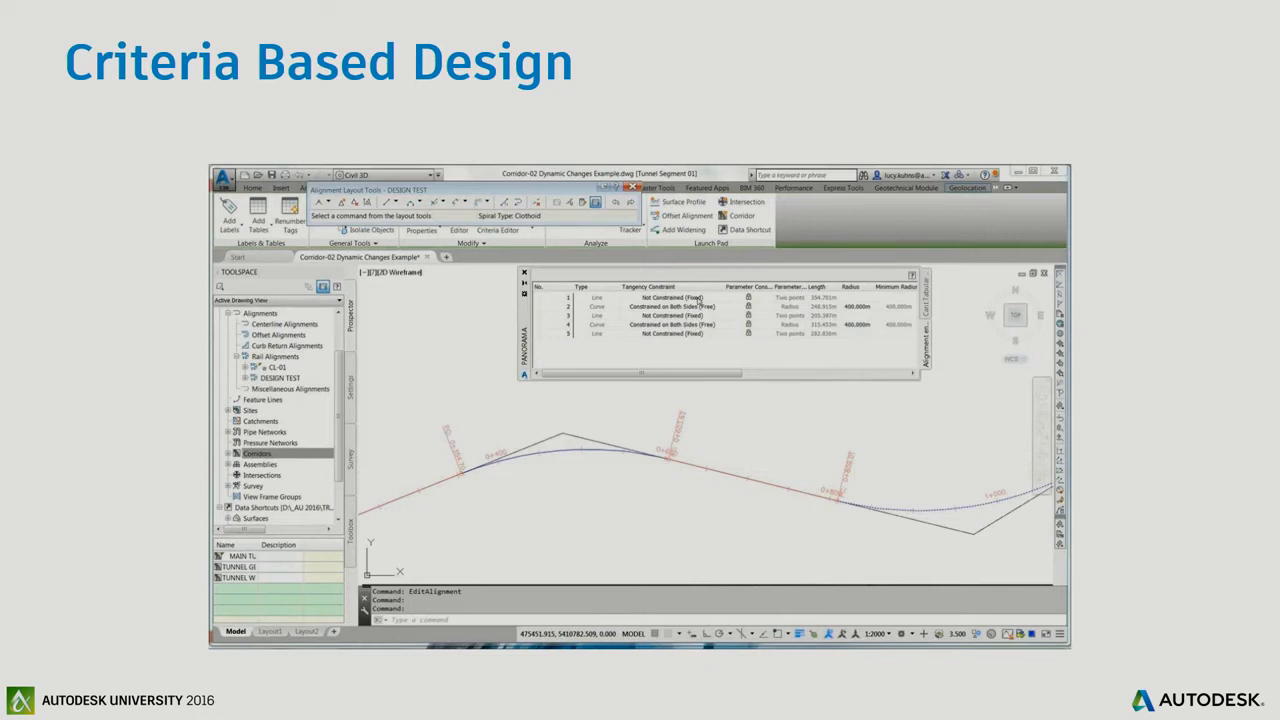
{"action": "key", "text": "Right"}
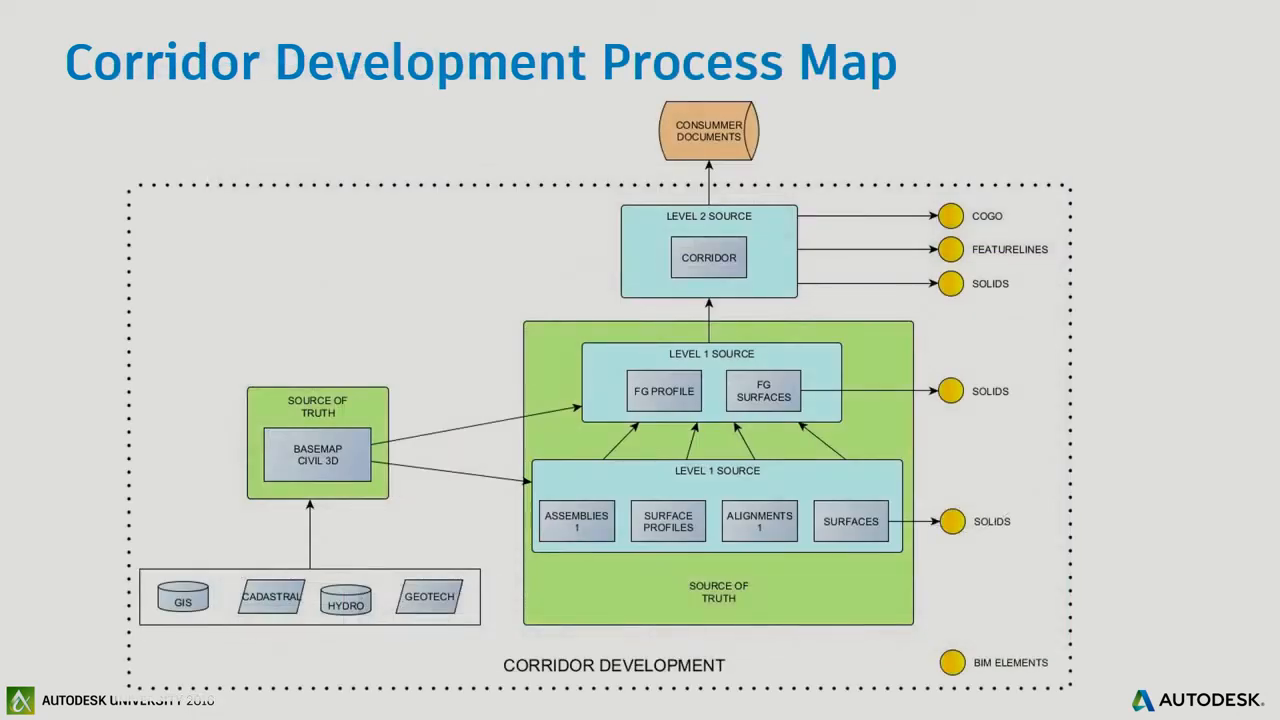
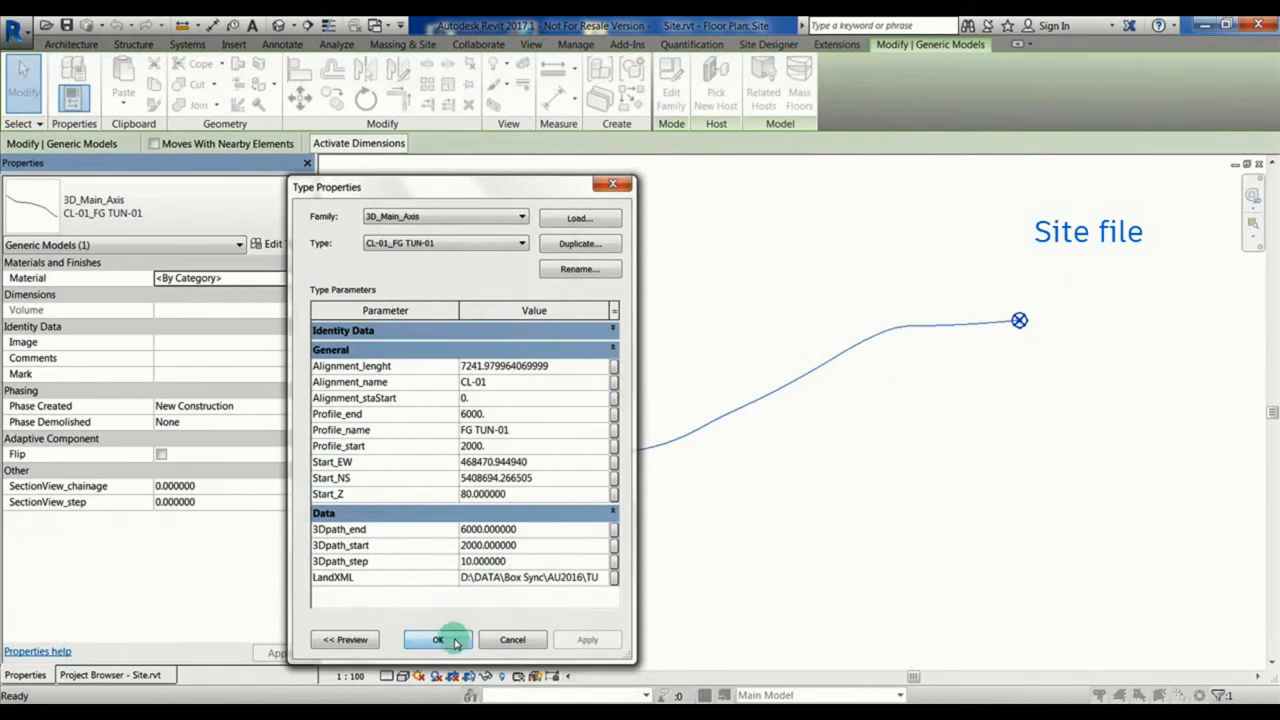
Step: Close the main axis type properties, deselect the axis, and close the Site floor plan view of Site.rvt
{"action": "left_click", "coordinate": [455, 642]}
{"action": "left_click", "coordinate": [700, 523]}
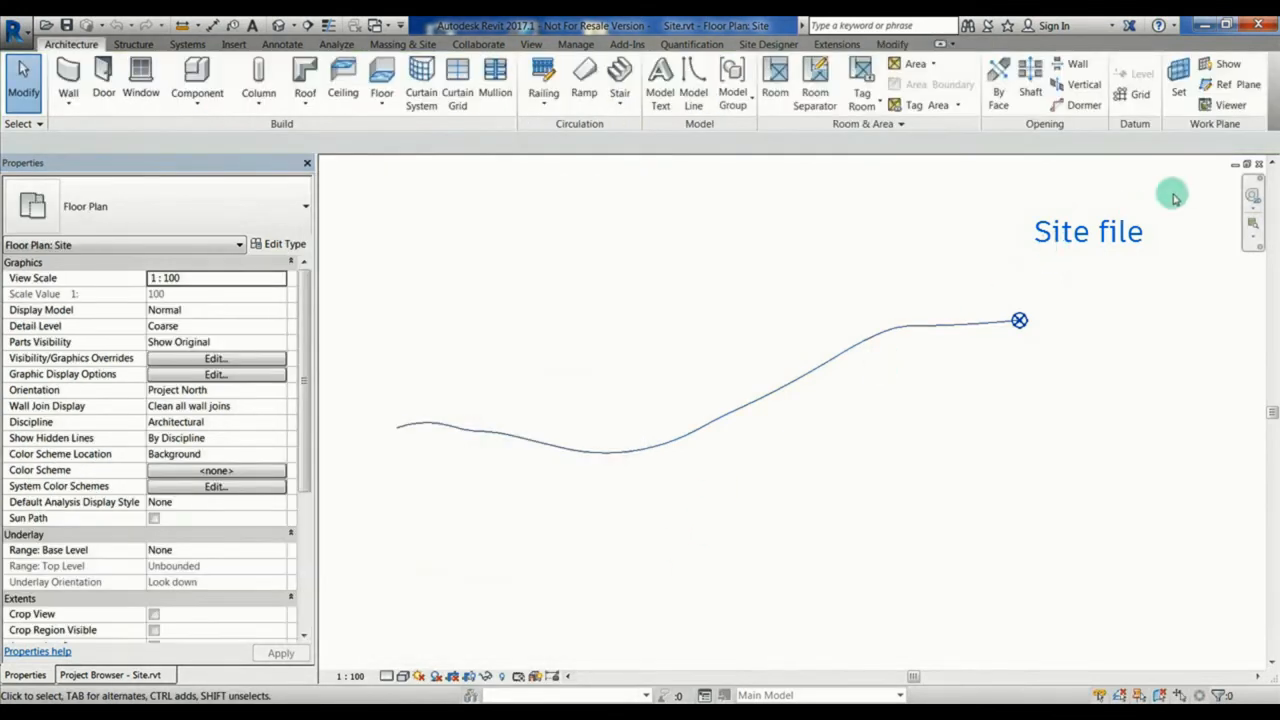
{"action": "left_click", "coordinate": [1260, 164]}
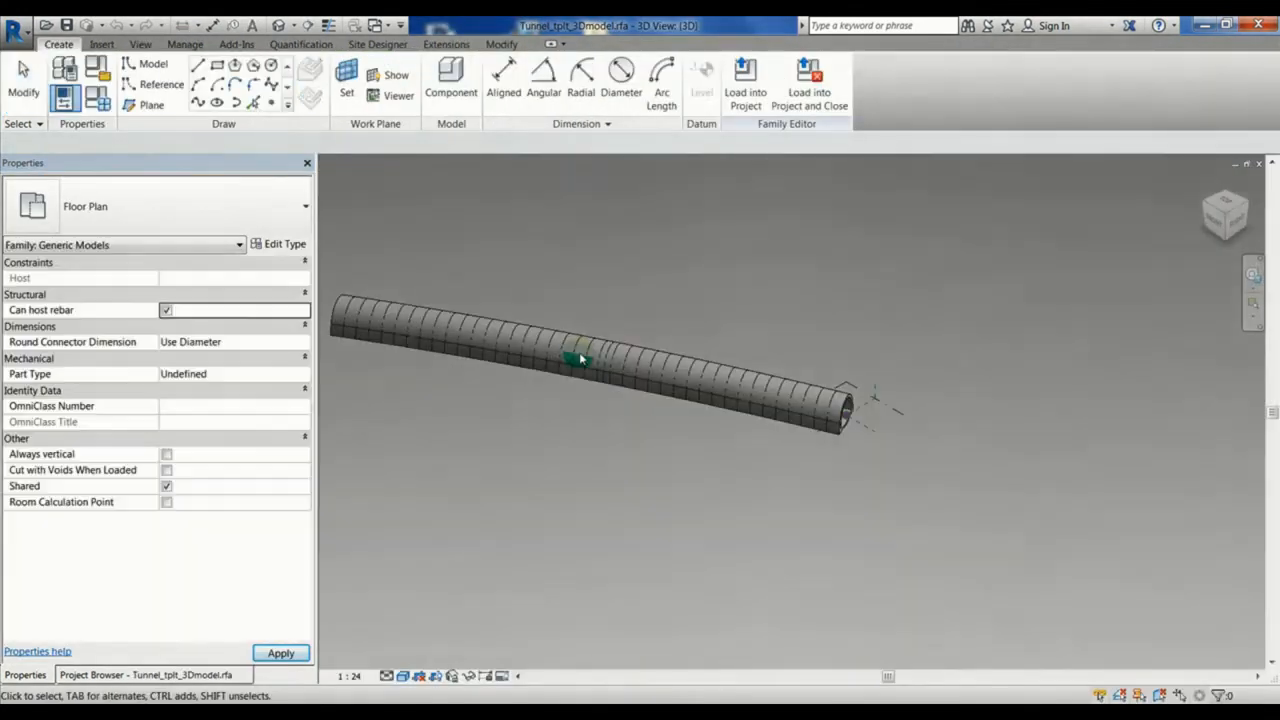
Step: Create a new project from the Construction Template and open its Site floor plan
{"action": "key", "text": "ctrl+n"}
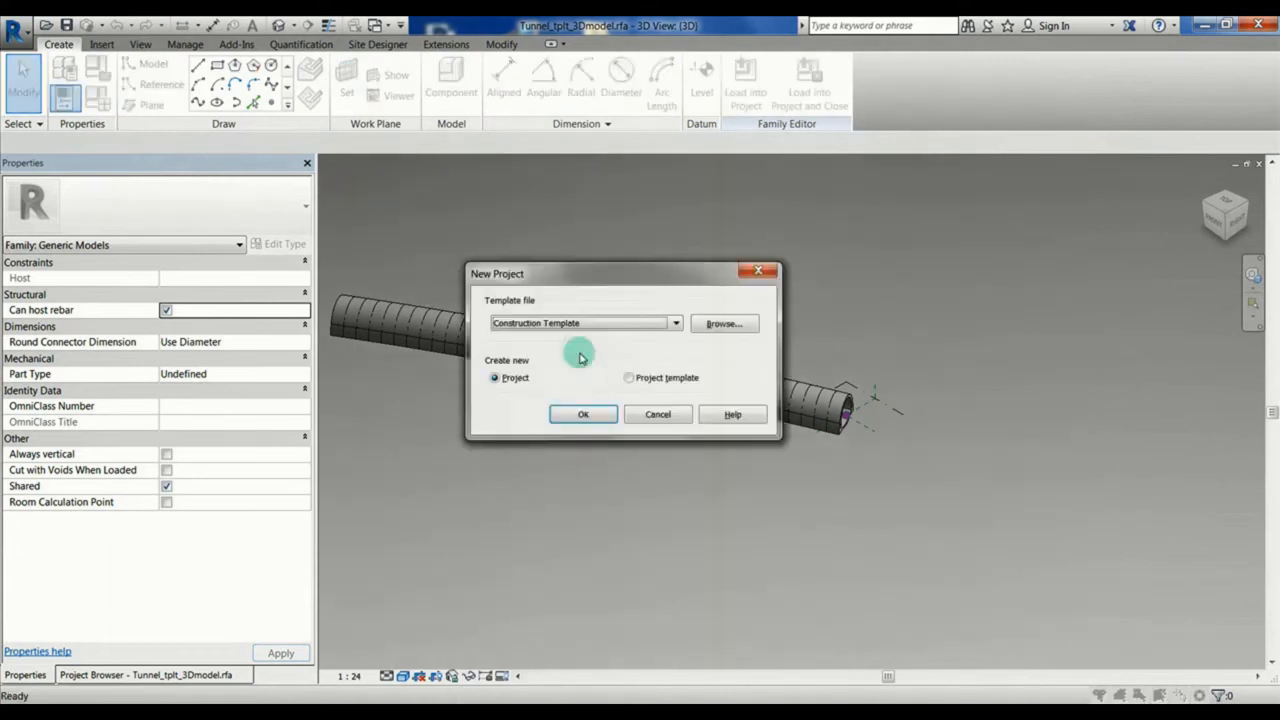
{"action": "left_click", "coordinate": [580, 415]}
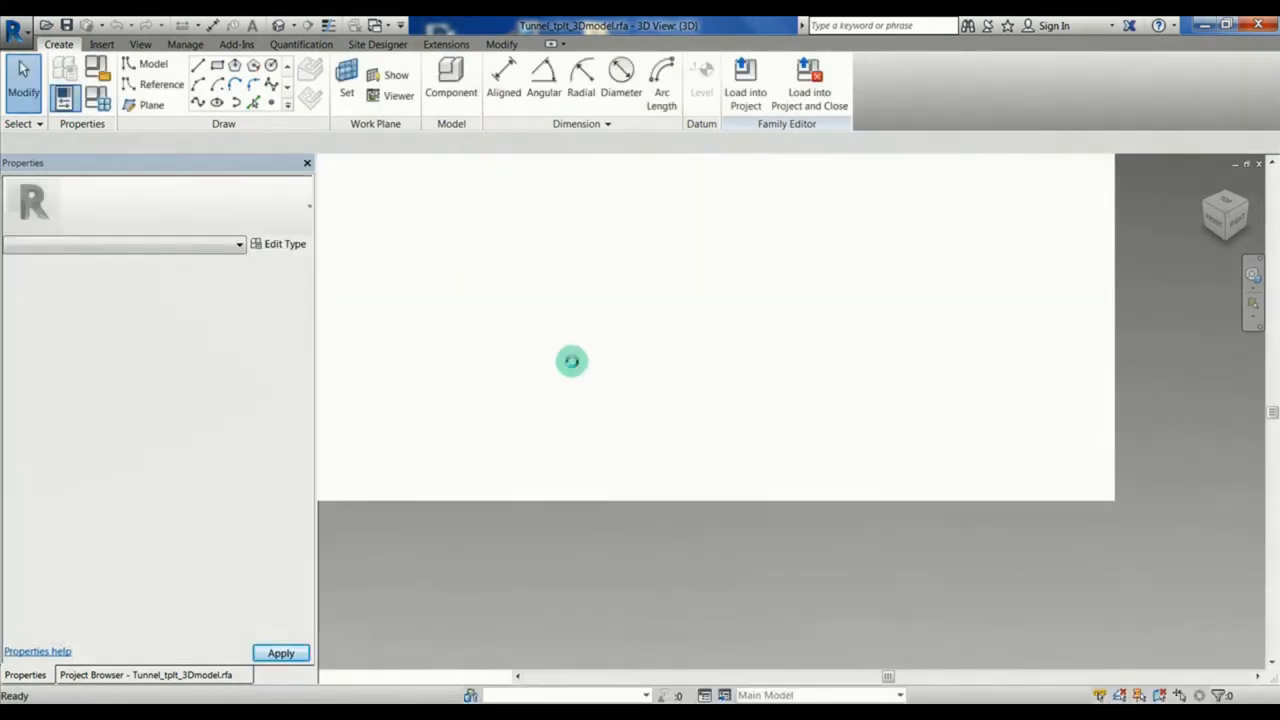
{"action": "left_click", "coordinate": [84, 675]}
{"action": "double_click", "coordinate": [66, 243]}
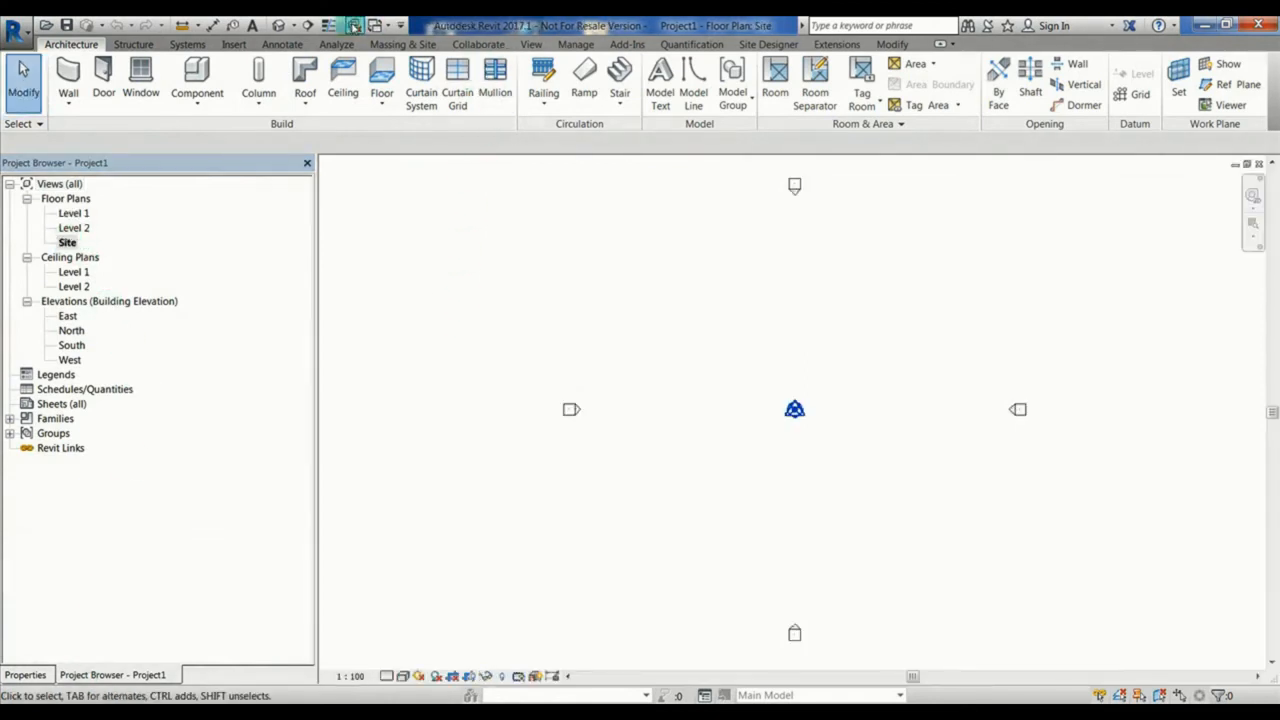
Step: Set the project's length units to meters and choose the length rounding
{"action": "left_click", "coordinate": [575, 44]}
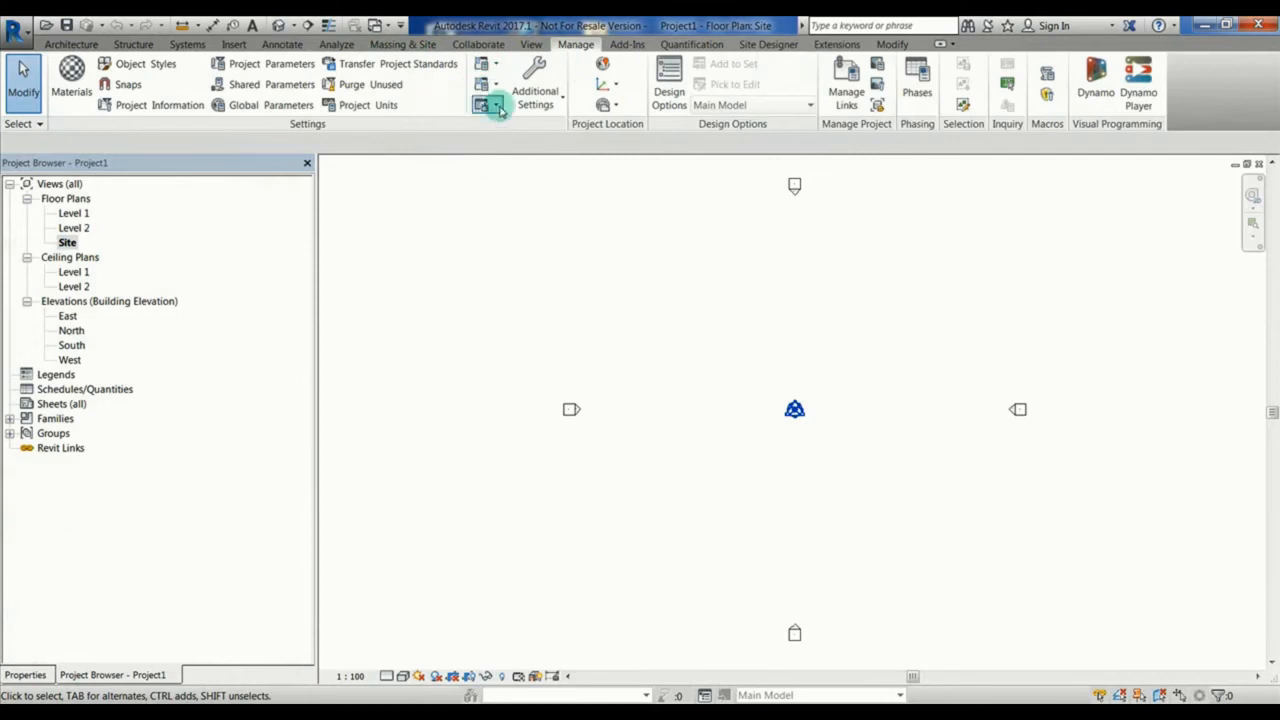
{"action": "left_click", "coordinate": [380, 105]}
{"action": "left_click", "coordinate": [674, 249]}
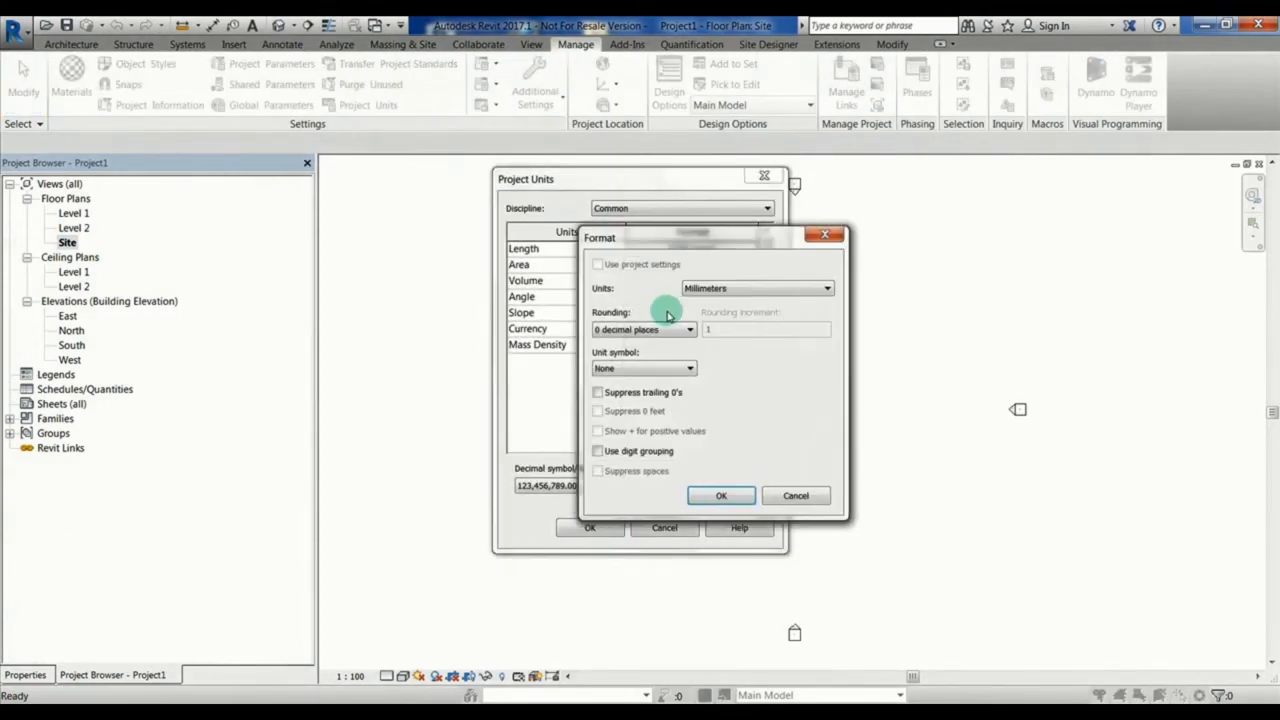
{"action": "left_click", "coordinate": [700, 288]}
{"action": "left_click", "coordinate": [705, 331]}
{"action": "left_click", "coordinate": [668, 329]}
{"action": "left_click", "coordinate": [650, 335]}
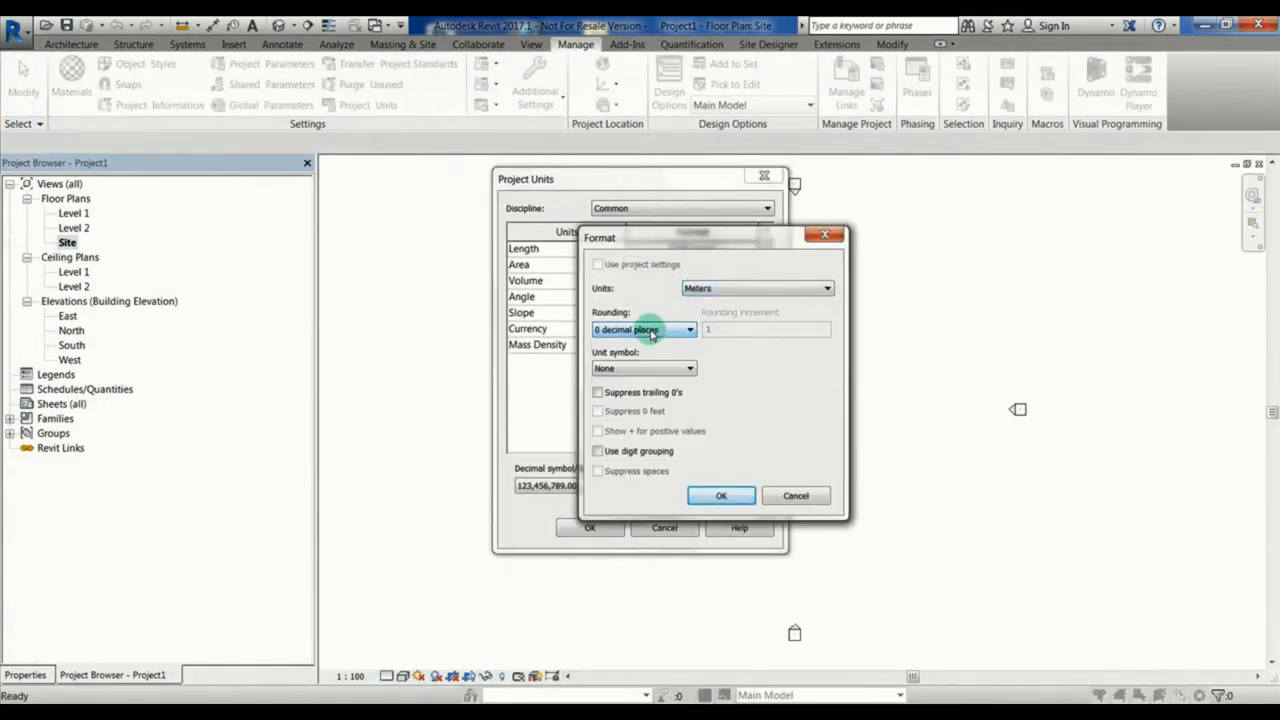
{"action": "left_click", "coordinate": [720, 495]}
{"action": "left_click", "coordinate": [588, 526]}
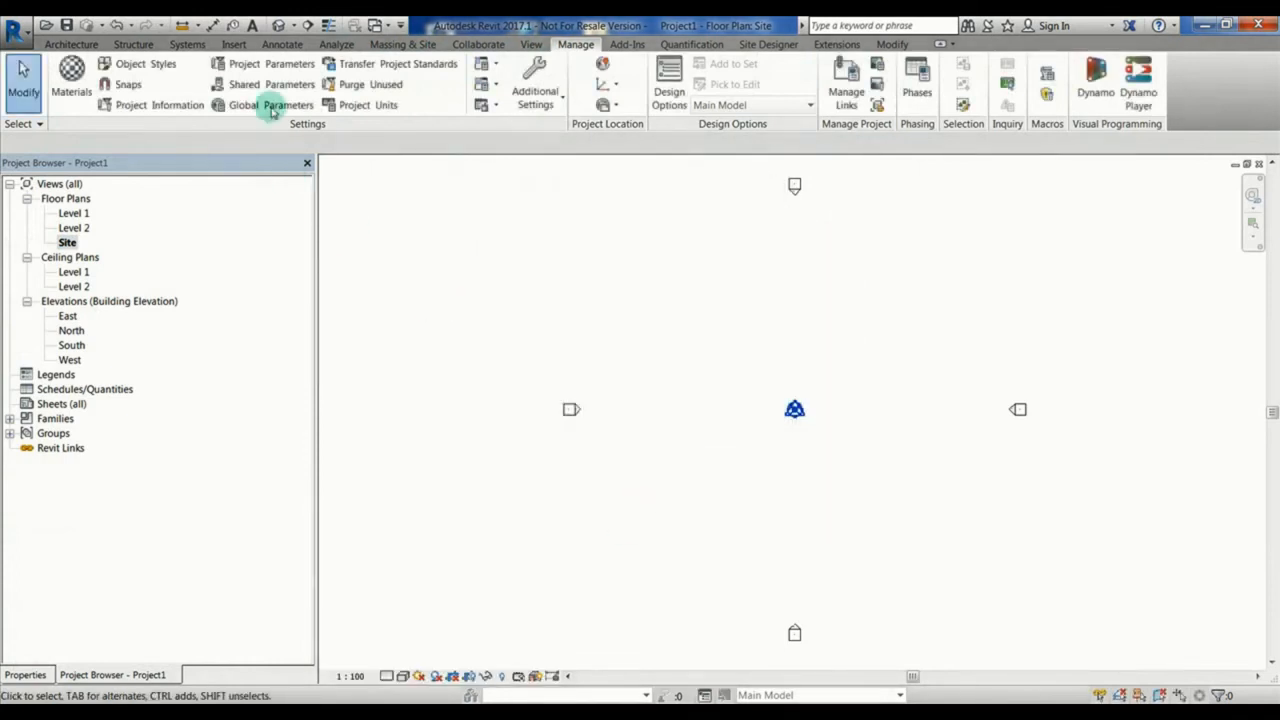
Step: Link Site.rvt into the project with Auto - By Shared Coordinates positioning
{"action": "left_click", "coordinate": [233, 44]}
{"action": "left_click", "coordinate": [65, 80]}
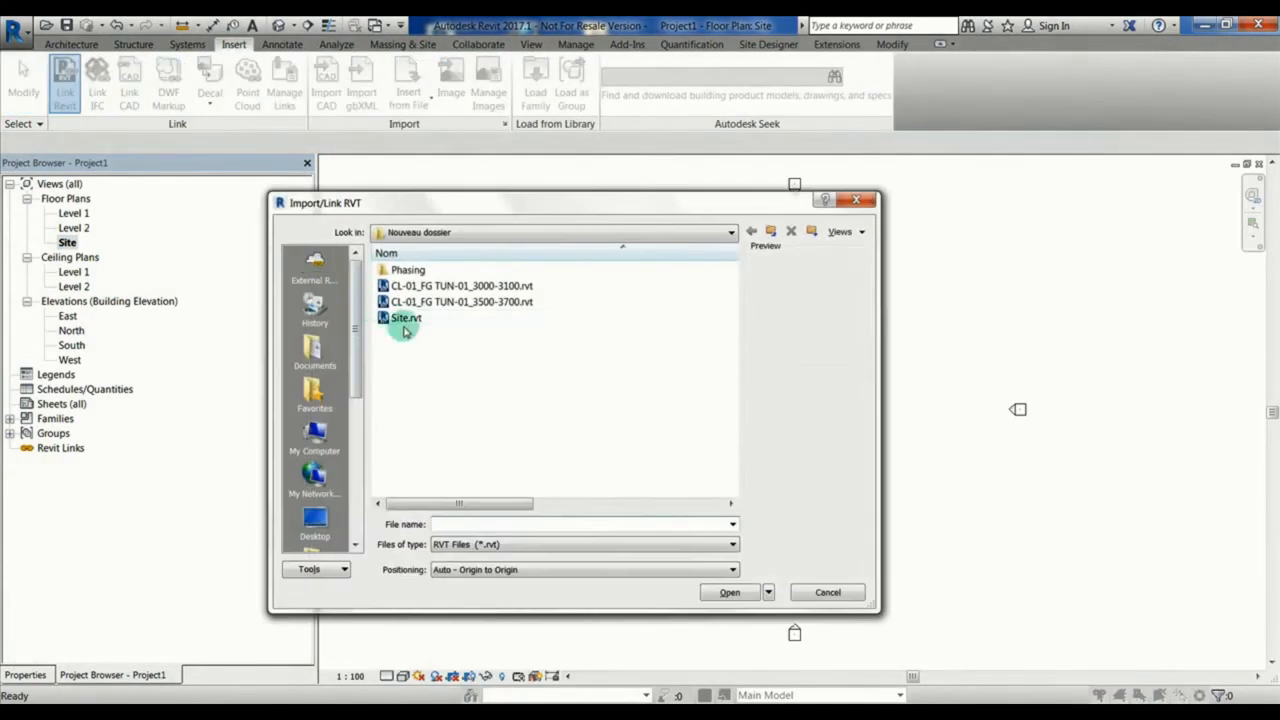
{"action": "left_click", "coordinate": [406, 317]}
{"action": "left_click", "coordinate": [530, 577]}
{"action": "scroll", "coordinate": [533, 576], "scroll_direction": "down", "scroll_amount": 1}
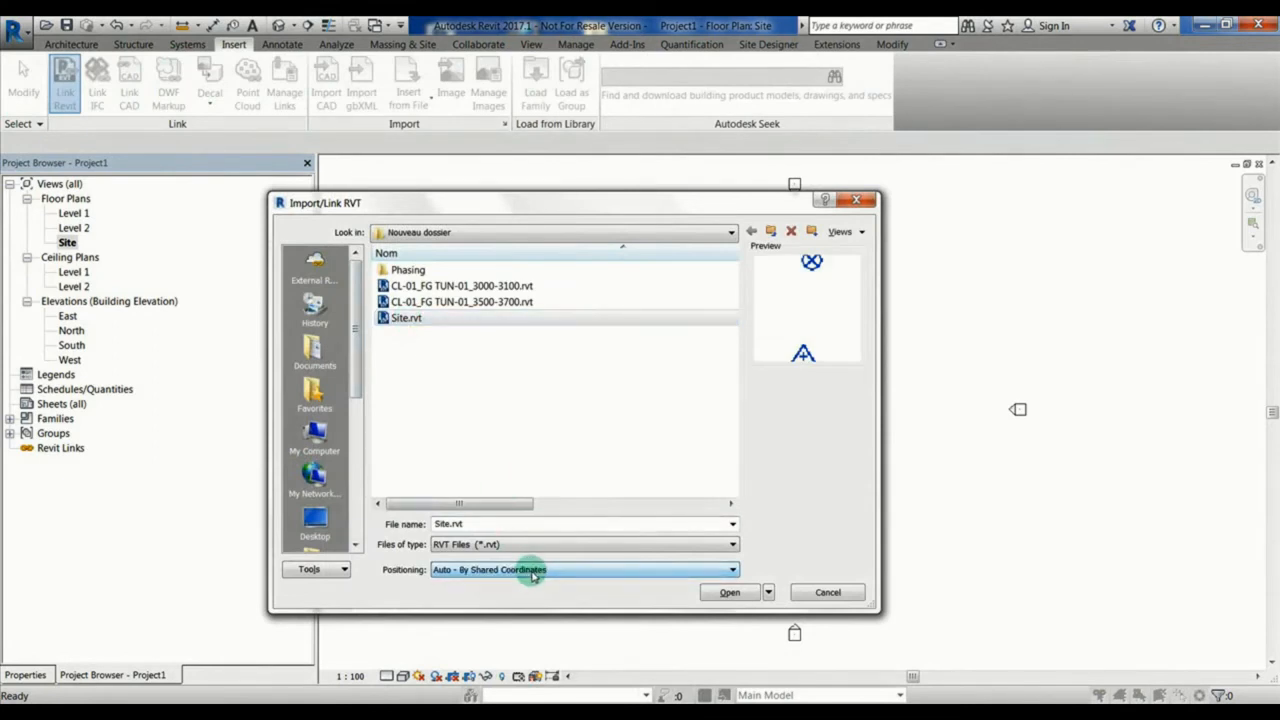
{"action": "left_click", "coordinate": [729, 592]}
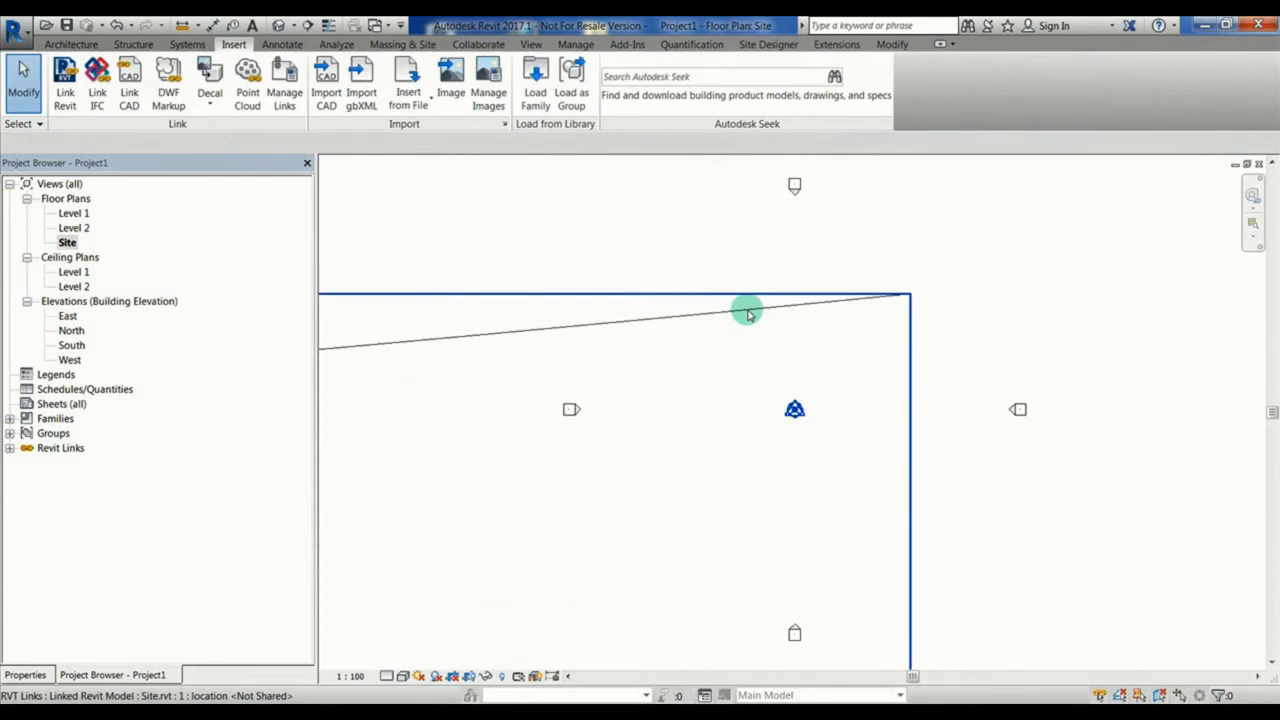
Step: Acquire the shared coordinates from the linked Site model and check the coordinates of the project base point
{"action": "left_click", "coordinate": [569, 47]}
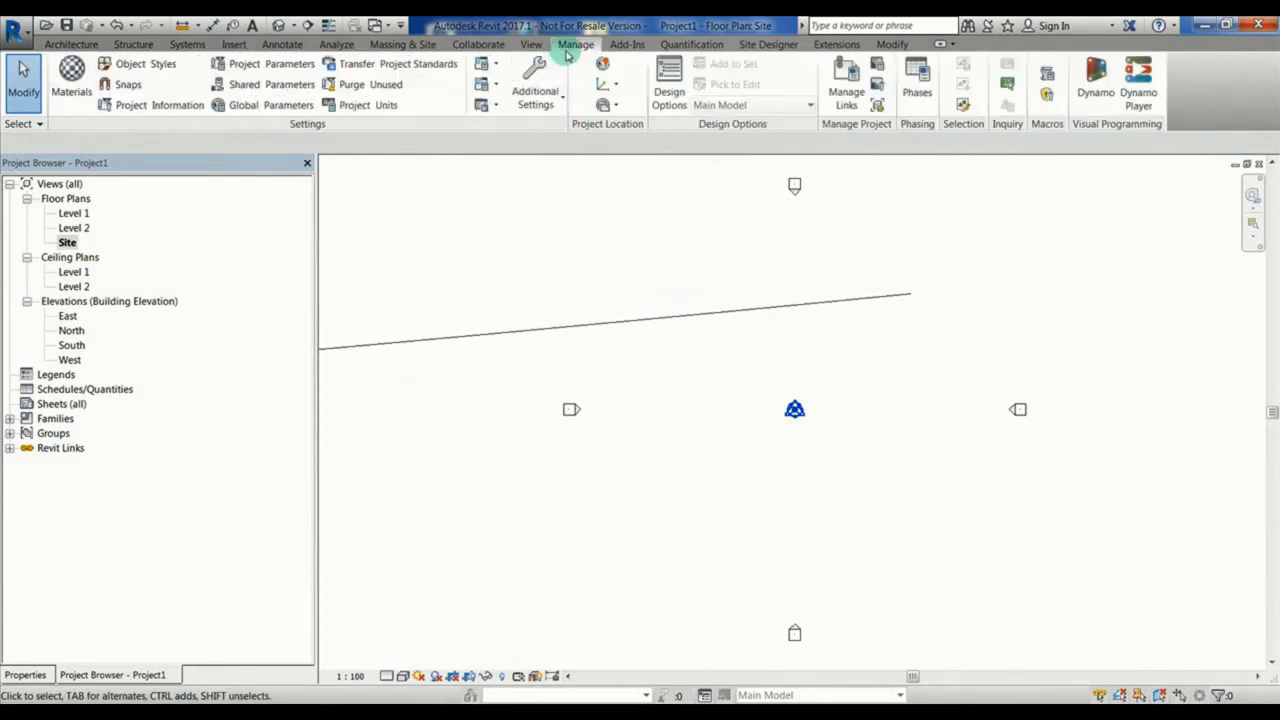
{"action": "left_click", "coordinate": [617, 88]}
{"action": "left_click", "coordinate": [651, 109]}
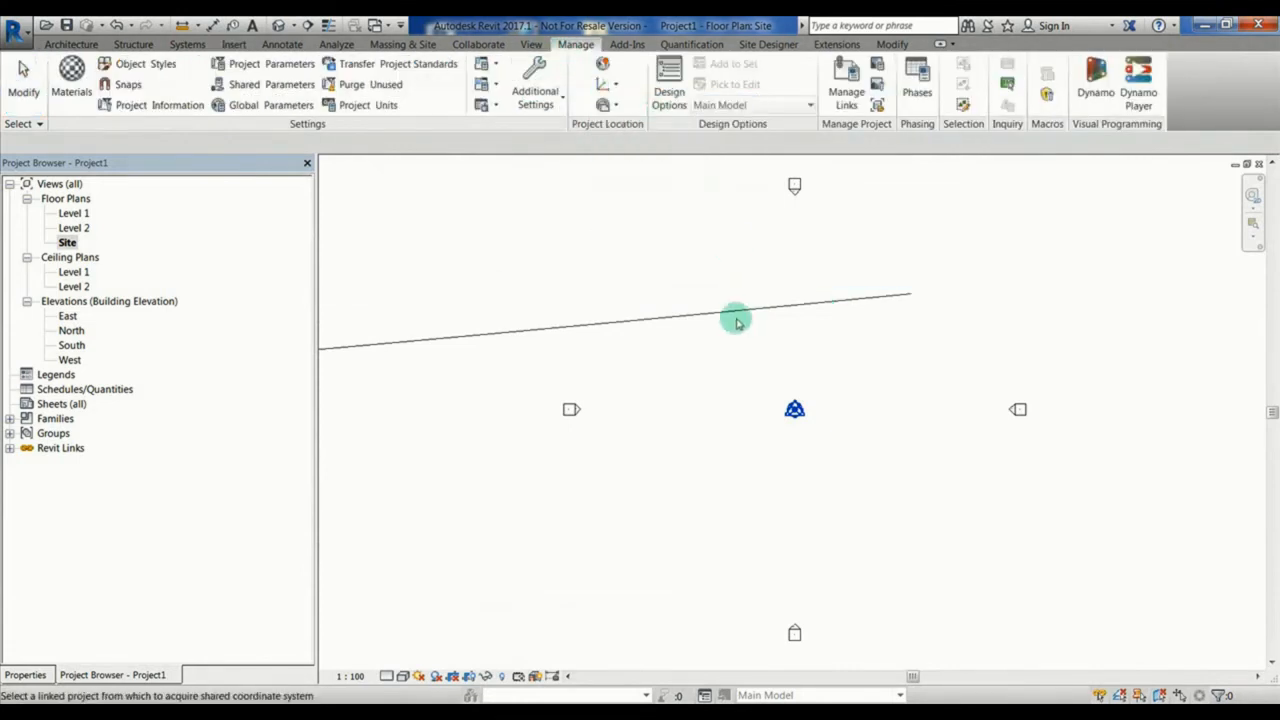
{"action": "left_click", "coordinate": [736, 318]}
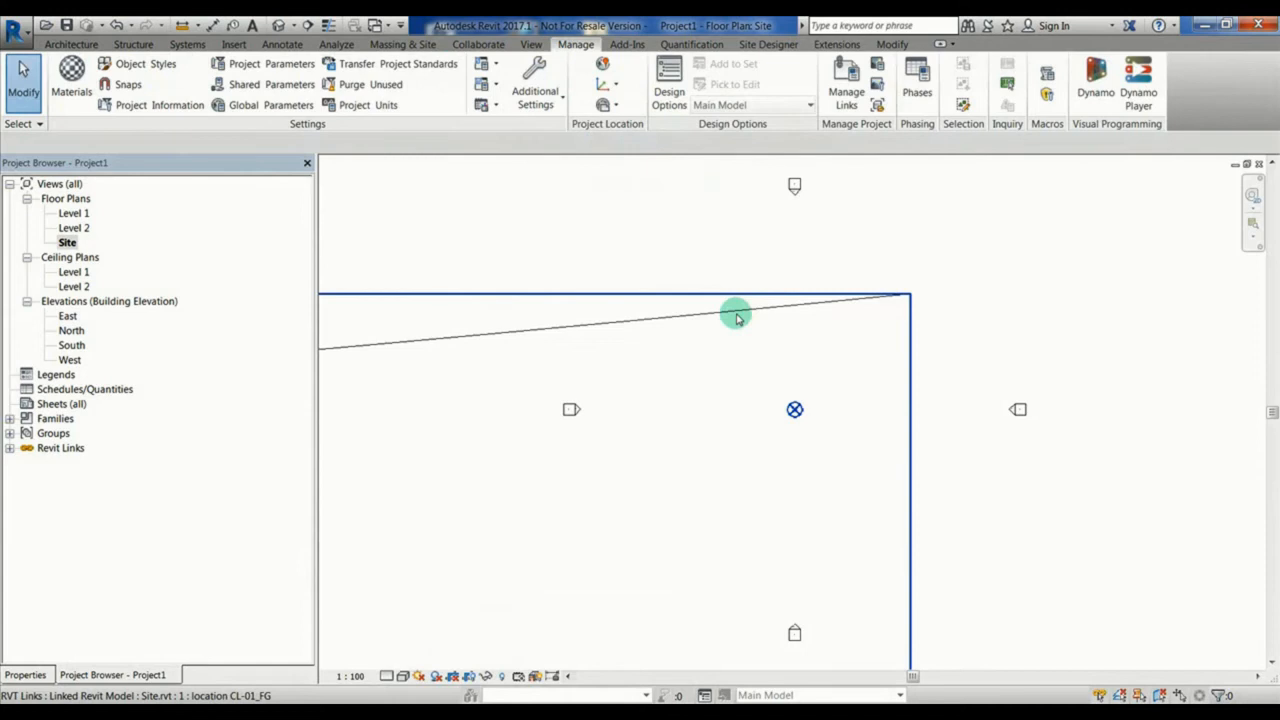
{"action": "left_click", "coordinate": [795, 412]}
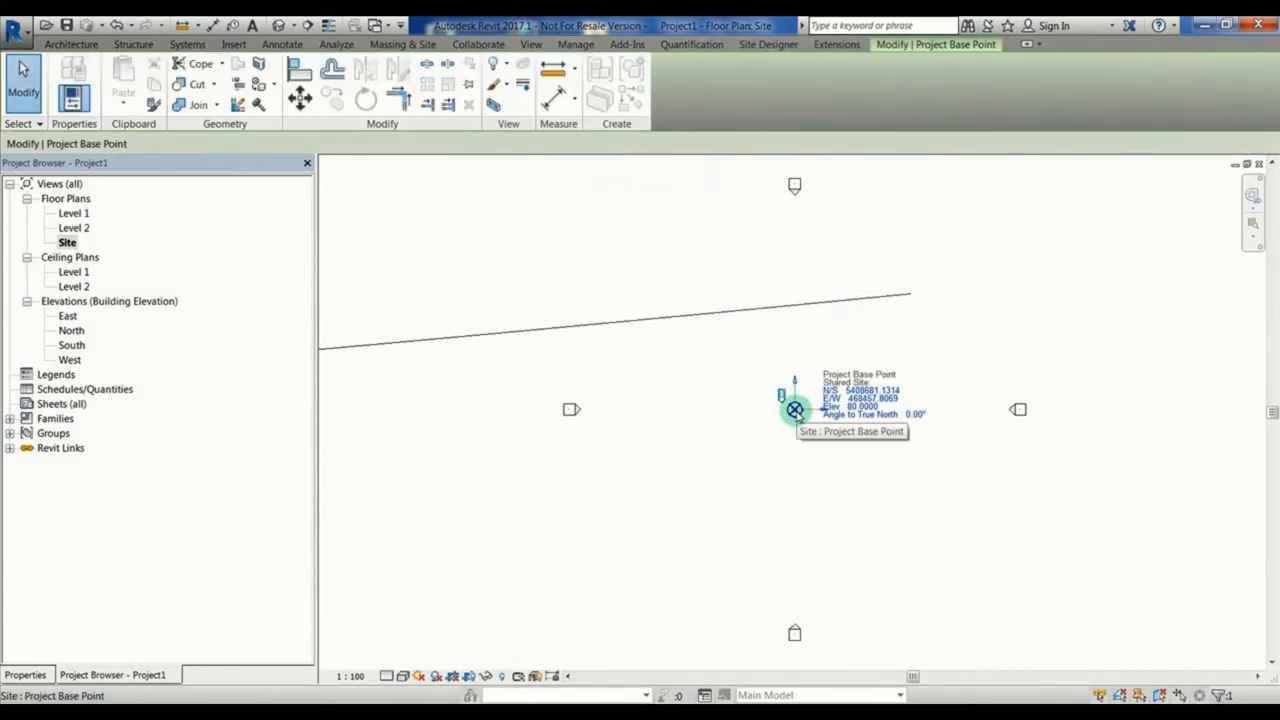
{"action": "left_click", "coordinate": [968, 338]}
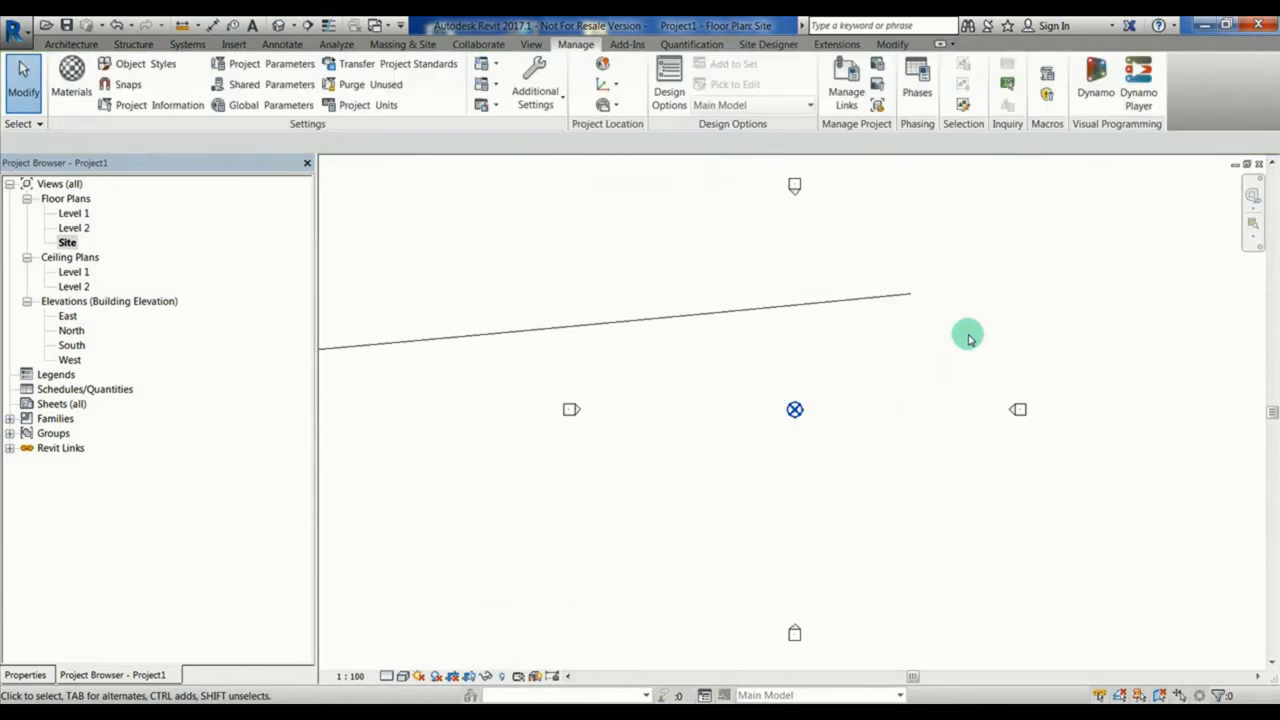
Step: Tile the open views, load the Tunnel_tplt_3Dmodel family into Project1, and place it on the project base point
{"action": "key", "text": "w"}
{"action": "key", "text": "t"}
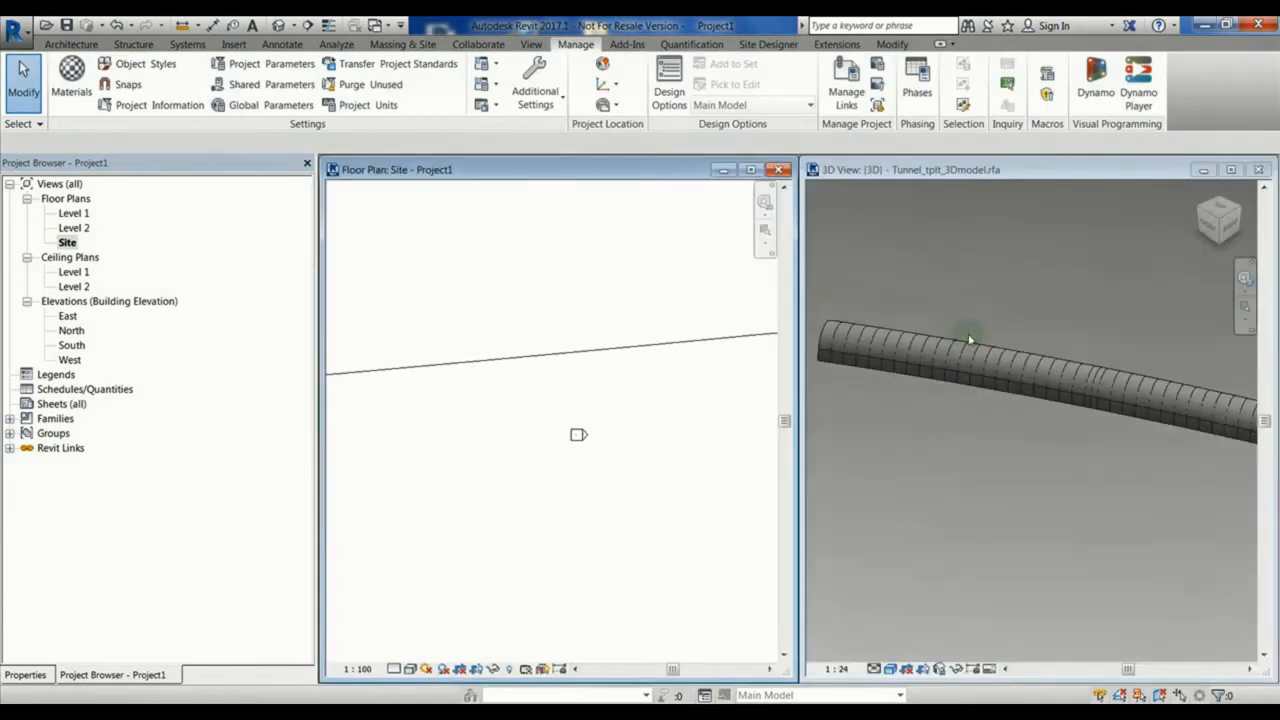
{"action": "left_click", "coordinate": [940, 300]}
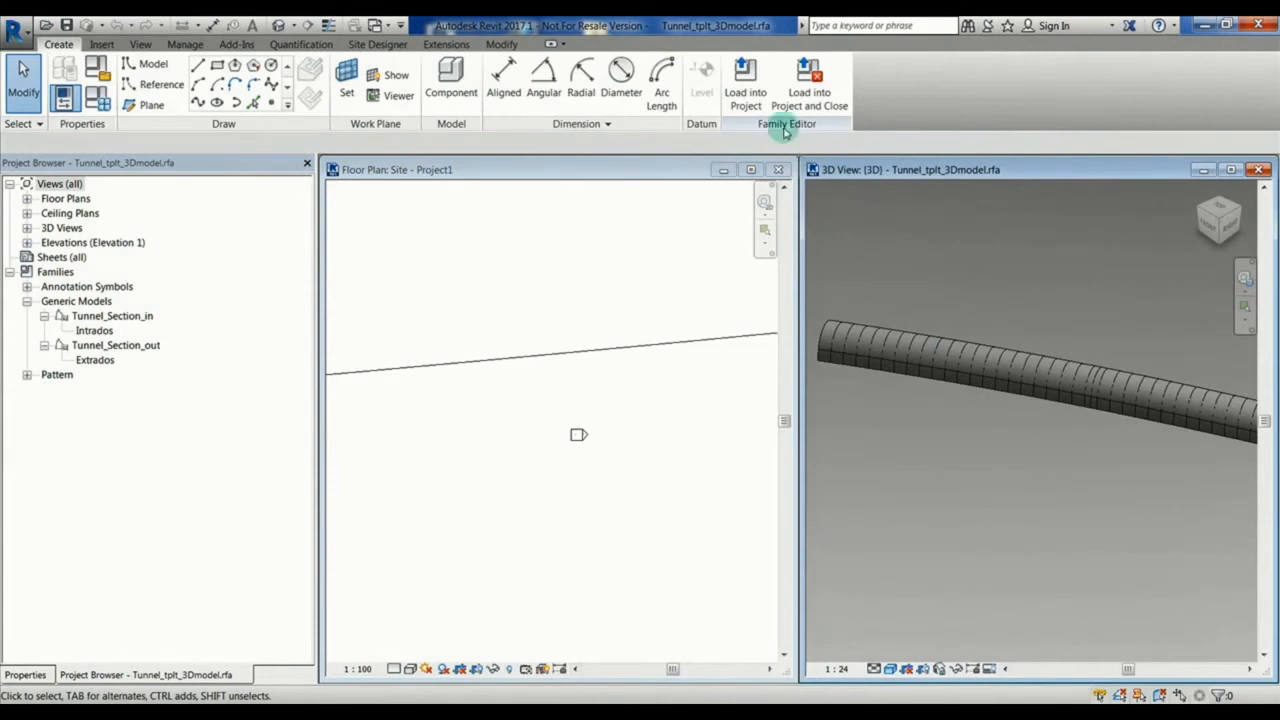
{"action": "left_click", "coordinate": [752, 98]}
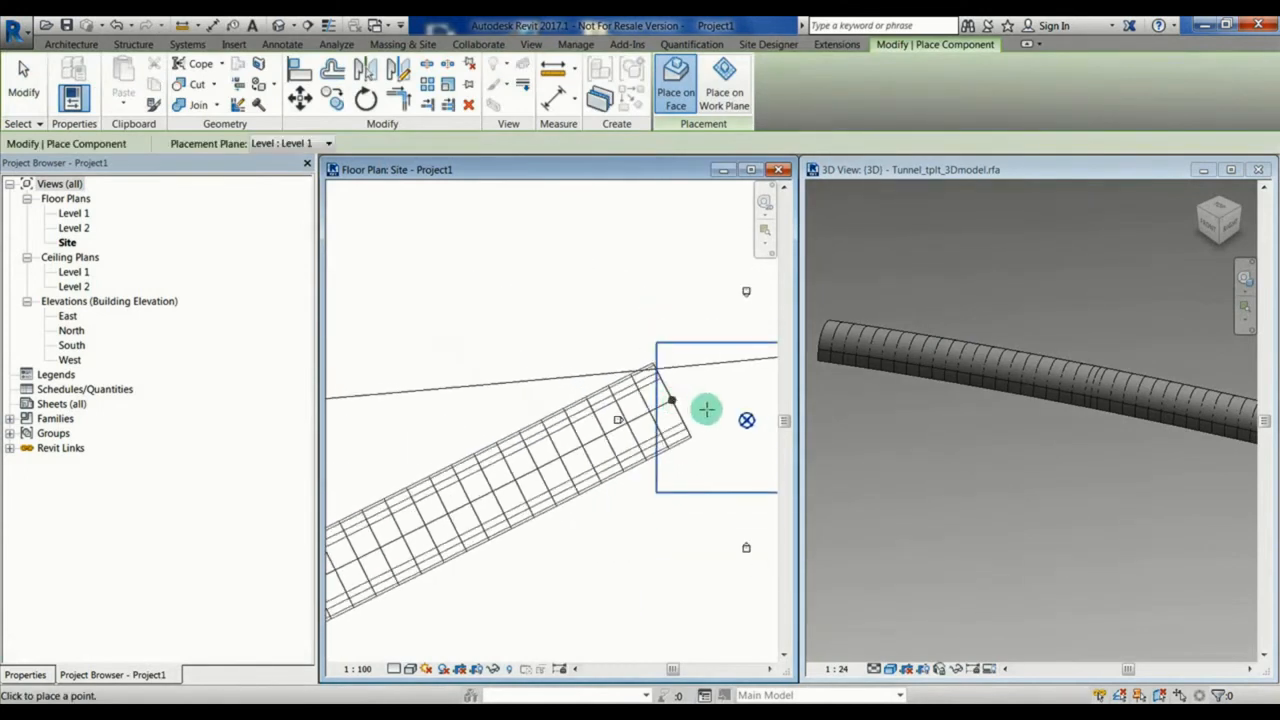
{"action": "left_click", "coordinate": [746, 421]}
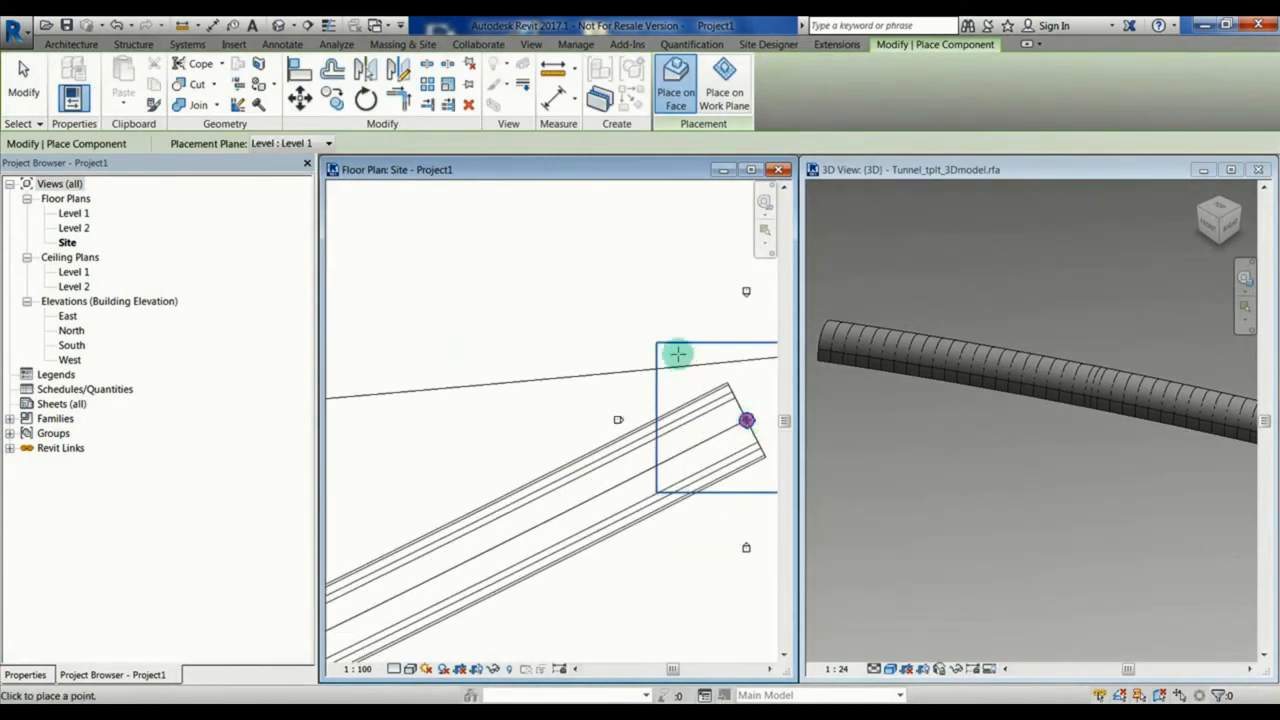
{"action": "key", "text": "Escape"}
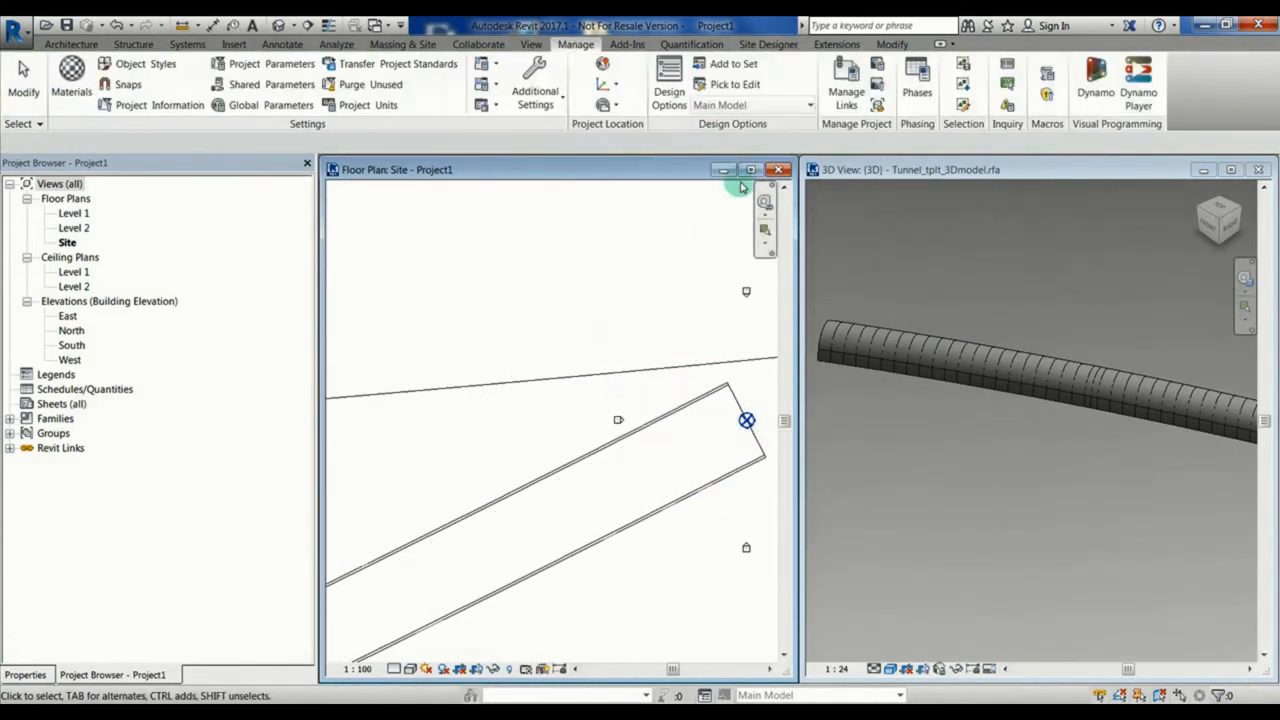
Step: Maximize the Site floor plan and copy the Start_EW value from the placed tunnel's type properties
{"action": "left_click", "coordinate": [751, 169]}
{"action": "middle_click_drag", "start_coordinate": [616, 307], "coordinate": [729, 237]}
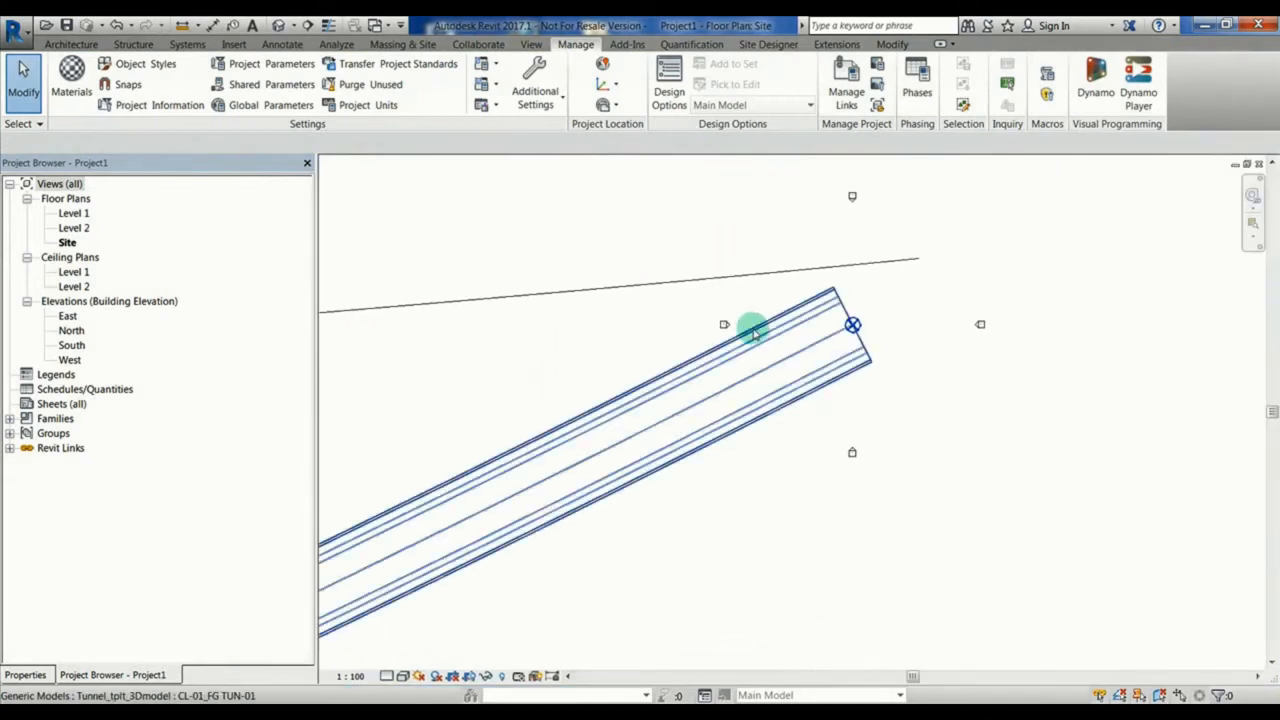
{"action": "left_click", "coordinate": [755, 335]}
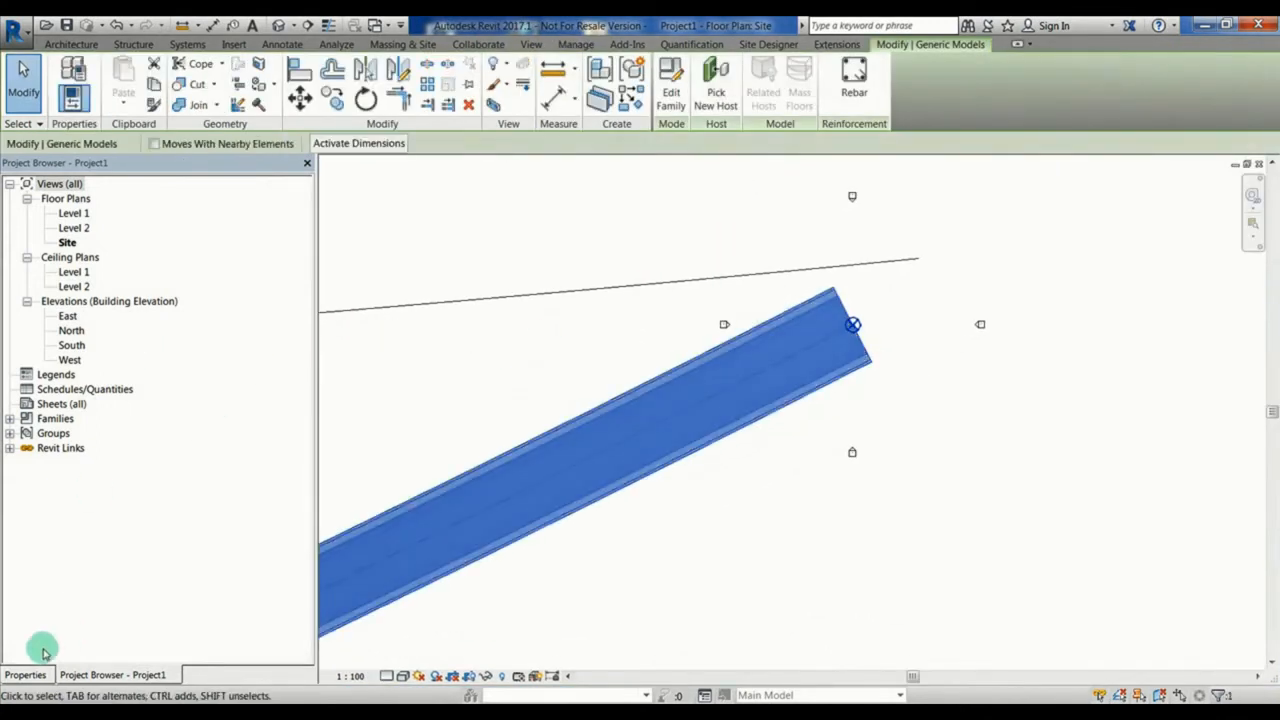
{"action": "left_click", "coordinate": [28, 675]}
{"action": "left_click", "coordinate": [270, 244]}
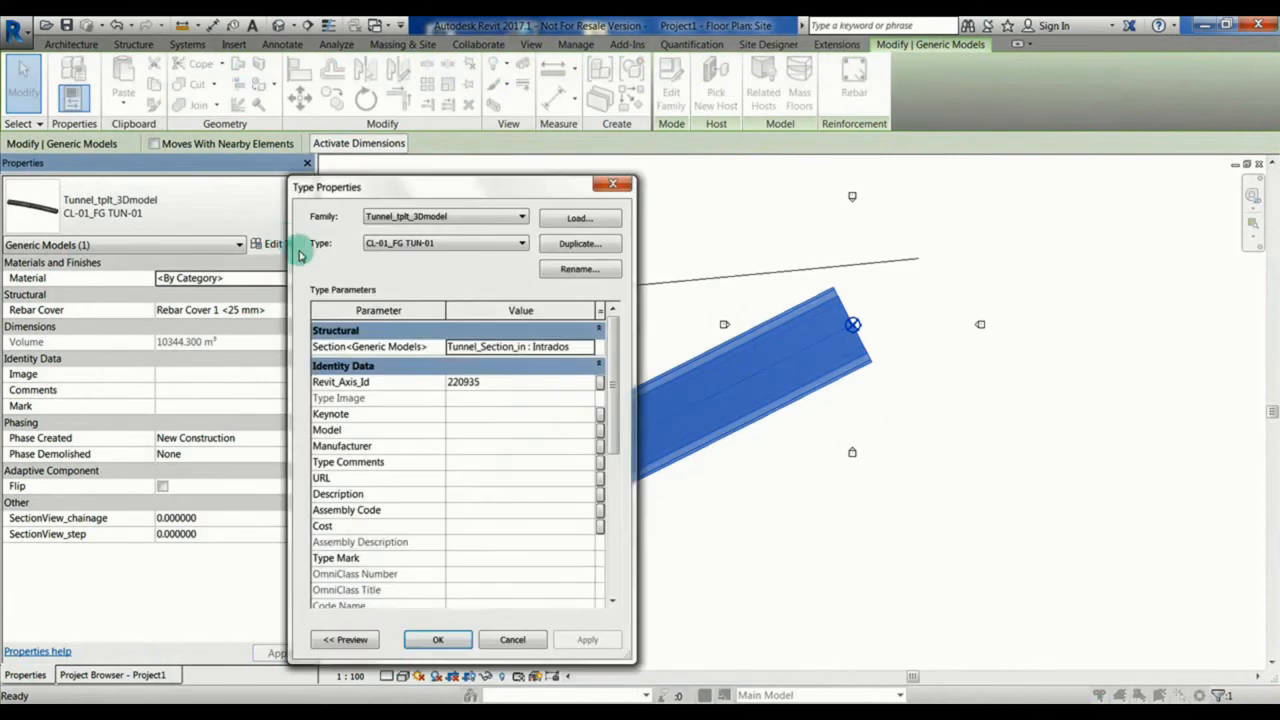
{"action": "left_click", "coordinate": [505, 369]}
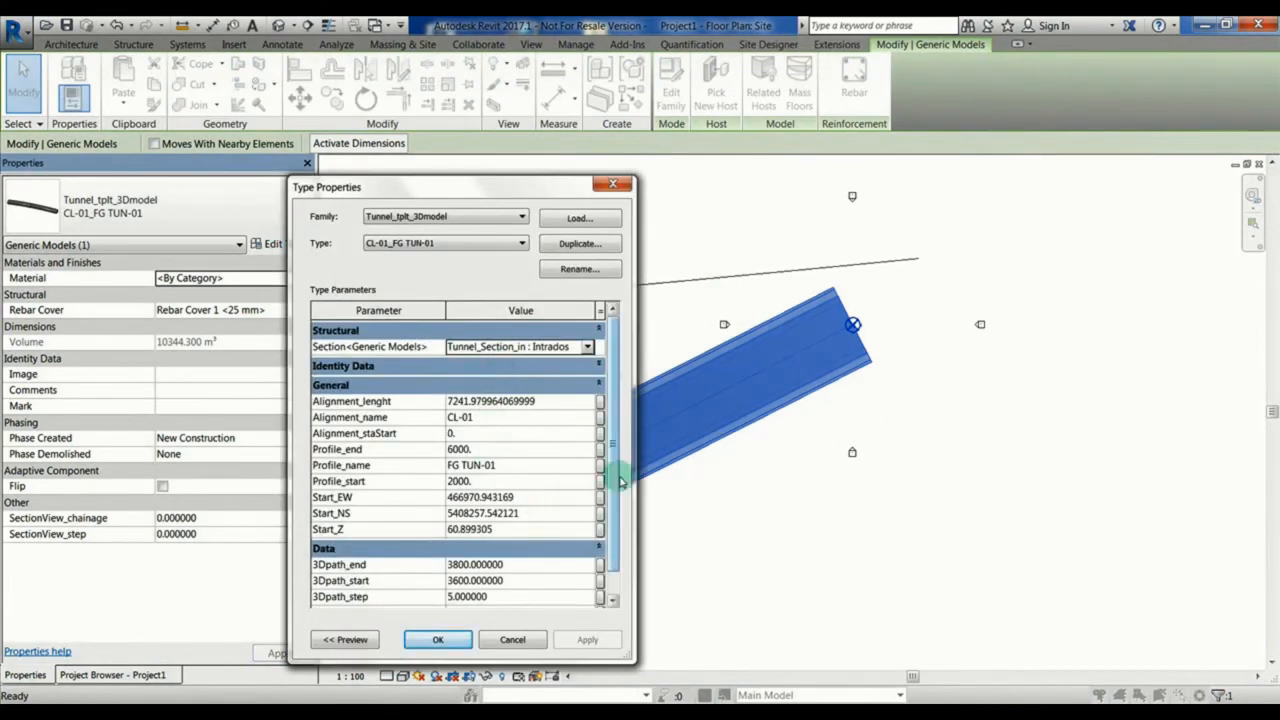
{"action": "scroll", "coordinate": [608, 500], "scroll_direction": "down", "scroll_amount": 1}
{"action": "left_click", "coordinate": [527, 461]}
{"action": "key", "text": "ctrl+c"}
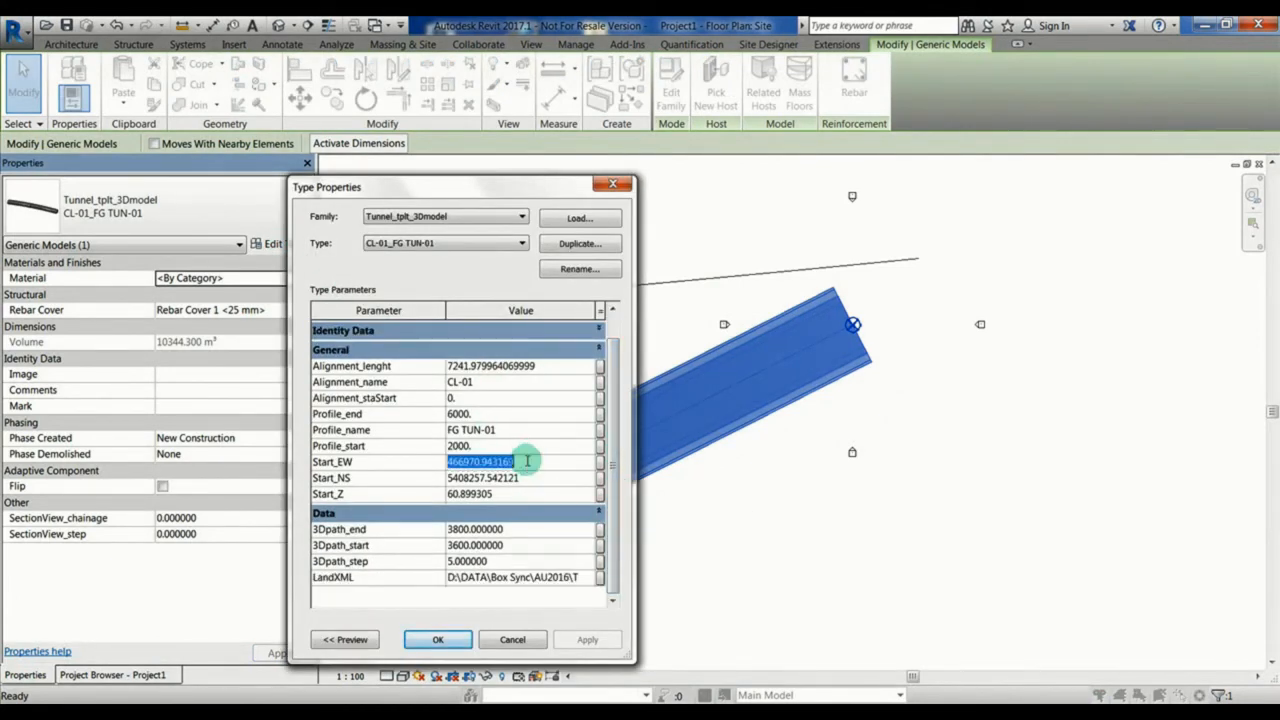
{"action": "left_click", "coordinate": [438, 639]}
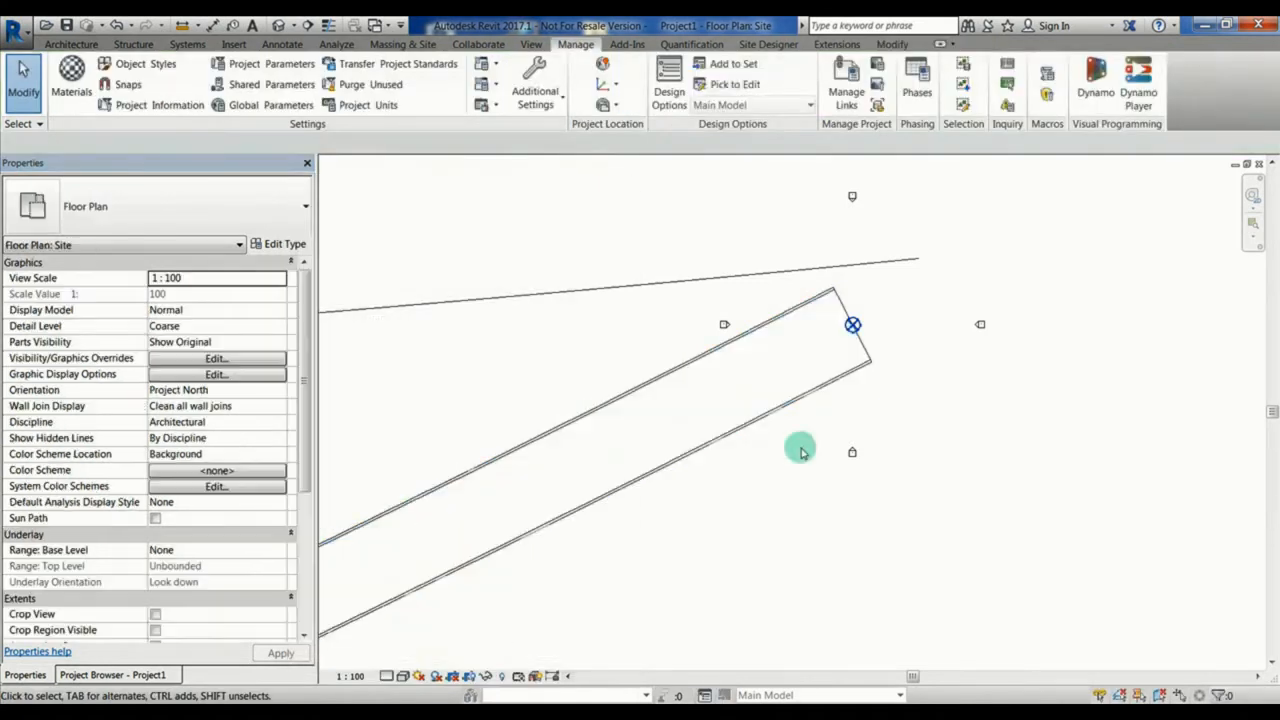
Step: Set the project base point's E/W coordinate to the copied Start_EW value, 466970.9432
{"action": "left_click", "coordinate": [852, 326]}
{"action": "left_click", "coordinate": [208, 294]}
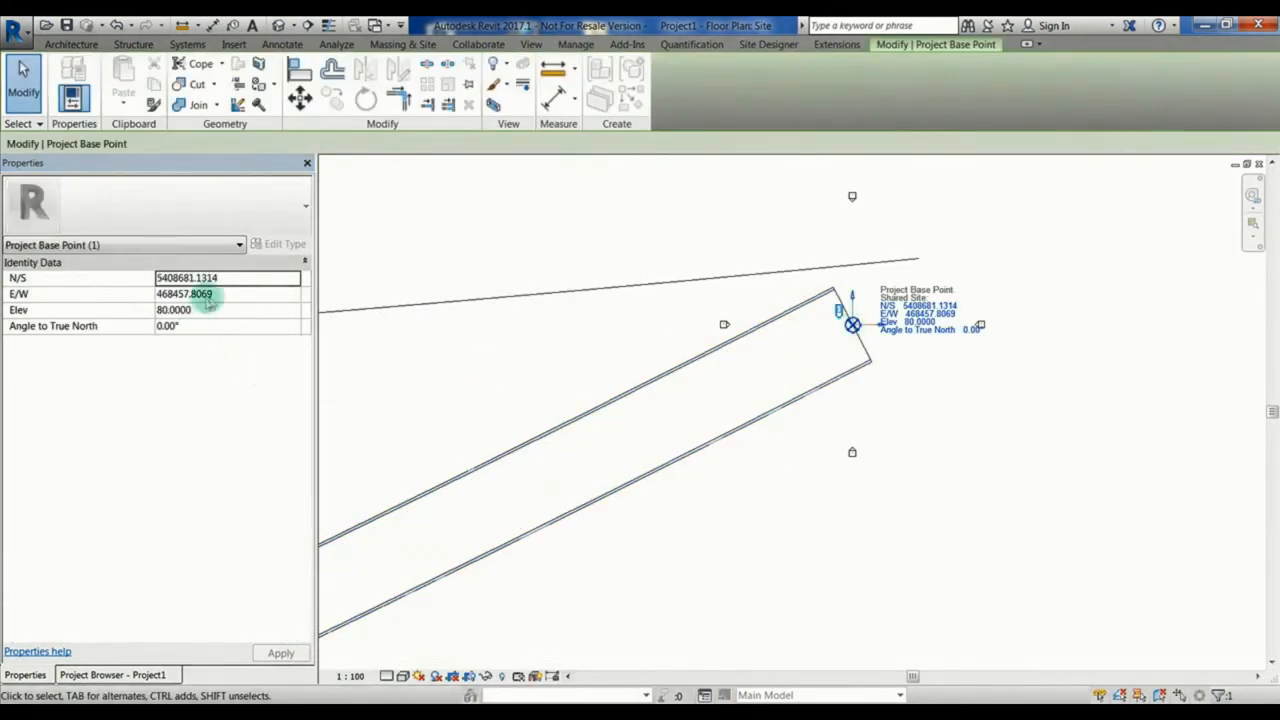
{"action": "key", "text": "ctrl+v"}
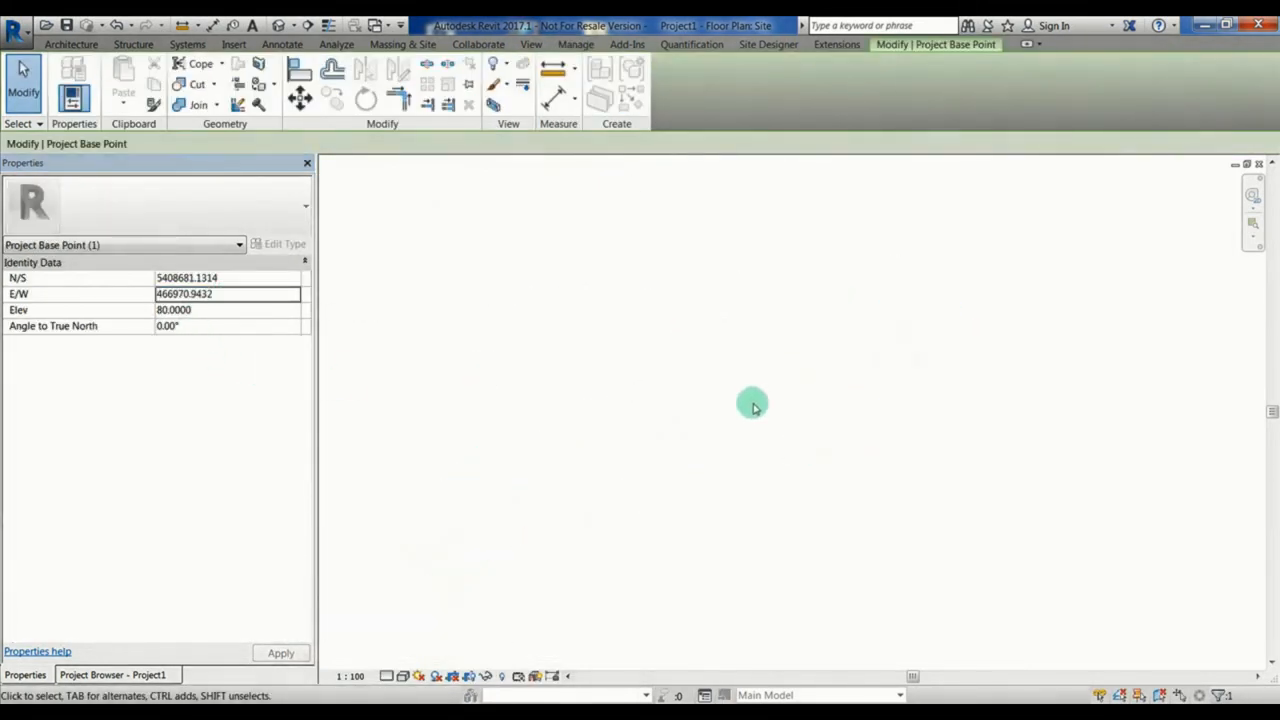
{"action": "right_click", "coordinate": [753, 403]}
{"action": "left_click", "coordinate": [811, 324]}
{"action": "middle_click_drag", "start_coordinate": [805, 284], "coordinate": [780, 466]}
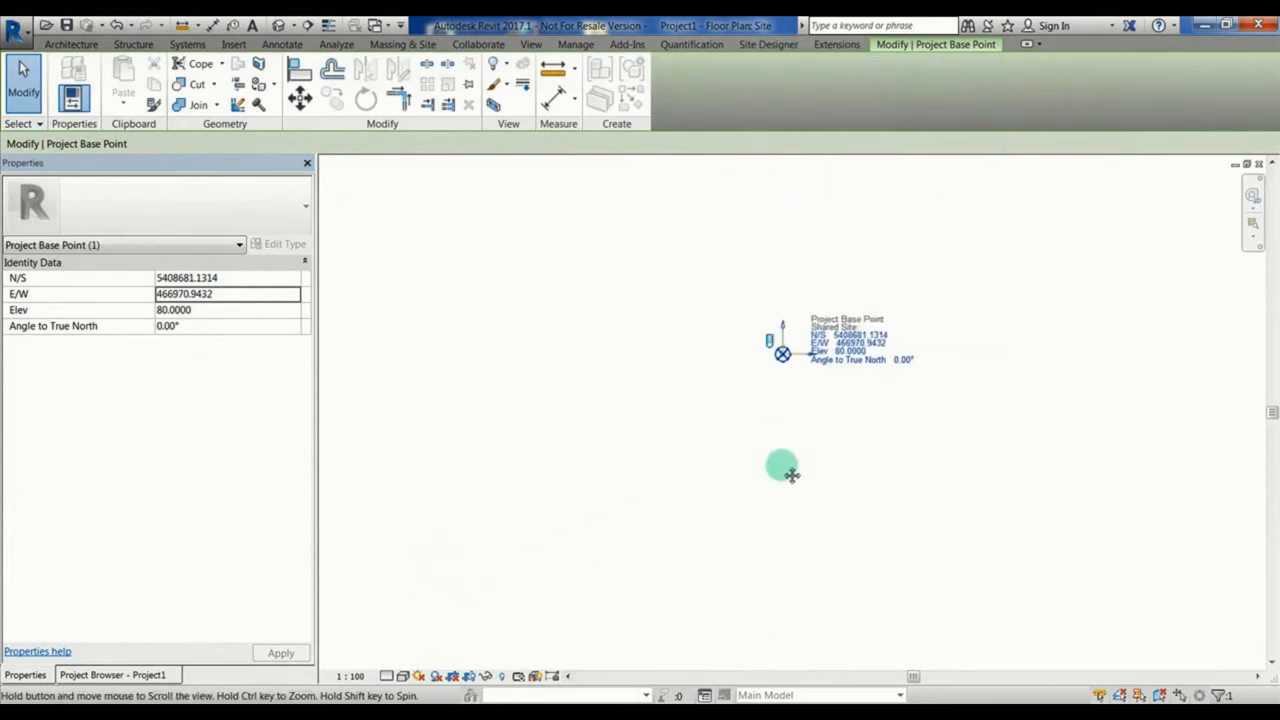
Step: Adjust the visibility of the Site category's subcategories in the floor plan's Visibility/Graphic Overrides
{"action": "key", "text": "v"}
{"action": "key", "text": "g"}
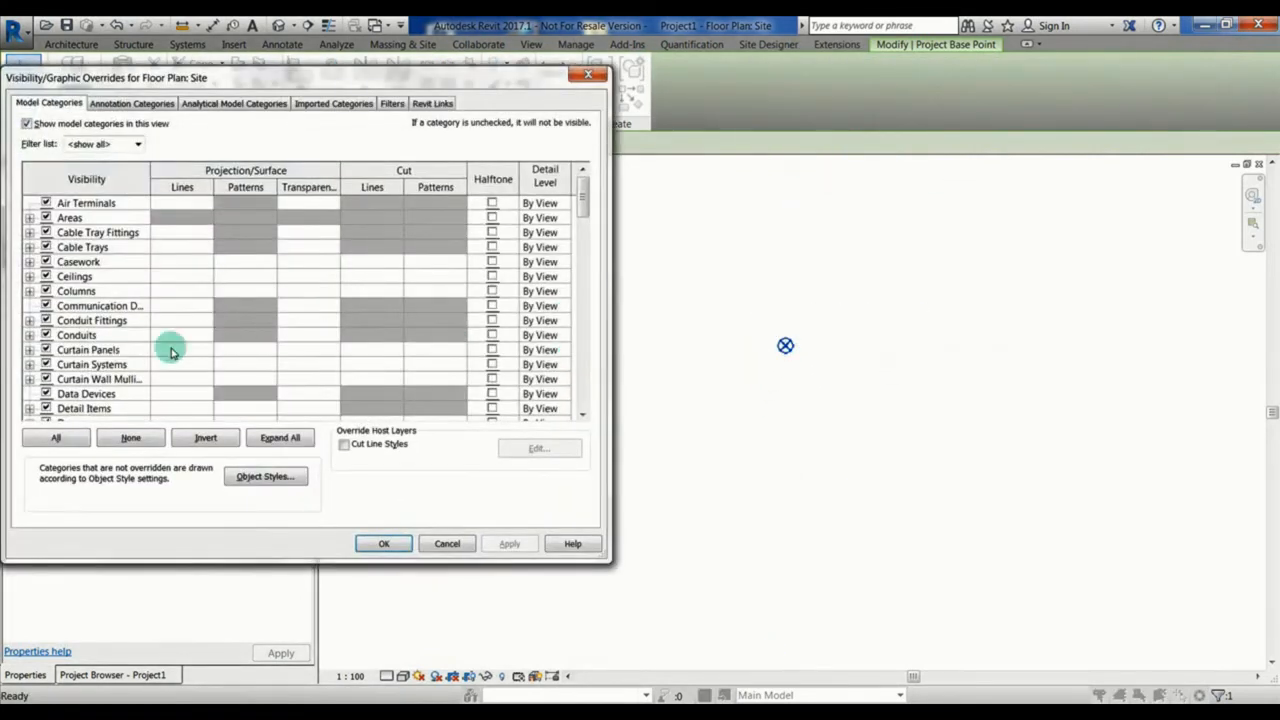
{"action": "left_click", "coordinate": [88, 350]}
{"action": "key", "text": "s"}
{"action": "scroll", "coordinate": [72, 379], "scroll_direction": "down", "scroll_amount": 1}
{"action": "left_click", "coordinate": [30, 378]}
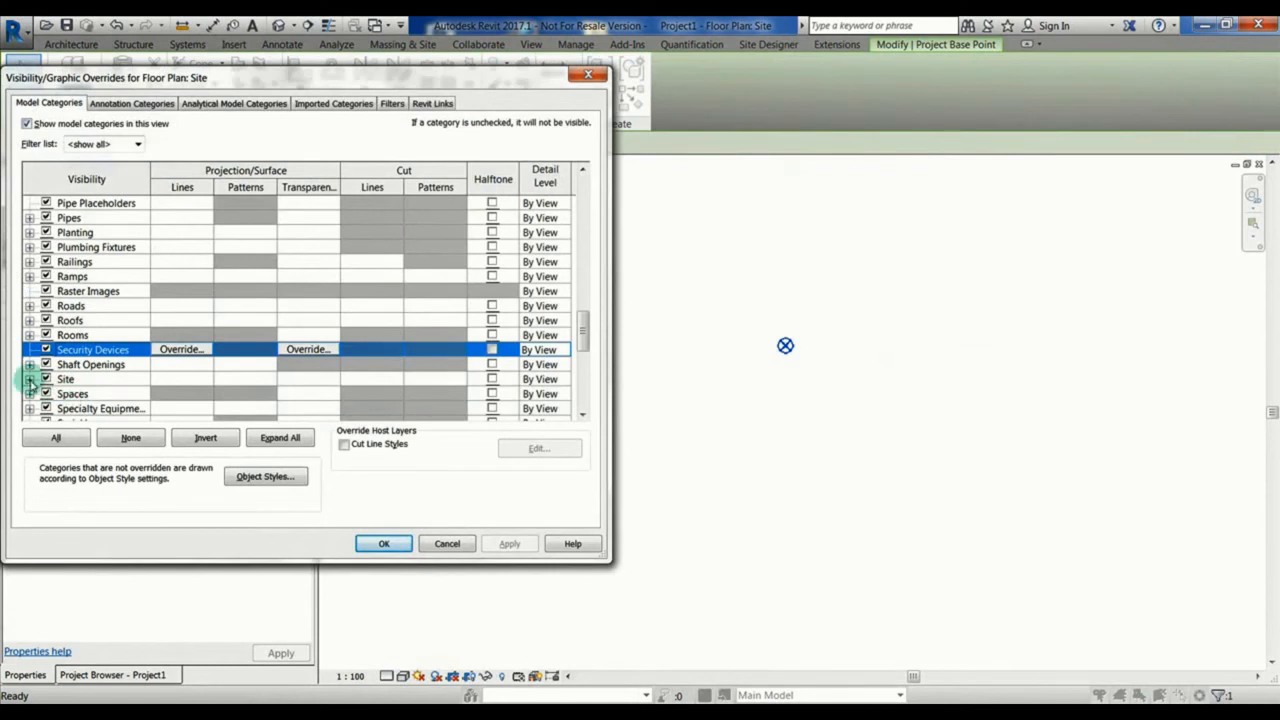
{"action": "left_click", "coordinate": [62, 394]}
{"action": "left_click", "coordinate": [383, 543]}
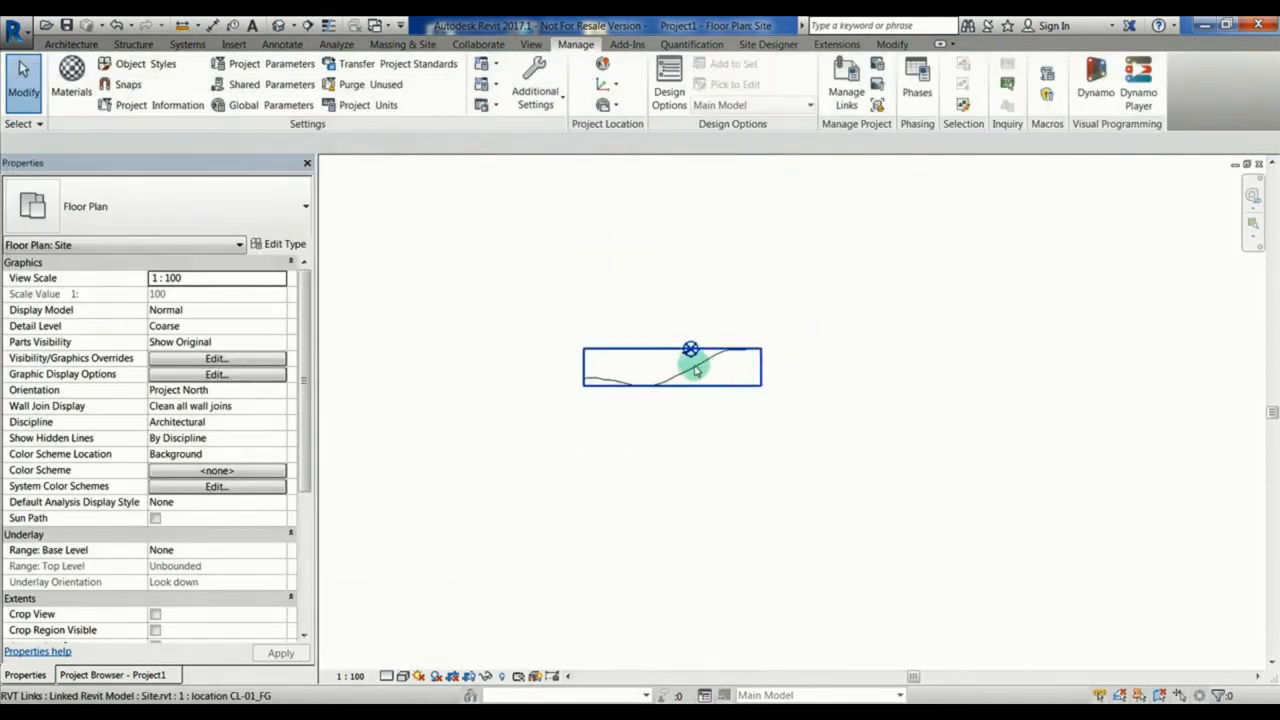
{"action": "scroll", "coordinate": [686, 349], "scroll_direction": "up", "scroll_amount": 5}
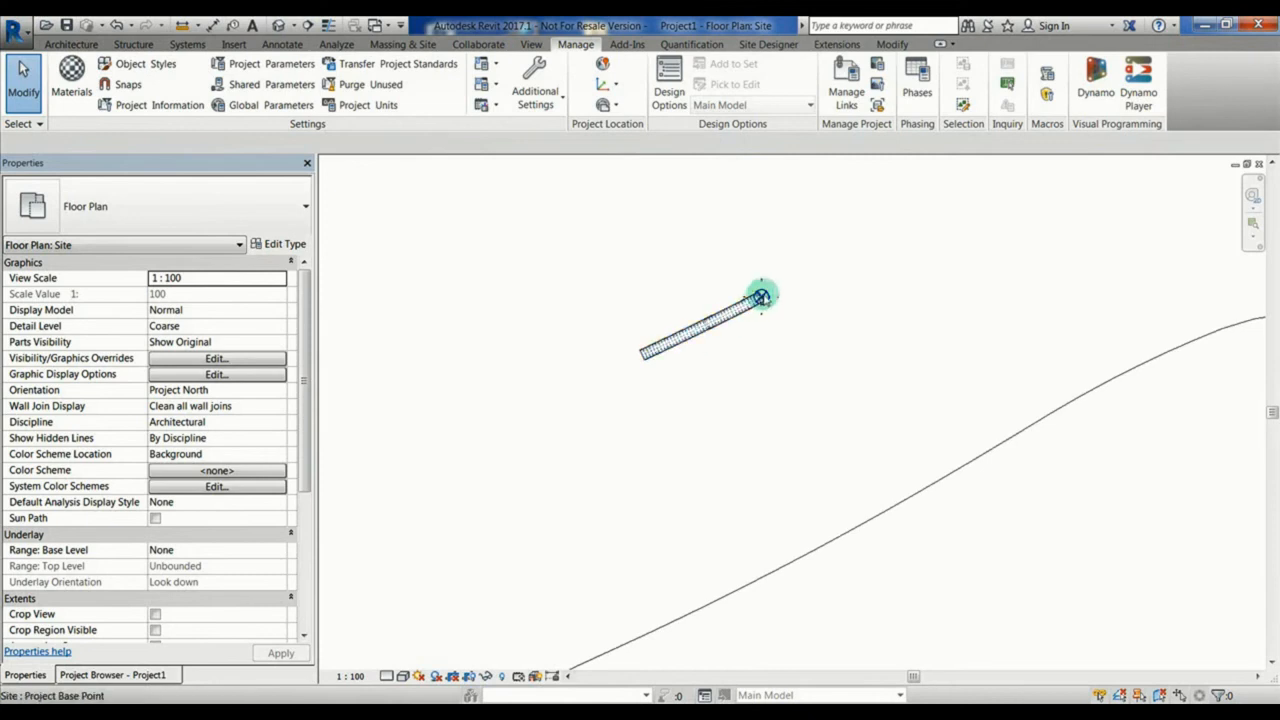
Step: Copy the Start_NS value from the placed tunnel's type properties
{"action": "left_click", "coordinate": [758, 298]}
{"action": "left_click", "coordinate": [287, 245]}
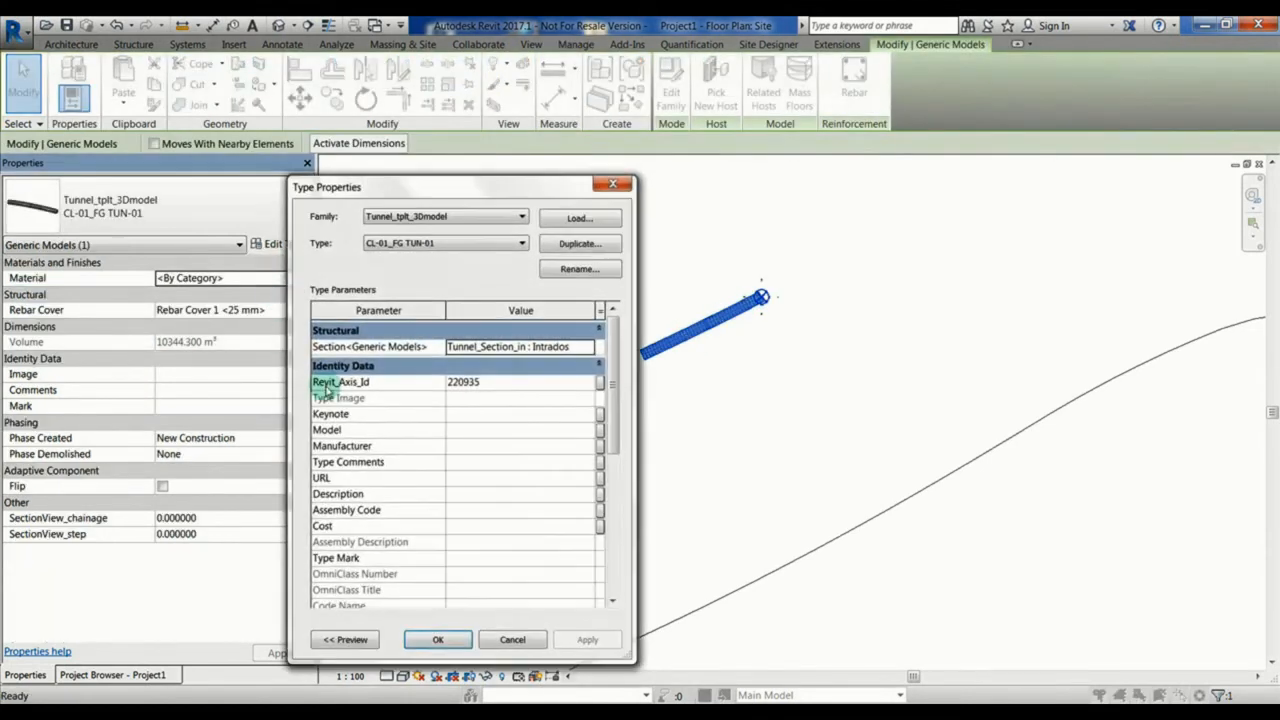
{"action": "left_click", "coordinate": [536, 514]}
{"action": "key", "text": "ctrl+c"}
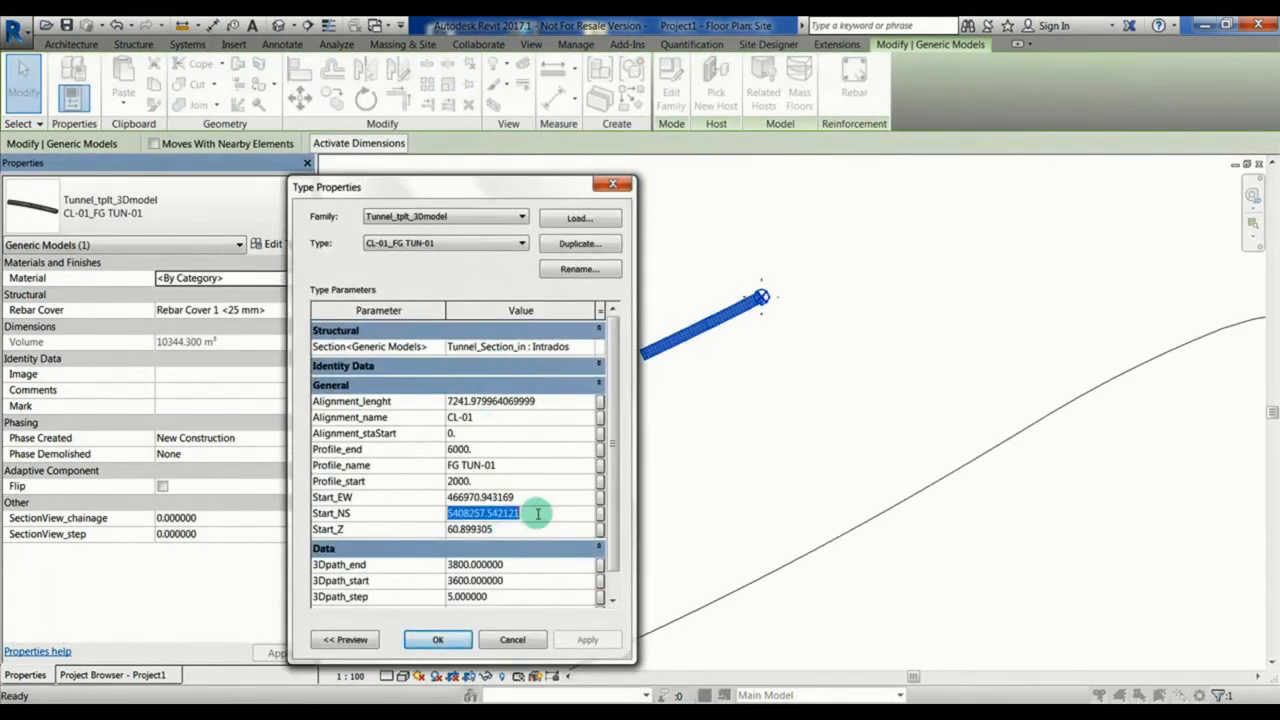
{"action": "left_click", "coordinate": [511, 640]}
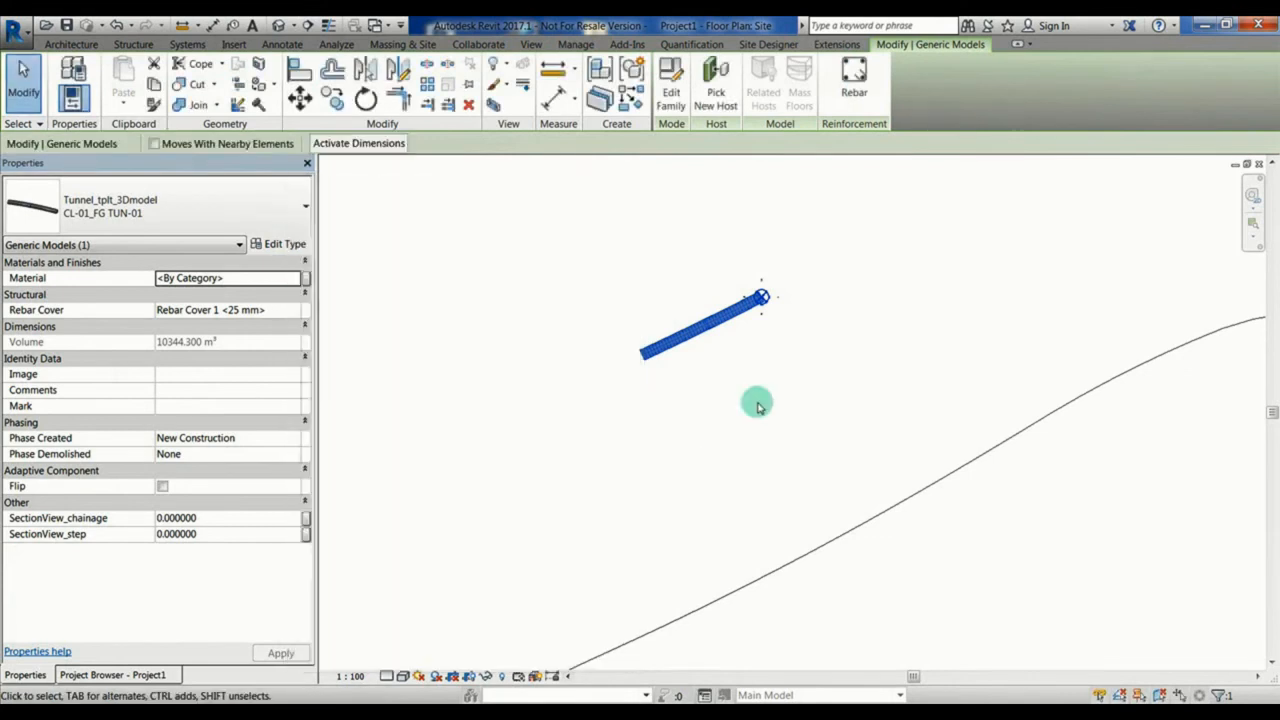
Step: Set the project base point's N/S coordinate to the copied Start_NS value, 5408257.5421, and fit the plan to the view
{"action": "left_click", "coordinate": [757, 400]}
{"action": "left_click", "coordinate": [762, 297]}
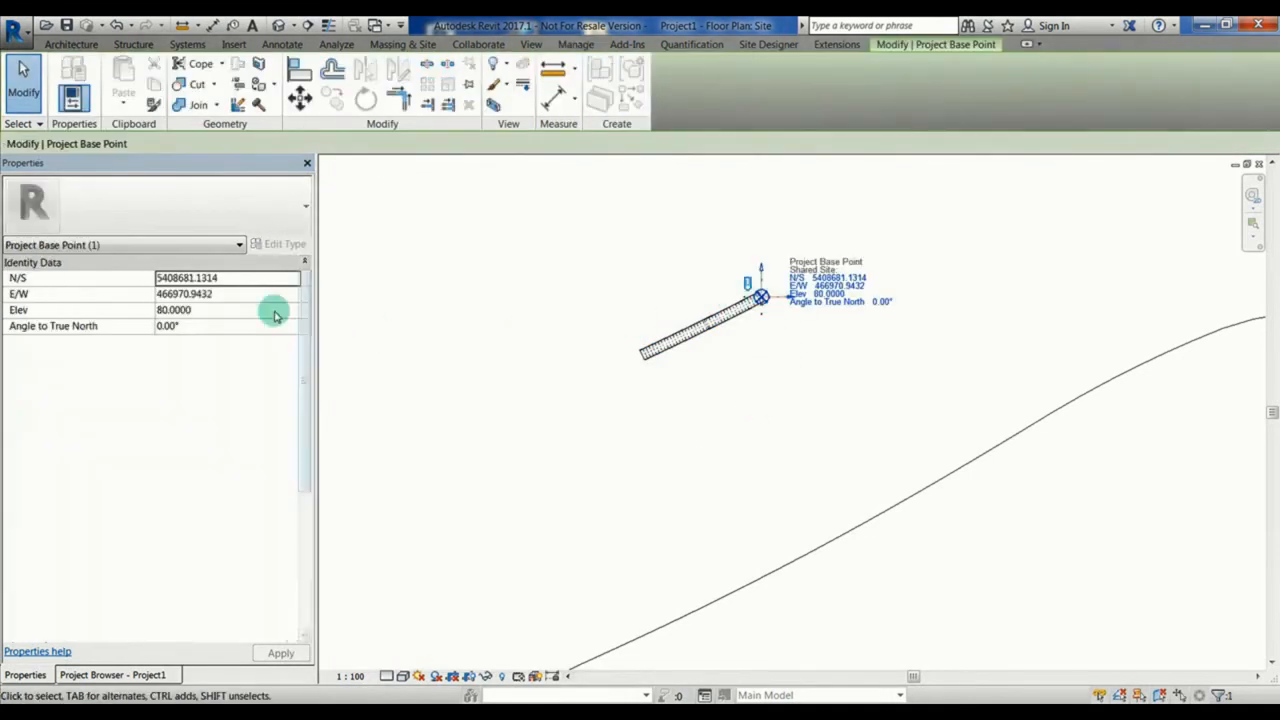
{"action": "double_click", "coordinate": [241, 279]}
{"action": "key", "text": "ctrl+v"}
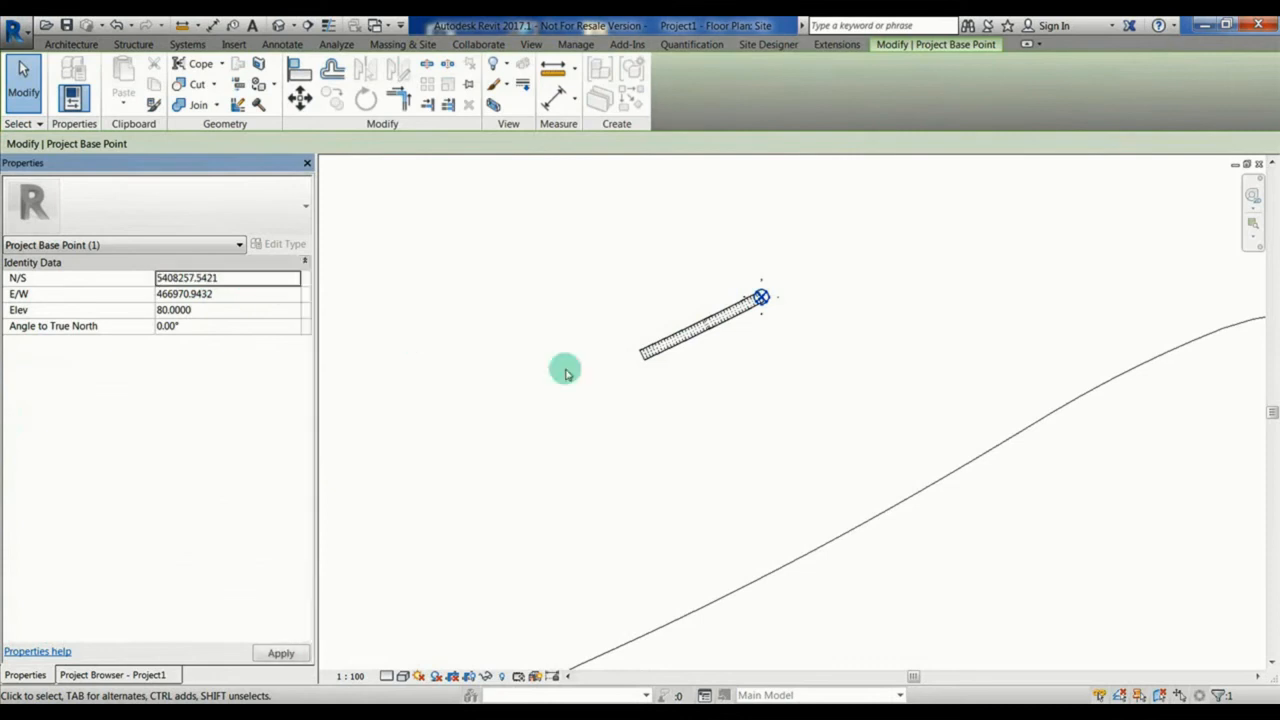
{"action": "right_click", "coordinate": [720, 392]}
{"action": "left_click", "coordinate": [770, 313]}
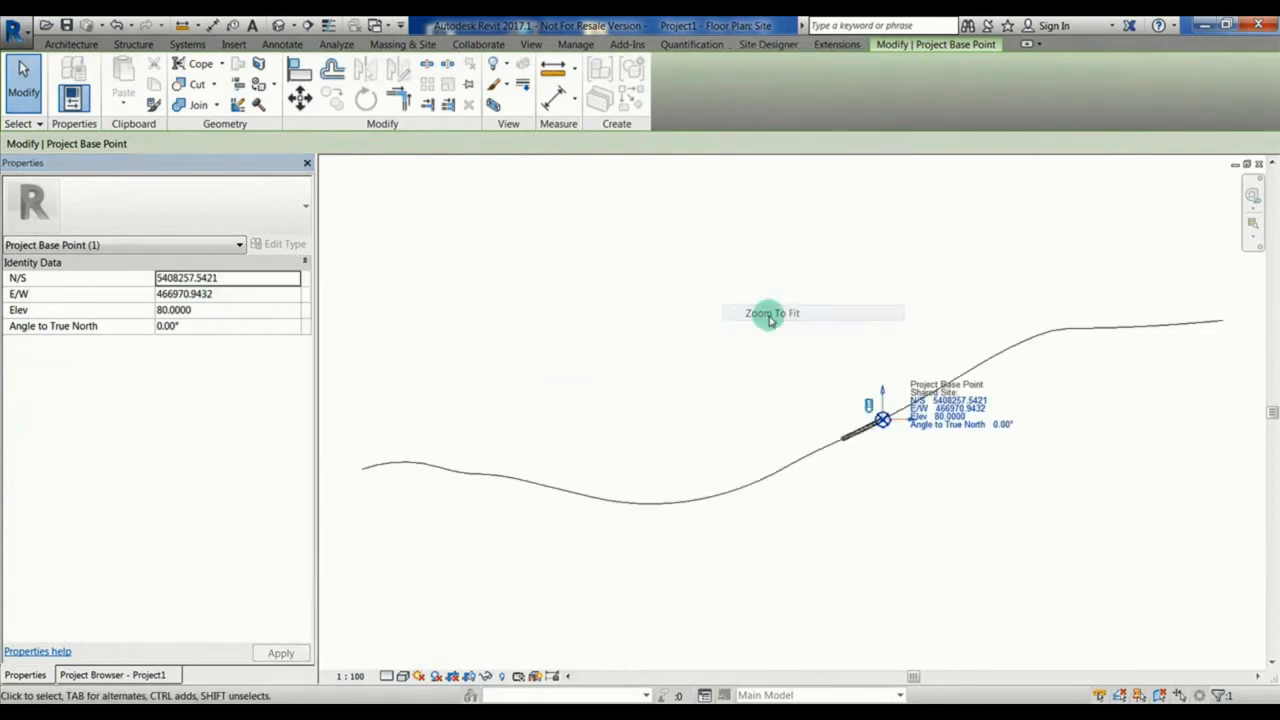
{"action": "scroll", "coordinate": [890, 442], "scroll_direction": "up", "scroll_amount": 5}
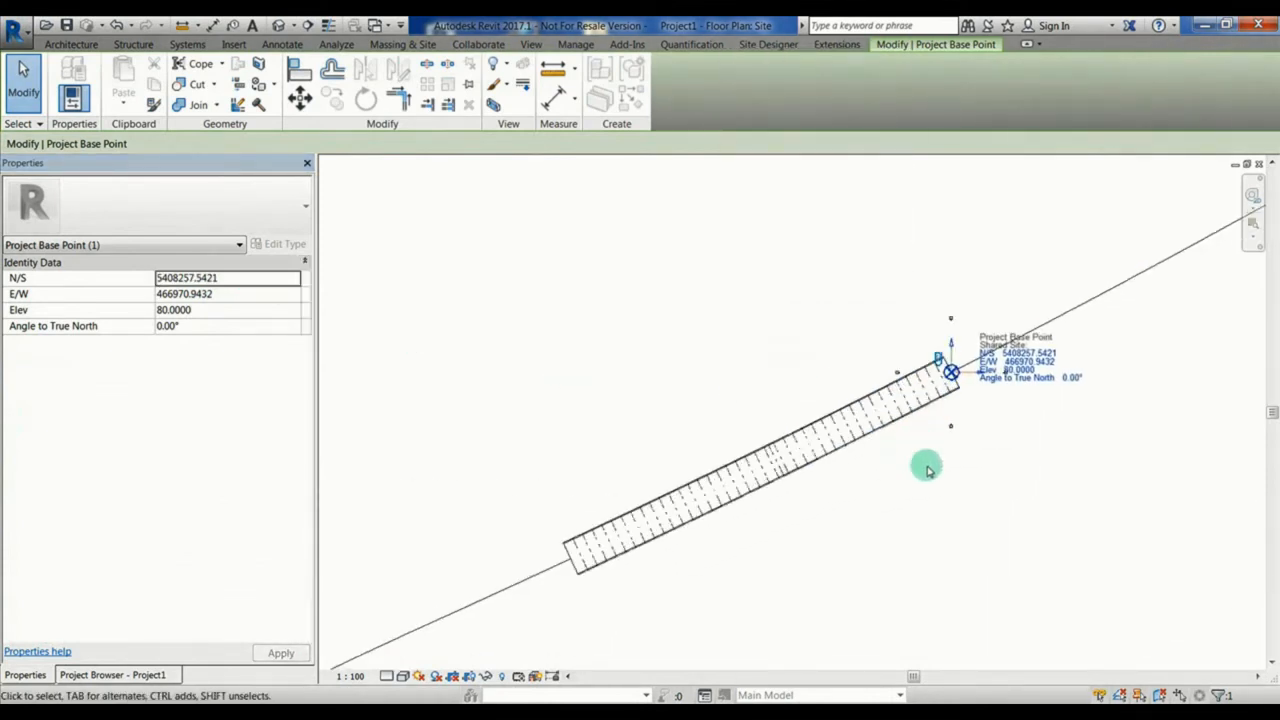
{"action": "key", "text": "Escape"}
Step: Open the project's default 3D view and bring the tunnel and the linked alignment into view
{"action": "left_click", "coordinate": [890, 425]}
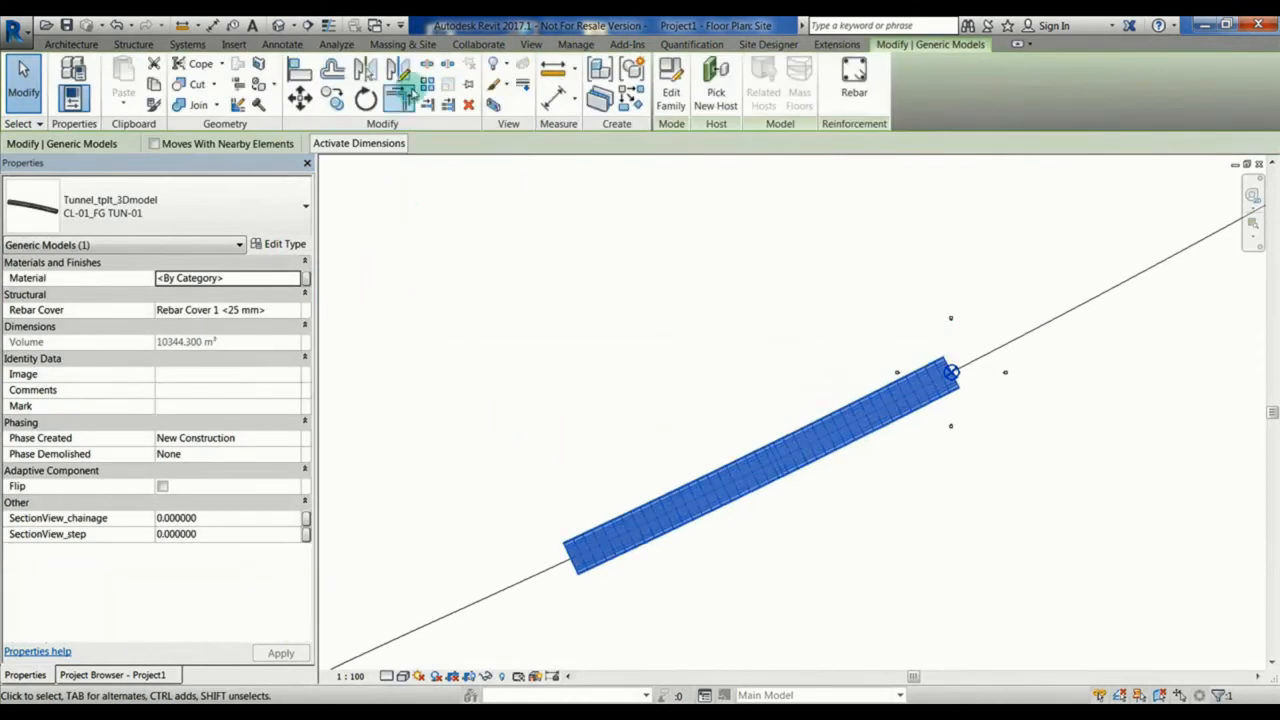
{"action": "left_click", "coordinate": [530, 44]}
{"action": "left_click", "coordinate": [478, 75]}
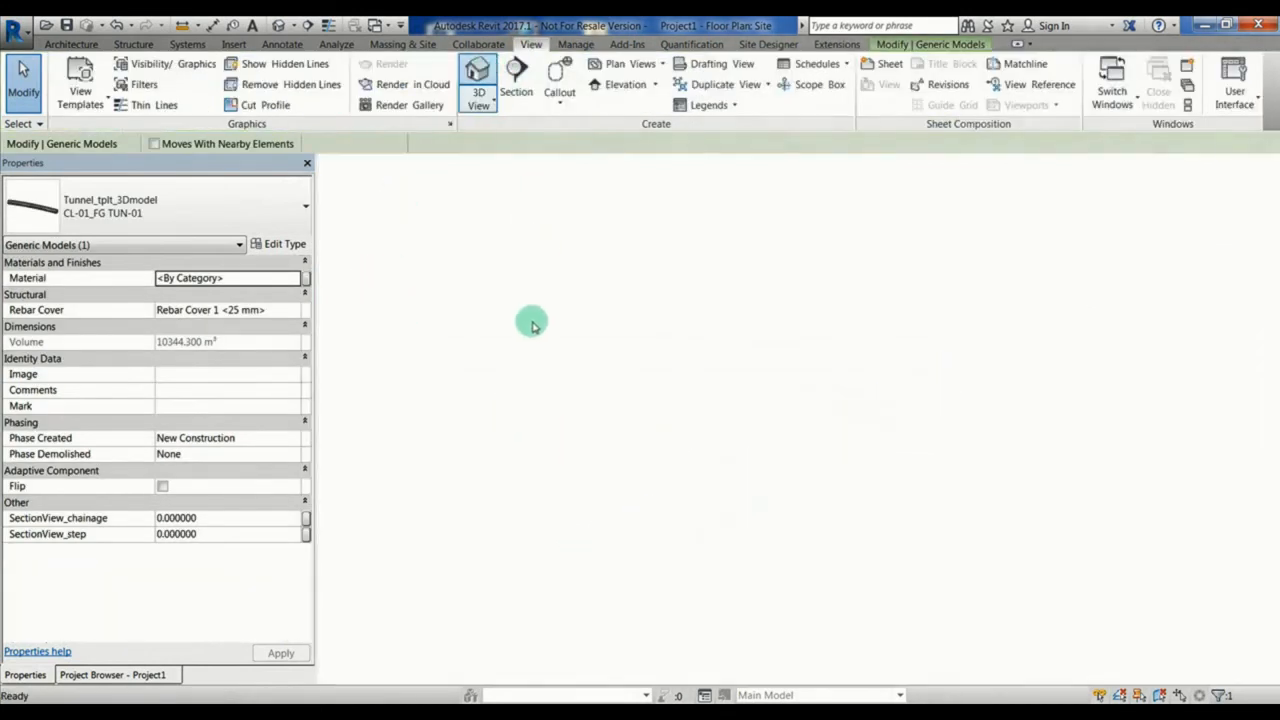
{"action": "middle_click_drag", "start_coordinate": [557, 366], "coordinate": [887, 388], "text": "shift"}
{"action": "scroll", "coordinate": [887, 388], "scroll_direction": "up", "scroll_amount": 5}
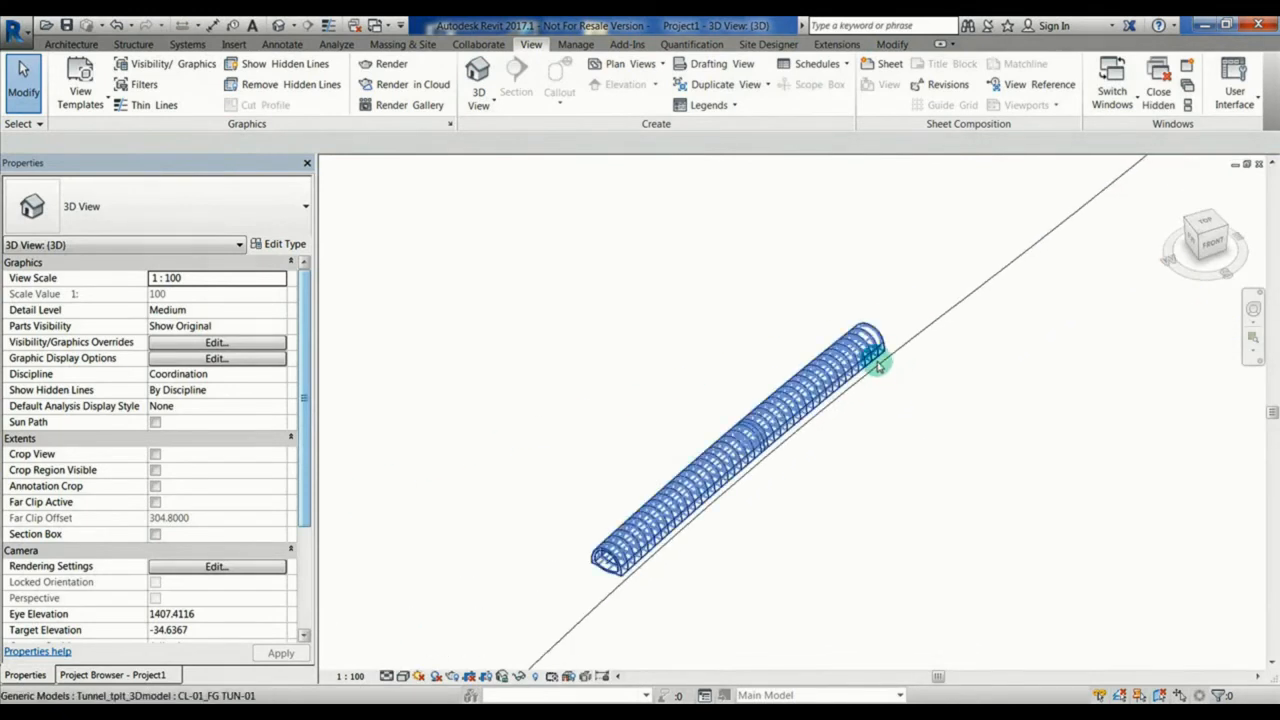
Step: Copy the Start_Z value from the tunnel's type properties in the 3D view
{"action": "left_click", "coordinate": [876, 360]}
{"action": "middle_click_drag", "start_coordinate": [863, 414], "coordinate": [560, 350], "text": "shift"}
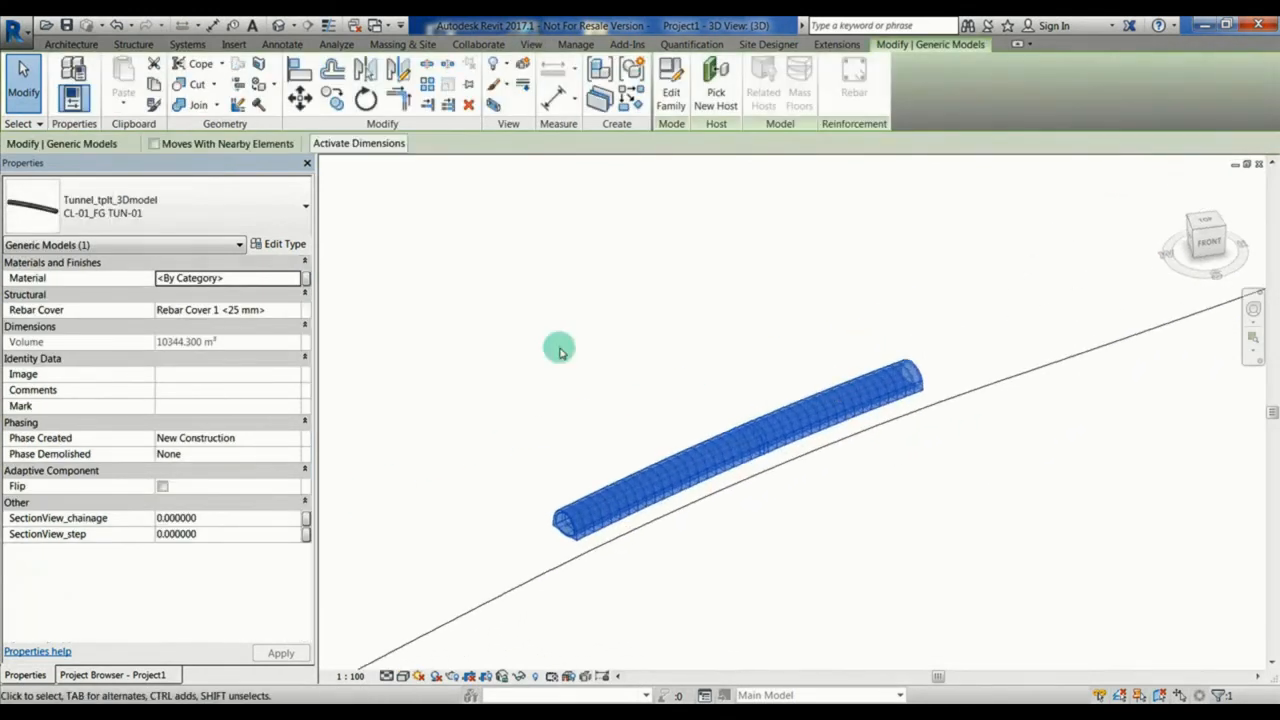
{"action": "left_click", "coordinate": [268, 244]}
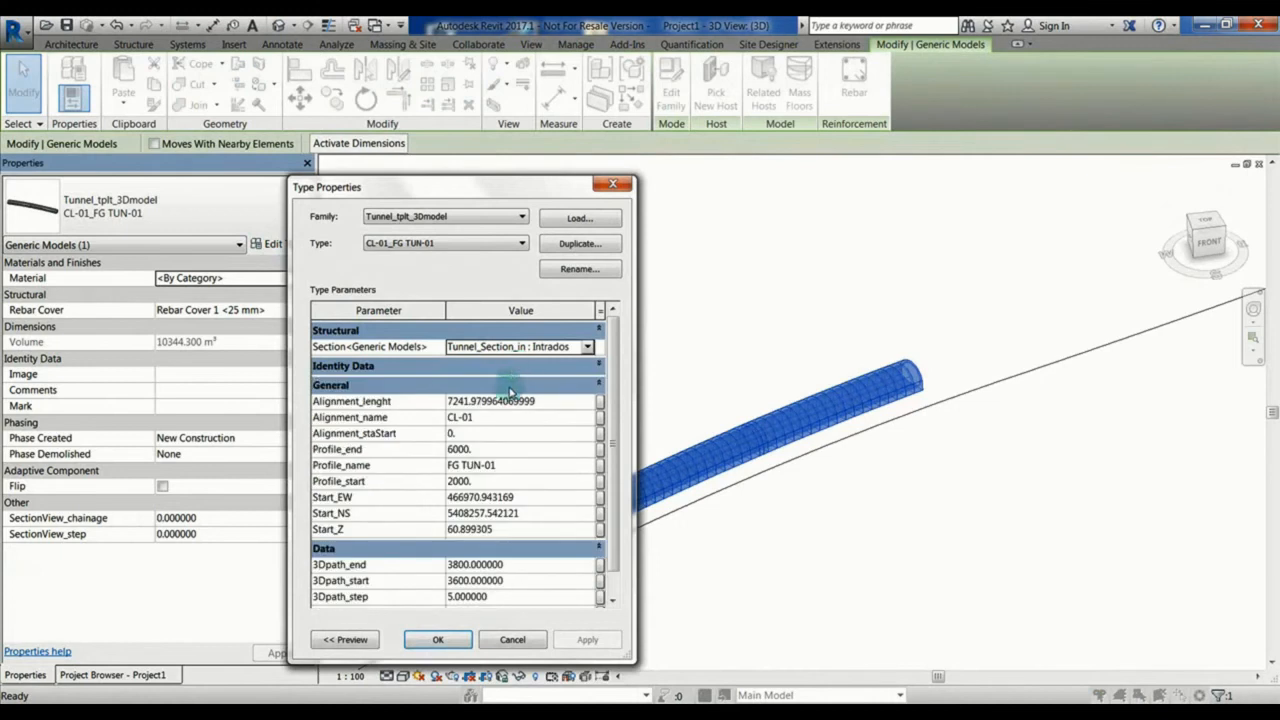
{"action": "left_click", "coordinate": [522, 530]}
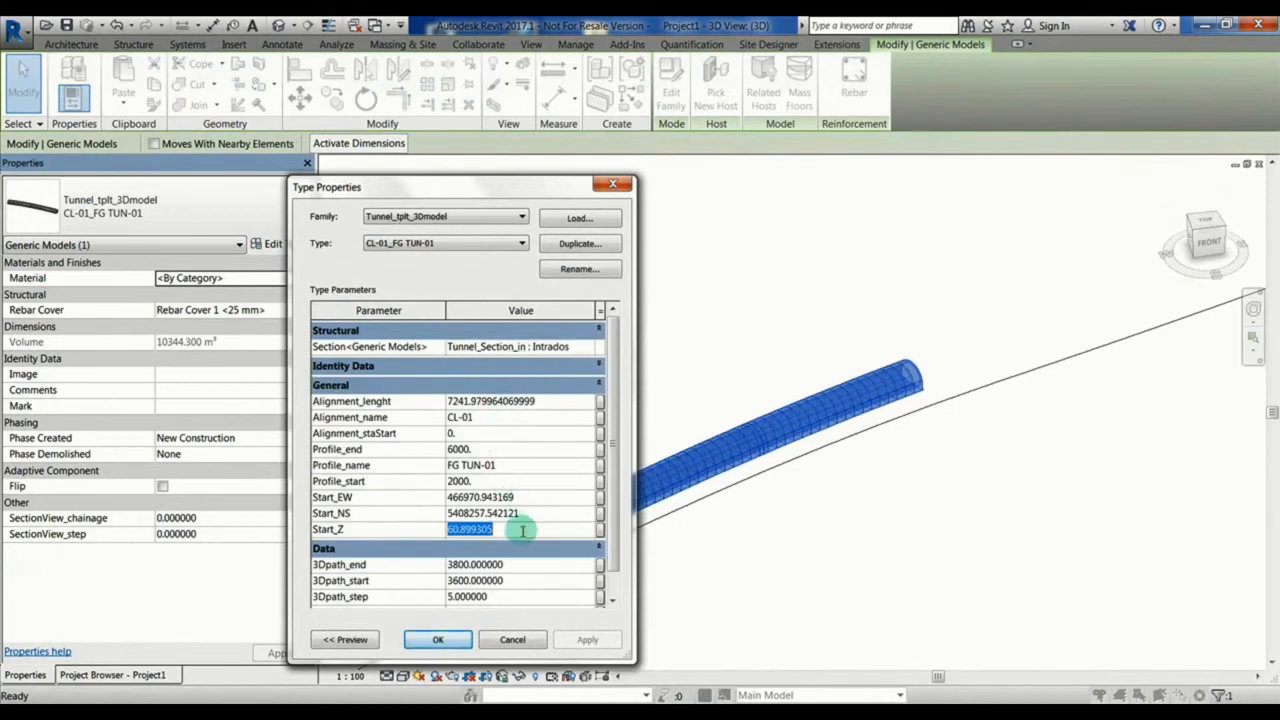
{"action": "left_click", "coordinate": [438, 639]}
{"action": "left_click", "coordinate": [563, 380]}
Step: Tile the open views and set the project base point's elevation to the copied Start_Z value, 60.8993
{"action": "key", "text": "w"}
{"action": "key", "text": "t"}
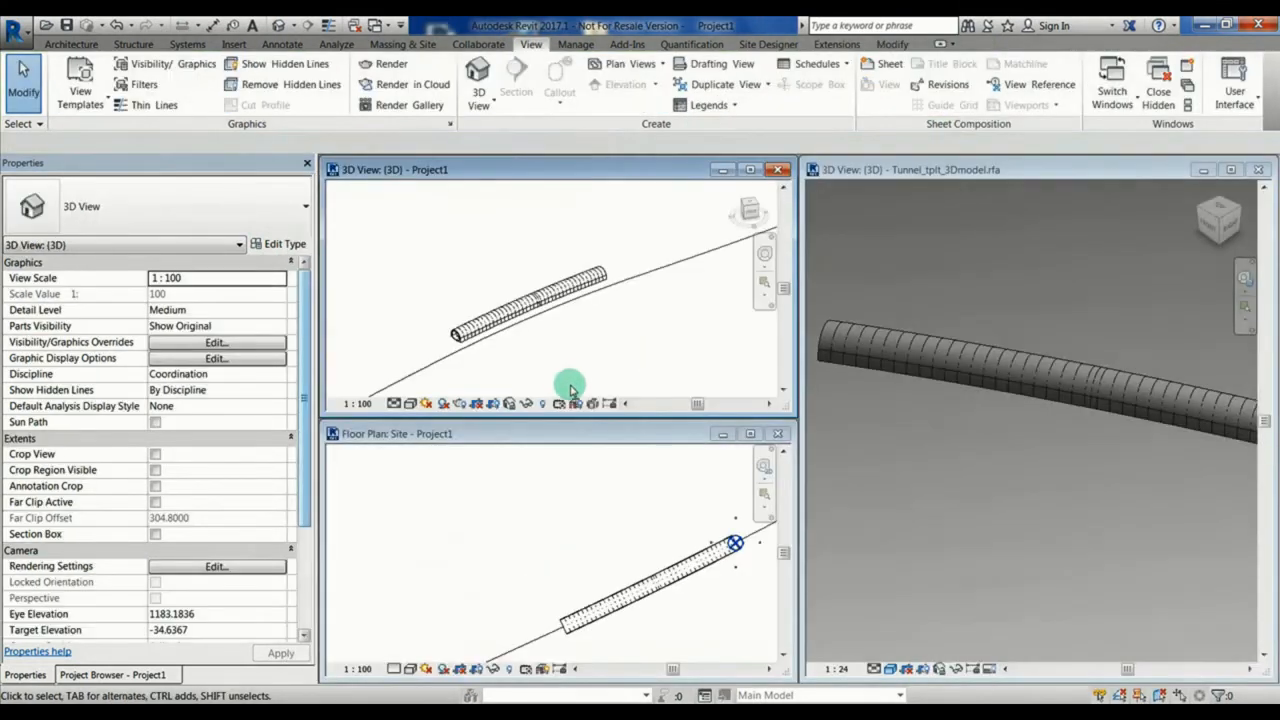
{"action": "left_click", "coordinate": [573, 443]}
{"action": "left_click", "coordinate": [735, 543]}
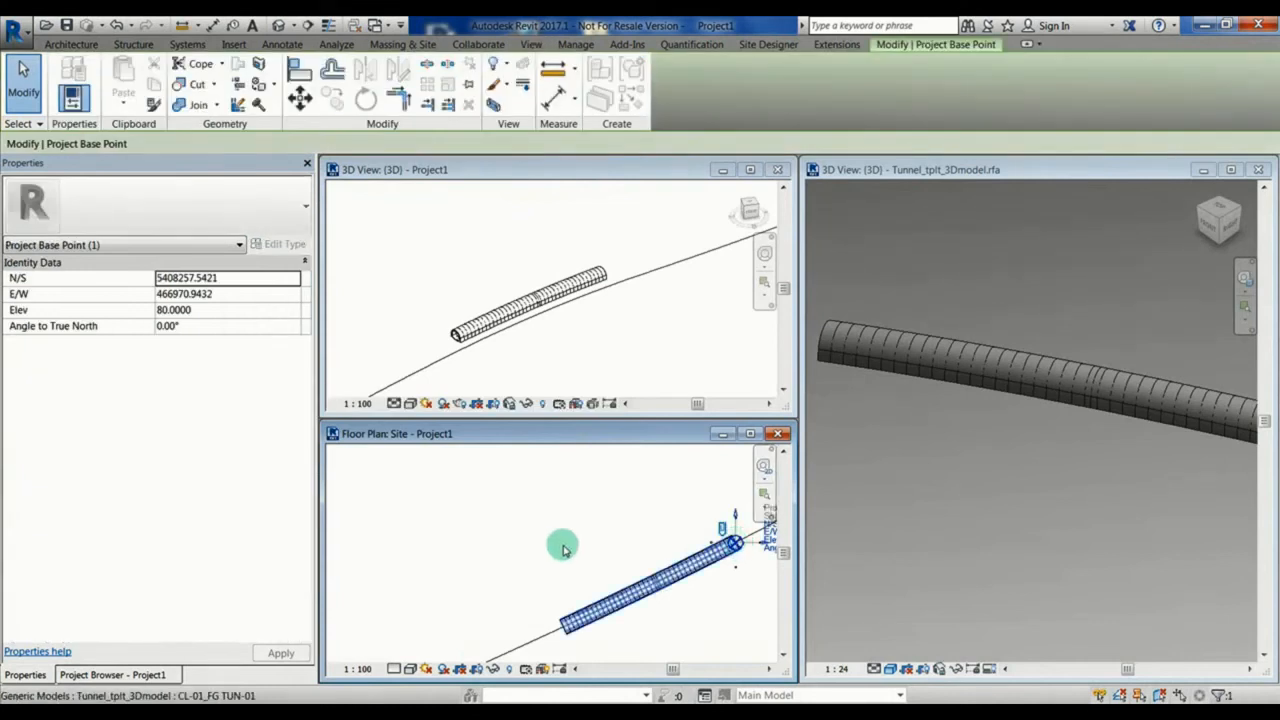
{"action": "left_click", "coordinate": [225, 309]}
{"action": "type", "text": "60.8993"}
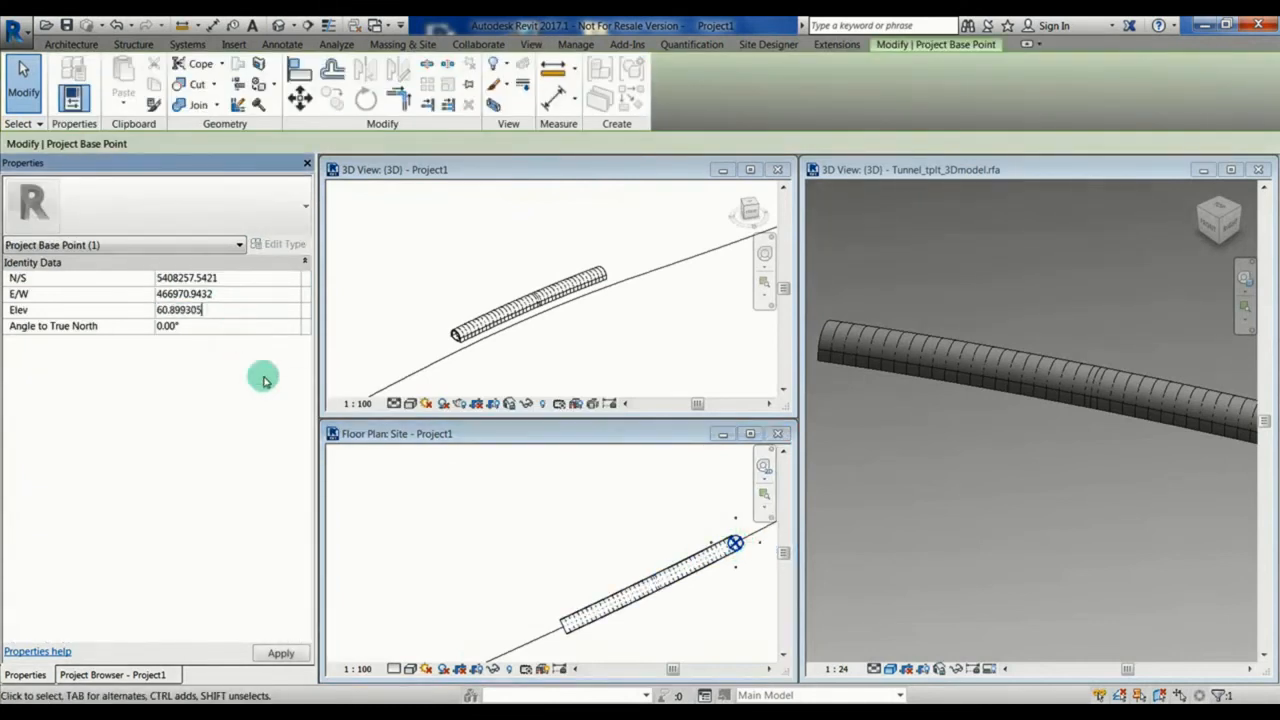
{"action": "left_click", "coordinate": [463, 565]}
Step: Maximize the 3D view and examine the tunnel's position along the linked alignment from several angles
{"action": "left_click", "coordinate": [752, 169]}
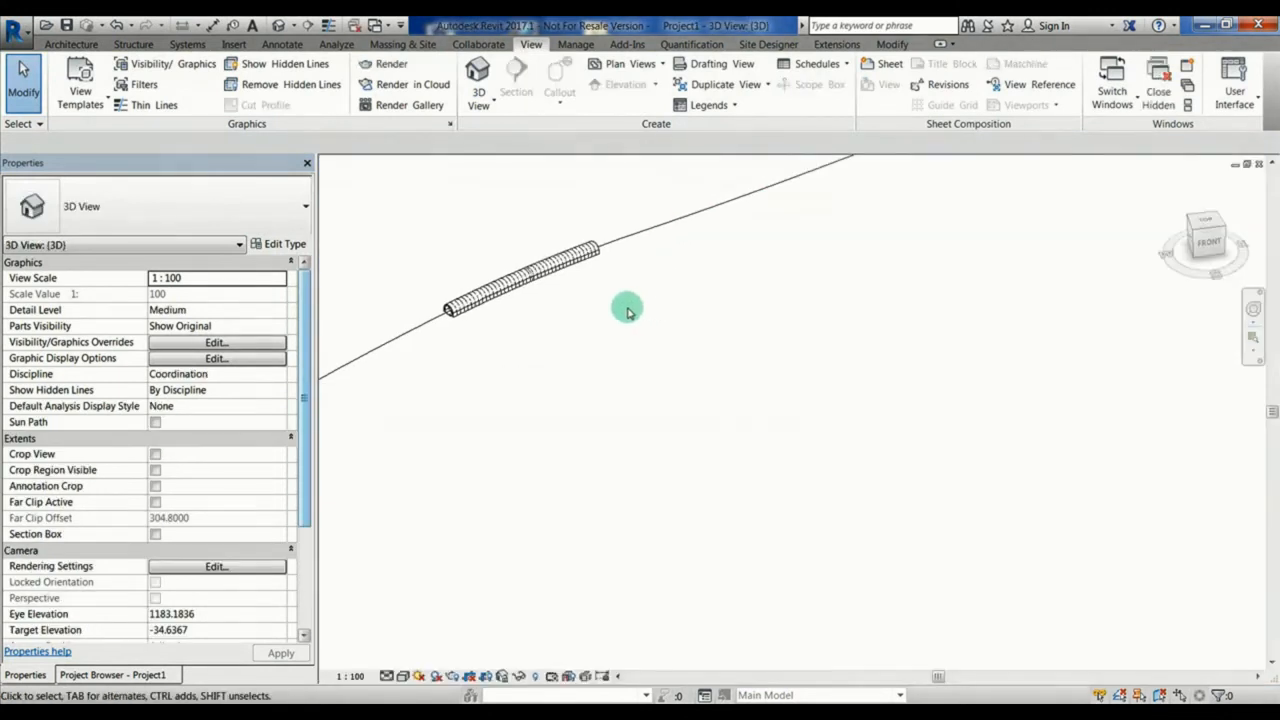
{"action": "middle_click_drag", "start_coordinate": [577, 310], "coordinate": [687, 445]}
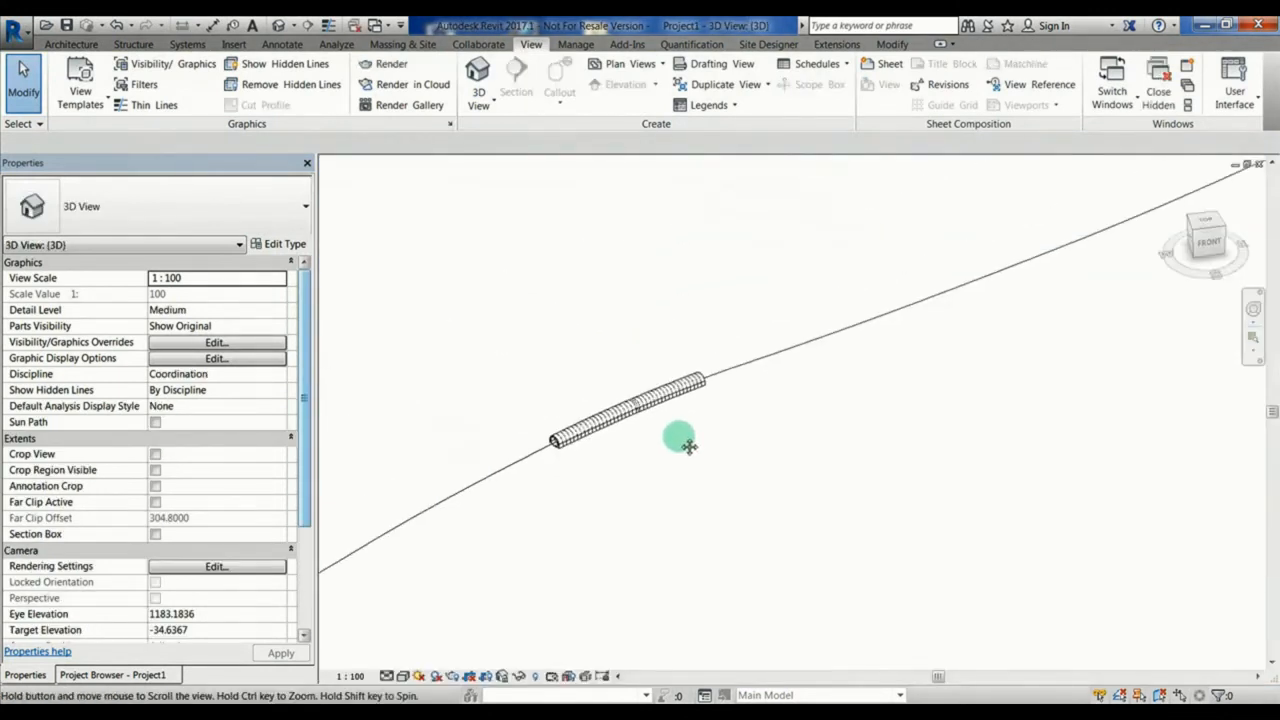
{"action": "scroll", "coordinate": [630, 413], "scroll_direction": "up", "scroll_amount": 3}
{"action": "left_click", "coordinate": [630, 415]}
{"action": "middle_click_drag", "start_coordinate": [630, 415], "coordinate": [440, 436], "text": "shift"}
{"action": "scroll", "coordinate": [513, 331], "scroll_direction": "down", "scroll_amount": 2}
{"action": "left_click", "coordinate": [562, 299]}
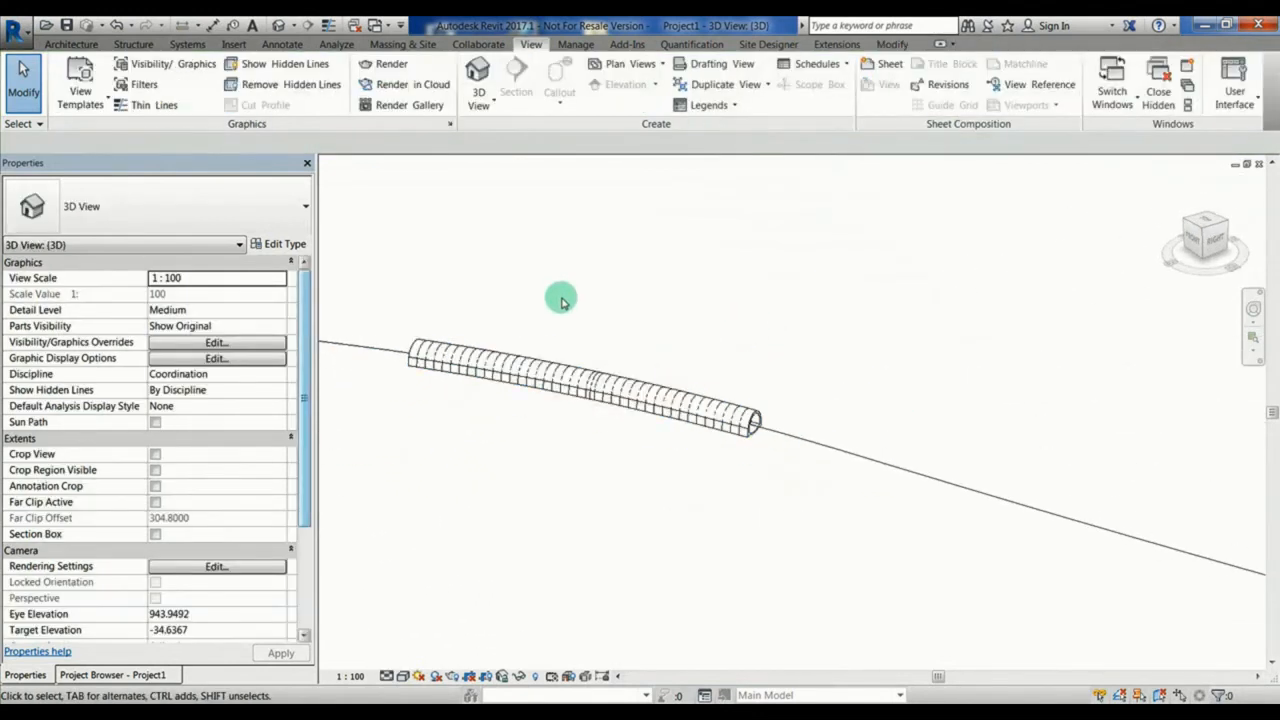
Step: Set the 3D view's visual style to Shaded
{"action": "scroll", "coordinate": [562, 300], "scroll_direction": "up", "scroll_amount": 2}
{"action": "middle_click_drag", "start_coordinate": [586, 297], "coordinate": [651, 281]}
{"action": "left_click", "coordinate": [398, 677]}
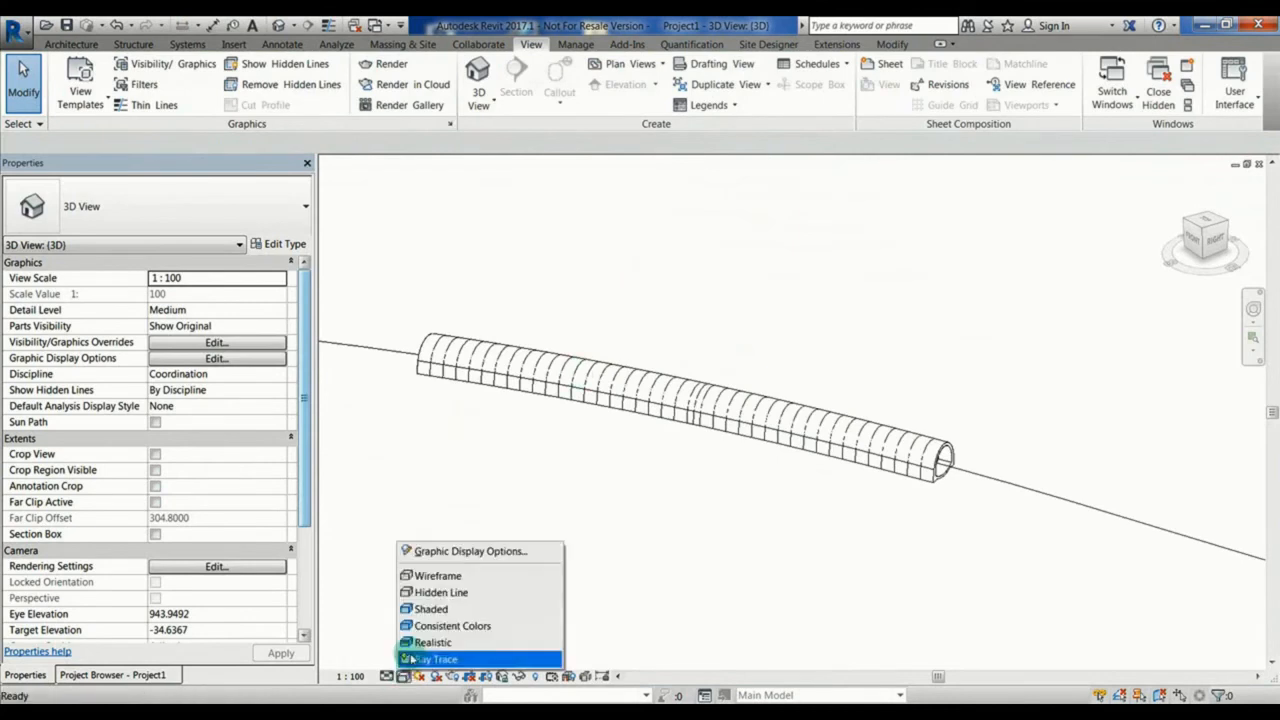
{"action": "left_click", "coordinate": [430, 607]}
Step: Hide the 3D_Axis, Hidden Lines and Profile subcategories of Generic Models in the 3D view's Visibility/Graphic Overrides
{"action": "key", "text": "v"}
{"action": "key", "text": "v"}
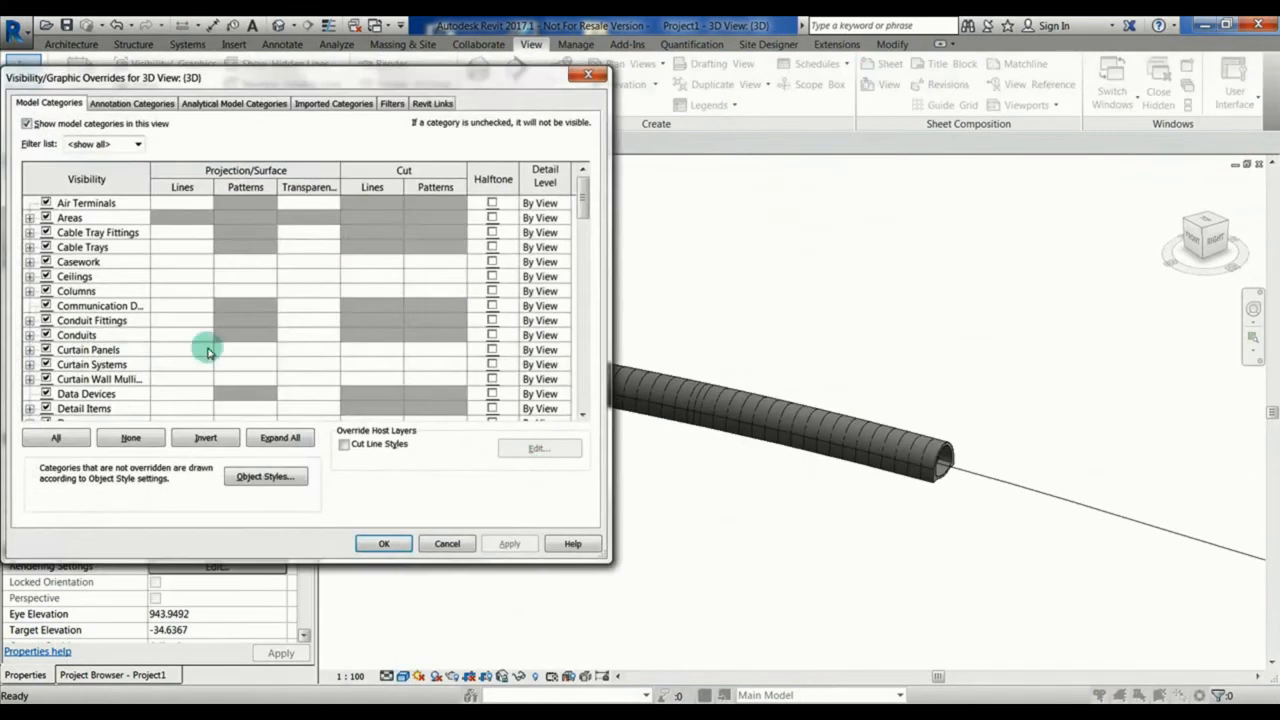
{"action": "left_click", "coordinate": [85, 350]}
{"action": "key", "text": "g"}
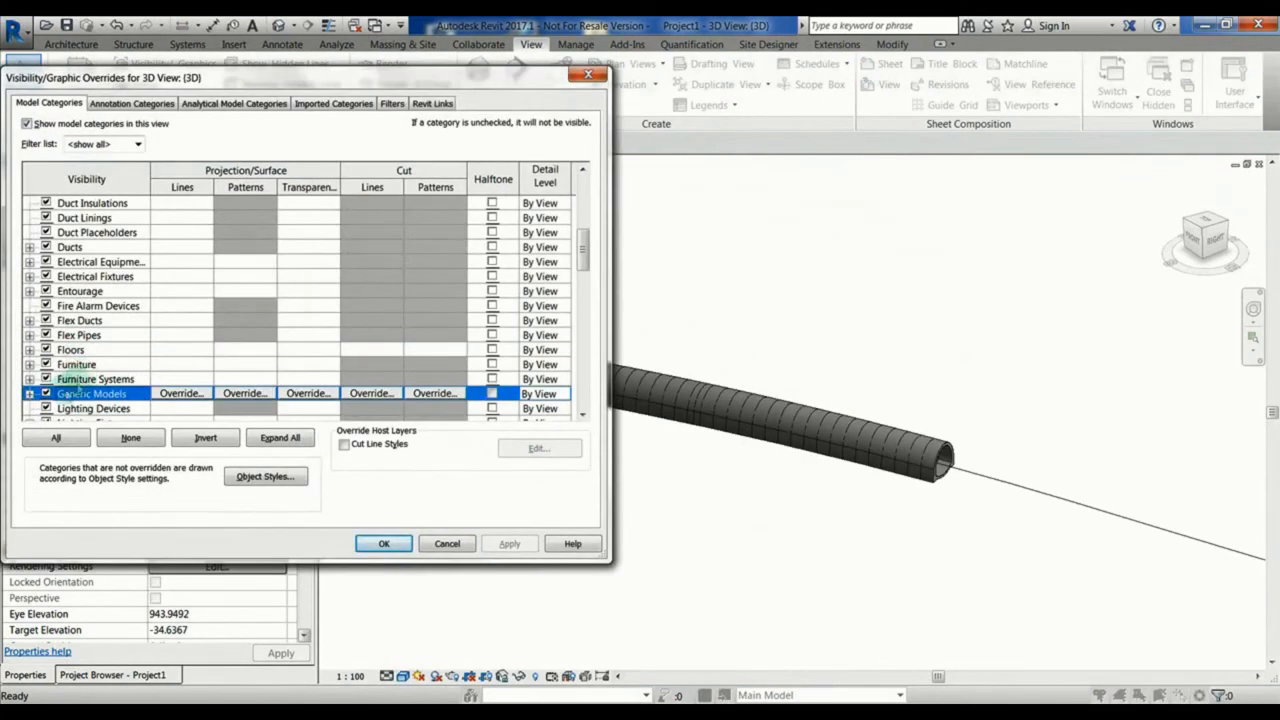
{"action": "left_click", "coordinate": [29, 393]}
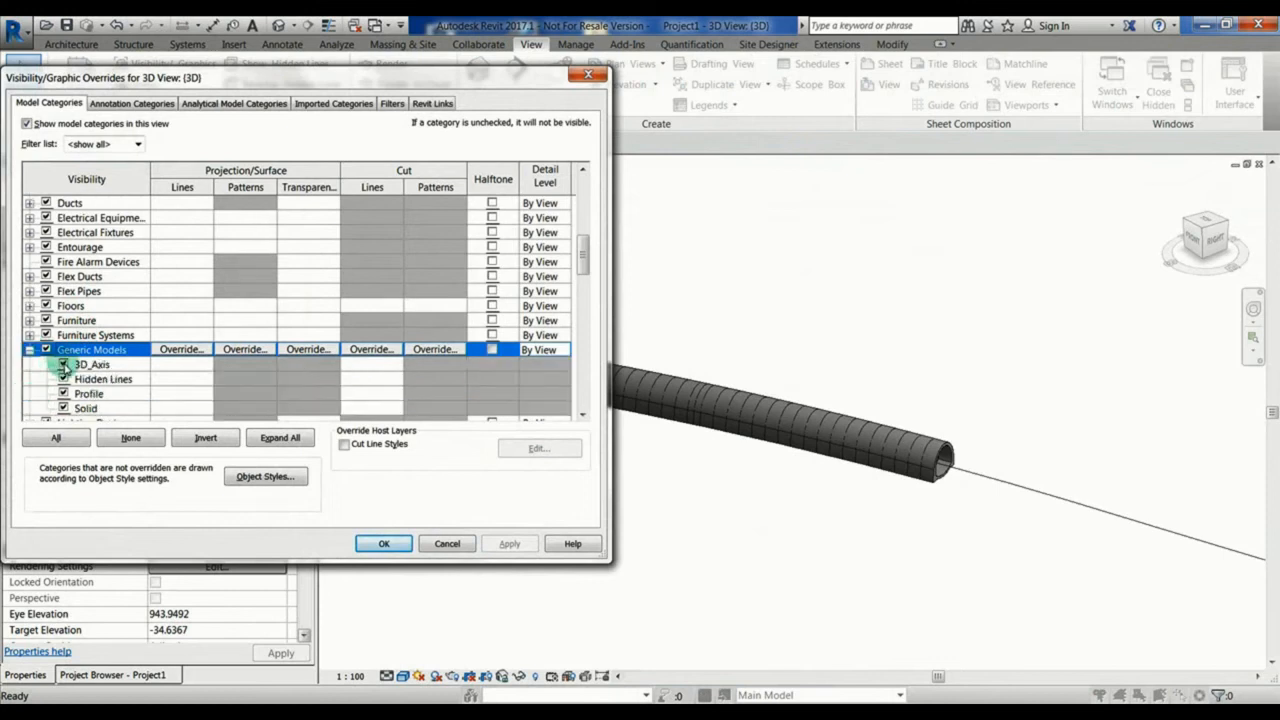
{"action": "left_click", "coordinate": [63, 364]}
{"action": "left_click", "coordinate": [63, 379]}
{"action": "left_click", "coordinate": [63, 393]}
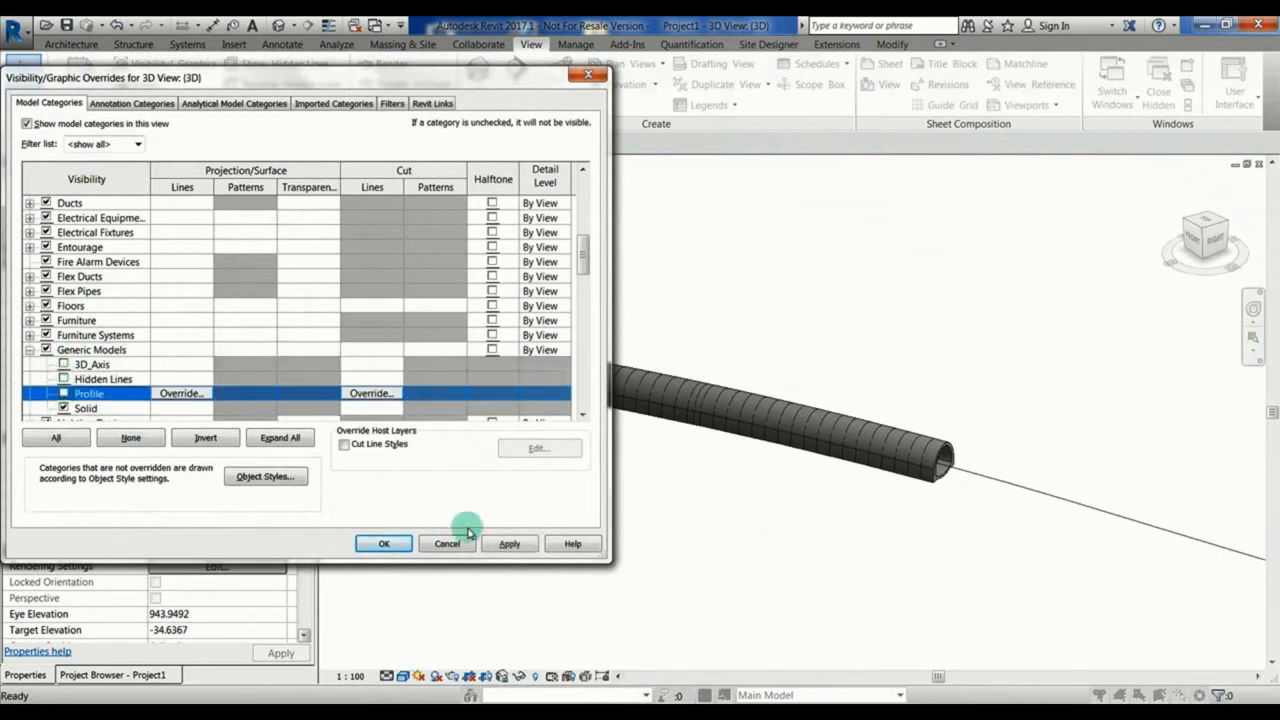
{"action": "left_click", "coordinate": [506, 543]}
Step: Show the Profile subcategory of Generic Models again and hide the Solid subcategory, applying each change
{"action": "mouse_move", "coordinate": [463, 82]}
{"action": "left_mouse_down"}
{"action": "mouse_move", "coordinate": [429, 63]}
{"action": "mouse_move", "coordinate": [444, 70]}
{"action": "left_mouse_up"}
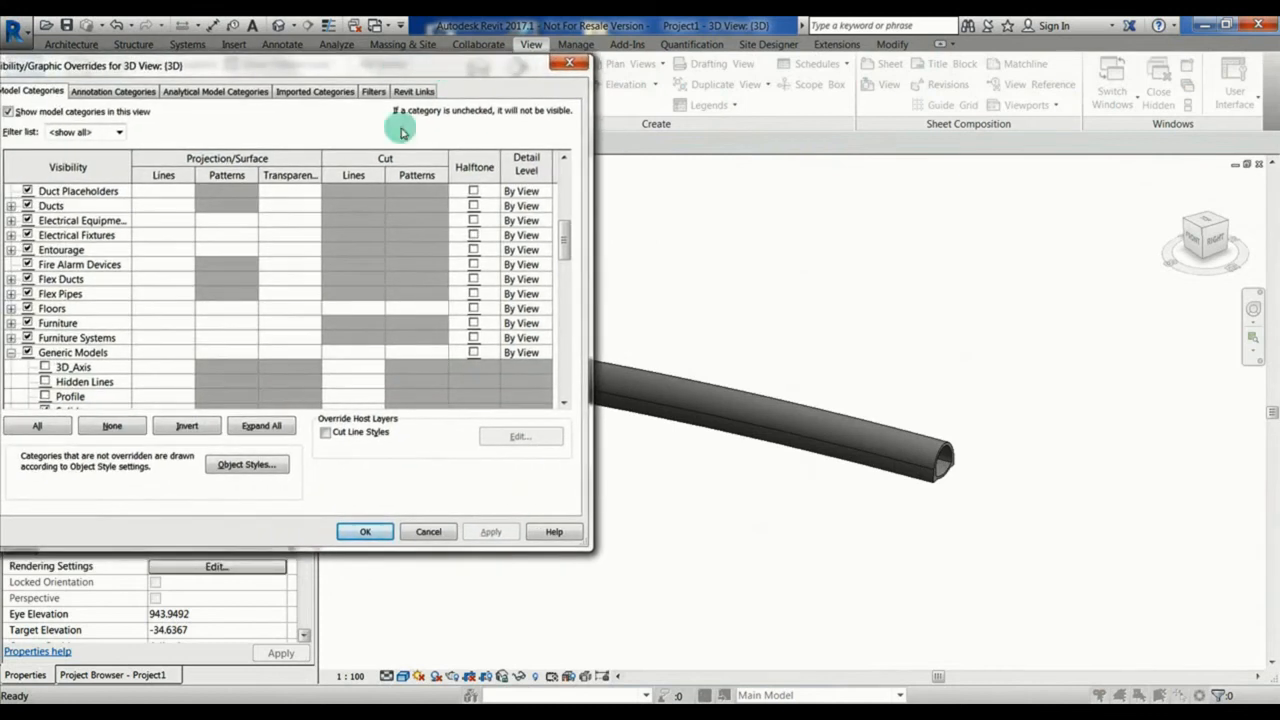
{"action": "left_click", "coordinate": [45, 396]}
{"action": "left_click", "coordinate": [480, 531]}
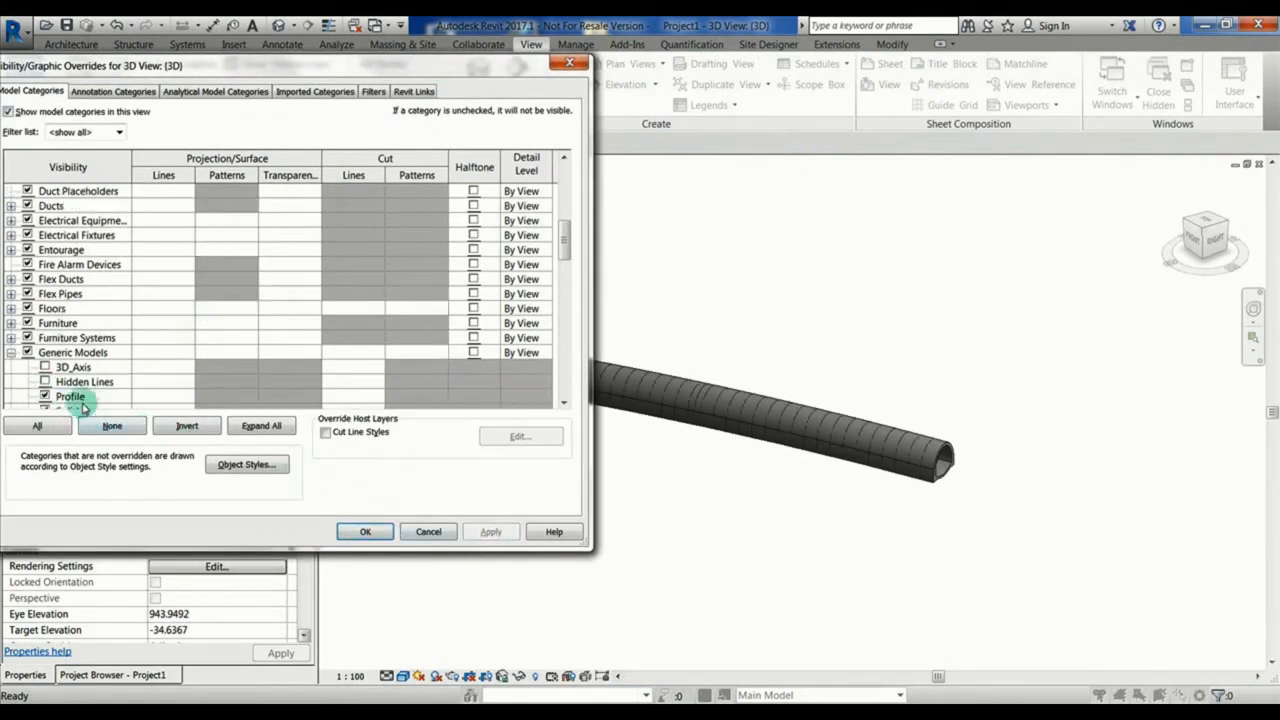
{"action": "left_click", "coordinate": [45, 409]}
{"action": "left_click", "coordinate": [490, 532]}
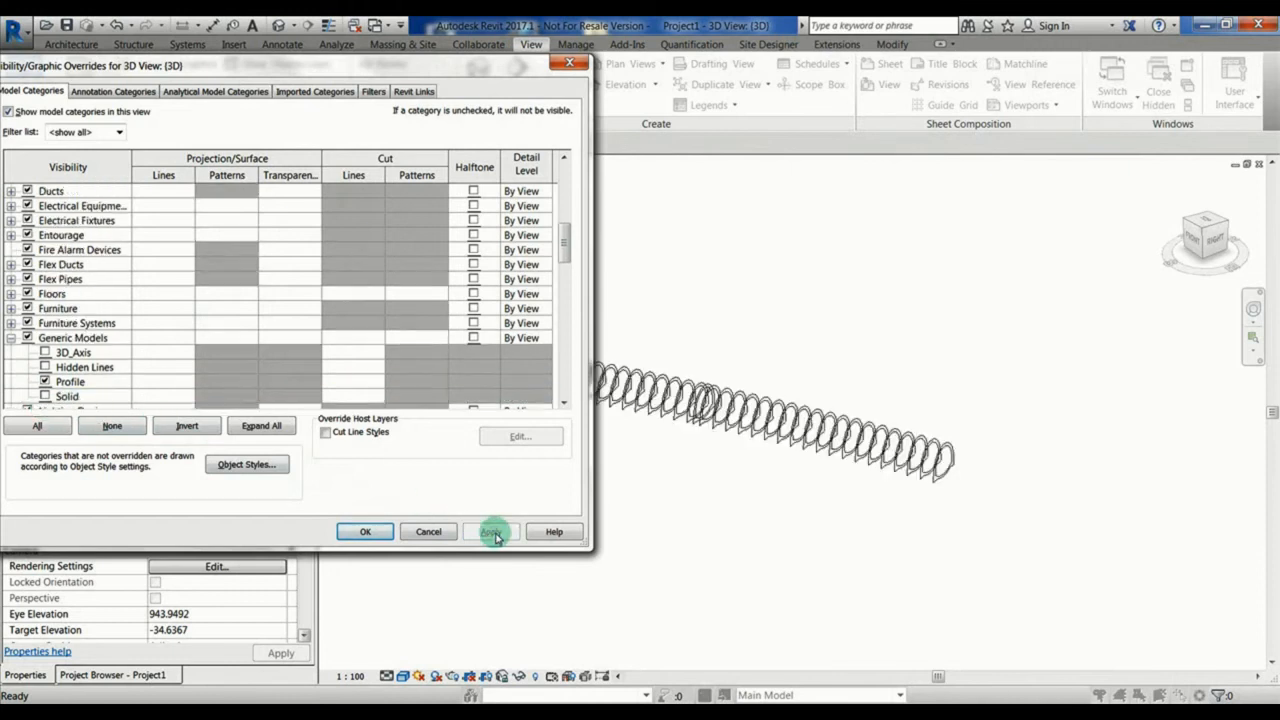
Step: Show the 3D_Axis subcategory of Generic Models, hide Profile, and apply the visibility overrides
{"action": "left_click", "coordinate": [45, 352]}
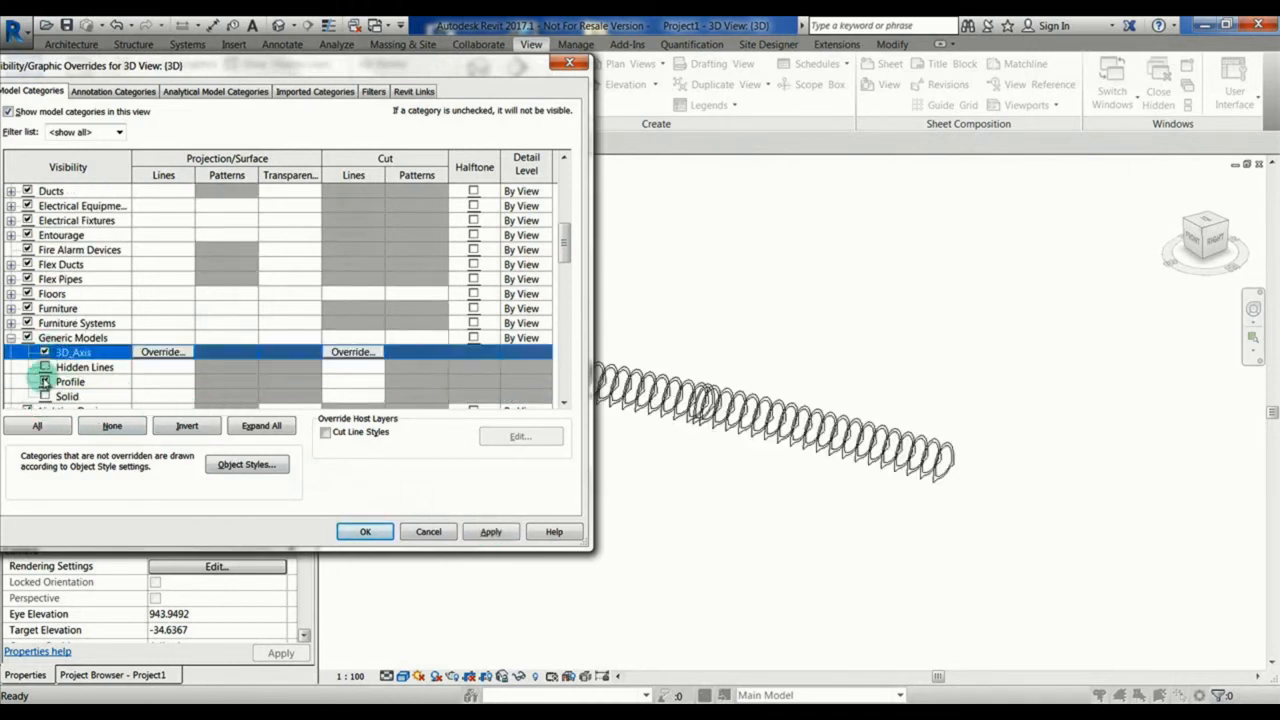
{"action": "left_click", "coordinate": [45, 381]}
{"action": "left_click", "coordinate": [490, 531]}
{"action": "left_click", "coordinate": [366, 532]}
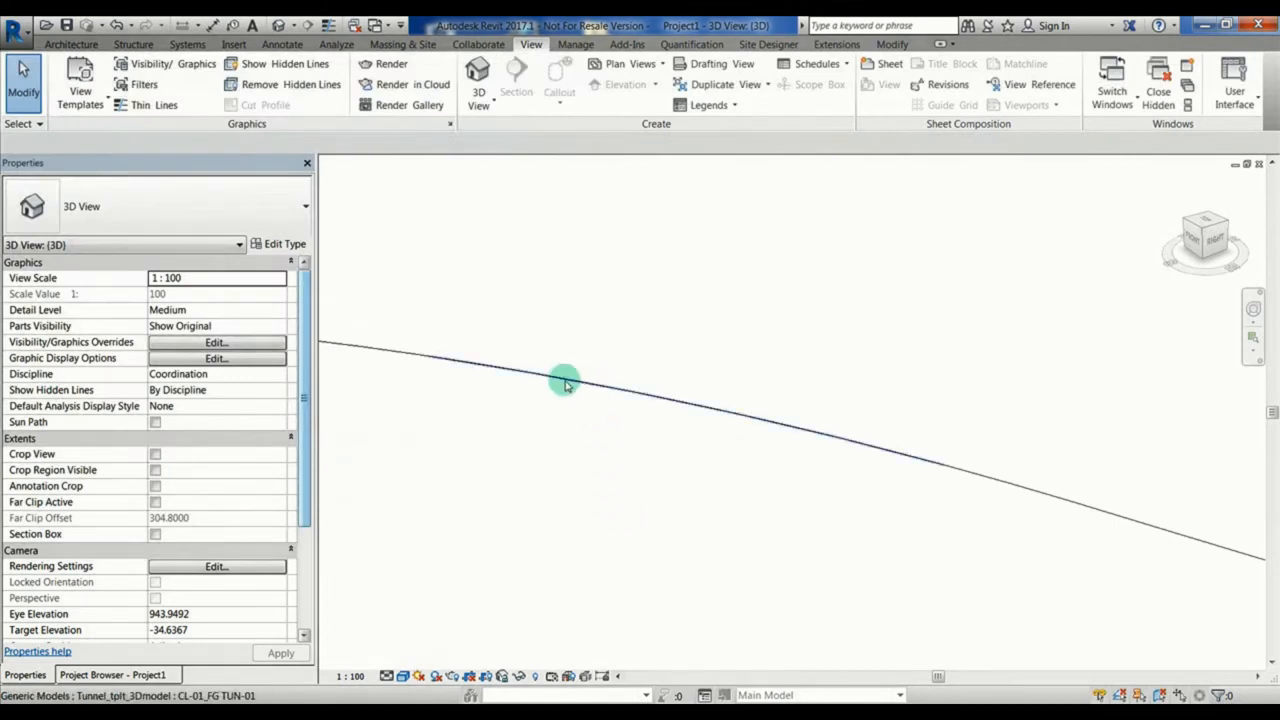
Step: Temporarily hide the linked Site.rvt model in the 3D view and check the tunnel family's axis by selecting it
{"action": "left_click", "coordinate": [408, 356]}
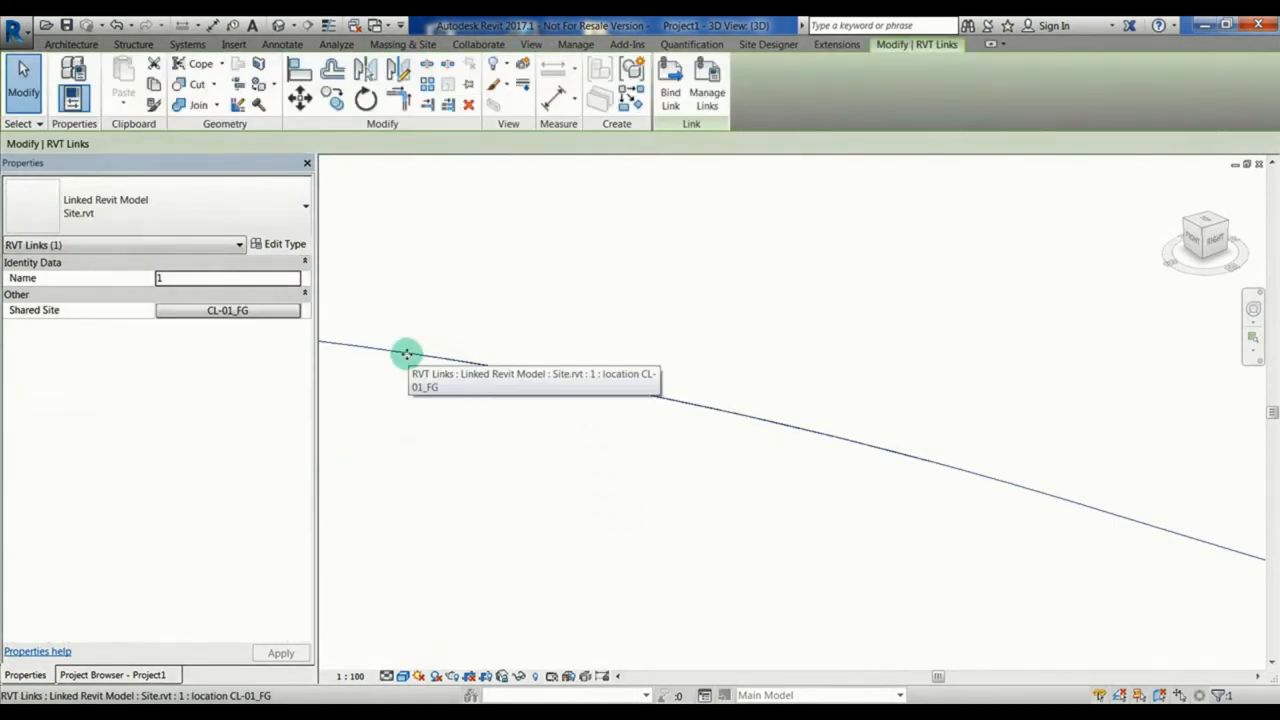
{"action": "left_click", "coordinate": [503, 676]}
{"action": "left_click", "coordinate": [560, 634]}
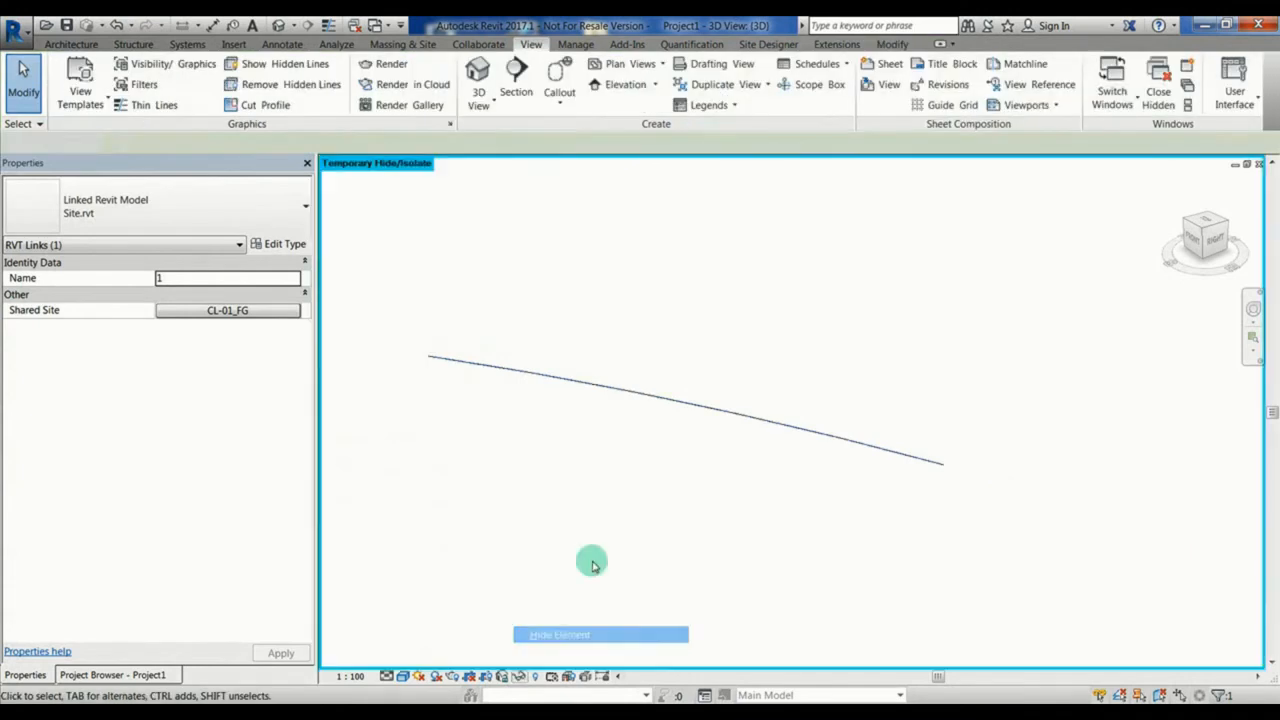
{"action": "left_click", "coordinate": [677, 405]}
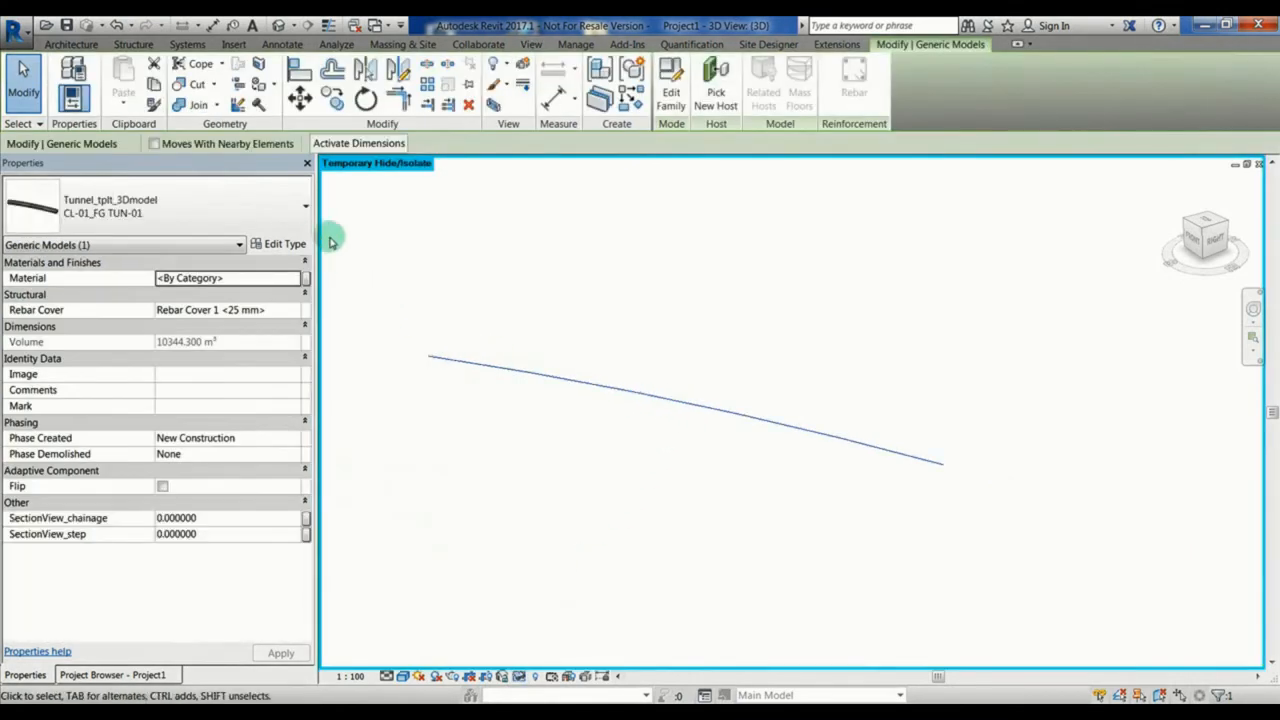
{"action": "left_click", "coordinate": [604, 282]}
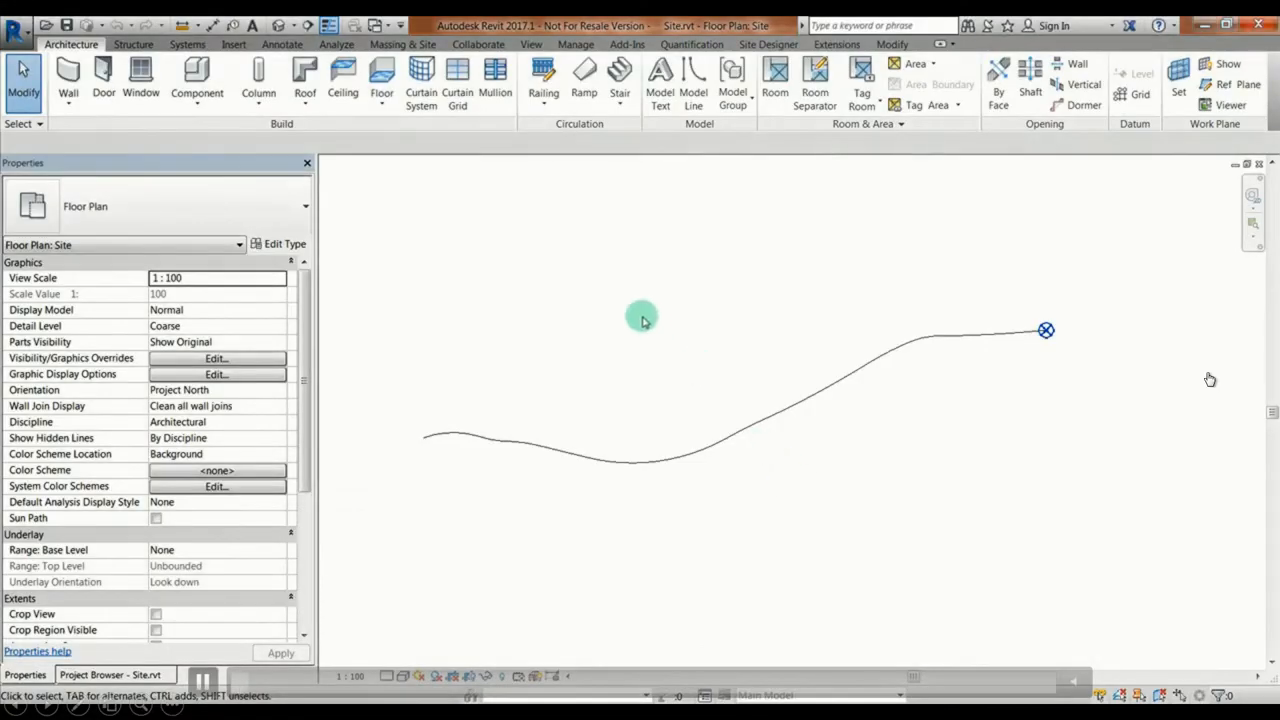
Step: Link CL-01_FG TUN-01_3600-3800.rvt into the site model with Auto - By Shared Coordinates positioning and select the linked segment
{"action": "left_click", "coordinate": [233, 45]}
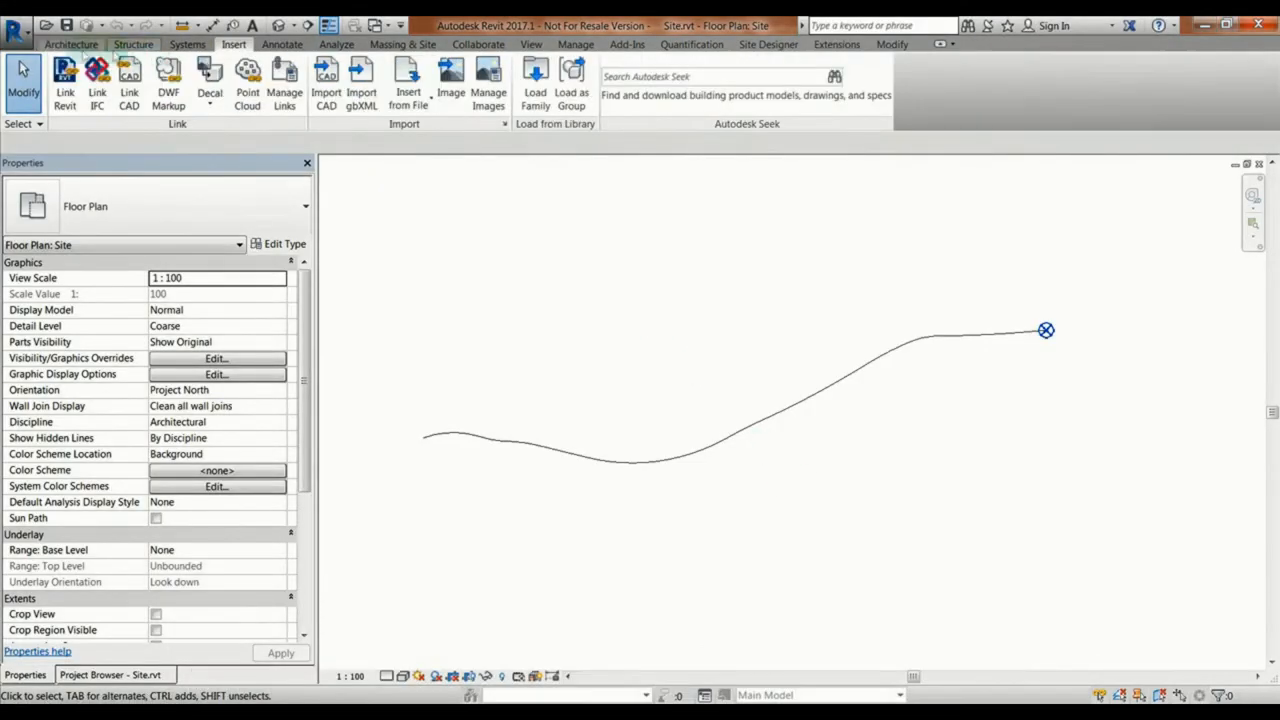
{"action": "left_click", "coordinate": [64, 80]}
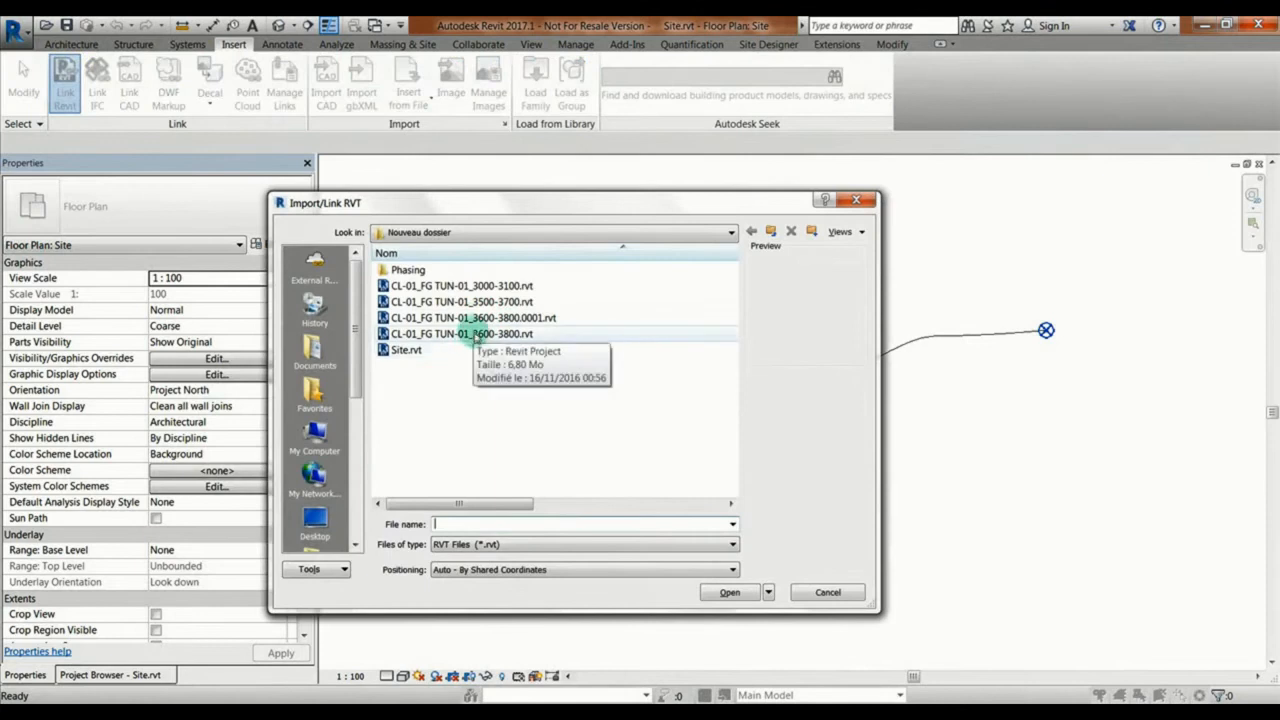
{"action": "left_click", "coordinate": [465, 334]}
{"action": "left_click", "coordinate": [588, 572]}
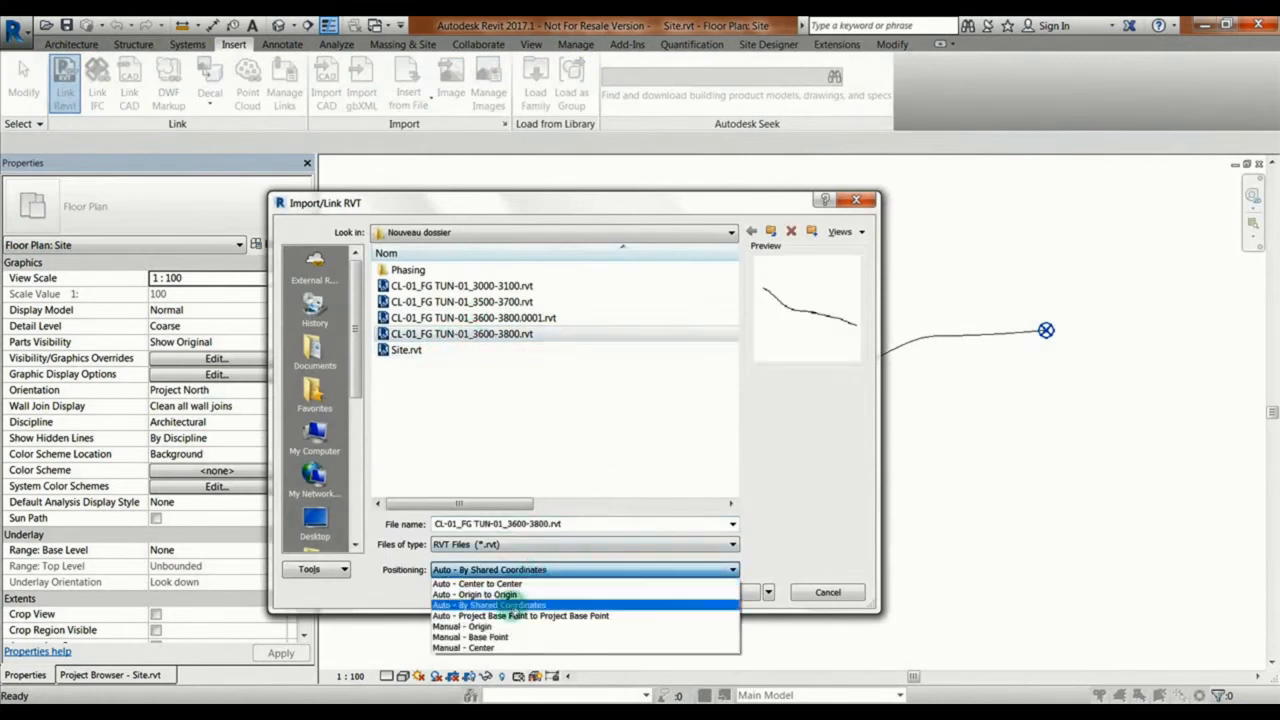
{"action": "left_click", "coordinate": [505, 606]}
{"action": "left_click", "coordinate": [735, 592]}
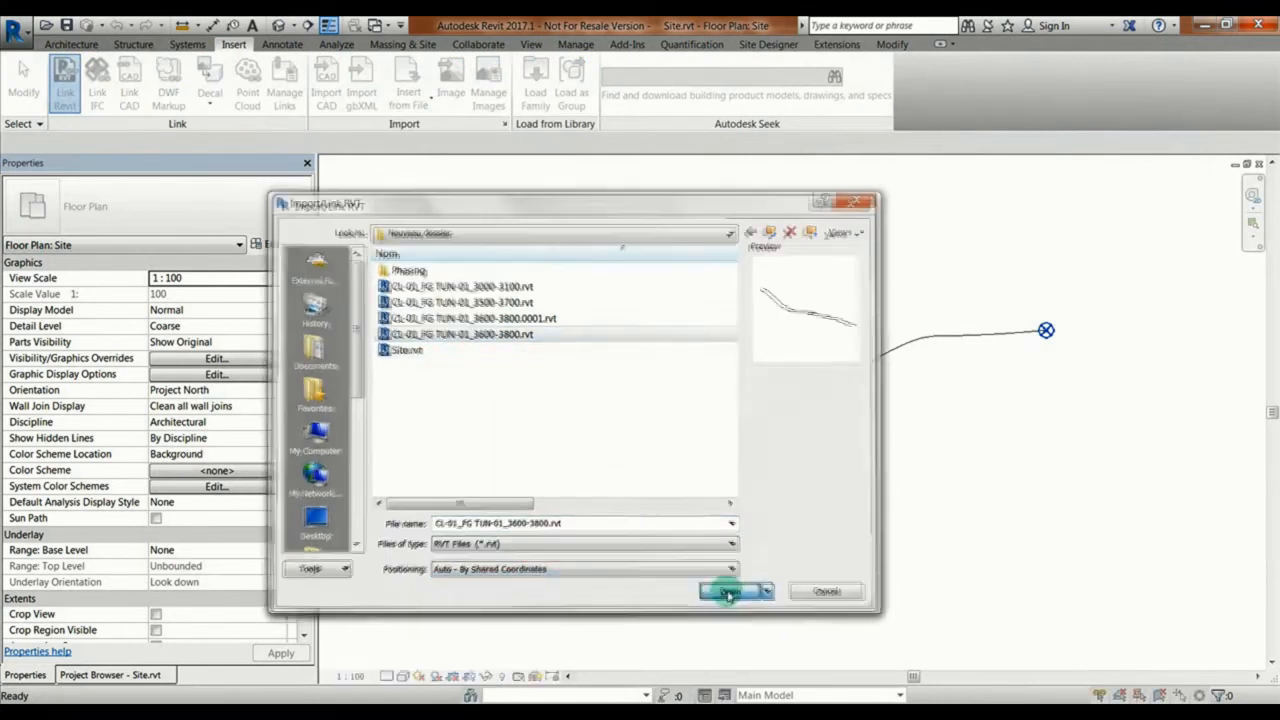
{"action": "scroll", "coordinate": [780, 418], "scroll_direction": "up", "scroll_amount": 5}
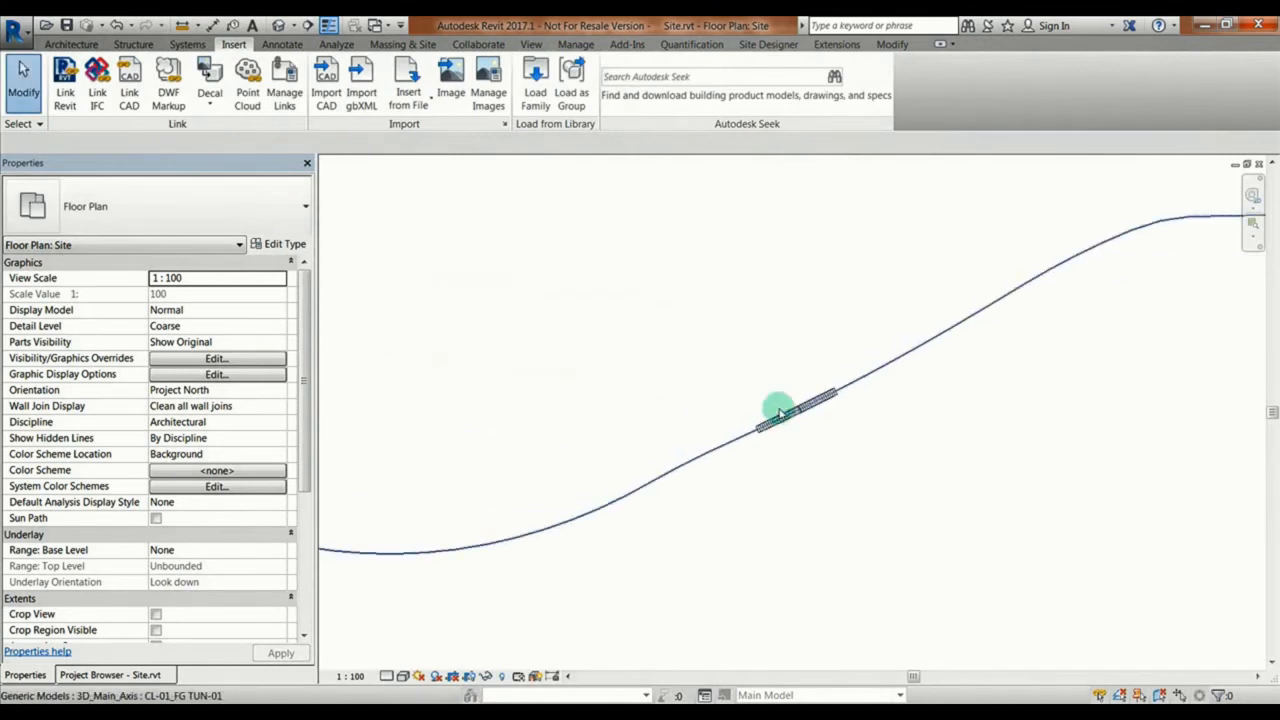
{"action": "left_click", "coordinate": [783, 442]}
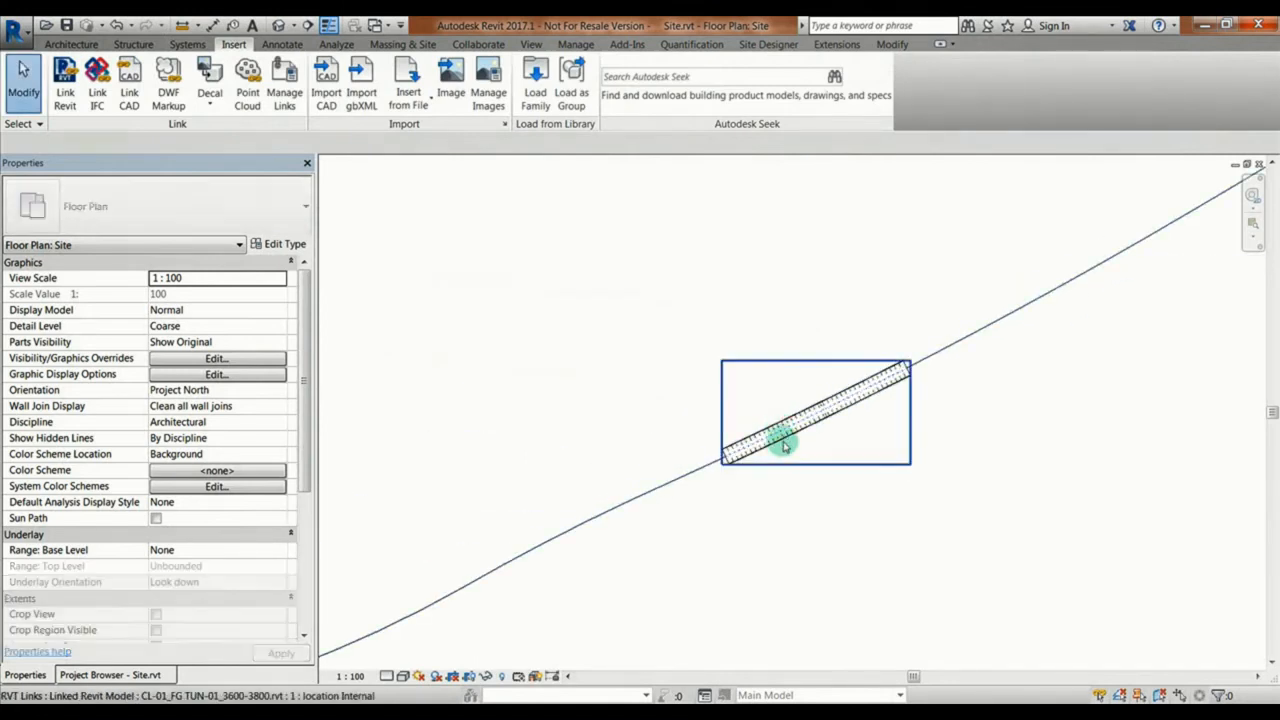
Step: Open the default 3D view and display the linked tunnel segment with a shaded visual style
{"action": "left_click", "coordinate": [528, 47]}
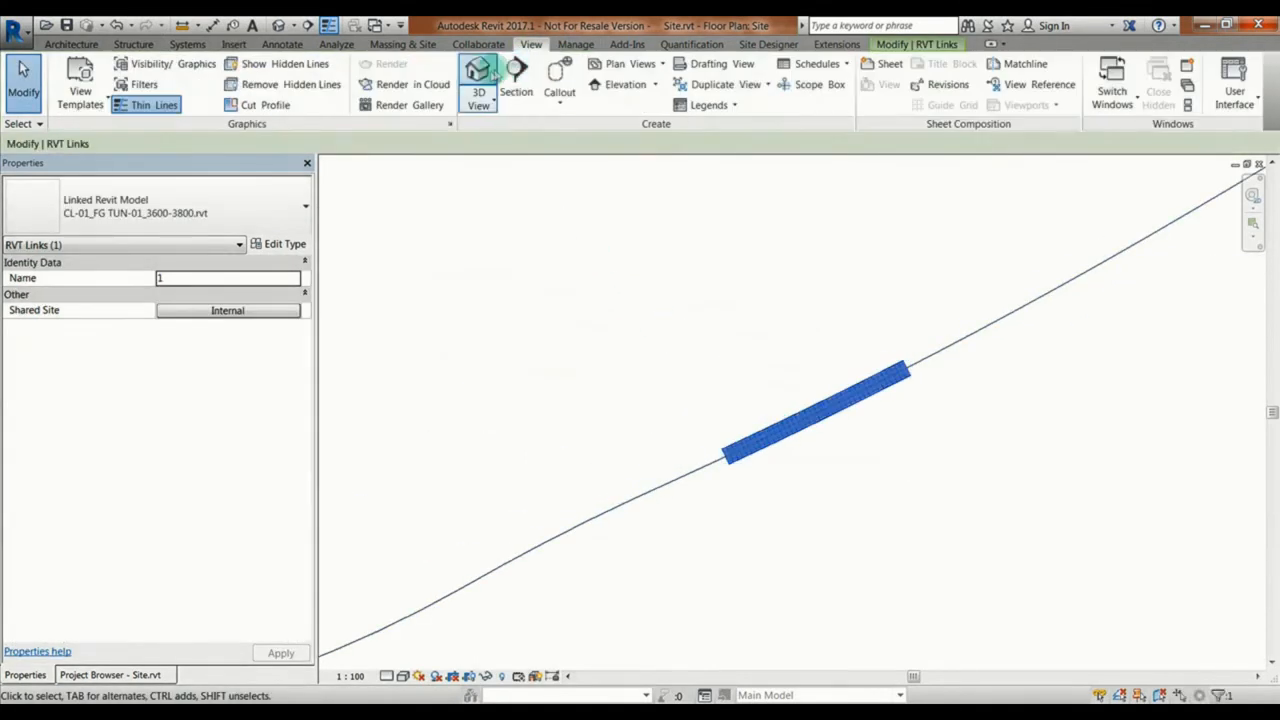
{"action": "left_click", "coordinate": [478, 75]}
{"action": "scroll", "coordinate": [856, 487], "scroll_direction": "up", "scroll_amount": 2}
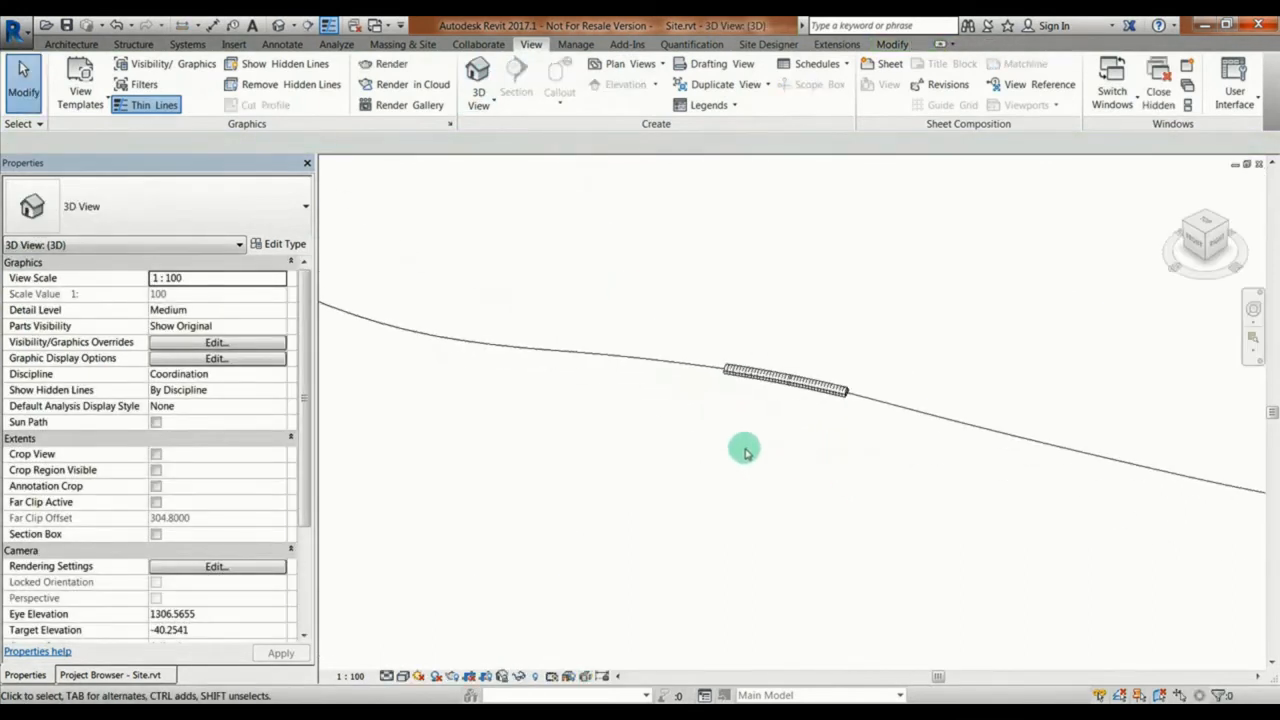
{"action": "middle_click_drag", "start_coordinate": [753, 458], "coordinate": [699, 458], "text": "shift"}
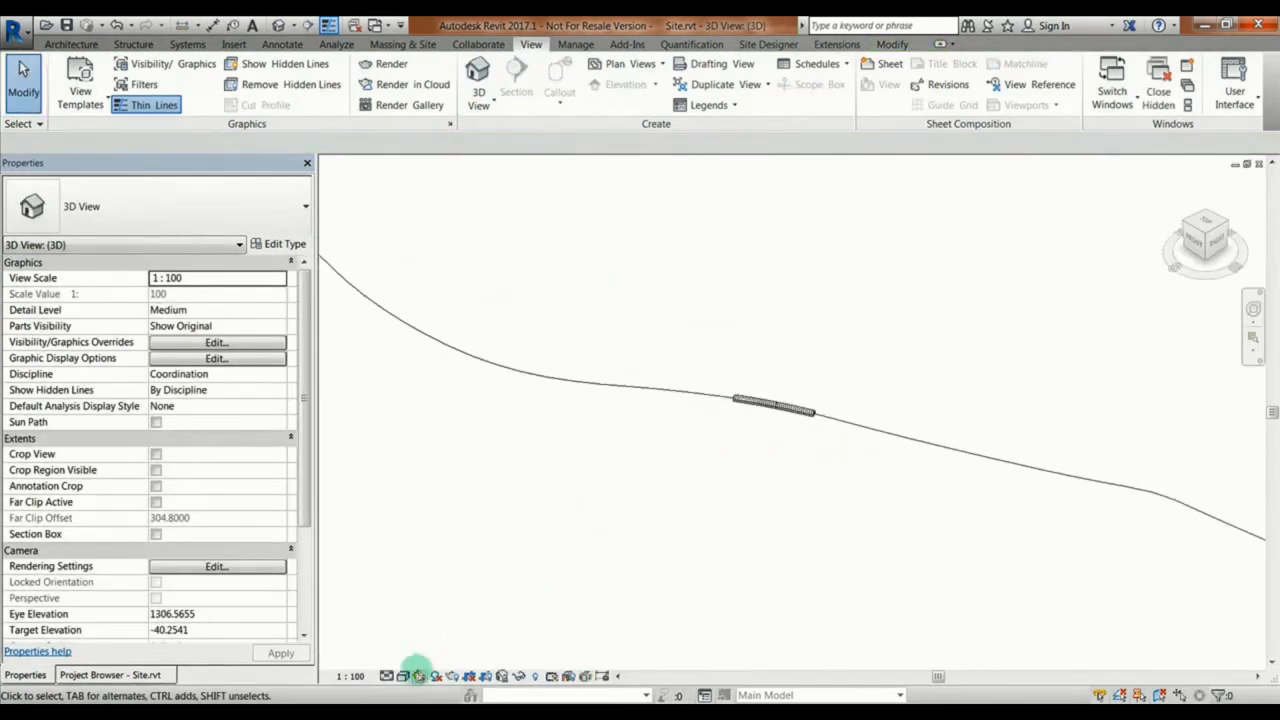
{"action": "left_click", "coordinate": [402, 676]}
{"action": "left_click", "coordinate": [470, 607]}
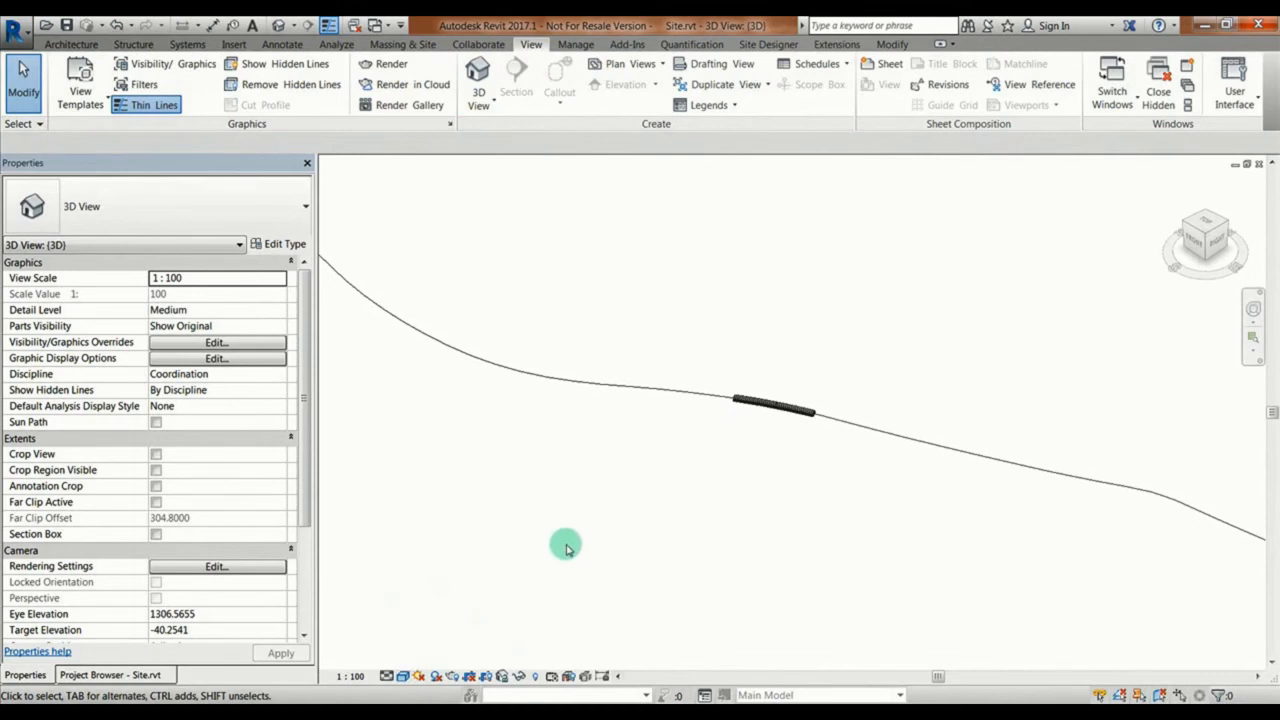
Step: Hide the Profile subcategory of Generic Models in the 3D view's Visibility/Graphic Overrides
{"action": "key", "text": "v"}
{"action": "key", "text": "v"}
{"action": "left_click", "coordinate": [104, 338]}
{"action": "key", "text": "g"}
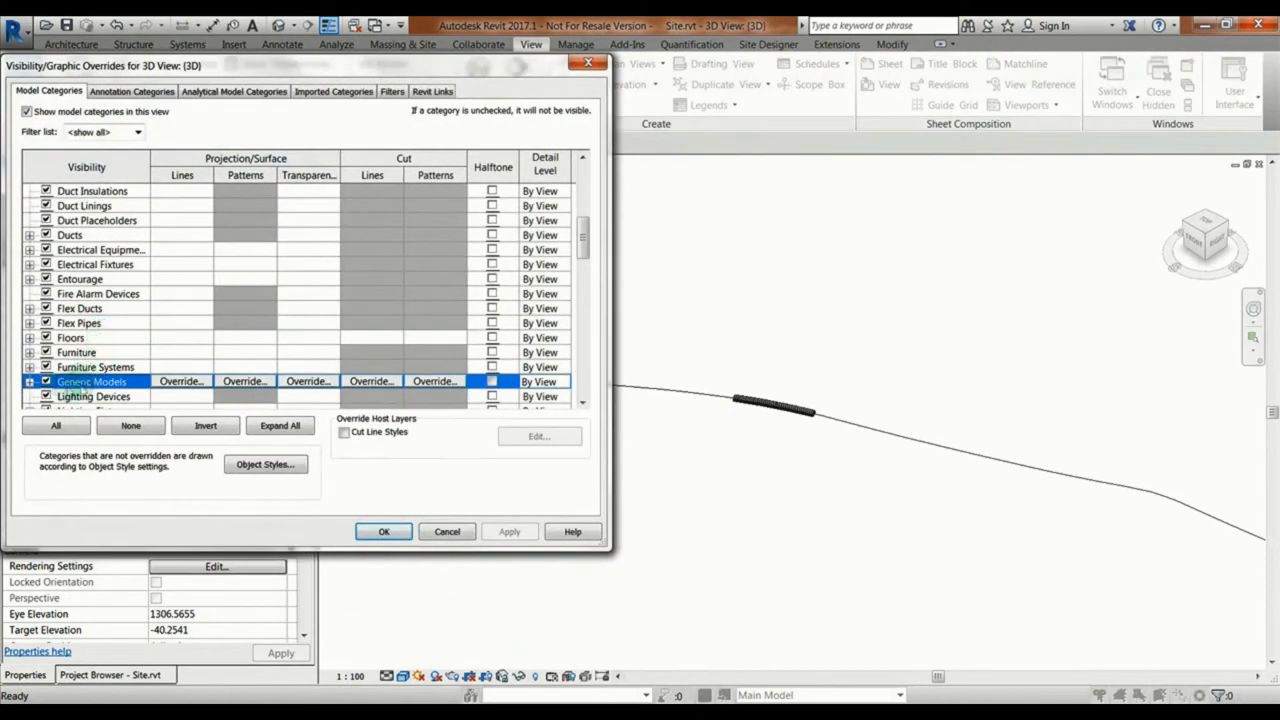
{"action": "left_click", "coordinate": [30, 382]}
{"action": "left_click", "coordinate": [90, 382]}
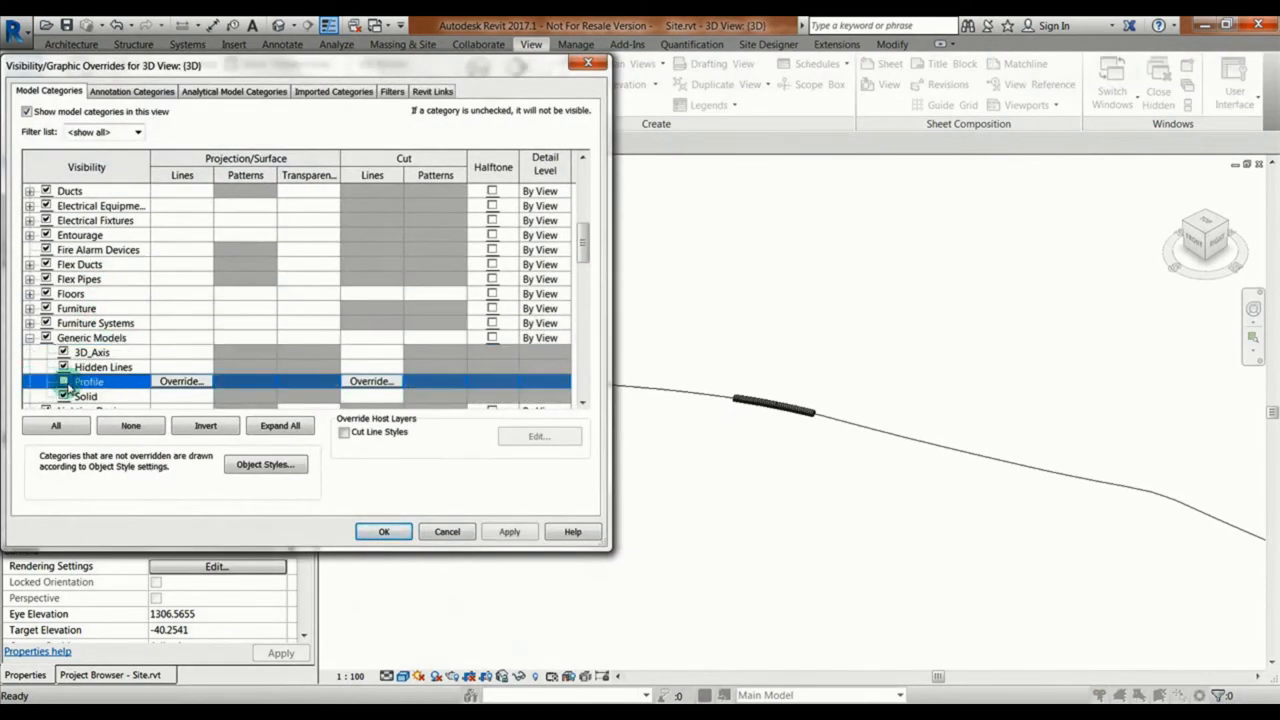
{"action": "left_click", "coordinate": [383, 531]}
{"action": "middle_click_drag", "start_coordinate": [665, 452], "coordinate": [842, 482]}
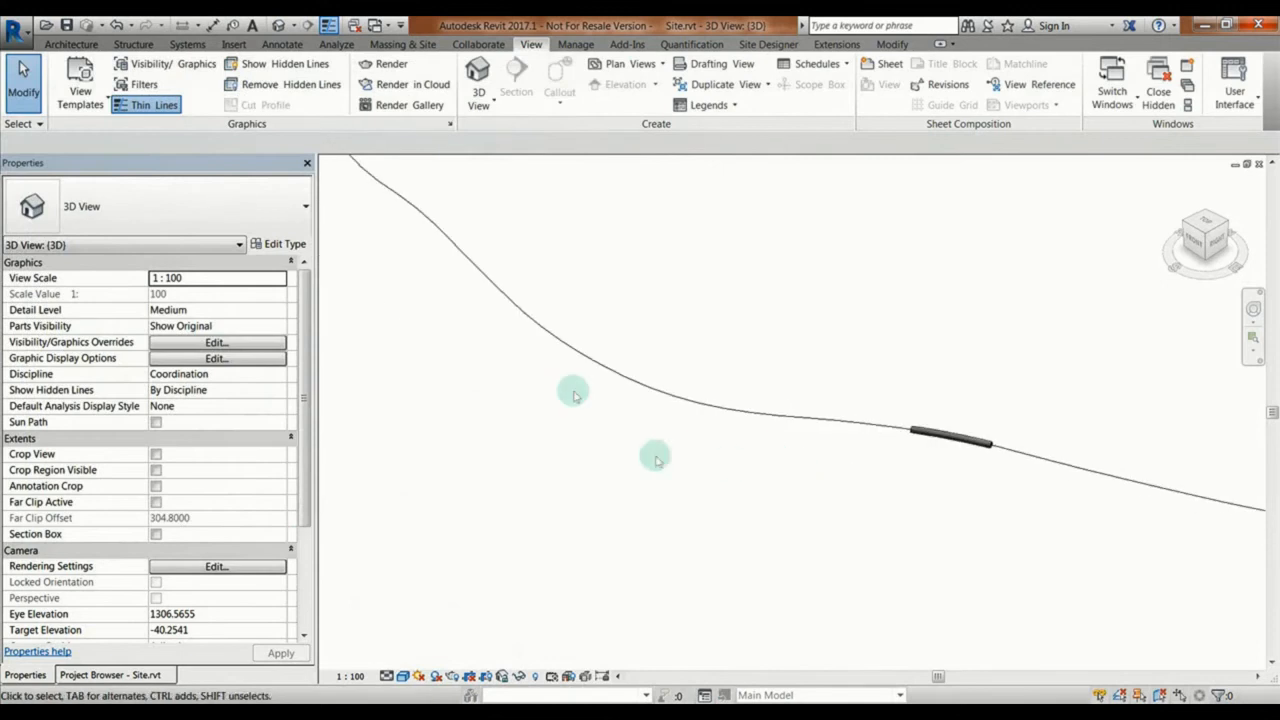
Step: Link CL-01_FG TUN-01_3000-3100.rvt with Auto - By Shared Coordinates positioning and inspect both tunnel segments along the axis in 3D
{"action": "left_click", "coordinate": [233, 44]}
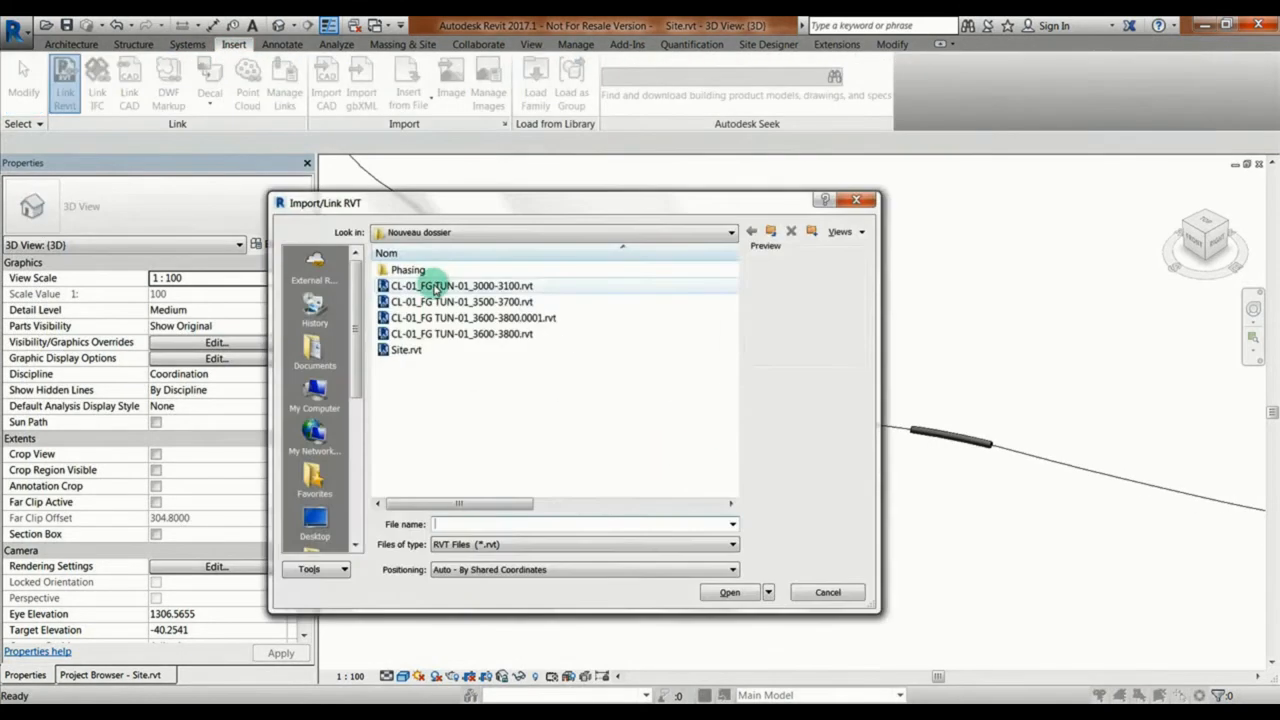
{"action": "left_click", "coordinate": [440, 286]}
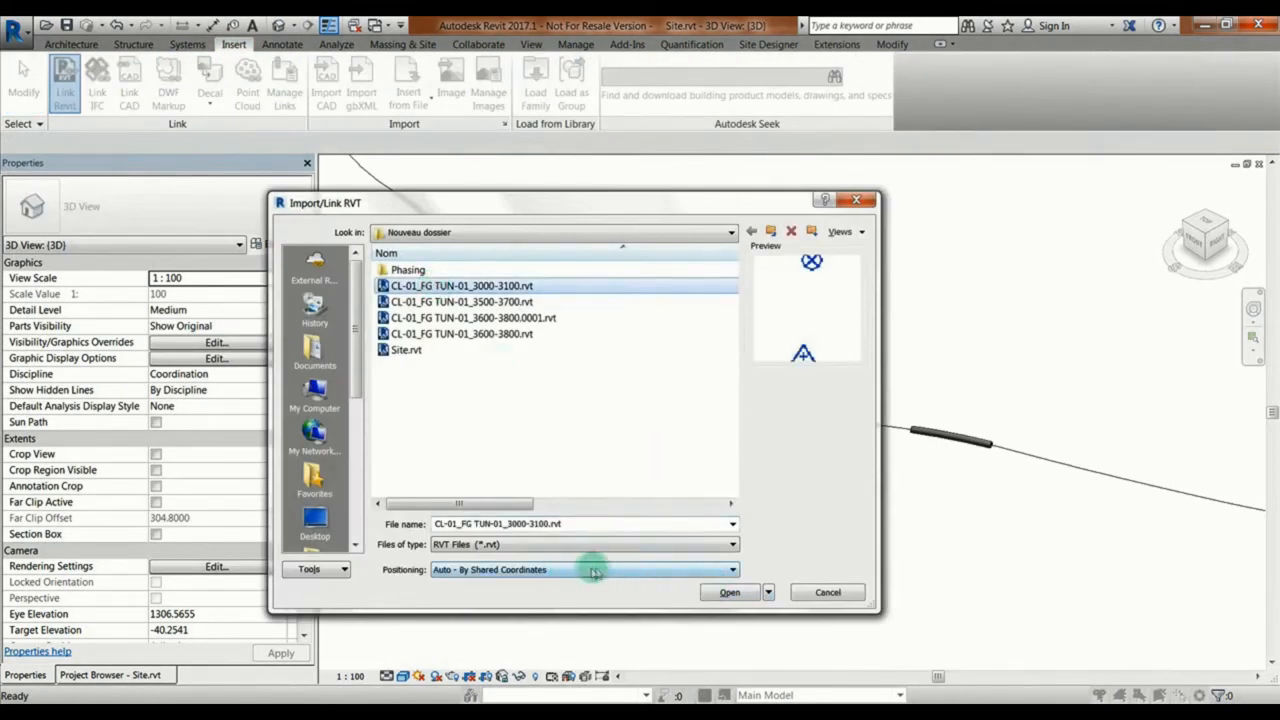
{"action": "left_click", "coordinate": [729, 593]}
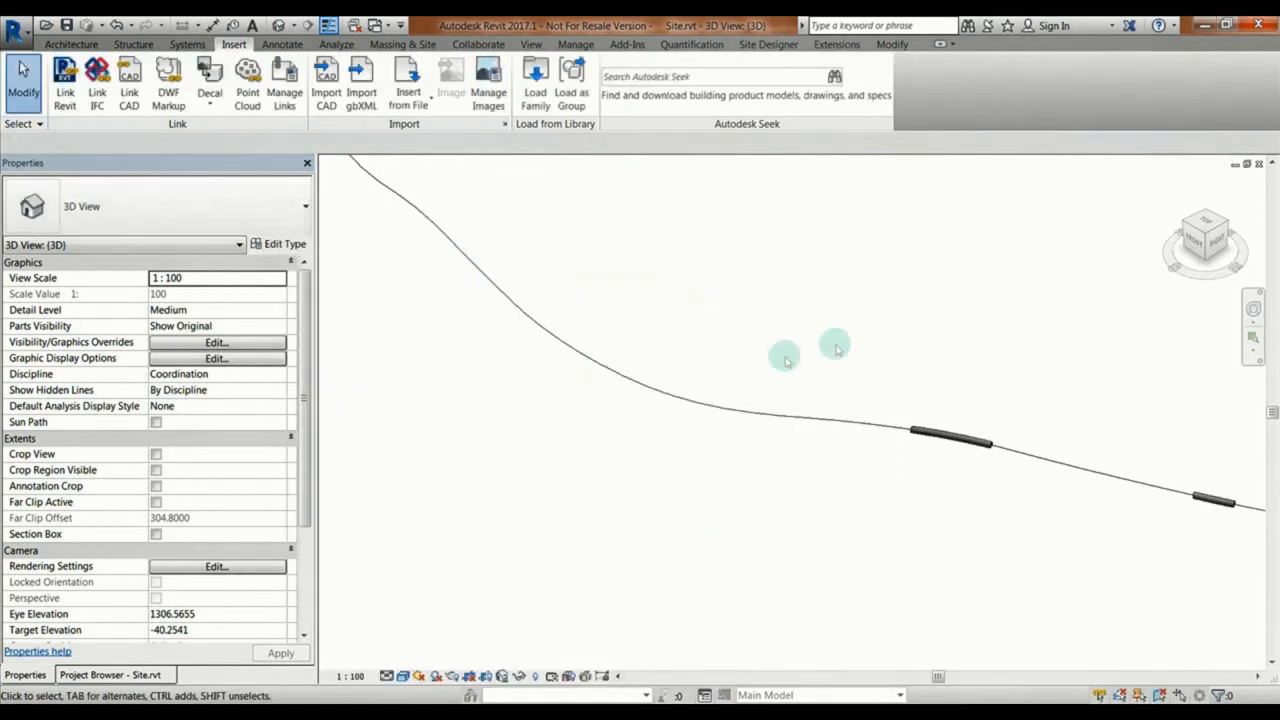
{"action": "middle_click_drag", "start_coordinate": [786, 351], "coordinate": [466, 251]}
{"action": "scroll", "coordinate": [850, 403], "scroll_direction": "up", "scroll_amount": 4}
{"action": "left_click", "coordinate": [826, 404]}
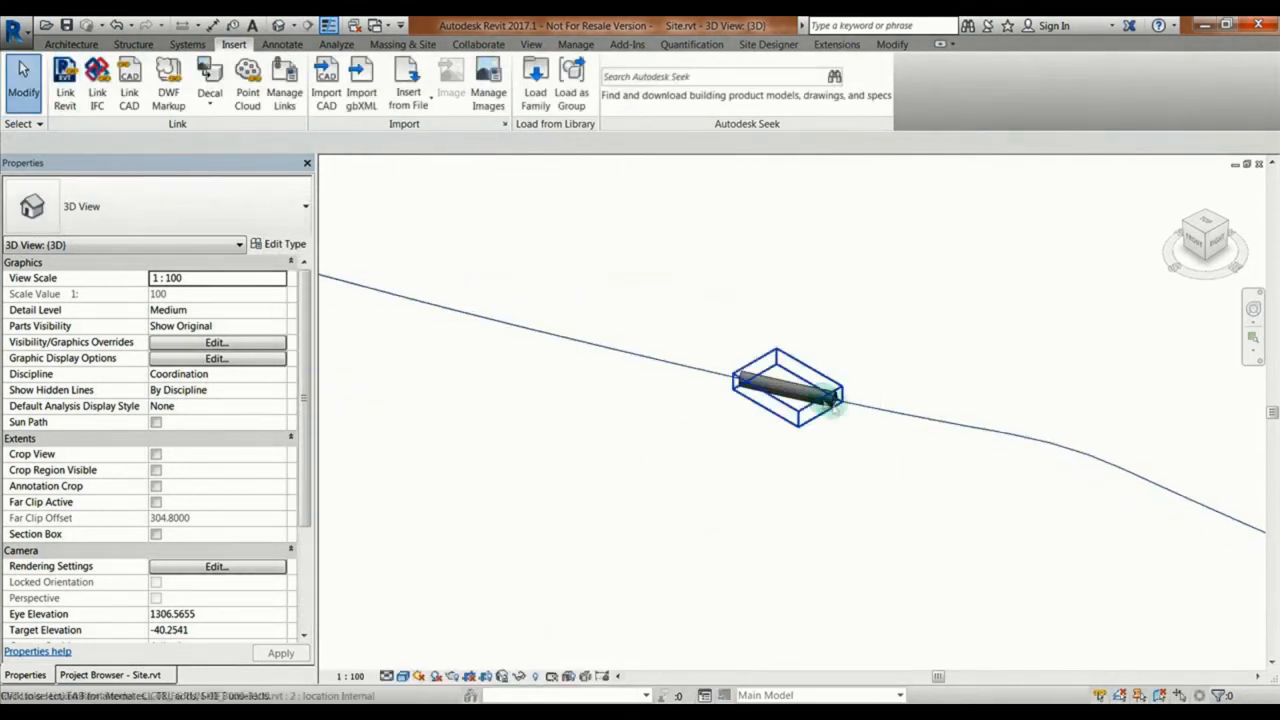
{"action": "middle_click_drag", "start_coordinate": [871, 494], "coordinate": [721, 346], "text": "shift"}
{"action": "left_click", "coordinate": [719, 344]}
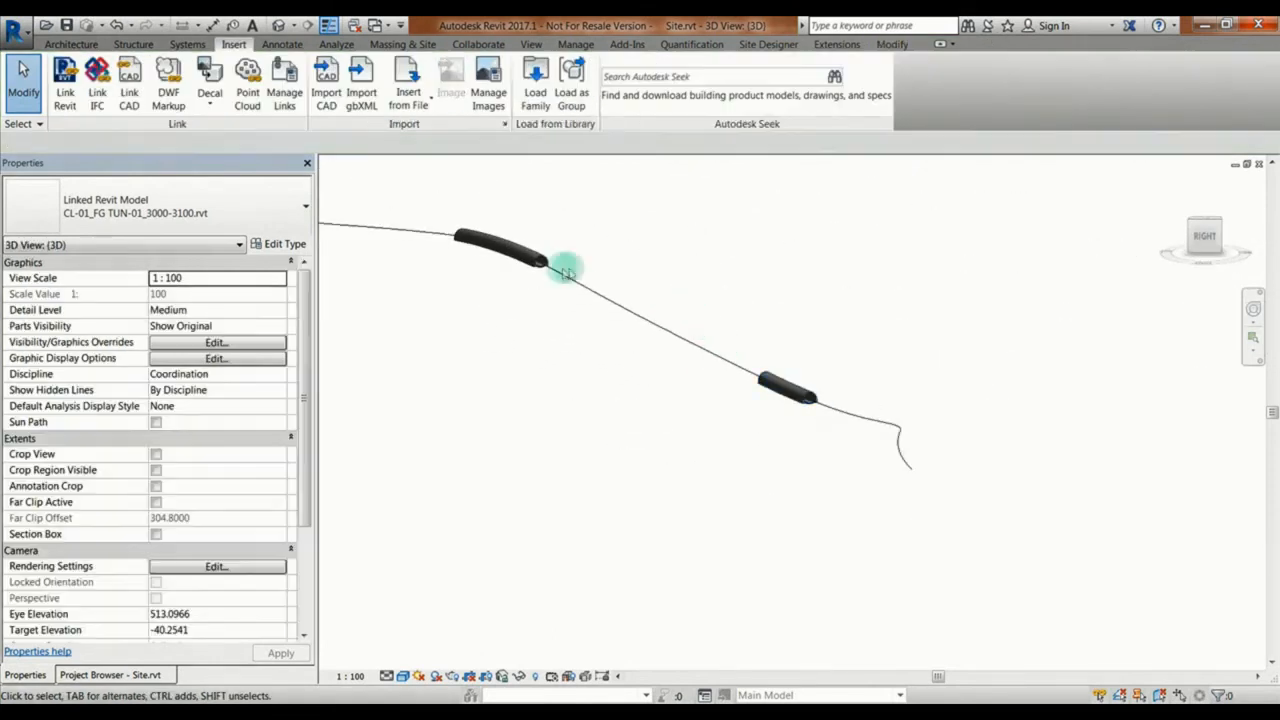
{"action": "left_click", "coordinate": [541, 268]}
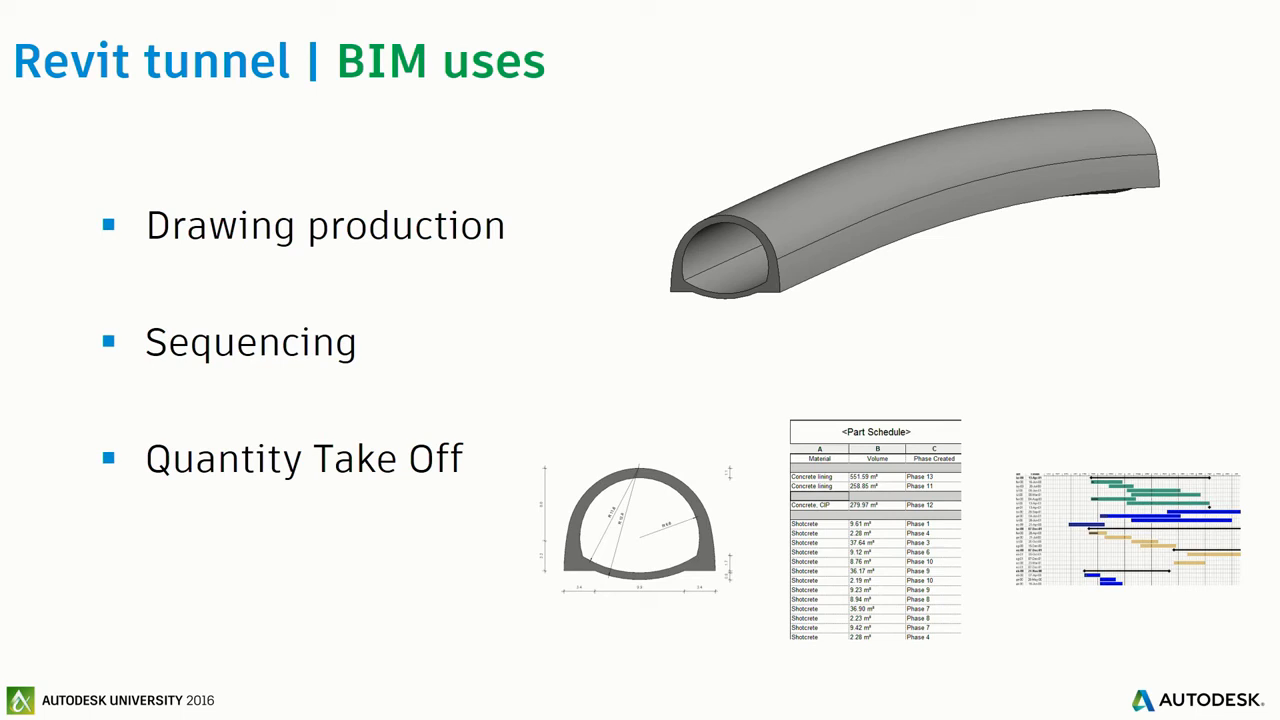
{"action": "left_click", "coordinate": [1226, 283]}
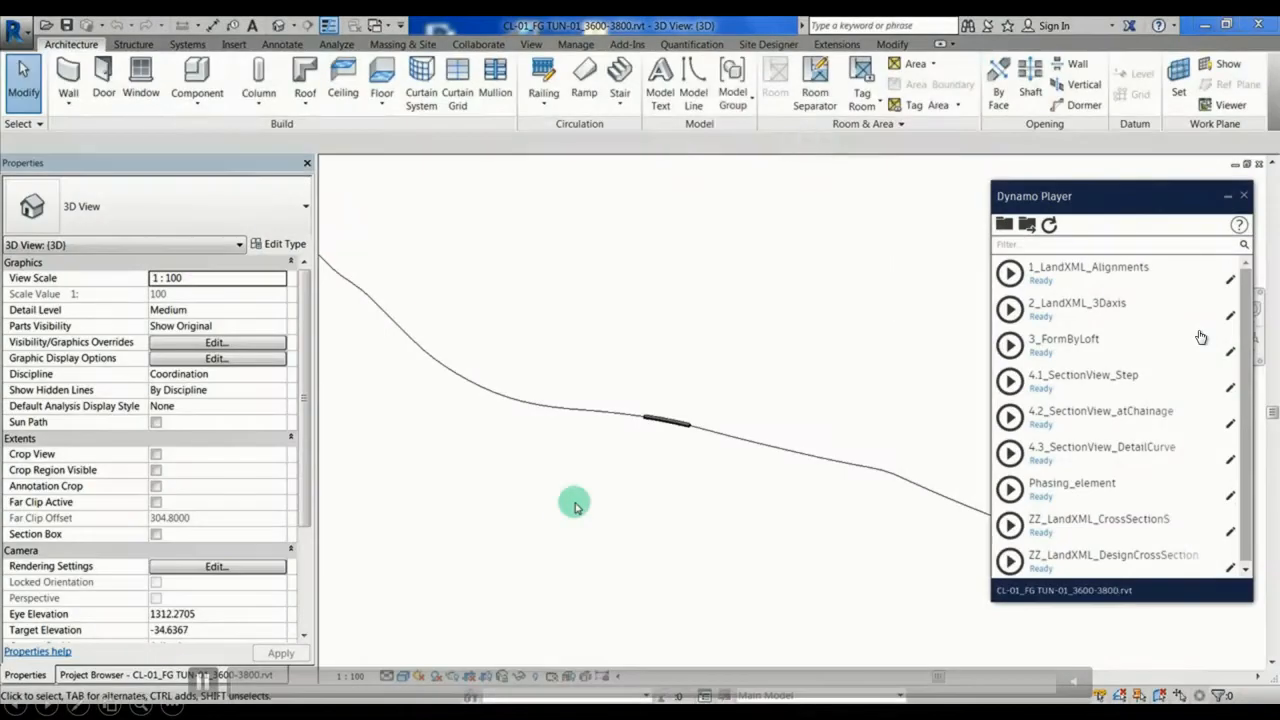
Step: Open the Site floor plan of the 3600-3800 tunnel model and focus on the tunnel segment
{"action": "left_click", "coordinate": [165, 675]}
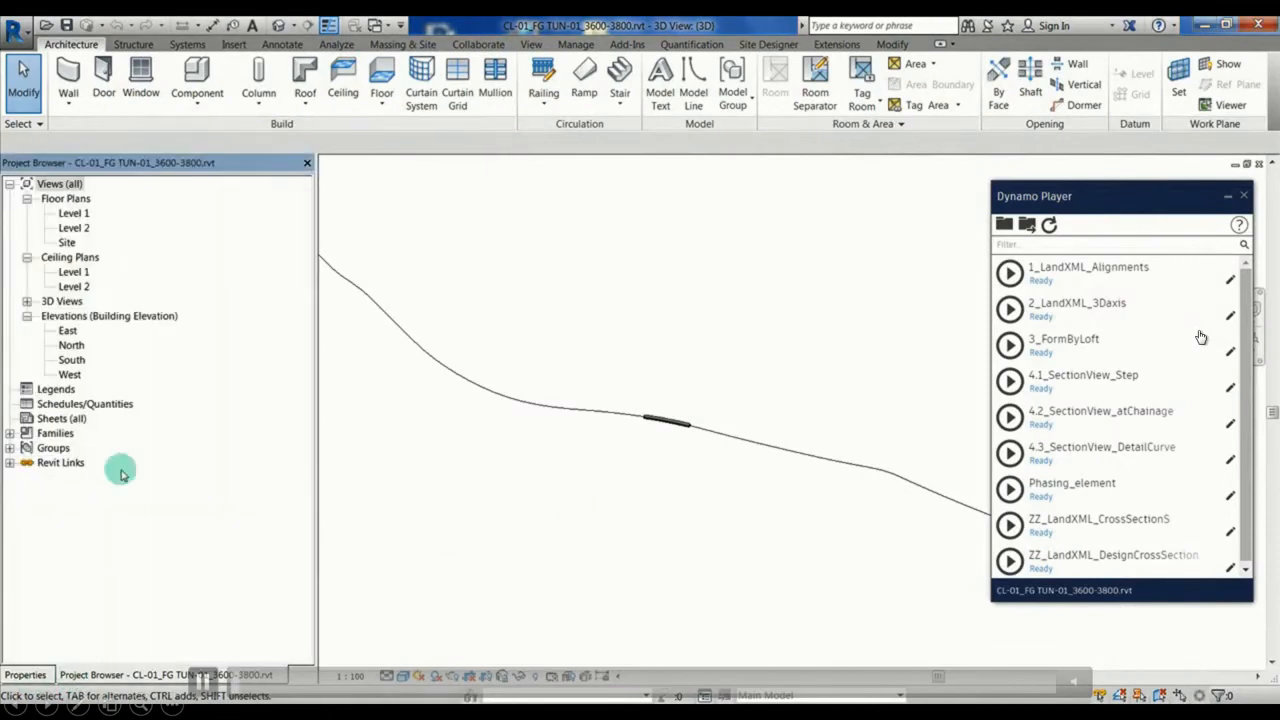
{"action": "double_click", "coordinate": [67, 242]}
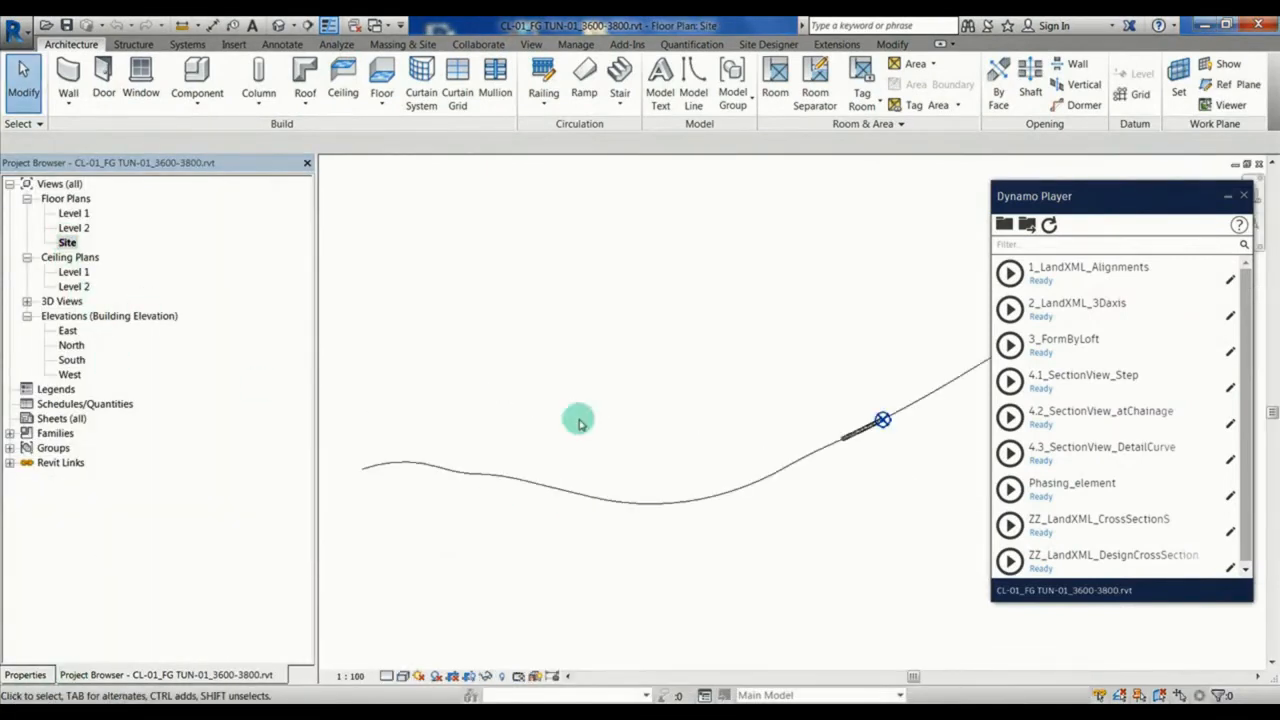
{"action": "middle_click_drag", "start_coordinate": [830, 368], "coordinate": [607, 380]}
{"action": "scroll", "coordinate": [622, 456], "scroll_direction": "up", "scroll_amount": 3}
{"action": "scroll", "coordinate": [622, 456], "scroll_direction": "up", "scroll_amount": 2}
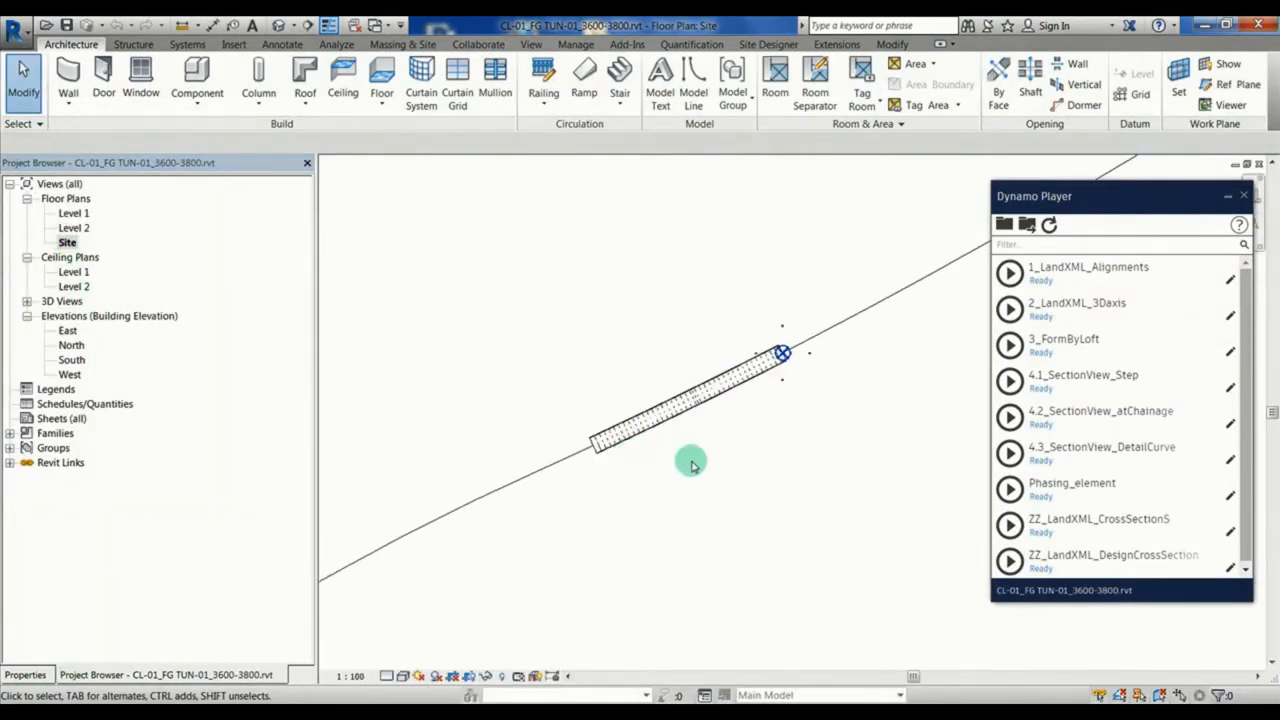
Step: Hide the Profile subcategory of Generic Models in the Site floor plan's Visibility/Graphic Overrides
{"action": "key", "text": "v"}
{"action": "key", "text": "g"}
{"action": "left_click", "coordinate": [72, 336]}
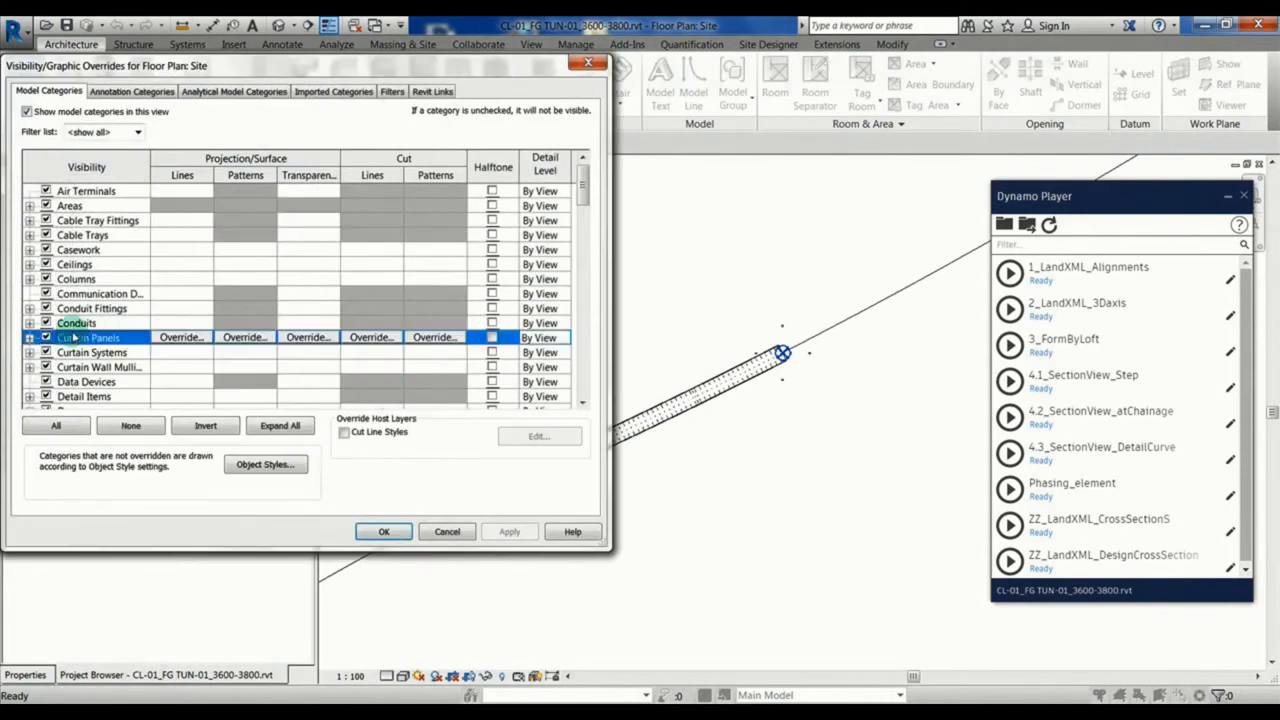
{"action": "key", "text": "g"}
{"action": "left_click", "coordinate": [29, 381]}
{"action": "left_click", "coordinate": [62, 382]}
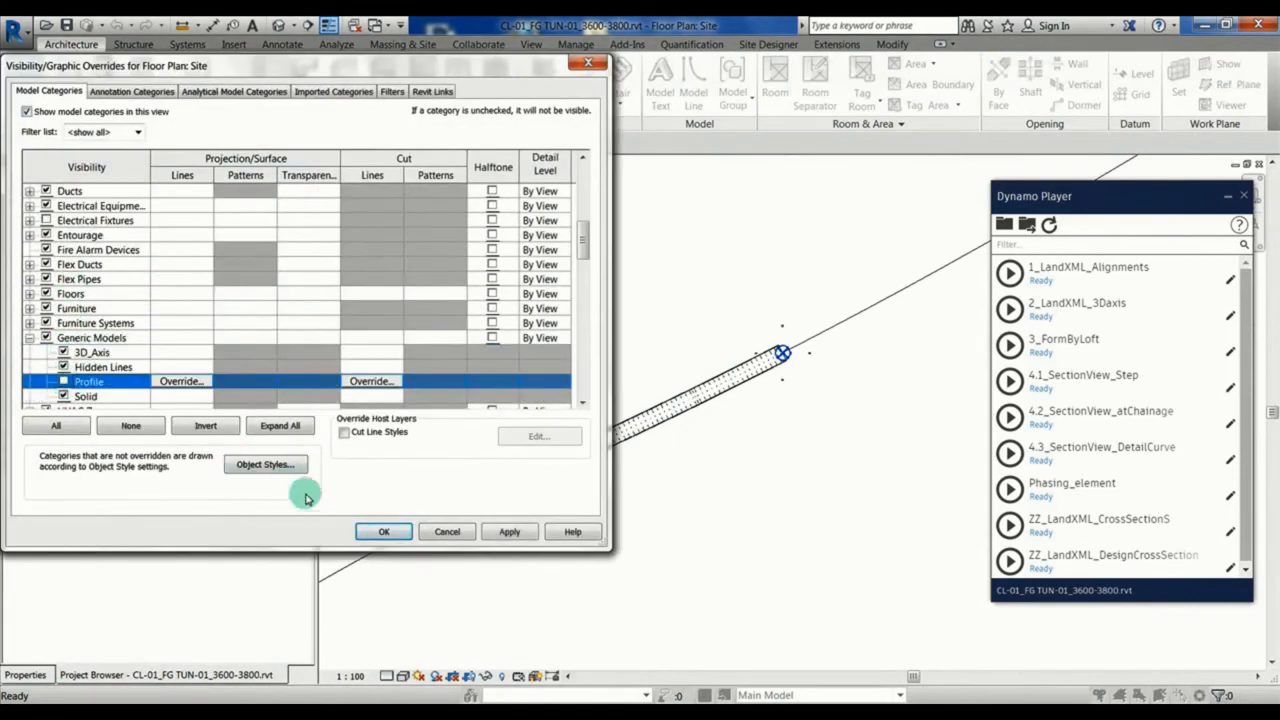
{"action": "left_click", "coordinate": [385, 531]}
{"action": "left_click", "coordinate": [678, 398]}
{"action": "scroll", "coordinate": [678, 398], "scroll_direction": "up", "scroll_amount": 3}
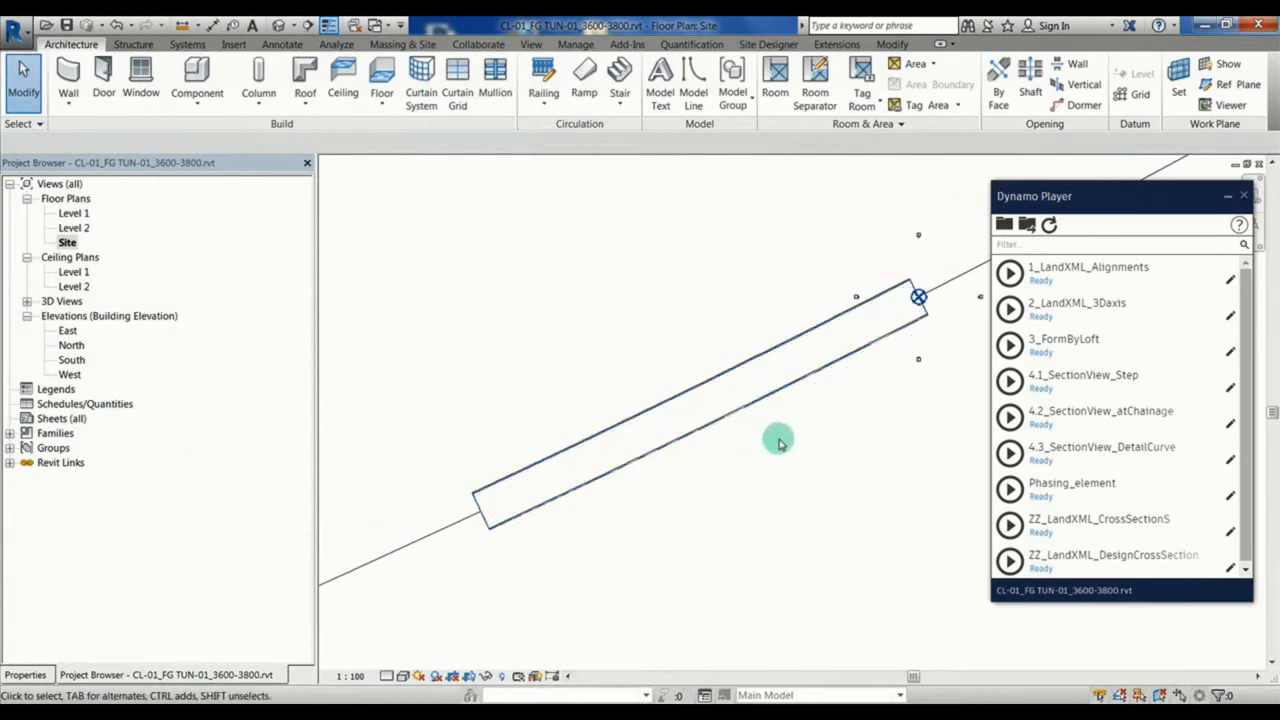
{"action": "middle_click_drag", "start_coordinate": [777, 437], "coordinate": [686, 489]}
Step: Select the tunnel family in the Site plan and review its type parameters for alignment, profile and 3D path
{"action": "left_click", "coordinate": [588, 497]}
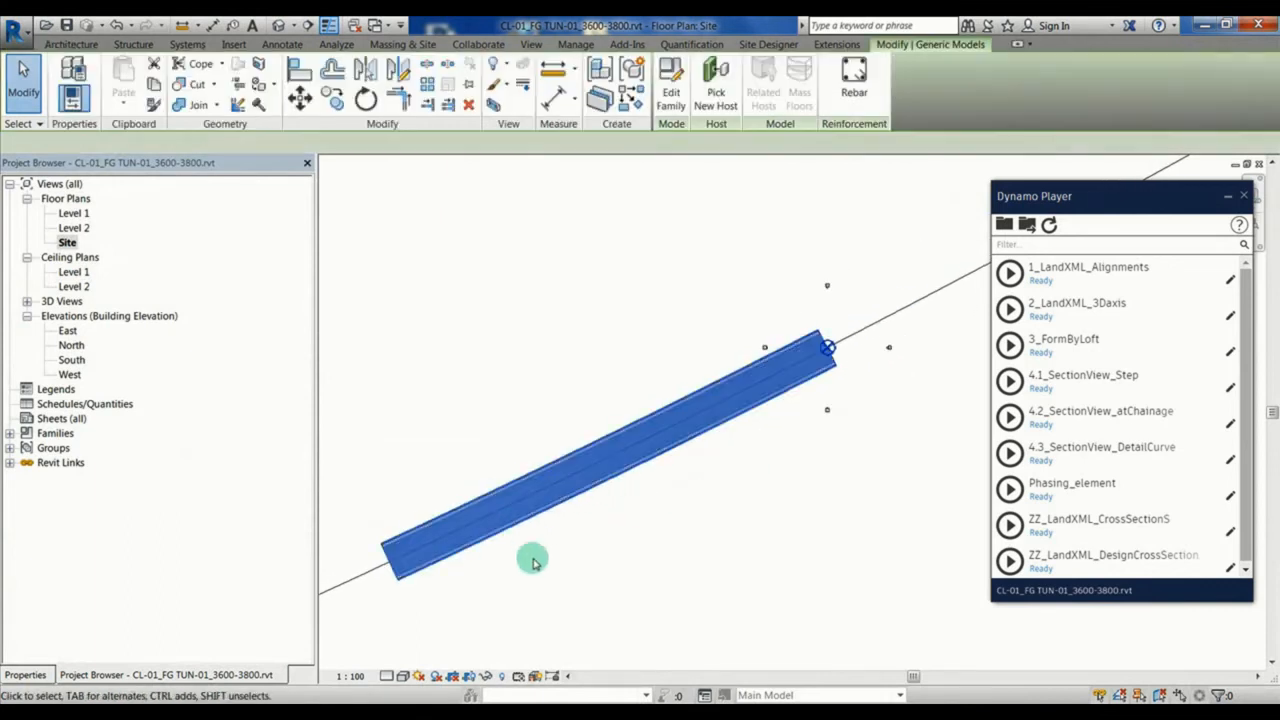
{"action": "left_click", "coordinate": [25, 674]}
{"action": "left_click", "coordinate": [280, 244]}
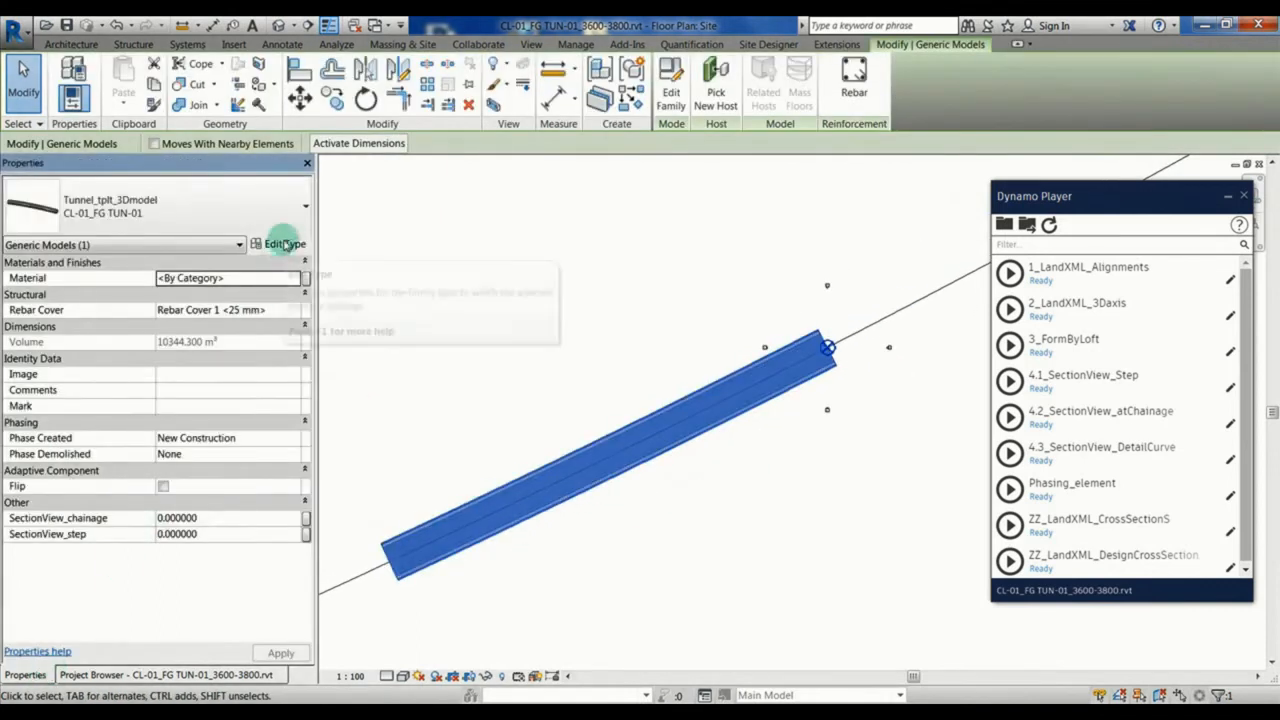
{"action": "left_click", "coordinate": [585, 369]}
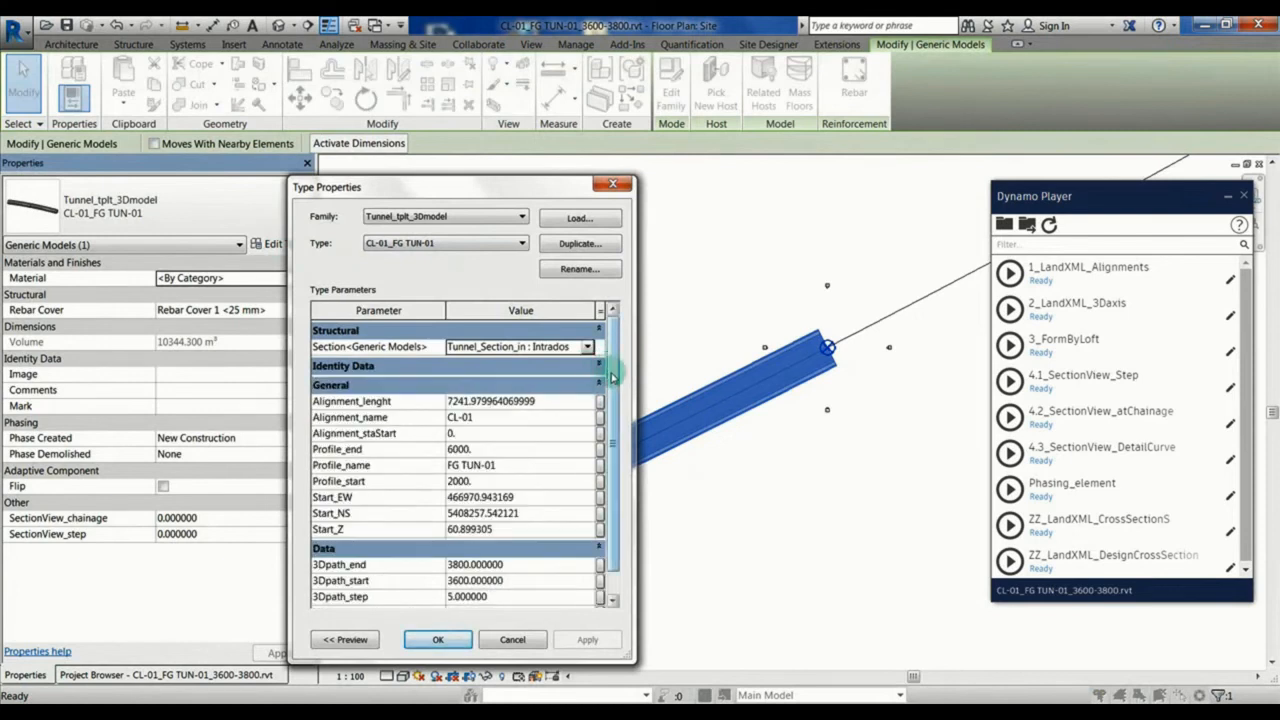
{"action": "scroll", "coordinate": [600, 380], "scroll_direction": "down", "scroll_amount": 1}
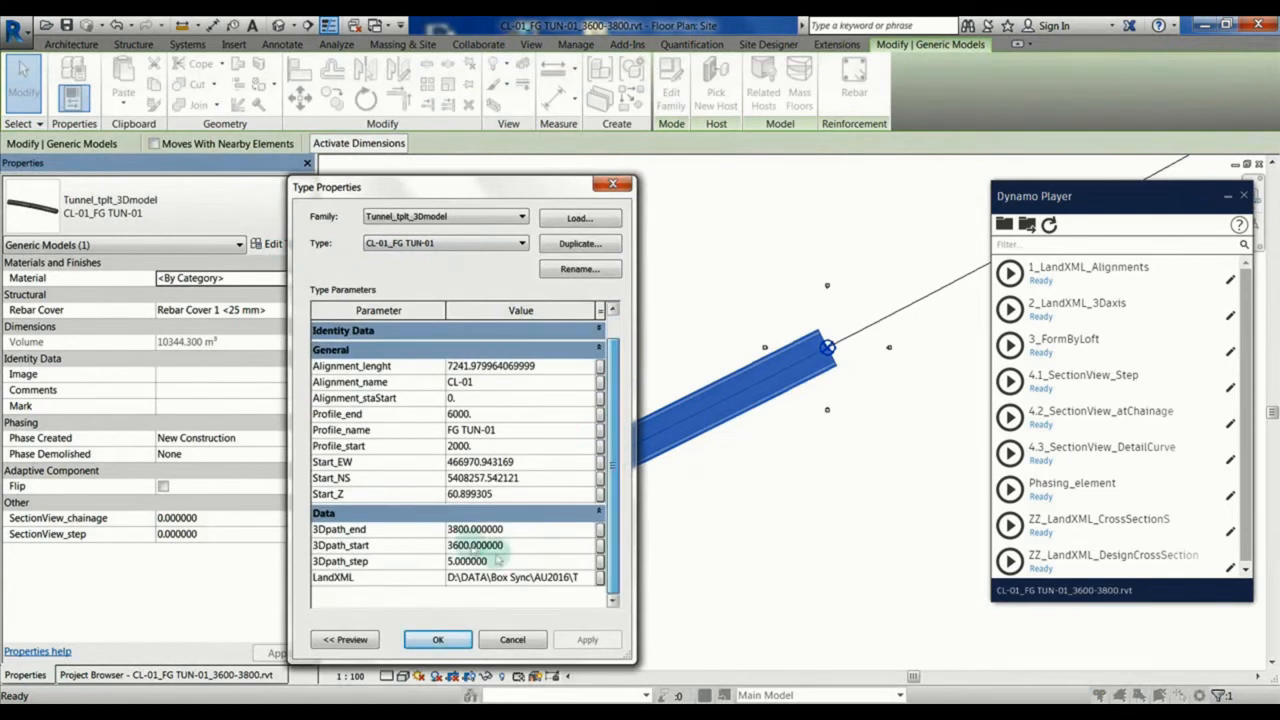
{"action": "left_click", "coordinate": [437, 639]}
Step: Set the tunnel's SectionView_step to 20 and run the 4.1_SectionView_Step script in Dynamo Player
{"action": "left_click", "coordinate": [200, 533]}
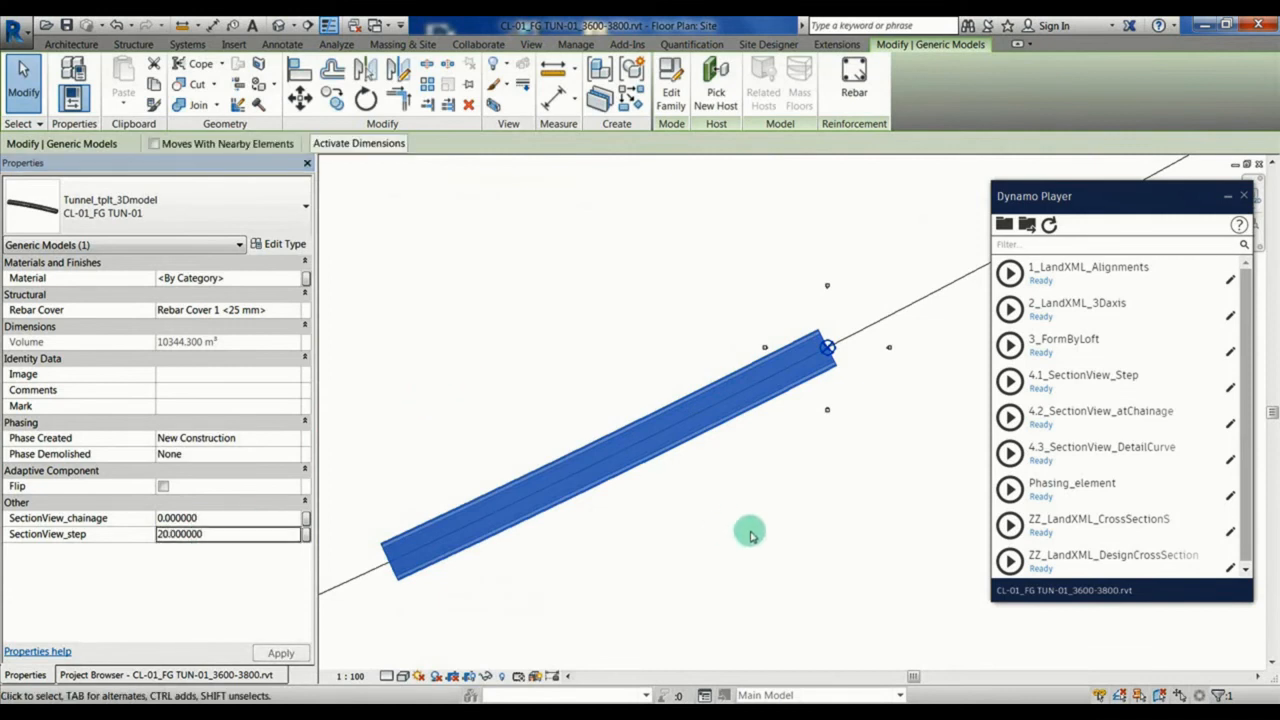
{"action": "left_click", "coordinate": [1010, 381]}
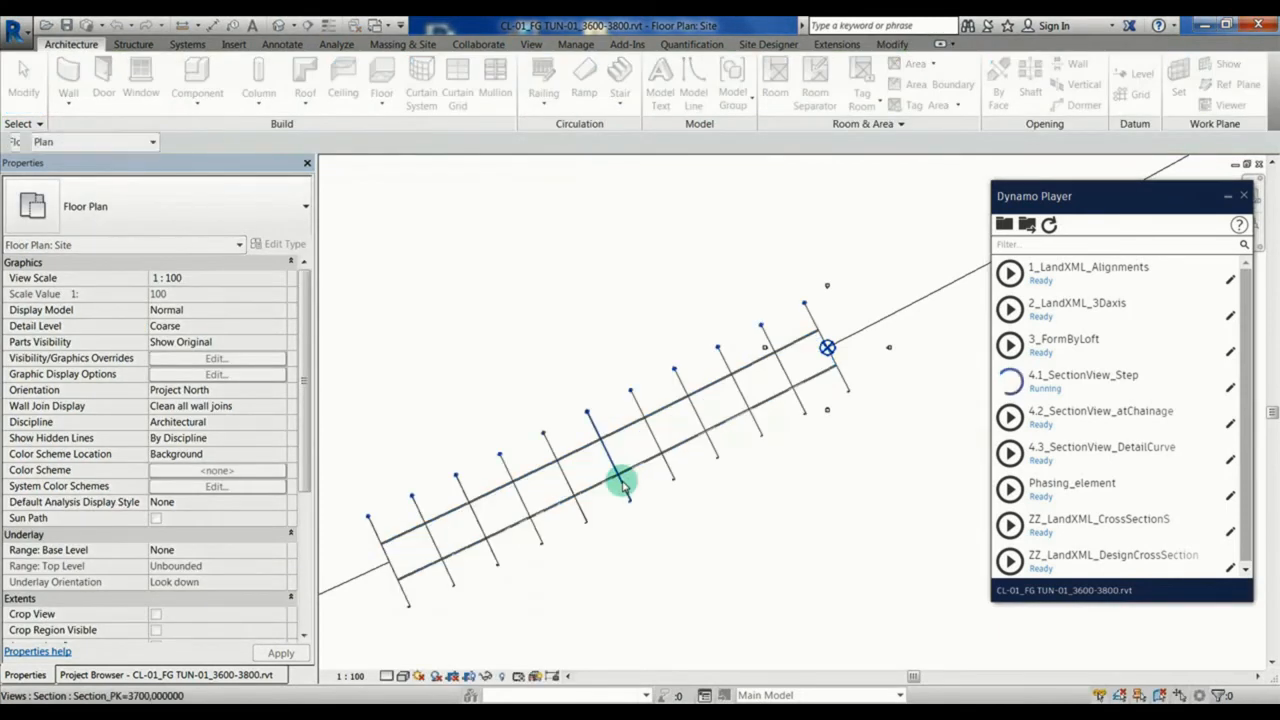
Step: Expand the building sections in the project's view list and open Section_PK=3660,000000
{"action": "left_click", "coordinate": [135, 670]}
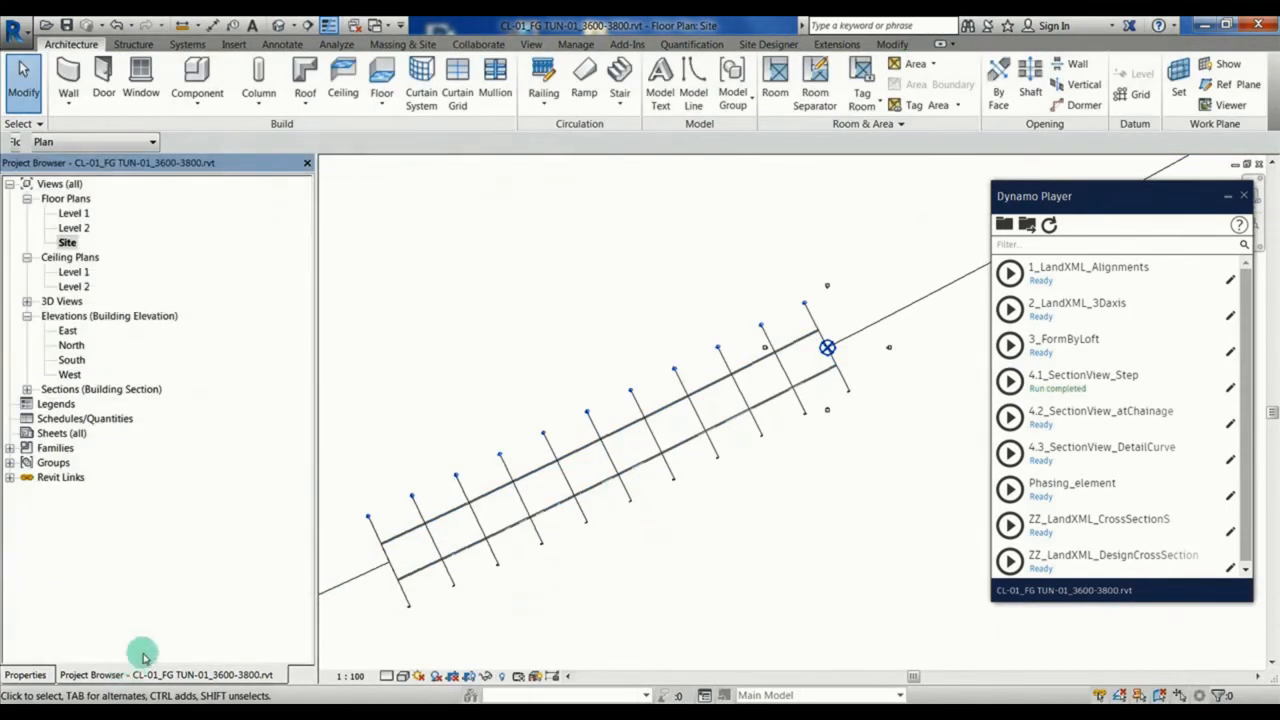
{"action": "left_click", "coordinate": [27, 390]}
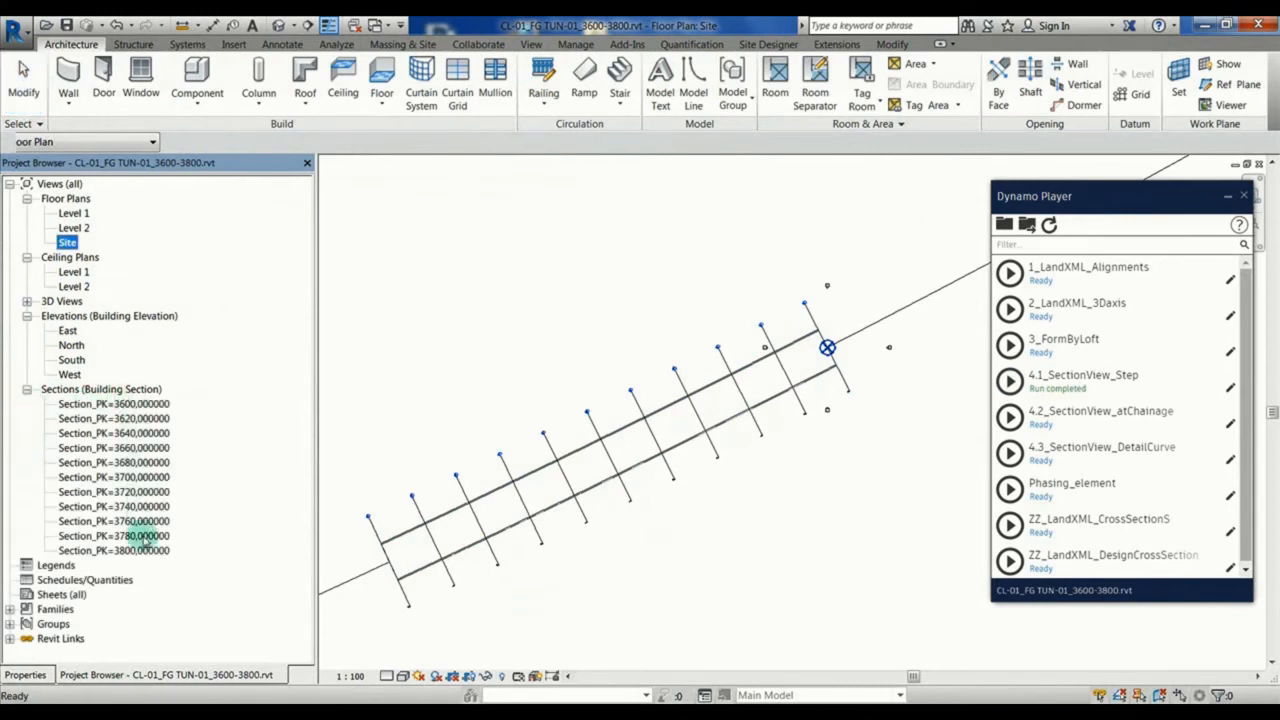
{"action": "left_click", "coordinate": [143, 448]}
{"action": "double_click", "coordinate": [142, 457]}
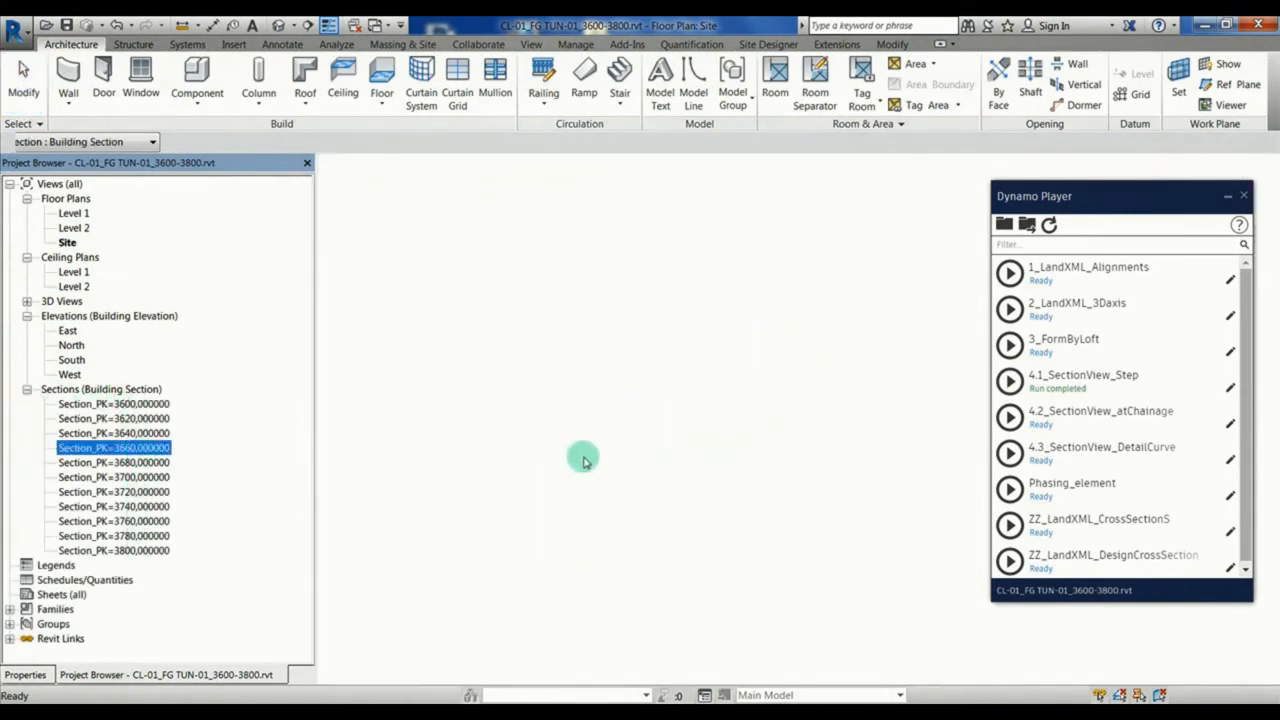
{"action": "scroll", "coordinate": [654, 528], "scroll_direction": "up", "scroll_amount": 4}
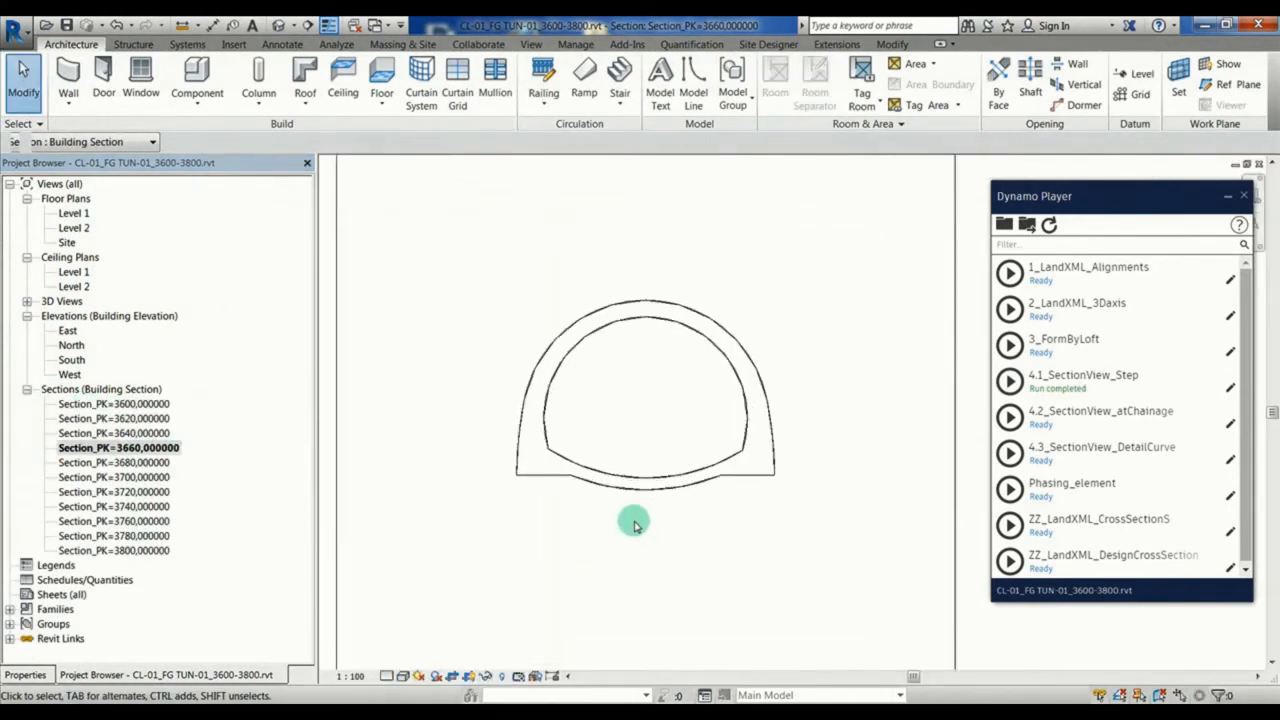
{"action": "key", "text": "d"}
{"action": "key", "text": "i"}
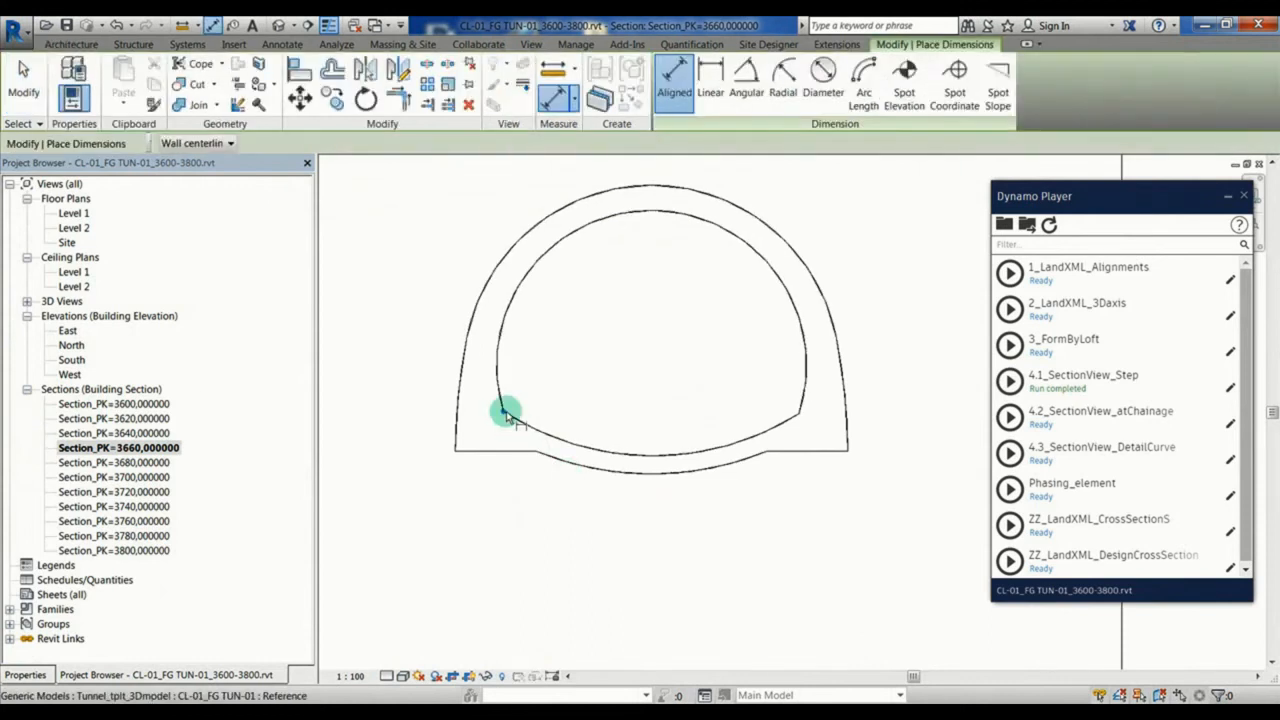
{"action": "left_click", "coordinate": [798, 416]}
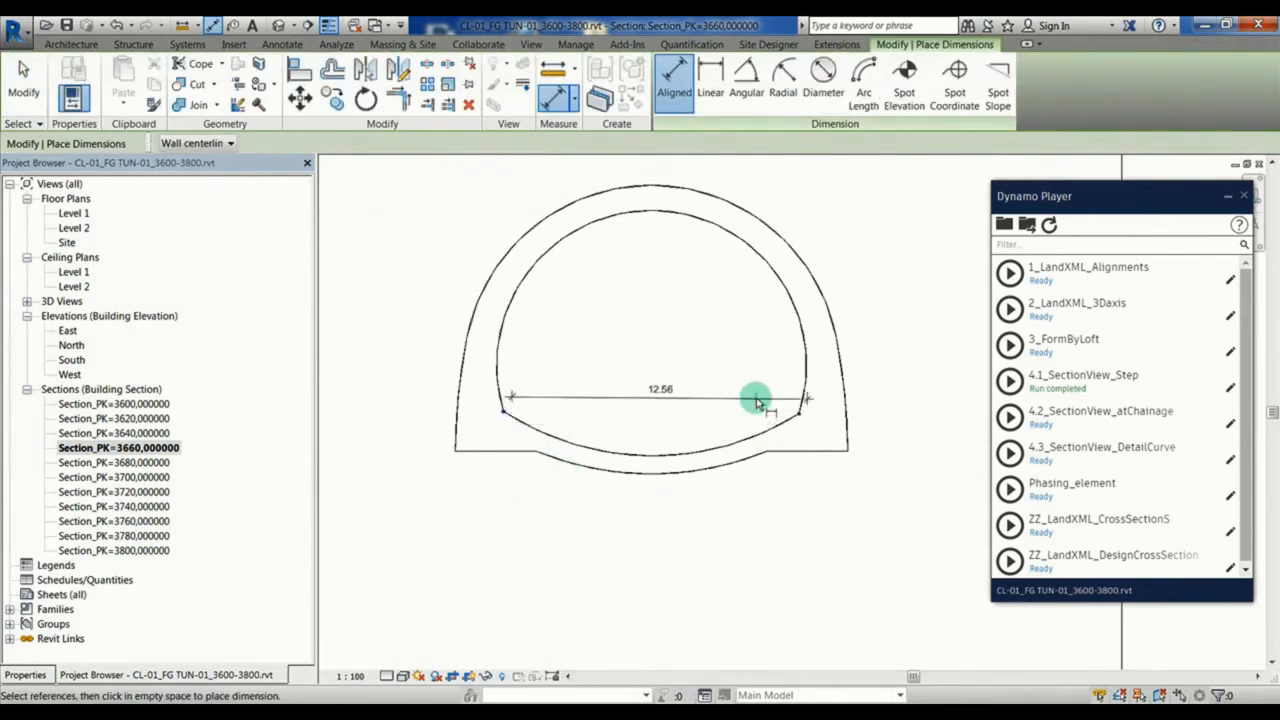
{"action": "key", "text": "Escape"}
{"action": "key", "text": "Escape"}
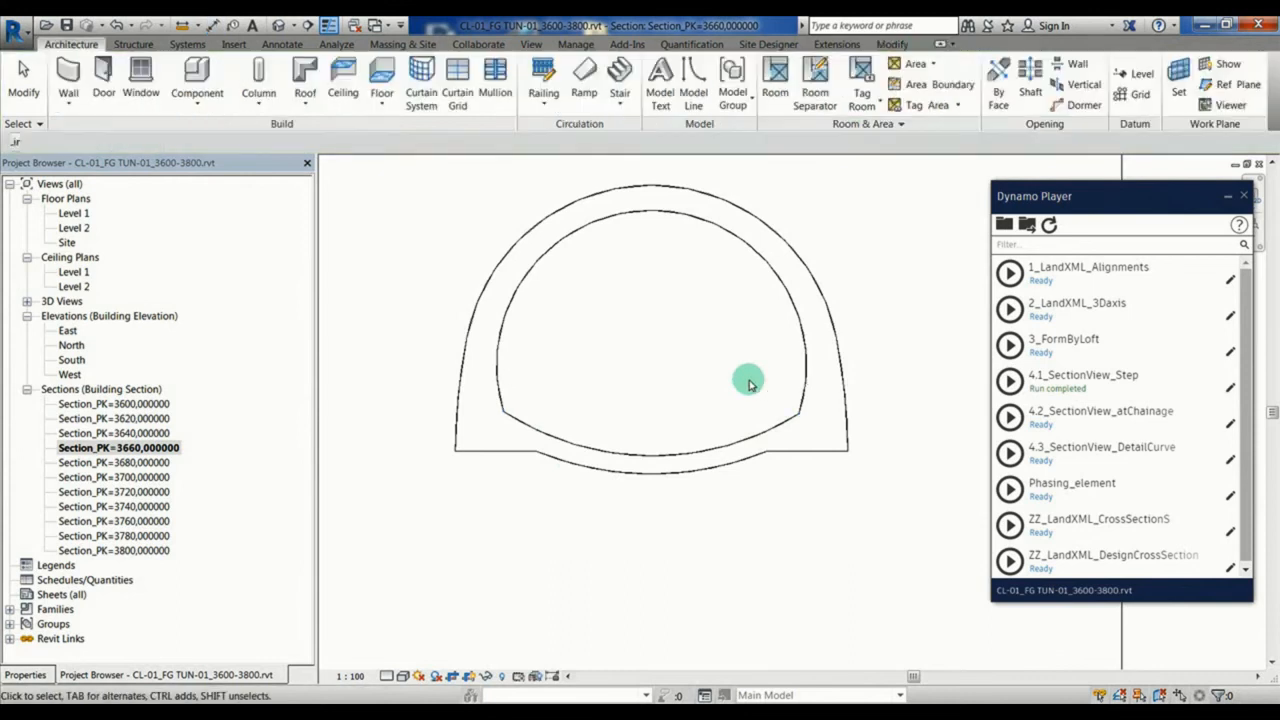
Step: Hide the 3D_Axis, Hidden Lines and Solid subcategories of Generic Models in the section view's Visibility/Graphic Overrides
{"action": "key", "text": "v"}
{"action": "key", "text": "v"}
{"action": "left_click", "coordinate": [90, 340]}
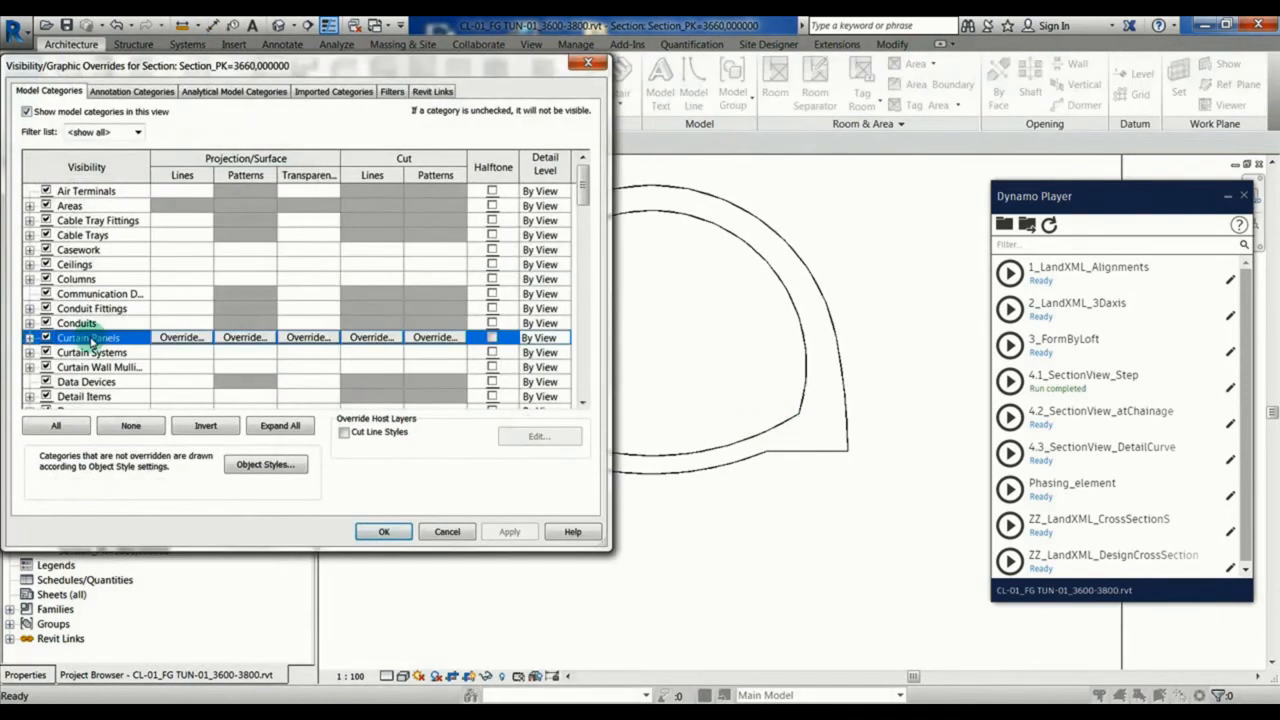
{"action": "key", "text": "g"}
{"action": "left_click", "coordinate": [30, 382]}
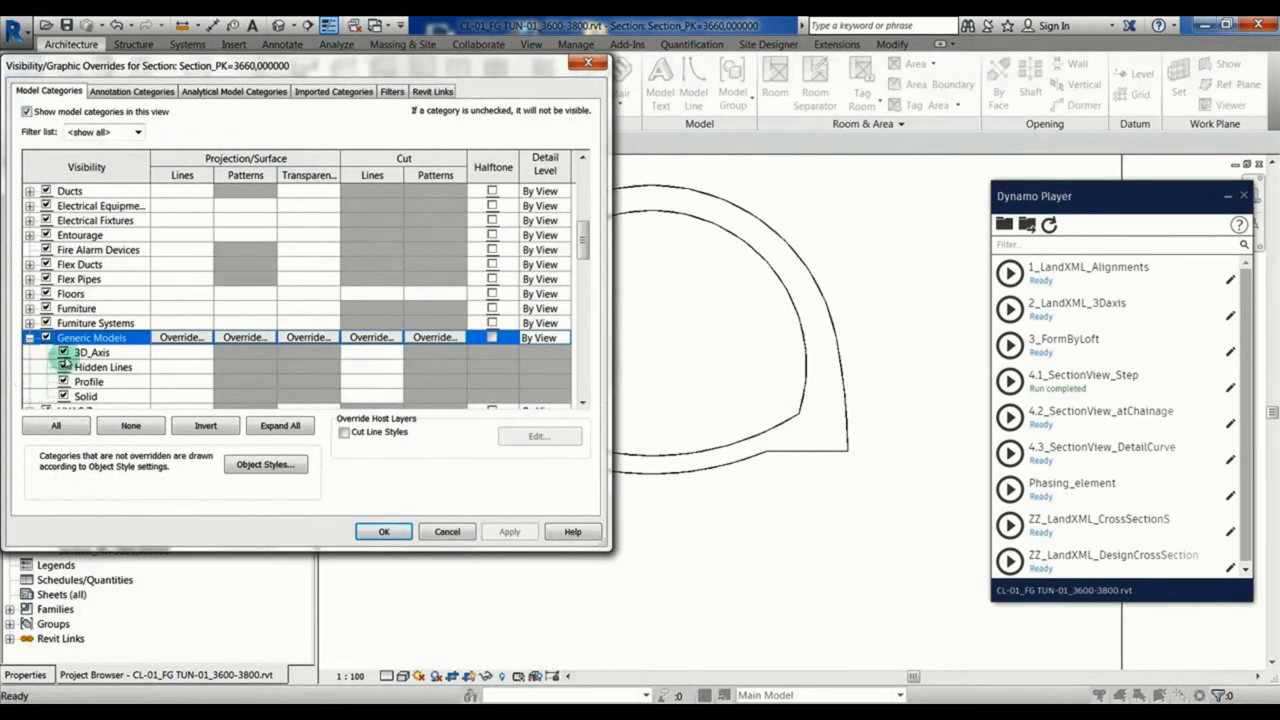
{"action": "left_click", "coordinate": [63, 352]}
{"action": "left_click", "coordinate": [63, 367]}
{"action": "left_click", "coordinate": [63, 396]}
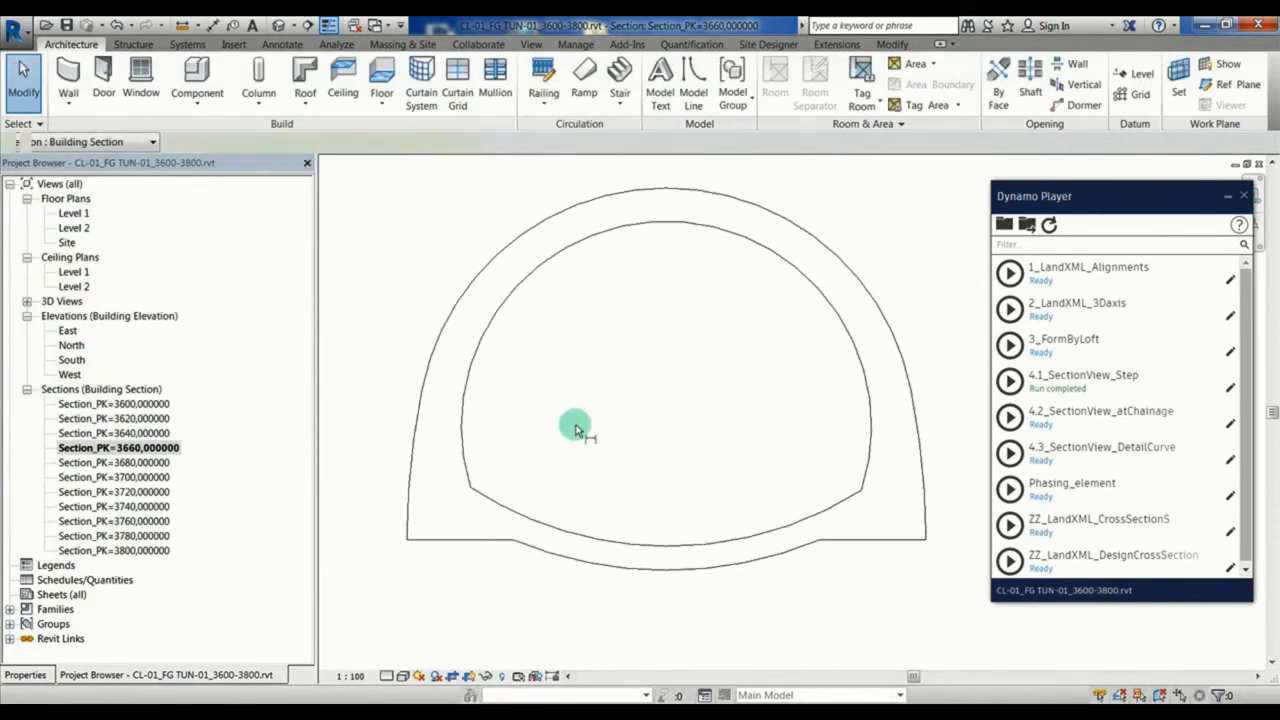
{"action": "key", "text": "d"}
{"action": "key", "text": "i"}
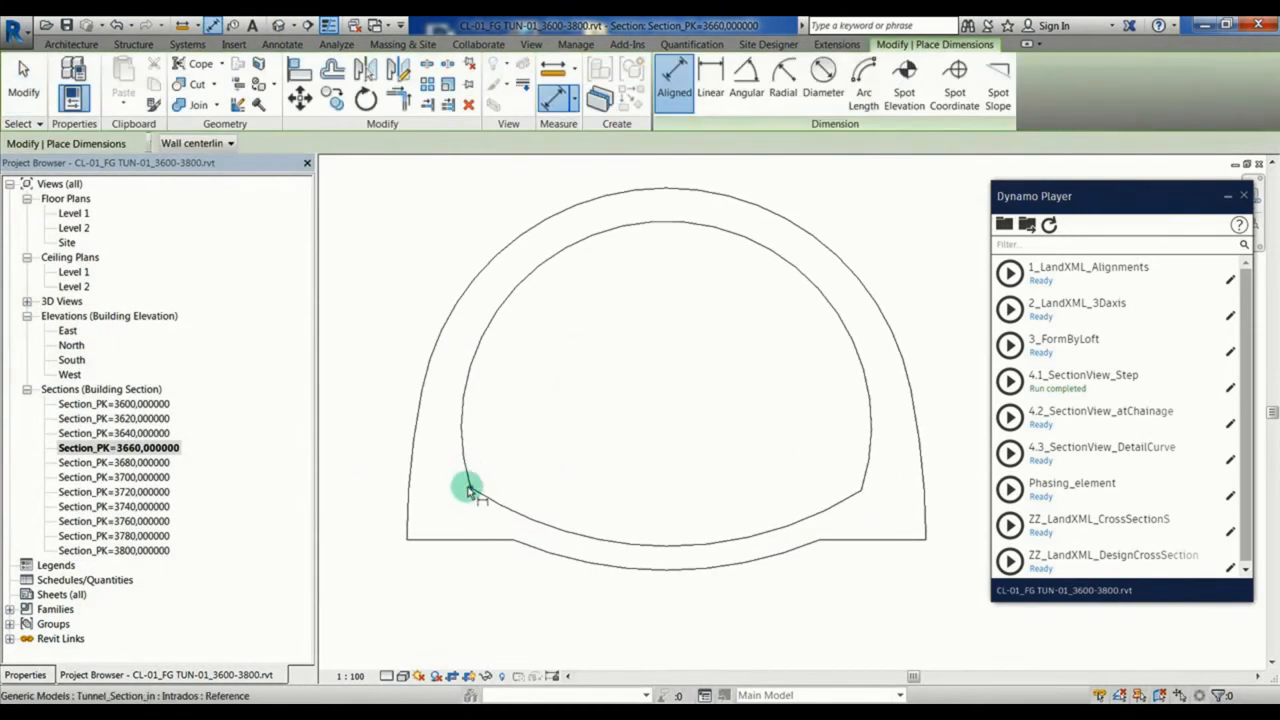
{"action": "left_click", "coordinate": [860, 494]}
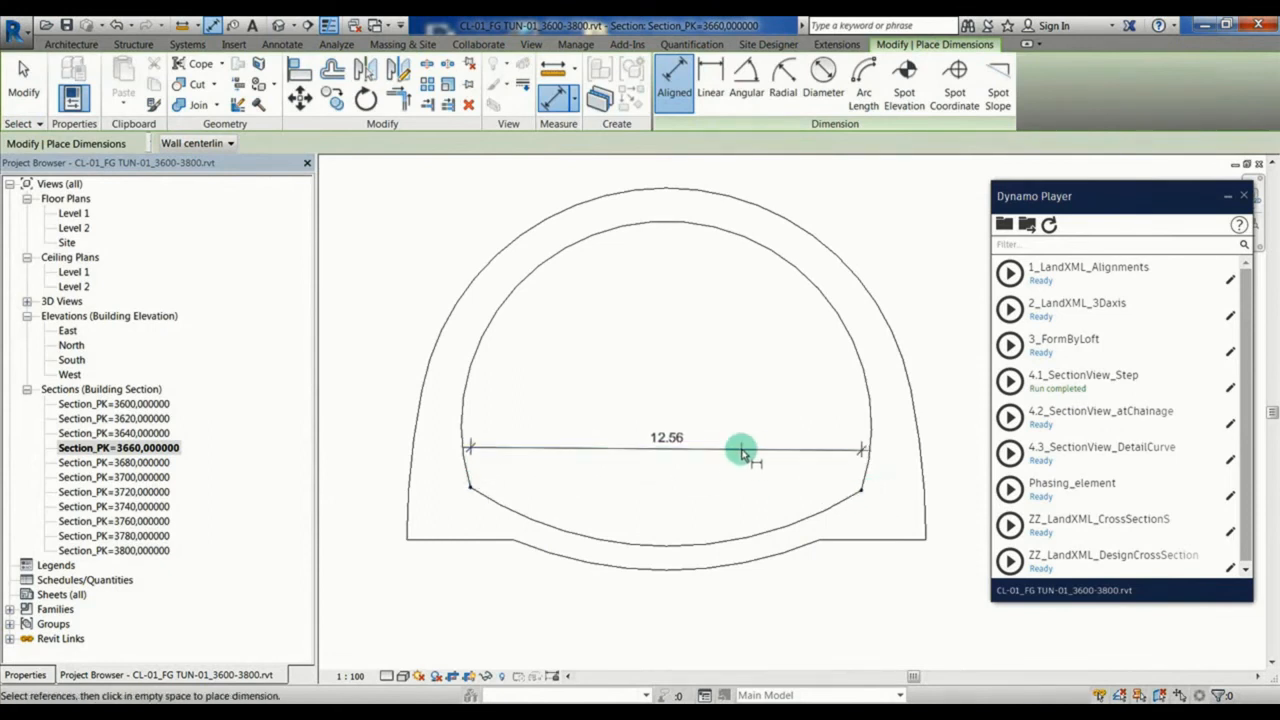
{"action": "key", "text": "Escape"}
{"action": "left_click", "coordinate": [406, 540]}
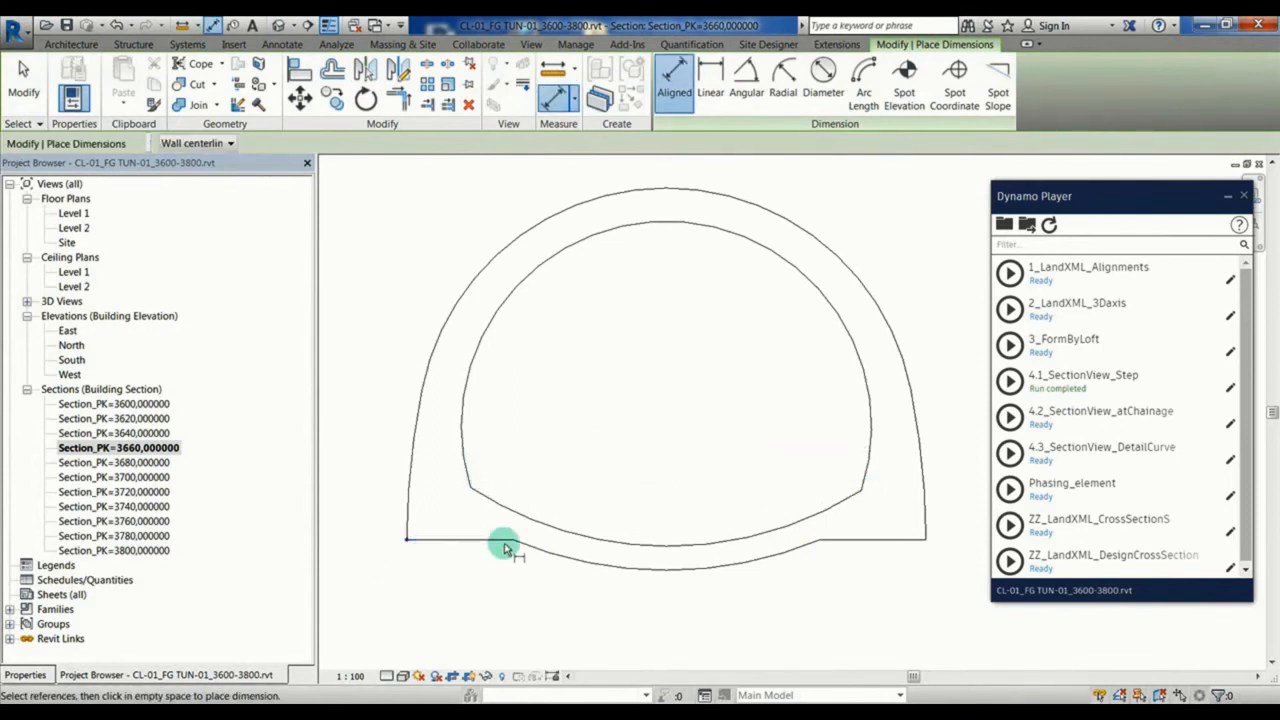
{"action": "left_click", "coordinate": [512, 541]}
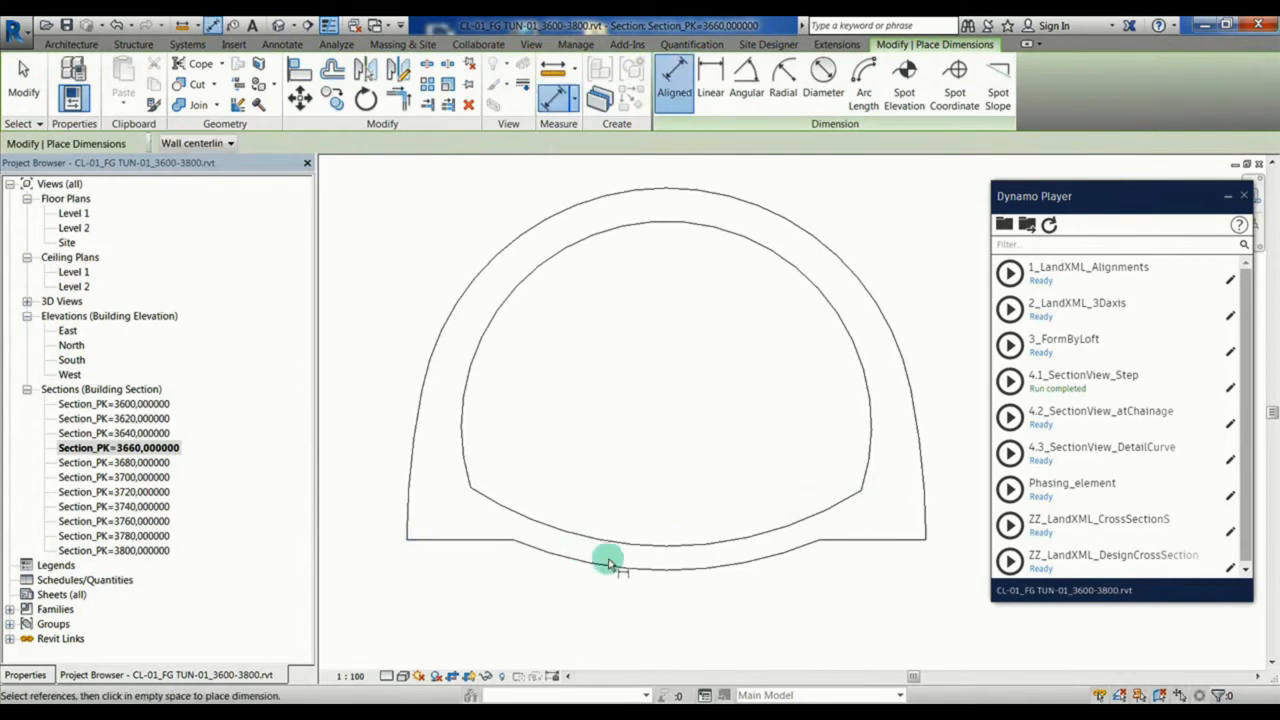
Step: Dimension the invert thickness between the lowest points of the outer and inner tunnel outlines, placing the dimension left of the tunnel
{"action": "left_click", "coordinate": [666, 570]}
{"action": "left_click", "coordinate": [667, 546]}
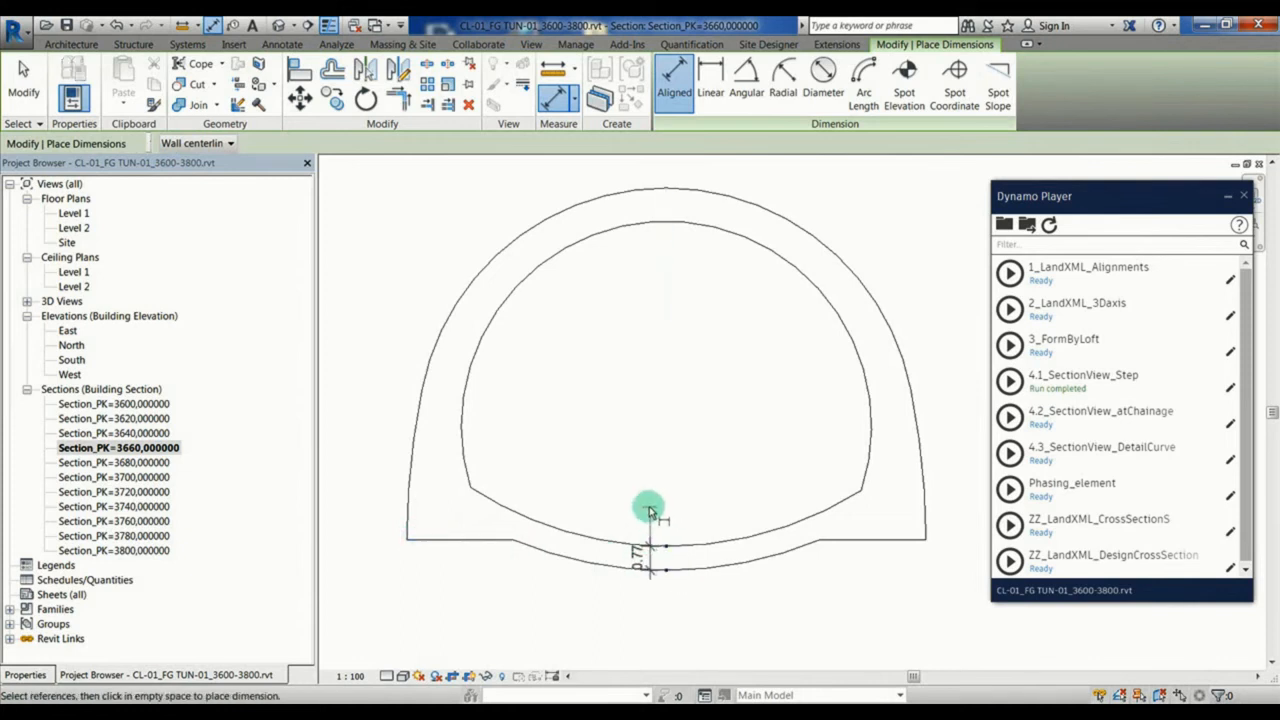
{"action": "left_click", "coordinate": [370, 600]}
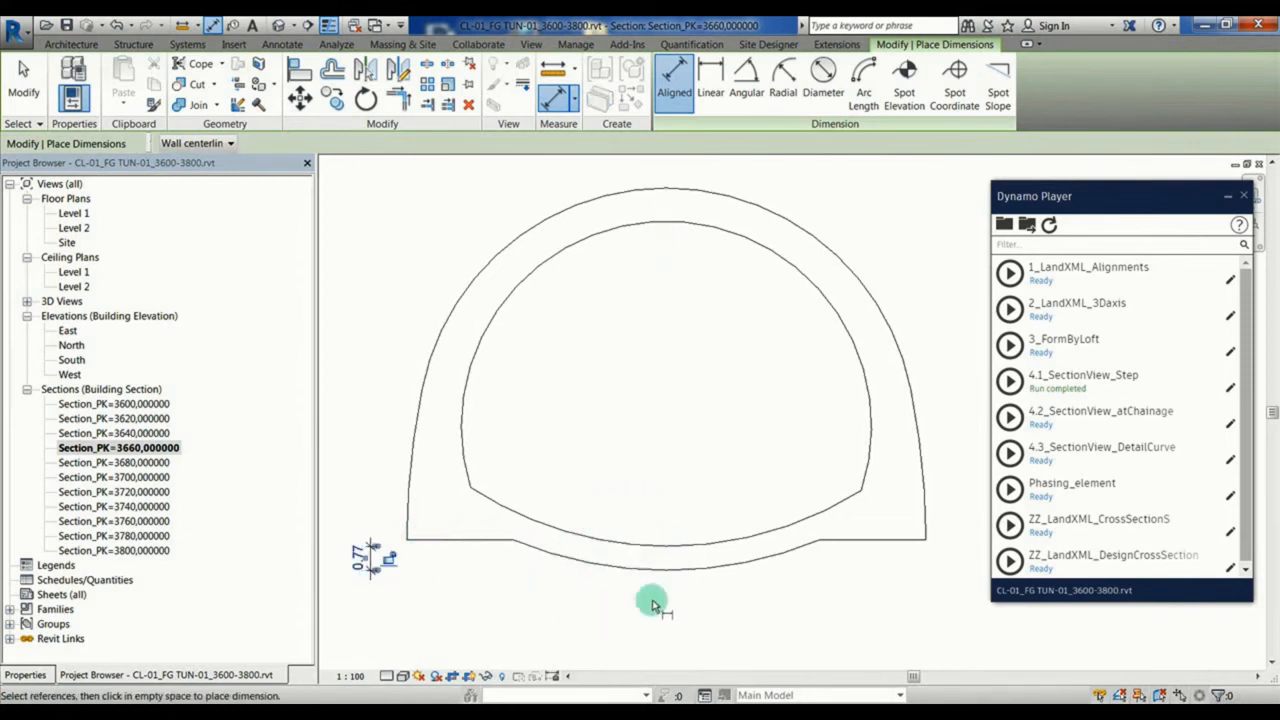
Step: Add a vertical dimension chain right of the tunnel from the outer base through the inner corner and inner crown to the outer crown
{"action": "left_click", "coordinate": [412, 541]}
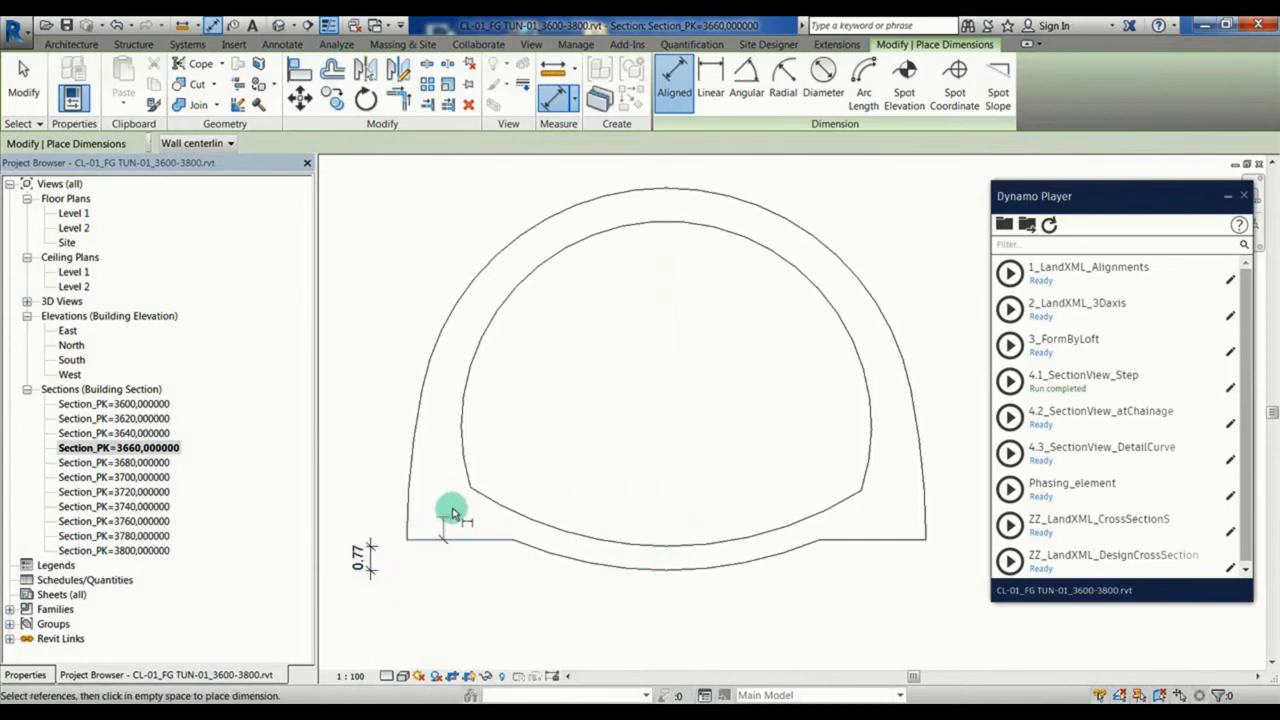
{"action": "left_click", "coordinate": [471, 486]}
{"action": "left_click", "coordinate": [644, 224]}
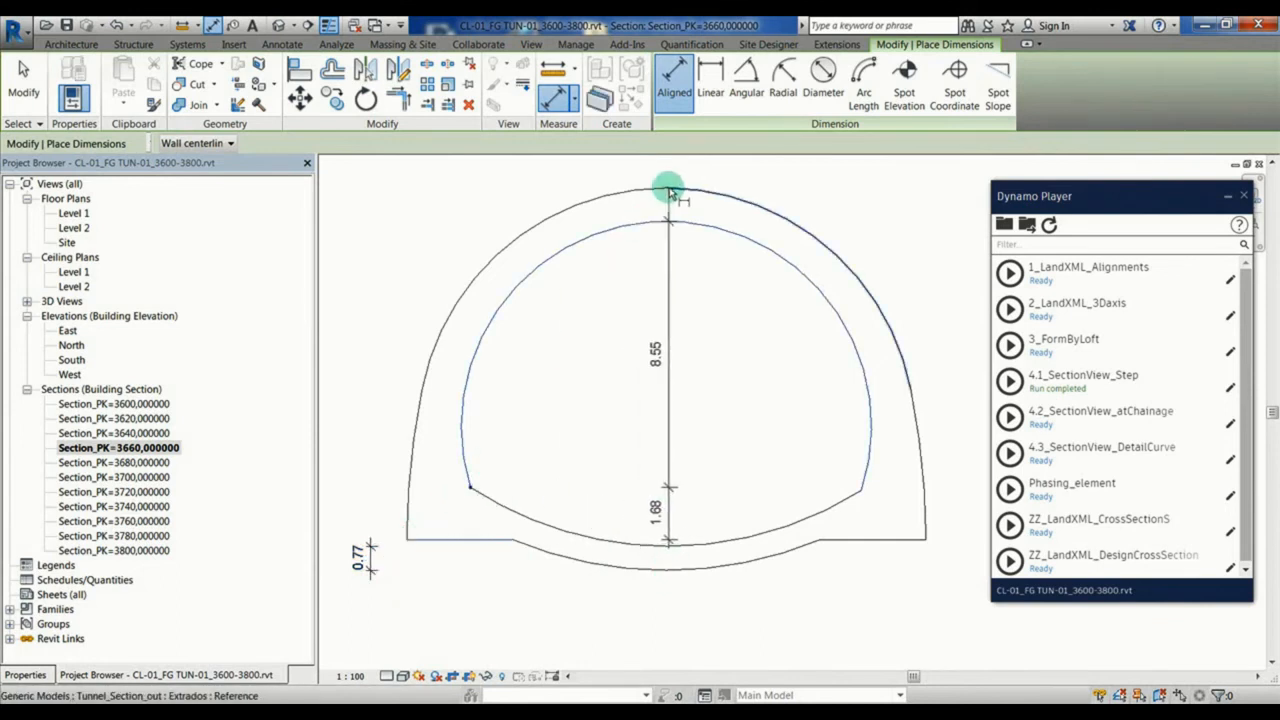
{"action": "left_click", "coordinate": [667, 190]}
{"action": "left_click", "coordinate": [948, 225]}
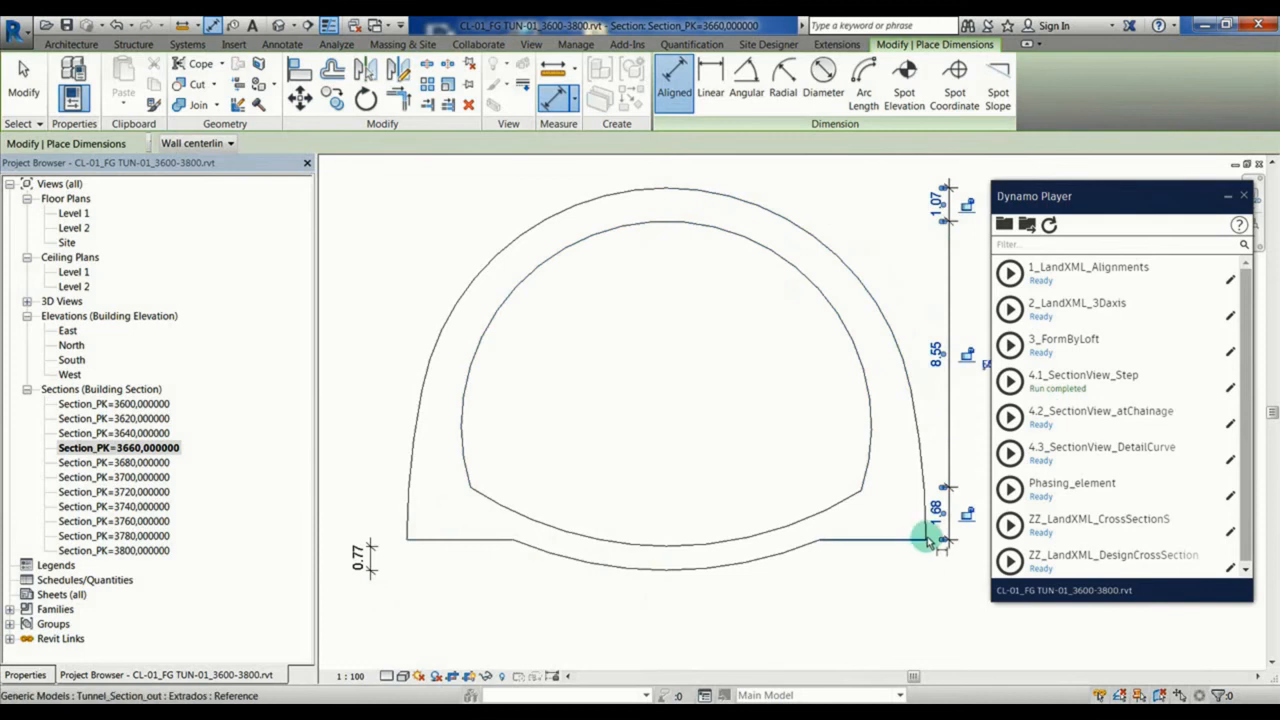
Step: Add a horizontal dimension chain below the tunnel through the four end points of its two flat base edges
{"action": "left_click", "coordinate": [923, 541]}
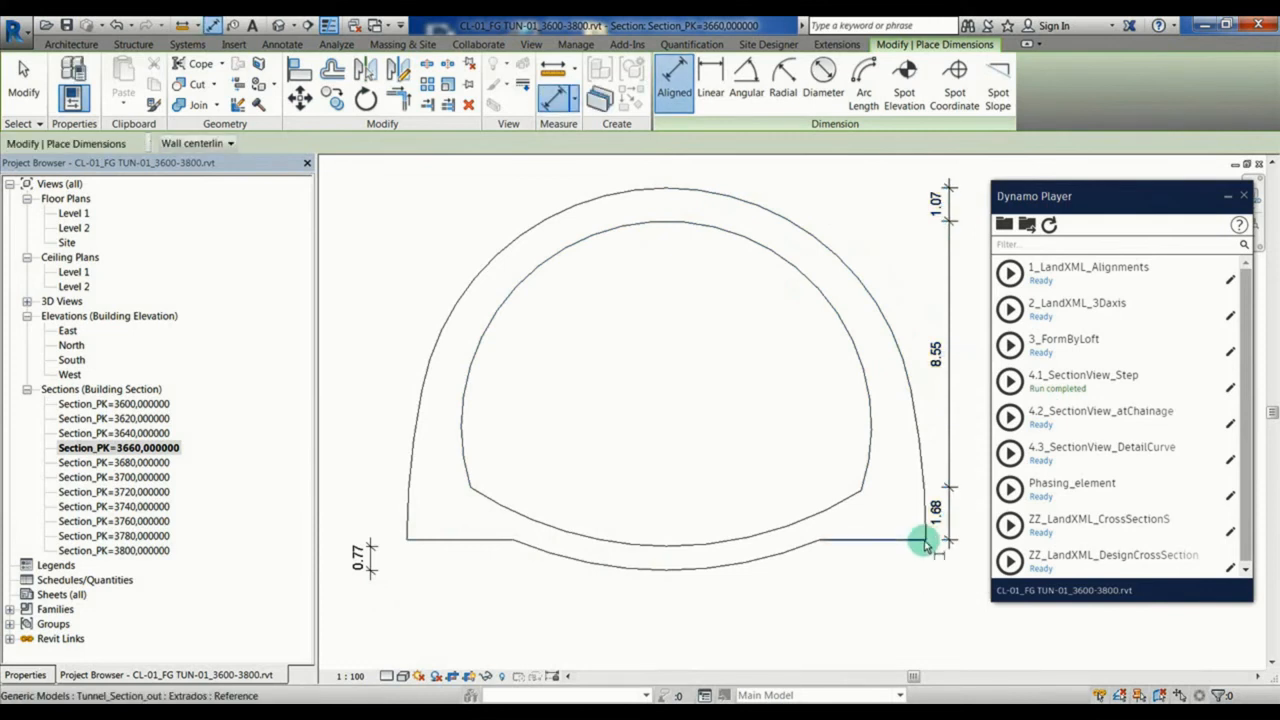
{"action": "left_click", "coordinate": [818, 543]}
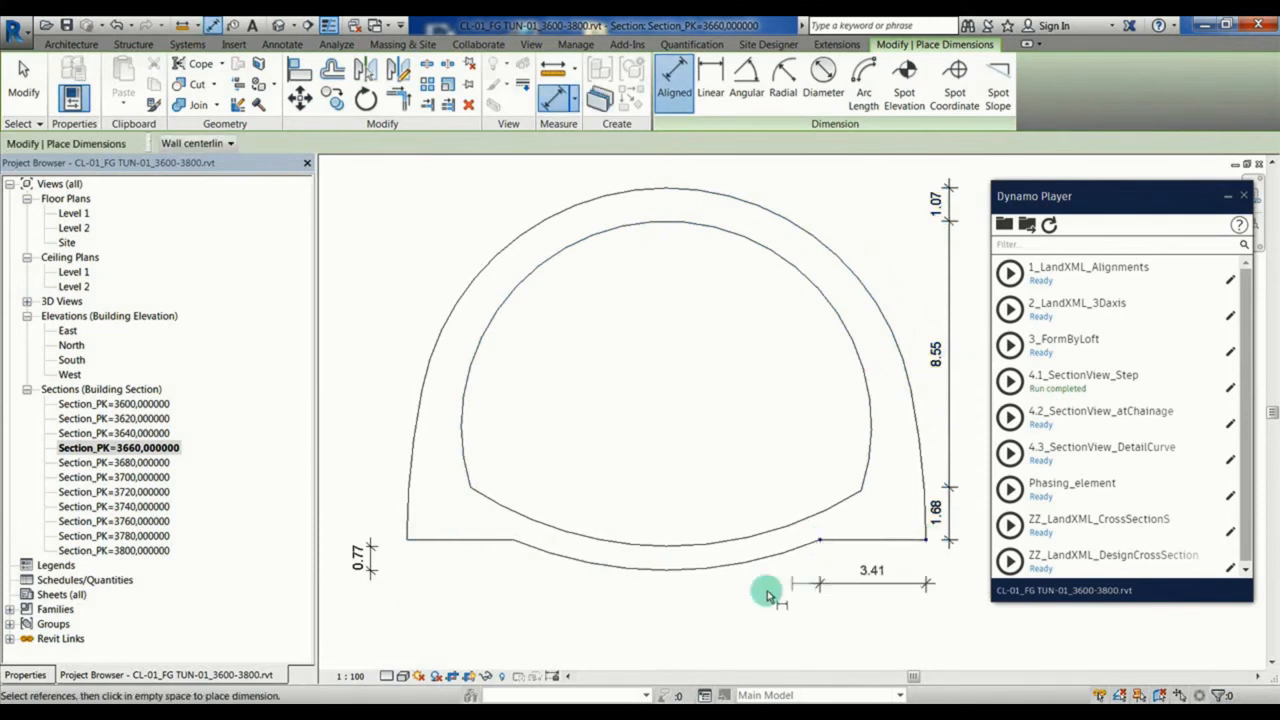
{"action": "left_click", "coordinate": [511, 541]}
{"action": "left_click", "coordinate": [407, 540]}
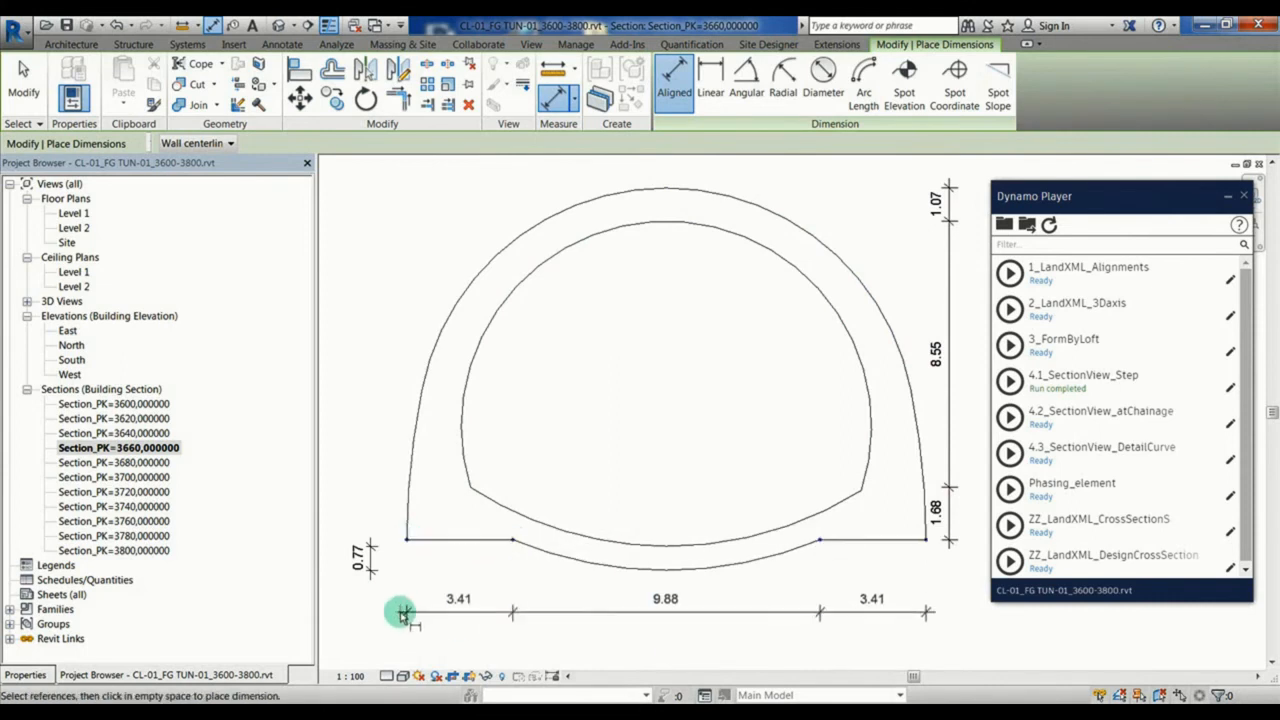
{"action": "left_click", "coordinate": [401, 612]}
{"action": "key", "text": "Escape"}
{"action": "key", "text": "Escape"}
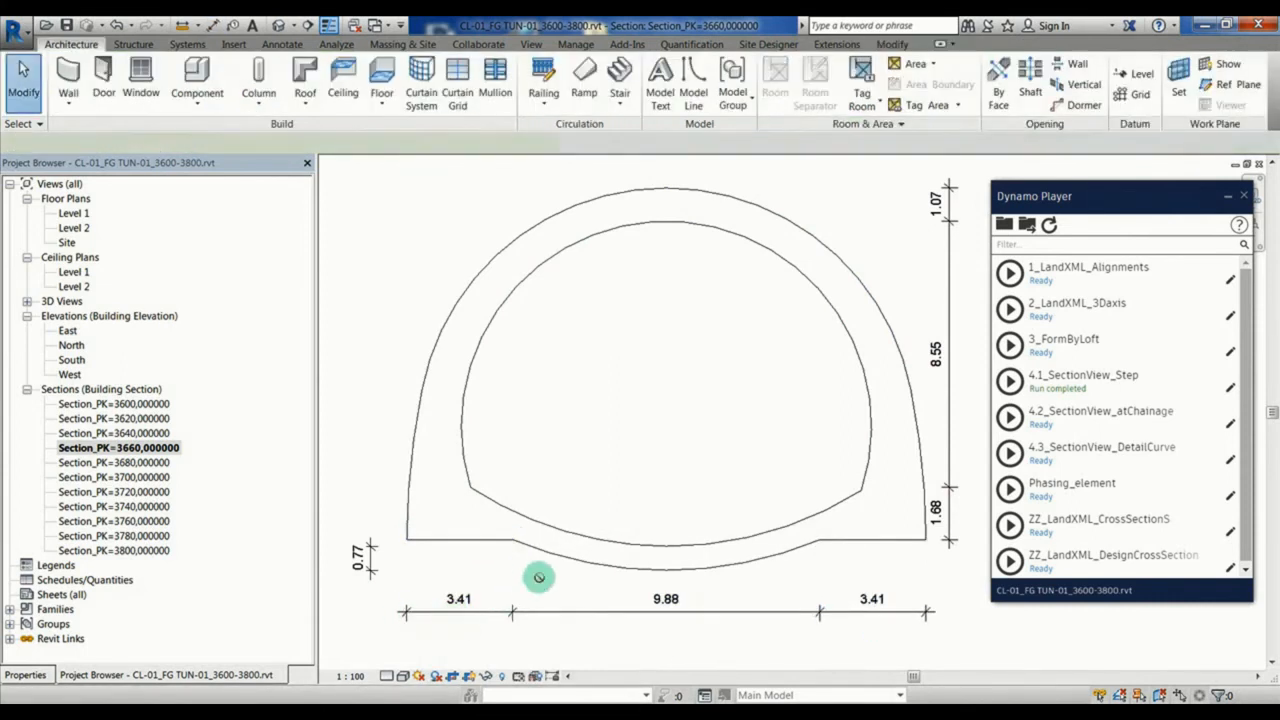
Step: Place a spot elevation with leader and shoulder on the tunnel's left flat base edge
{"action": "key", "text": "e"}
{"action": "key", "text": "l"}
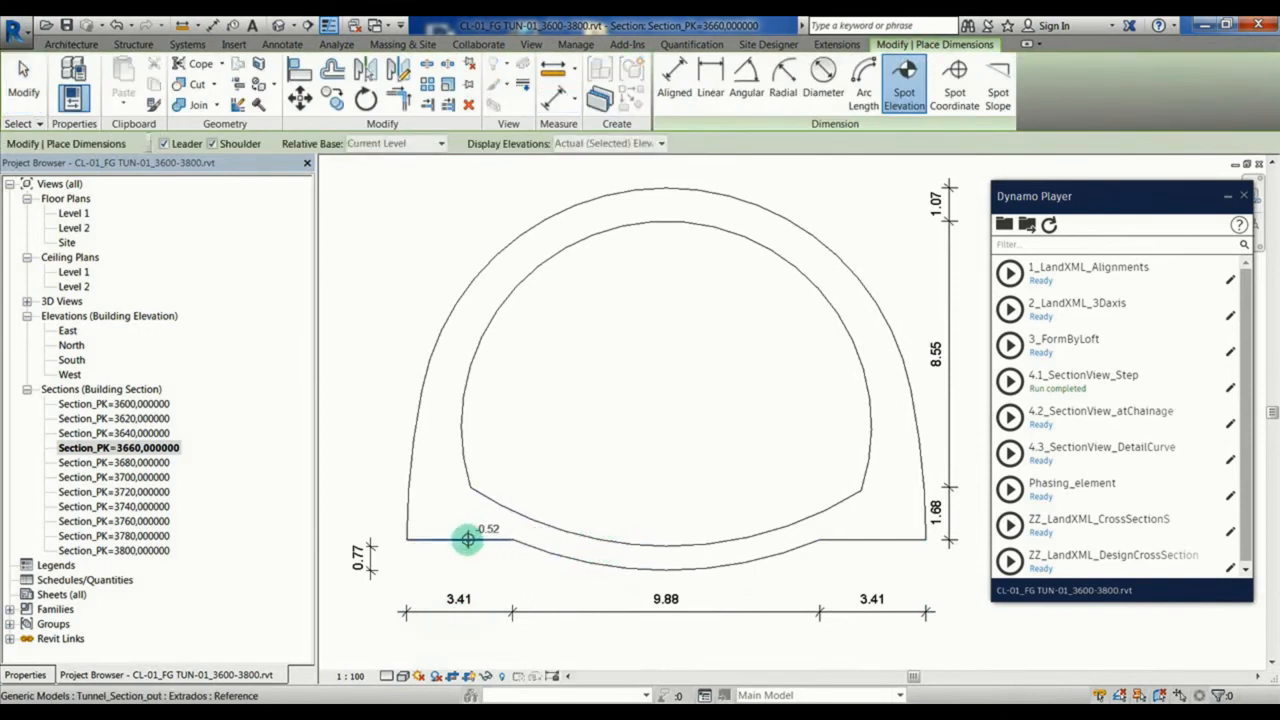
{"action": "left_click", "coordinate": [467, 540]}
{"action": "left_click", "coordinate": [455, 505]}
{"action": "left_click", "coordinate": [369, 503]}
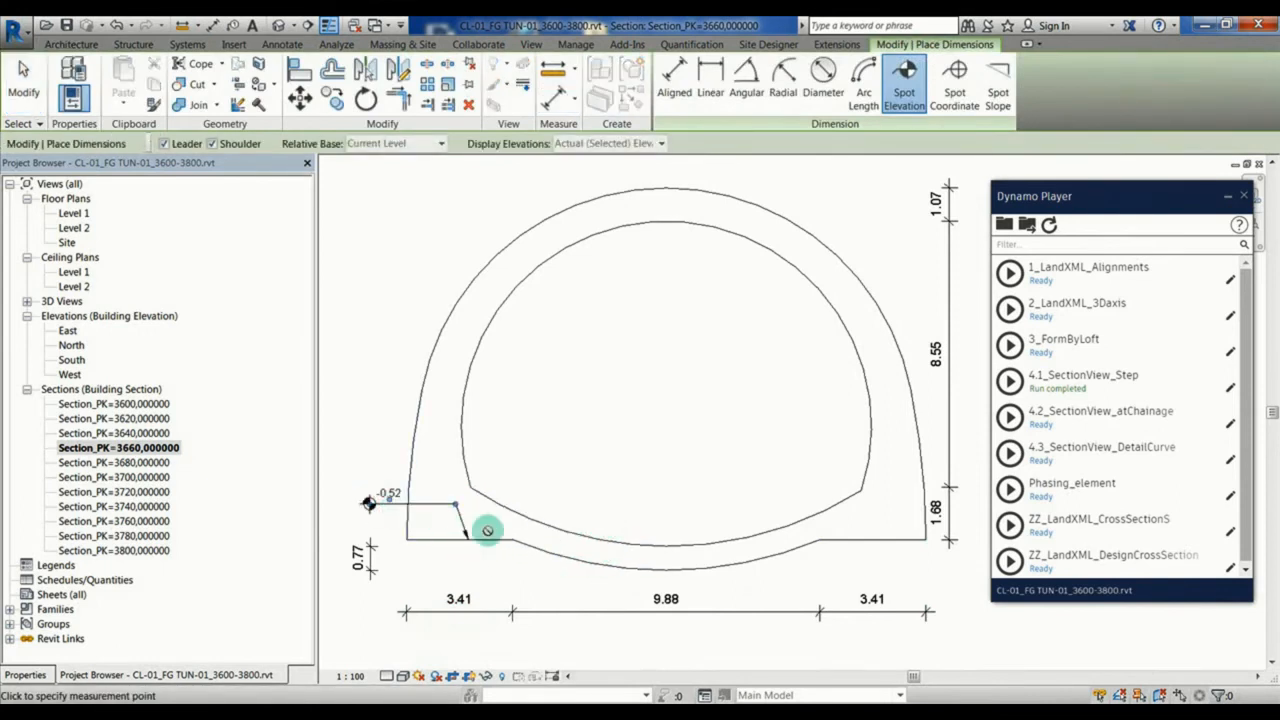
{"action": "key", "text": "Escape"}
{"action": "key", "text": "Escape"}
Step: Set the Elevation Origin of the spot elevation's type to Survey Point
{"action": "left_click", "coordinate": [370, 503]}
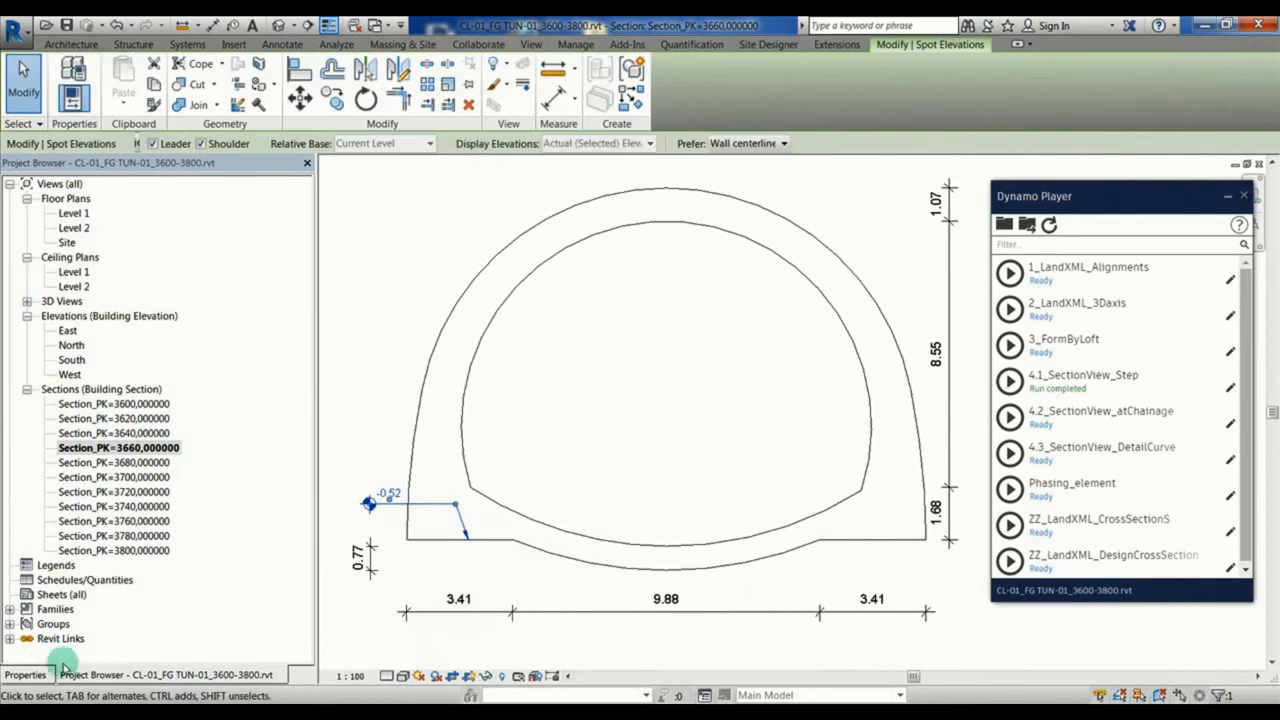
{"action": "left_click", "coordinate": [26, 675]}
{"action": "left_click", "coordinate": [276, 244]}
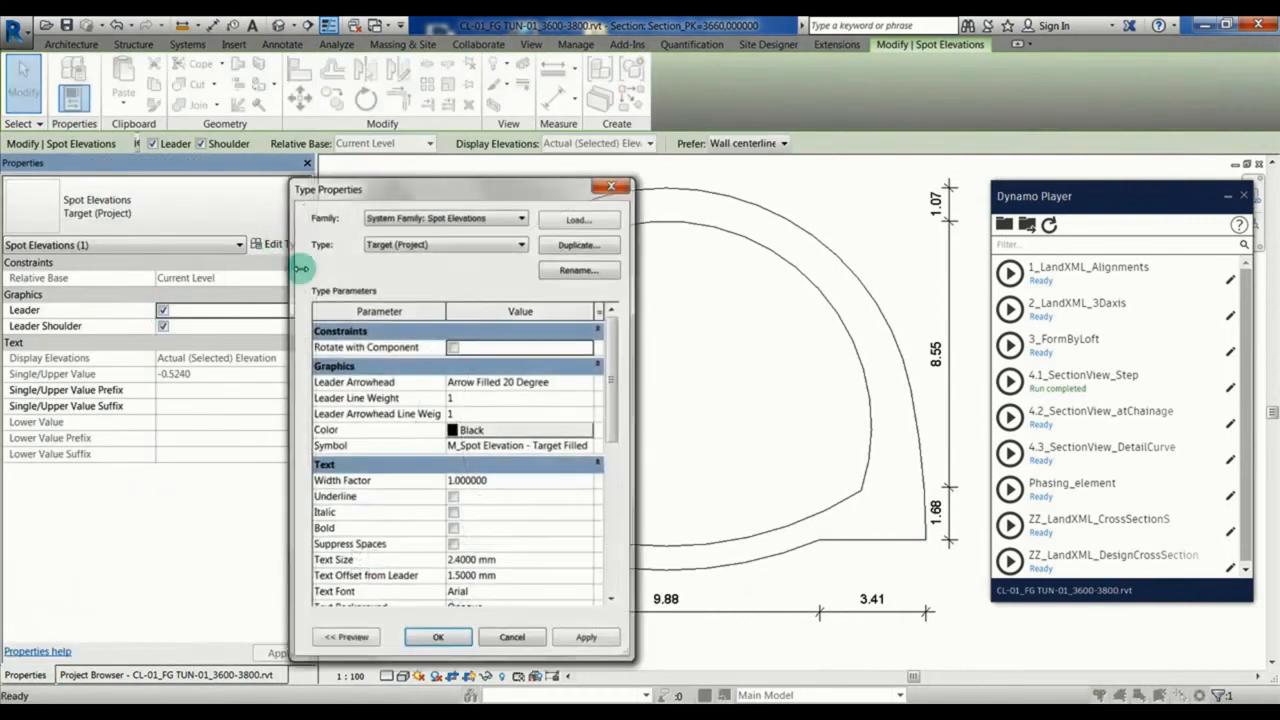
{"action": "left_click_drag", "start_coordinate": [614, 425], "coordinate": [614, 546]}
{"action": "left_click", "coordinate": [598, 517]}
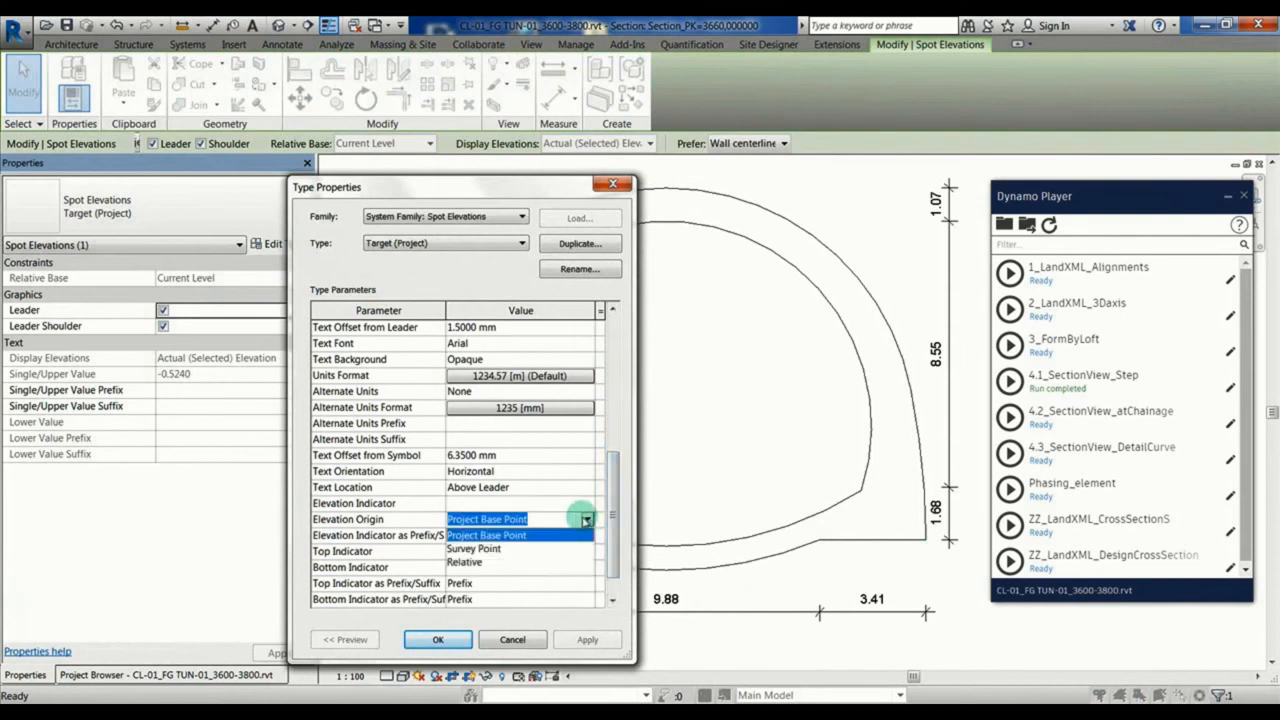
{"action": "left_click", "coordinate": [490, 541]}
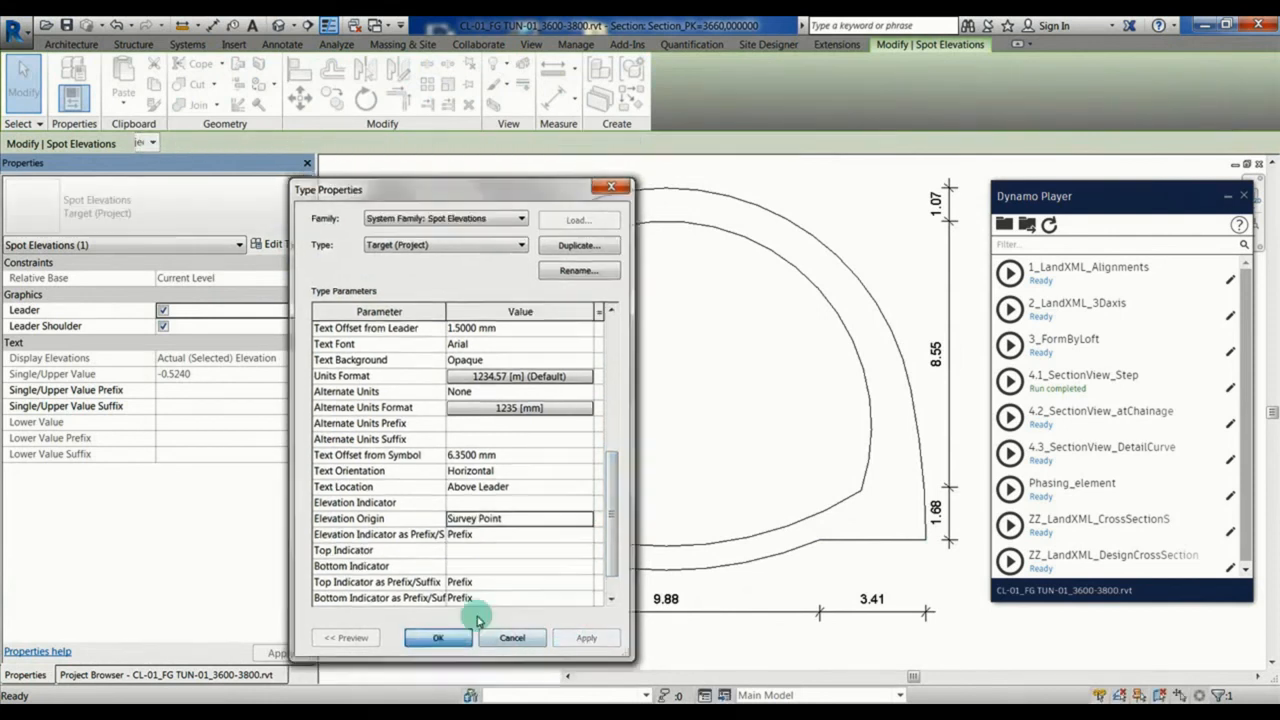
{"action": "left_click", "coordinate": [438, 639]}
{"action": "left_click", "coordinate": [380, 434]}
{"action": "scroll", "coordinate": [385, 517], "scroll_direction": "up", "scroll_amount": 1}
{"action": "scroll", "coordinate": [386, 516], "scroll_direction": "up", "scroll_amount": 3}
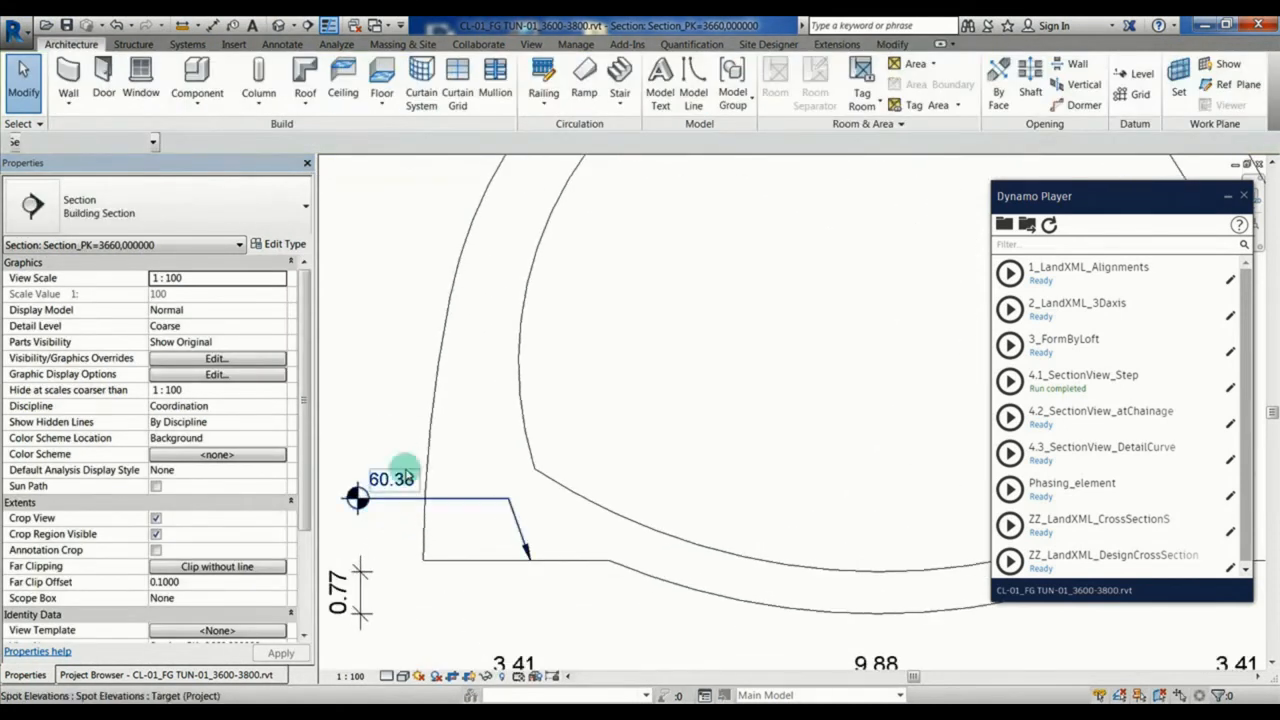
Step: Open the nested Tunnel_Section_in family for editing from the inner tunnel outline and show its Niveau de réf. floor plan
{"action": "scroll", "coordinate": [377, 471], "scroll_direction": "down", "scroll_amount": 6}
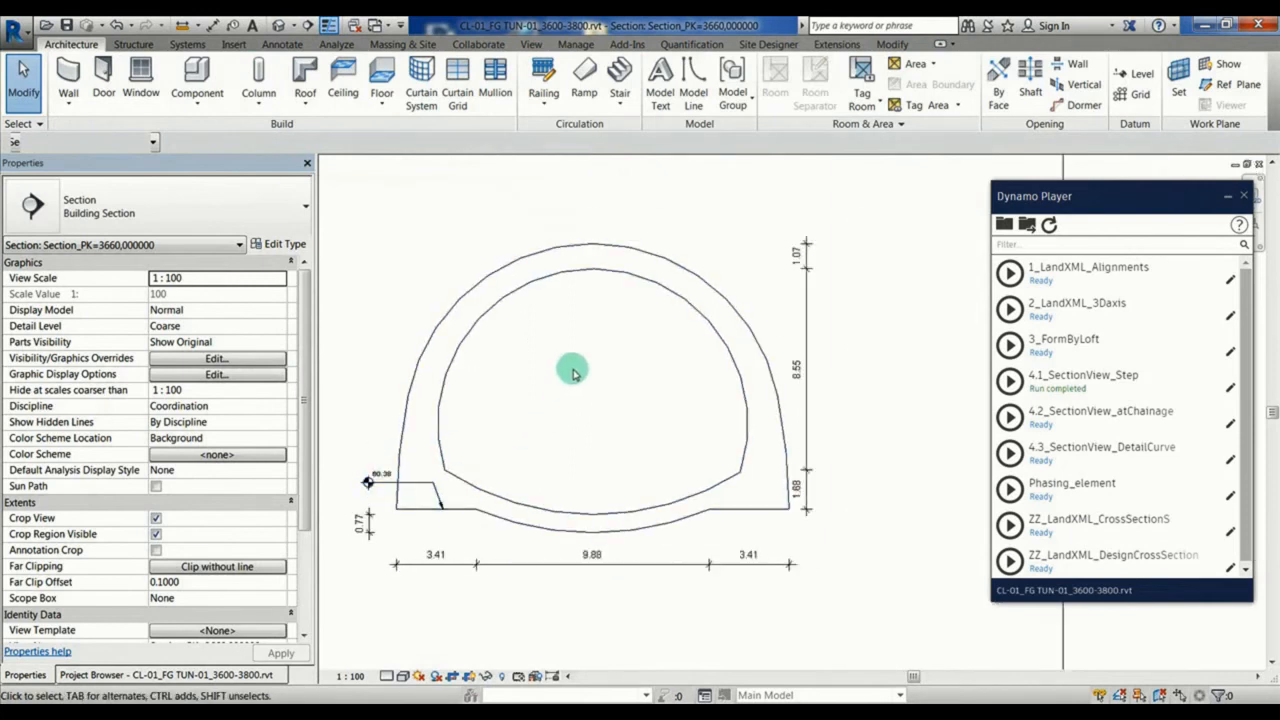
{"action": "key", "text": "Tab"}
{"action": "left_click", "coordinate": [558, 275]}
{"action": "left_click", "coordinate": [667, 79]}
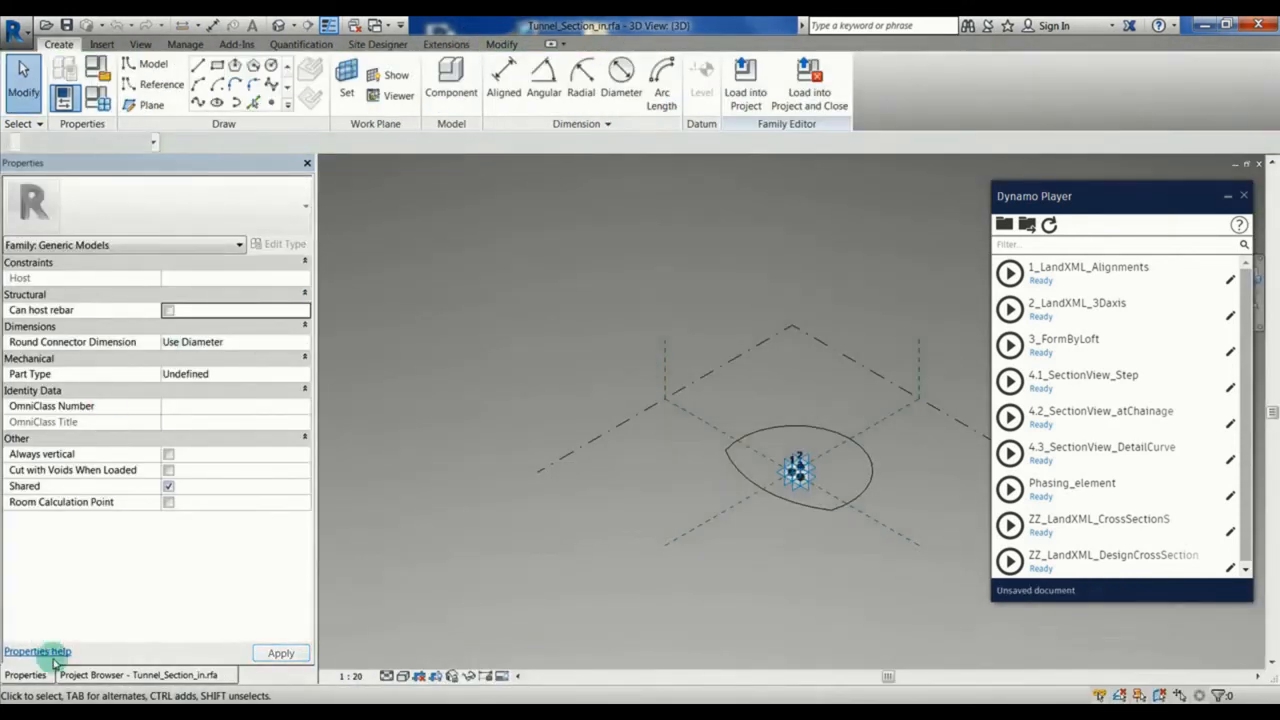
{"action": "left_click", "coordinate": [100, 675]}
{"action": "double_click", "coordinate": [92, 213]}
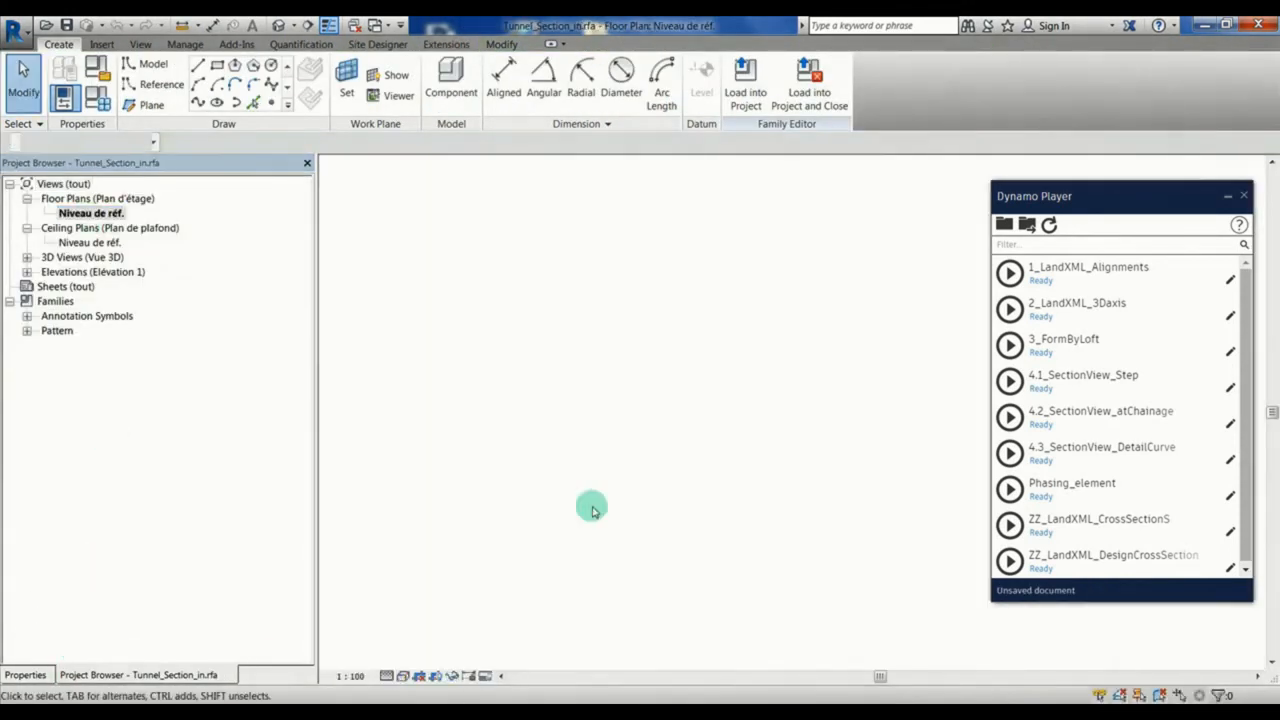
{"action": "middle_click_drag", "start_coordinate": [755, 444], "coordinate": [578, 448]}
{"action": "scroll", "coordinate": [582, 497], "scroll_direction": "up", "scroll_amount": 2}
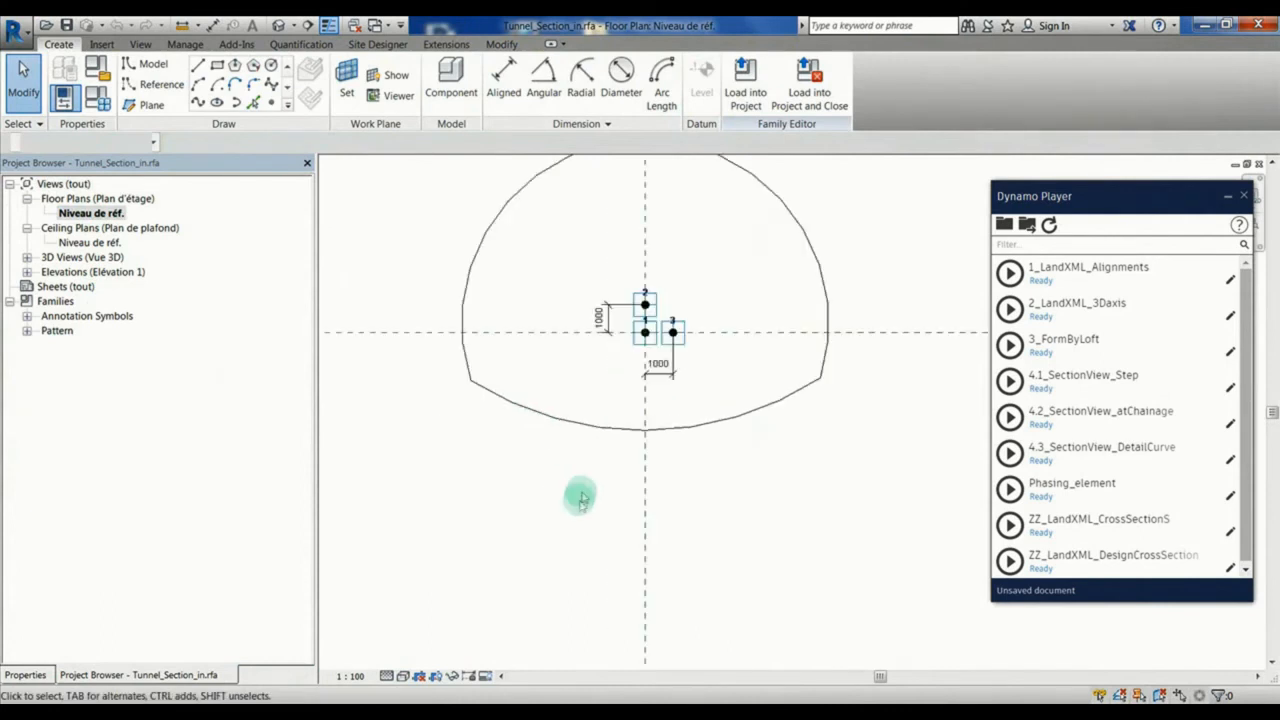
Step: Move the invert arc of the inner profile up by about 500 mm and load the modified family back into the project
{"action": "left_click", "coordinate": [600, 432]}
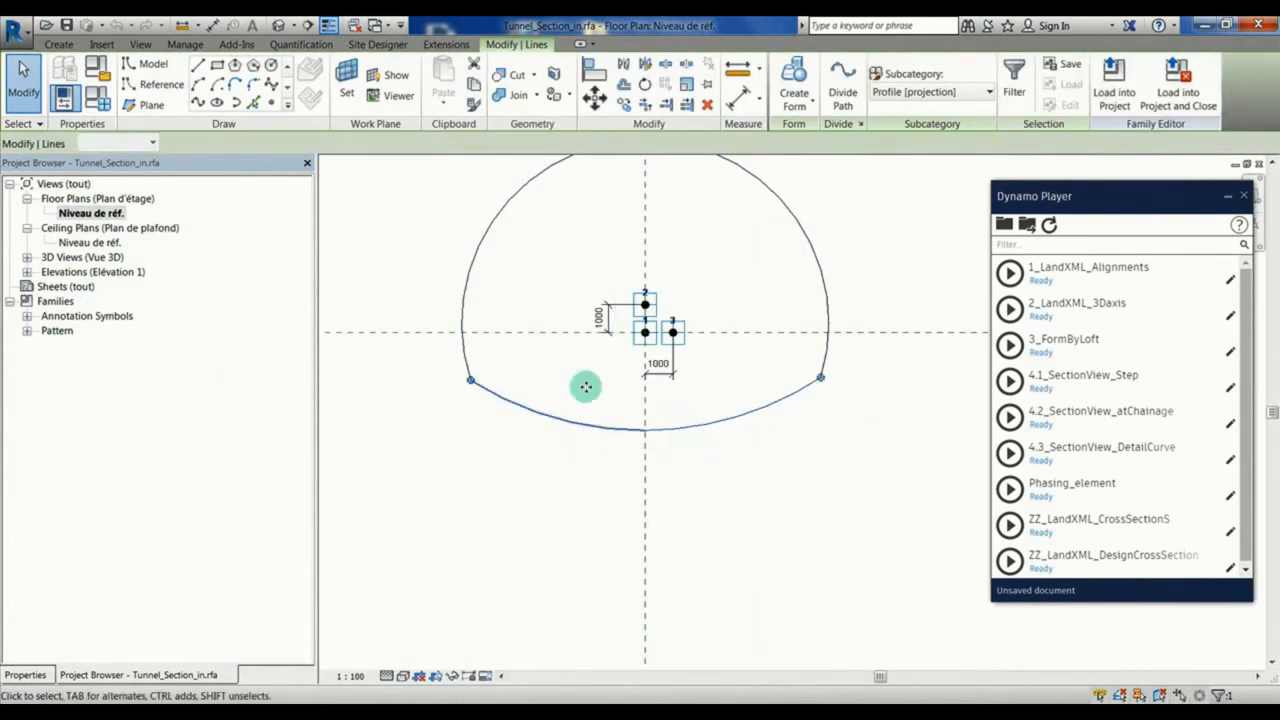
{"action": "left_click", "coordinate": [594, 97]}
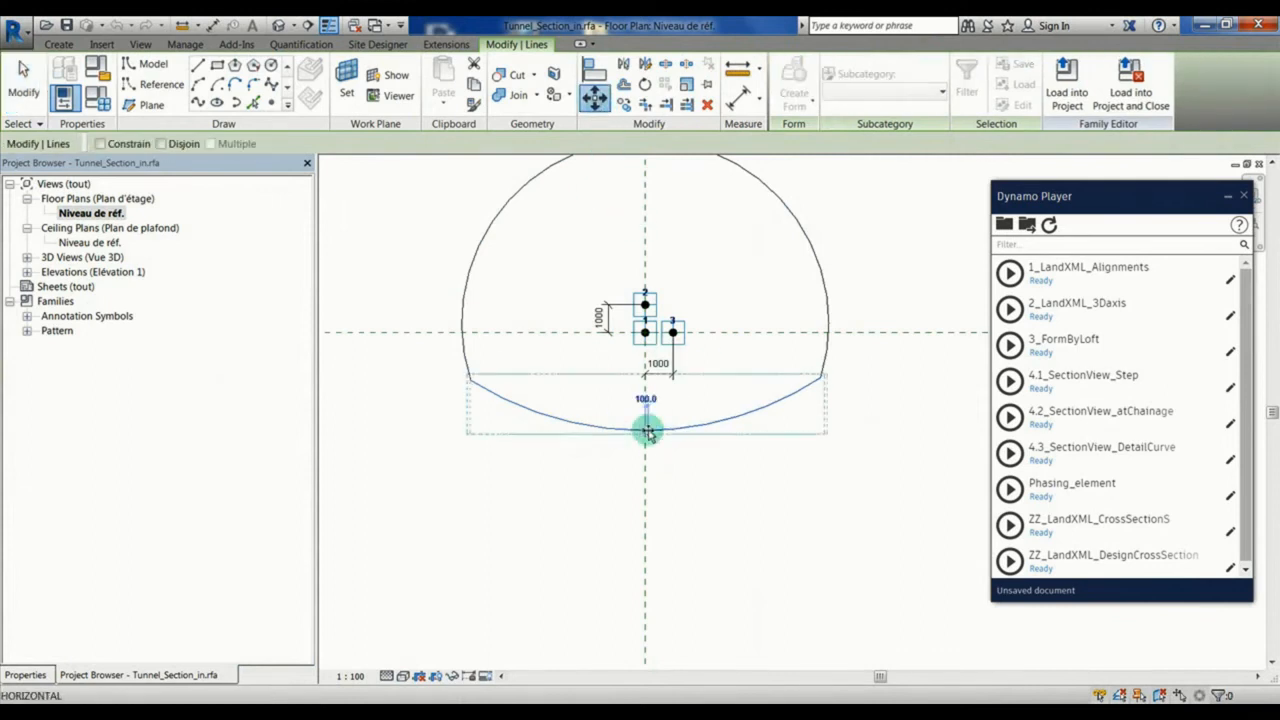
{"action": "left_click", "coordinate": [646, 418]}
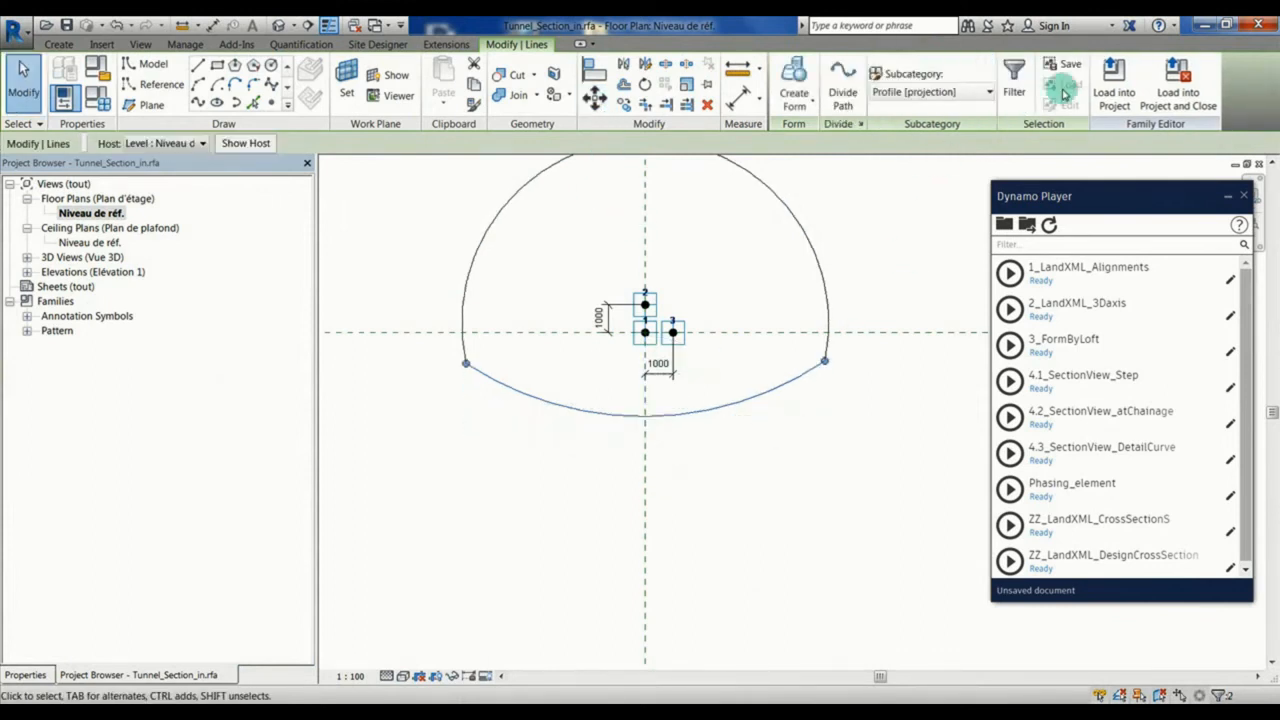
{"action": "left_click", "coordinate": [1113, 85]}
{"action": "left_click", "coordinate": [524, 384]}
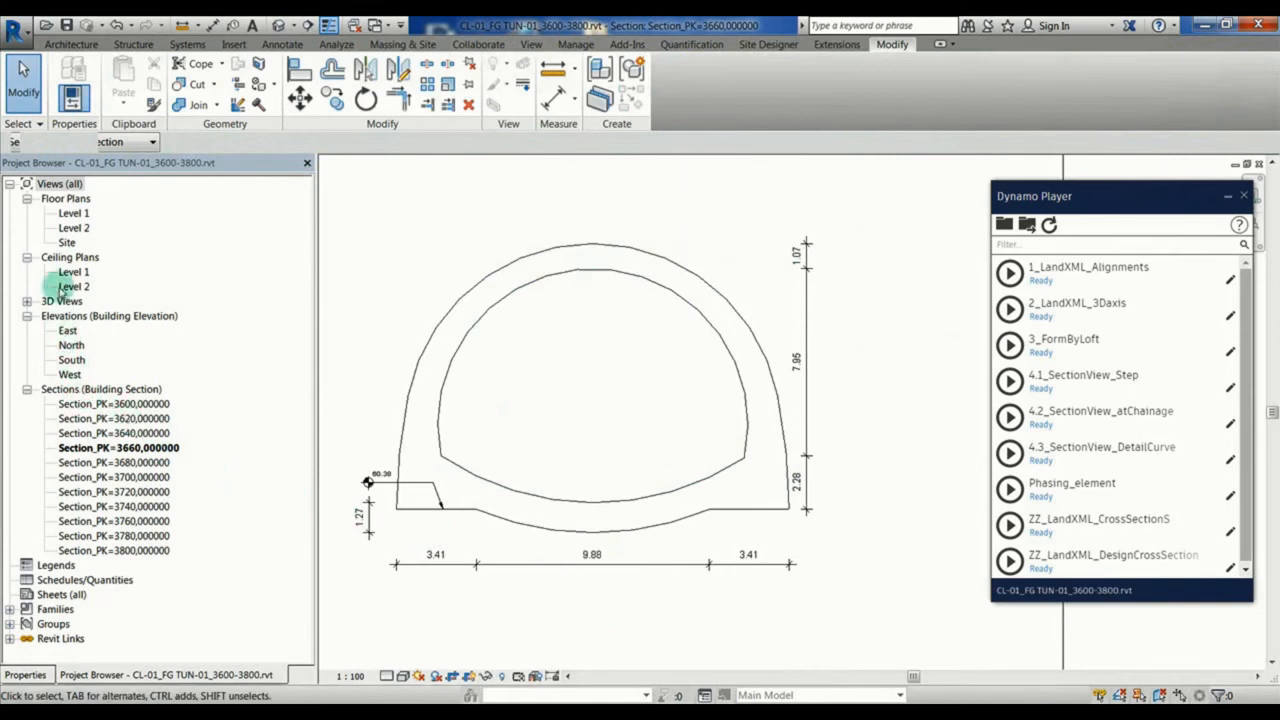
Step: In the Site plan, set the tunnel model's SectionView_chainage to 3667 and run the 4.2_SectionView_atChainage script
{"action": "double_click", "coordinate": [66, 243]}
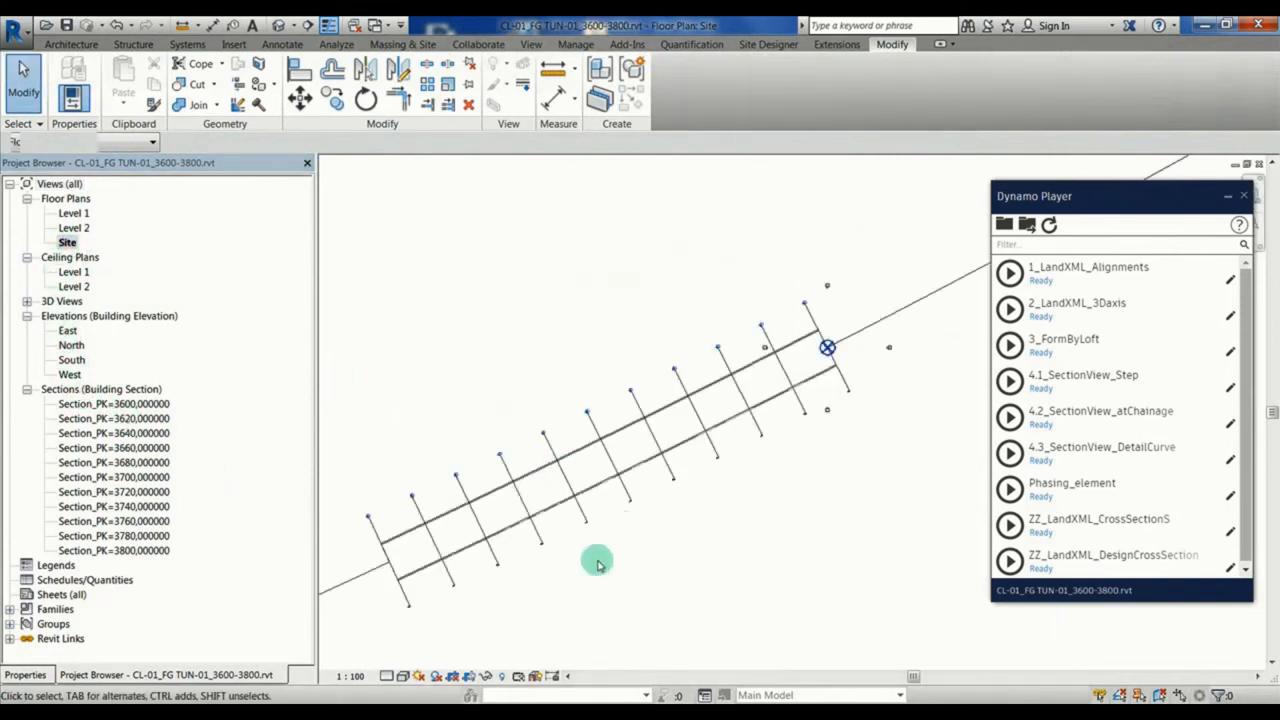
{"action": "left_click", "coordinate": [537, 514]}
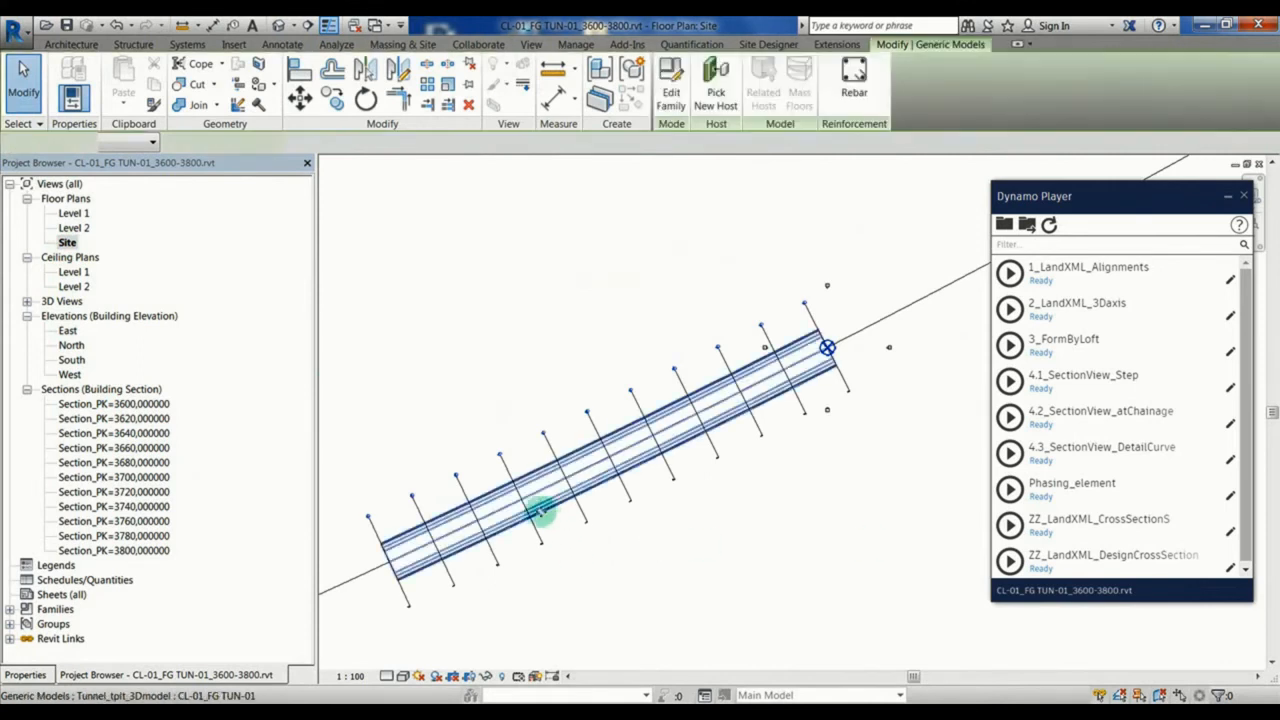
{"action": "left_click", "coordinate": [47, 676]}
{"action": "left_click", "coordinate": [216, 514]}
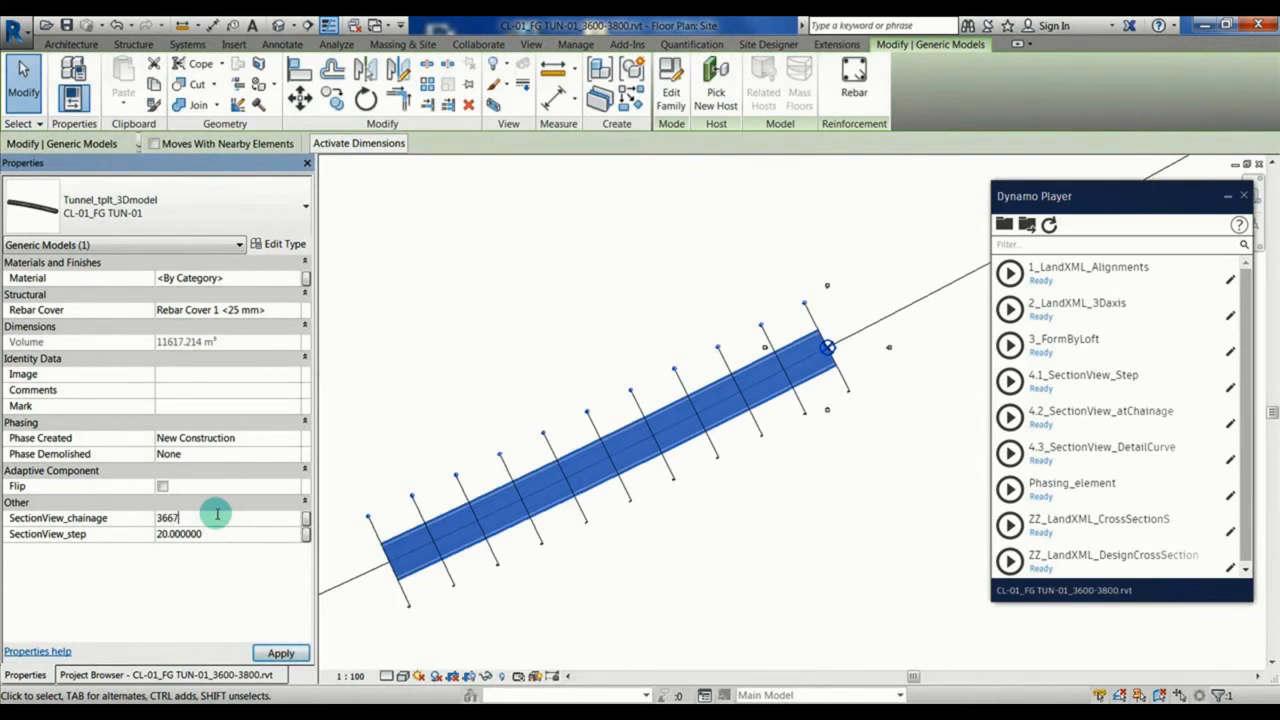
{"action": "key", "text": "Return"}
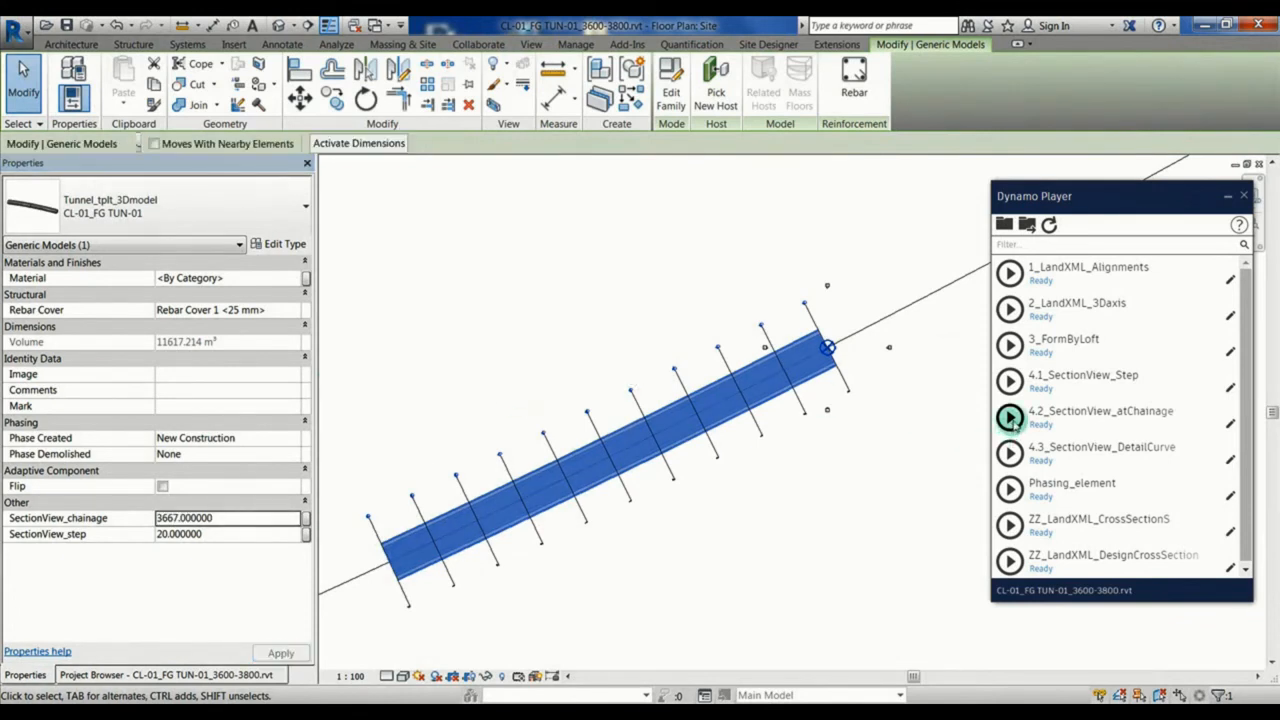
{"action": "left_click", "coordinate": [1010, 418]}
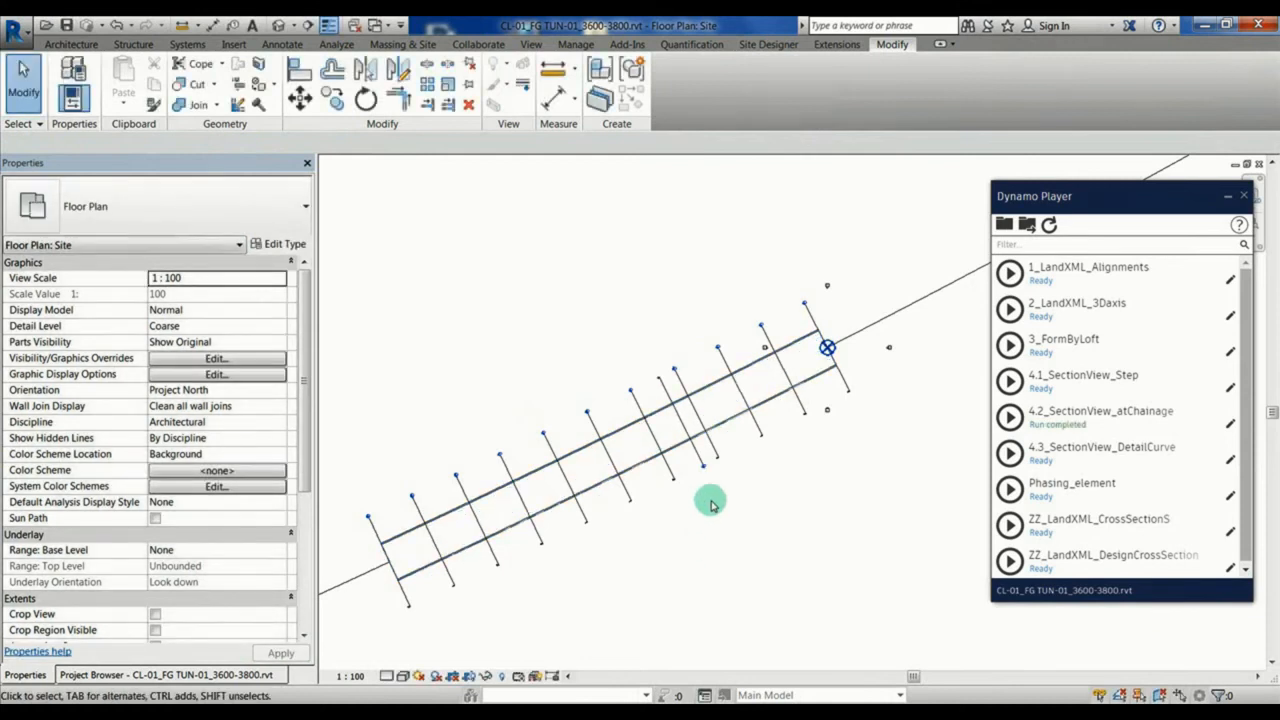
Step: Go to the section view of the new section line at chainage 3667 and frame the tunnel profile
{"action": "left_click", "coordinate": [674, 406]}
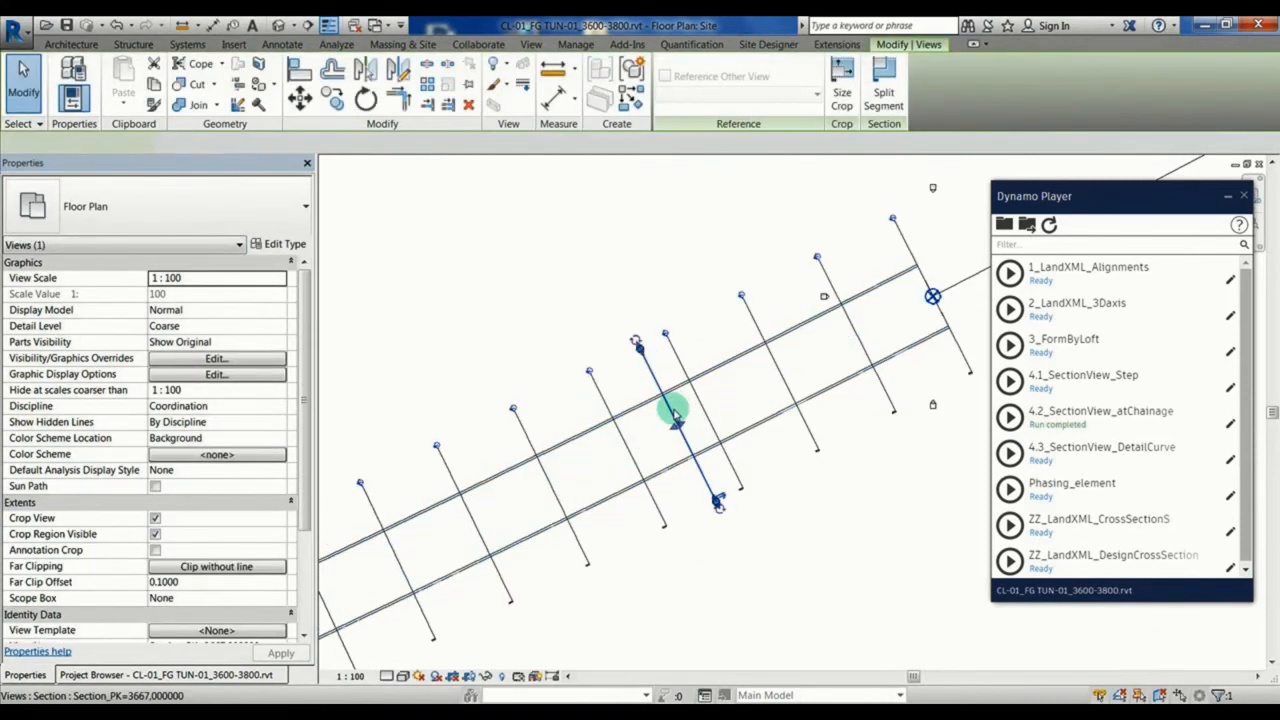
{"action": "right_click", "coordinate": [698, 410]}
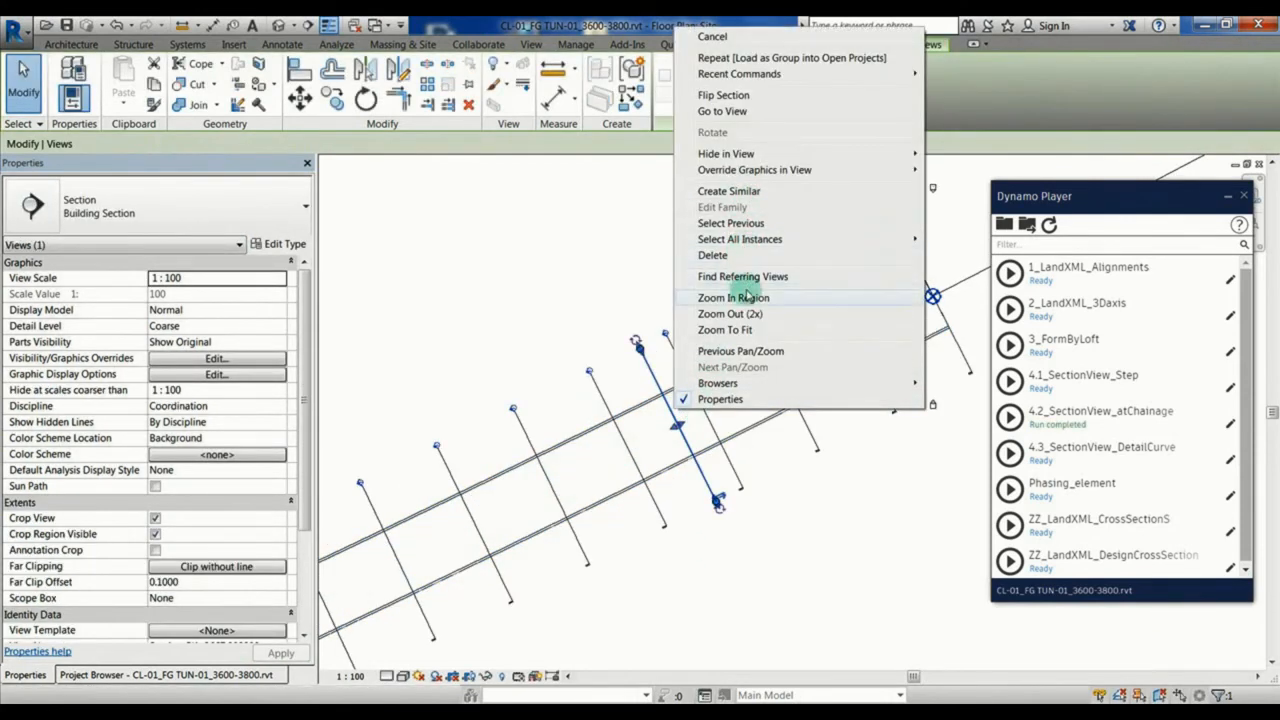
{"action": "left_click", "coordinate": [731, 110]}
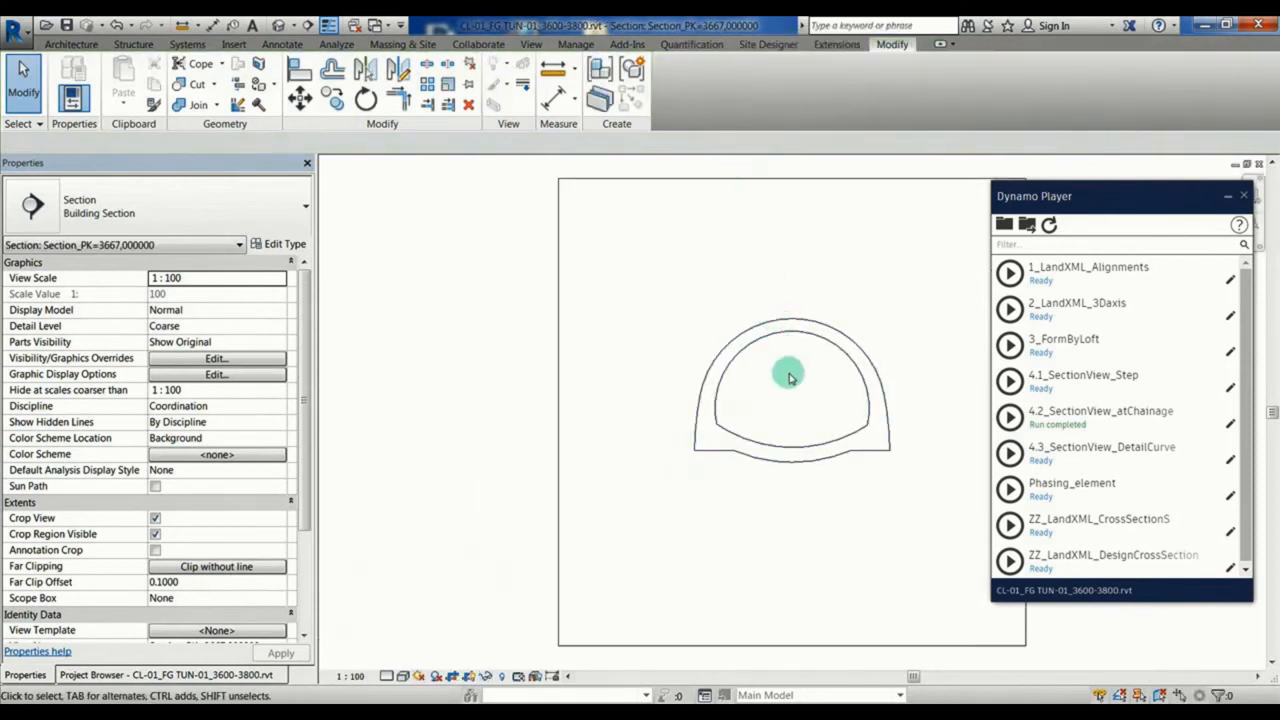
{"action": "middle_click_drag", "start_coordinate": [786, 372], "coordinate": [594, 449]}
{"action": "scroll", "coordinate": [594, 449], "scroll_direction": "up", "scroll_amount": 2}
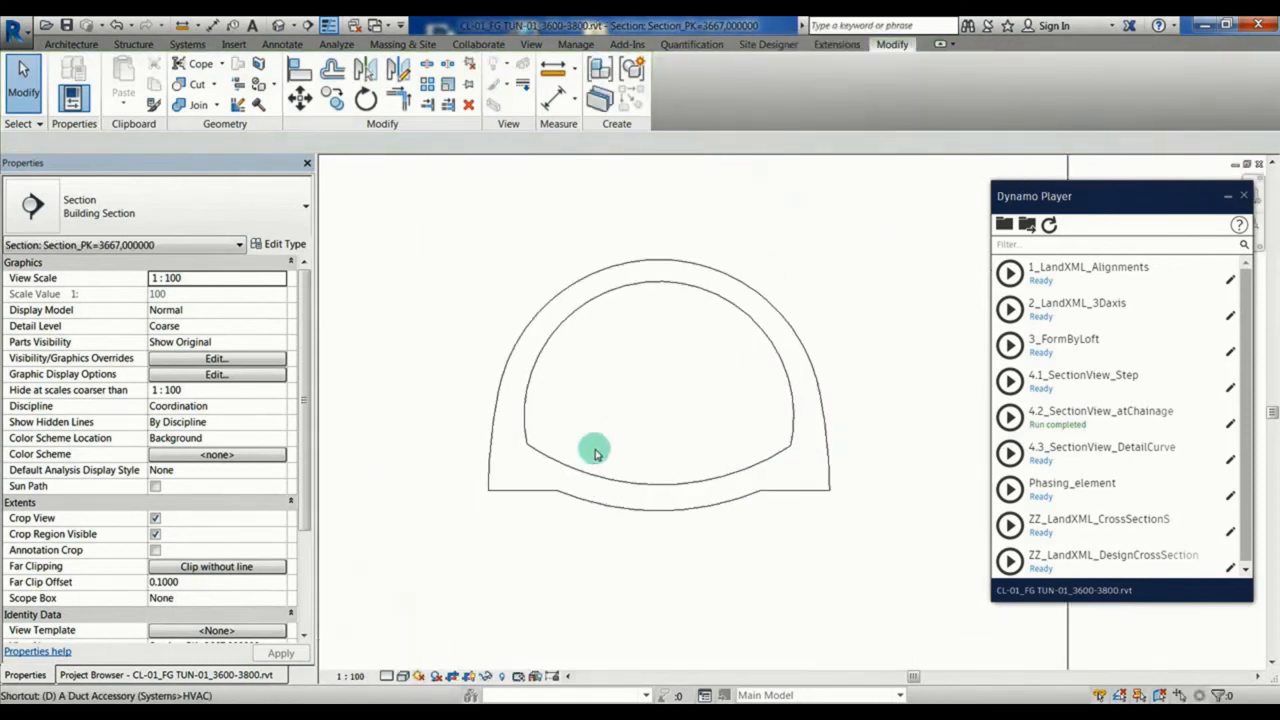
Step: Try to place an aligned dimension between the two lower corners of the tunnel model's inner outline
{"action": "key", "text": "d"}
{"action": "key", "text": "i"}
{"action": "left_click", "coordinate": [527, 443]}
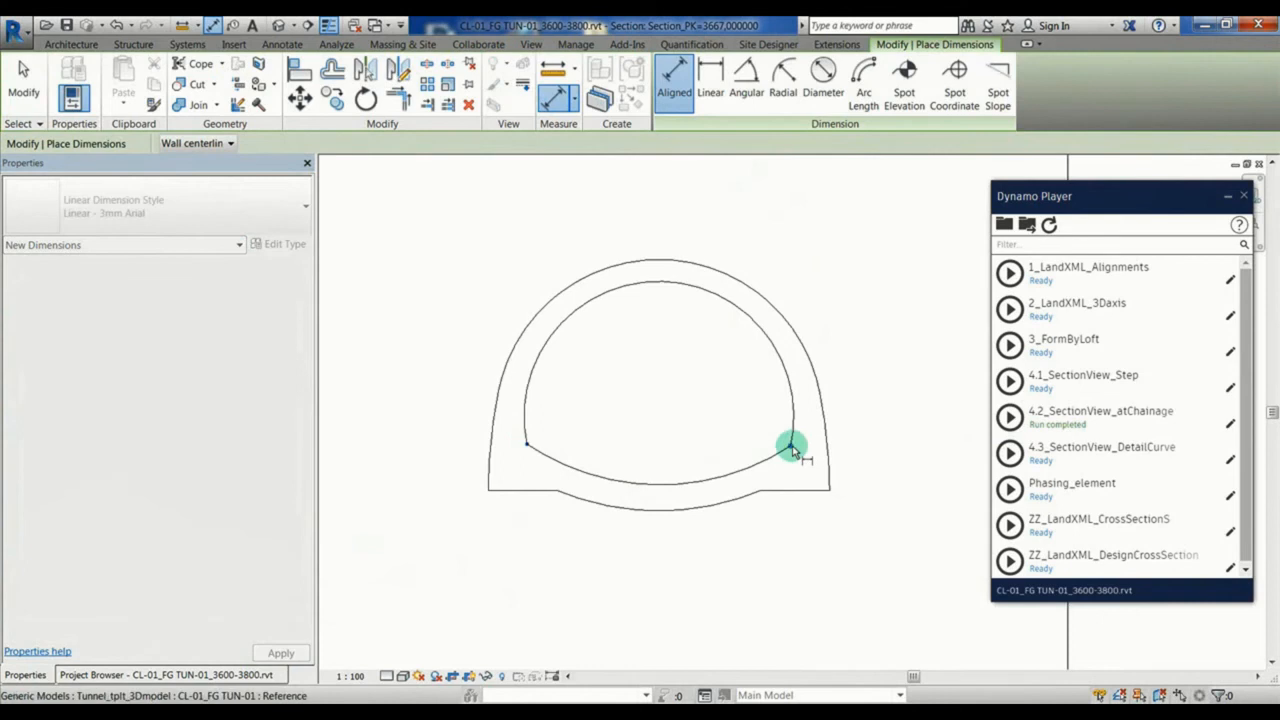
{"action": "left_click", "coordinate": [795, 444]}
{"action": "key", "text": "Escape"}
{"action": "key", "text": "Escape"}
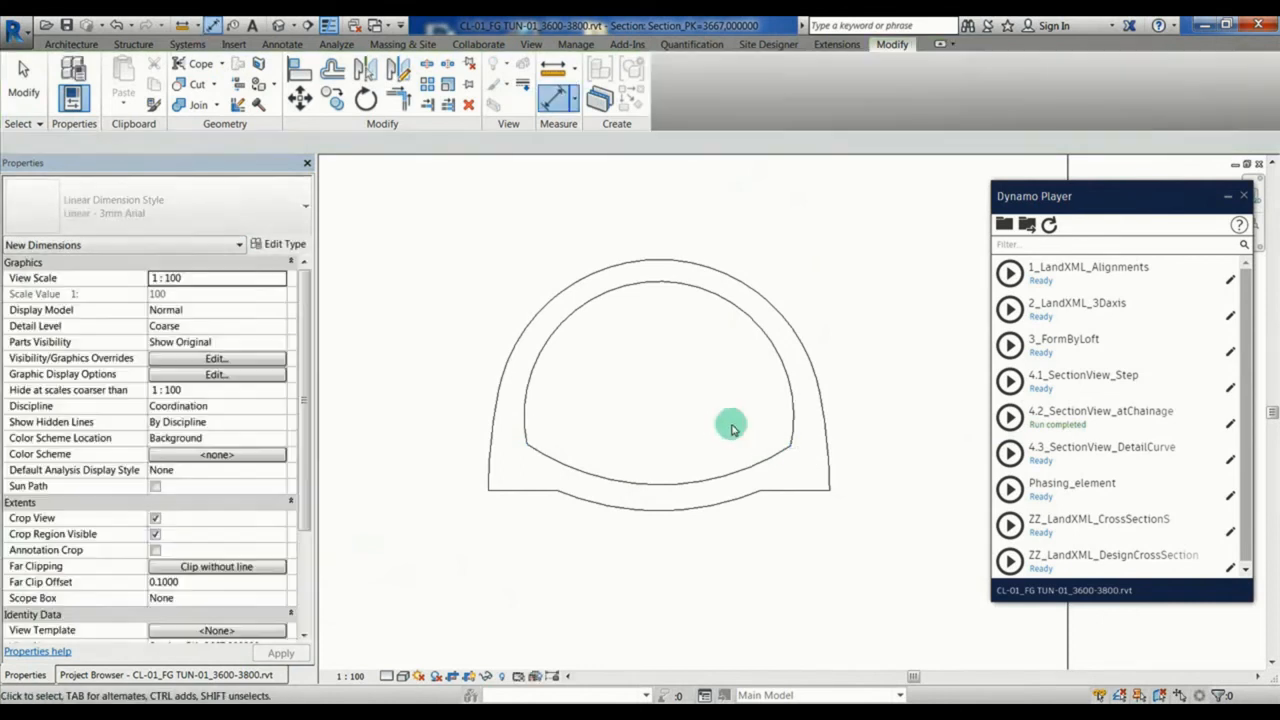
Step: Run the 4.3_SectionView_DetailCurve script and place an aligned dimension between the inner outline's two lower corners, inside the profile
{"action": "left_click", "coordinate": [1008, 452]}
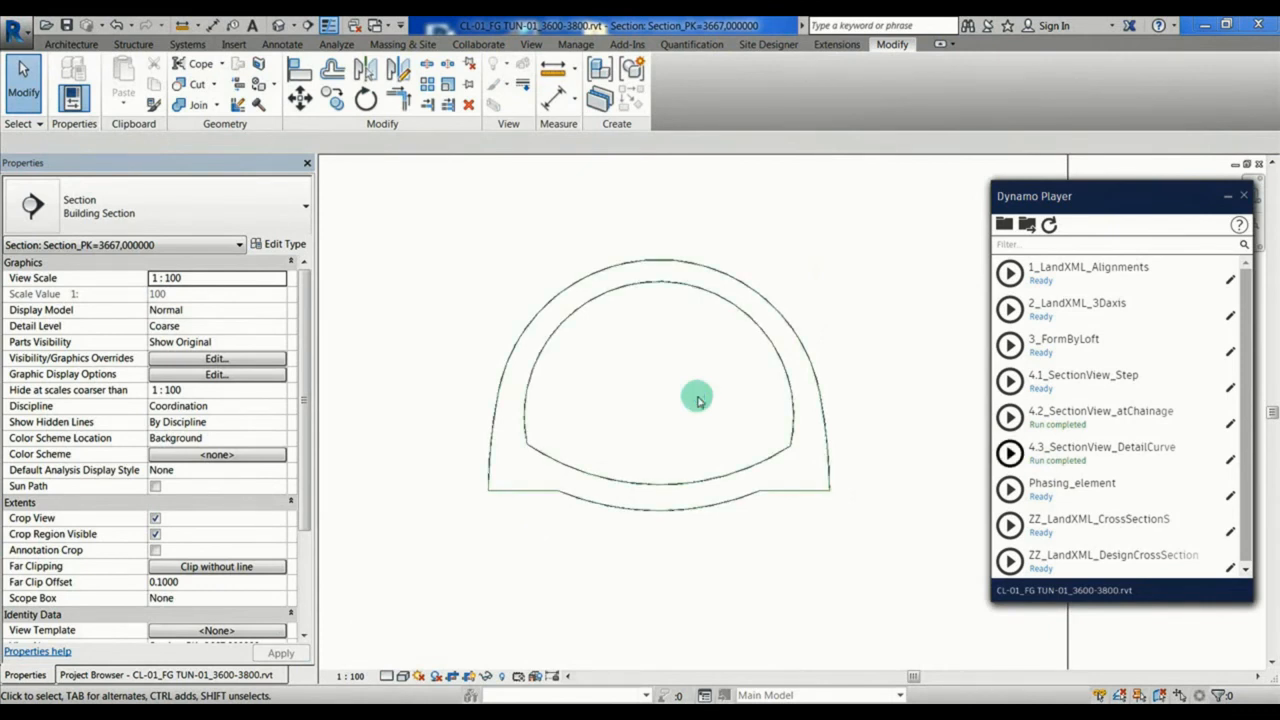
{"action": "key", "text": "d"}
{"action": "key", "text": "i"}
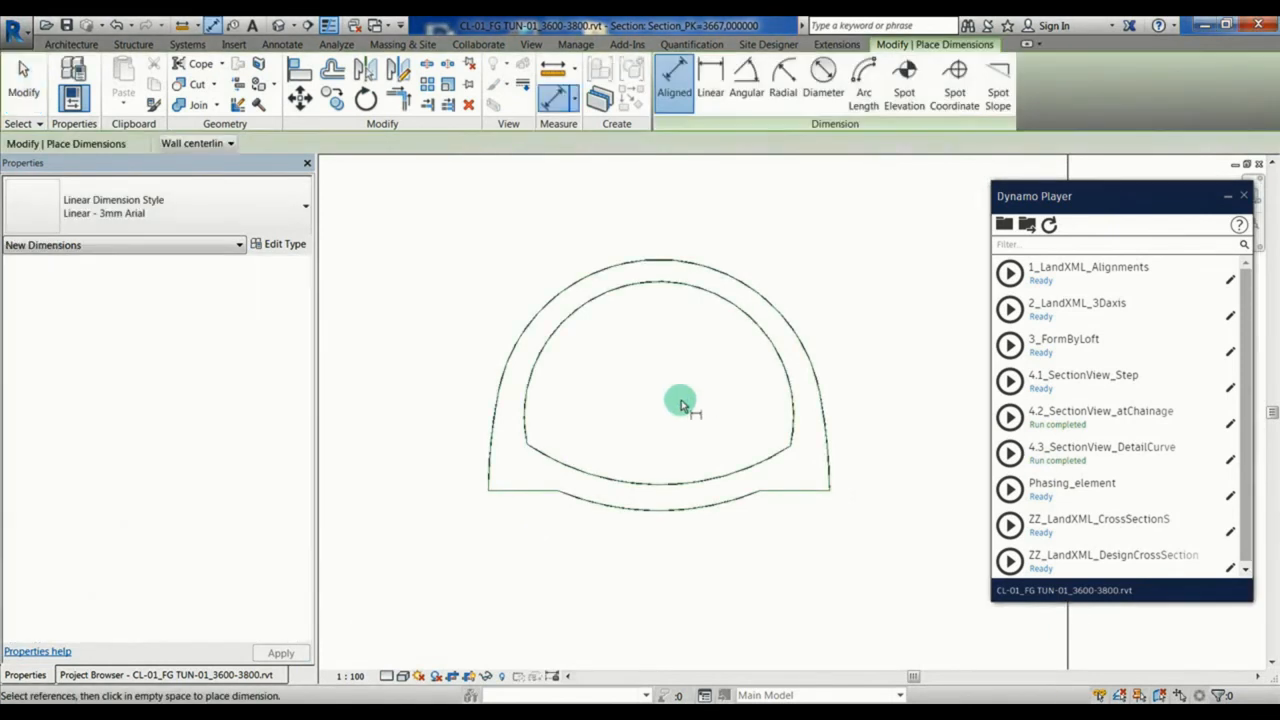
{"action": "key", "text": "Tab"}
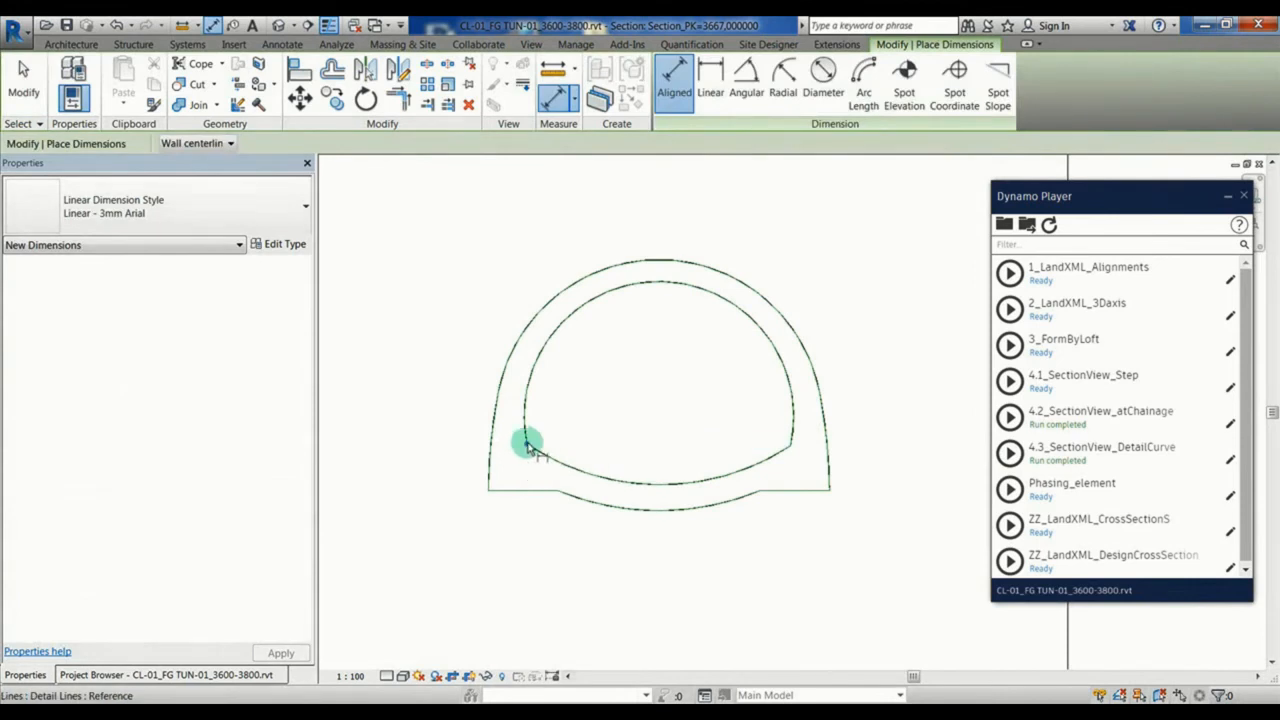
{"action": "left_click", "coordinate": [527, 445]}
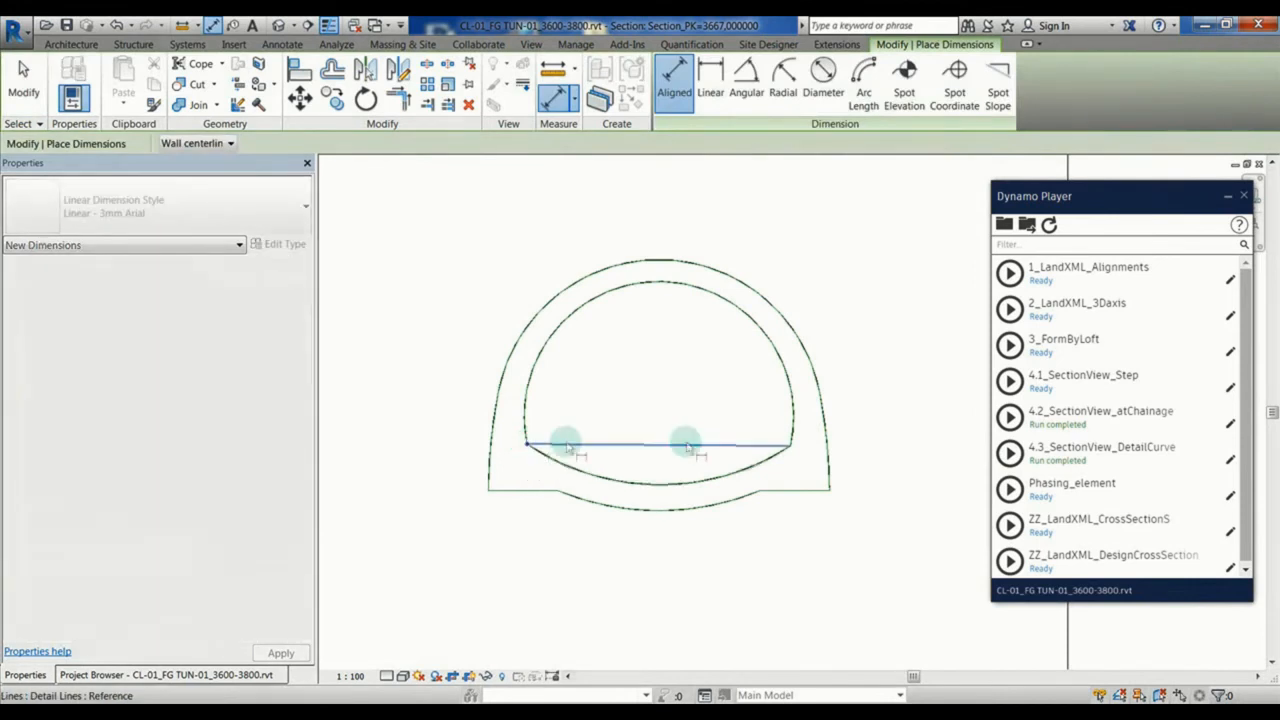
{"action": "left_click", "coordinate": [791, 447]}
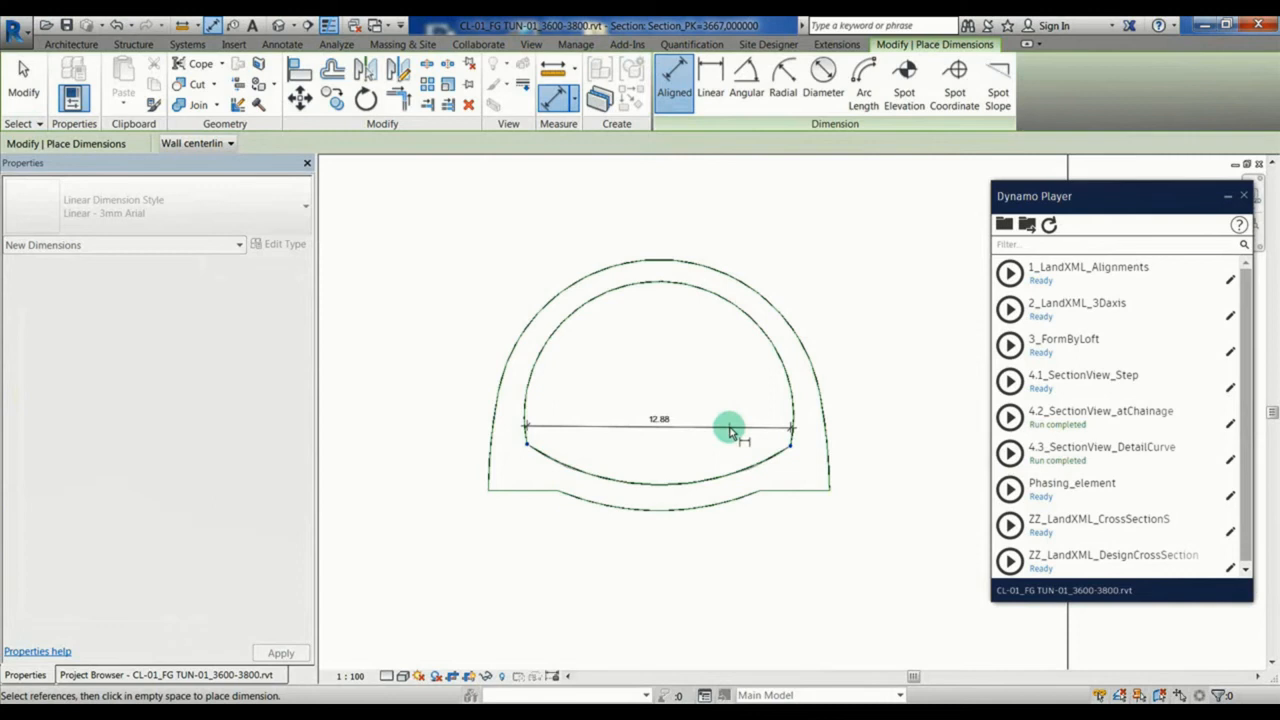
{"action": "left_click", "coordinate": [728, 436]}
{"action": "key", "text": "Escape"}
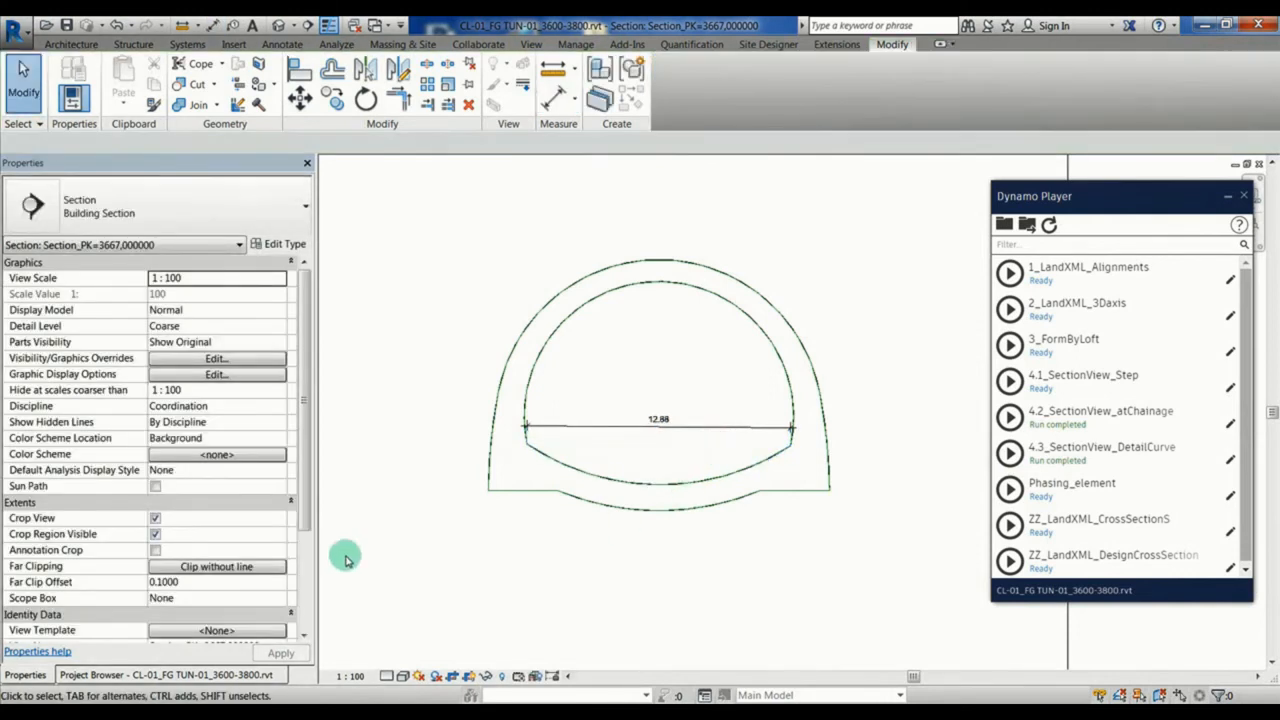
Step: In the Site plan, draw a section line crossing the tunnel obliquely near the Section_PK=3740 line
{"action": "left_click", "coordinate": [80, 673]}
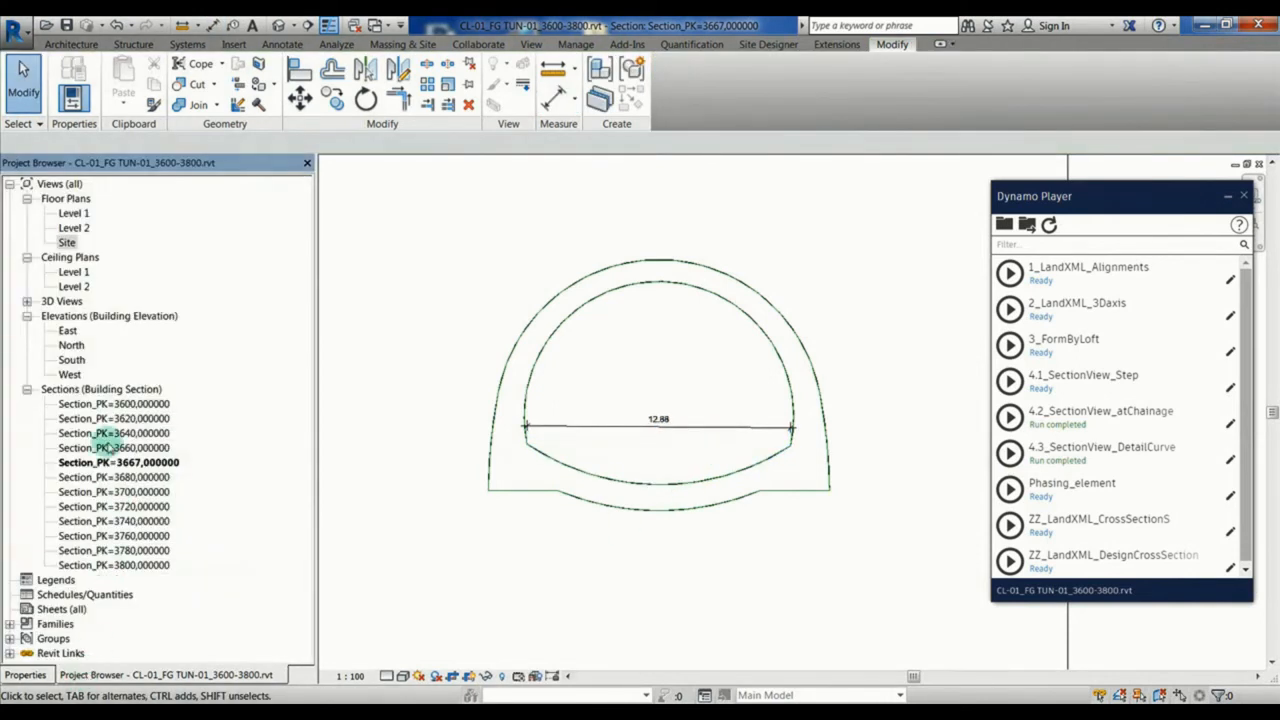
{"action": "double_click", "coordinate": [67, 243]}
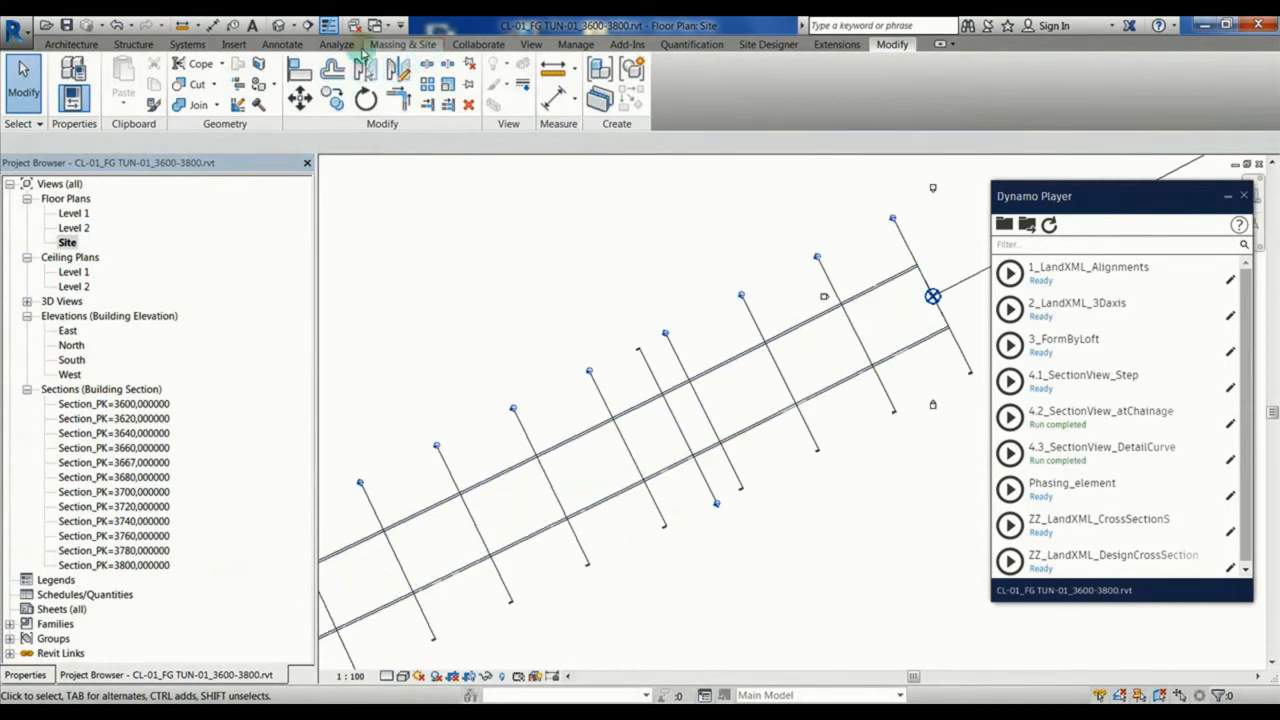
{"action": "left_click", "coordinate": [530, 46]}
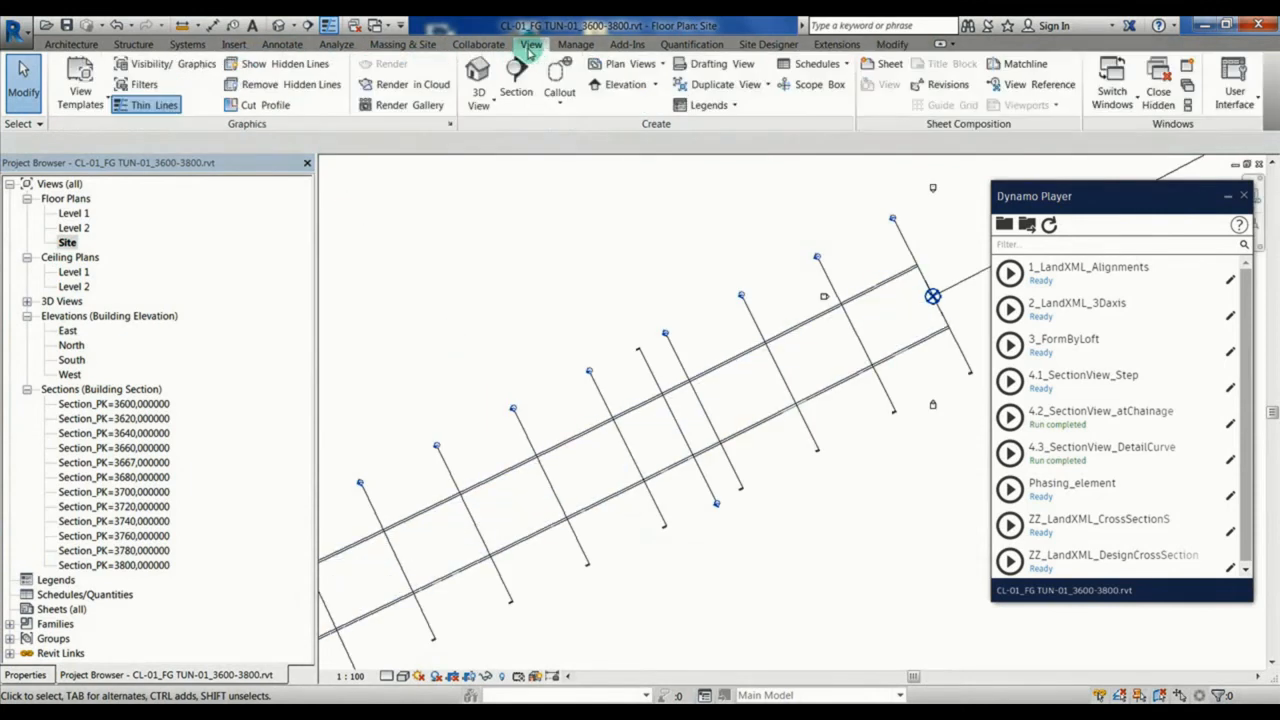
{"action": "left_click", "coordinate": [516, 72]}
{"action": "scroll", "coordinate": [571, 371], "scroll_direction": "down", "scroll_amount": 2}
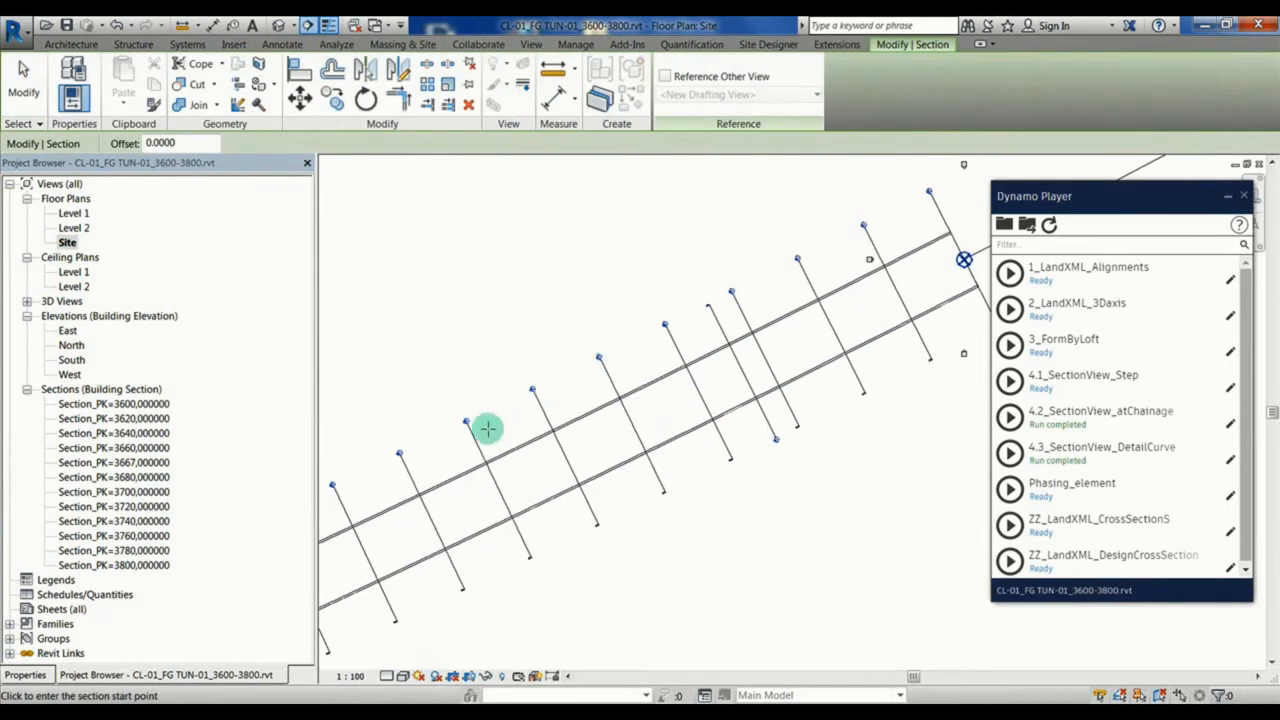
{"action": "left_click", "coordinate": [427, 446]}
{"action": "left_click", "coordinate": [568, 531]}
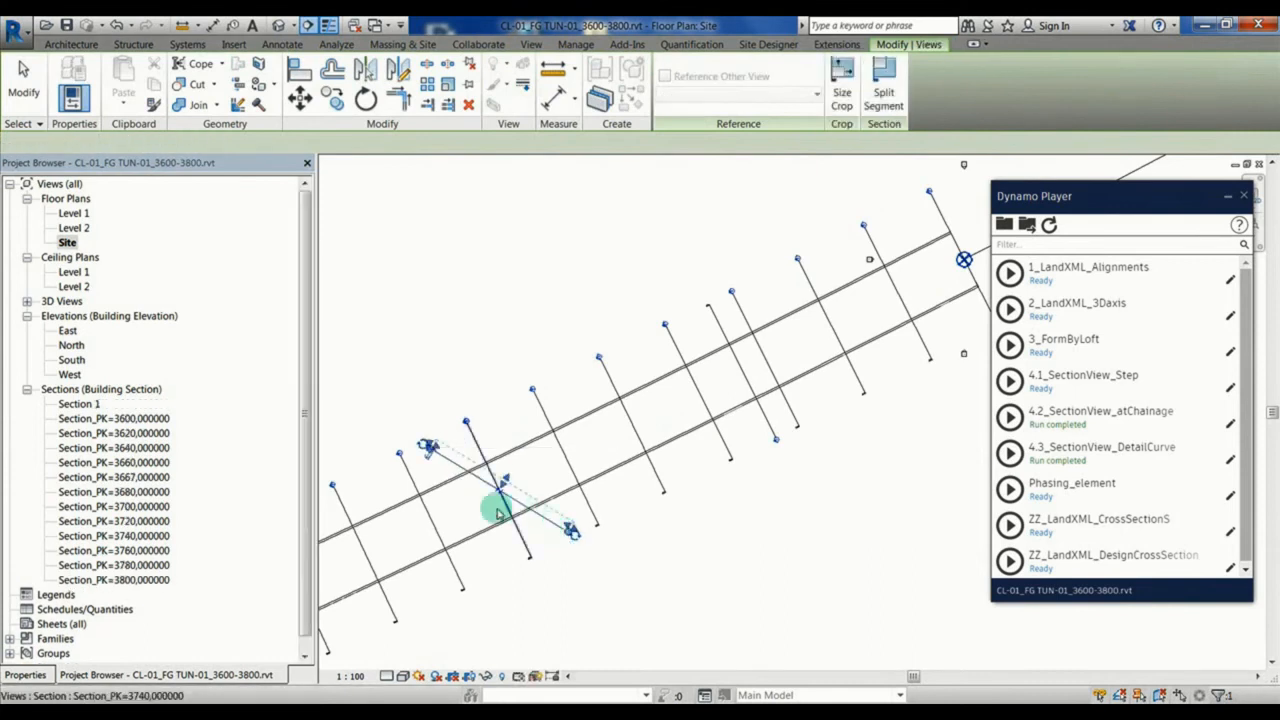
Step: Set the oblique section's Far Clip Offset to 0.1 and go to its view, framing the tunnel profile
{"action": "left_click", "coordinate": [30, 675]}
{"action": "left_click", "coordinate": [198, 583]}
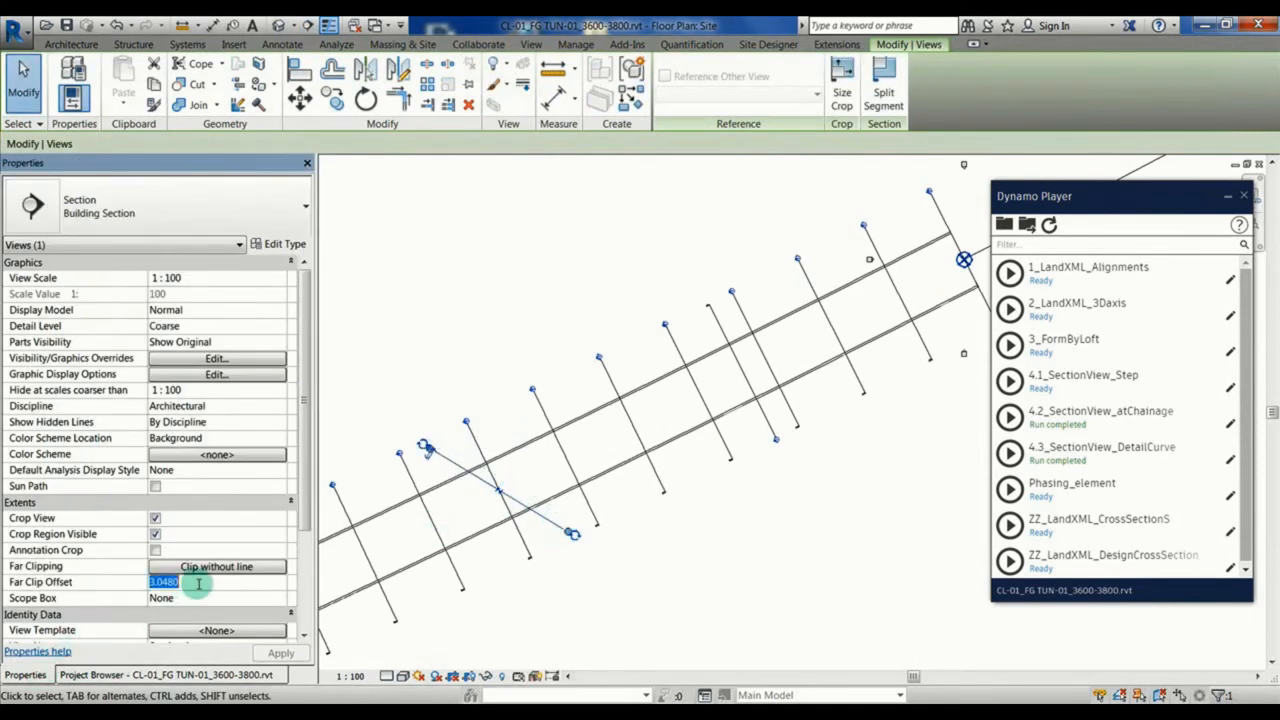
{"action": "right_click", "coordinate": [437, 354]}
{"action": "left_click", "coordinate": [519, 408]}
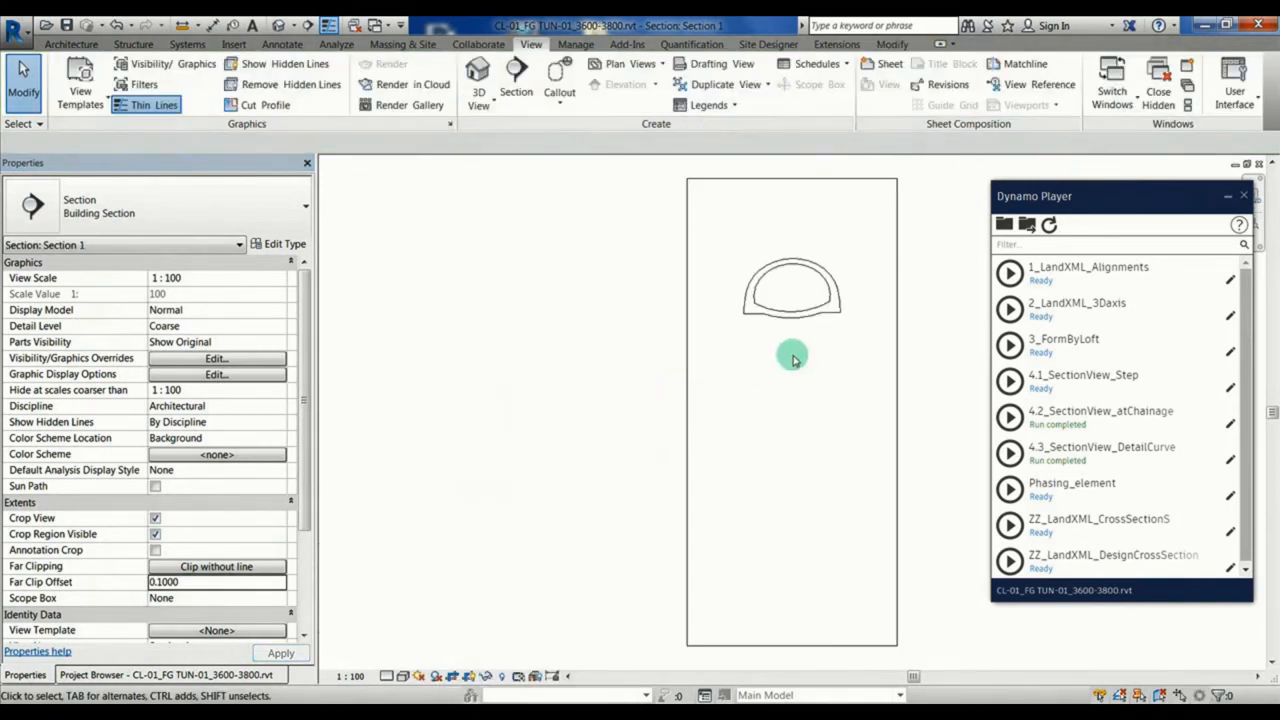
{"action": "middle_click_drag", "start_coordinate": [802, 294], "coordinate": [720, 381]}
{"action": "scroll", "coordinate": [719, 371], "scroll_direction": "up", "scroll_amount": 4}
{"action": "scroll", "coordinate": [719, 371], "scroll_direction": "up", "scroll_amount": 2}
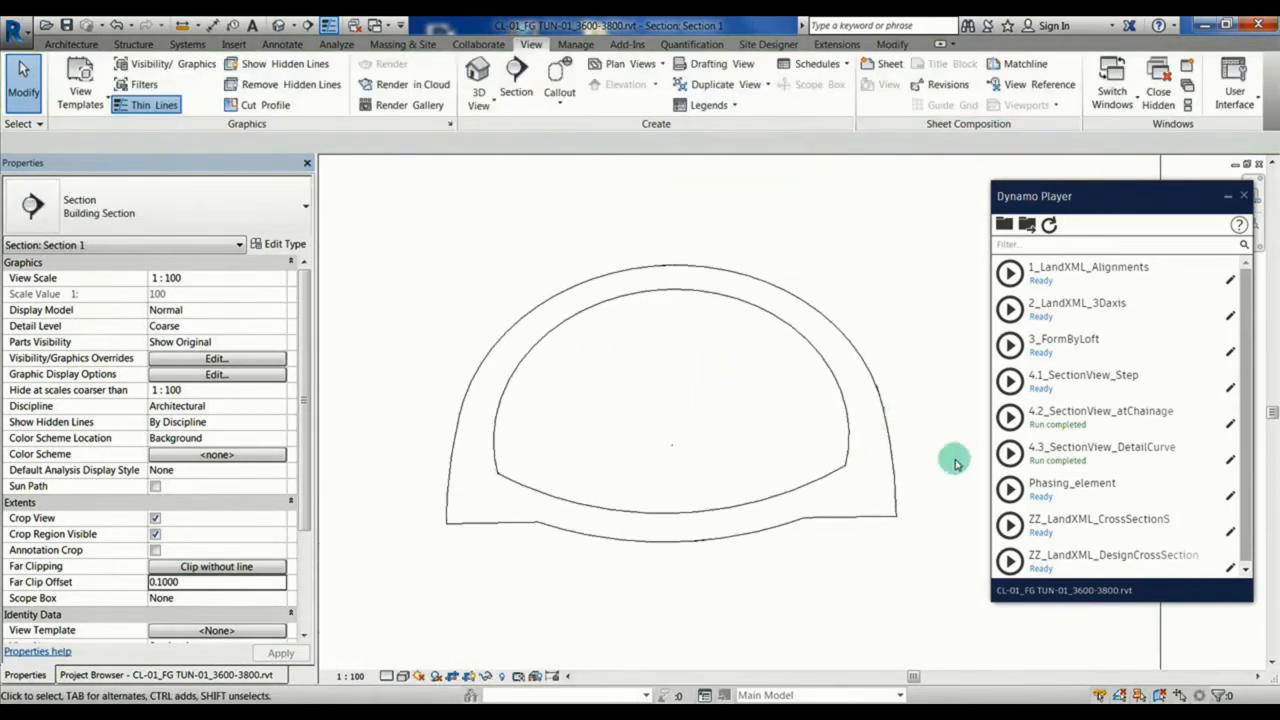
Step: Run the 4.3_SectionView_DetailCurve script on the oblique section and dimension between the inner outline's two lower corners
{"action": "left_click", "coordinate": [1009, 453]}
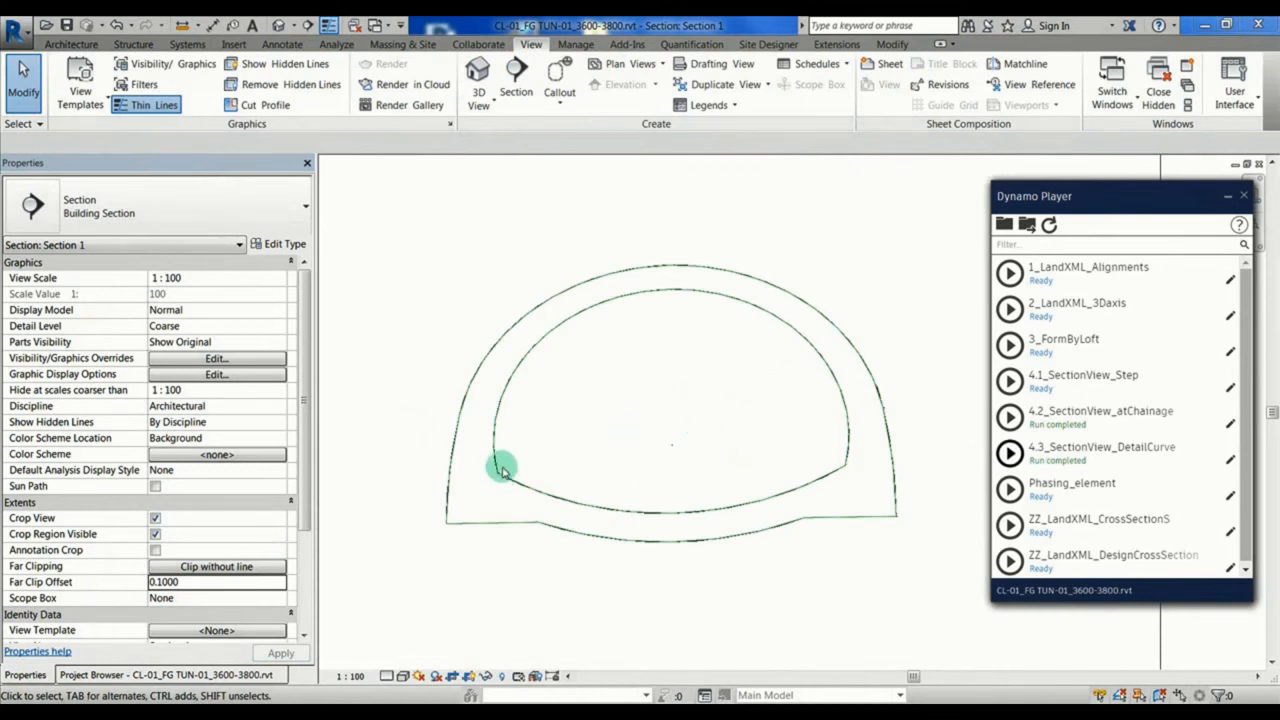
{"action": "key", "text": "d"}
{"action": "key", "text": "i"}
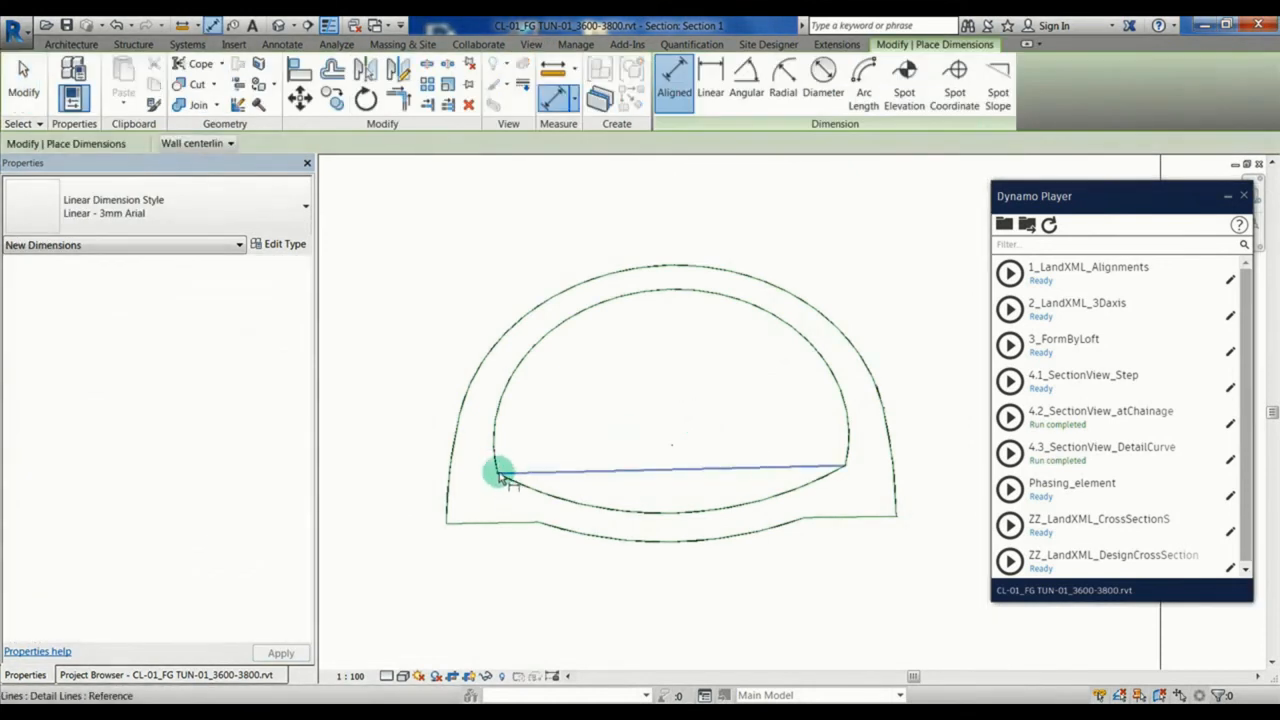
{"action": "left_click", "coordinate": [500, 475]}
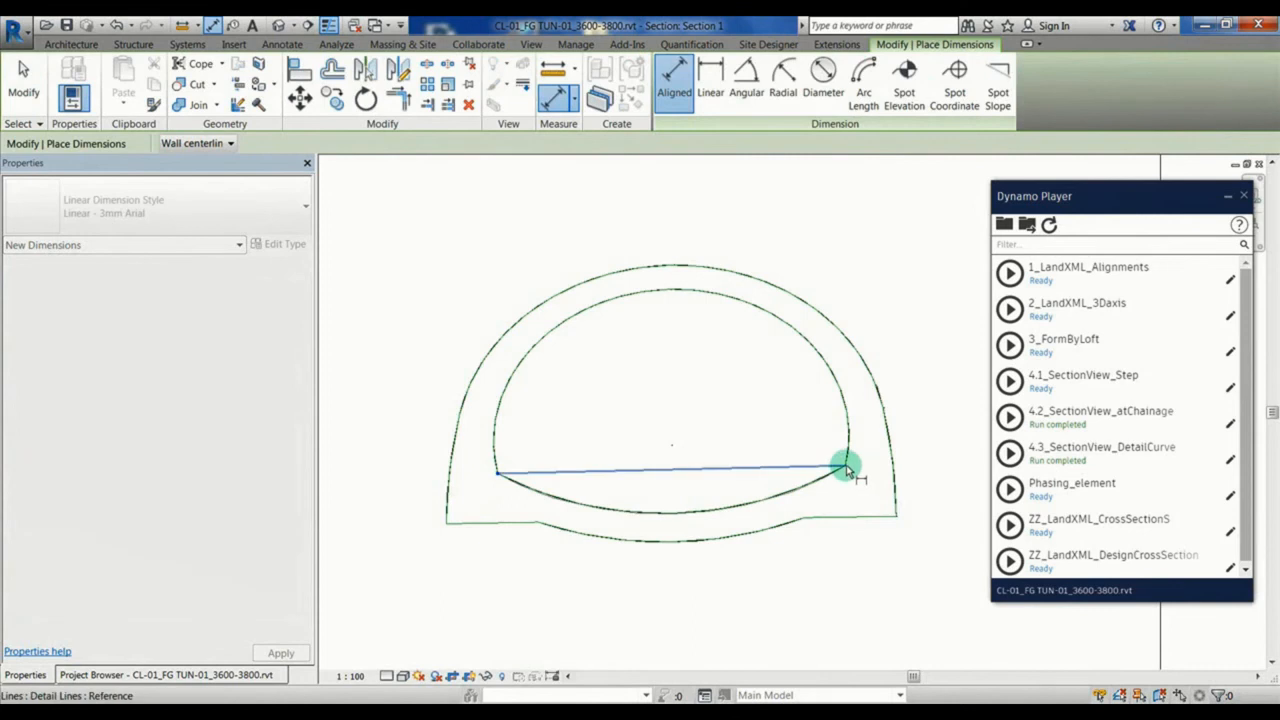
{"action": "left_click", "coordinate": [846, 467]}
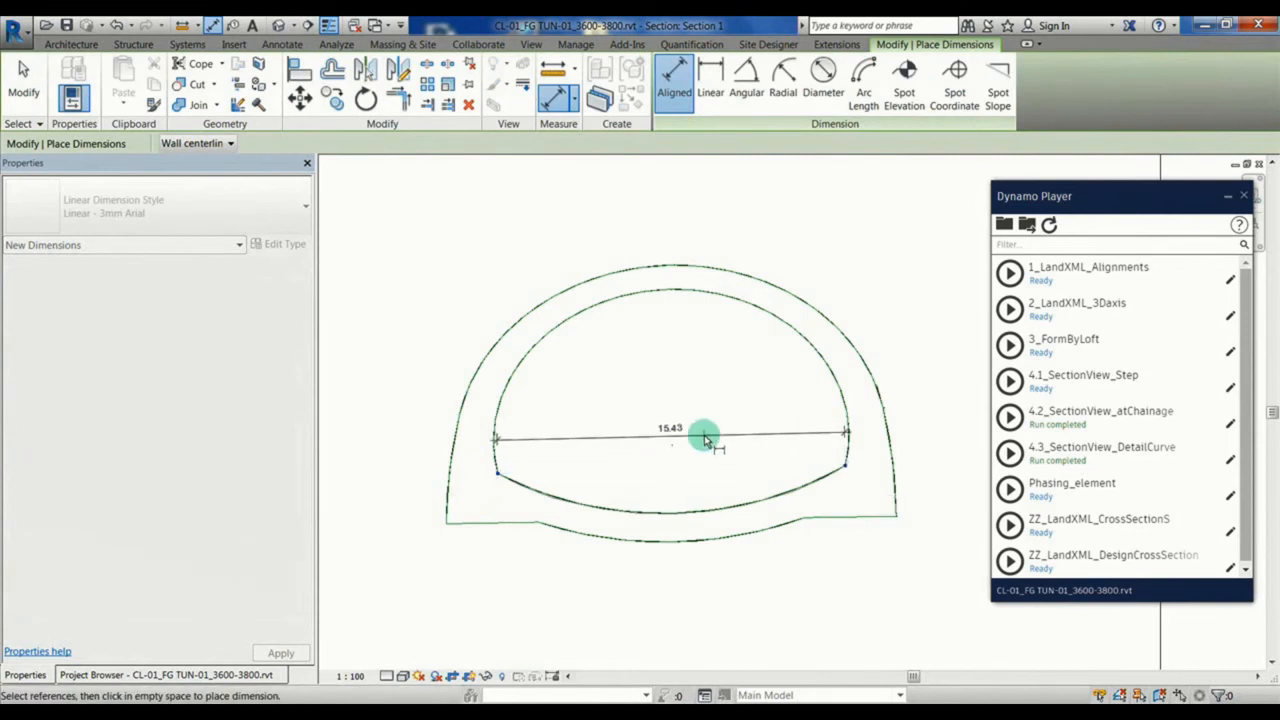
{"action": "key", "text": "Escape"}
{"action": "key", "text": "Escape"}
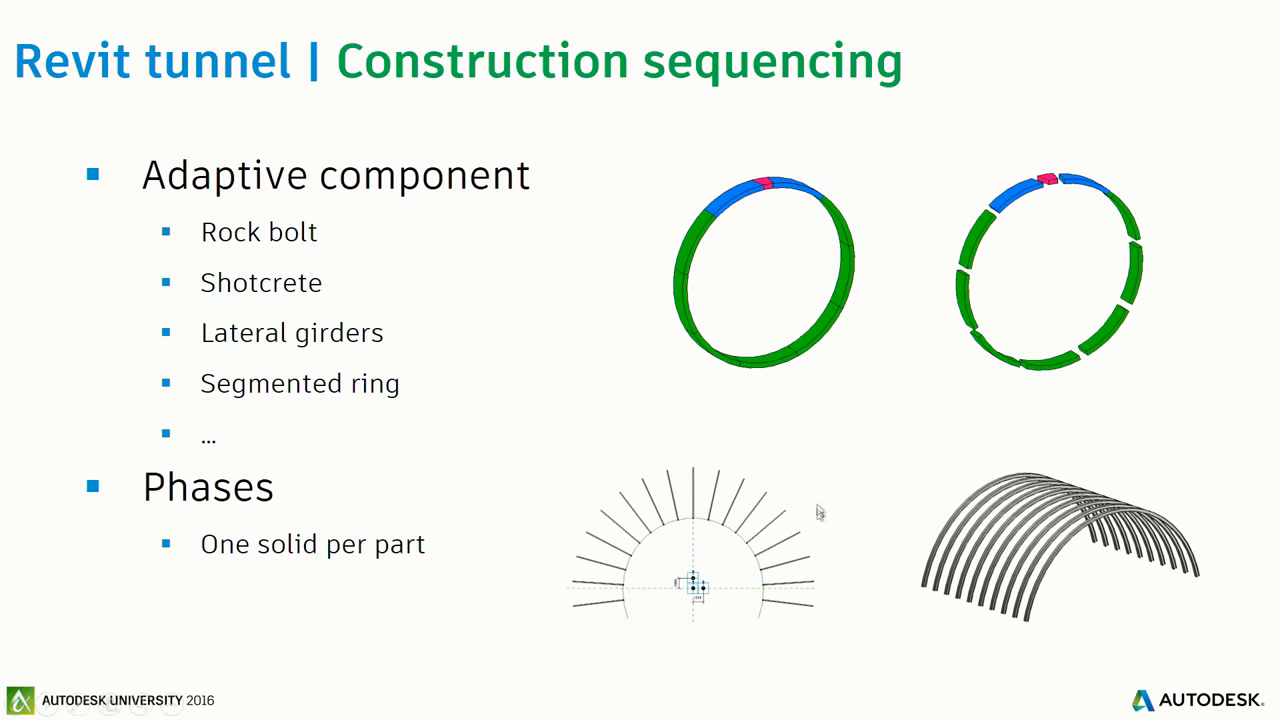
{"action": "left_click", "coordinate": [937, 461]}
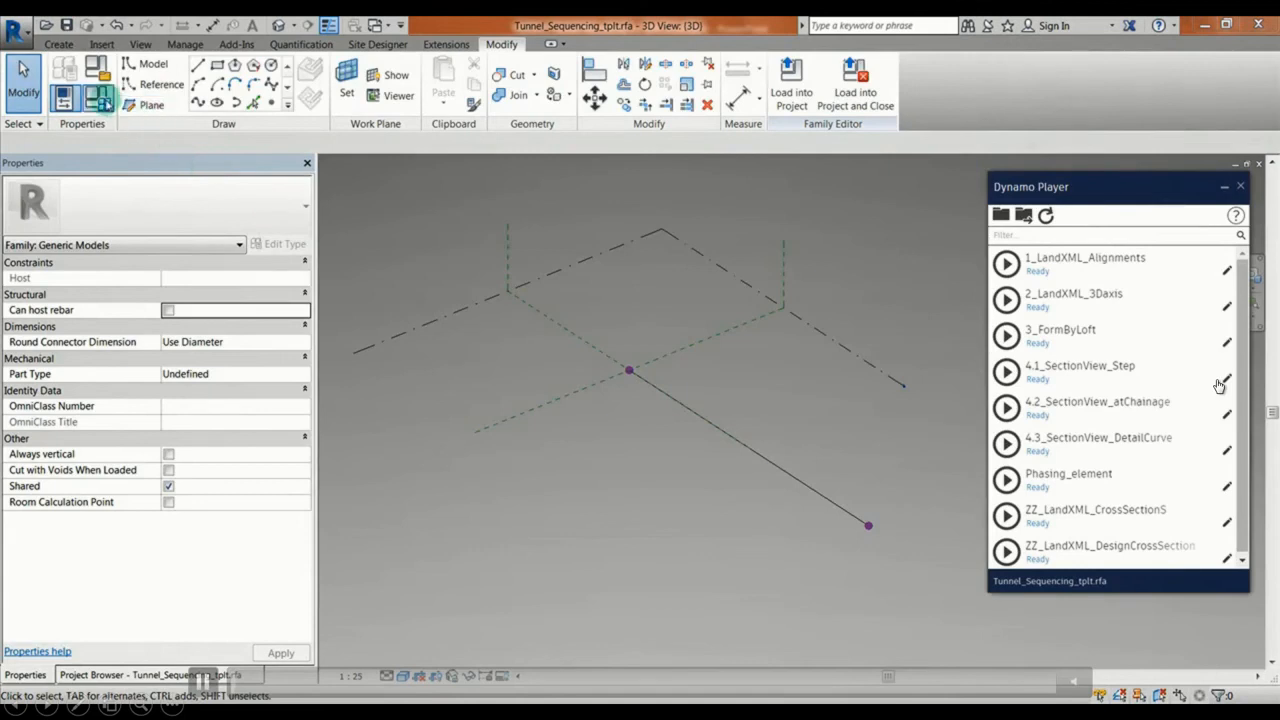
Step: In the Tunnel_Sequencing_tplt family, choose Bottom as the Phasing type's Section<Generic Models> value and run the 3_FormByLoft script
{"action": "left_click", "coordinate": [97, 97]}
{"action": "left_click", "coordinate": [435, 231]}
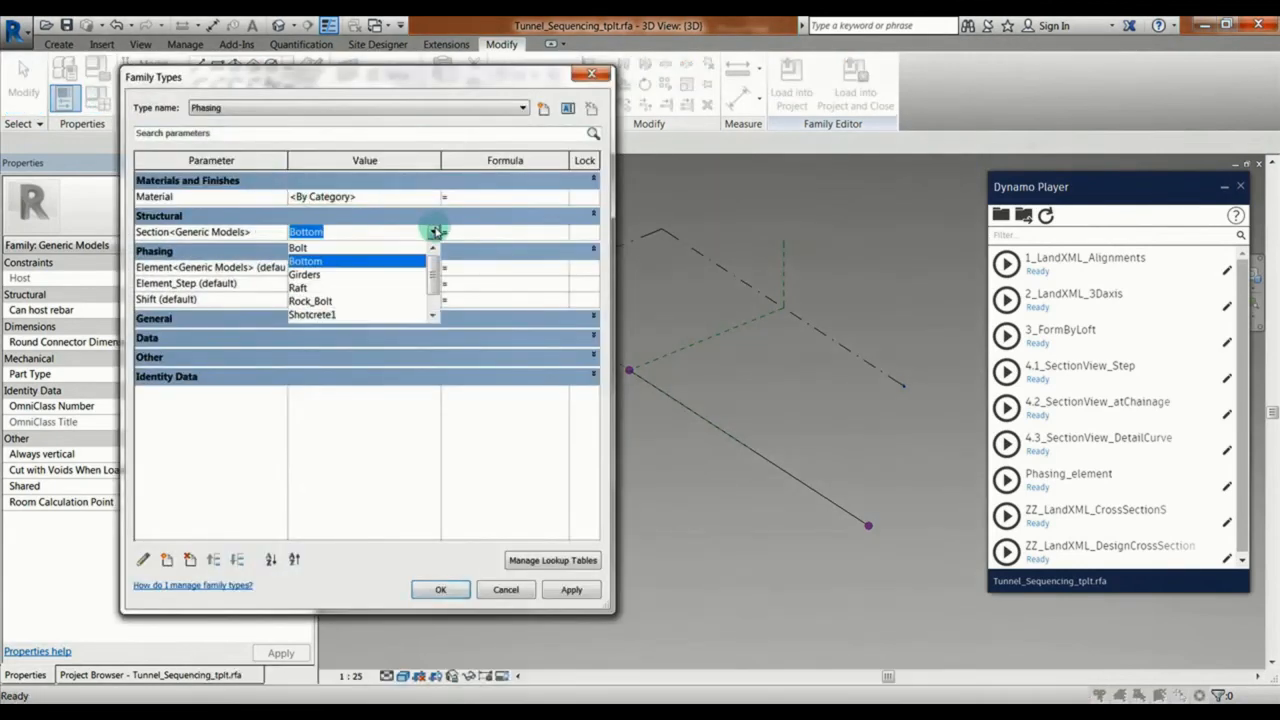
{"action": "left_click", "coordinate": [432, 305]}
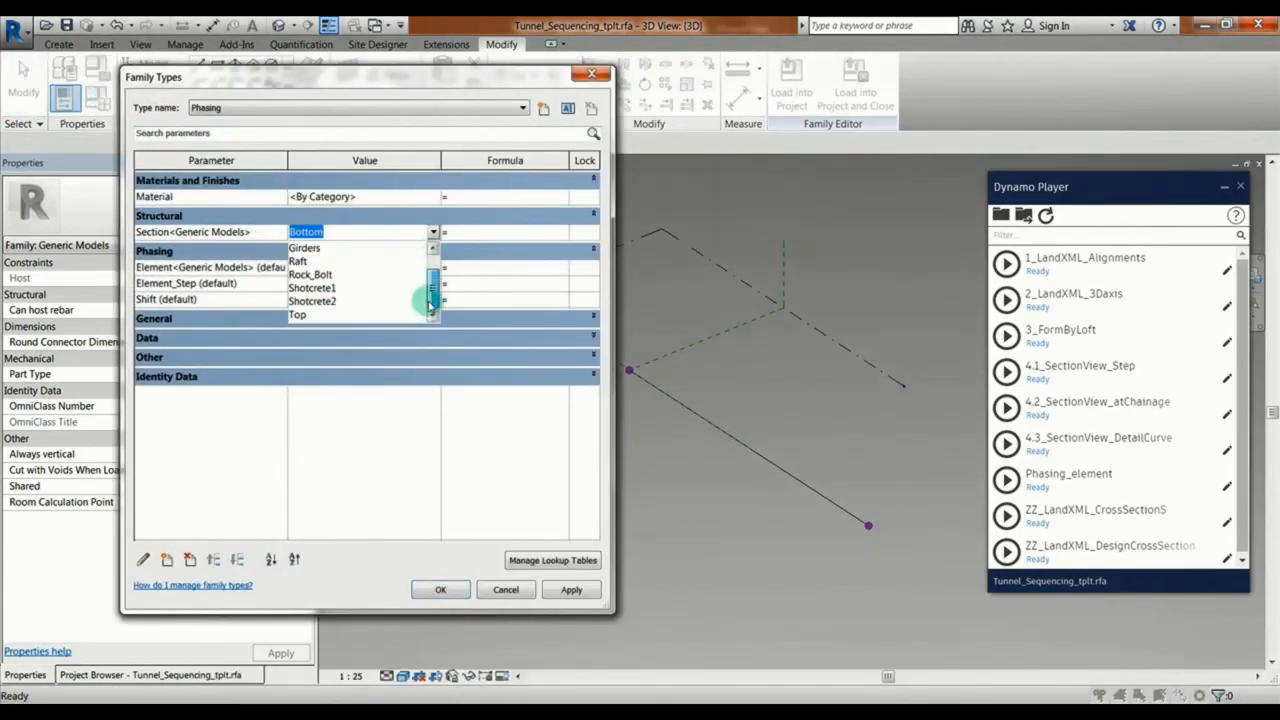
{"action": "left_click_drag", "start_coordinate": [432, 305], "coordinate": [433, 252]}
{"action": "left_click", "coordinate": [312, 256]}
{"action": "left_click", "coordinate": [448, 591]}
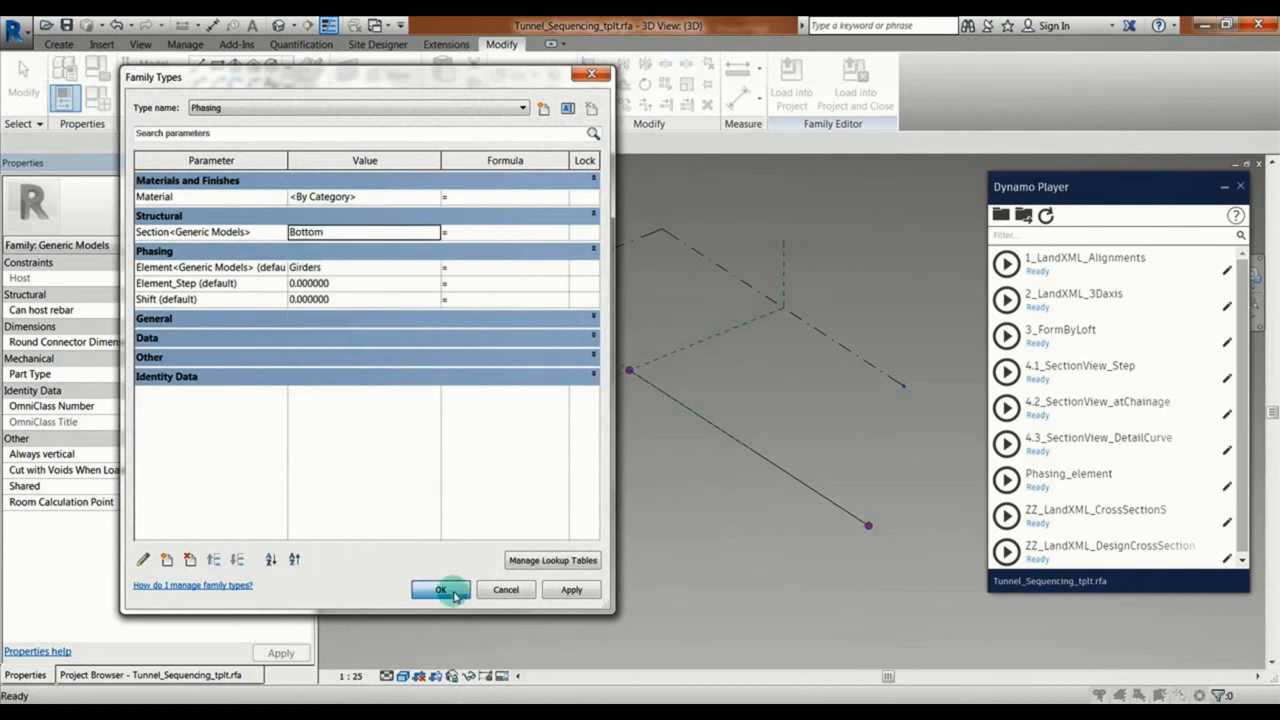
{"action": "left_click", "coordinate": [1006, 335]}
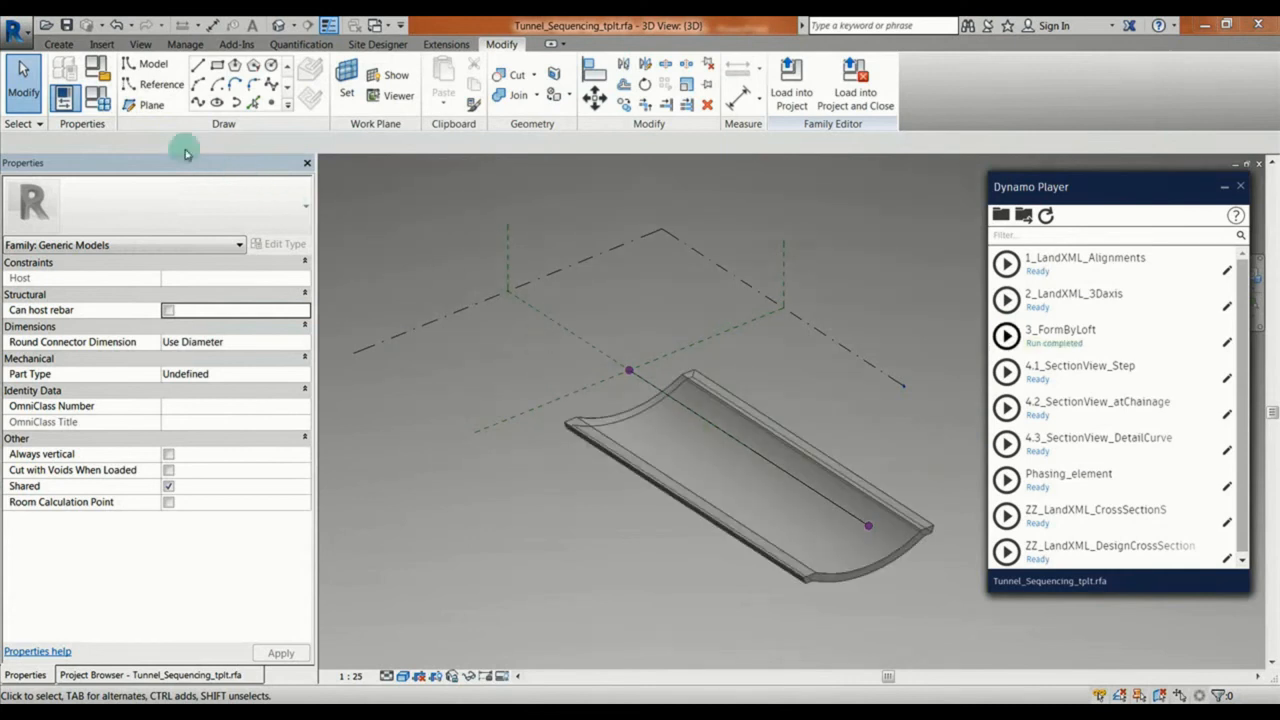
Step: Choose Raft as the Phasing type's Section<Generic Models> value and run the 3_FormByLoft script
{"action": "left_click", "coordinate": [99, 97]}
{"action": "left_click", "coordinate": [434, 232]}
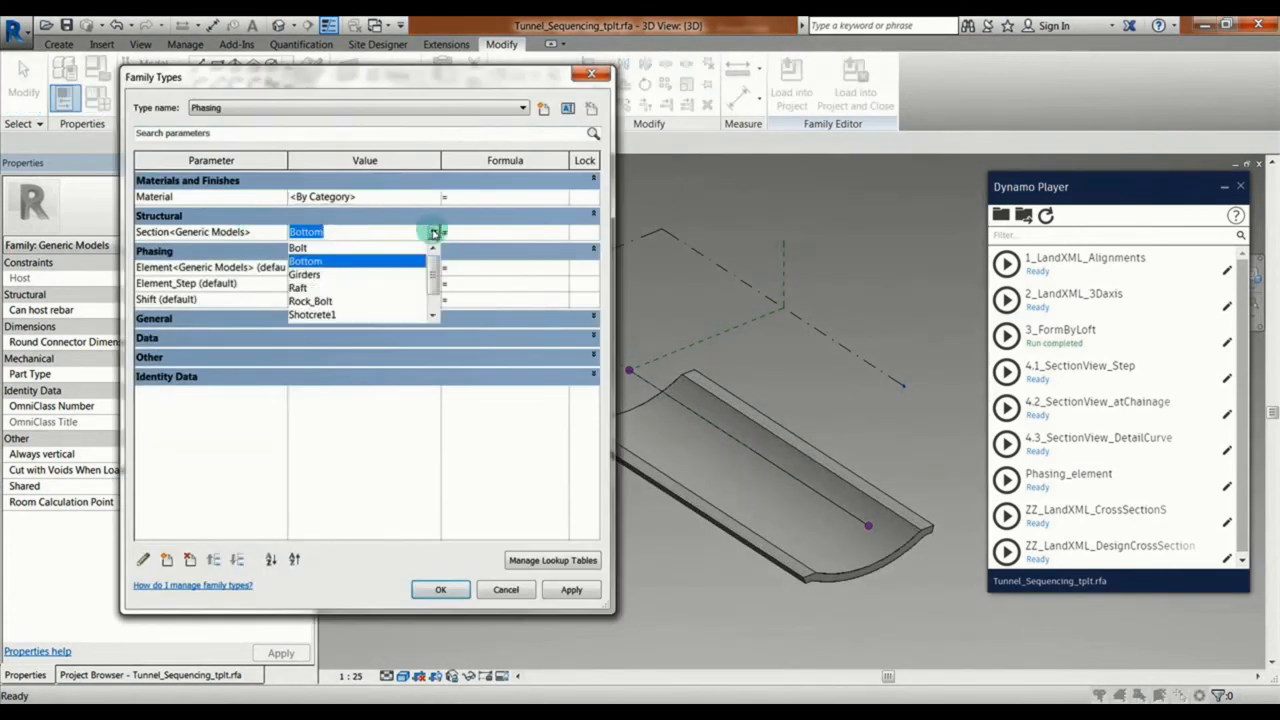
{"action": "left_click", "coordinate": [310, 288]}
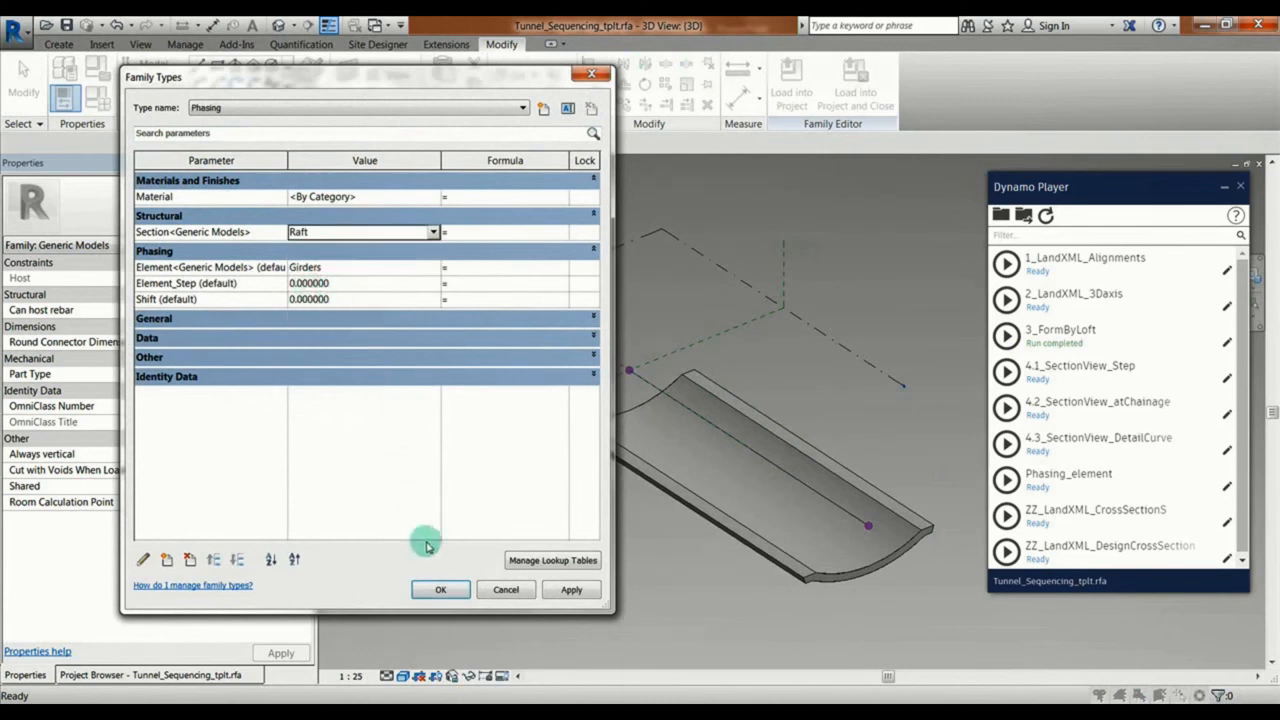
{"action": "left_click", "coordinate": [440, 589]}
{"action": "left_click", "coordinate": [1006, 335]}
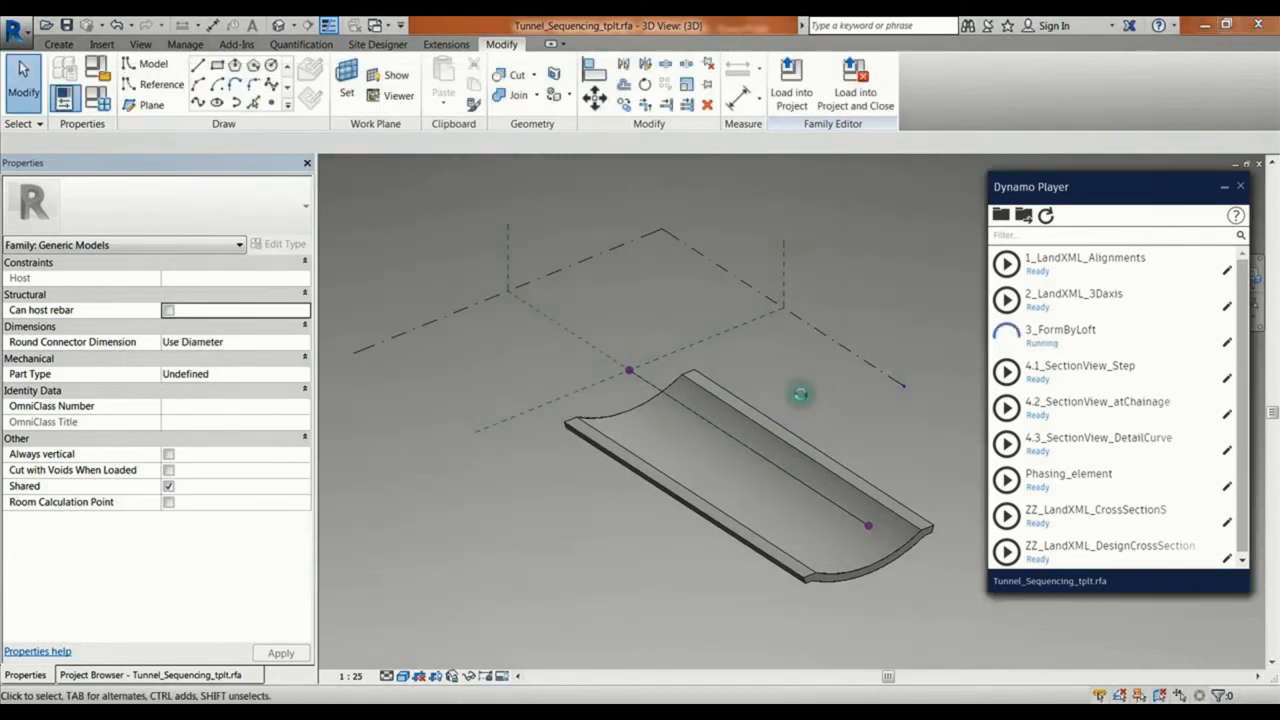
Step: Choose Shotcrete1 as the Phasing type's Section<Generic Models> value and run the 3_FormByLoft script
{"action": "left_click", "coordinate": [97, 97]}
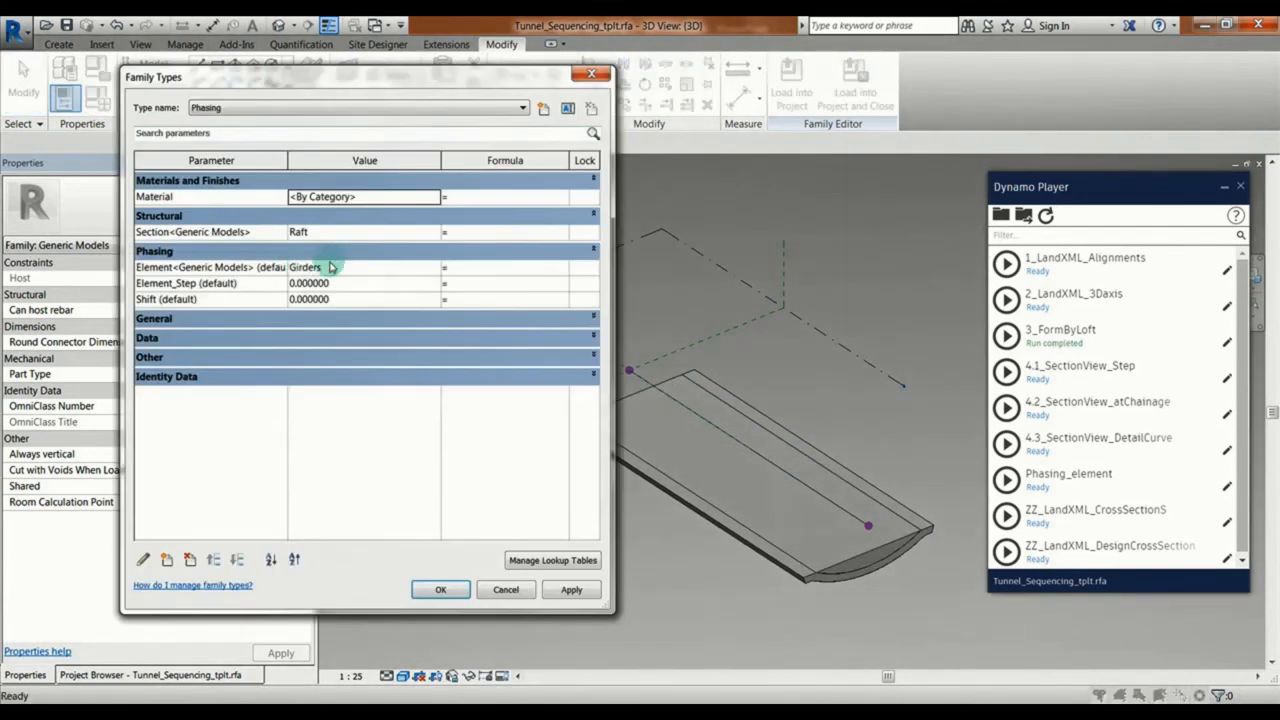
{"action": "left_click", "coordinate": [424, 232]}
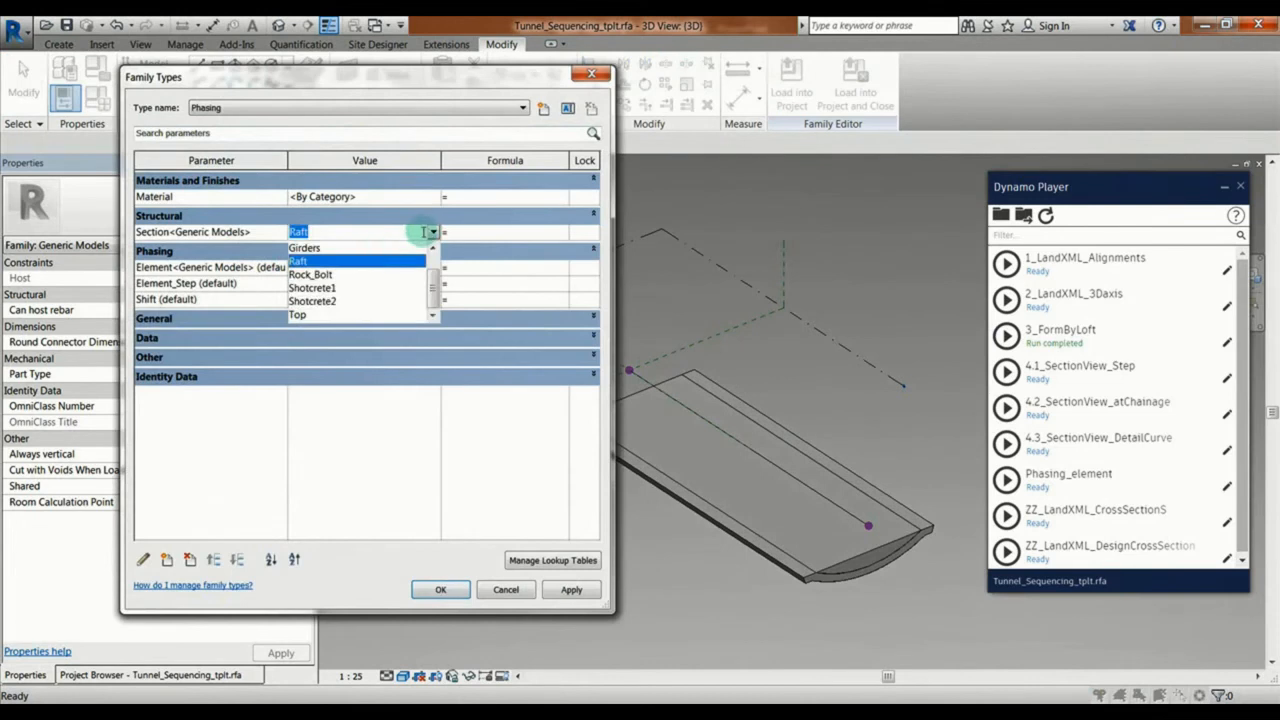
{"action": "left_click", "coordinate": [318, 287]}
{"action": "left_click", "coordinate": [440, 589]}
{"action": "left_click", "coordinate": [1004, 335]}
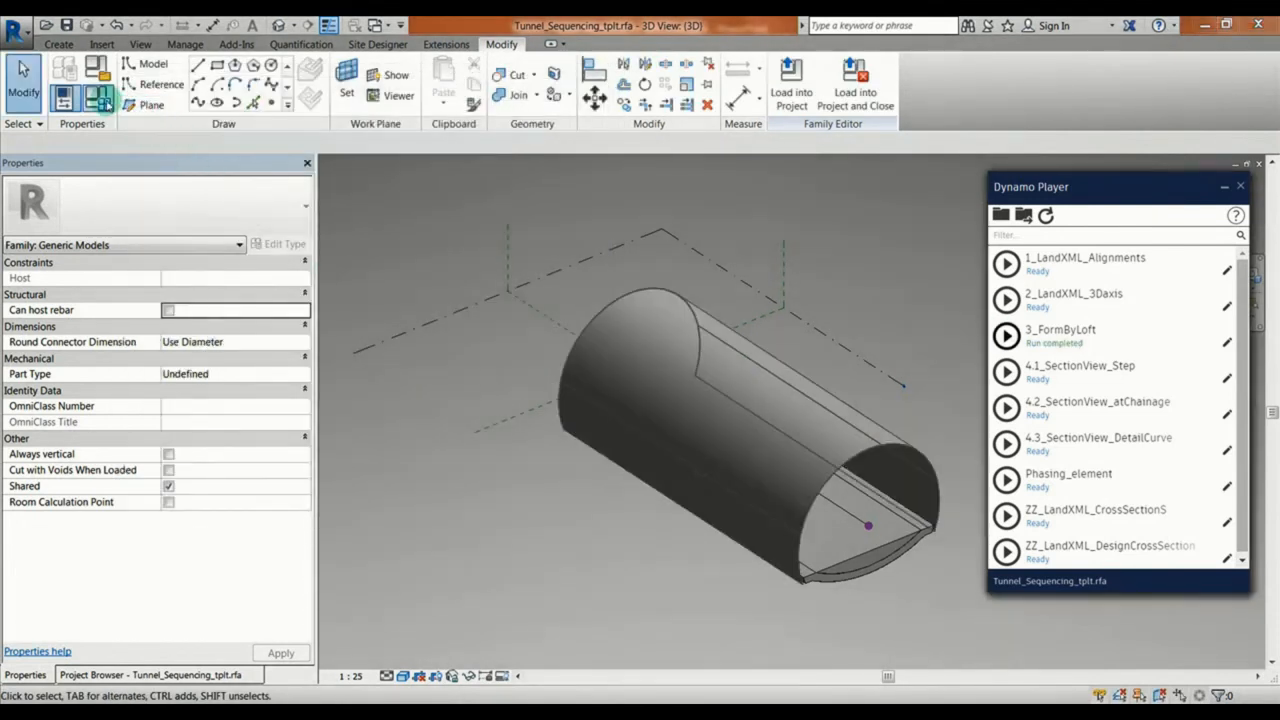
Step: Choose Shotcrete2 as the Phasing type's Section<Generic Models> value and run the 3_FormByLoft script
{"action": "left_click", "coordinate": [97, 97]}
{"action": "left_click", "coordinate": [433, 231]}
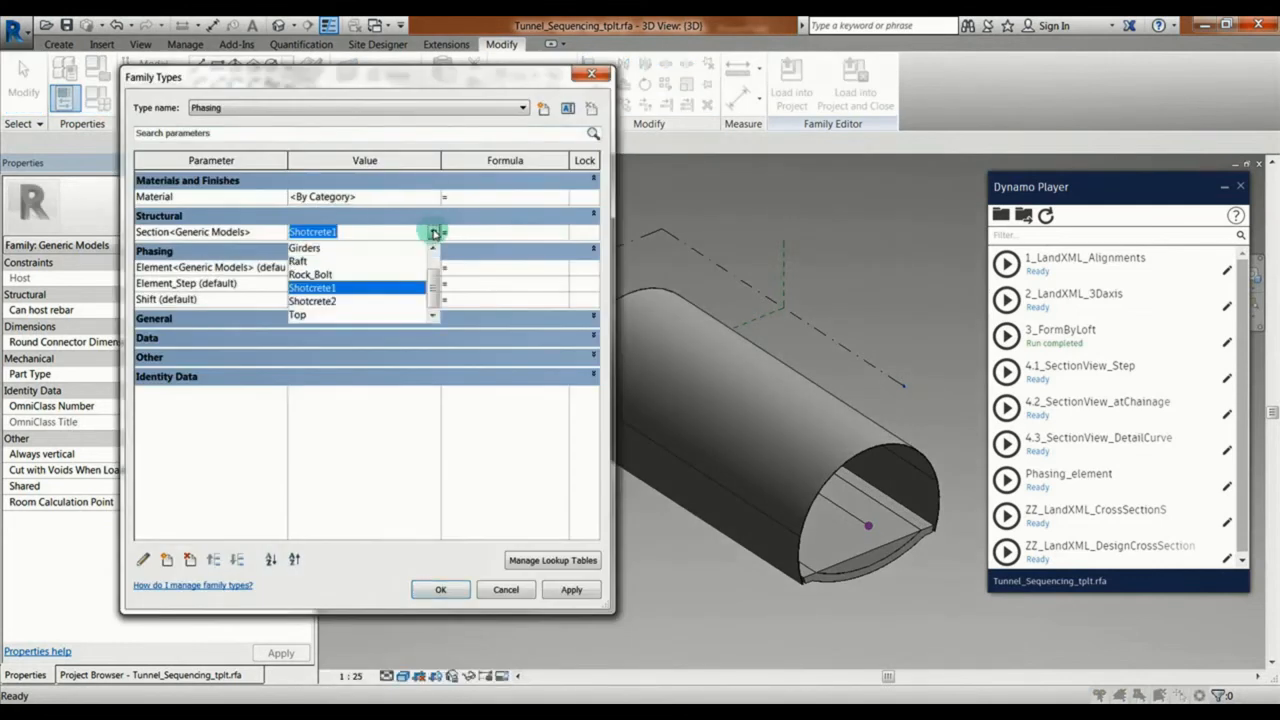
{"action": "left_click", "coordinate": [340, 286]}
{"action": "left_click", "coordinate": [440, 589]}
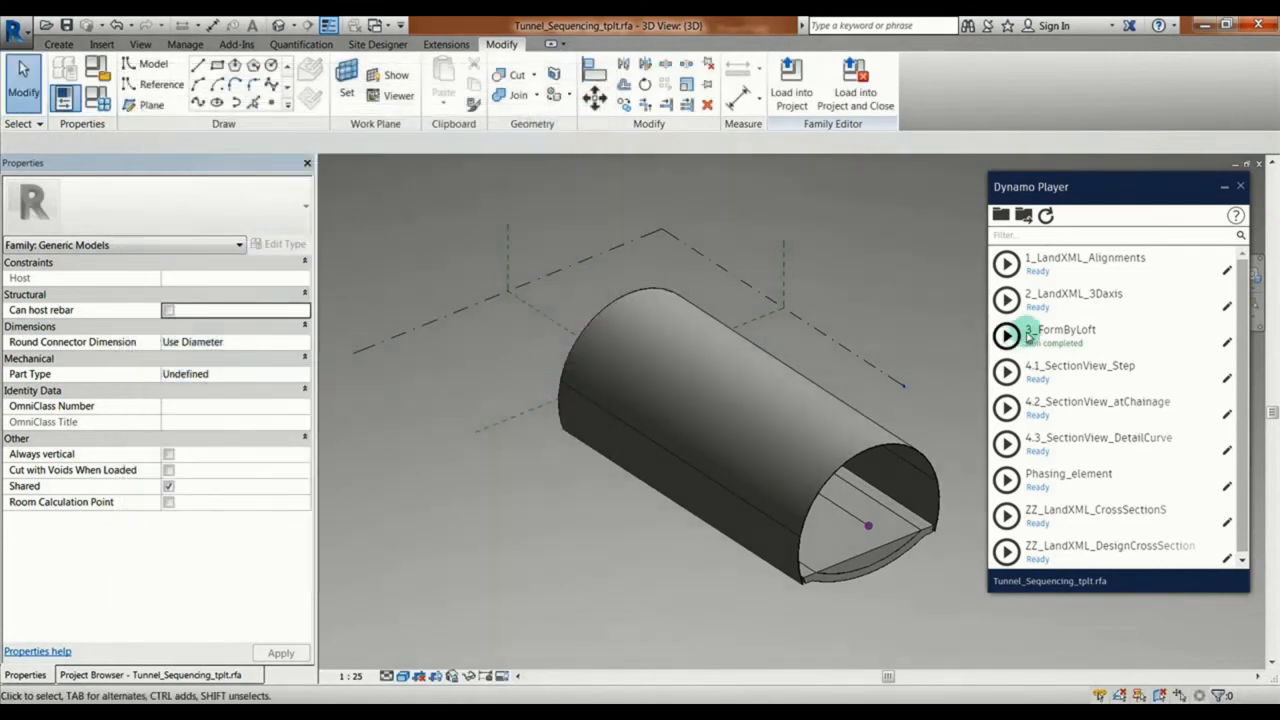
{"action": "left_click", "coordinate": [1006, 335]}
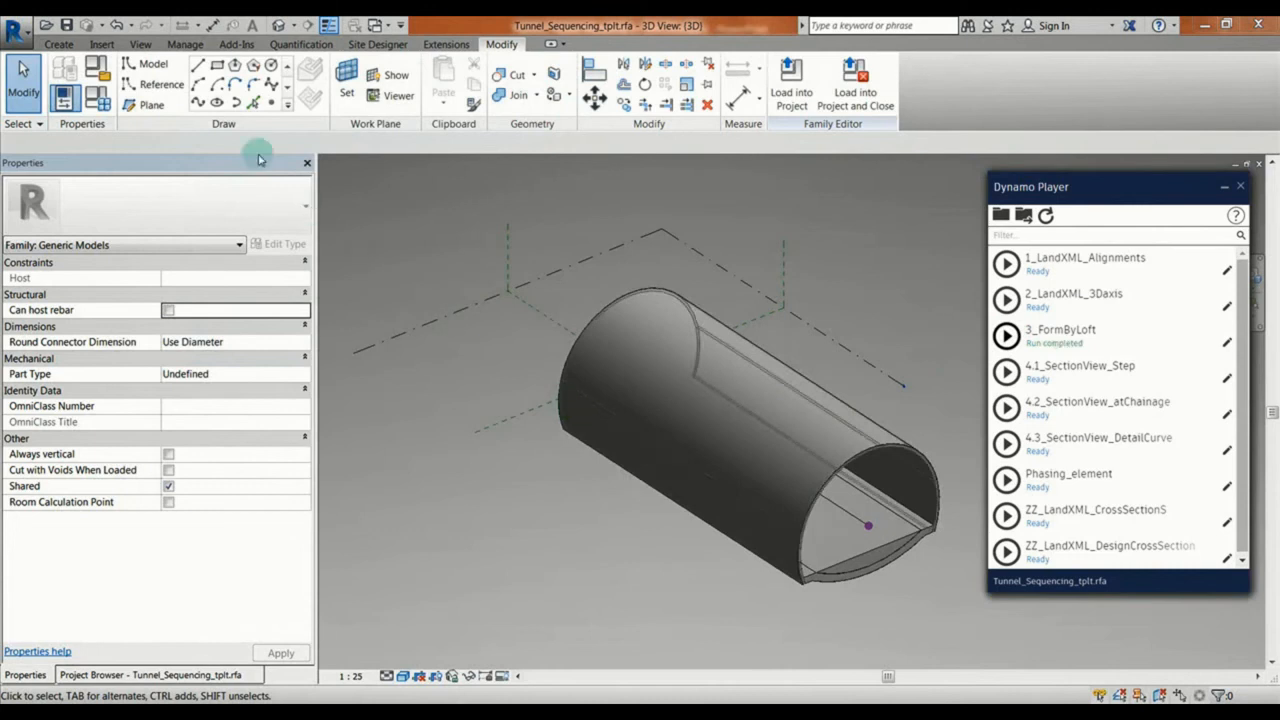
Step: Choose Top as the Phasing type's Section<Generic Models> value and run the 3_FormByLoft script
{"action": "left_click", "coordinate": [97, 97]}
{"action": "left_click", "coordinate": [433, 231]}
{"action": "left_click", "coordinate": [433, 231]}
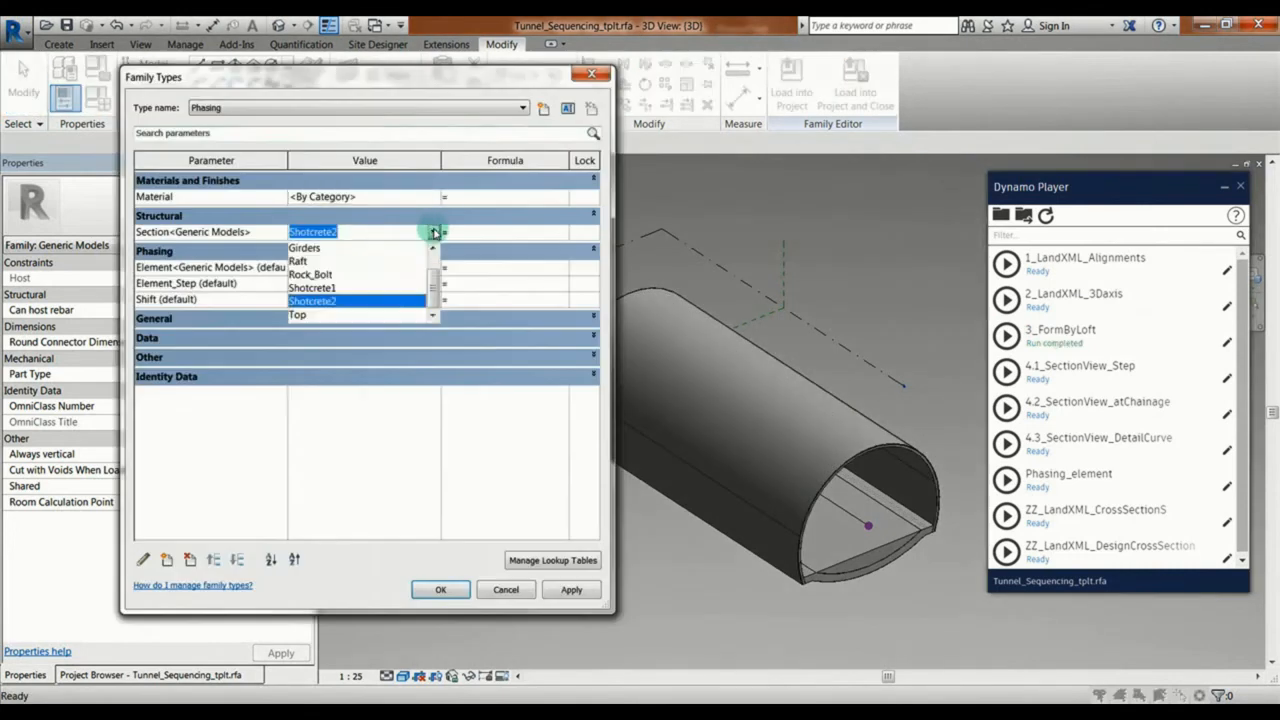
{"action": "left_click", "coordinate": [300, 315]}
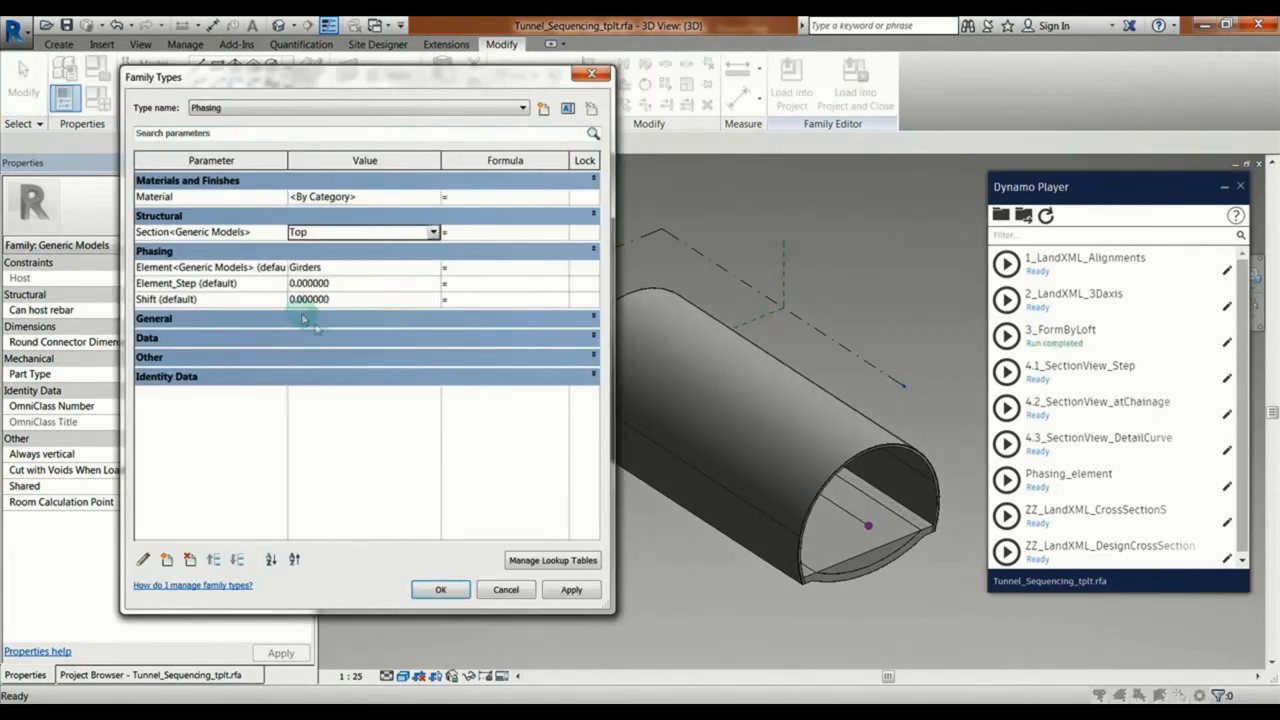
{"action": "left_click", "coordinate": [443, 590]}
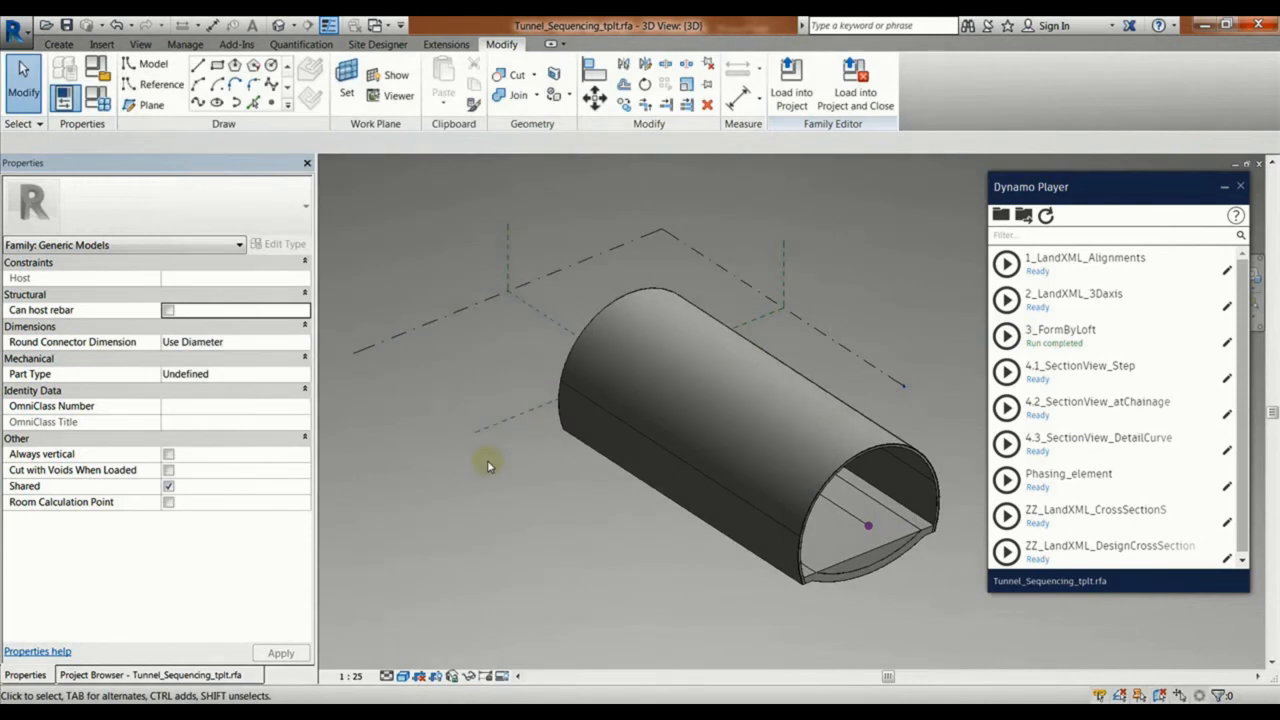
{"action": "left_click", "coordinate": [1006, 333]}
Step: Associate the innermost top lining solid's Material property with the family's Material parameter
{"action": "left_click", "coordinate": [667, 411]}
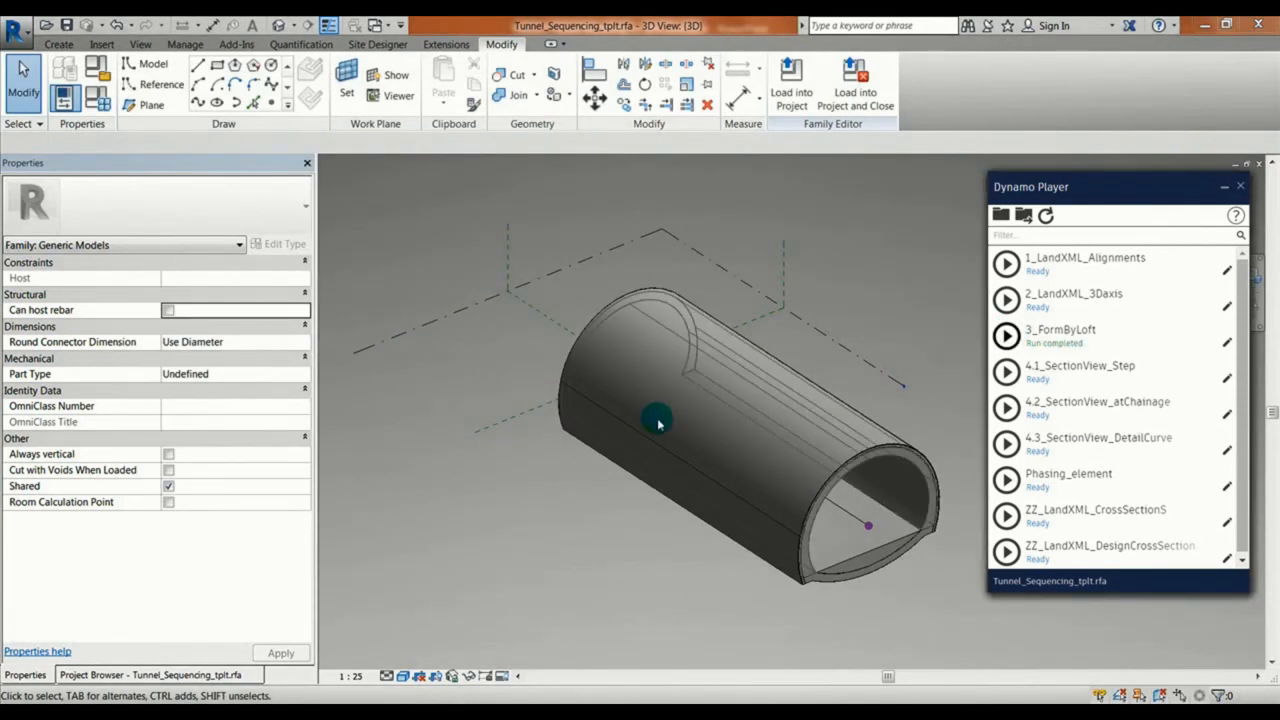
{"action": "middle_click_drag", "start_coordinate": [600, 470], "coordinate": [511, 484], "text": "shift"}
{"action": "scroll", "coordinate": [511, 484], "scroll_direction": "up", "scroll_amount": 3}
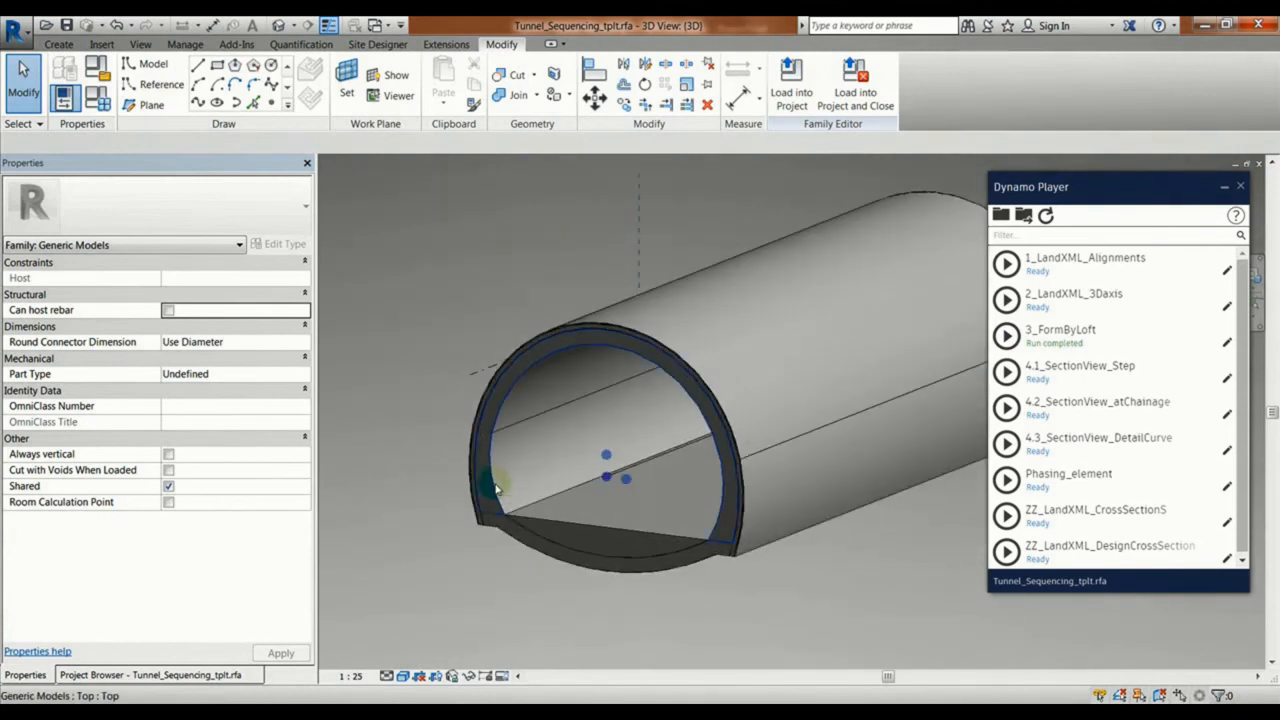
{"action": "left_click", "coordinate": [495, 488]}
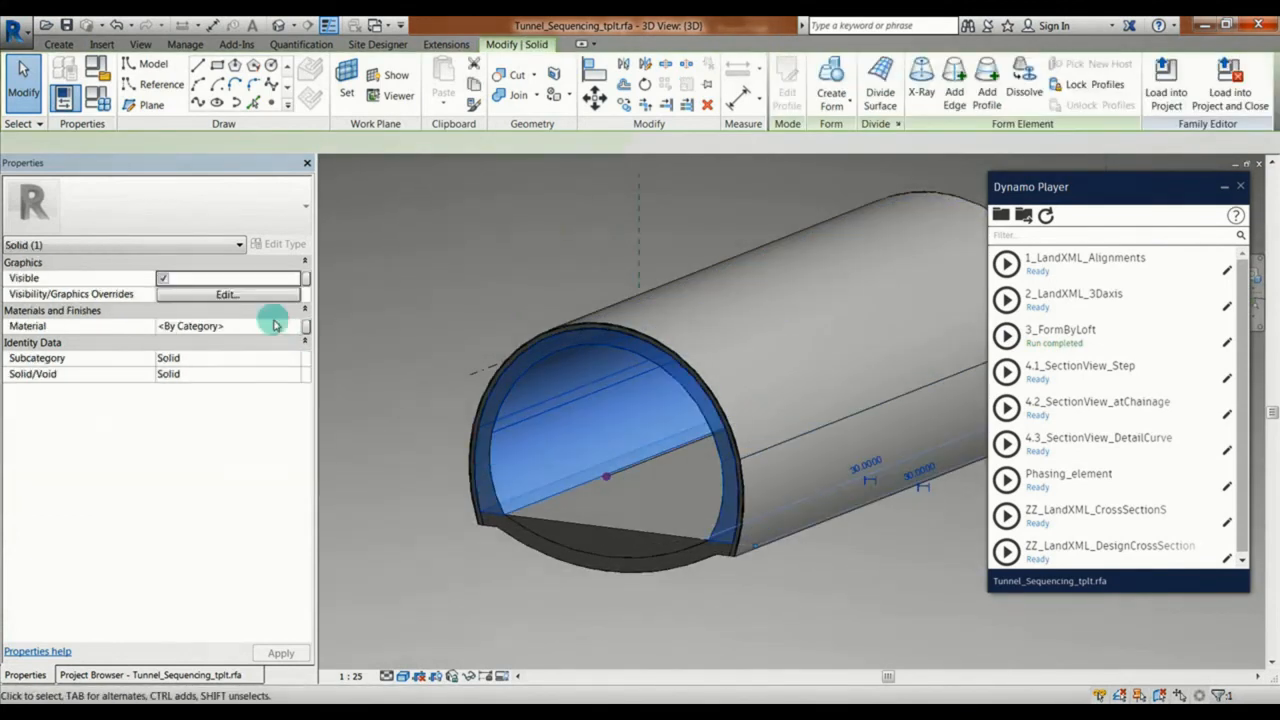
{"action": "left_click", "coordinate": [306, 326]}
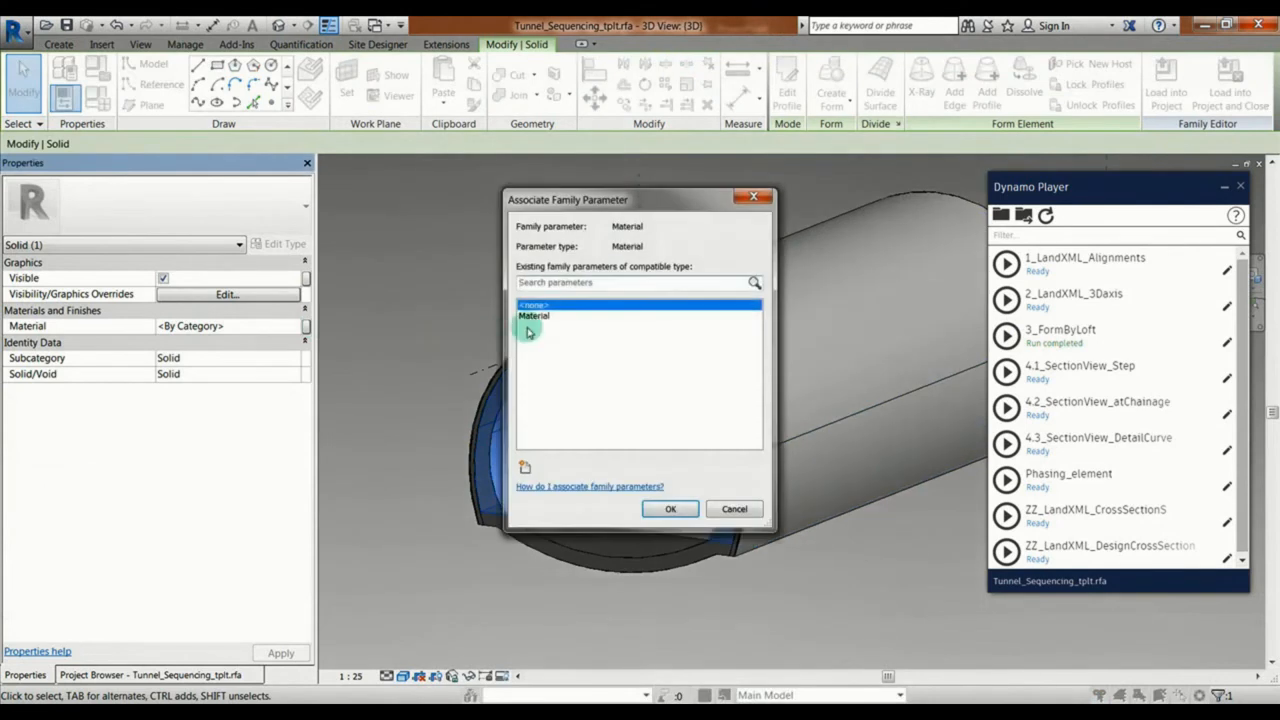
{"action": "left_click", "coordinate": [533, 316]}
{"action": "left_click", "coordinate": [668, 510]}
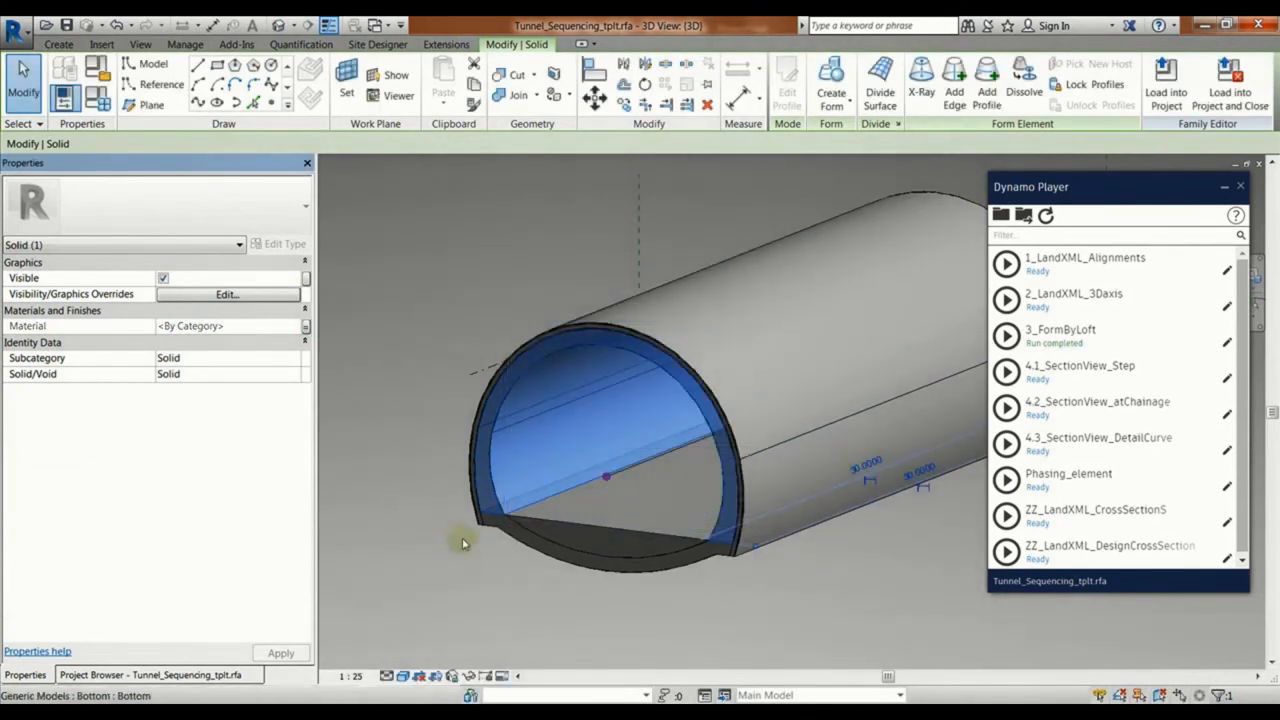
{"action": "left_click", "coordinate": [410, 504]}
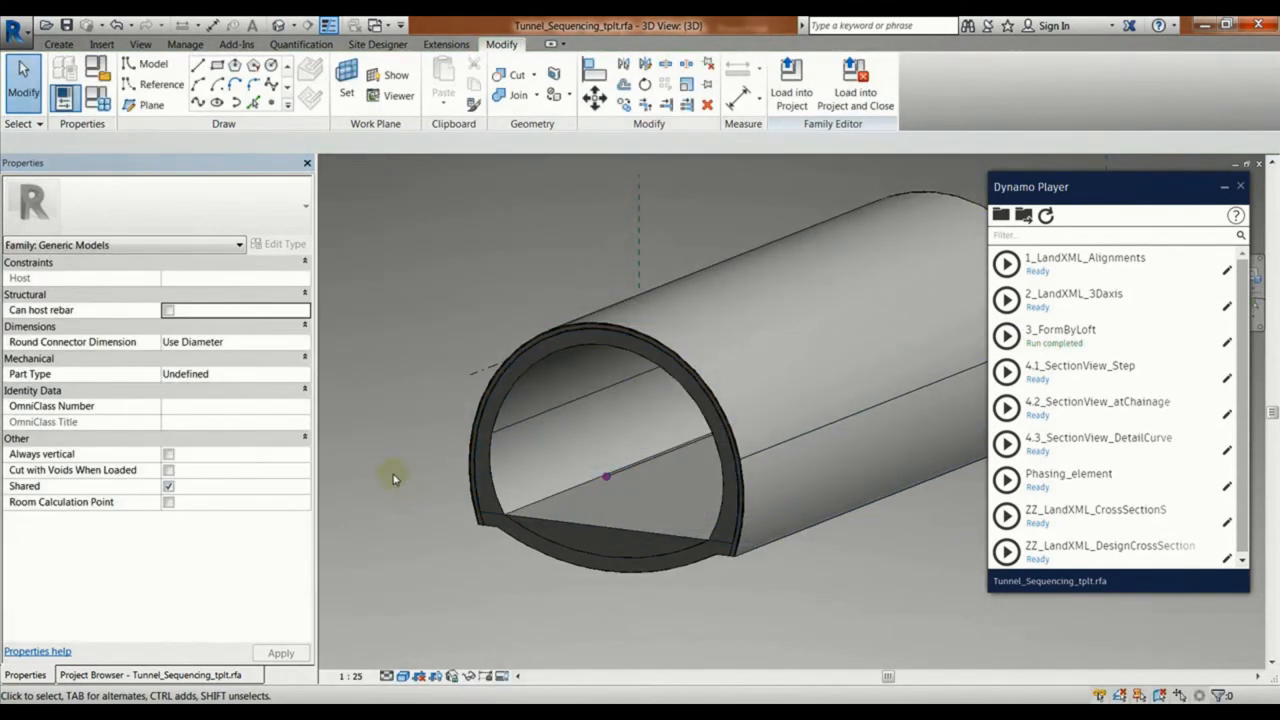
Step: Load the Tunnel_Sequencing_tplt family into the Phasing_tplt project and place one instance at the project base point in the Site plan
{"action": "left_click", "coordinate": [791, 85]}
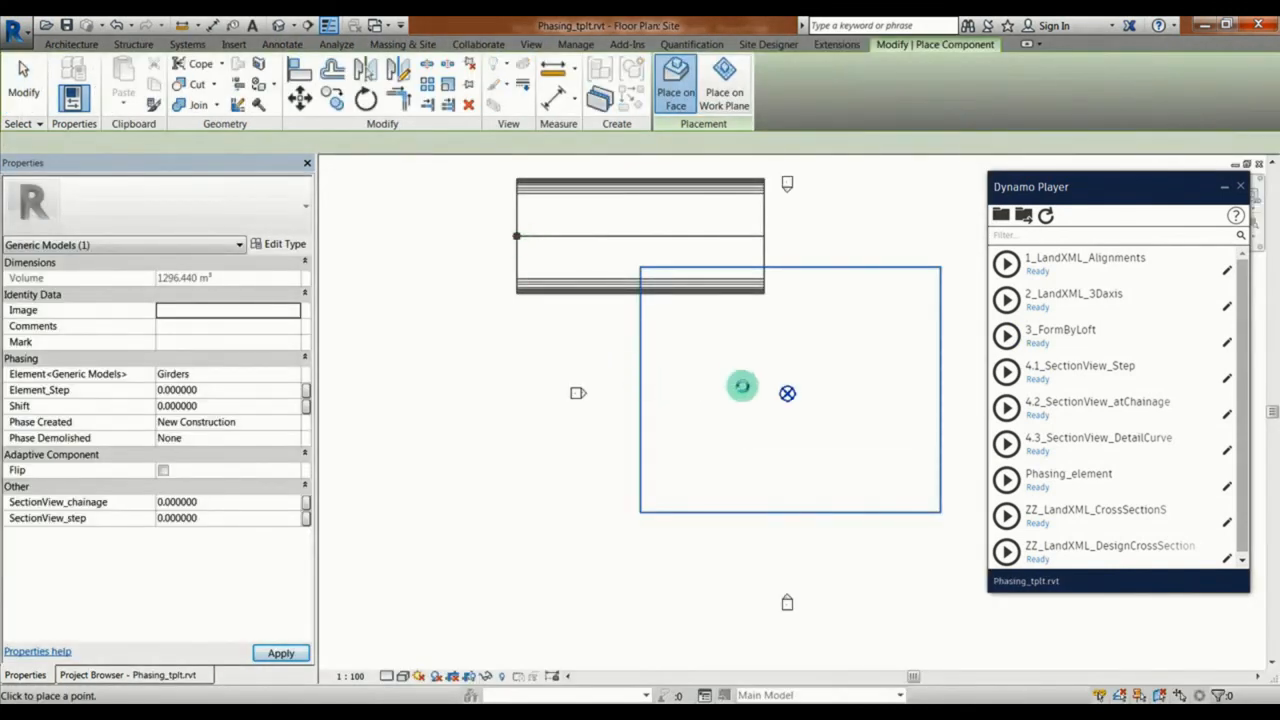
{"action": "left_click", "coordinate": [787, 393]}
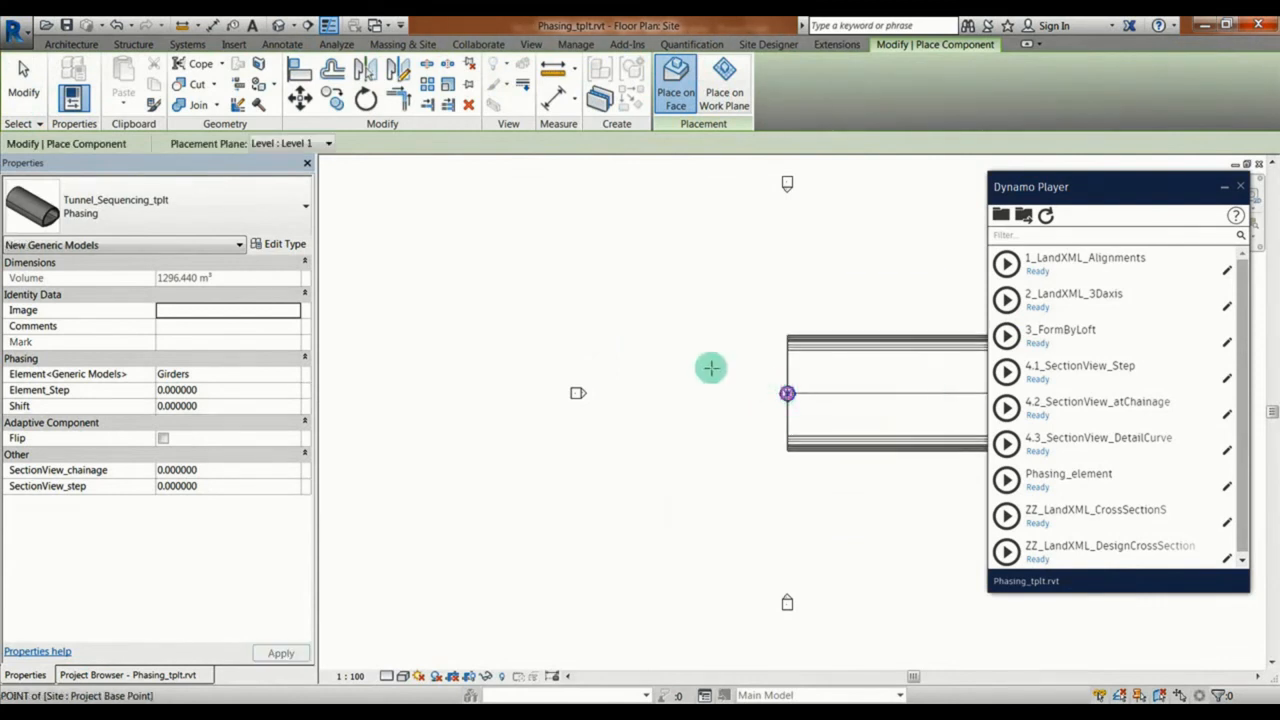
{"action": "key", "text": "Escape"}
{"action": "key", "text": "Escape"}
{"action": "middle_click_drag", "start_coordinate": [706, 309], "coordinate": [520, 302]}
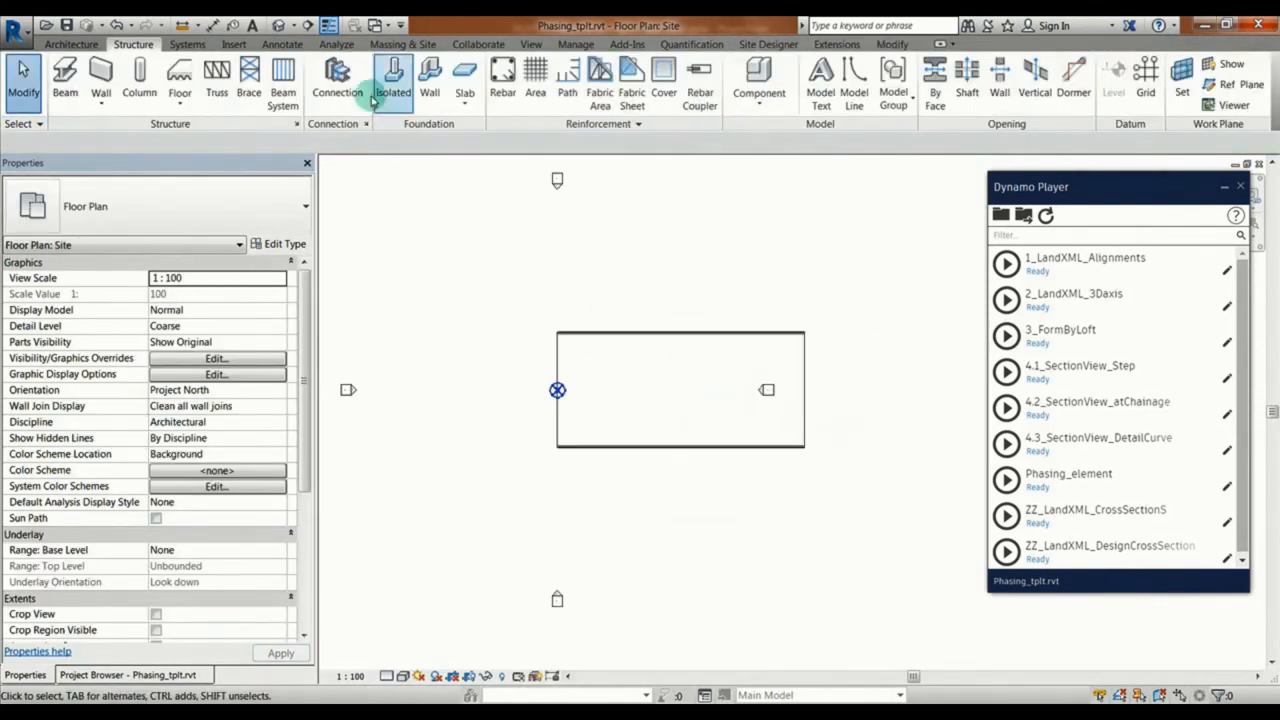
Step: Open the project's default 3D view and orbit it to look into the open end of the tunnel
{"action": "left_click", "coordinate": [531, 45]}
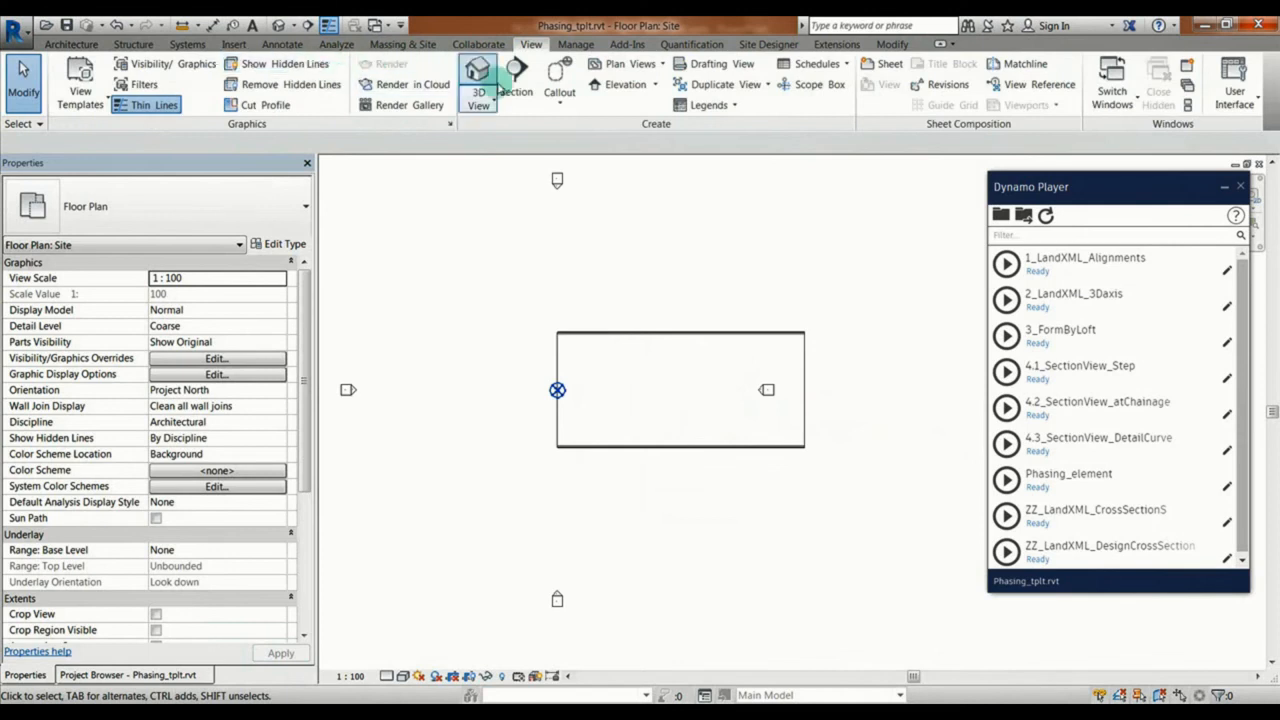
{"action": "left_click", "coordinate": [478, 75]}
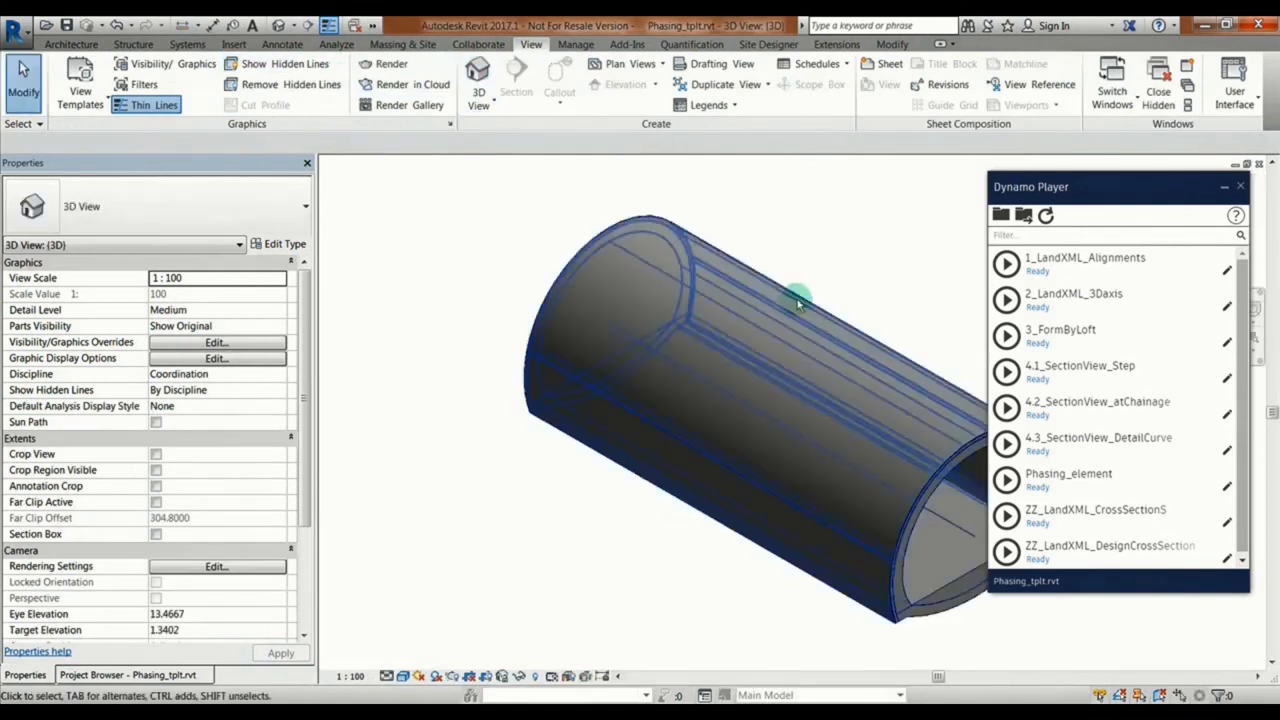
{"action": "middle_click_drag", "start_coordinate": [790, 288], "coordinate": [563, 262], "text": "shift"}
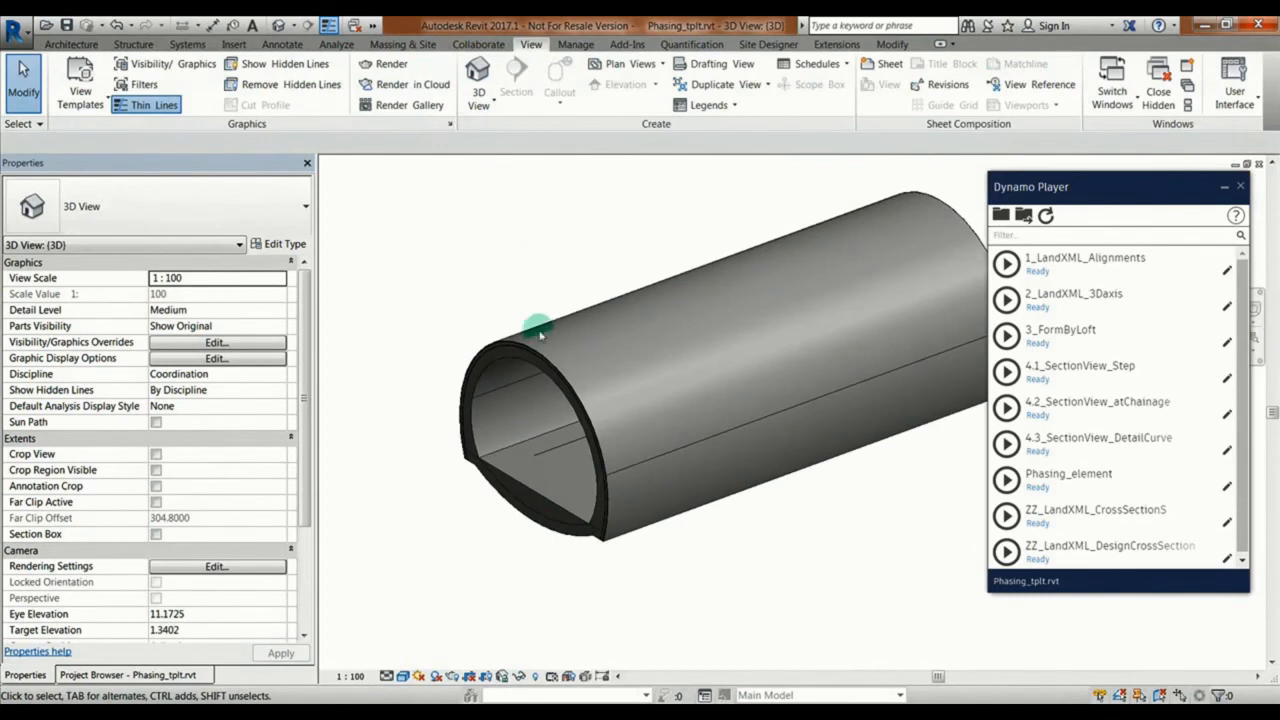
Step: Set the tunnel instance's Shift to 0.5 and Element_Step to 1, keep it selected and run the Phasing_element script
{"action": "left_click", "coordinate": [597, 297]}
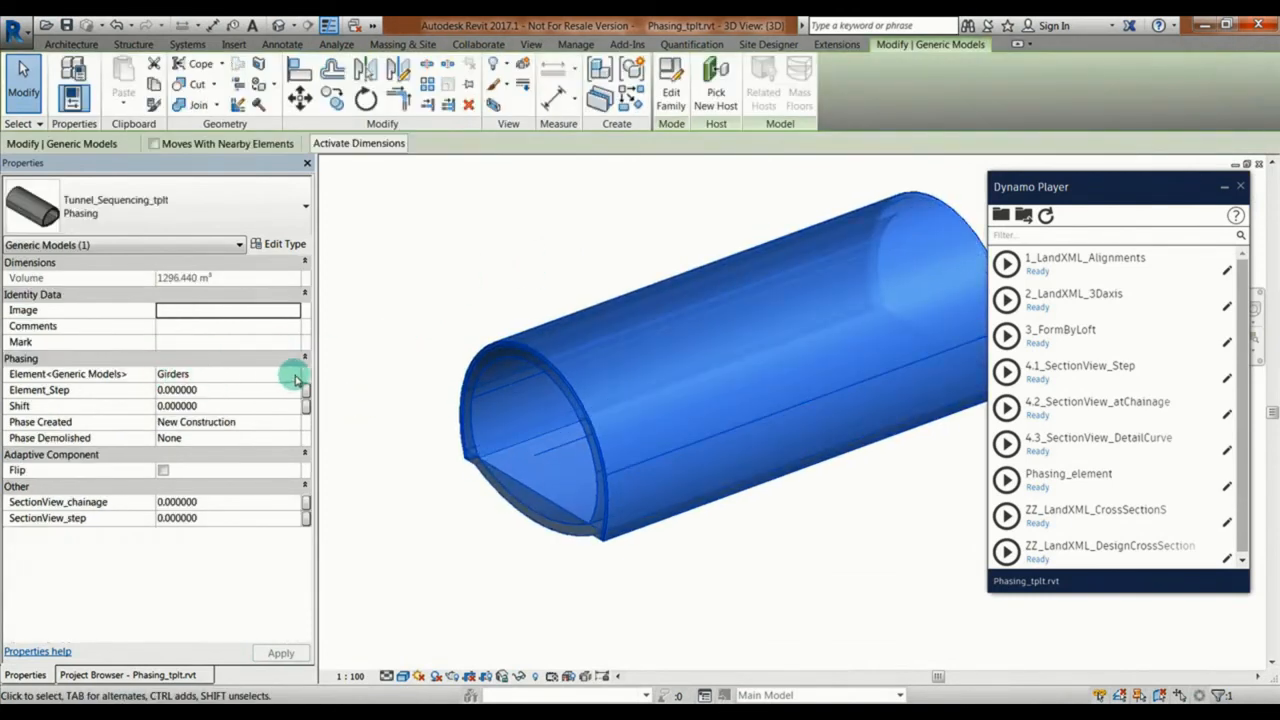
{"action": "left_click", "coordinate": [271, 406]}
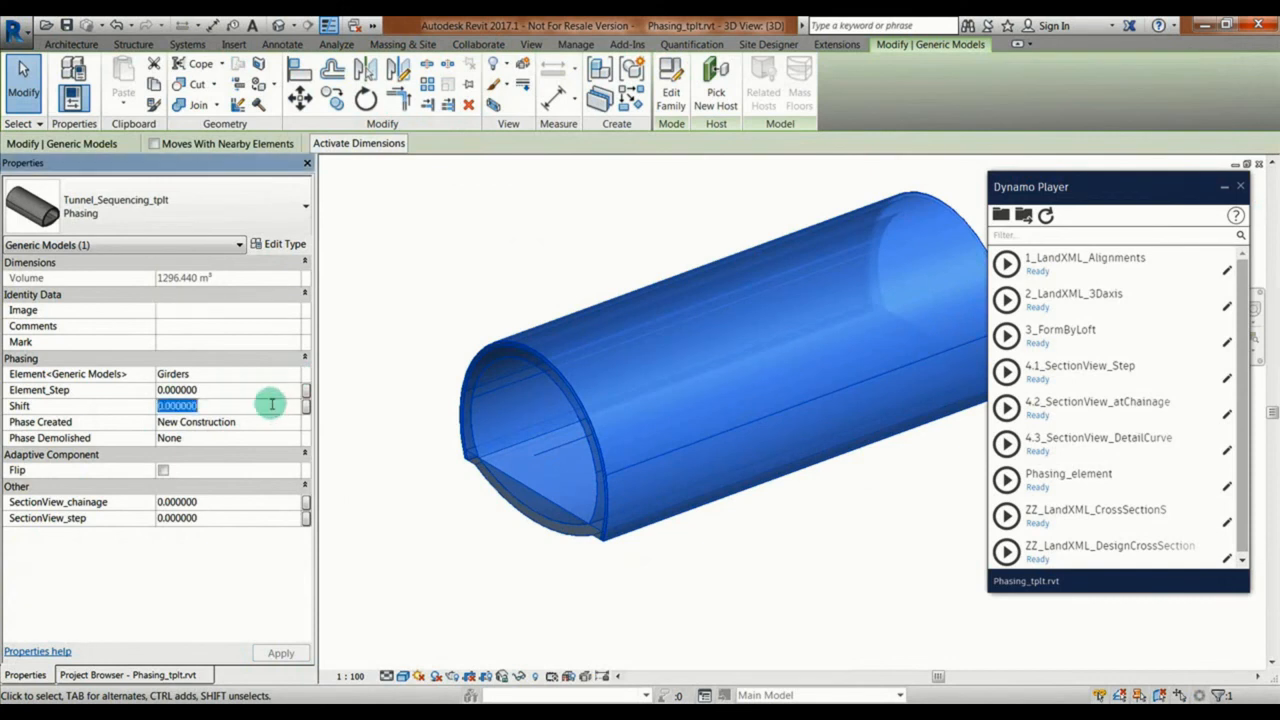
{"action": "type", "text": "0.5"}
{"action": "left_click", "coordinate": [227, 390]}
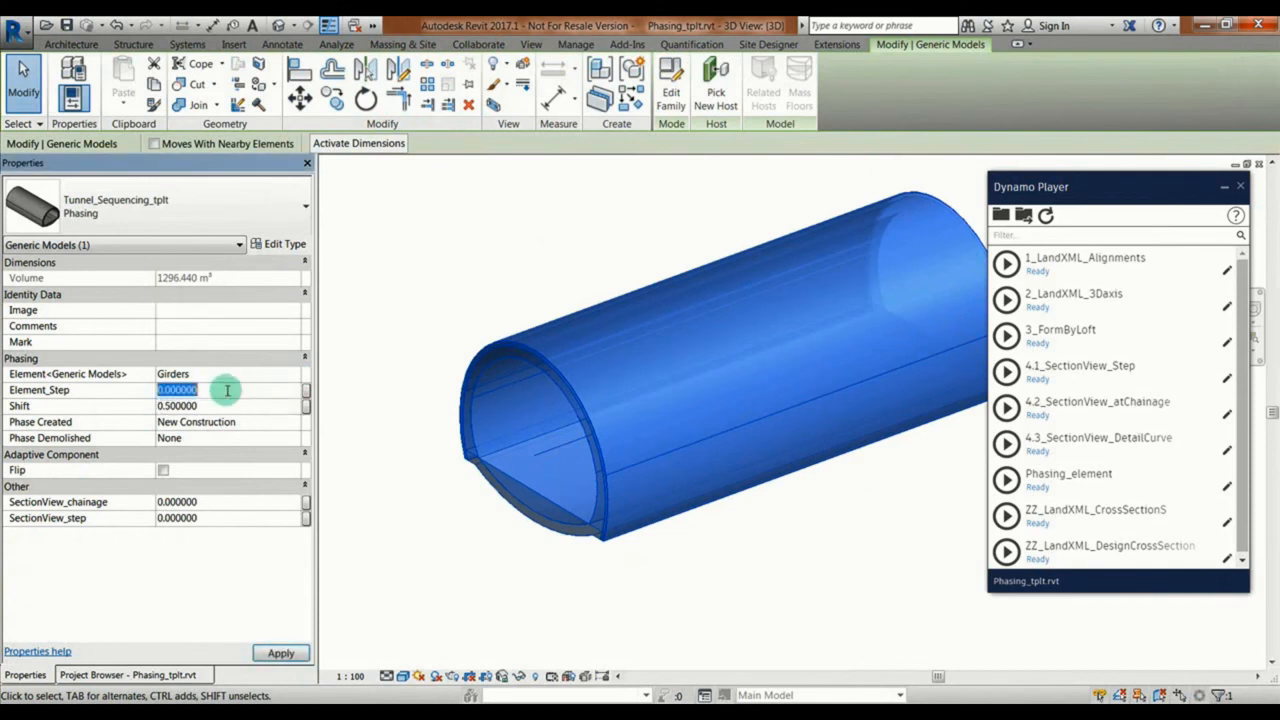
{"action": "type", "text": "1"}
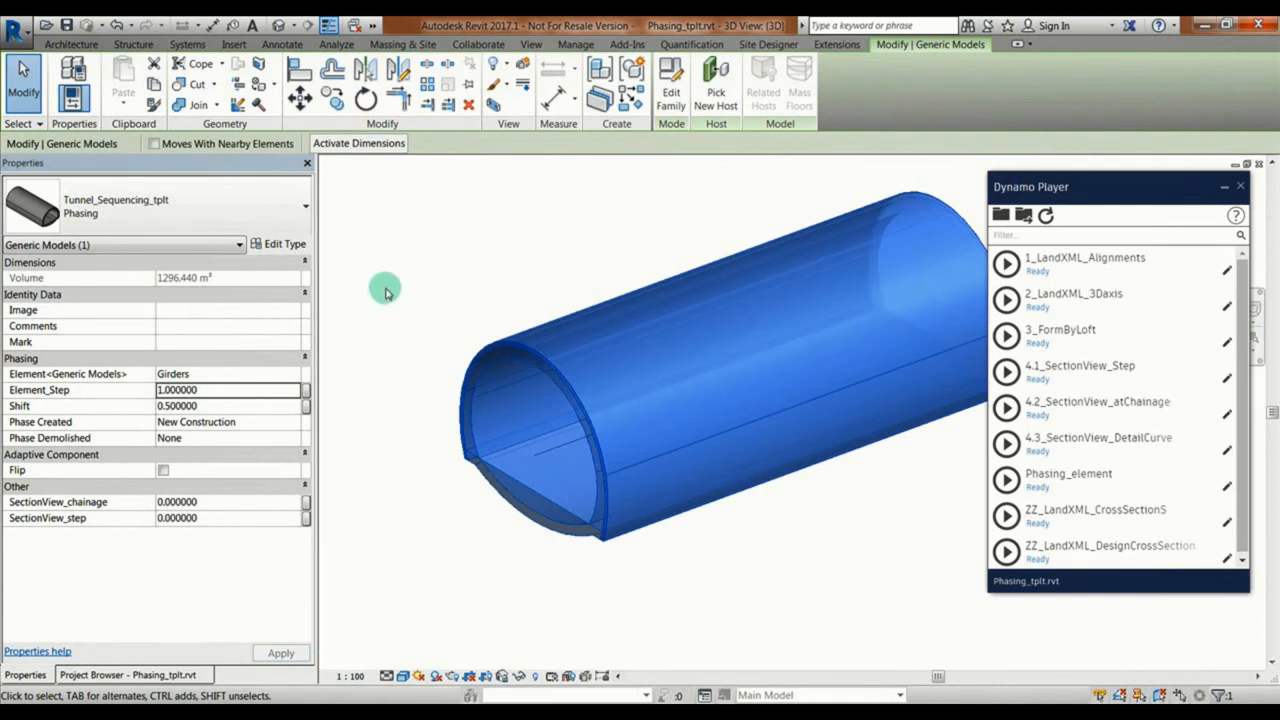
{"action": "left_click", "coordinate": [1006, 481]}
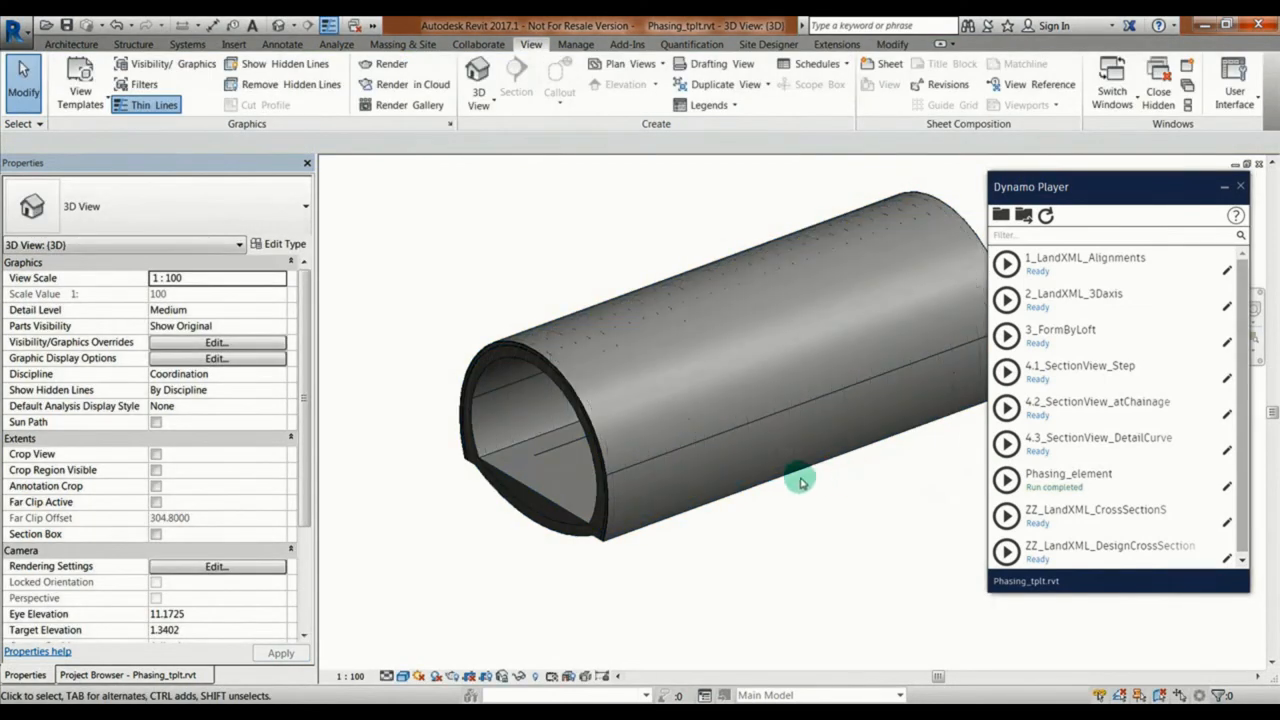
Step: Change the 3D view to Wireframe display, select all Girders instances and temporarily isolate them
{"action": "left_click", "coordinate": [403, 676]}
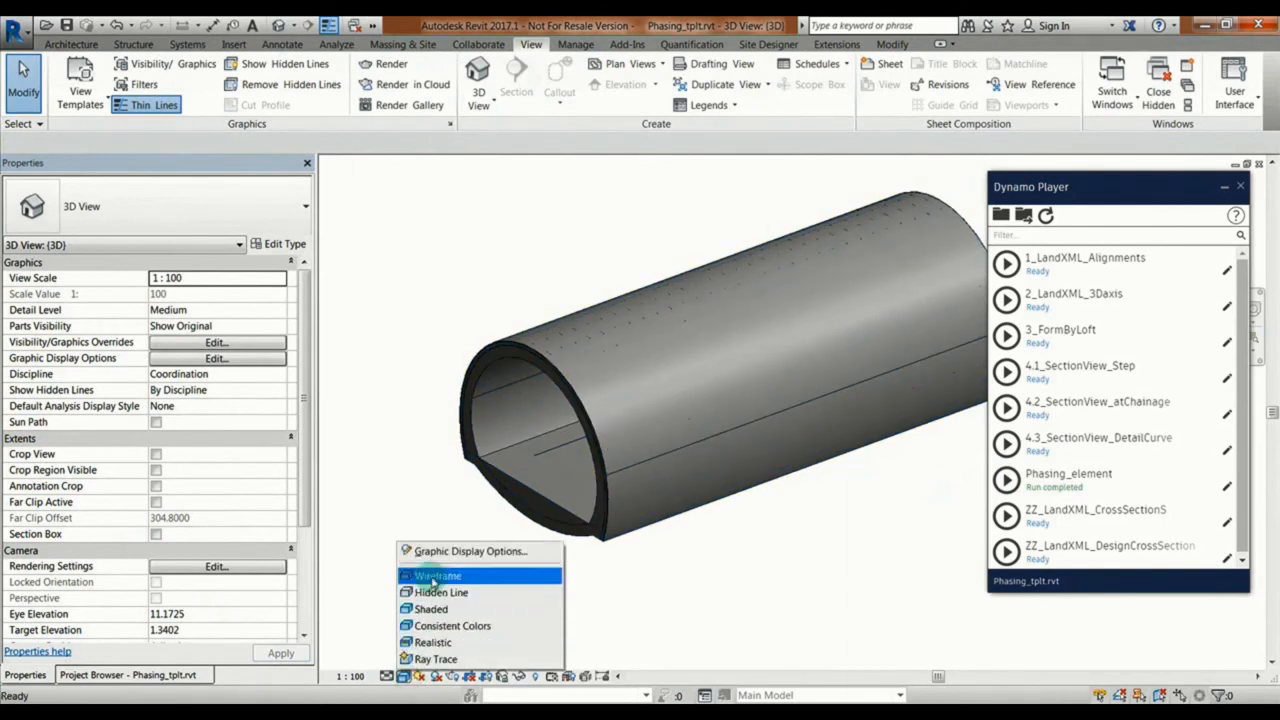
{"action": "left_click", "coordinate": [432, 576]}
{"action": "left_click", "coordinate": [487, 425]}
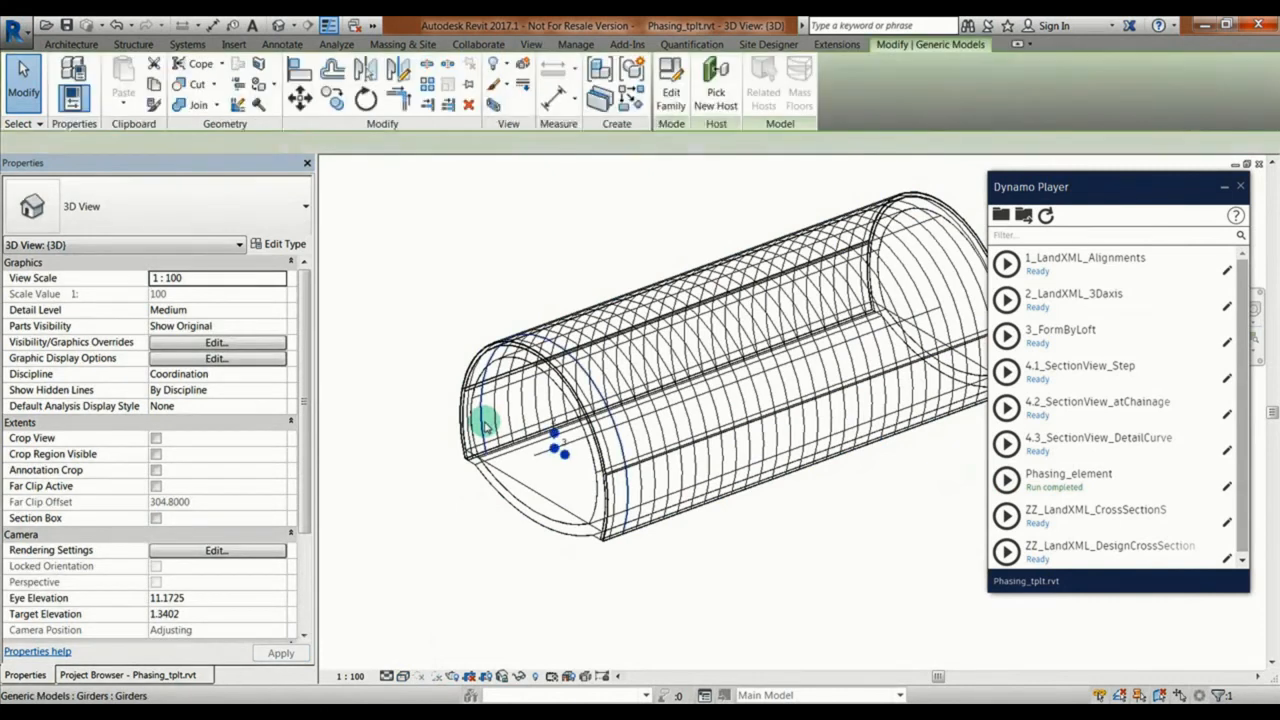
{"action": "right_click", "coordinate": [487, 425]}
{"action": "mouse_move", "coordinate": [560, 252]}
{"action": "left_click", "coordinate": [760, 256]}
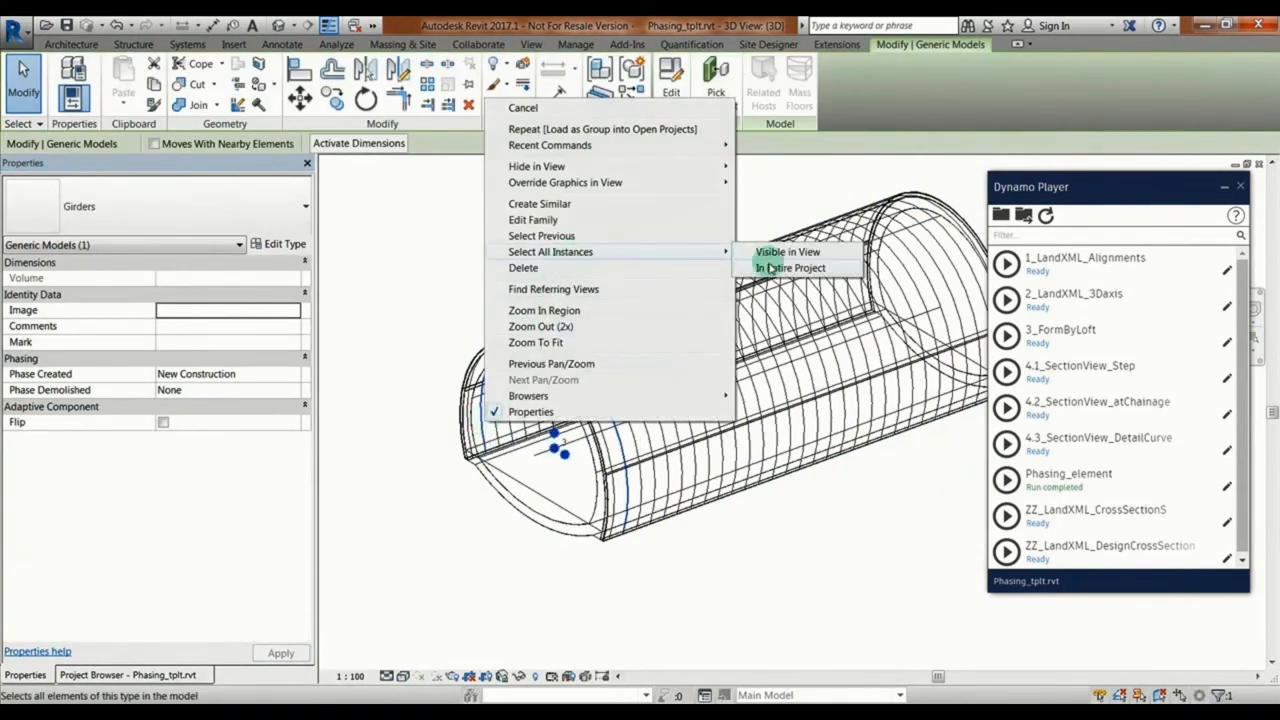
{"action": "left_click", "coordinate": [505, 676]}
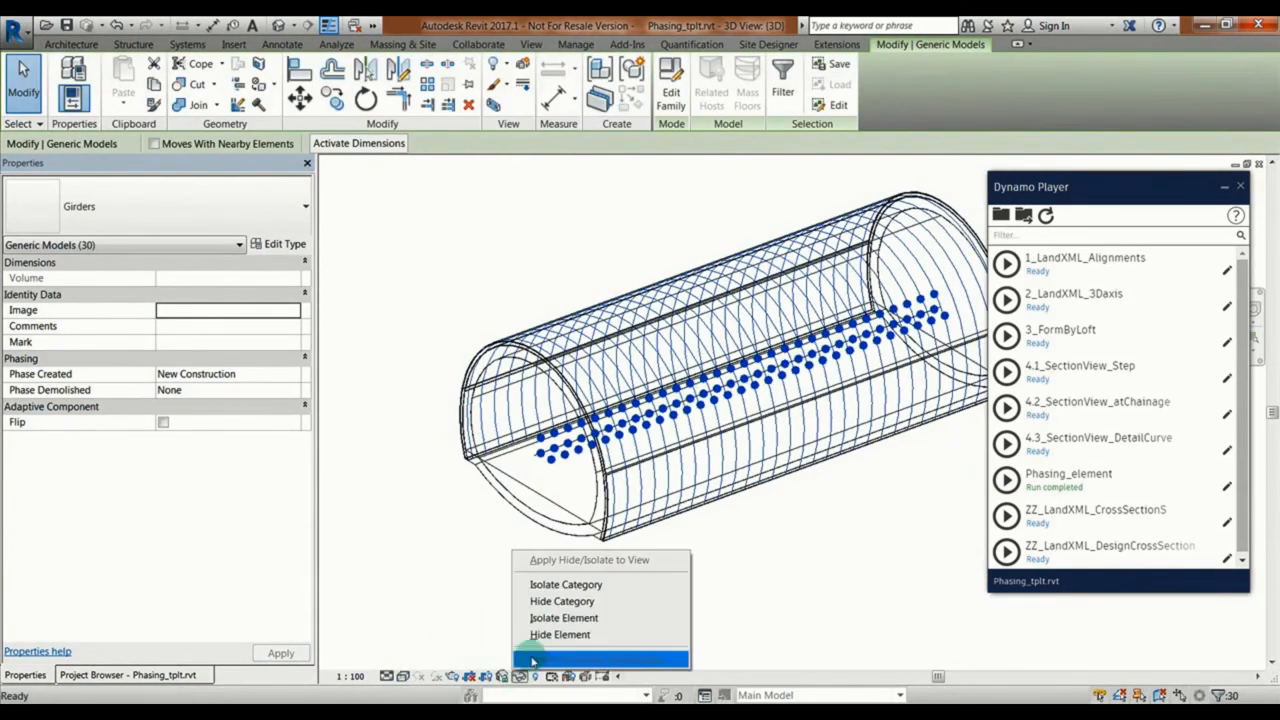
{"action": "left_click", "coordinate": [545, 617]}
{"action": "scroll", "coordinate": [521, 470], "scroll_direction": "up", "scroll_amount": 2}
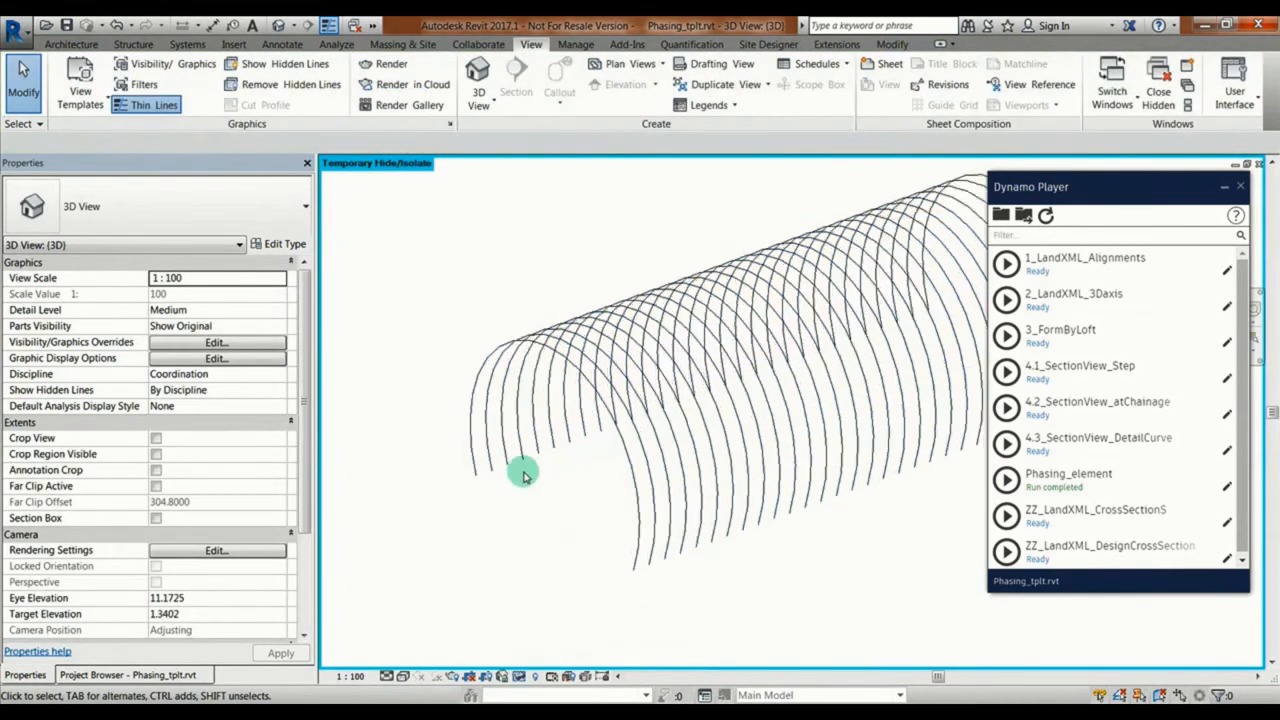
Step: Place HE-B HEB200 beams along the upper arcs of the first three girders by picking their lines
{"action": "left_click", "coordinate": [140, 44]}
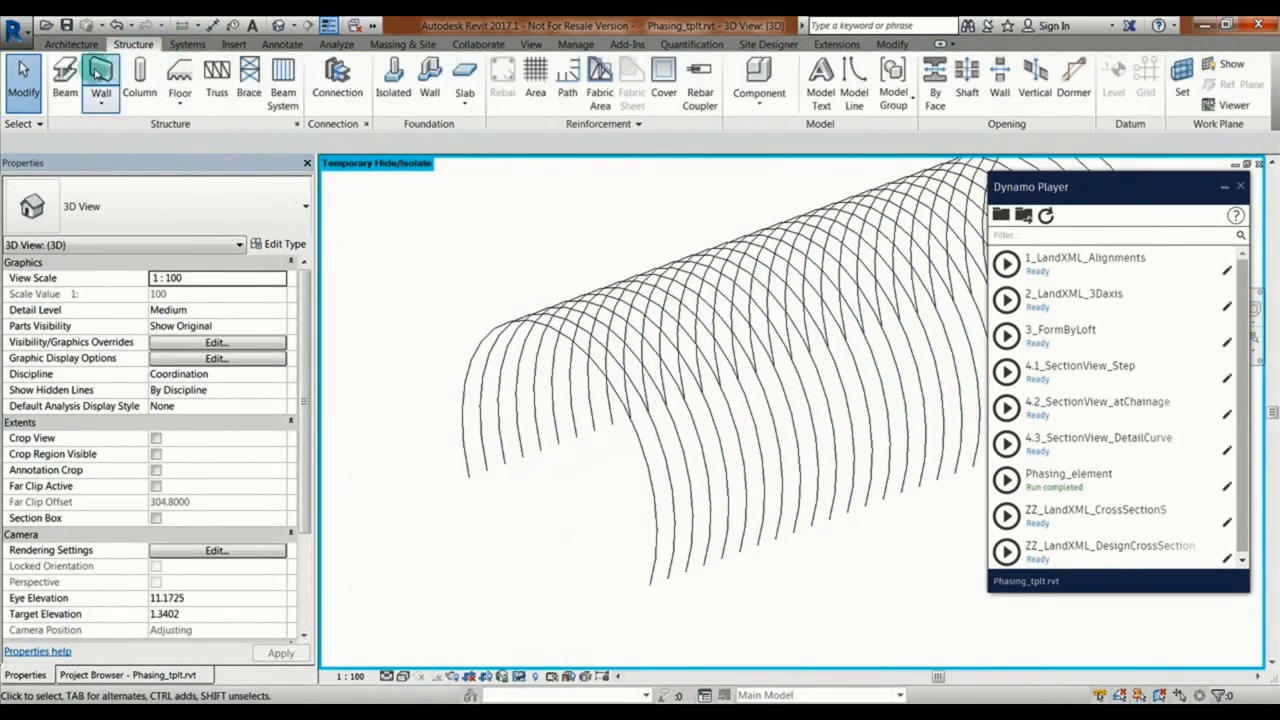
{"action": "left_click", "coordinate": [103, 82]}
{"action": "left_click", "coordinate": [740, 87]}
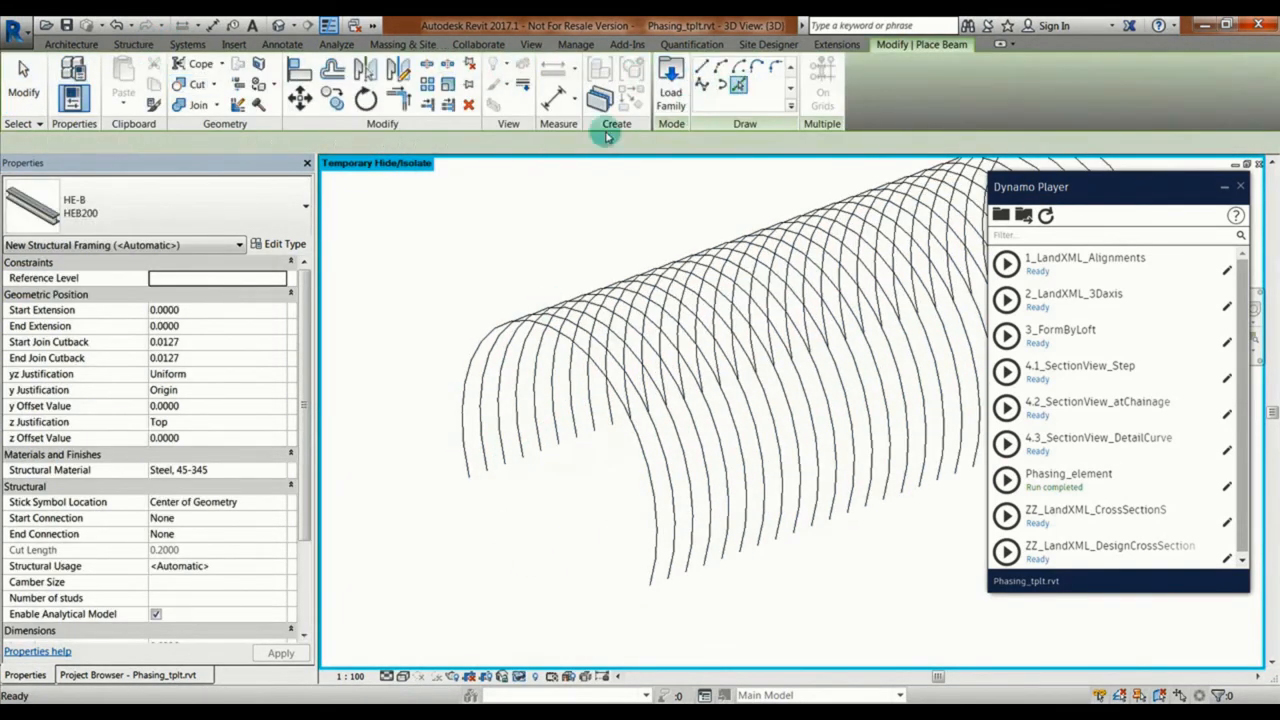
{"action": "left_click", "coordinate": [485, 340]}
{"action": "left_click", "coordinate": [497, 349]}
{"action": "left_click", "coordinate": [507, 355]}
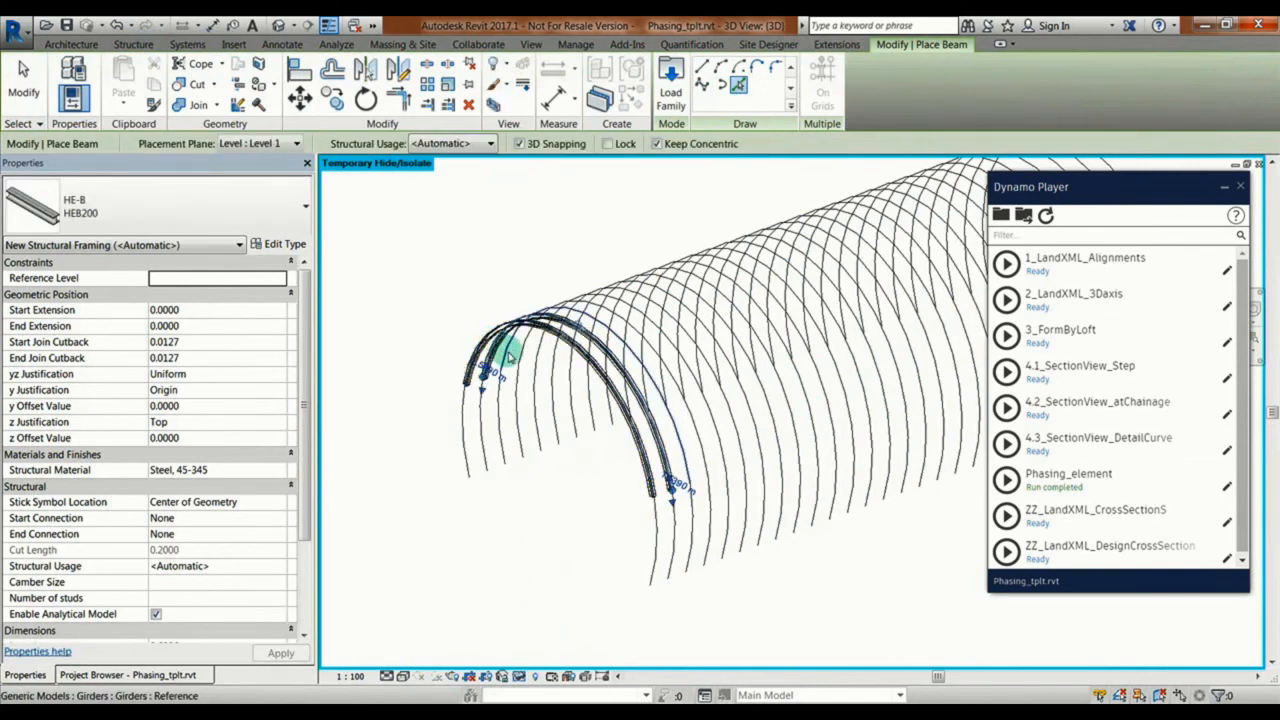
Step: Add HEB200 beams along the lower side curves of the first two girders and finish beam placement
{"action": "scroll", "coordinate": [495, 357], "scroll_direction": "up", "scroll_amount": 3}
{"action": "scroll", "coordinate": [432, 390], "scroll_direction": "up", "scroll_amount": 2}
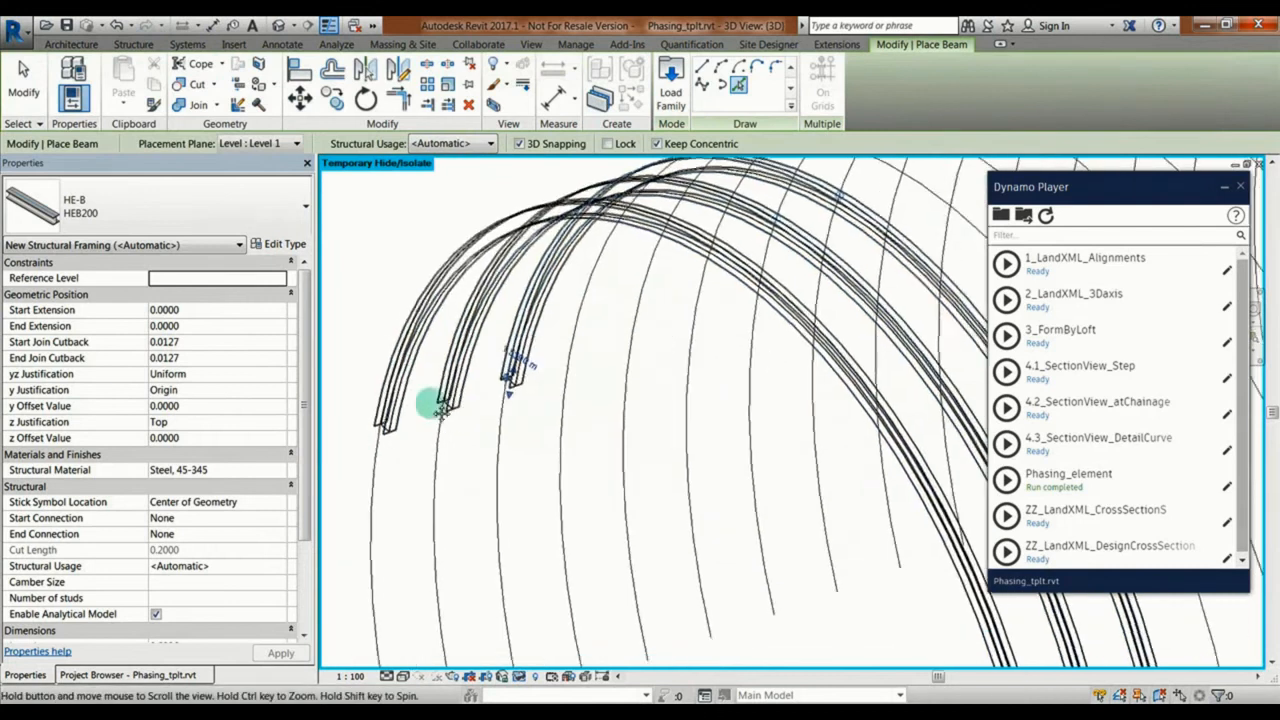
{"action": "left_click", "coordinate": [428, 377]}
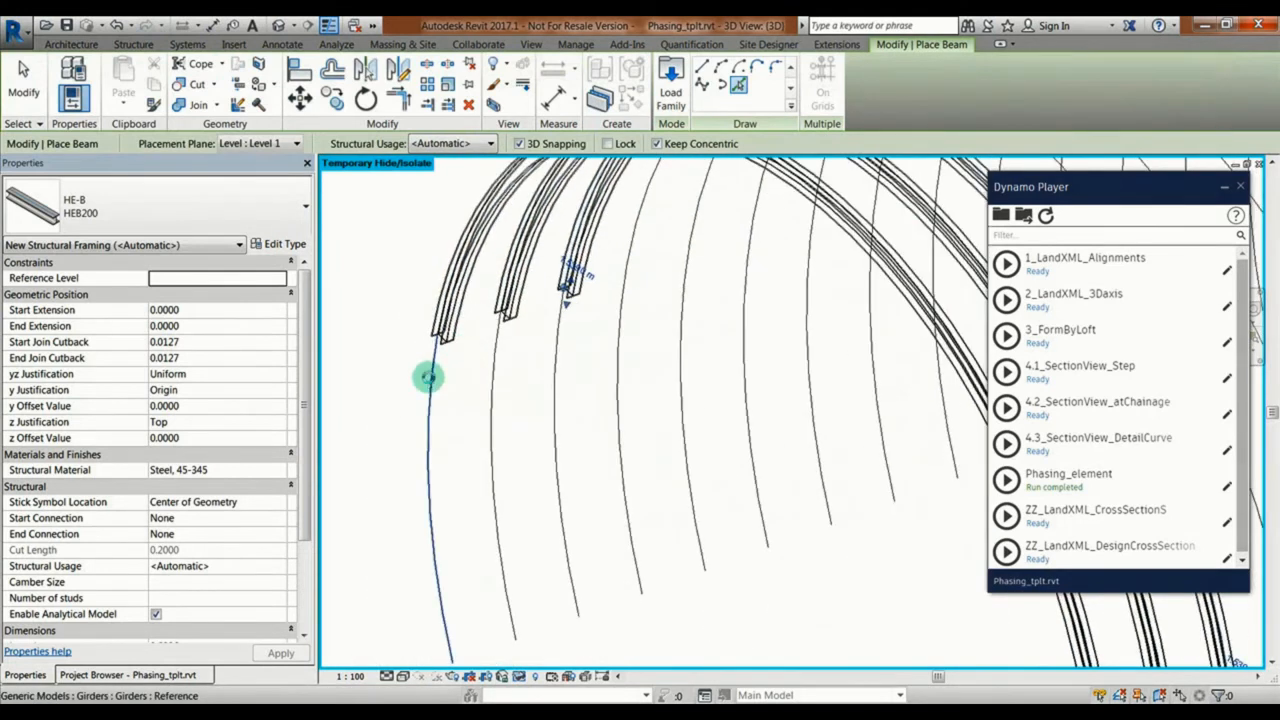
{"action": "left_click", "coordinate": [492, 381]}
{"action": "key", "text": "Escape"}
{"action": "key", "text": "Escape"}
Step: Select the two lower side beams and set their z Justification to Bottom
{"action": "left_click", "coordinate": [416, 374]}
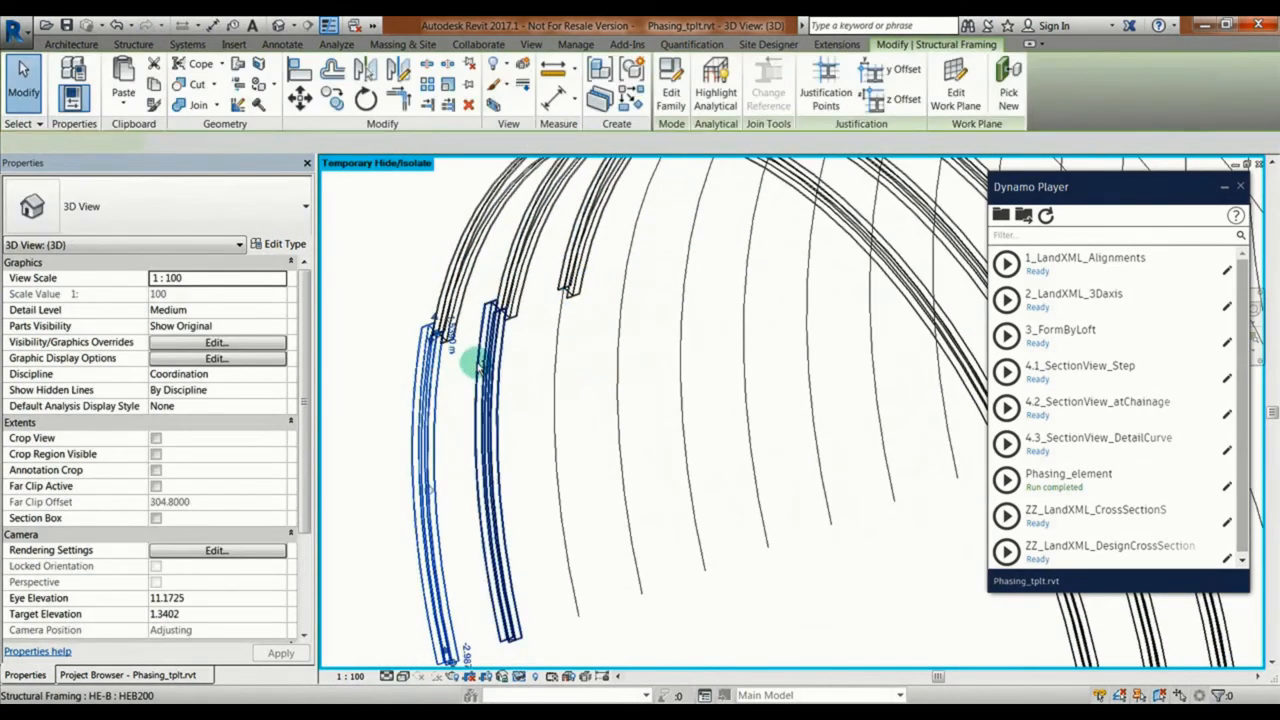
{"action": "left_click", "coordinate": [480, 368], "text": "ctrl"}
{"action": "left_click", "coordinate": [200, 438]}
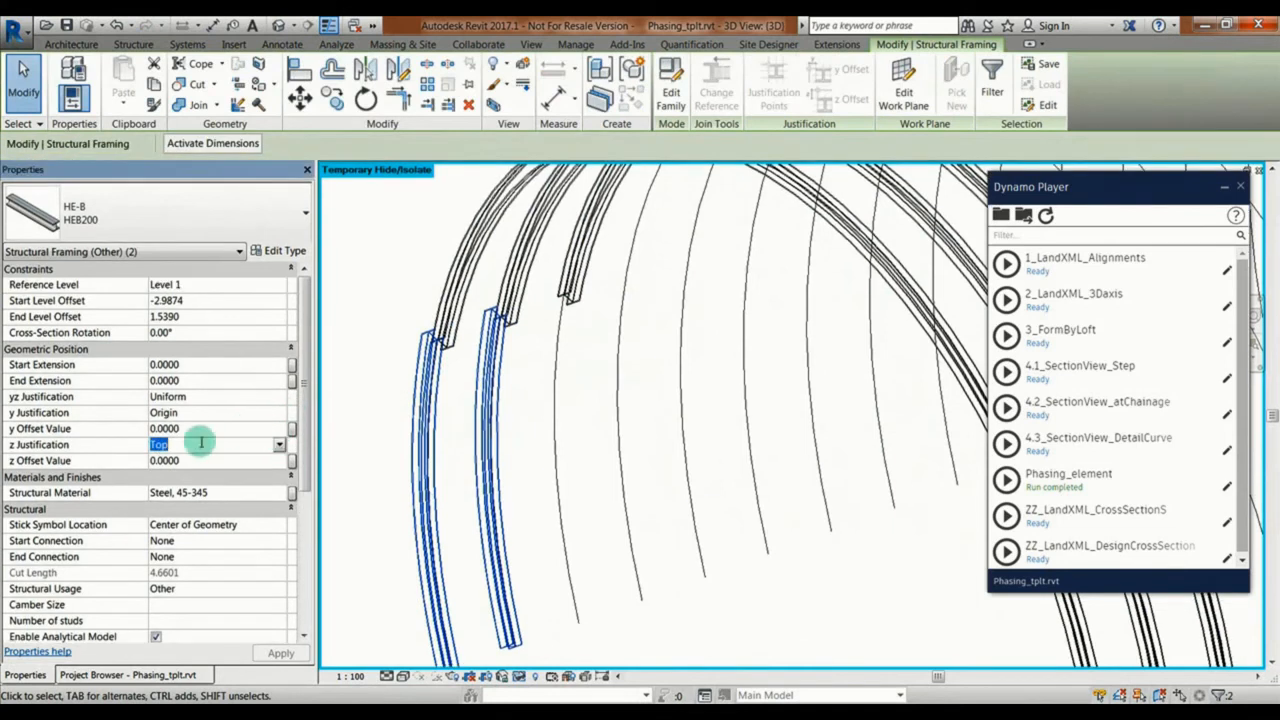
{"action": "left_click", "coordinate": [276, 444]}
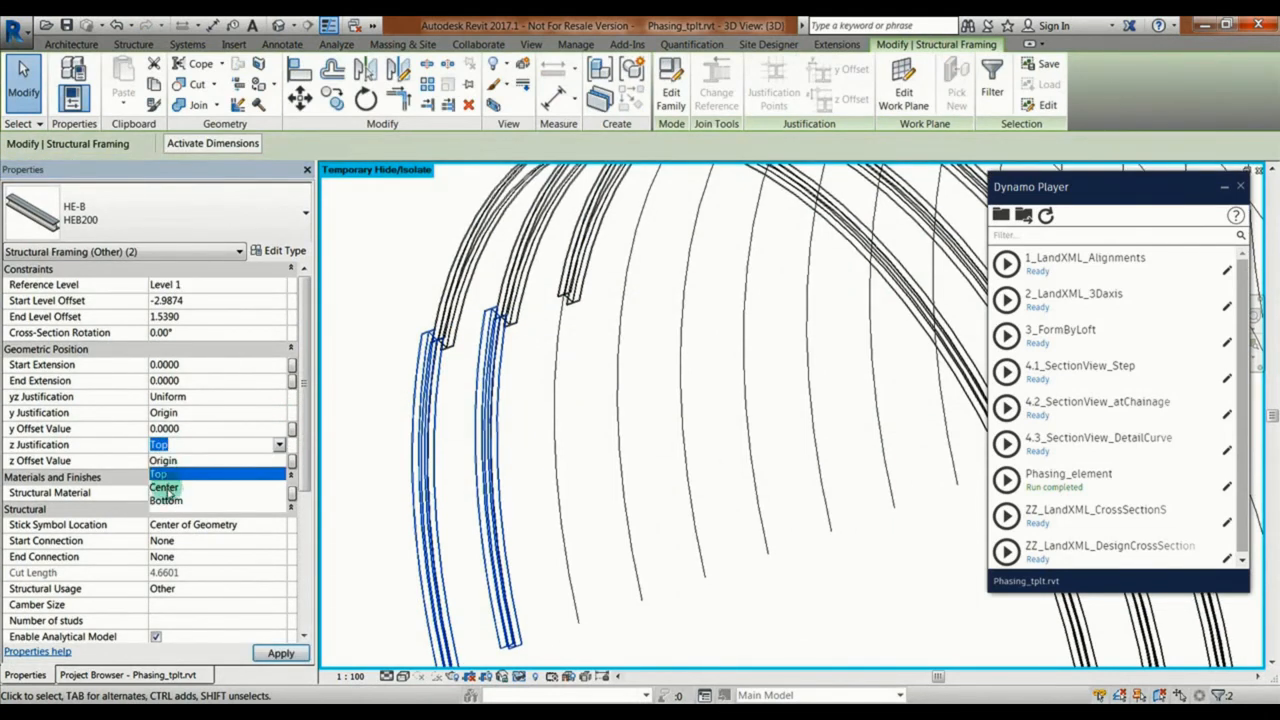
{"action": "left_click", "coordinate": [166, 500]}
Step: Switch the 3D view to Shaded display, orbit around the beams and reset the temporary hide/isolate
{"action": "left_click", "coordinate": [403, 676]}
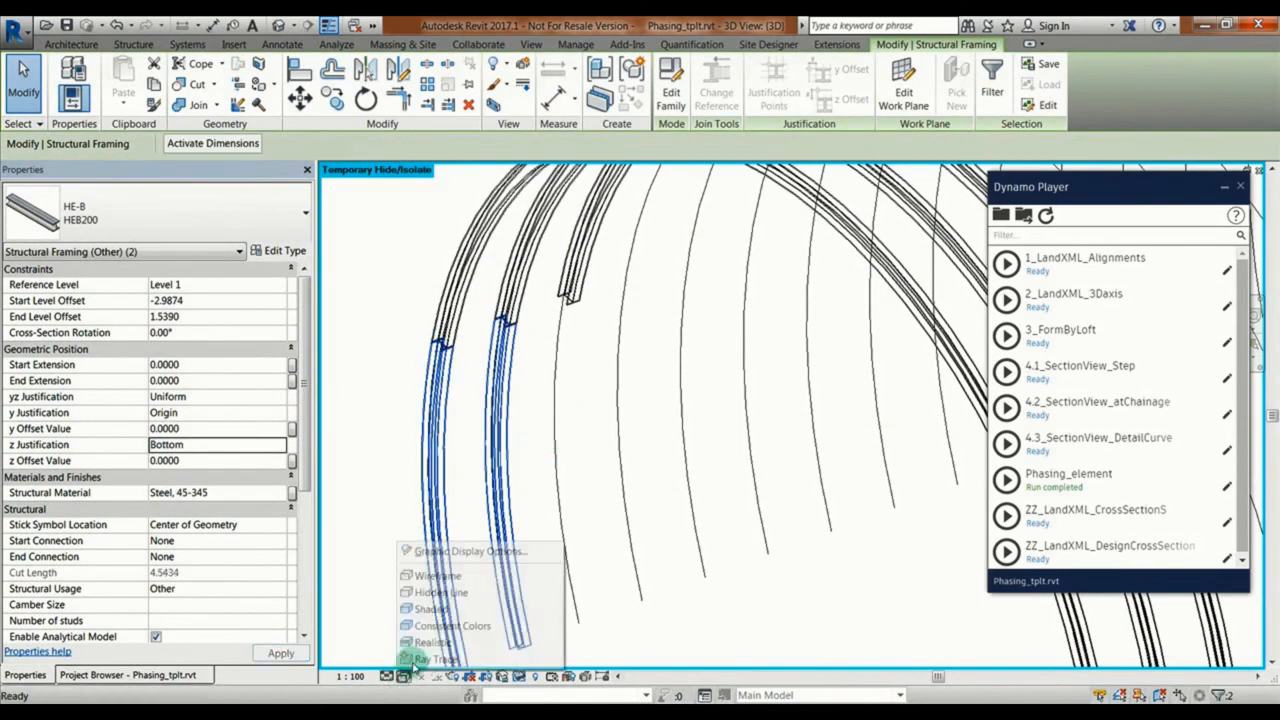
{"action": "left_click", "coordinate": [438, 609]}
{"action": "left_click", "coordinate": [587, 384]}
{"action": "scroll", "coordinate": [590, 370], "scroll_direction": "down", "scroll_amount": 2}
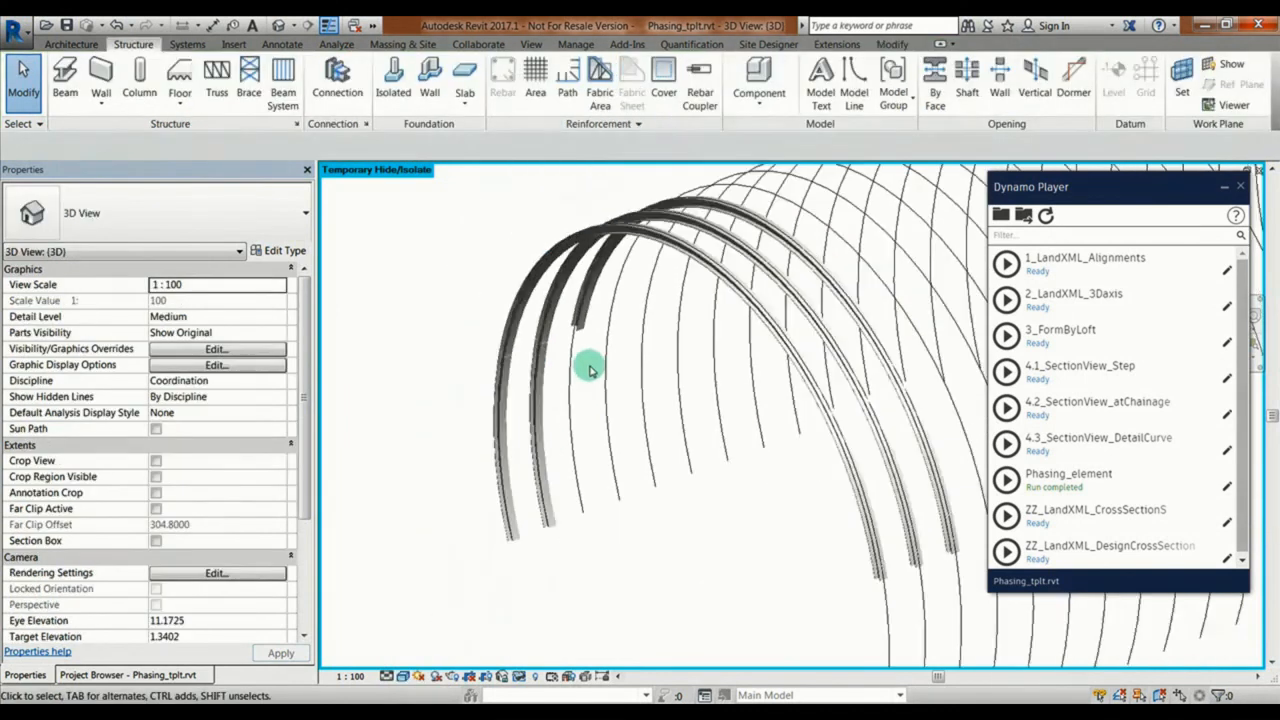
{"action": "middle_click_drag", "start_coordinate": [590, 370], "coordinate": [547, 371], "text": "shift"}
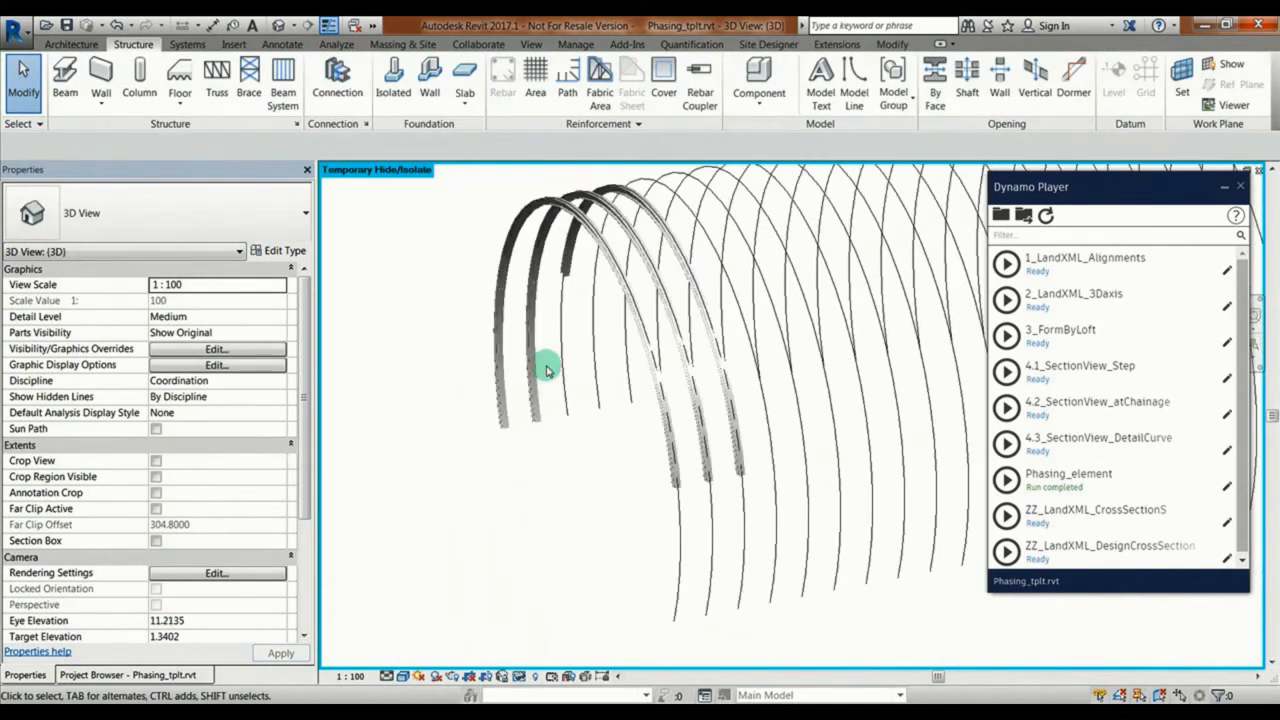
{"action": "left_click", "coordinate": [520, 678]}
{"action": "left_click", "coordinate": [548, 662]}
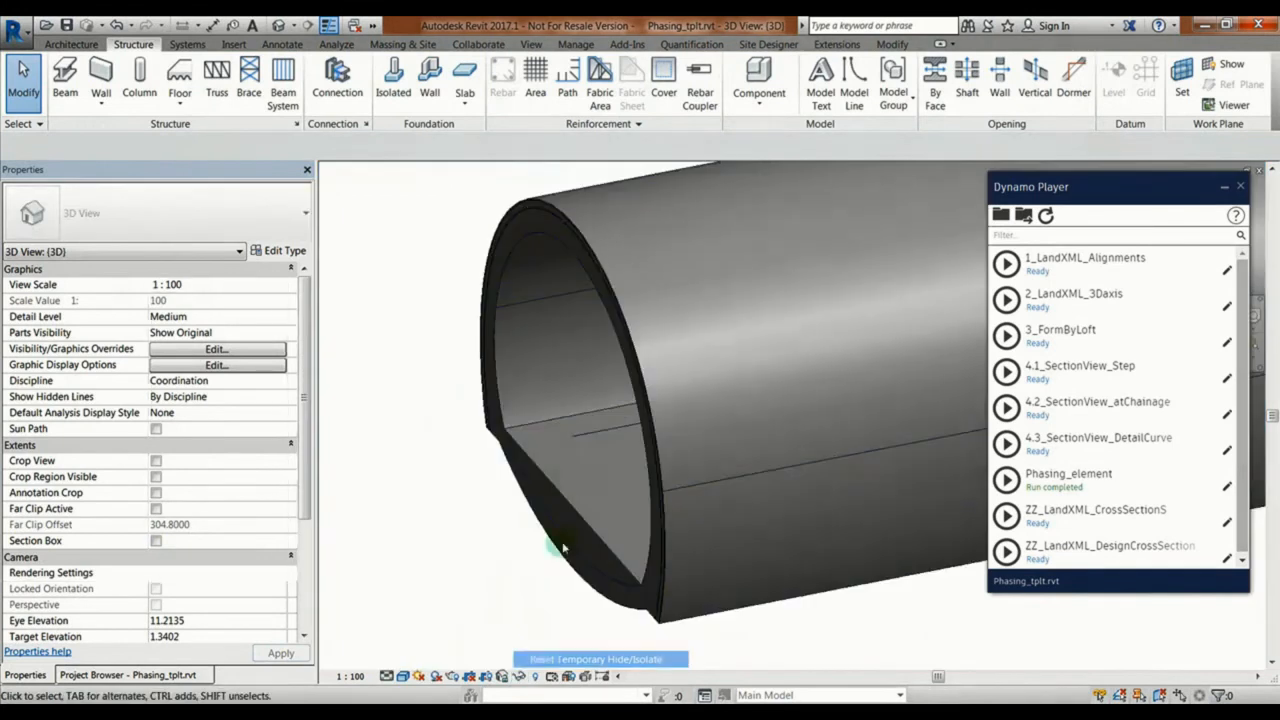
Step: Set the tunnel instance's Element to Rock_Bolt, Element_Step to 2 and Shift to 1, and run the Phasing_element script
{"action": "scroll", "coordinate": [515, 425], "scroll_direction": "down", "scroll_amount": 3}
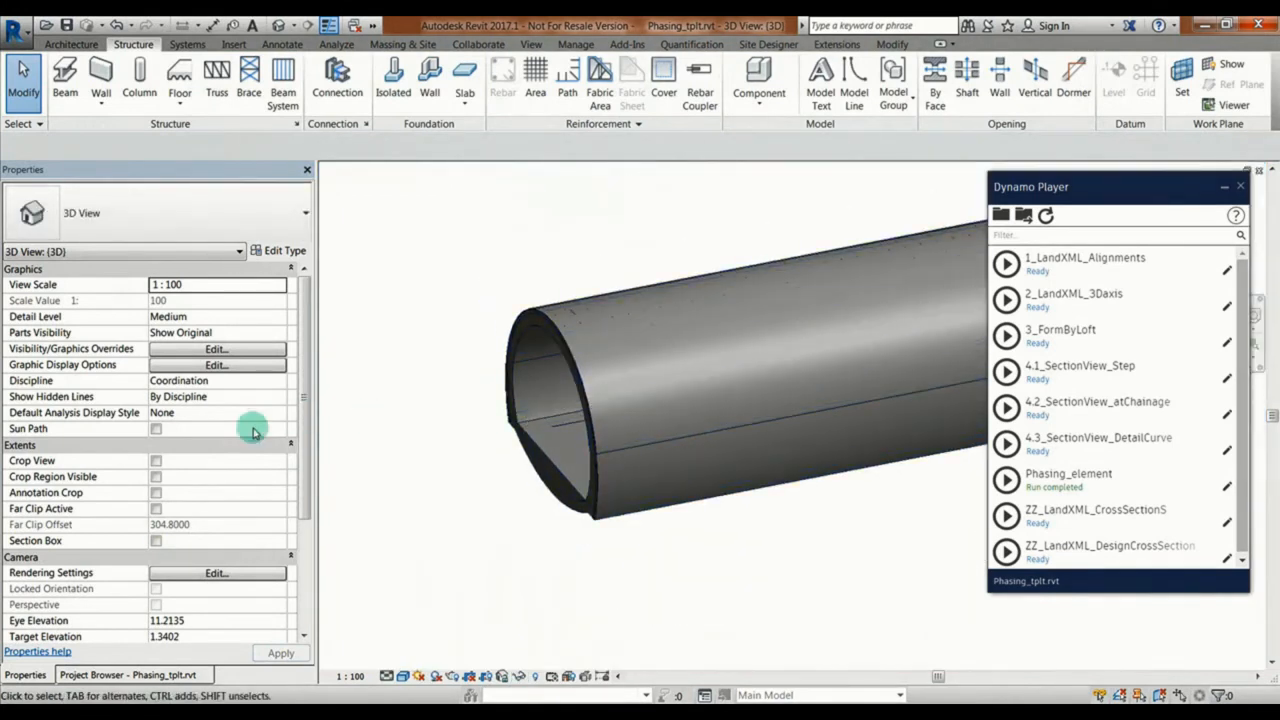
{"action": "left_click", "coordinate": [523, 457]}
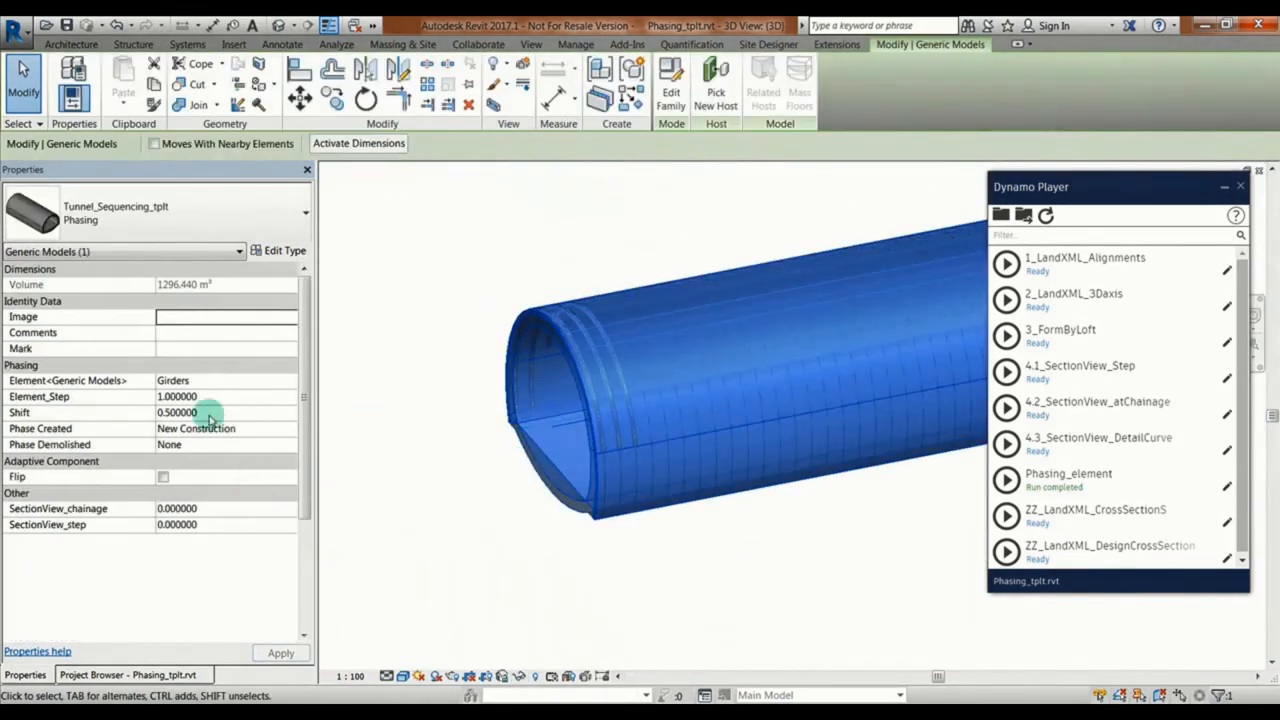
{"action": "left_click", "coordinate": [292, 378]}
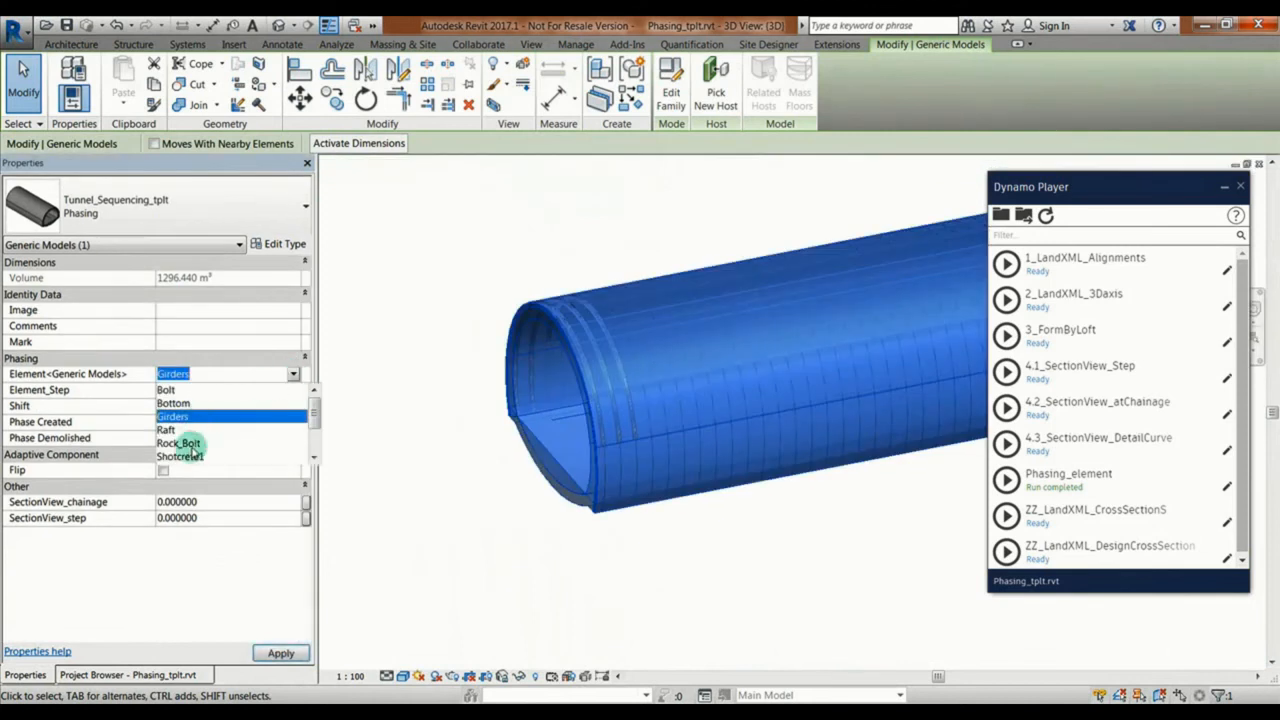
{"action": "left_click", "coordinate": [190, 446]}
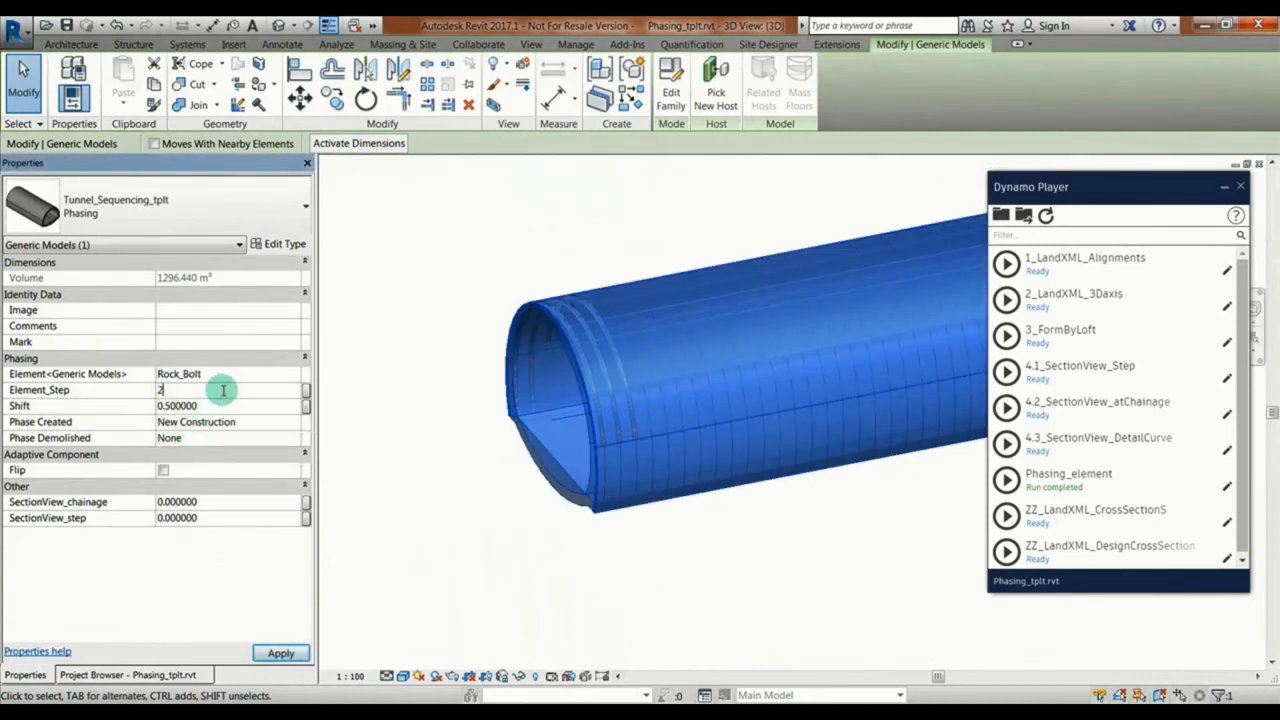
{"action": "left_click", "coordinate": [473, 521]}
{"action": "left_click", "coordinate": [1006, 480]}
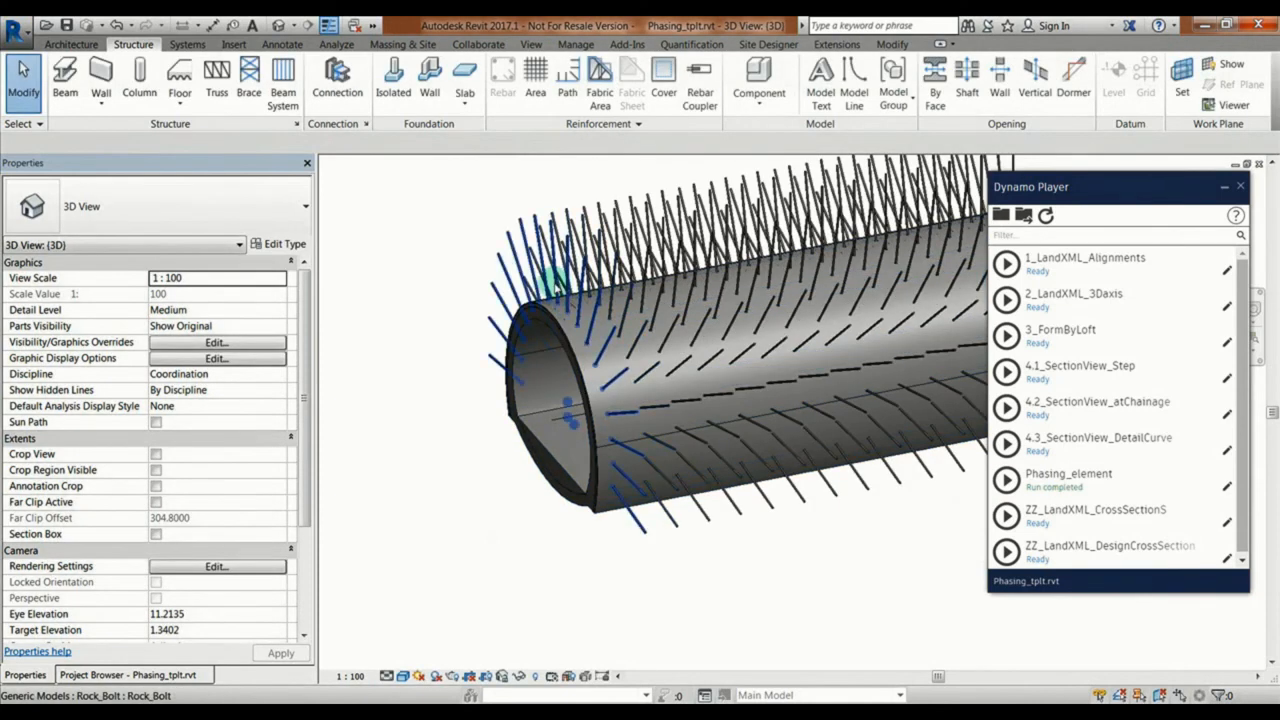
Step: Apply 13 as the n value in the Rock_Bolt type properties, set it back to 17 and accept
{"action": "left_click", "coordinate": [554, 281]}
{"action": "scroll", "coordinate": [434, 426], "scroll_direction": "down", "scroll_amount": 2}
{"action": "middle_click_drag", "start_coordinate": [434, 427], "coordinate": [491, 408], "text": "shift"}
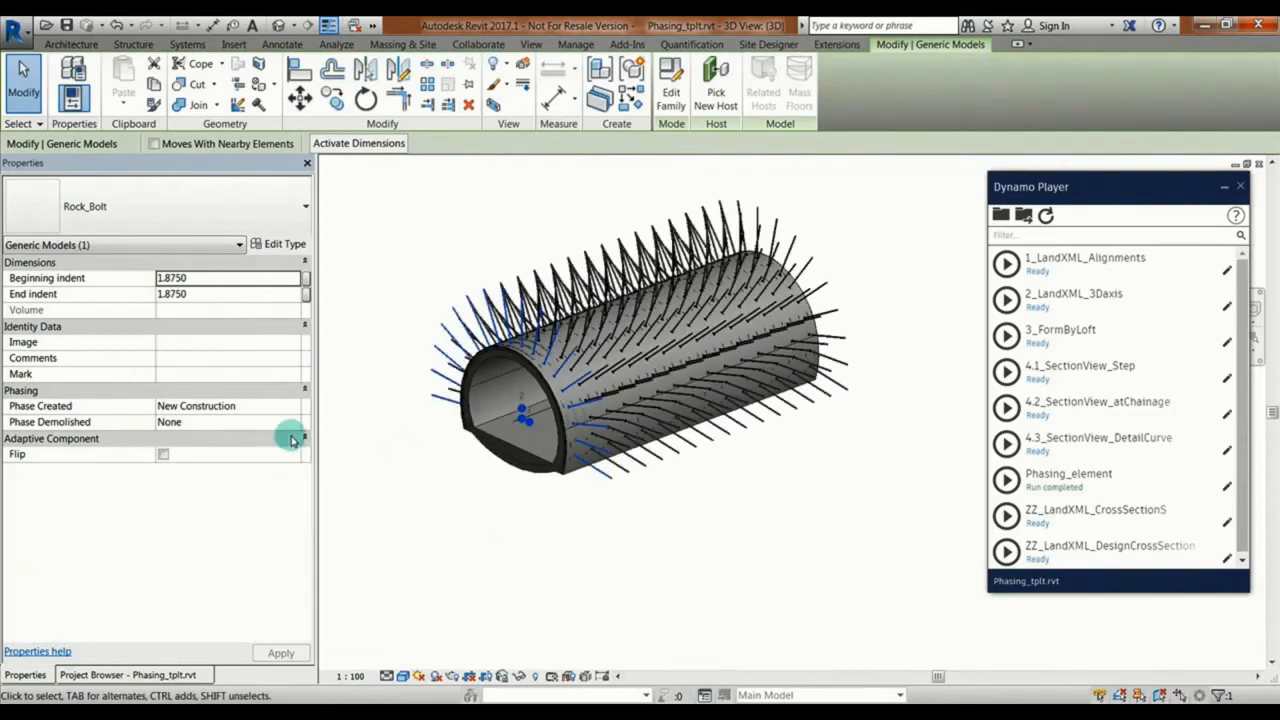
{"action": "left_click", "coordinate": [287, 245]}
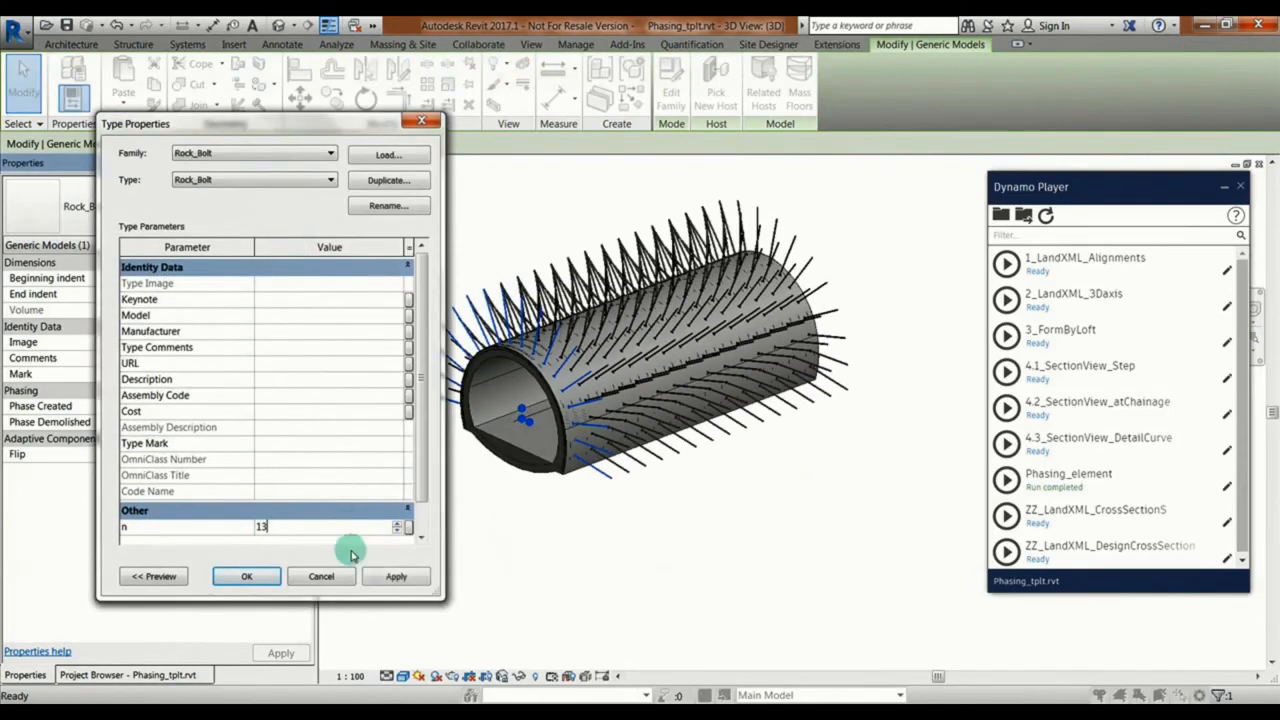
{"action": "left_click", "coordinate": [396, 577]}
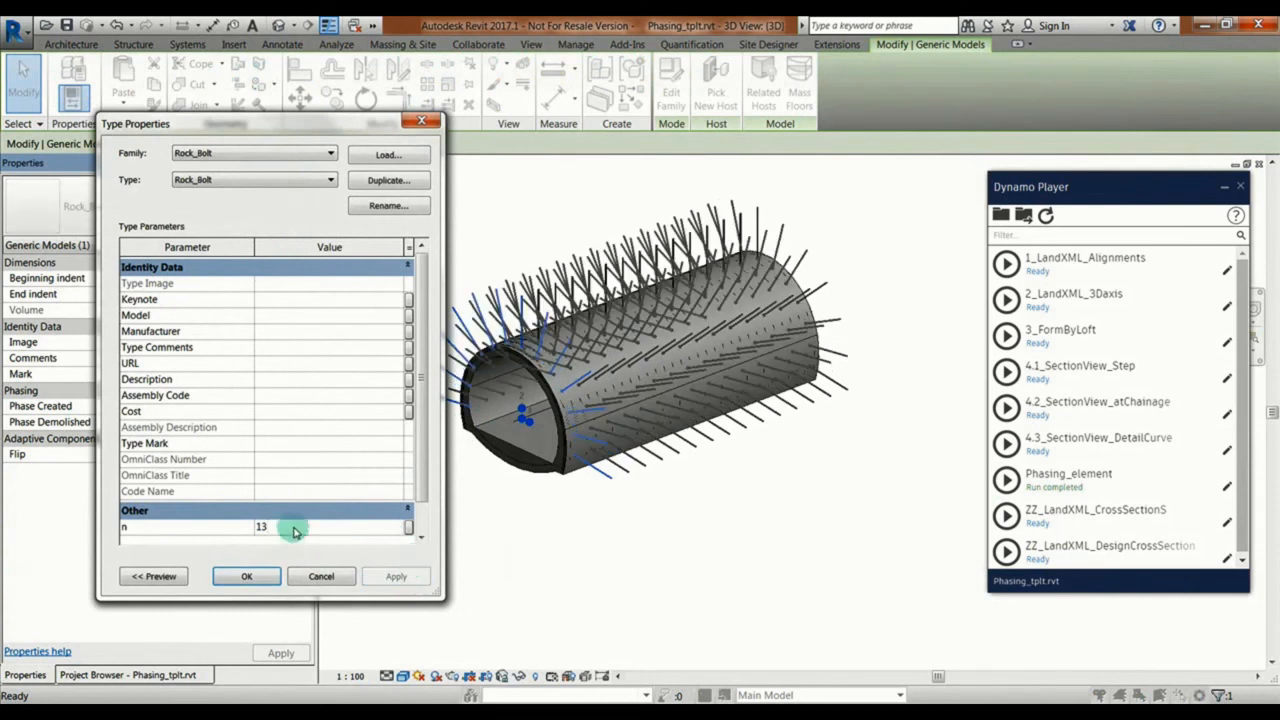
{"action": "left_click", "coordinate": [398, 578]}
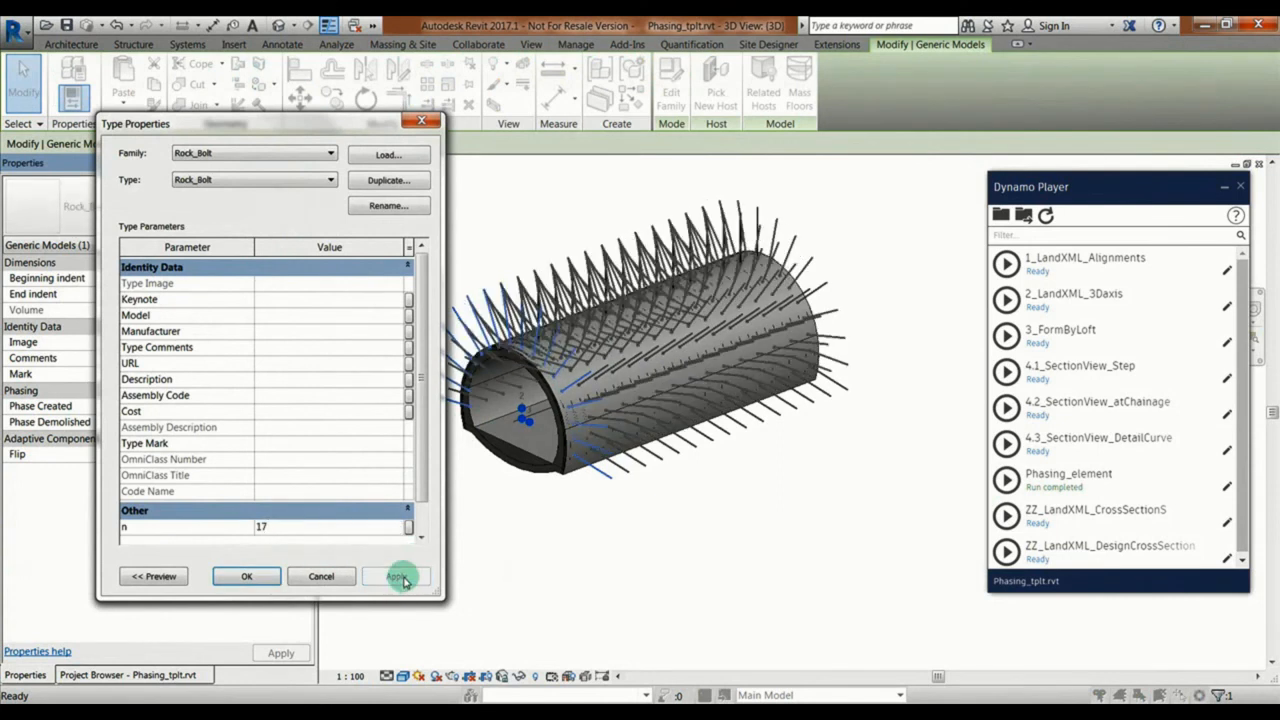
{"action": "left_click", "coordinate": [247, 577]}
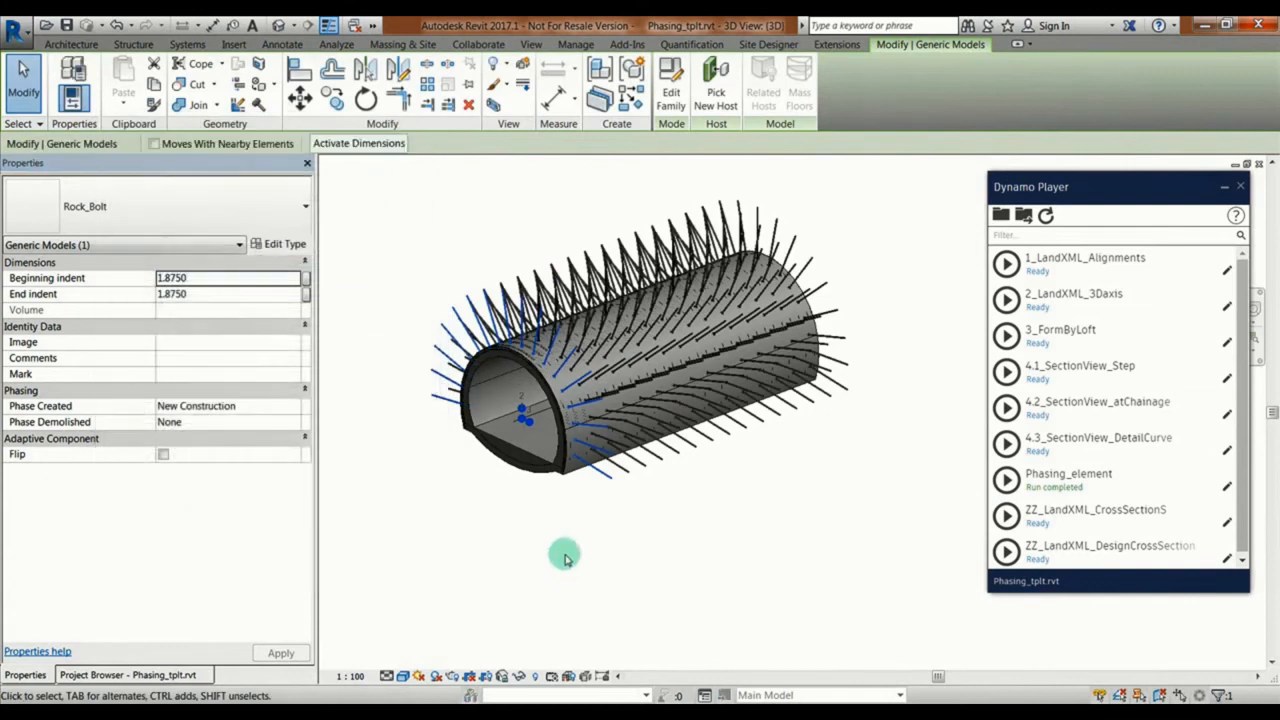
{"action": "left_click", "coordinate": [563, 557]}
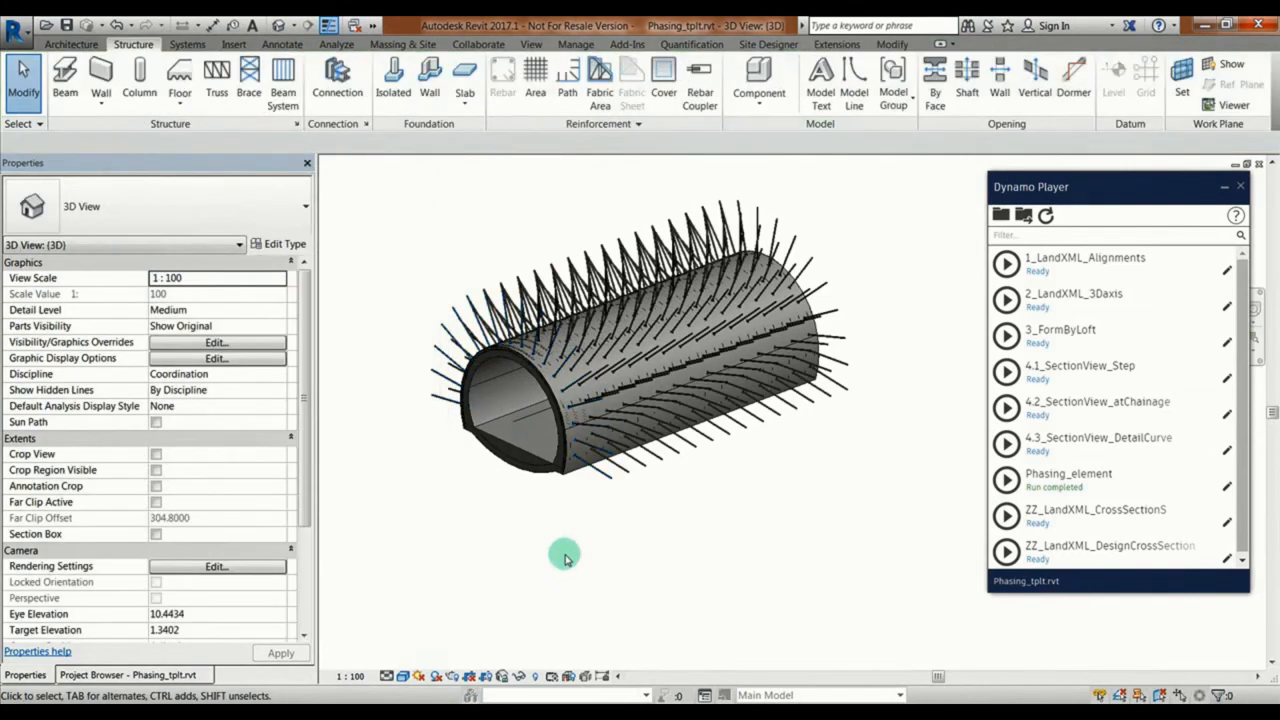
Step: Select the tunnel sequencing instance and create parts from it
{"action": "scroll", "coordinate": [530, 525], "scroll_direction": "up", "scroll_amount": 5}
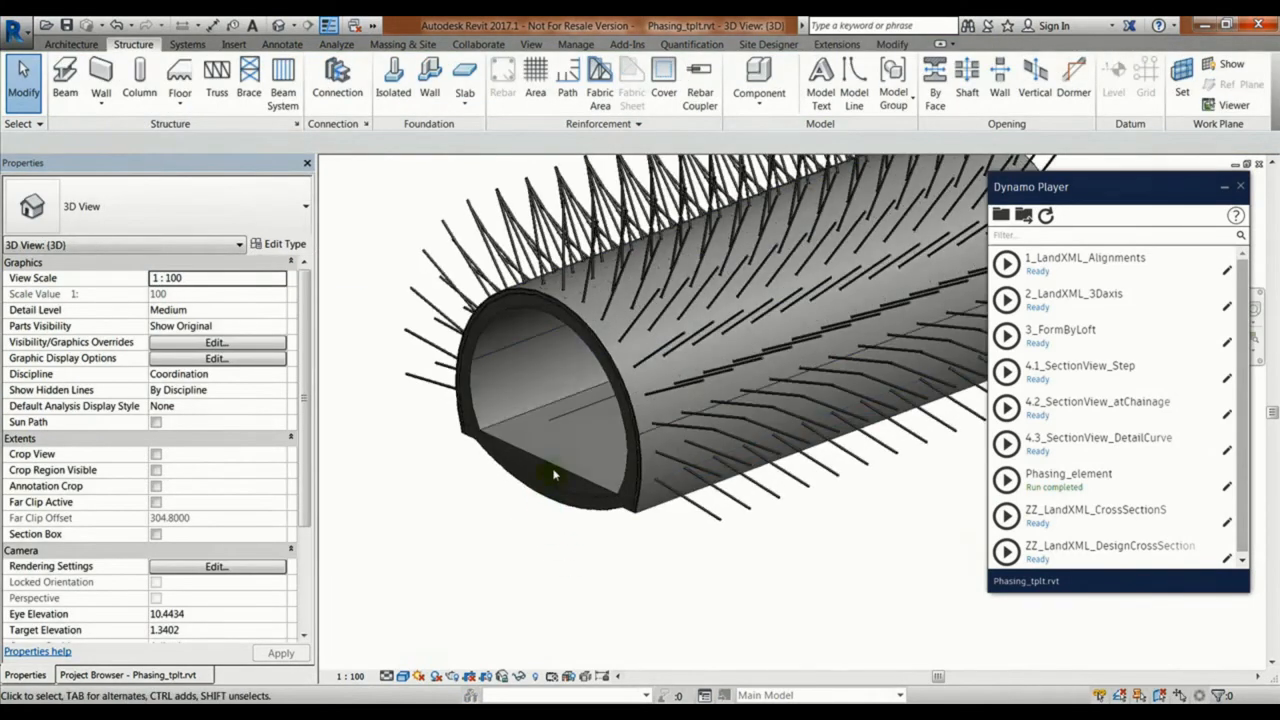
{"action": "left_click", "coordinate": [553, 464]}
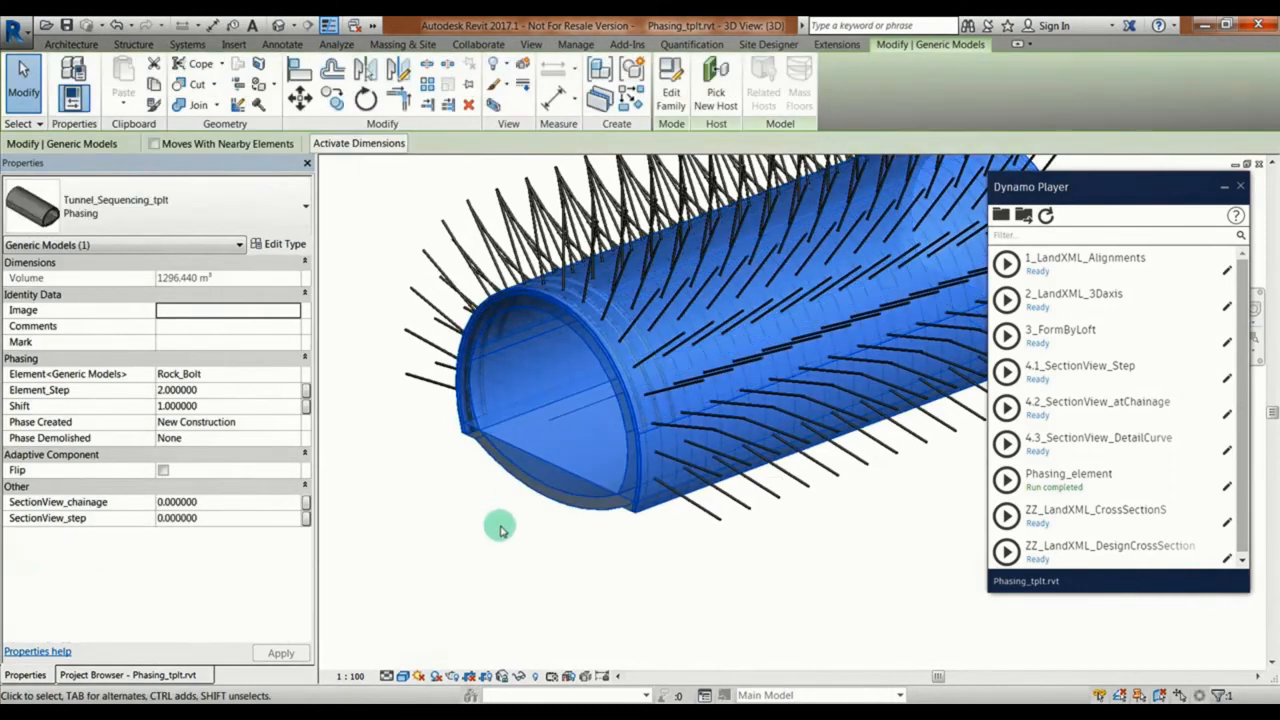
{"action": "middle_click_drag", "start_coordinate": [500, 522], "coordinate": [518, 494], "text": "shift"}
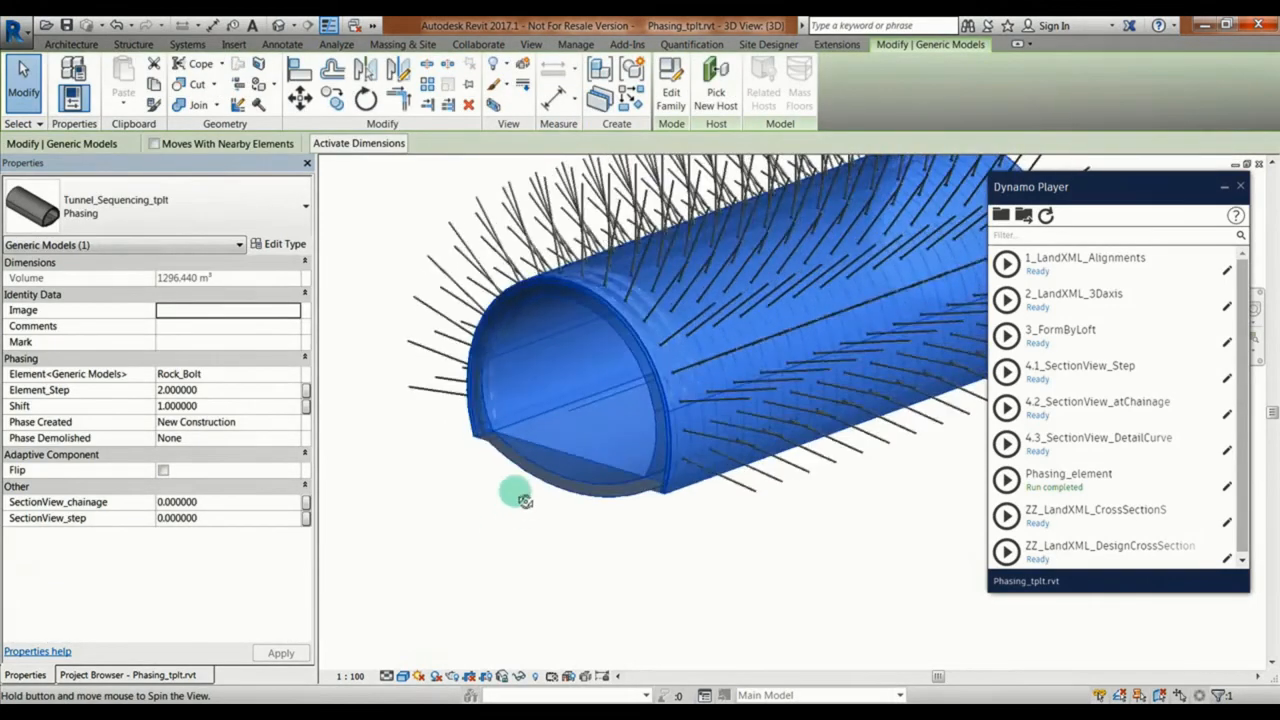
{"action": "left_click", "coordinate": [519, 494]}
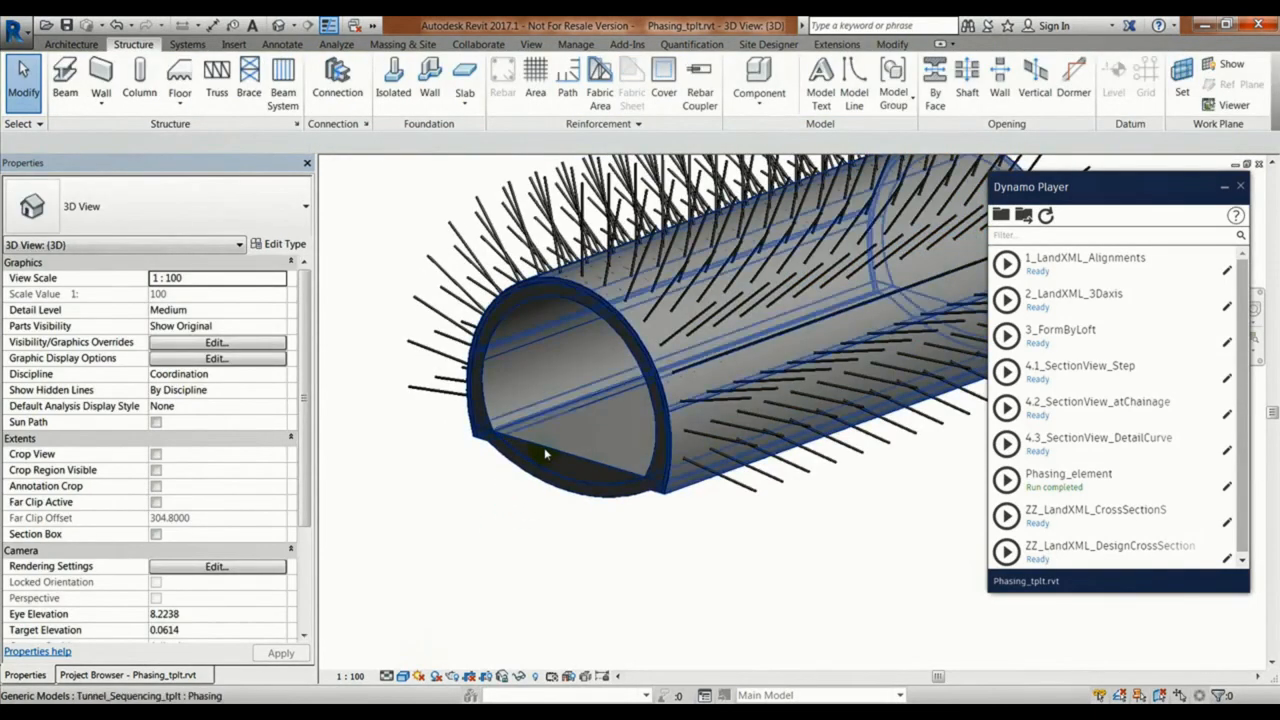
{"action": "left_click", "coordinate": [544, 453]}
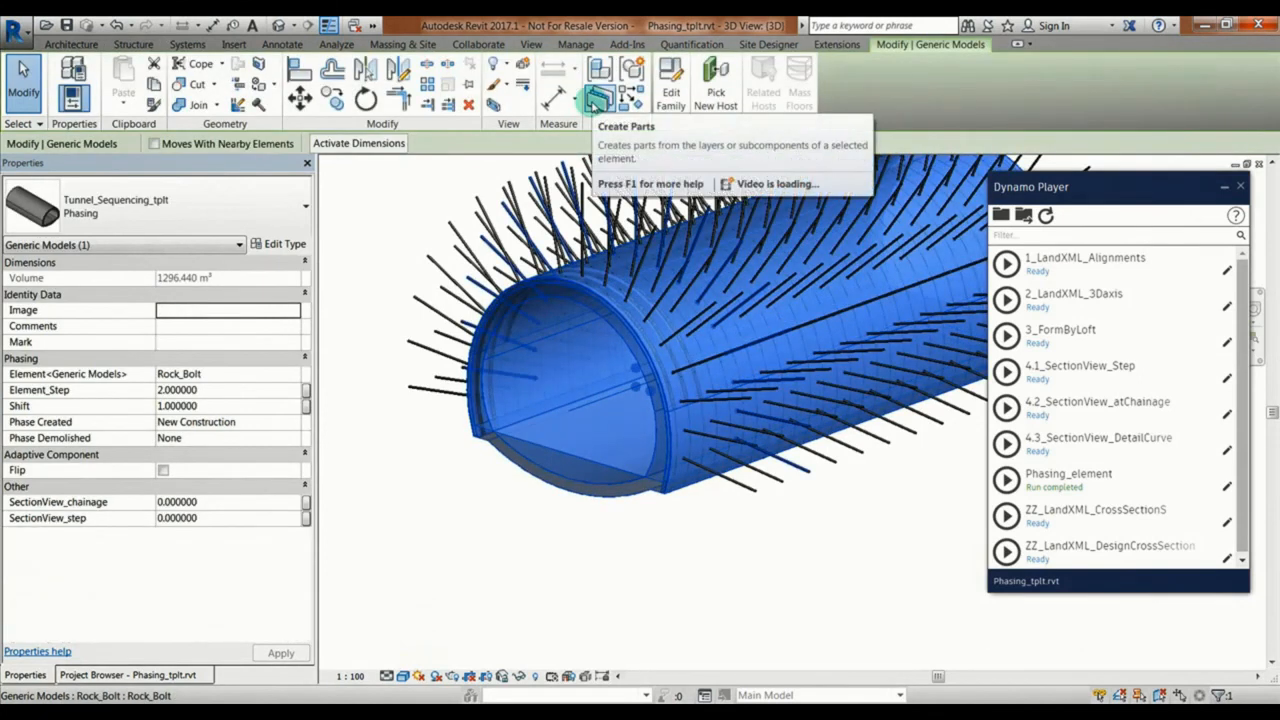
{"action": "left_click", "coordinate": [597, 99]}
{"action": "left_click", "coordinate": [376, 253]}
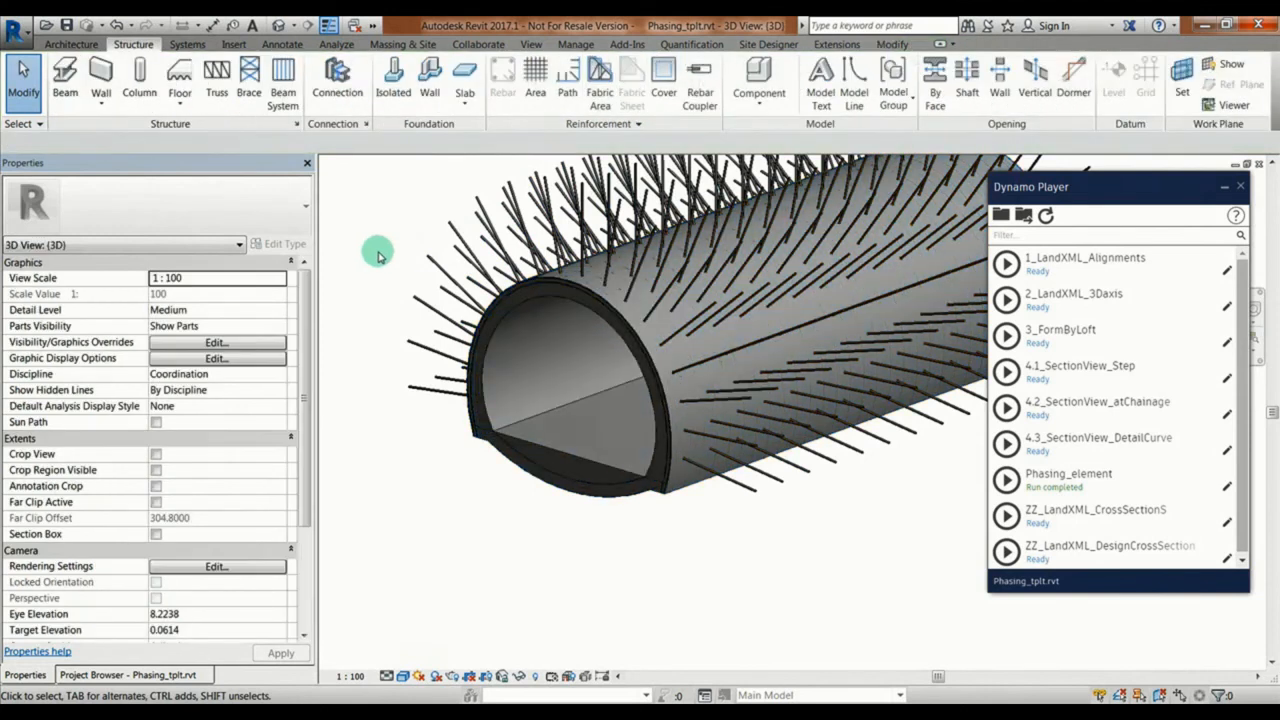
Step: Select the tunnel's parts at the open end one by one and inspect their properties, including Material By Original
{"action": "left_click", "coordinate": [538, 450]}
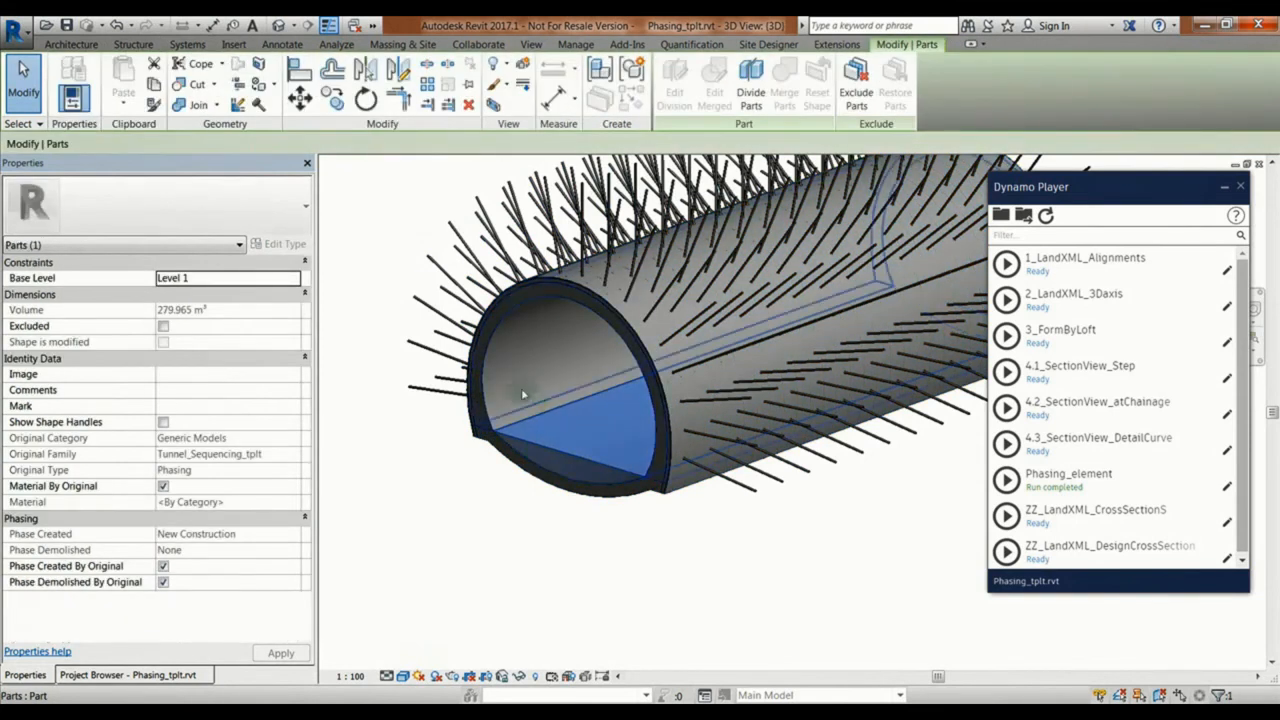
{"action": "left_click", "coordinate": [100, 675]}
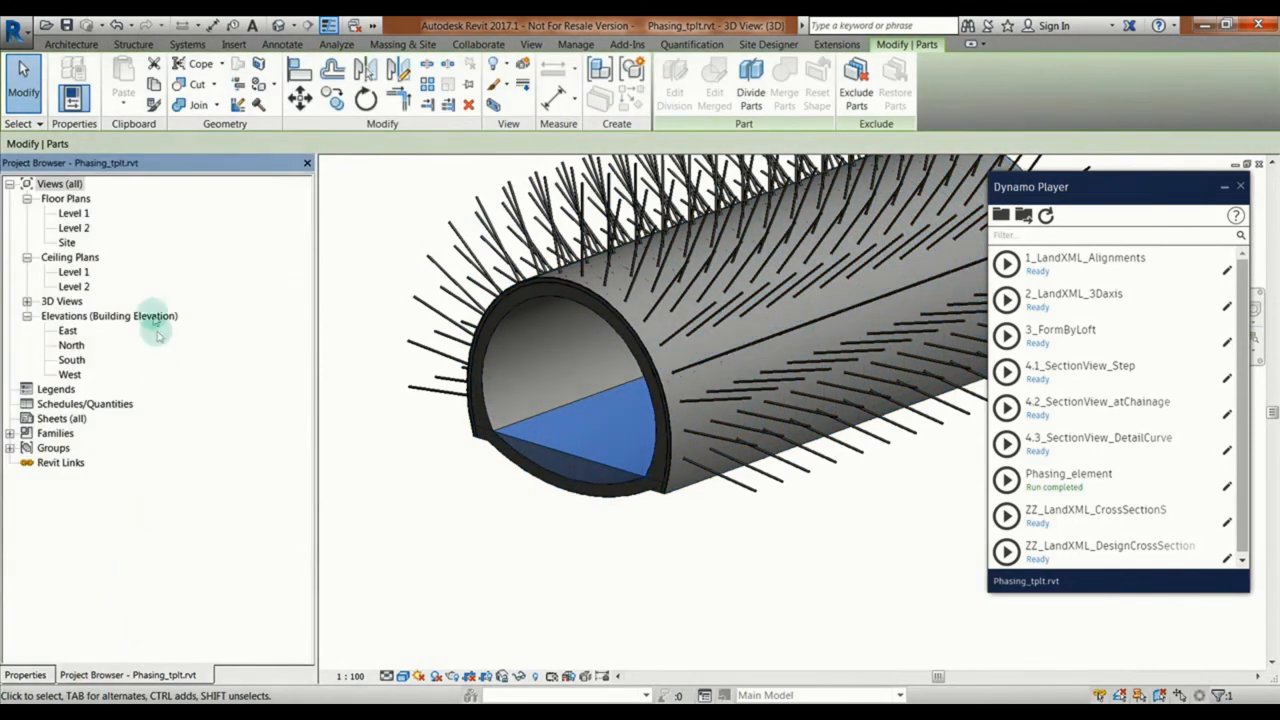
{"action": "left_click", "coordinate": [22, 675]}
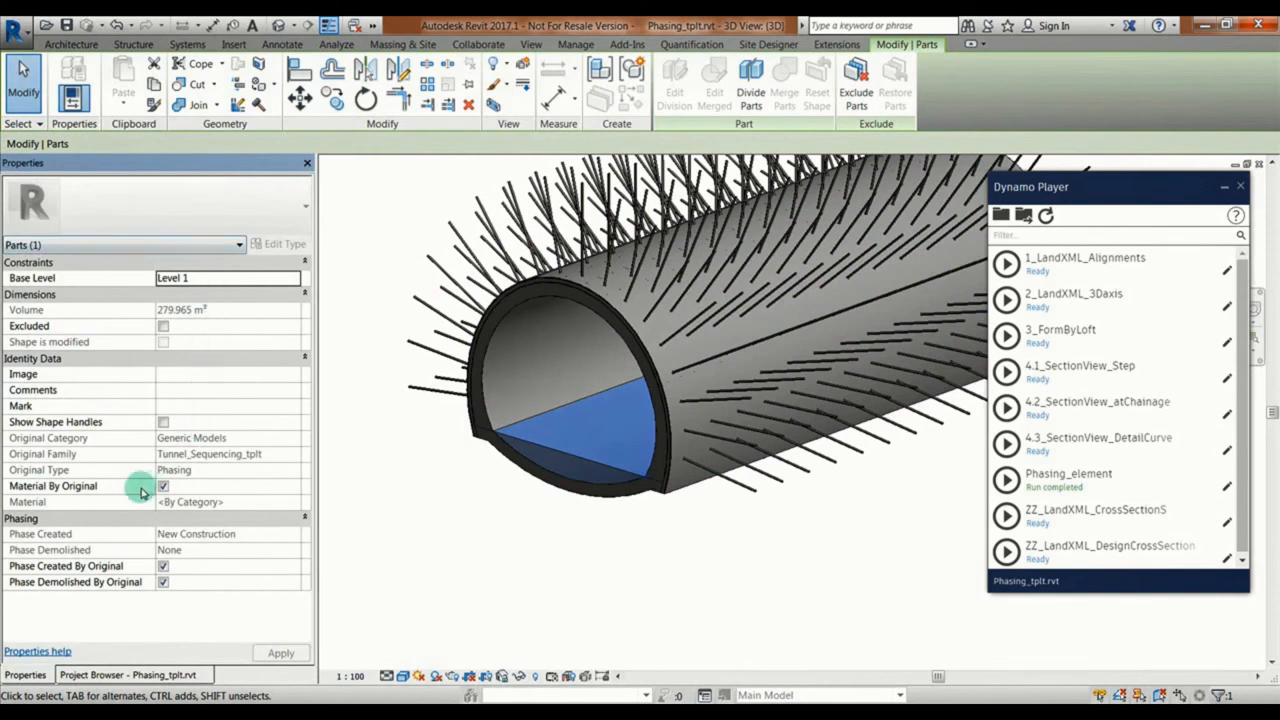
{"action": "left_click", "coordinate": [162, 487]}
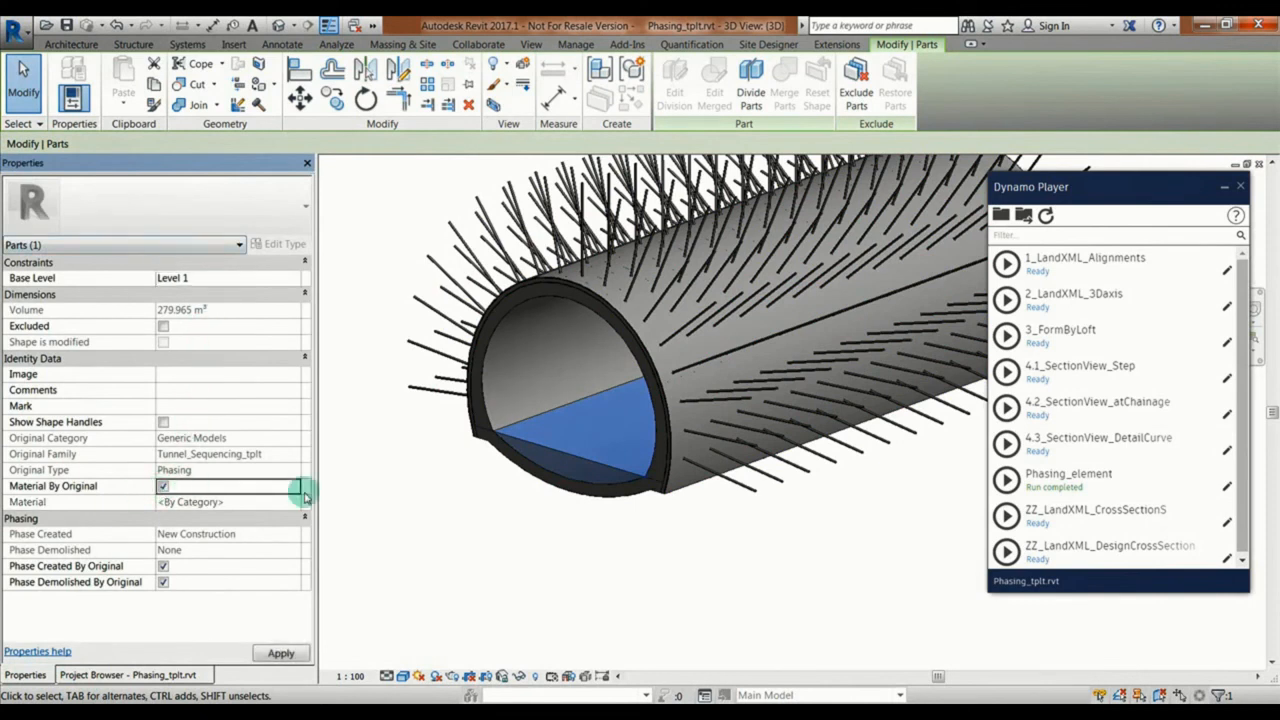
{"action": "left_click", "coordinate": [477, 437]}
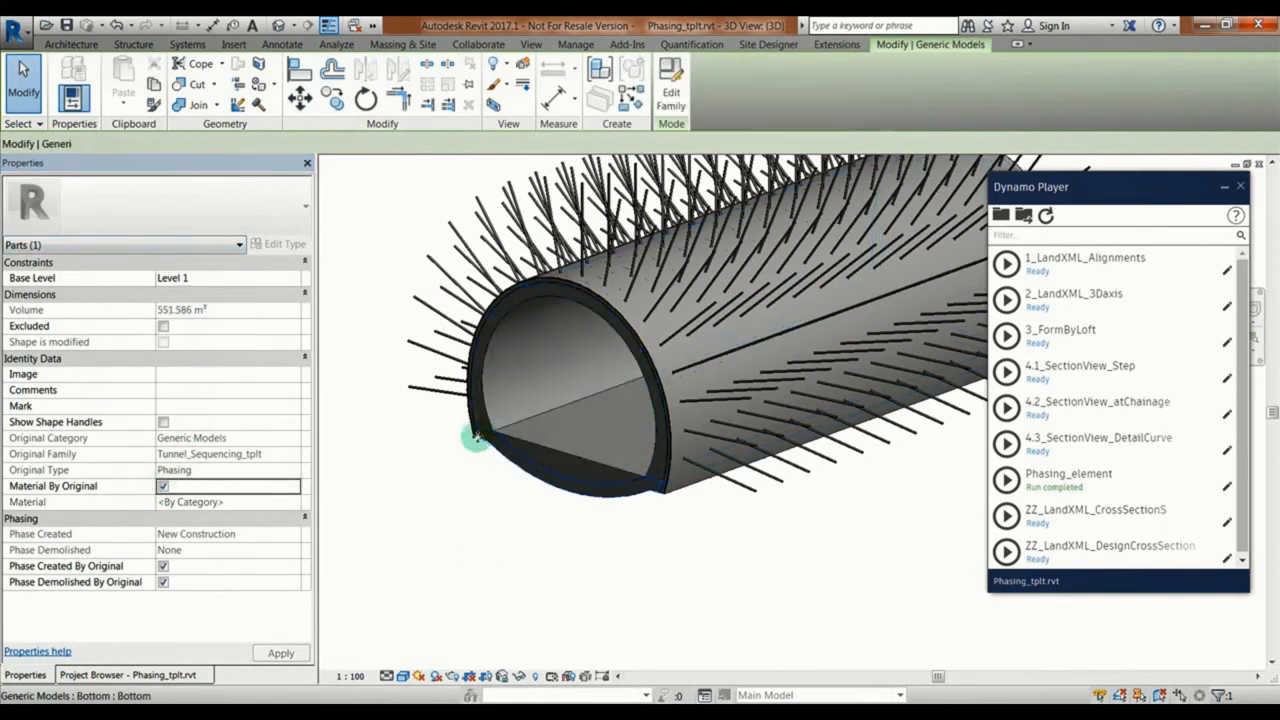
{"action": "left_click", "coordinate": [473, 428]}
{"action": "left_click", "coordinate": [473, 428]}
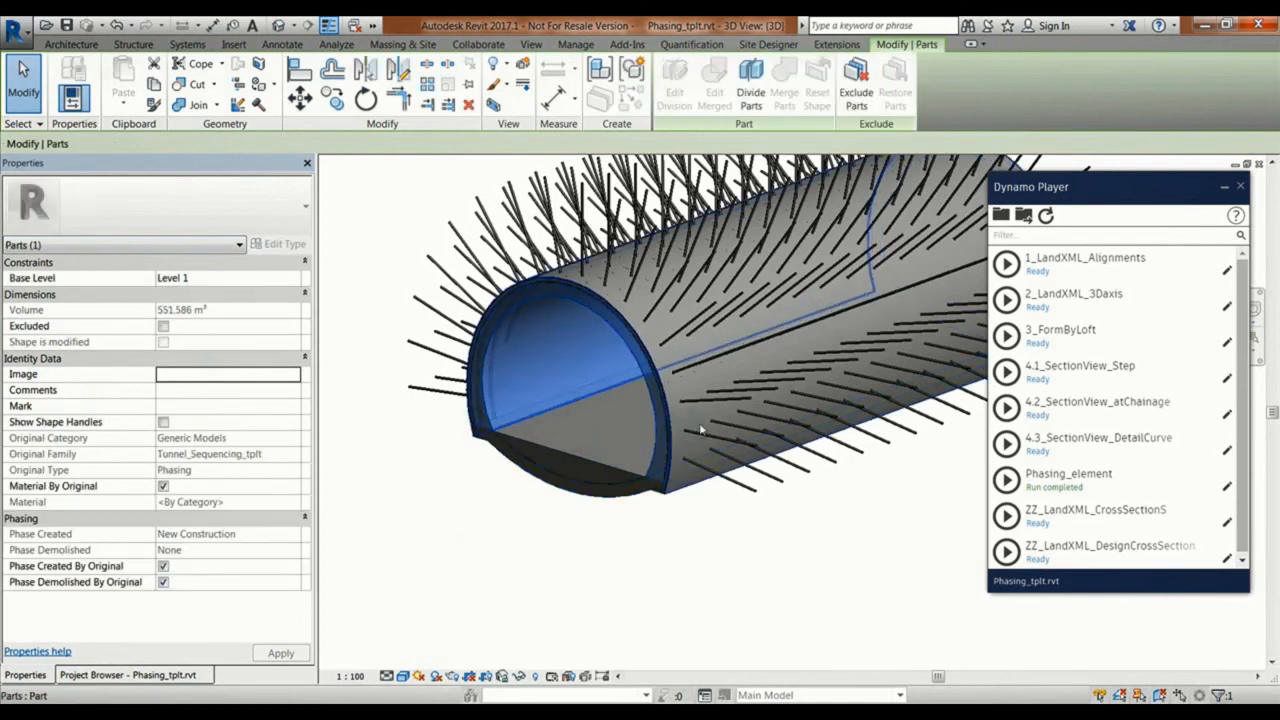
Step: Clear the part selection and open the Site floor plan
{"action": "left_click", "coordinate": [634, 523]}
{"action": "scroll", "coordinate": [654, 543], "scroll_direction": "down", "scroll_amount": 3}
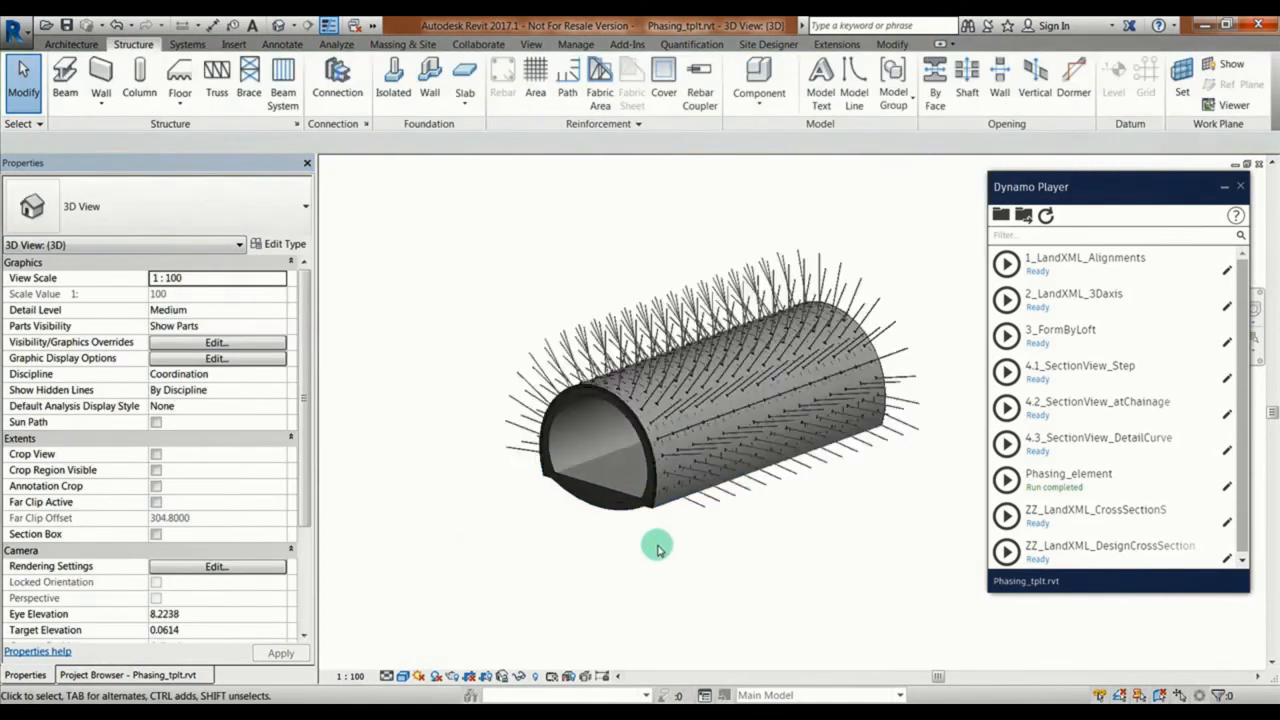
{"action": "middle_click_drag", "start_coordinate": [654, 543], "coordinate": [562, 572], "text": "shift"}
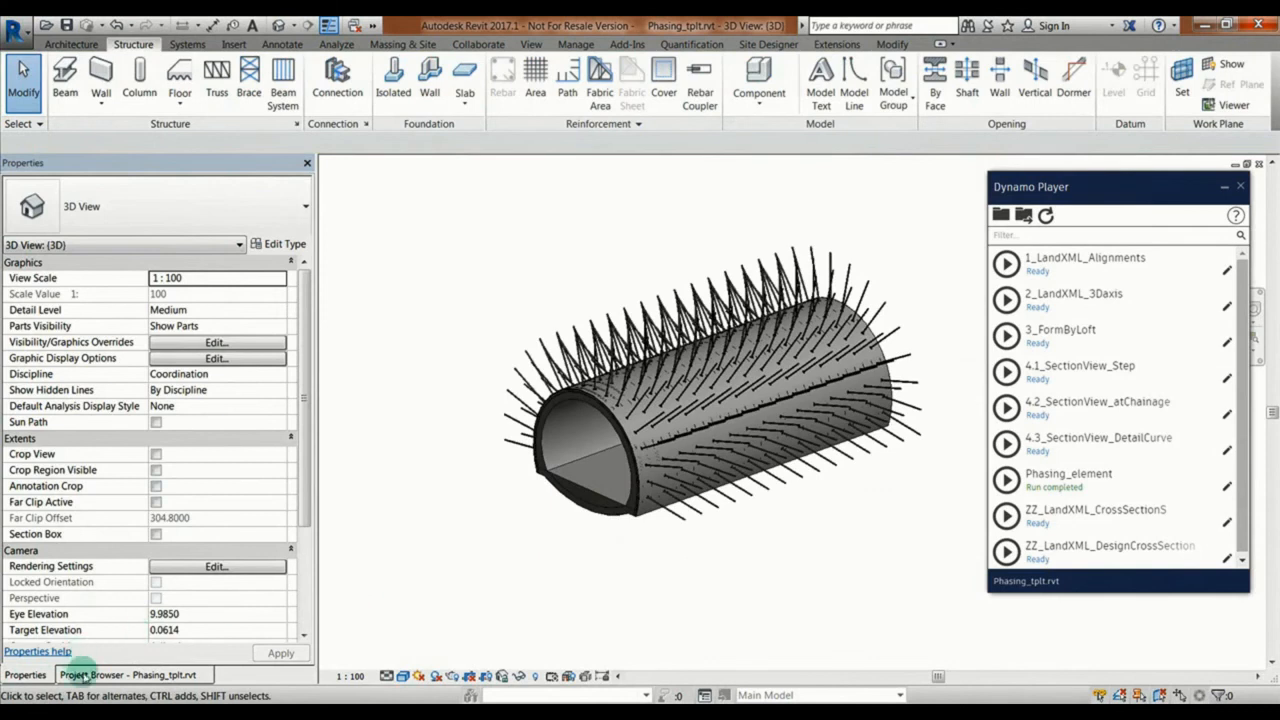
{"action": "left_click", "coordinate": [85, 675]}
{"action": "double_click", "coordinate": [66, 243]}
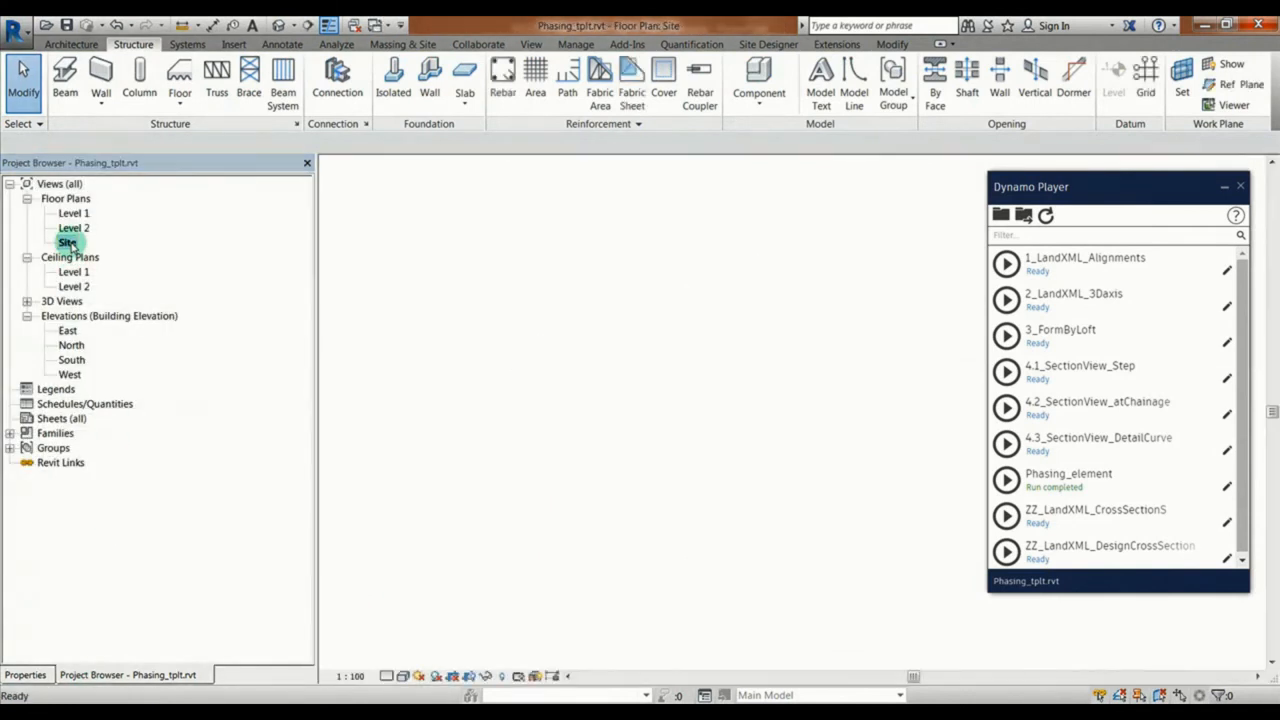
{"action": "left_click", "coordinate": [440, 330]}
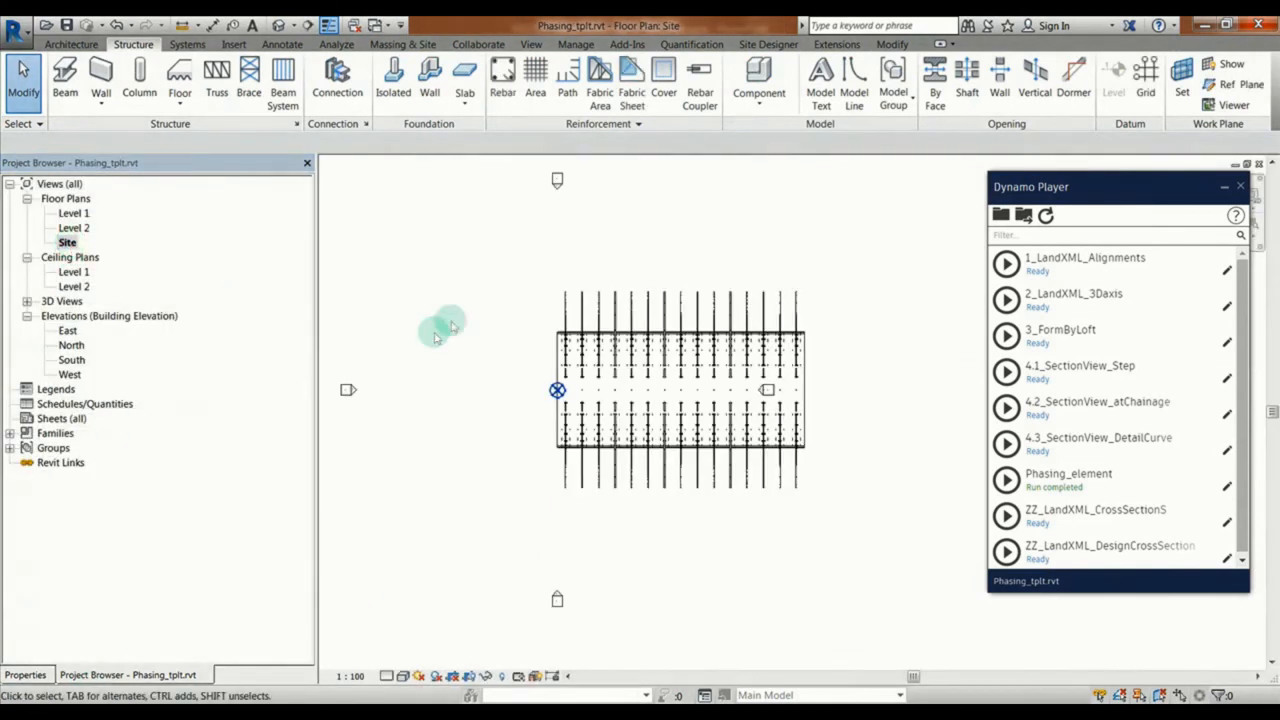
Step: Draw two vertical grid lines across the tunnel, dividing its length into roughly three sections
{"action": "left_click", "coordinate": [1145, 80]}
{"action": "left_click", "coordinate": [634, 270]}
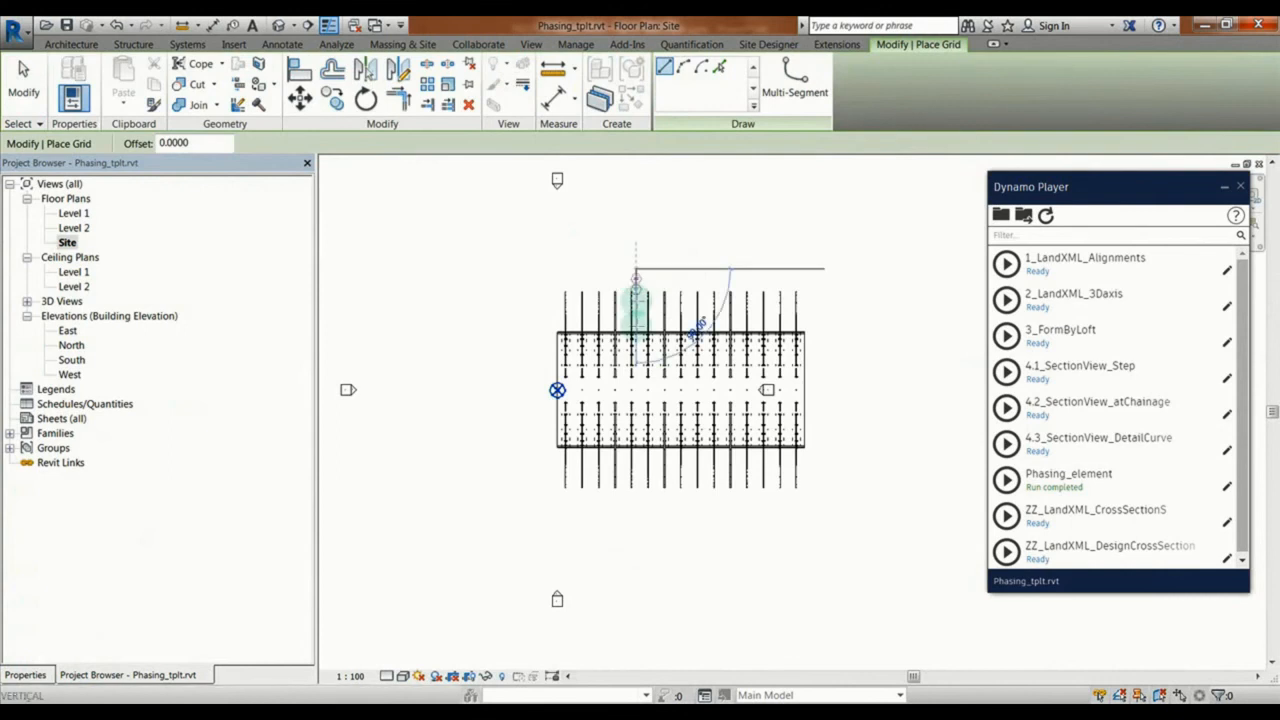
{"action": "left_click", "coordinate": [635, 512]}
{"action": "left_click", "coordinate": [737, 268]}
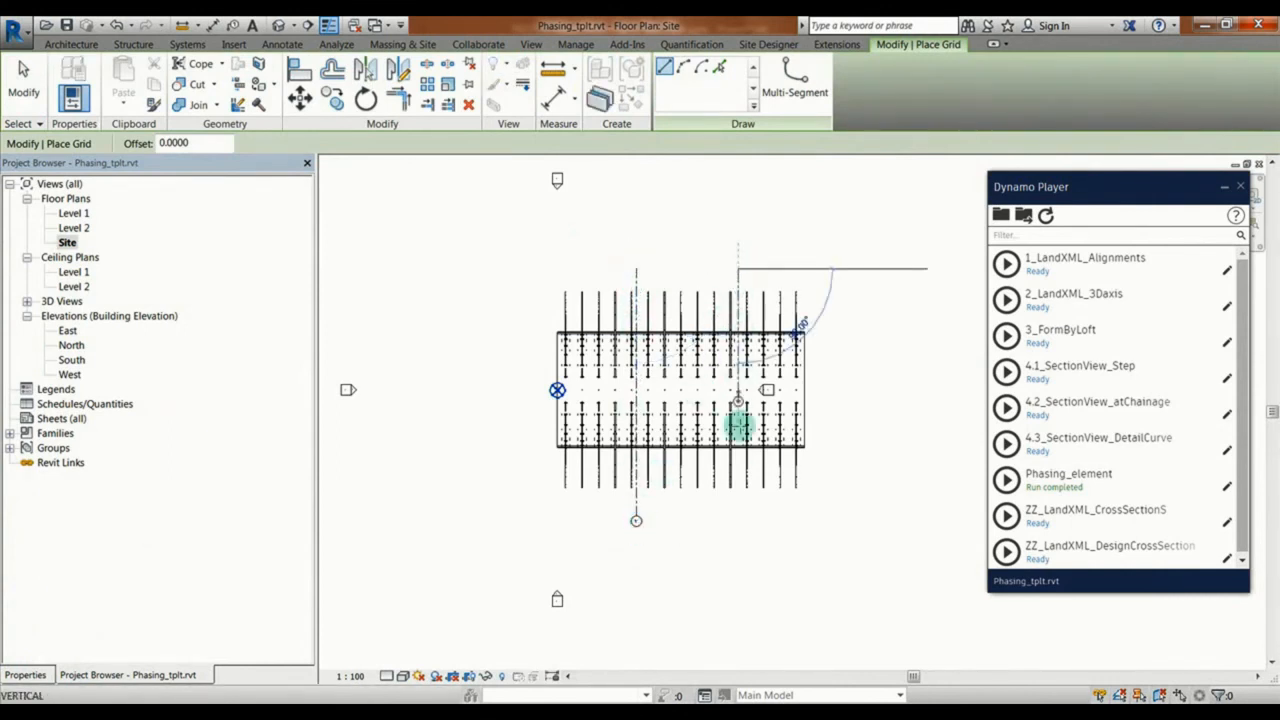
{"action": "left_click", "coordinate": [738, 515]}
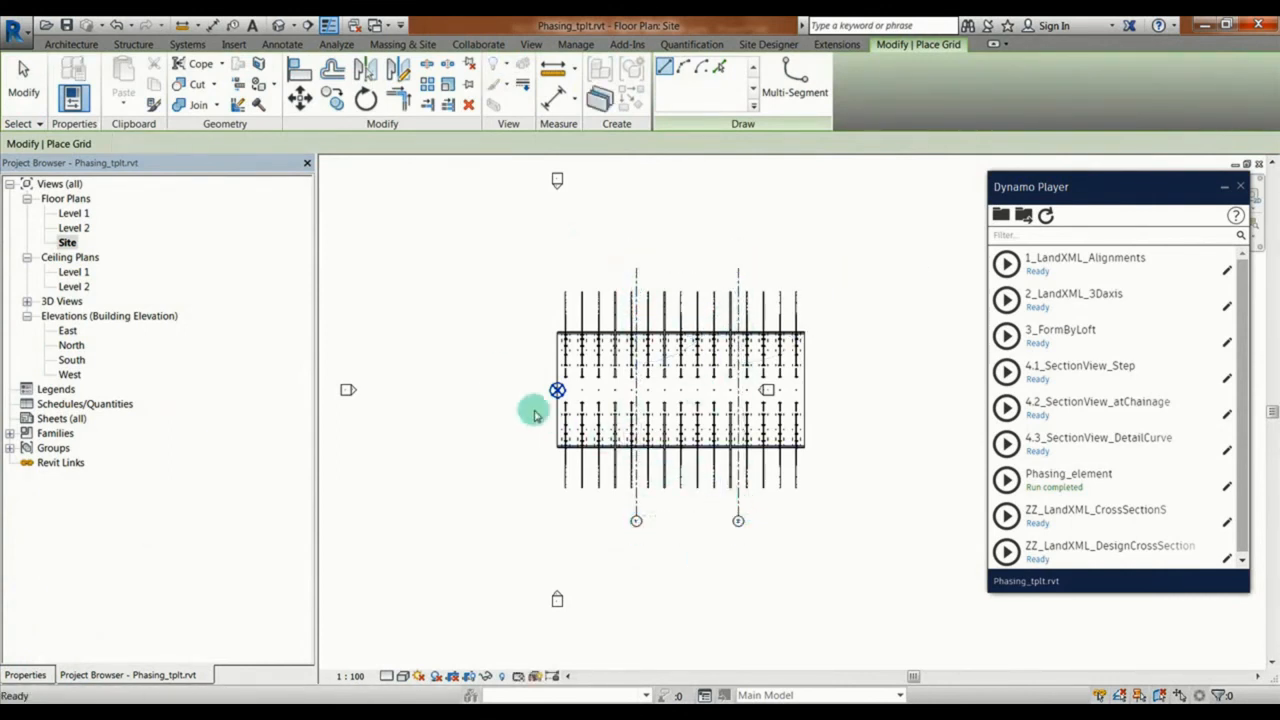
{"action": "key", "text": "Escape"}
{"action": "key", "text": "Escape"}
Step: In the default 3D view, divide the tunnel's outer shell part using grids 1 and 2 as intersecting references
{"action": "left_click", "coordinate": [531, 44]}
{"action": "left_click", "coordinate": [477, 80]}
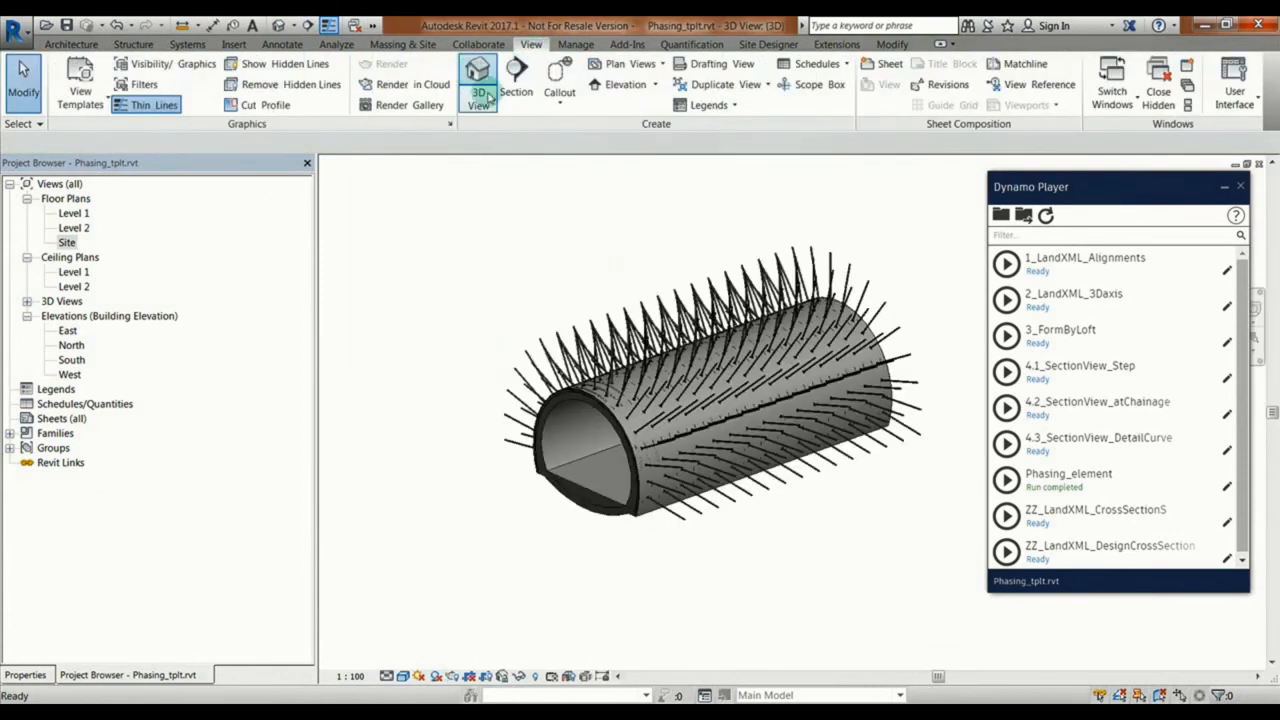
{"action": "left_click", "coordinate": [605, 412]}
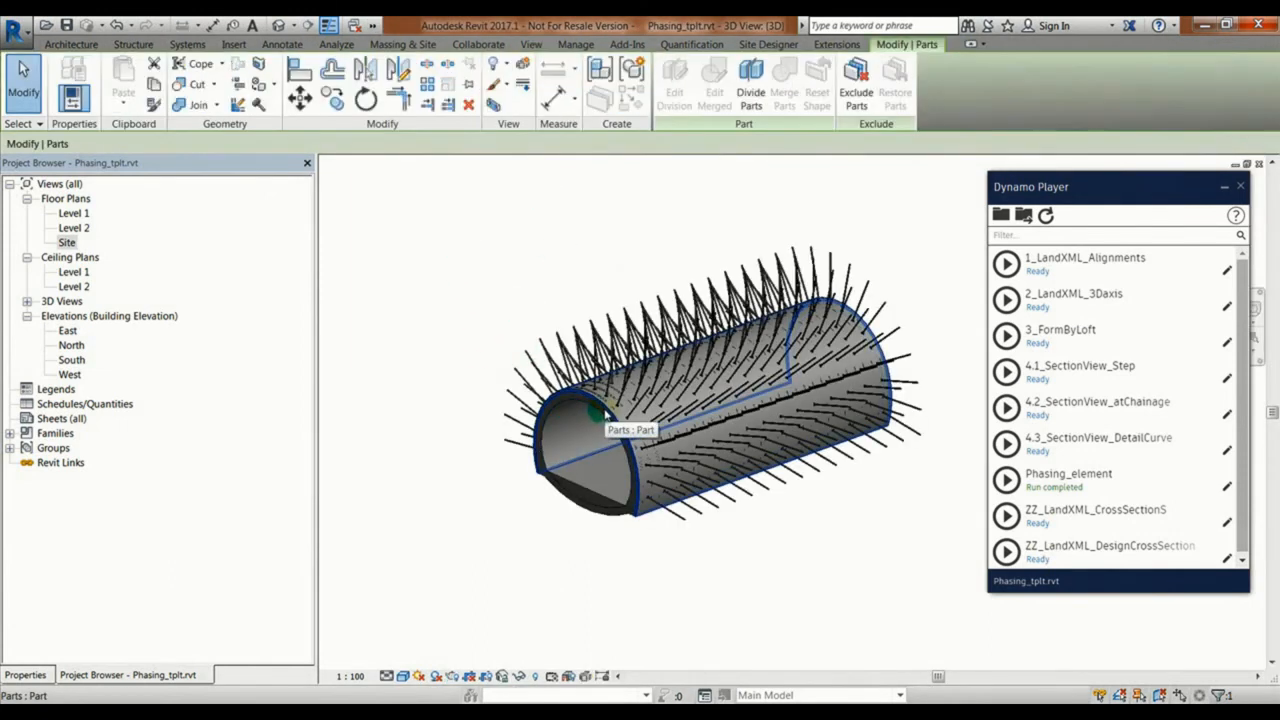
{"action": "left_click", "coordinate": [632, 549]}
{"action": "left_click", "coordinate": [648, 517]}
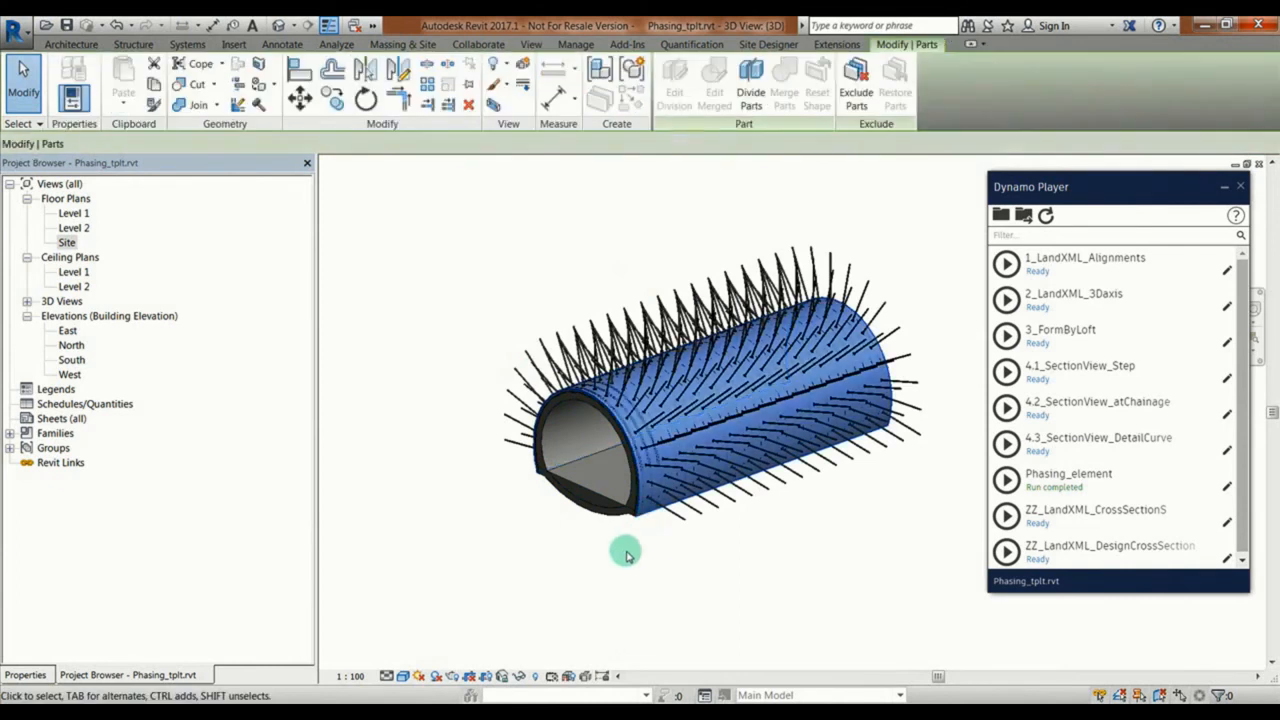
{"action": "left_click", "coordinate": [751, 90]}
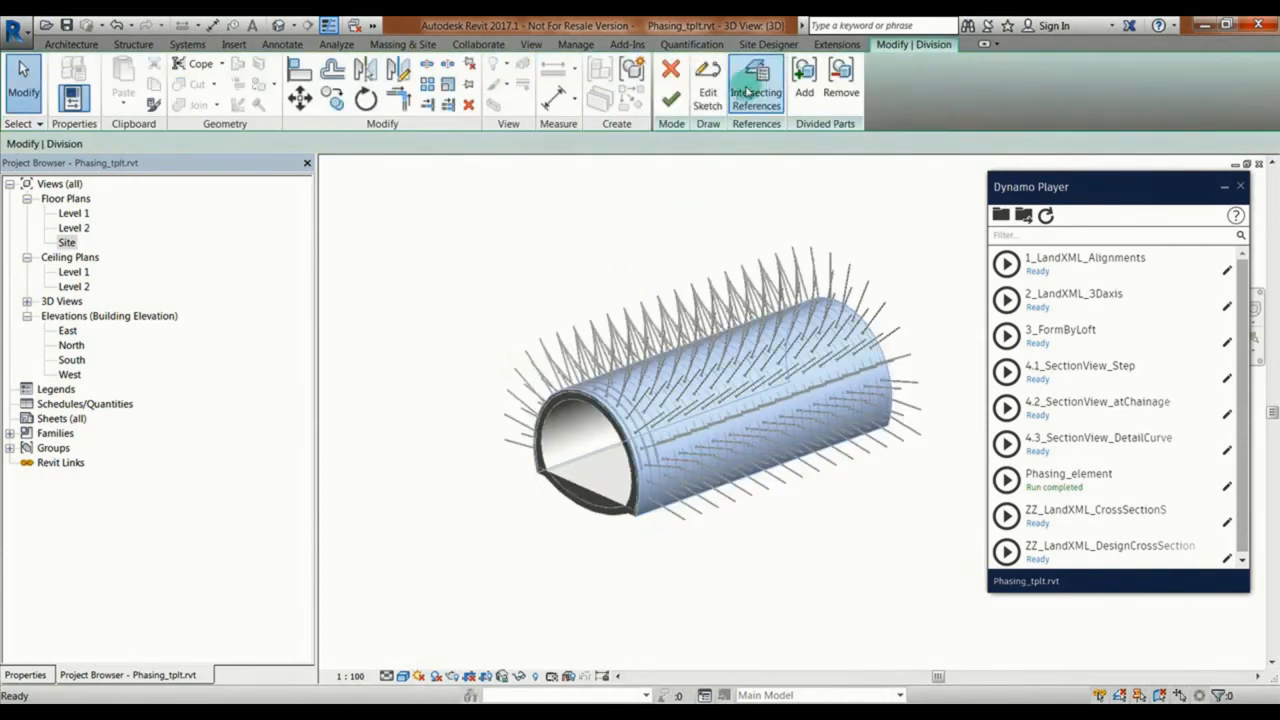
{"action": "left_click", "coordinate": [754, 92]}
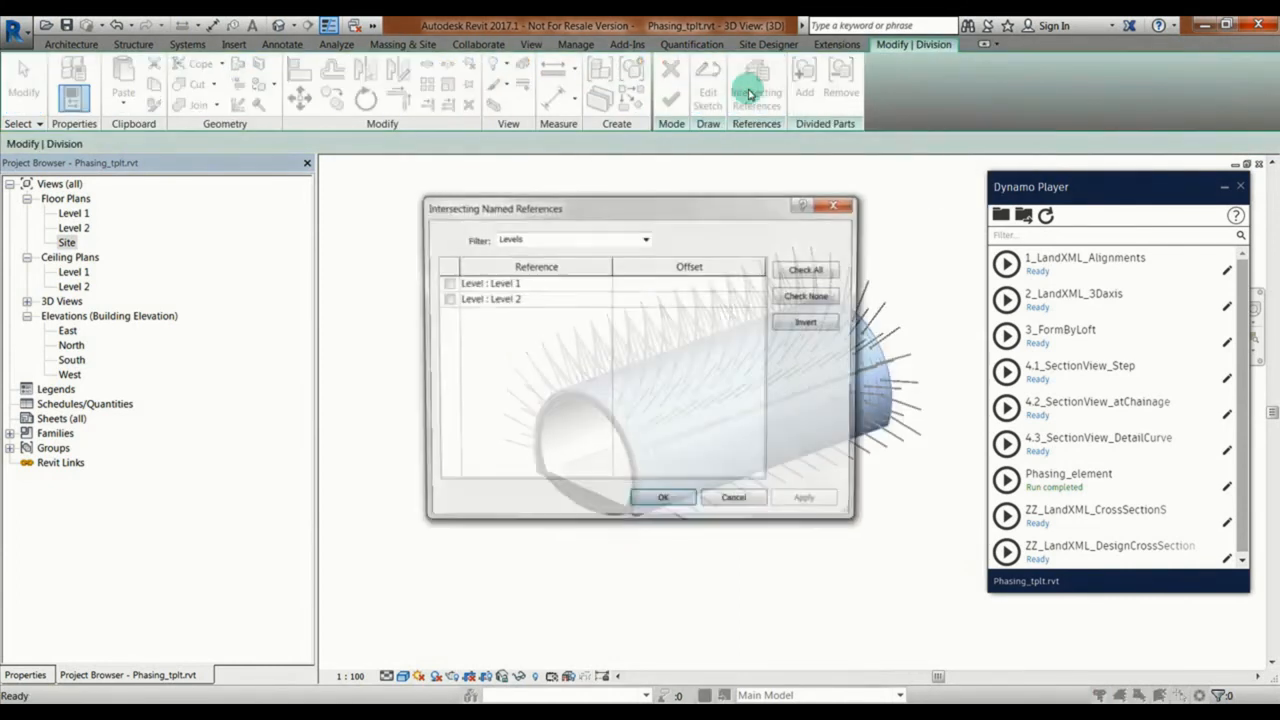
{"action": "left_click", "coordinate": [646, 238]}
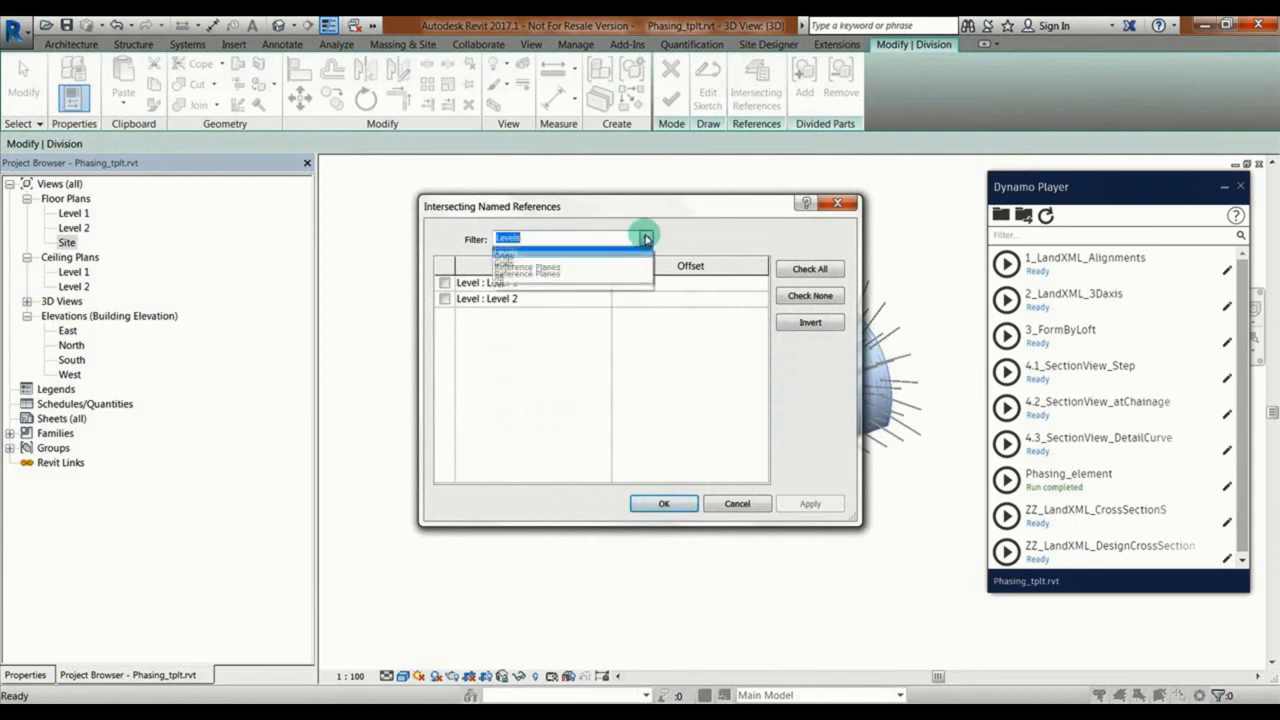
{"action": "left_click", "coordinate": [505, 258]}
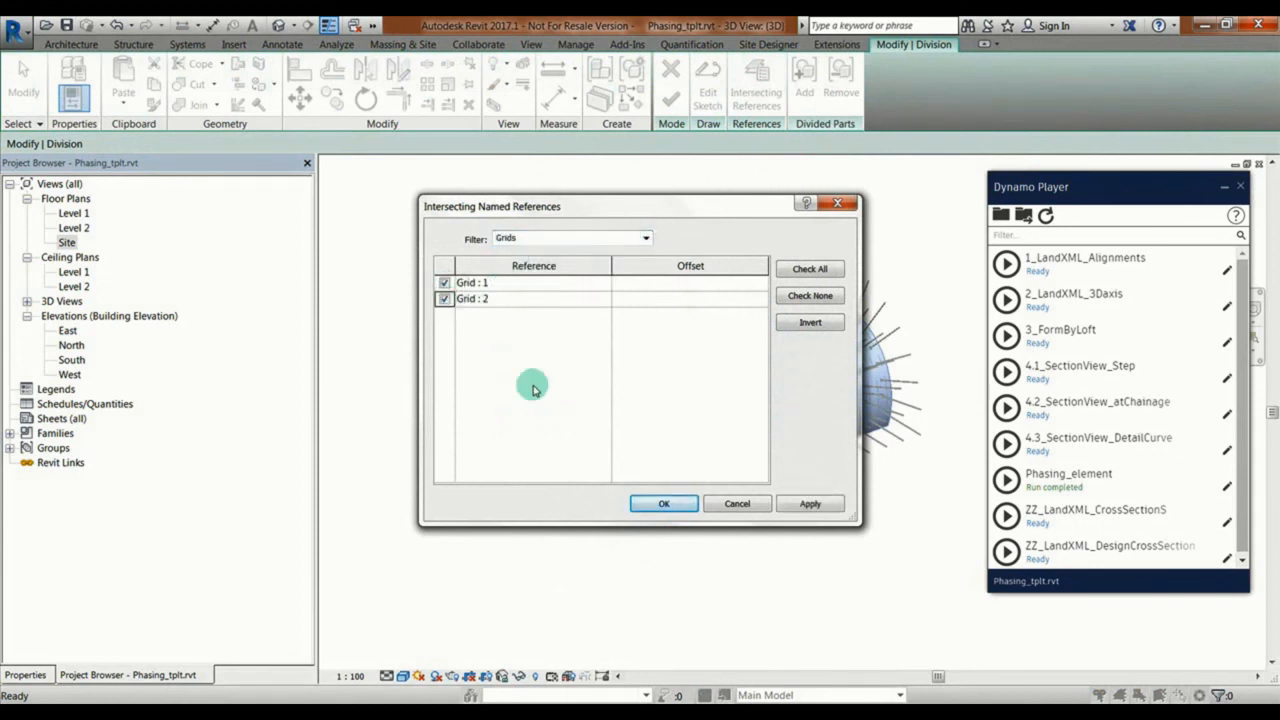
{"action": "left_click", "coordinate": [685, 510]}
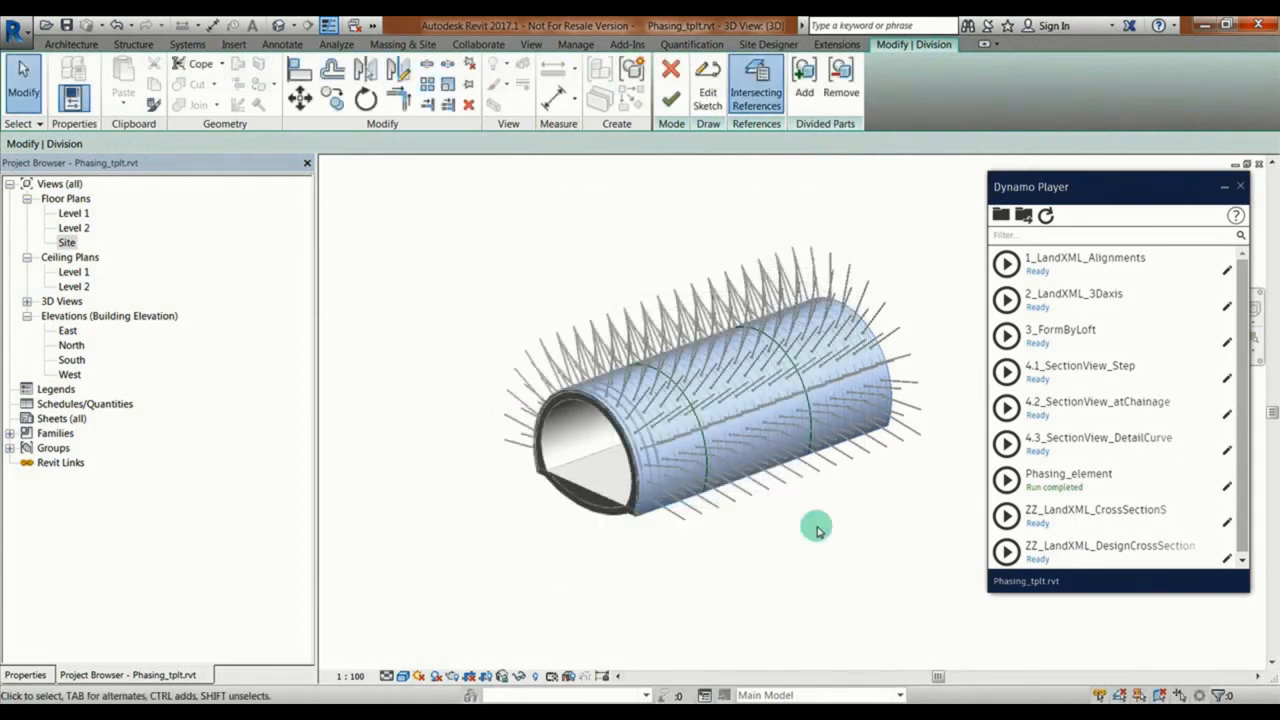
{"action": "left_click", "coordinate": [678, 102]}
Step: Select the front, middle and rear segments of the divided outer shell one by one to check the division
{"action": "left_click", "coordinate": [621, 197]}
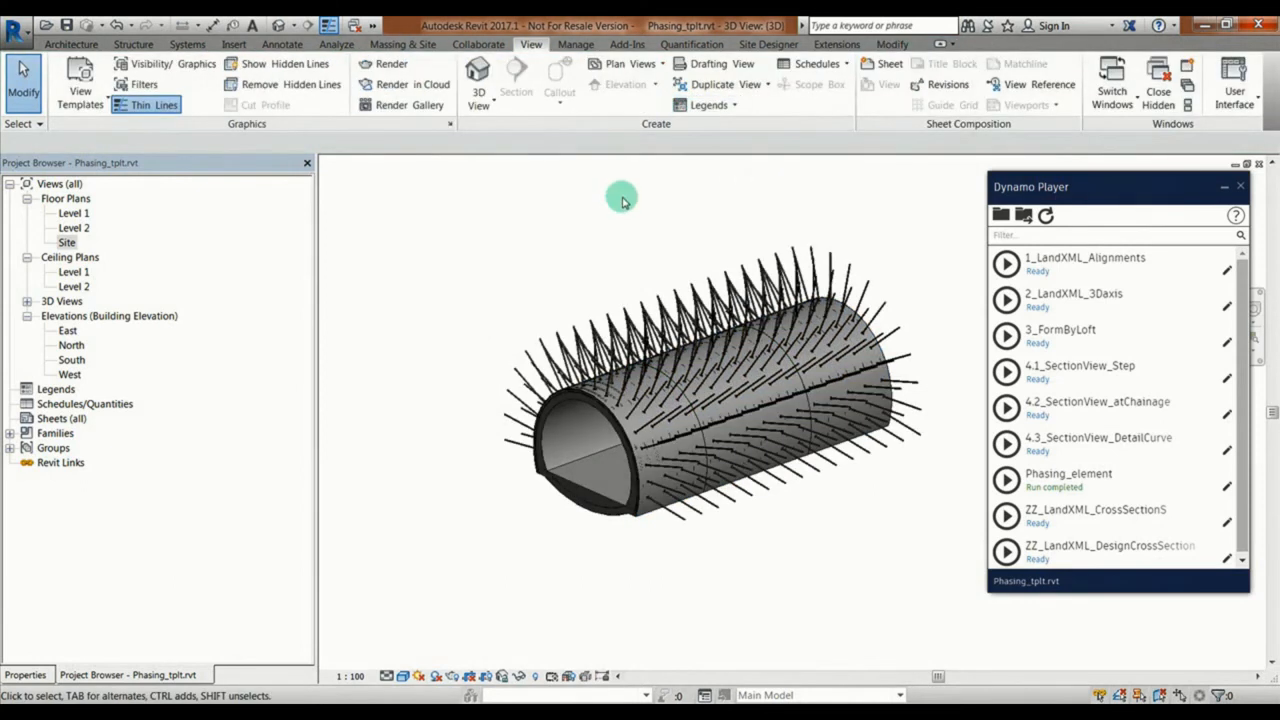
{"action": "left_click", "coordinate": [628, 435]}
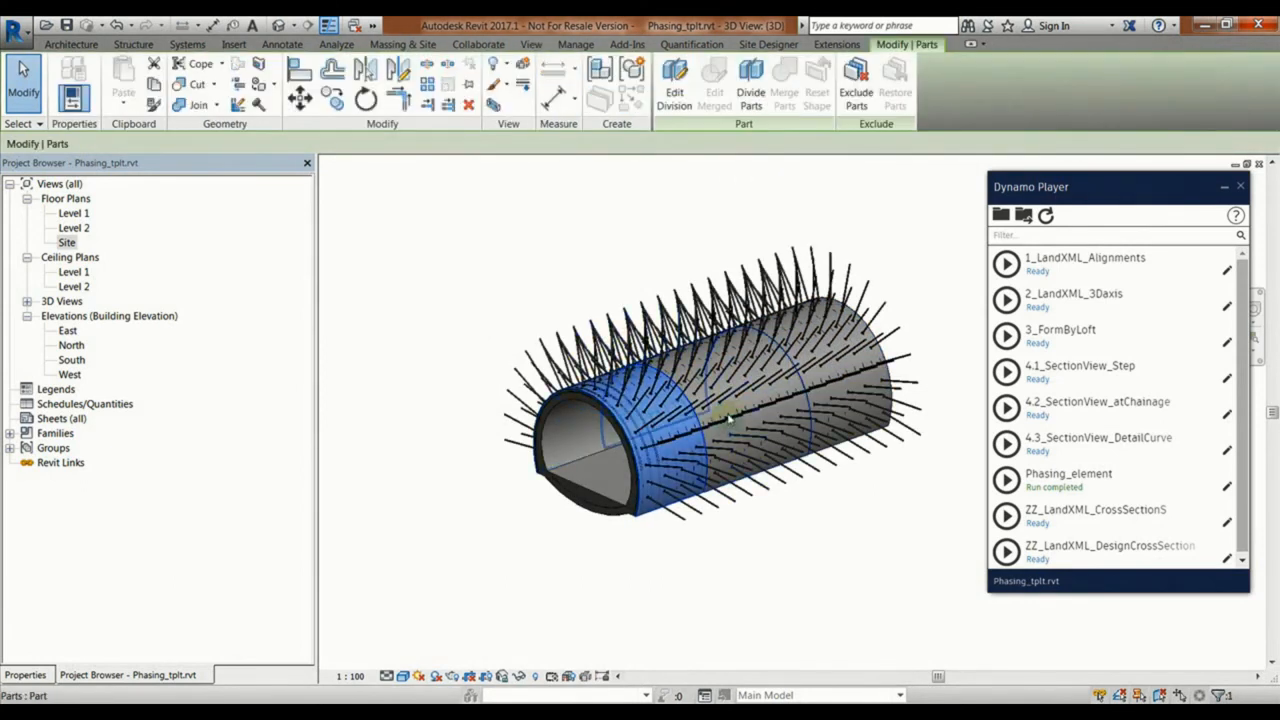
{"action": "left_click", "coordinate": [732, 420]}
{"action": "left_click", "coordinate": [831, 388]}
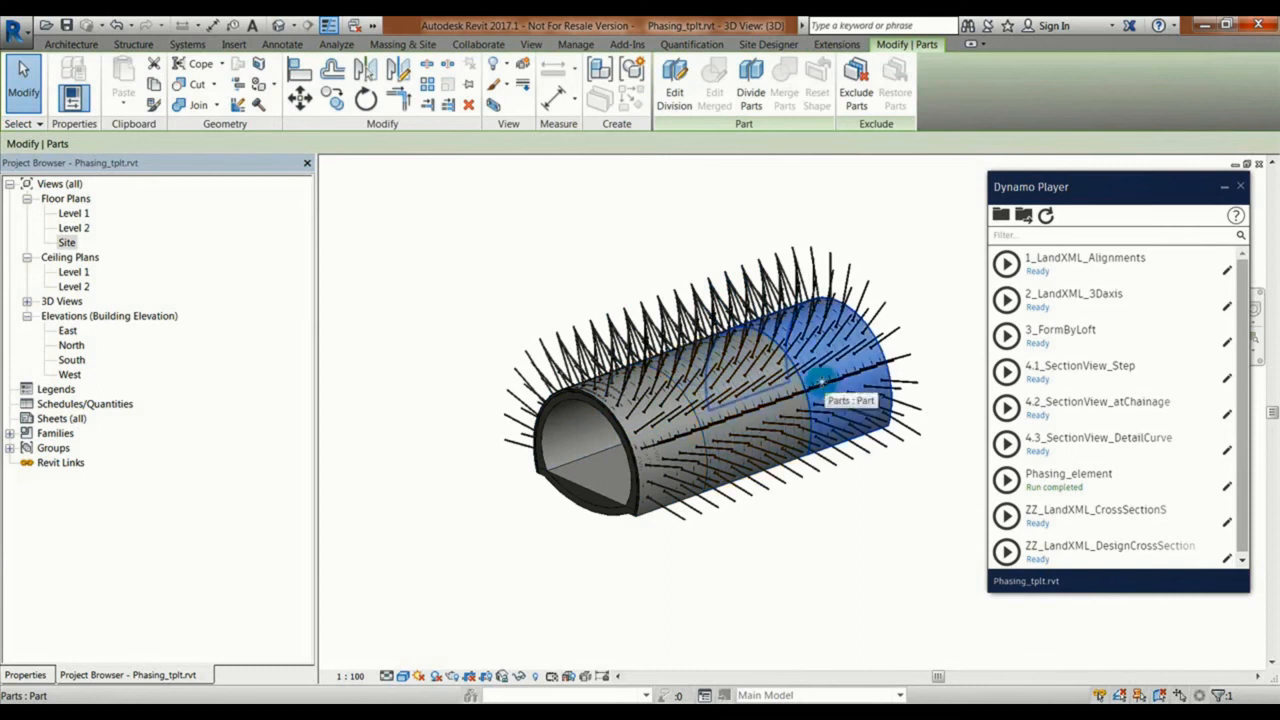
{"action": "left_click", "coordinate": [838, 505]}
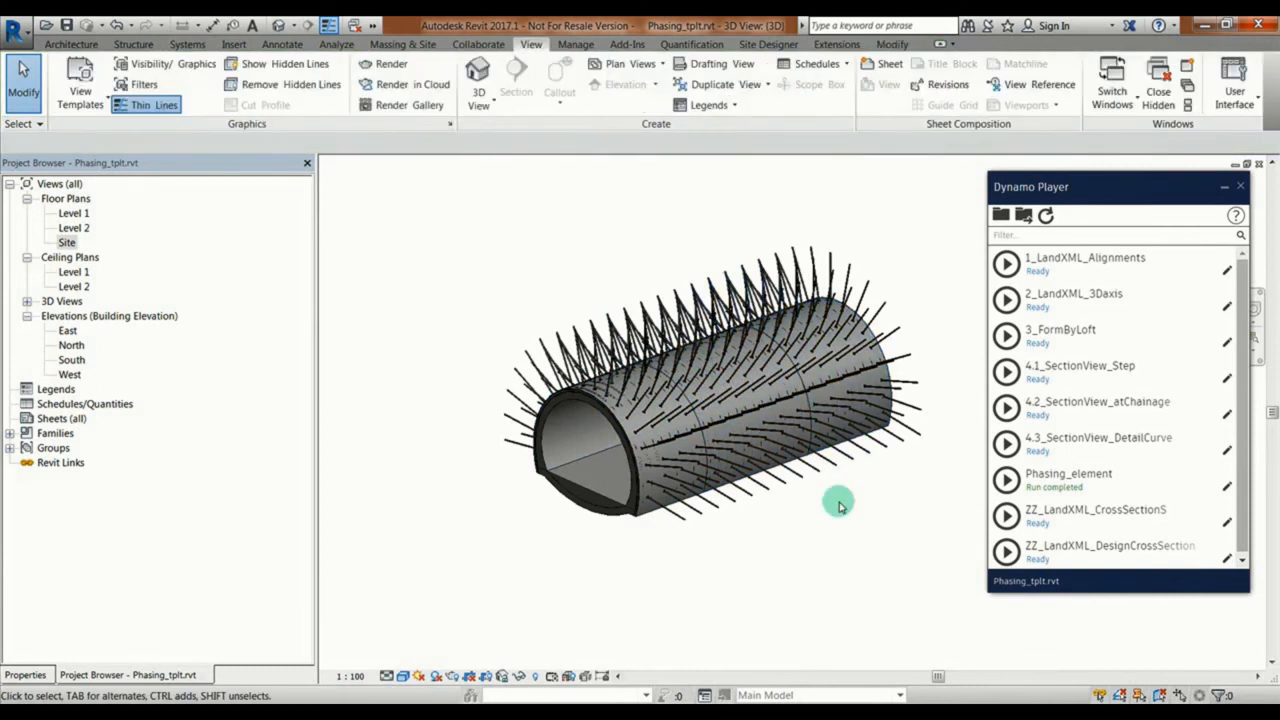
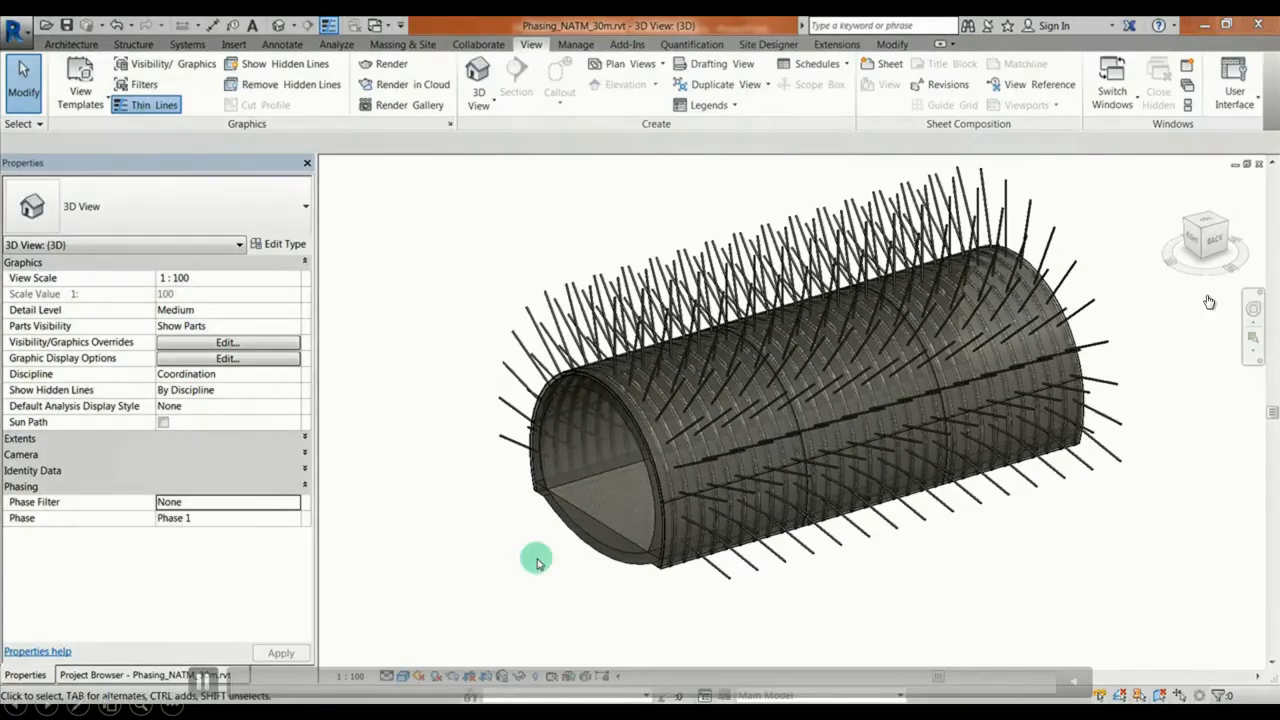
Step: Set the 3D view's phase filter to Show Only Current Phase and review the tunnel in Phase 2 and Phase 5
{"action": "left_click", "coordinate": [224, 505]}
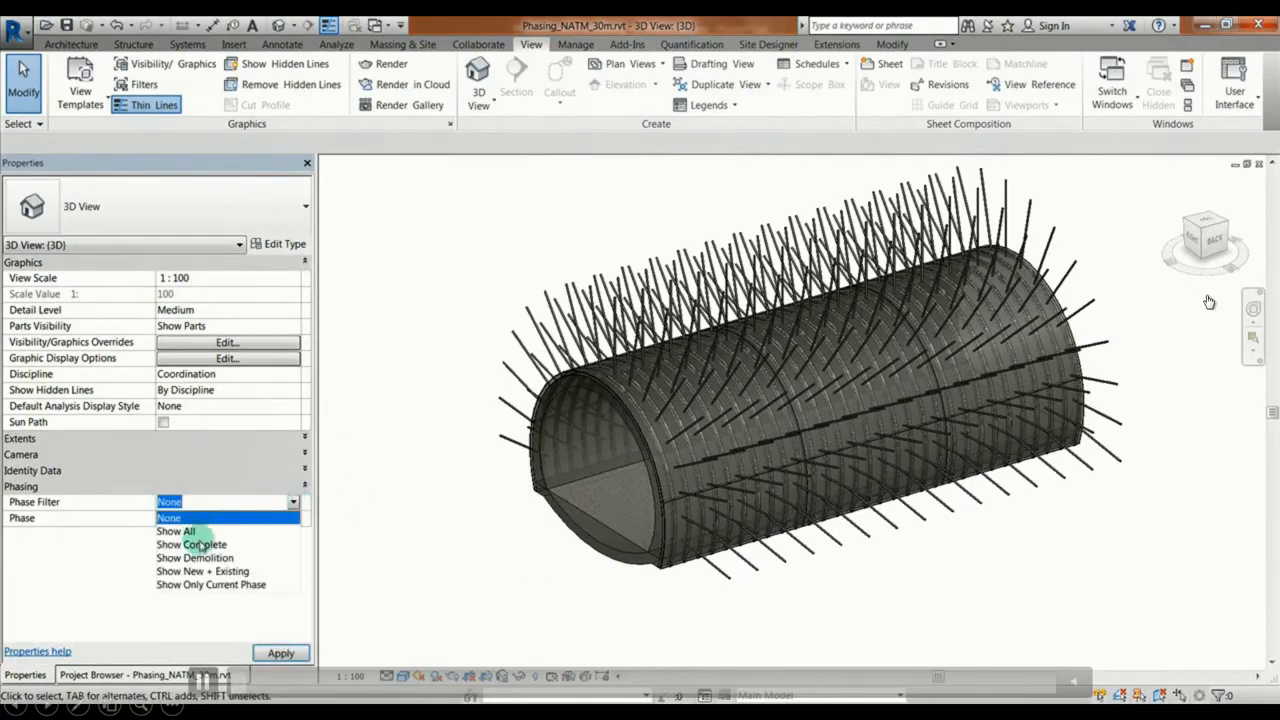
{"action": "left_click", "coordinate": [208, 584]}
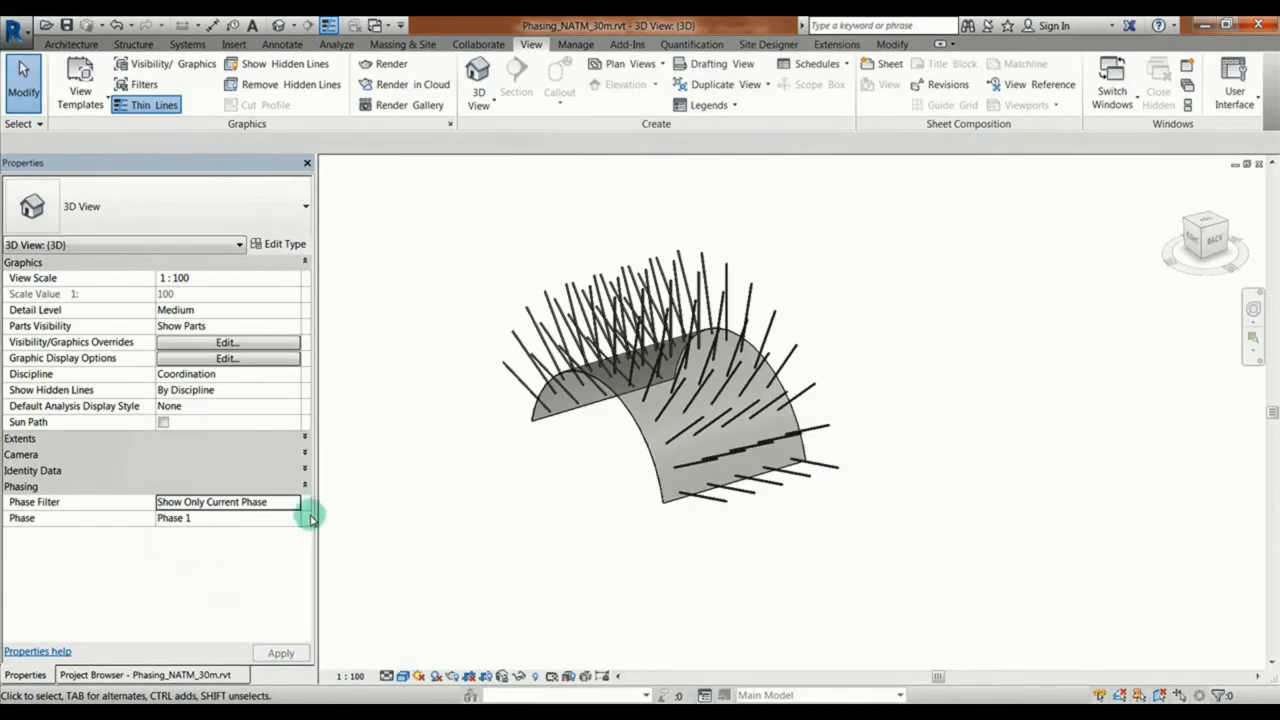
{"action": "left_click", "coordinate": [293, 519]}
{"action": "left_click", "coordinate": [214, 561]}
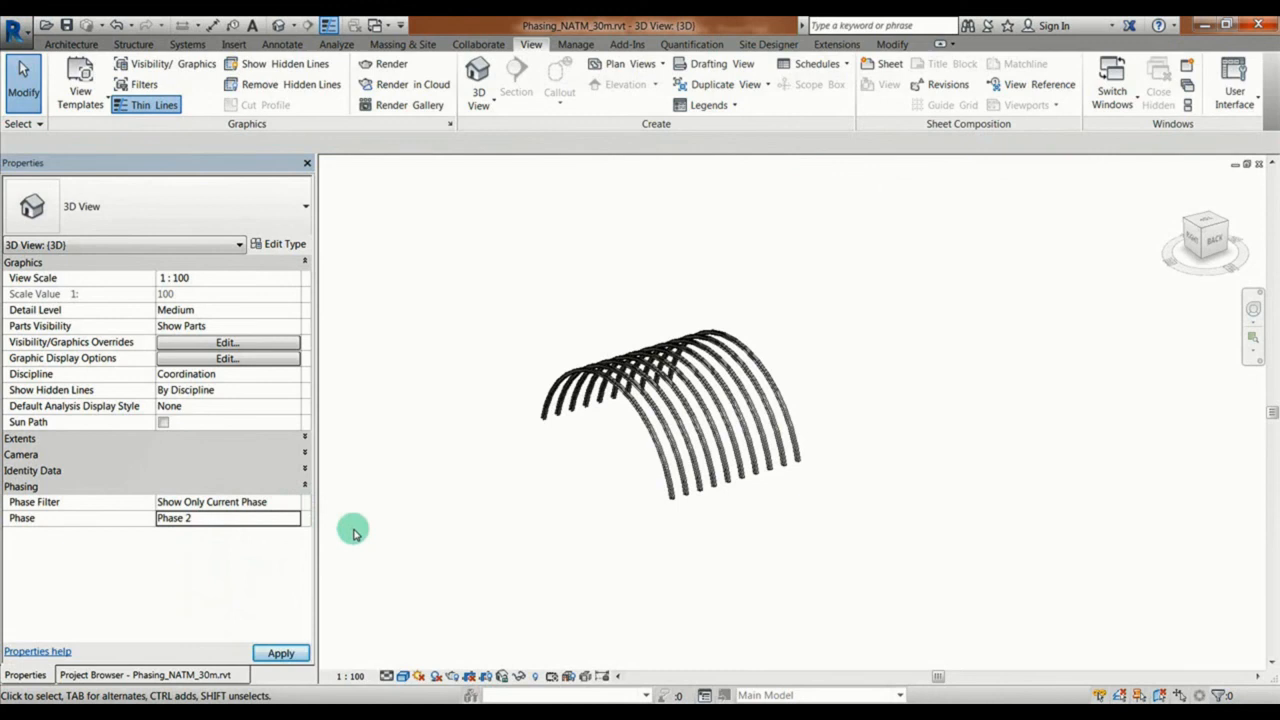
{"action": "left_click", "coordinate": [278, 521]}
{"action": "left_click", "coordinate": [200, 599]}
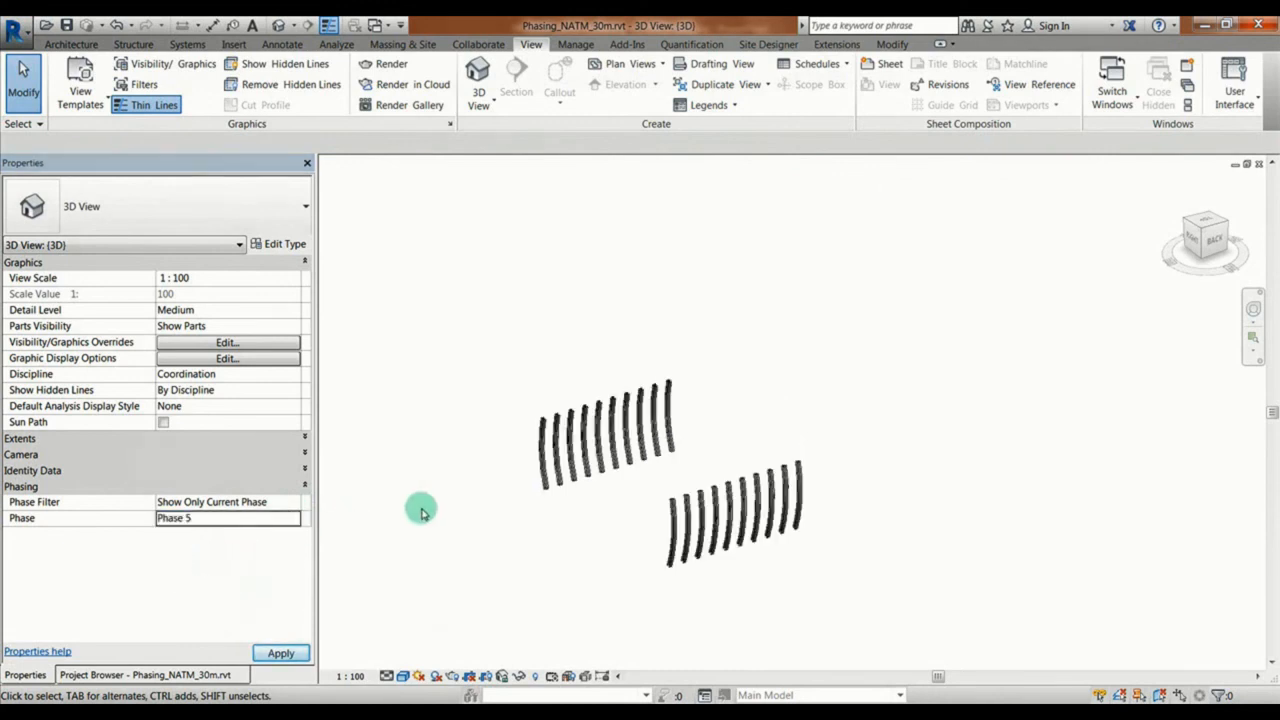
Step: Change the 3D view's phase filter to Show New + Existing and set its phase to Phase 7
{"action": "left_click", "coordinate": [293, 503]}
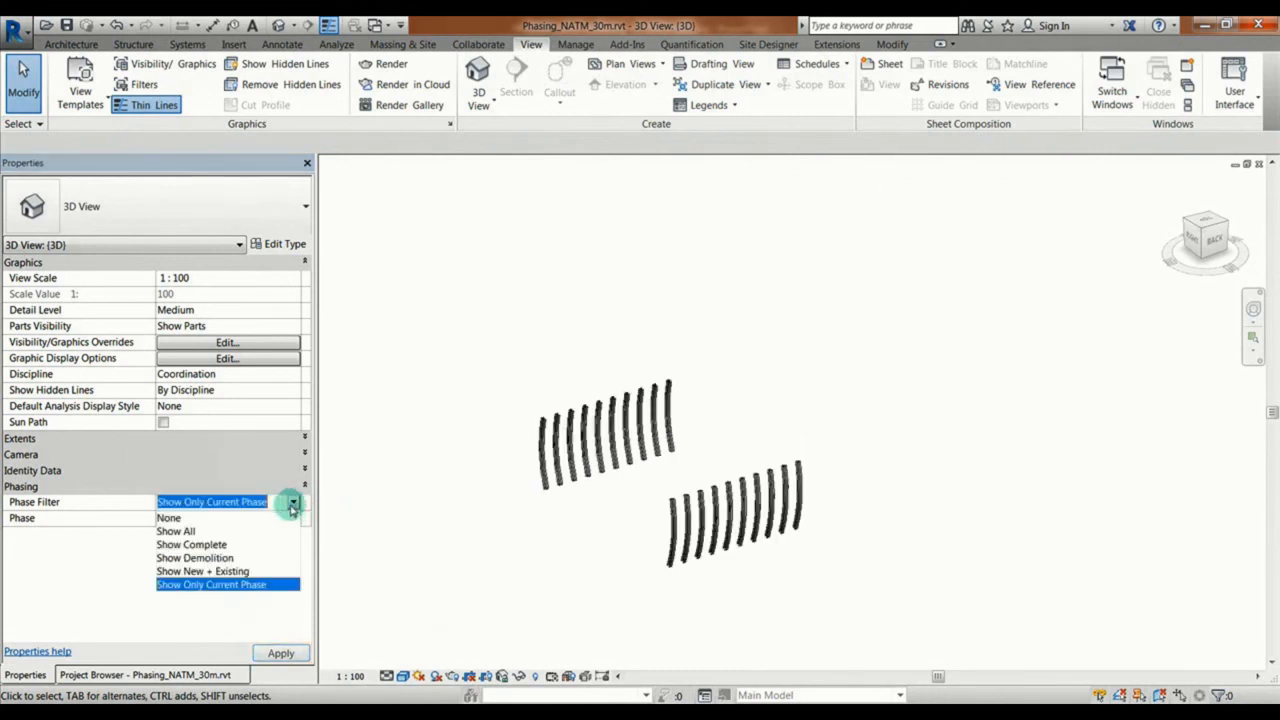
{"action": "left_click", "coordinate": [240, 571]}
{"action": "left_click", "coordinate": [293, 520]}
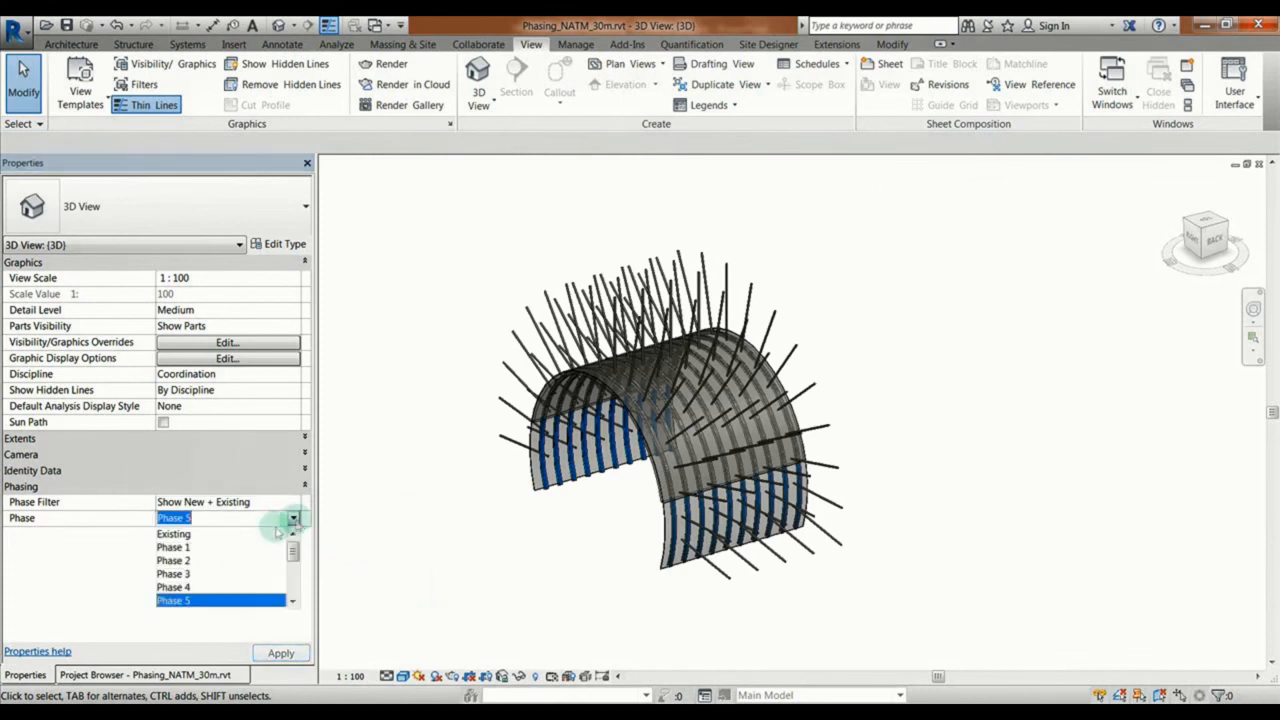
{"action": "scroll", "coordinate": [237, 545], "scroll_direction": "down", "scroll_amount": 1}
{"action": "left_click", "coordinate": [176, 587]}
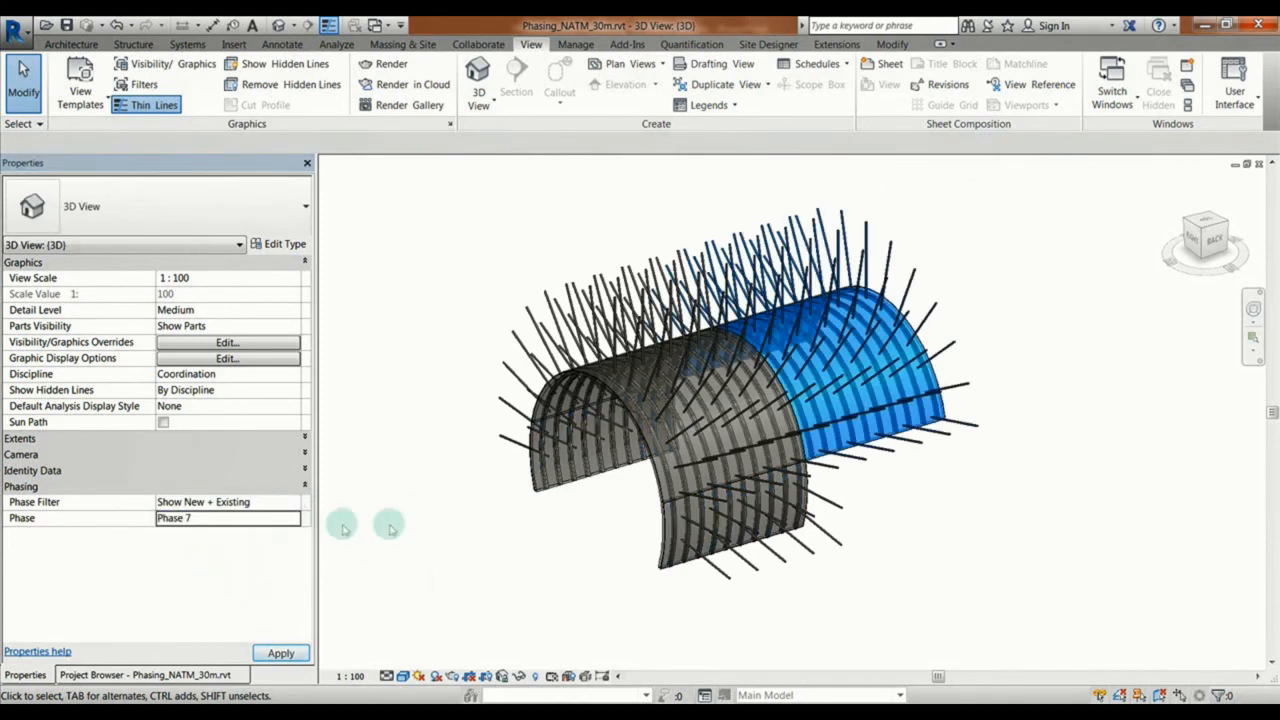
Step: Advance the 3D view through Phases 9, 10 and 12, ending on Phase 13
{"action": "left_click", "coordinate": [297, 520]}
{"action": "left_click", "coordinate": [186, 591]}
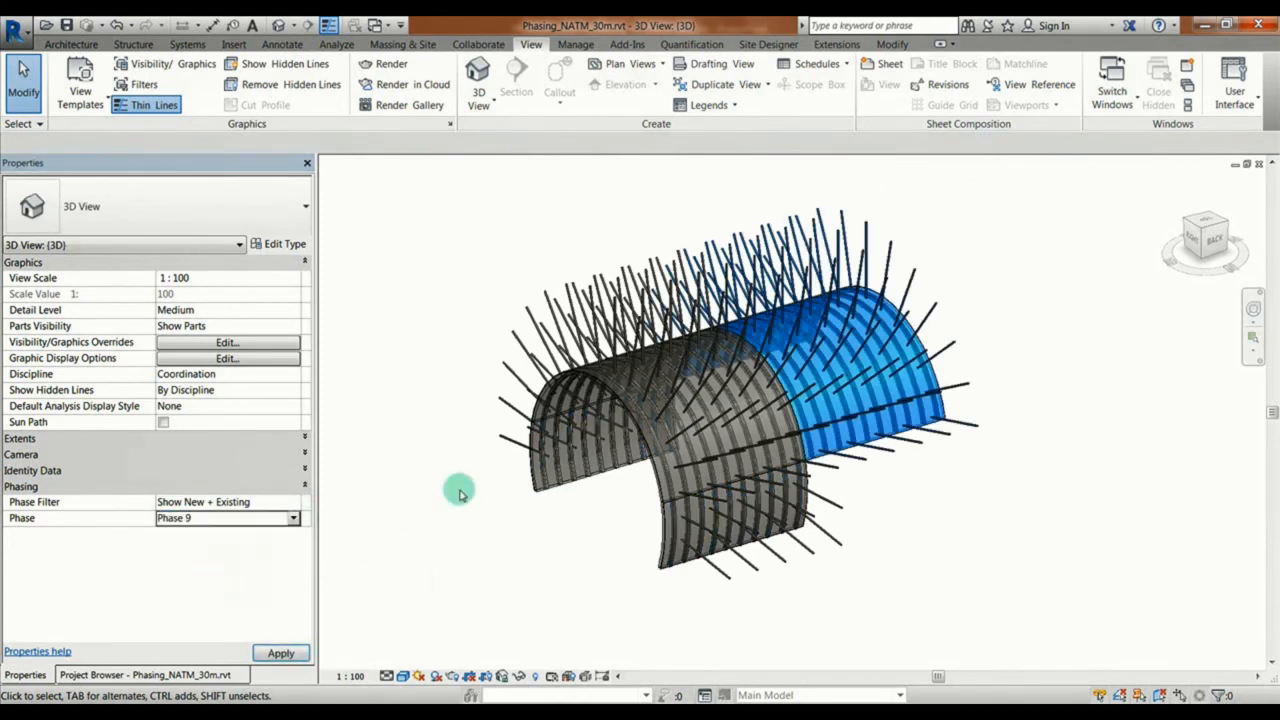
{"action": "left_click", "coordinate": [292, 517]}
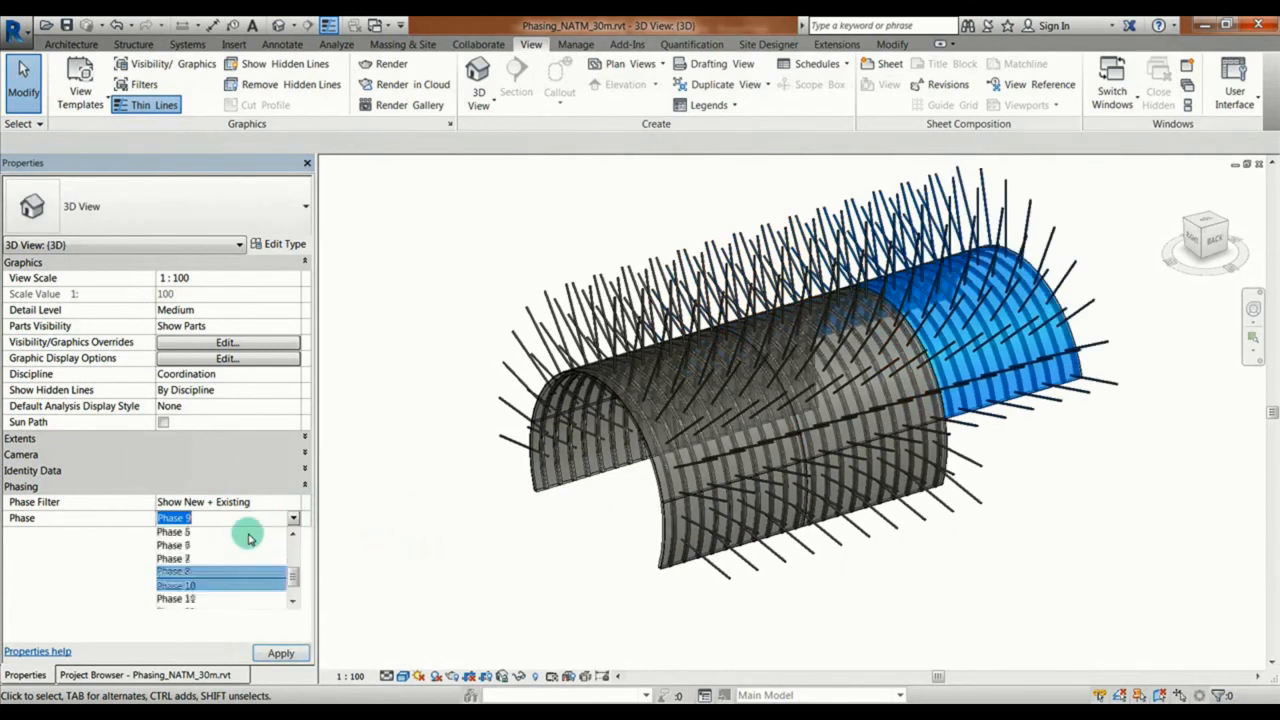
{"action": "left_click", "coordinate": [185, 574]}
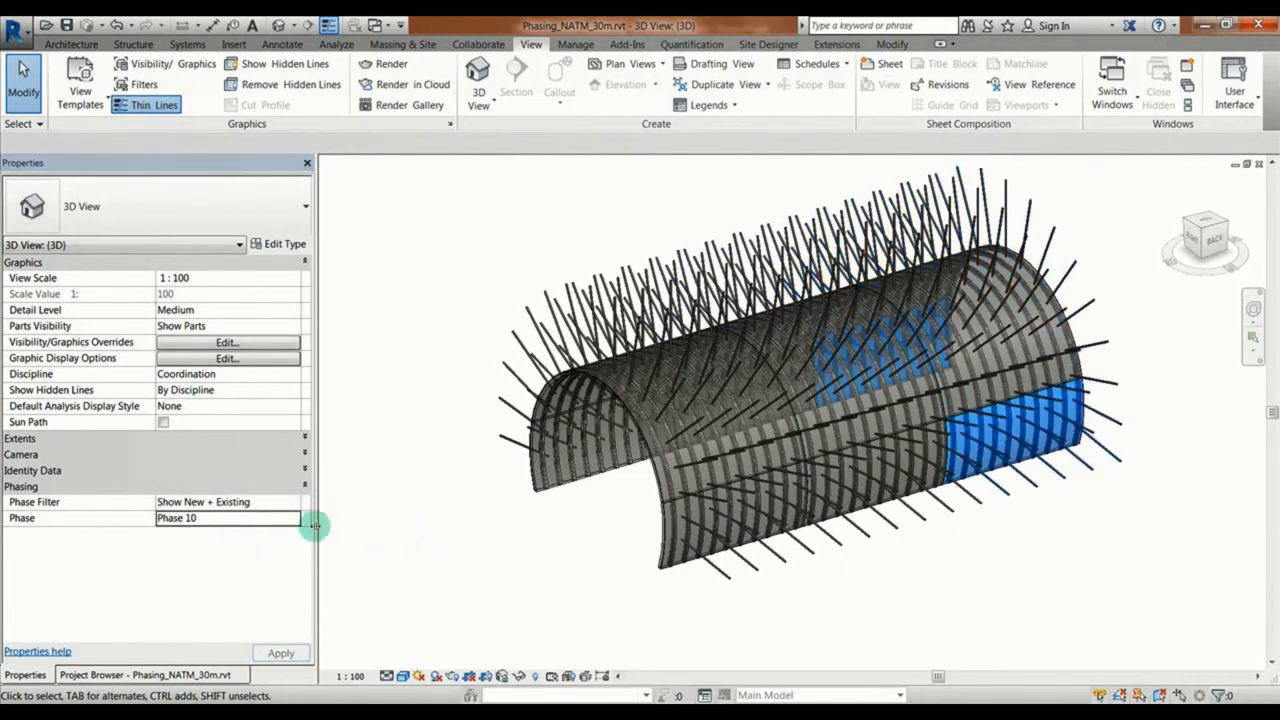
{"action": "left_click", "coordinate": [293, 518]}
{"action": "scroll", "coordinate": [209, 580], "scroll_direction": "down", "scroll_amount": 1}
{"action": "left_click", "coordinate": [205, 586]}
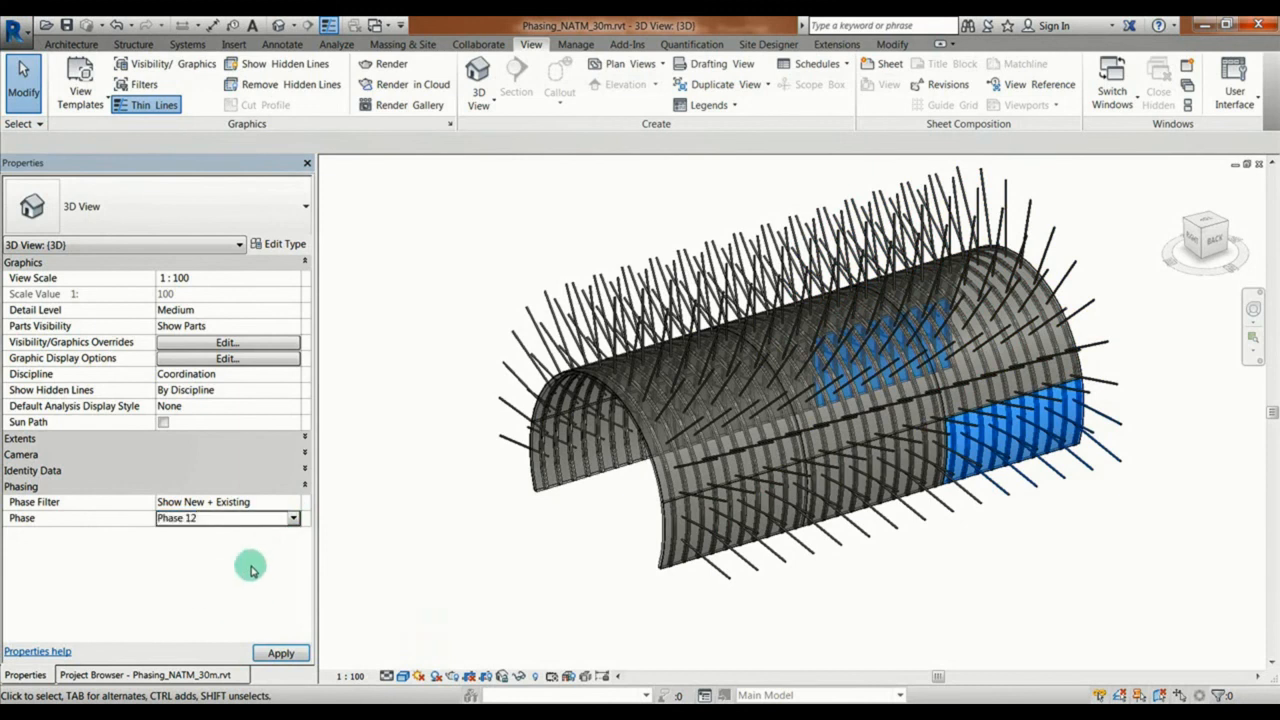
{"action": "left_click", "coordinate": [295, 518]}
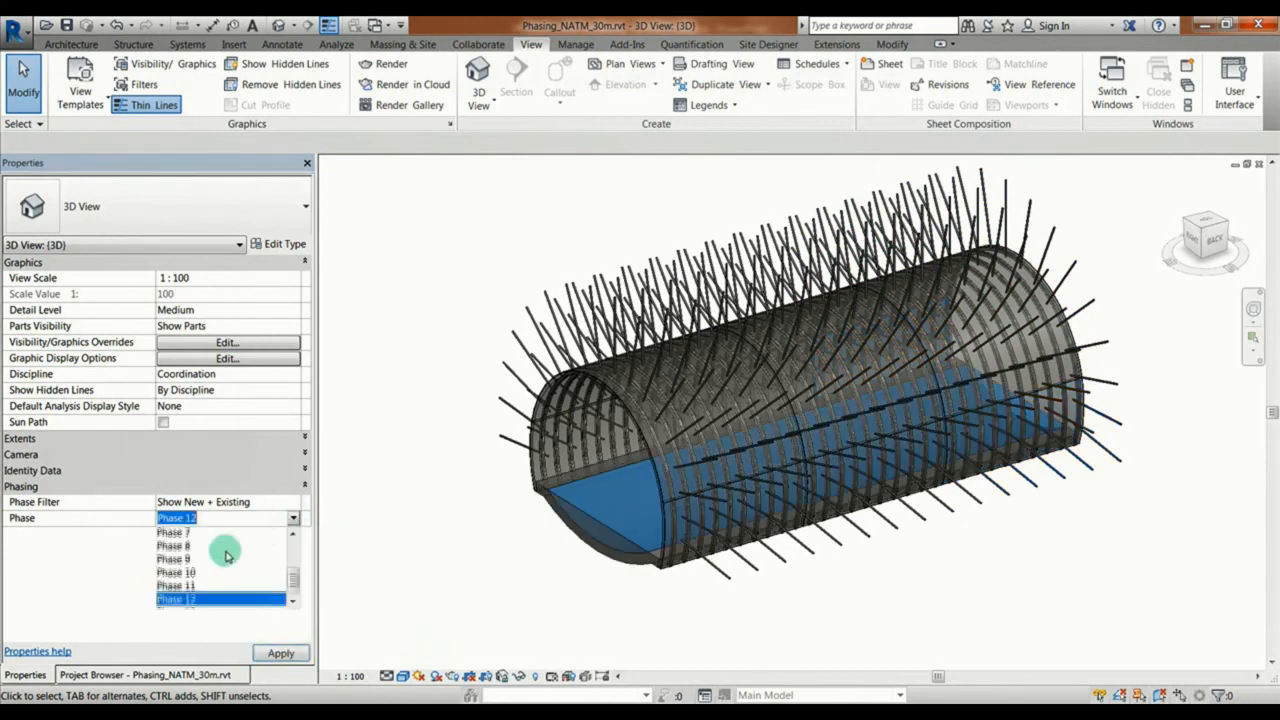
{"action": "scroll", "coordinate": [200, 580], "scroll_direction": "down", "scroll_amount": 1}
{"action": "left_click", "coordinate": [200, 584]}
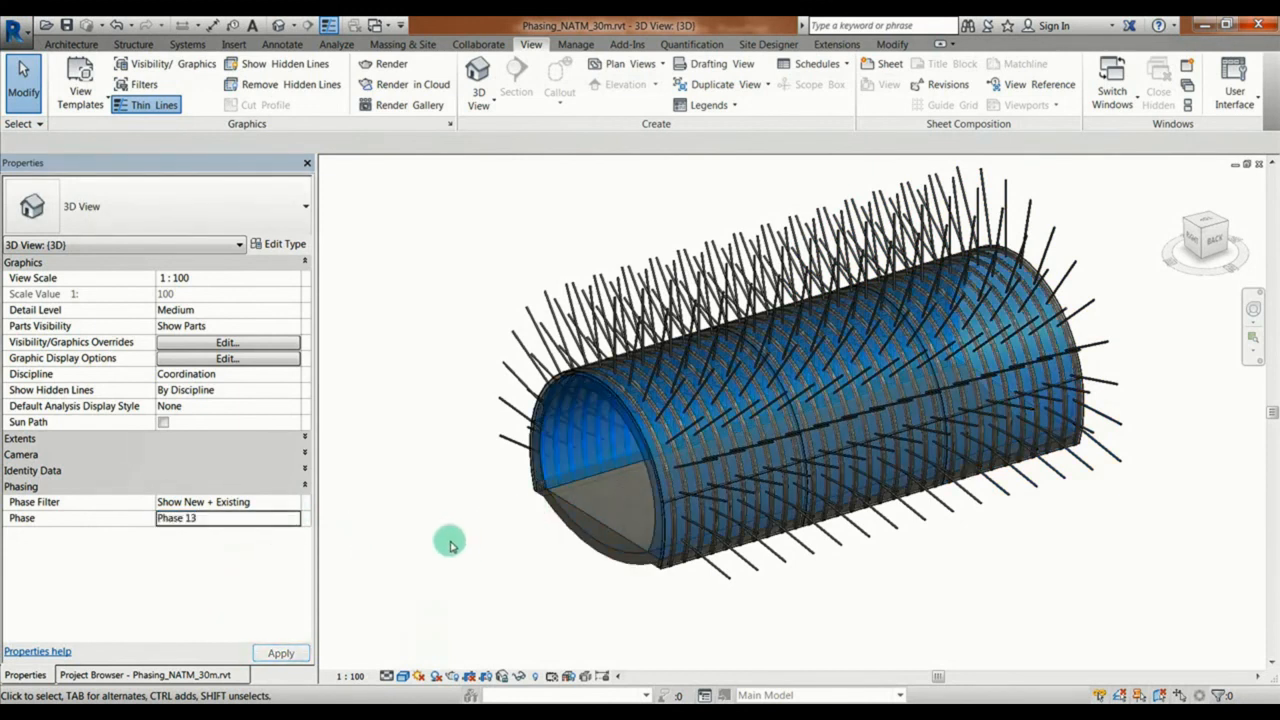
Step: Open the Section 1 view and set its phase to Phase 2
{"action": "left_click", "coordinate": [117, 668]}
{"action": "double_click", "coordinate": [79, 448]}
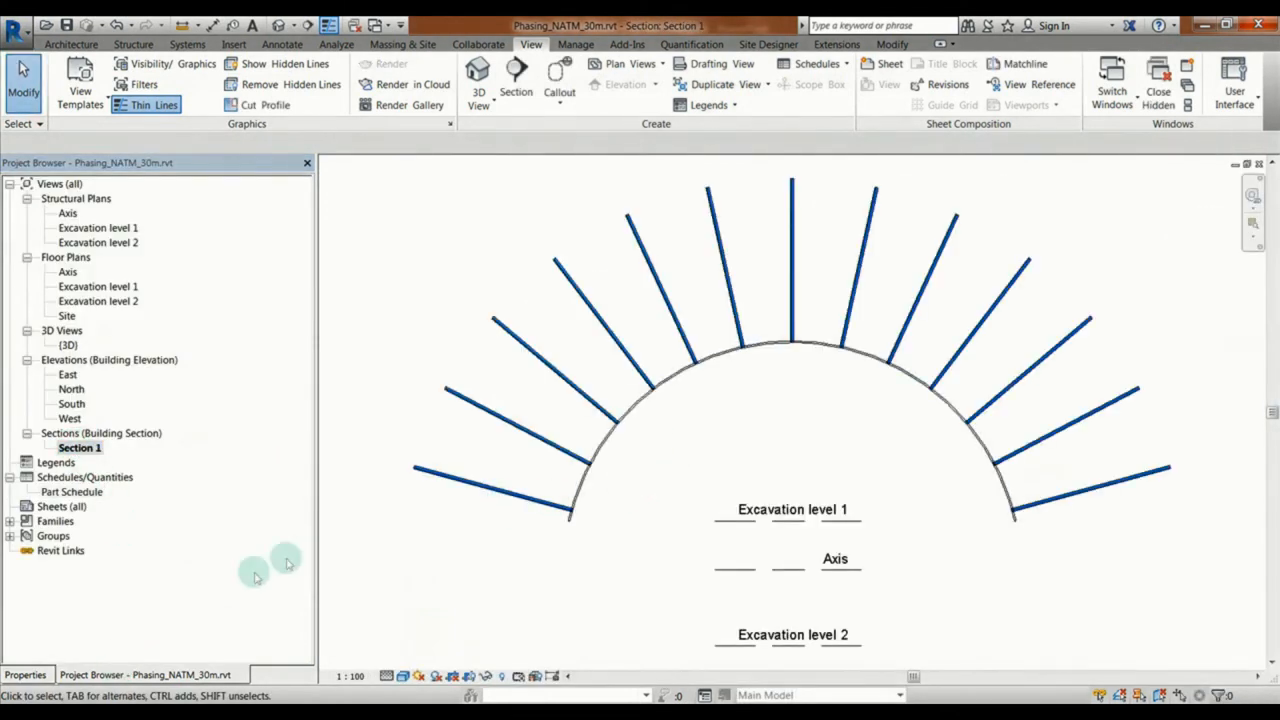
{"action": "left_click", "coordinate": [27, 675]}
{"action": "left_click", "coordinate": [162, 567]}
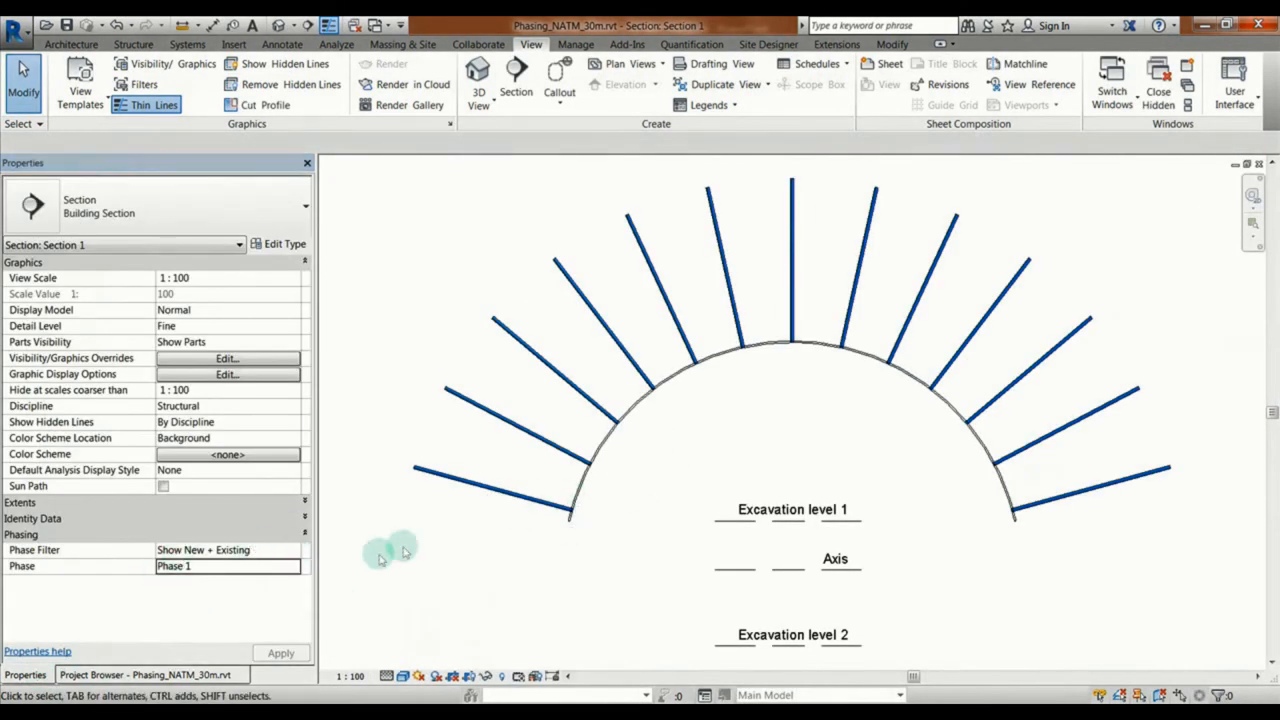
{"action": "left_click", "coordinate": [300, 566]}
{"action": "left_click", "coordinate": [240, 596]}
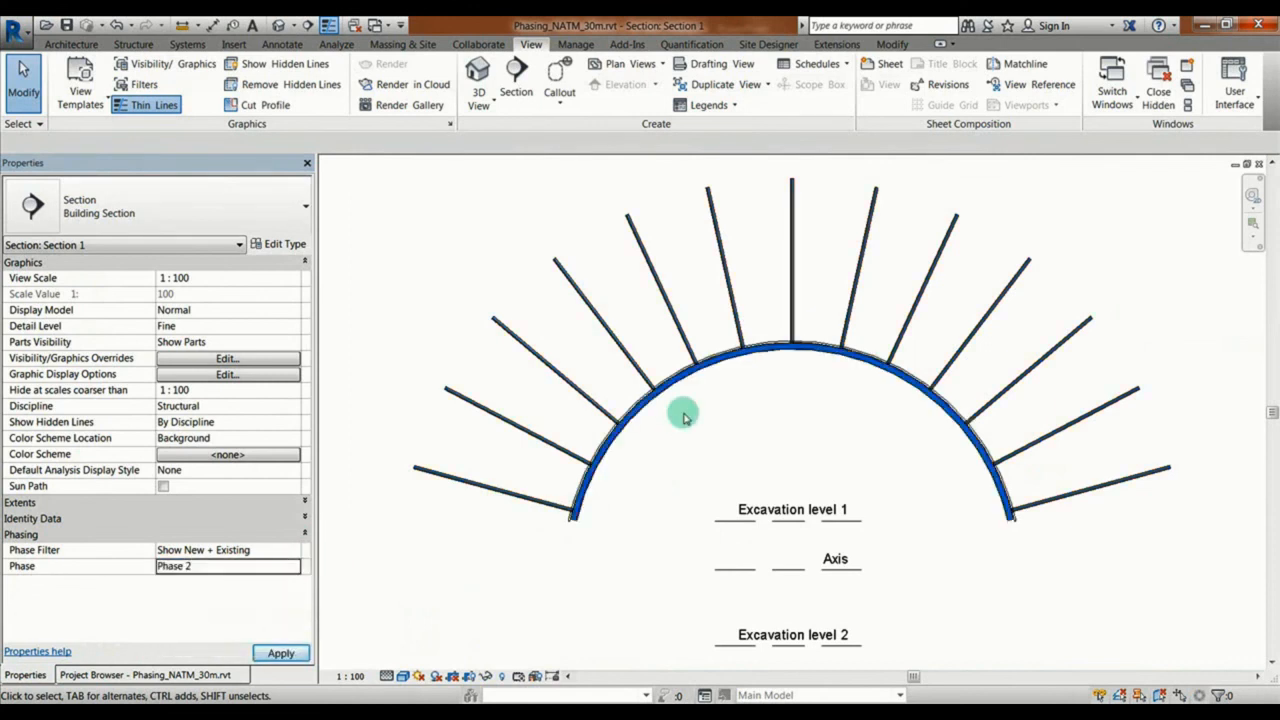
Step: Tag the arched steel girder by category in Section 1, using a horizontal tag with a leader
{"action": "left_click", "coordinate": [282, 44]}
{"action": "left_click", "coordinate": [648, 97]}
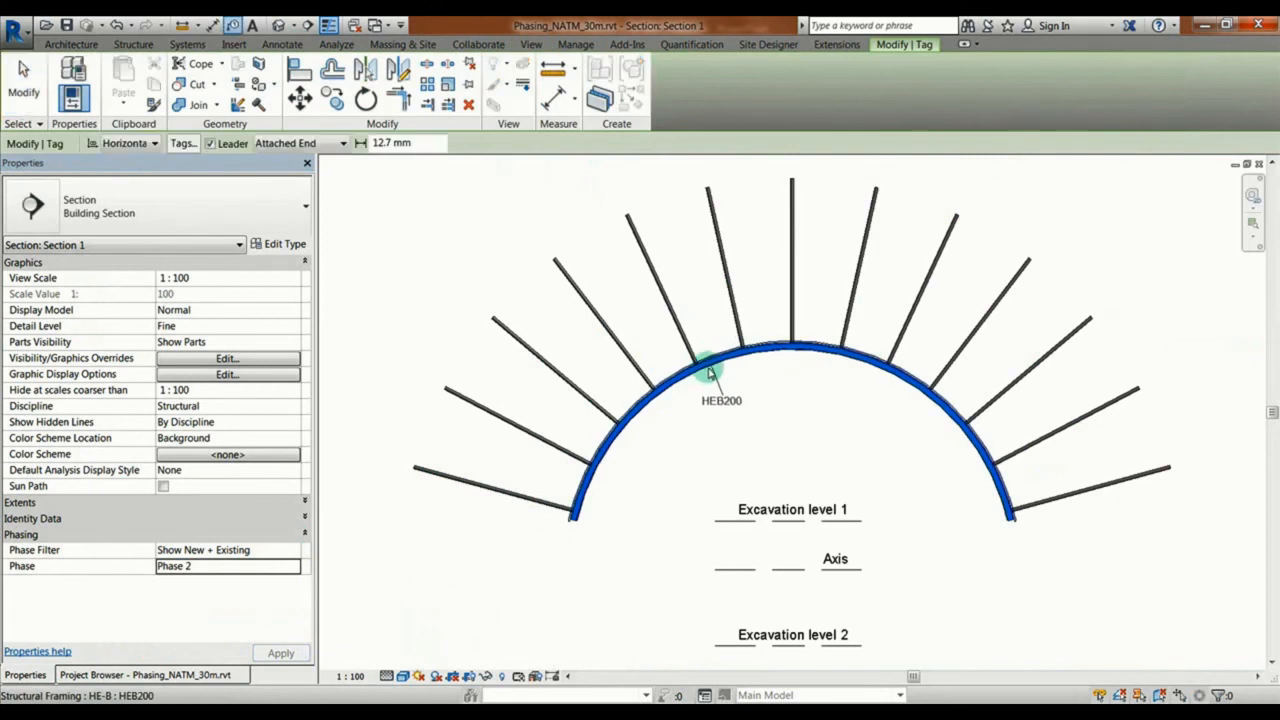
{"action": "left_click", "coordinate": [709, 372]}
{"action": "key", "text": "Escape"}
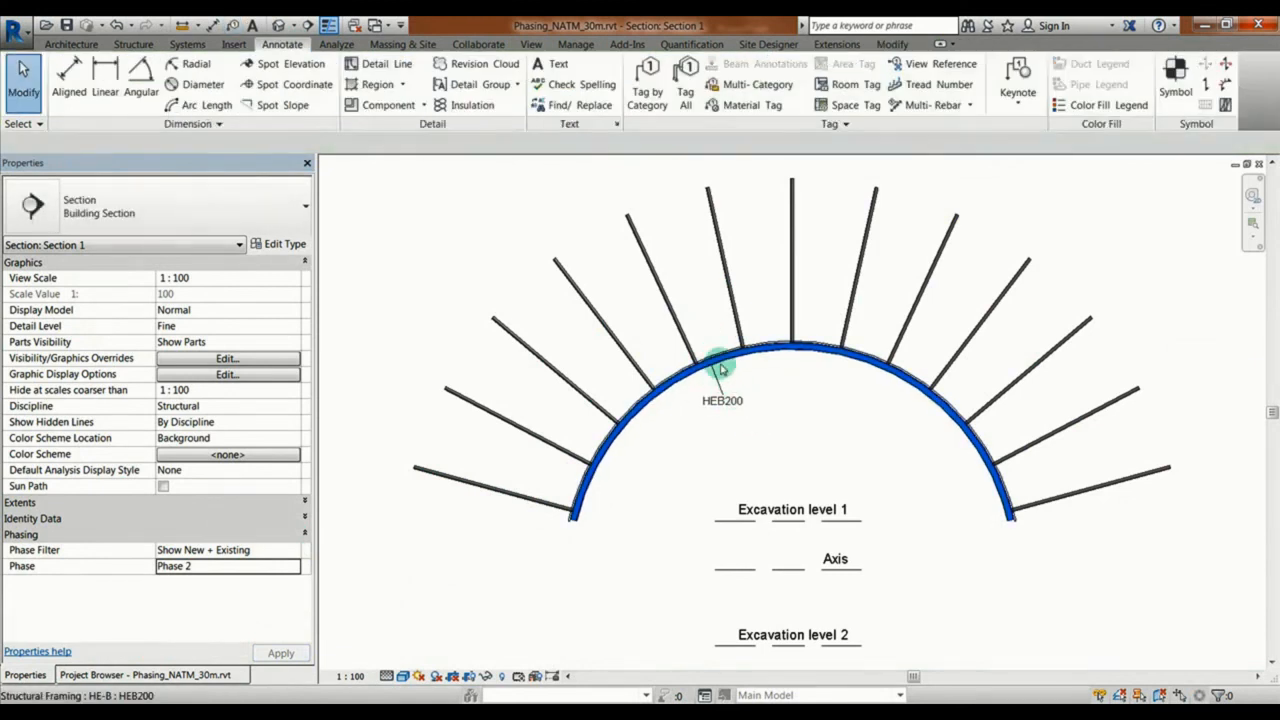
{"action": "left_click", "coordinate": [718, 372]}
{"action": "left_click", "coordinate": [755, 380]}
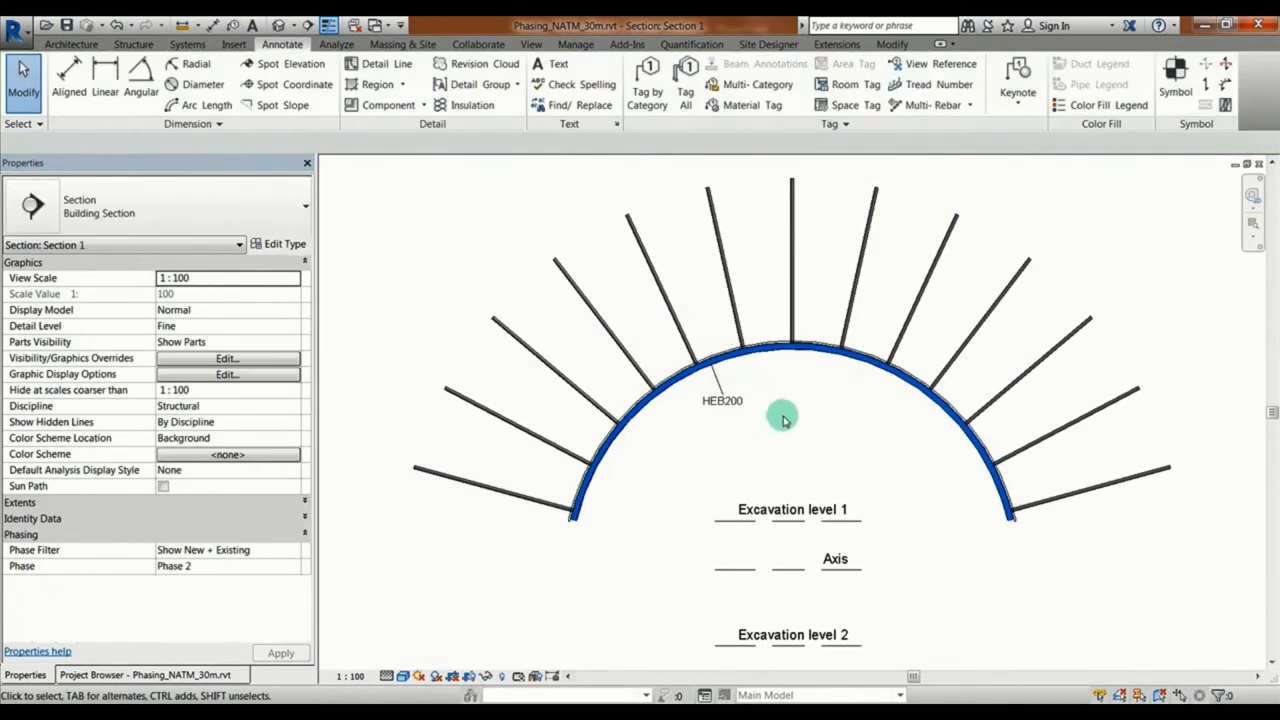
Step: Create a new building component schedule for the Structural Framing category
{"action": "left_click", "coordinate": [531, 45]}
{"action": "left_click", "coordinate": [816, 63]}
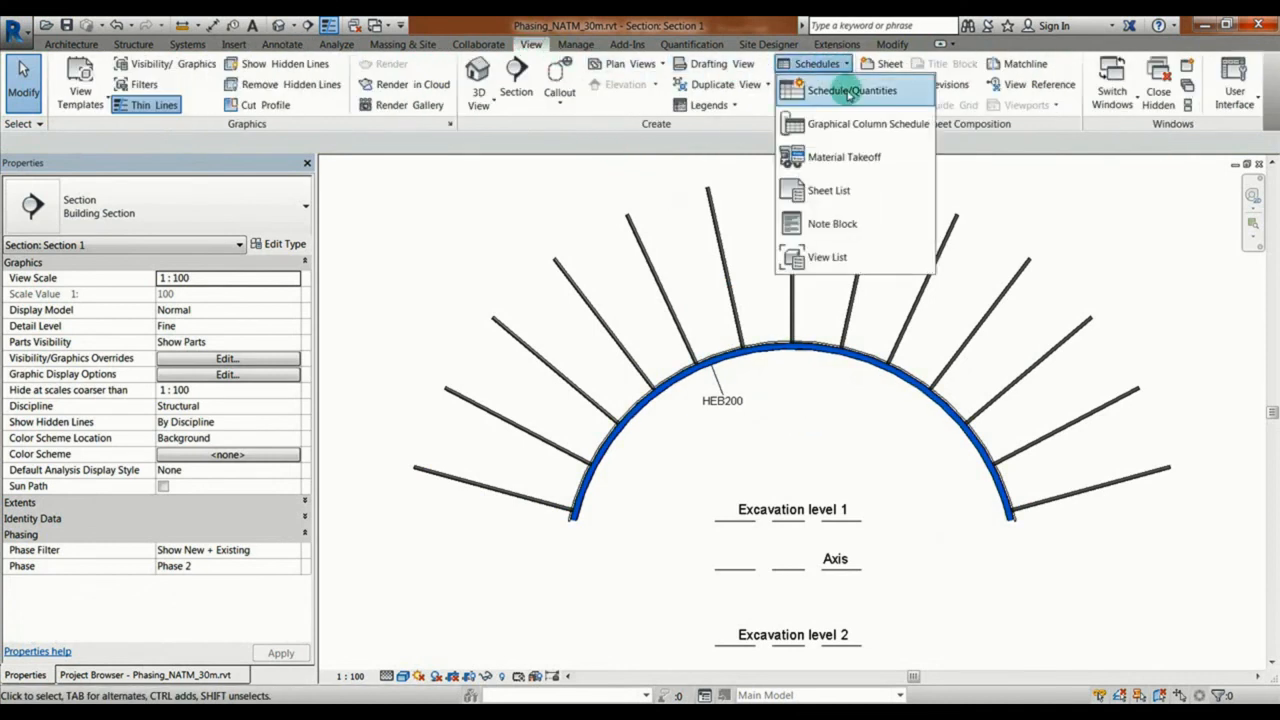
{"action": "left_click", "coordinate": [849, 93]}
{"action": "left_click", "coordinate": [552, 352]}
{"action": "type", "text": "st"}
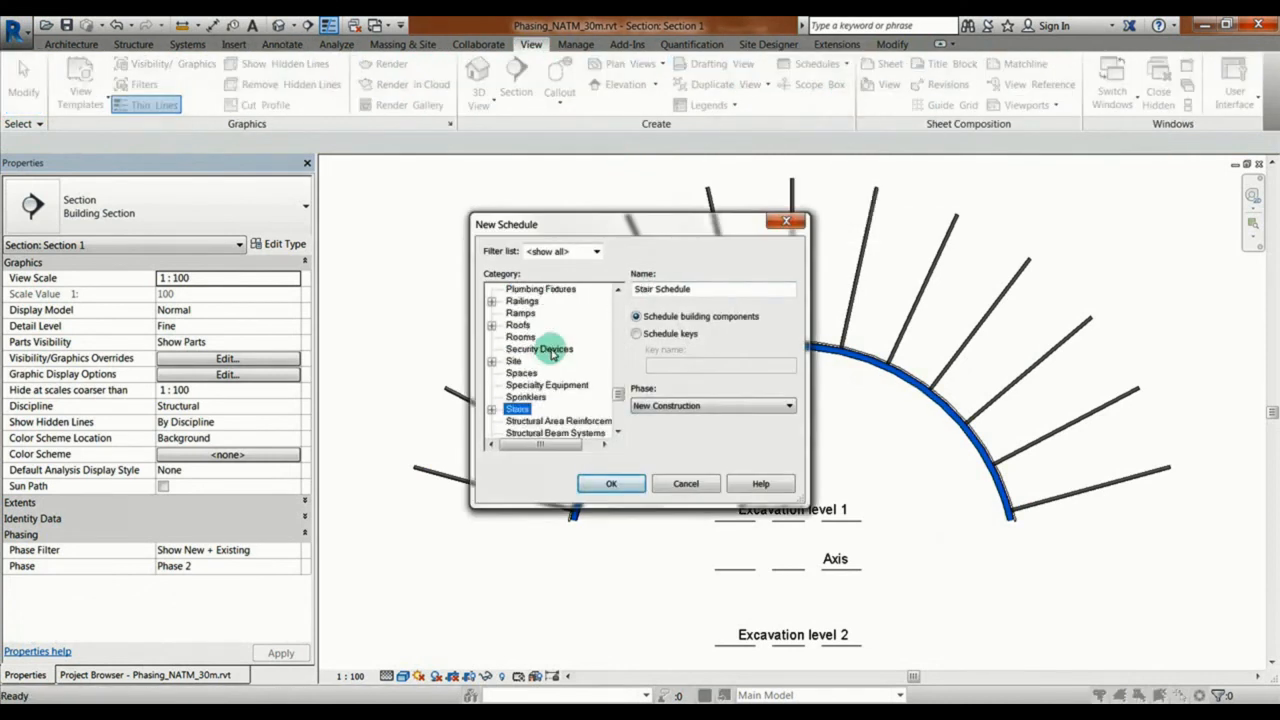
{"action": "scroll", "coordinate": [533, 413], "scroll_direction": "down", "scroll_amount": 3}
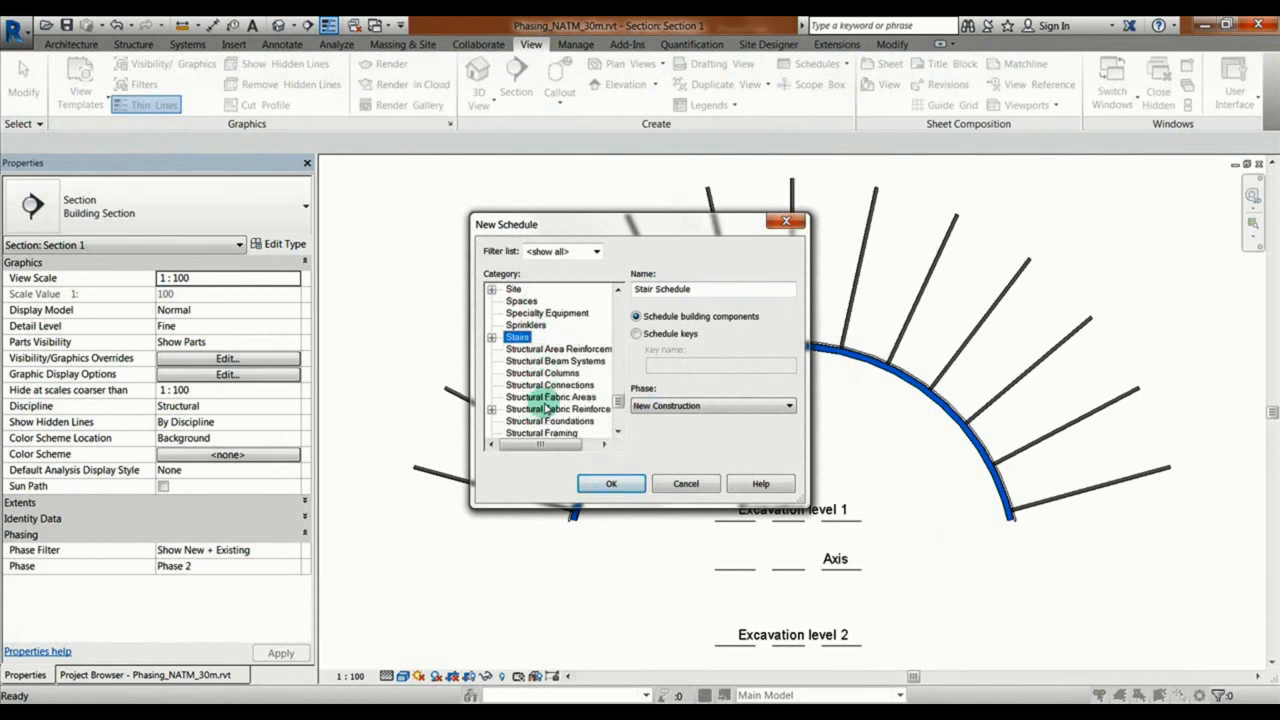
{"action": "left_click", "coordinate": [541, 397]}
{"action": "left_click", "coordinate": [611, 483]}
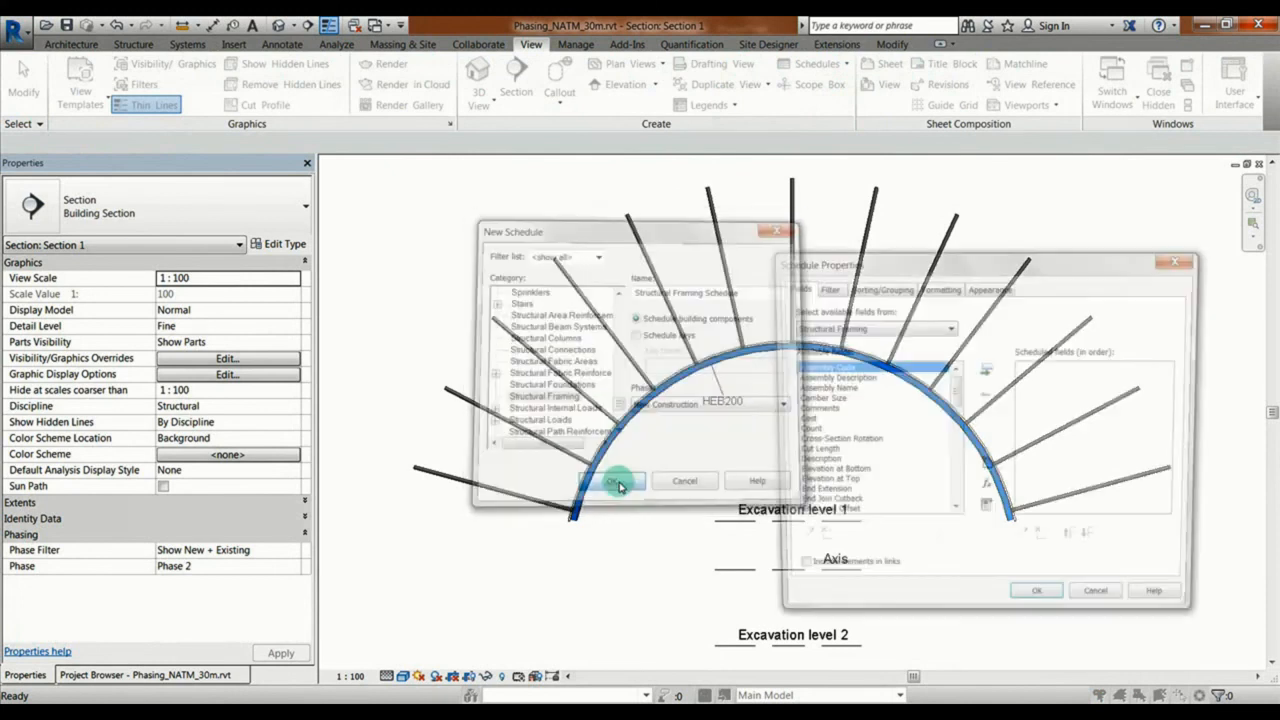
Step: Add the Count, Length, Type and Volume fields to the structural framing schedule
{"action": "left_click", "coordinate": [812, 430]}
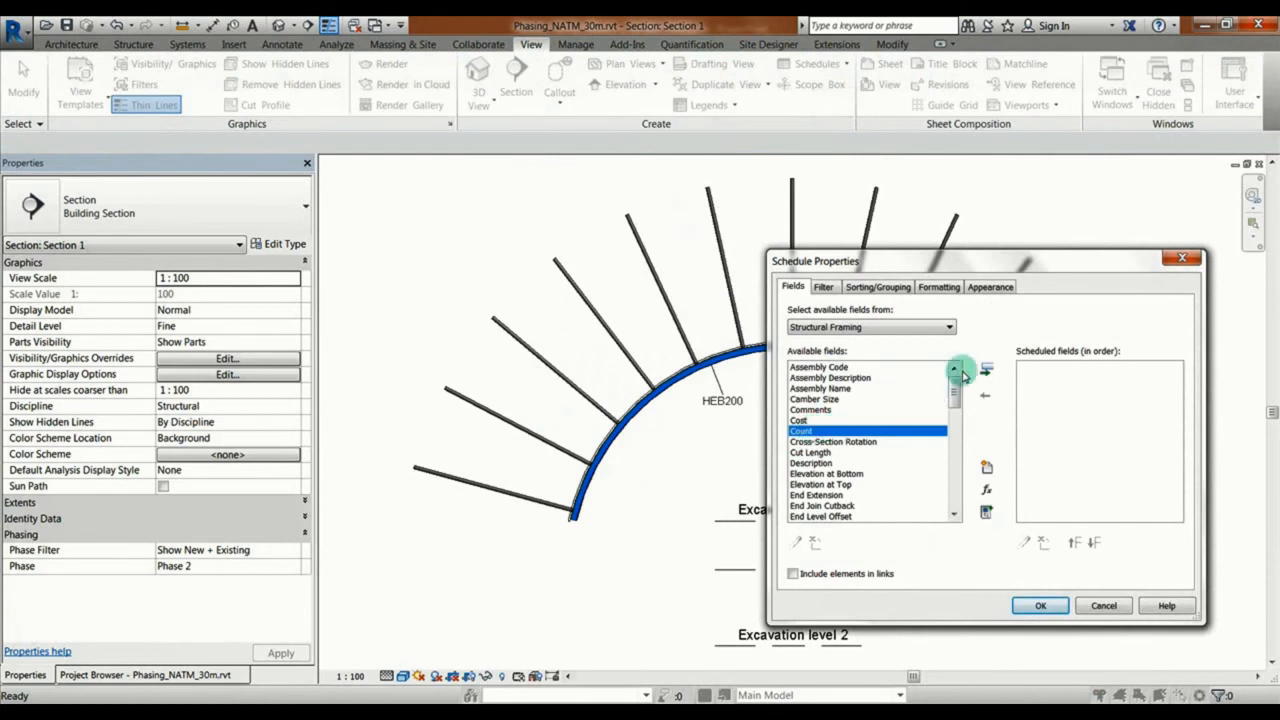
{"action": "left_click", "coordinate": [986, 369]}
{"action": "left_click", "coordinate": [820, 462]}
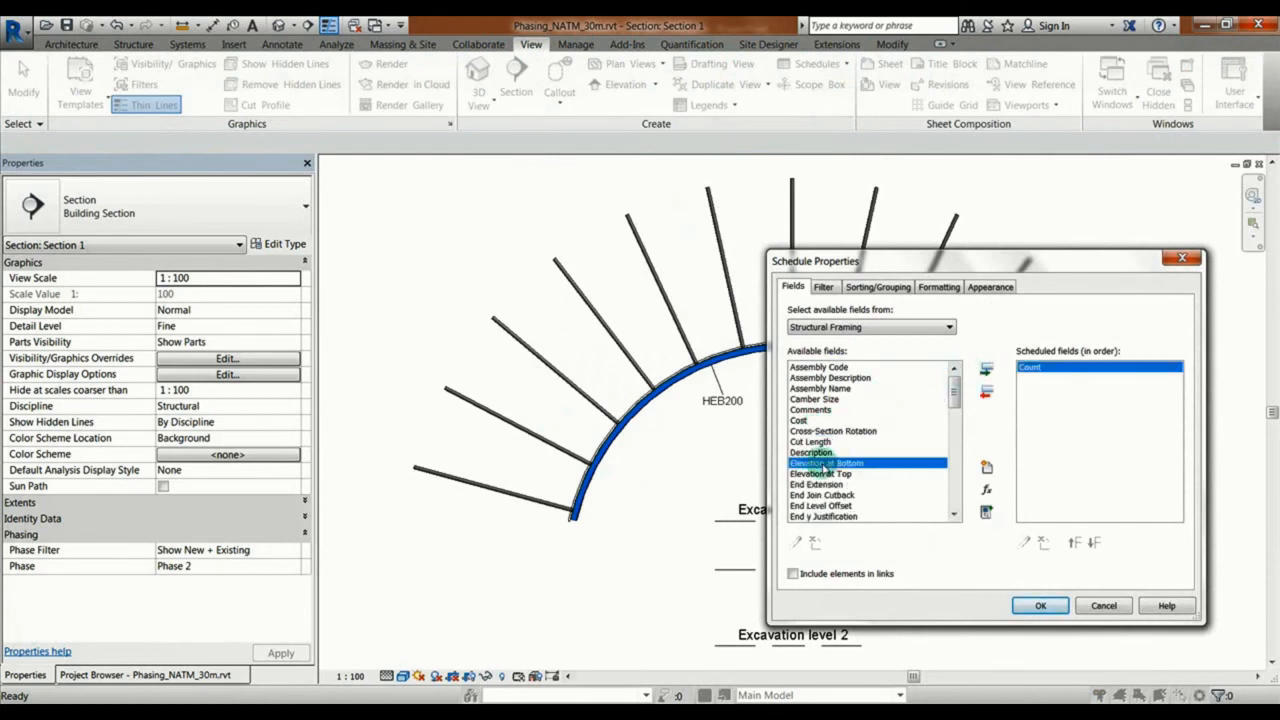
{"action": "scroll", "coordinate": [819, 470], "scroll_direction": "down", "scroll_amount": 3}
{"action": "scroll", "coordinate": [820, 488], "scroll_direction": "down", "scroll_amount": 2}
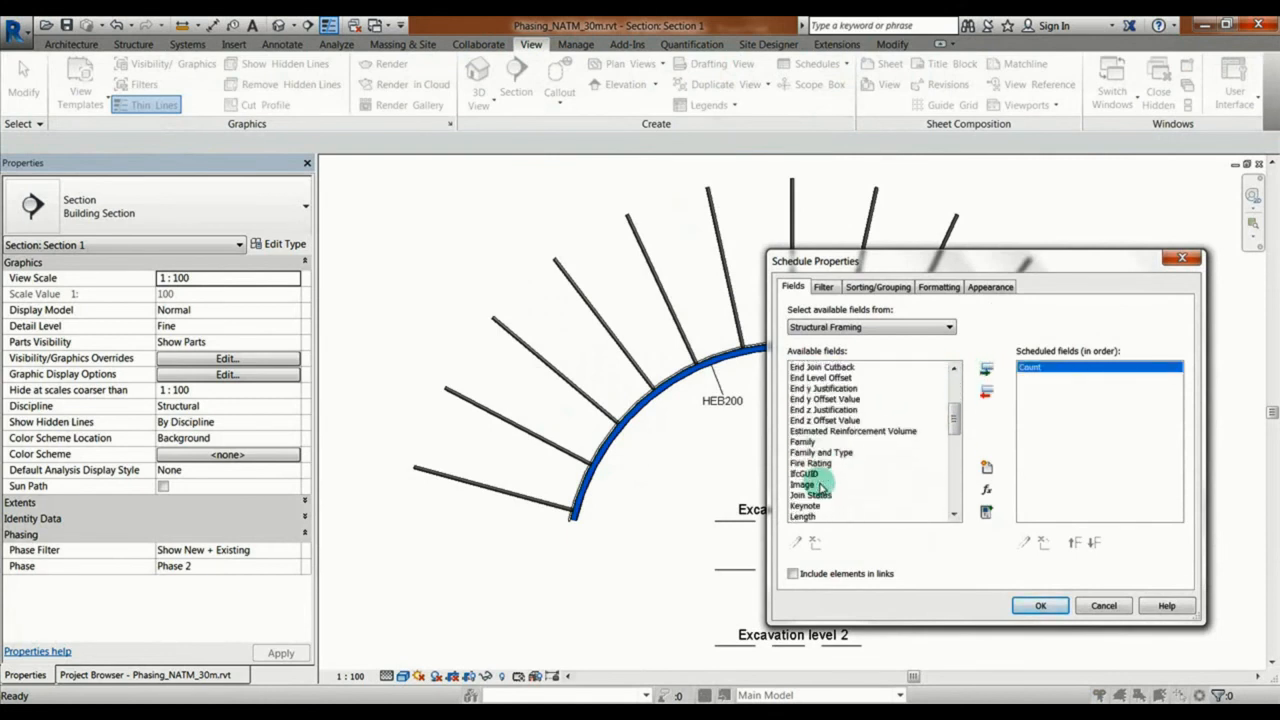
{"action": "left_click", "coordinate": [812, 484]}
{"action": "left_click", "coordinate": [985, 369]}
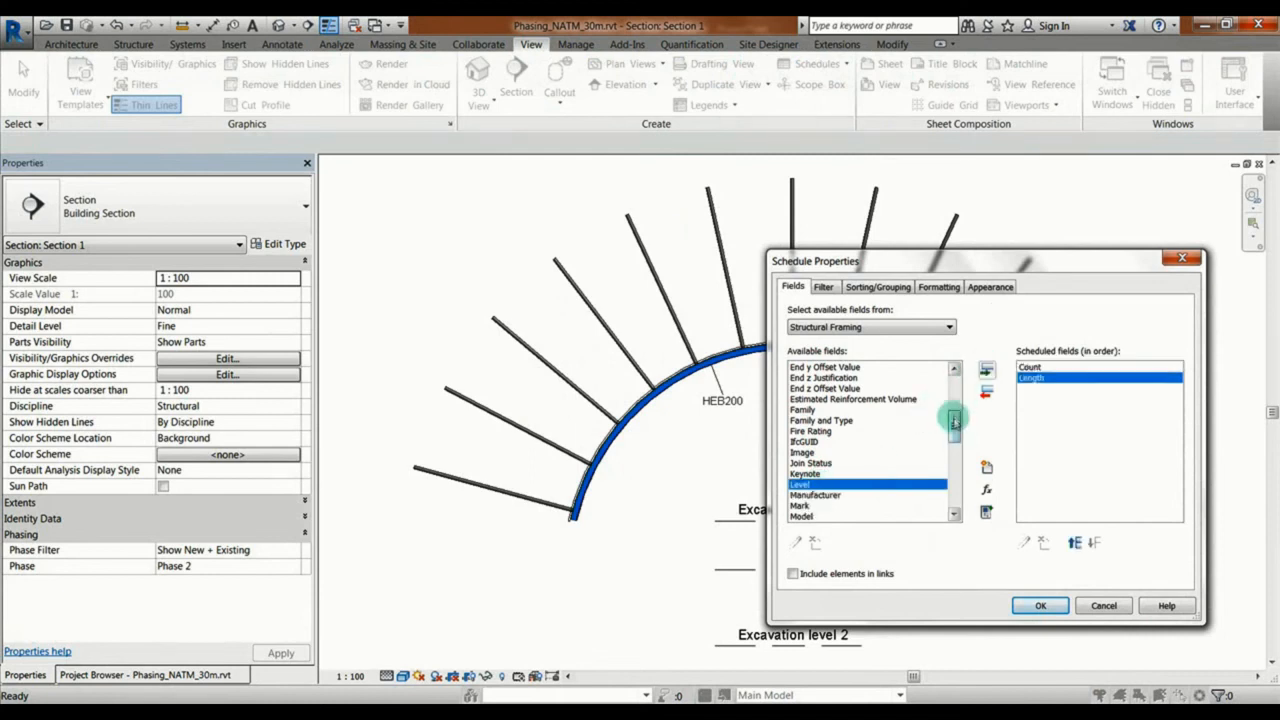
{"action": "left_click_drag", "start_coordinate": [954, 425], "coordinate": [954, 490]}
{"action": "left_click", "coordinate": [815, 452]}
{"action": "left_click", "coordinate": [986, 369]}
{"action": "left_click", "coordinate": [815, 473]}
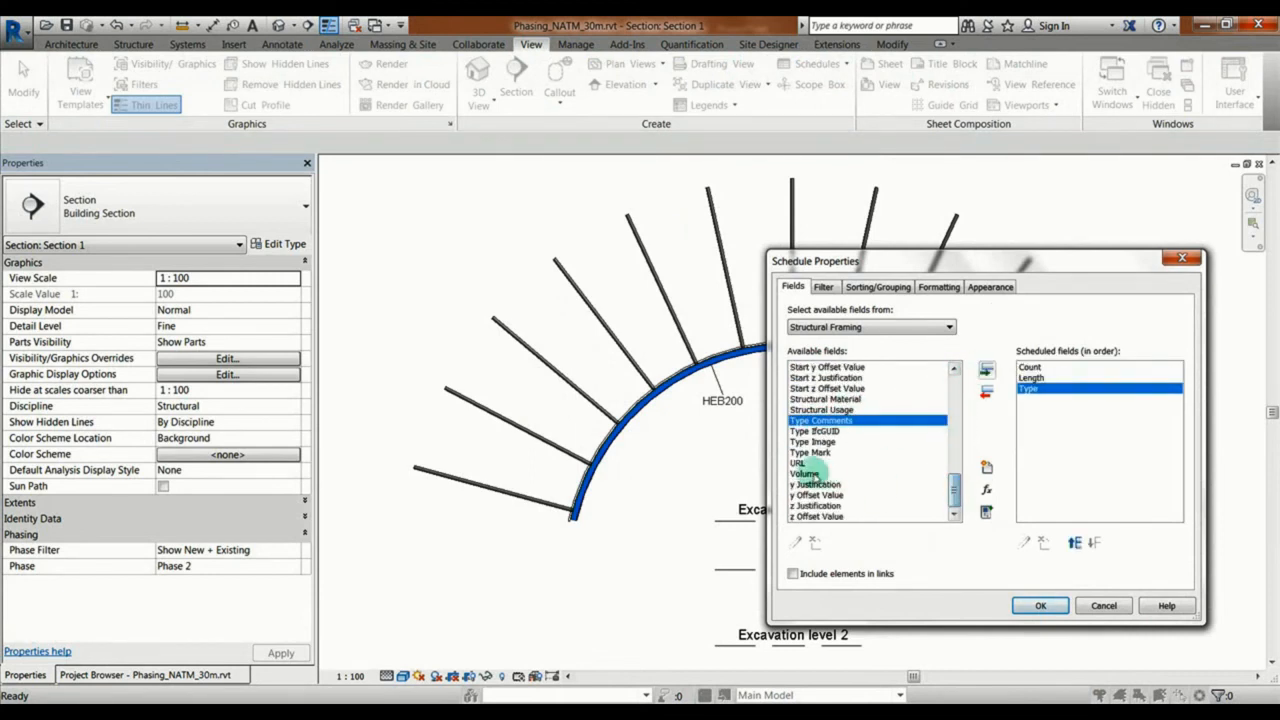
{"action": "left_click", "coordinate": [986, 369]}
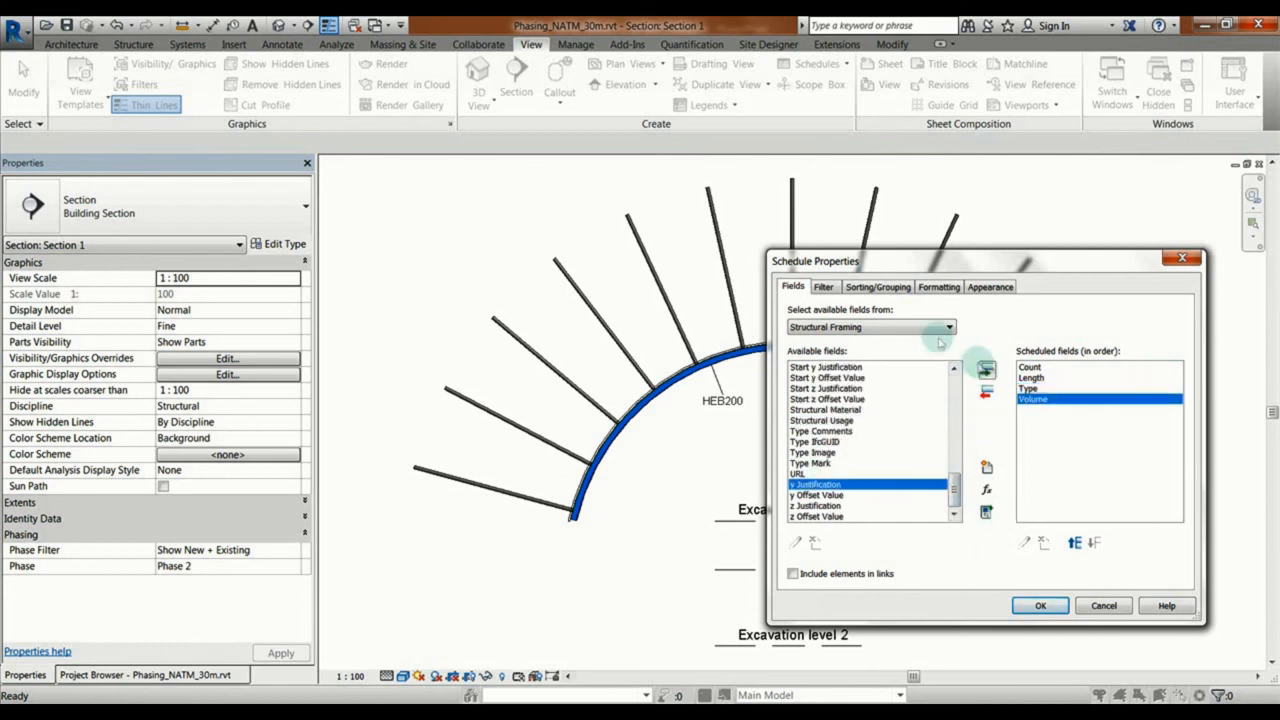
Step: Turn off itemizing every instance, check the formatting and appearance settings, and generate the schedule
{"action": "left_click", "coordinate": [823, 287]}
{"action": "left_click", "coordinate": [873, 289]}
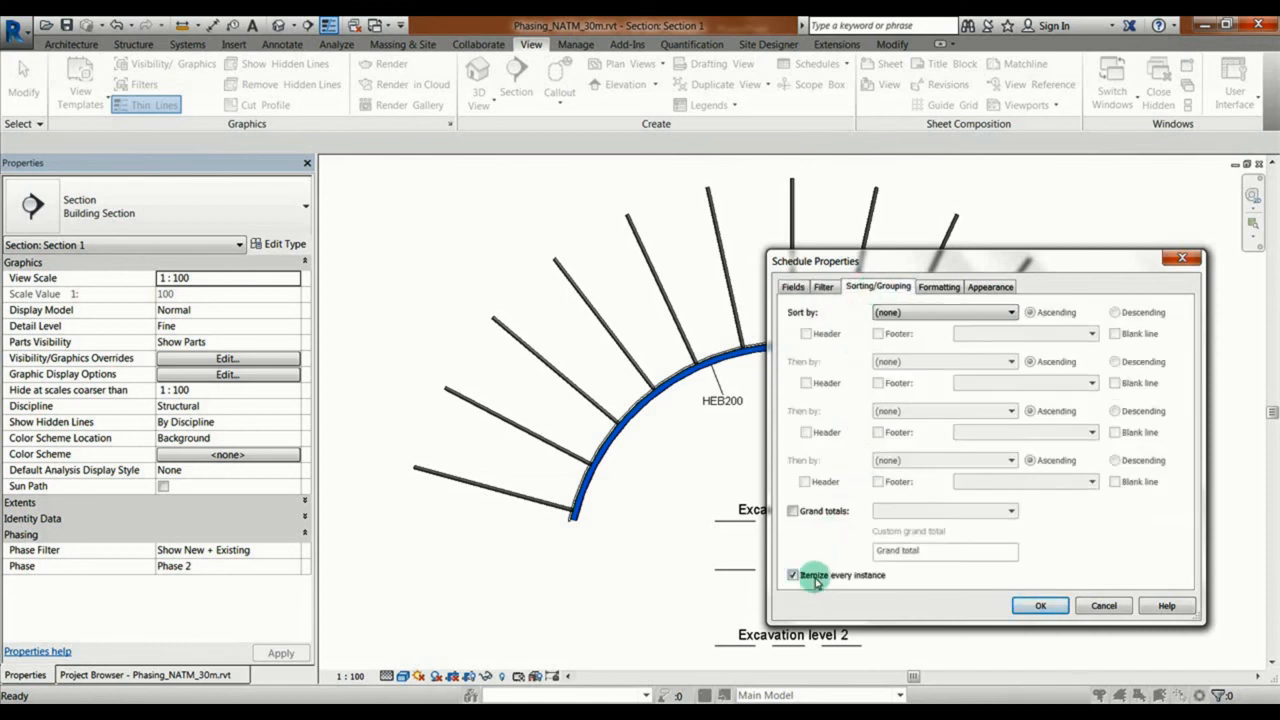
{"action": "left_click", "coordinate": [939, 288]}
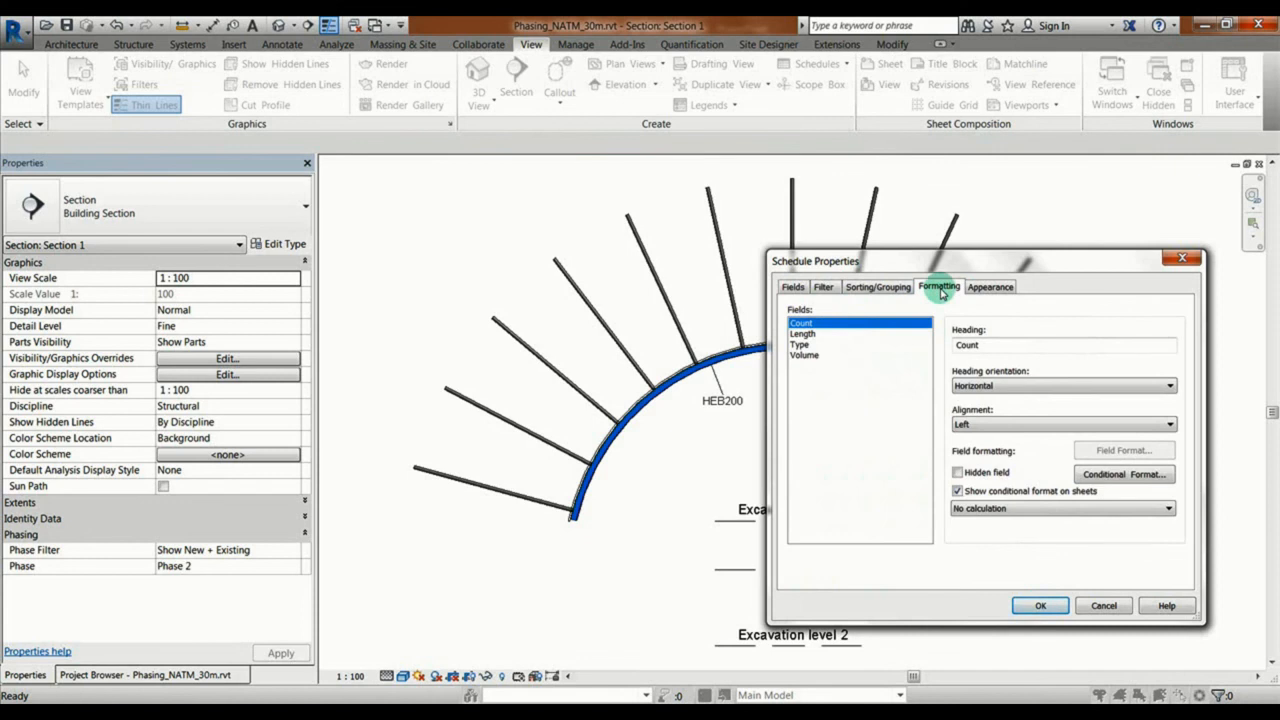
{"action": "left_click", "coordinate": [988, 287]}
{"action": "left_click", "coordinate": [1040, 605]}
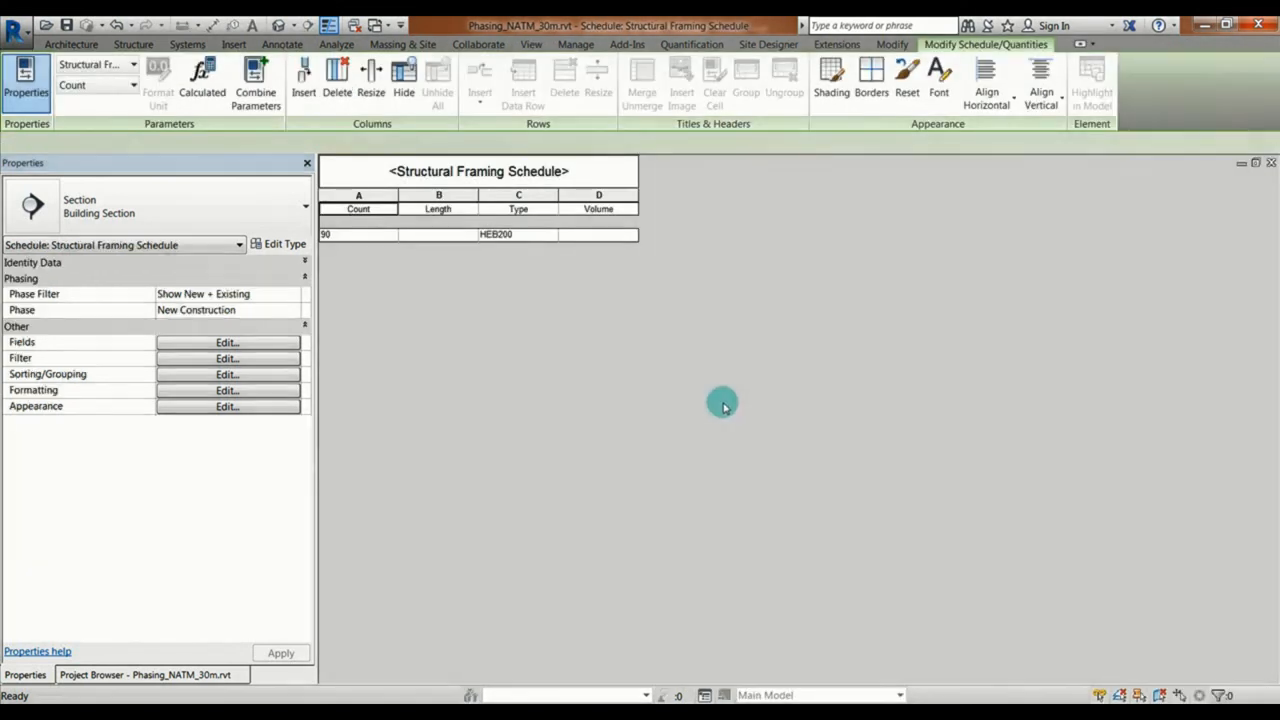
Step: Set the structural framing schedule's phase filter to Show Only Current Phase and its phase to Phase 2
{"action": "left_click", "coordinate": [292, 293]}
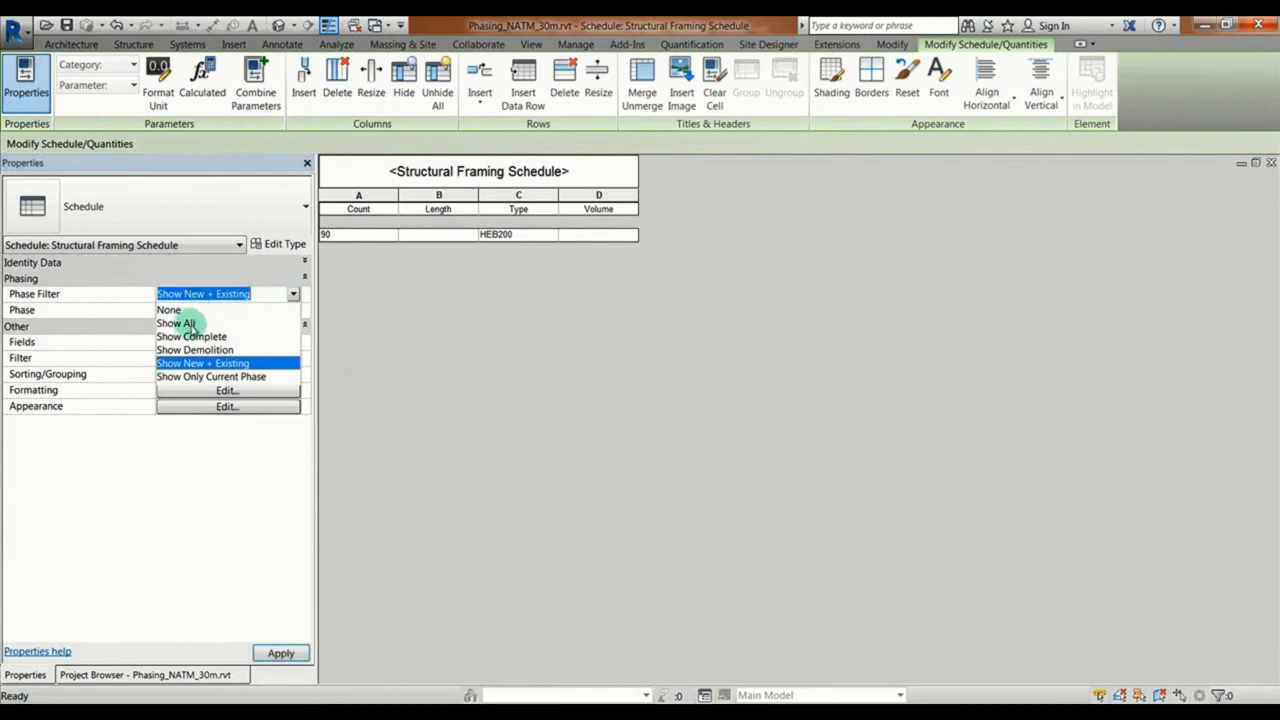
{"action": "left_click", "coordinate": [213, 377]}
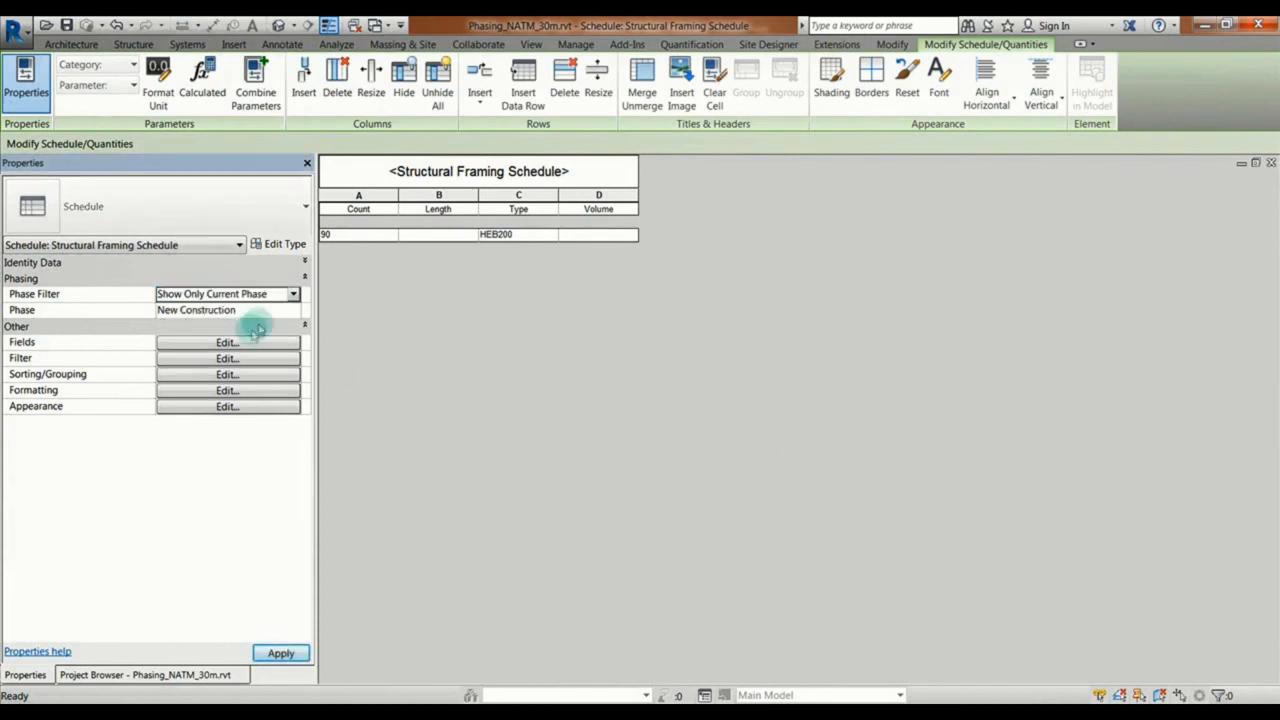
{"action": "left_click", "coordinate": [293, 309]}
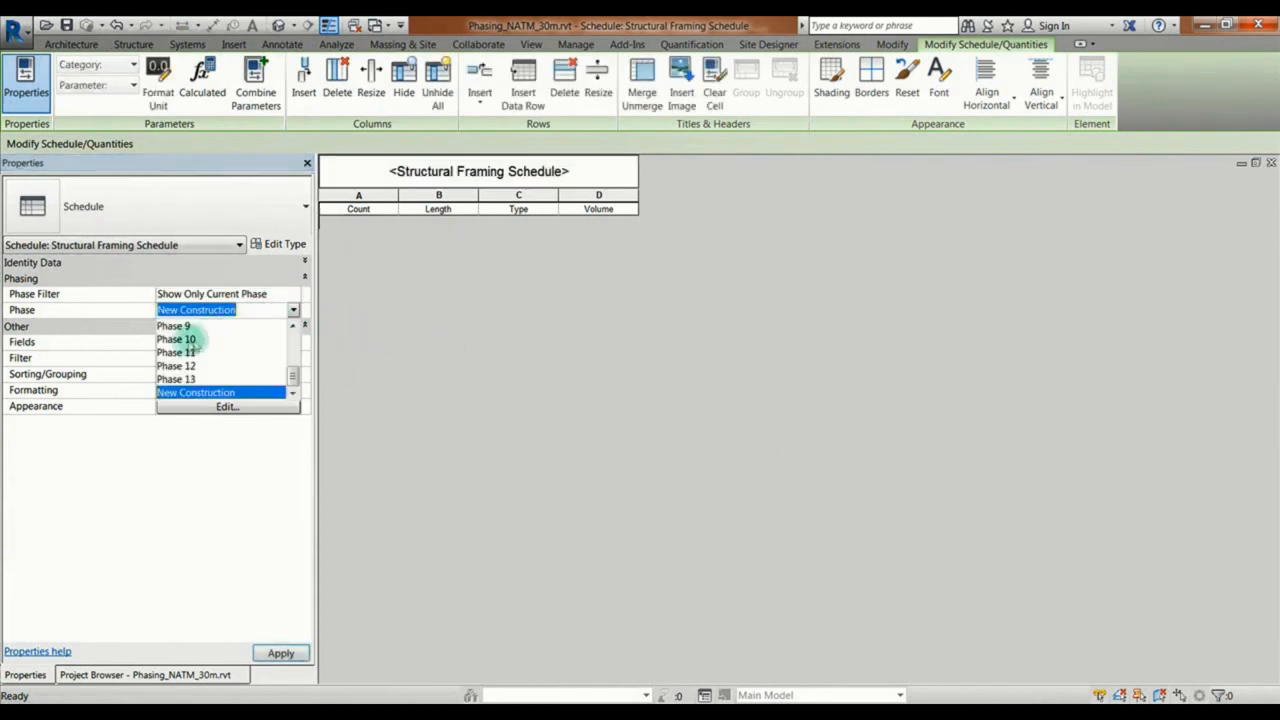
{"action": "scroll", "coordinate": [214, 337], "scroll_direction": "up", "scroll_amount": 3}
{"action": "left_click", "coordinate": [178, 352]}
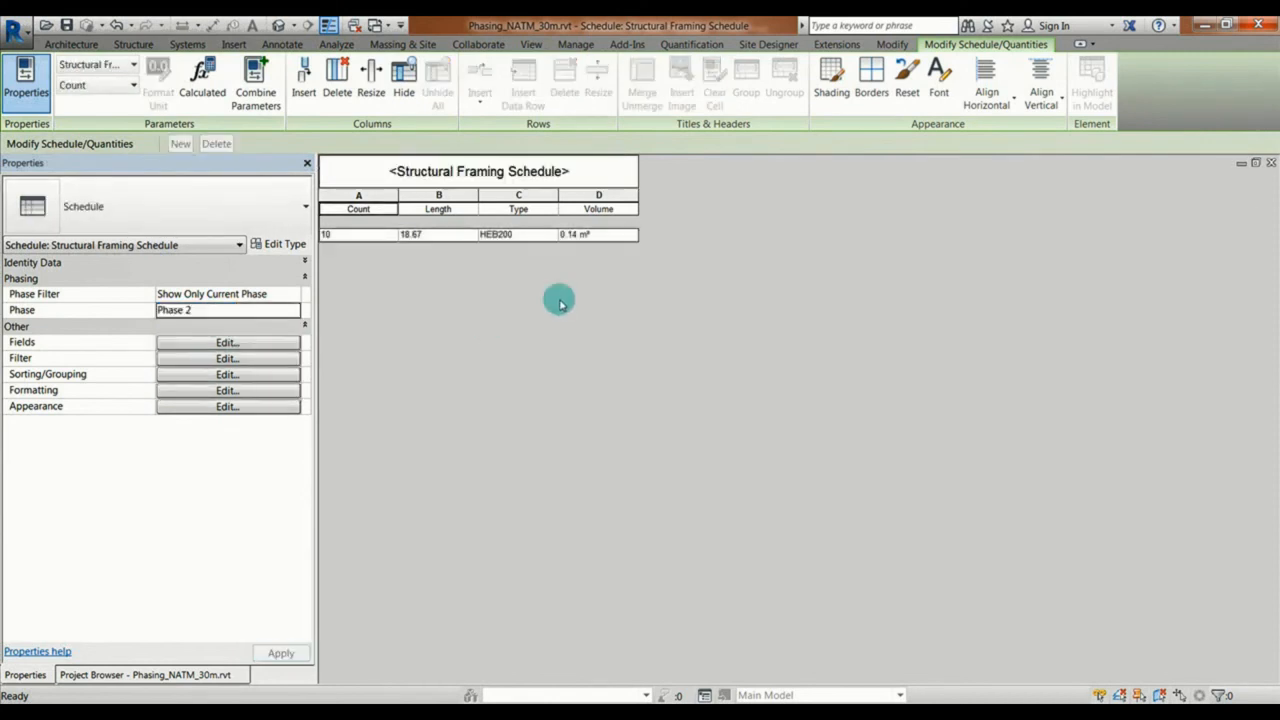
Step: Set the structural framing schedule's phase to Phase 5
{"action": "left_click", "coordinate": [293, 309]}
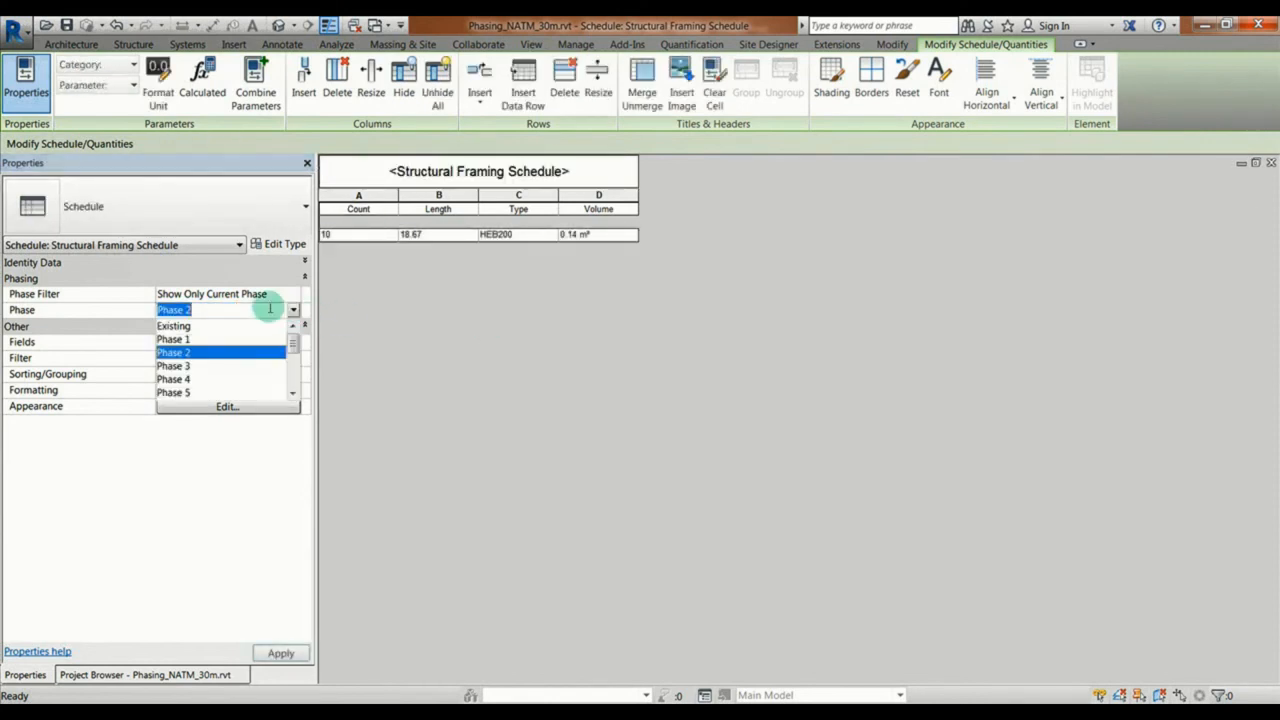
{"action": "scroll", "coordinate": [196, 366], "scroll_direction": "down", "scroll_amount": 3}
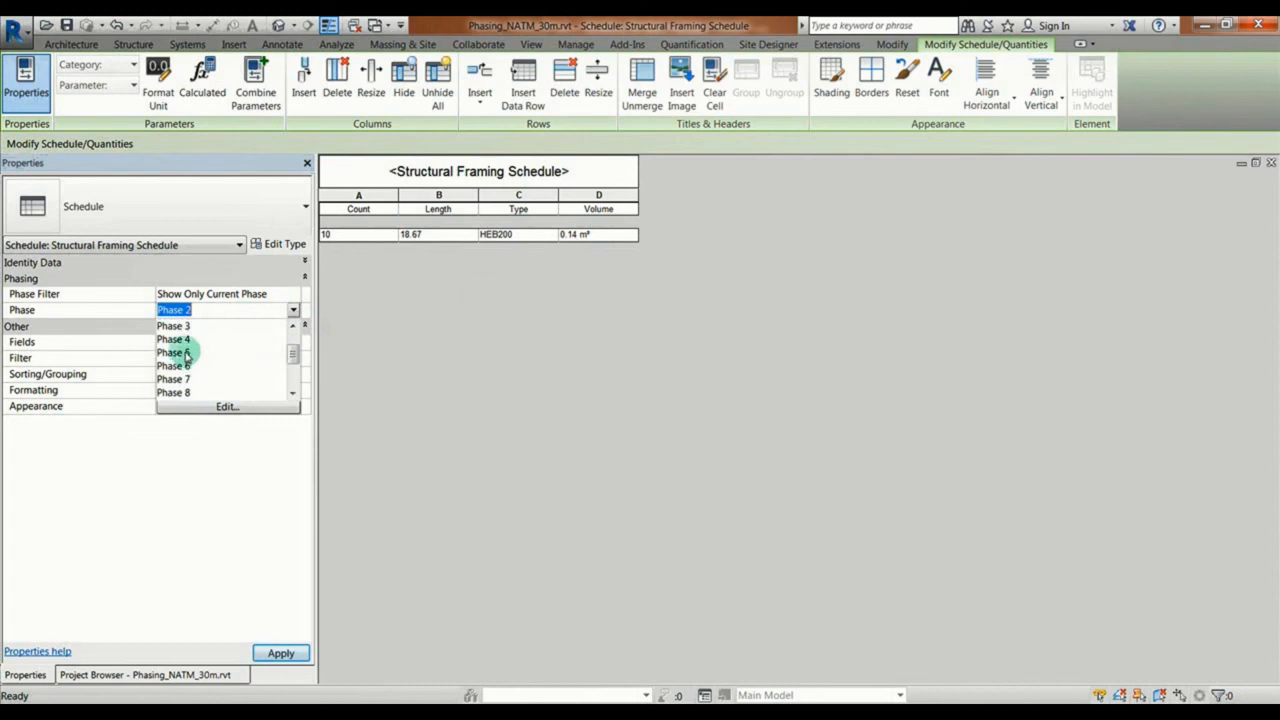
{"action": "left_click", "coordinate": [200, 352]}
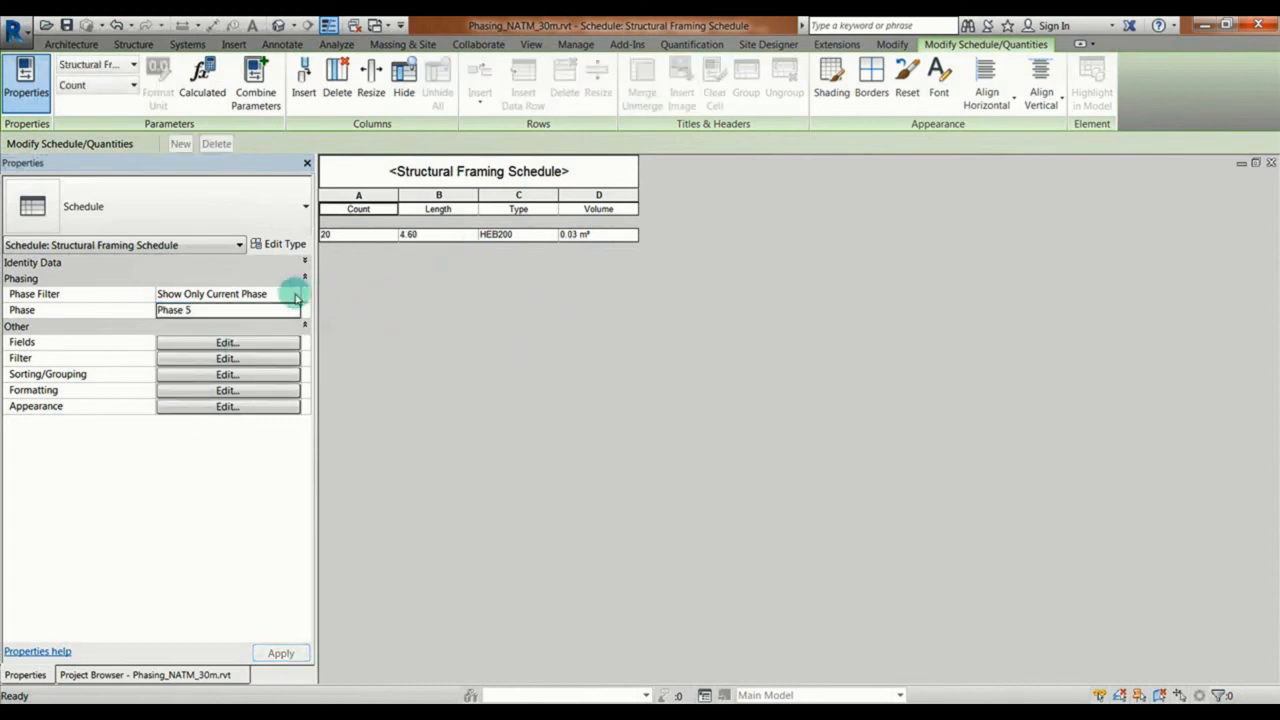
Step: Format the Volume field of the structural framing schedule to calculate totals
{"action": "left_click", "coordinate": [215, 358]}
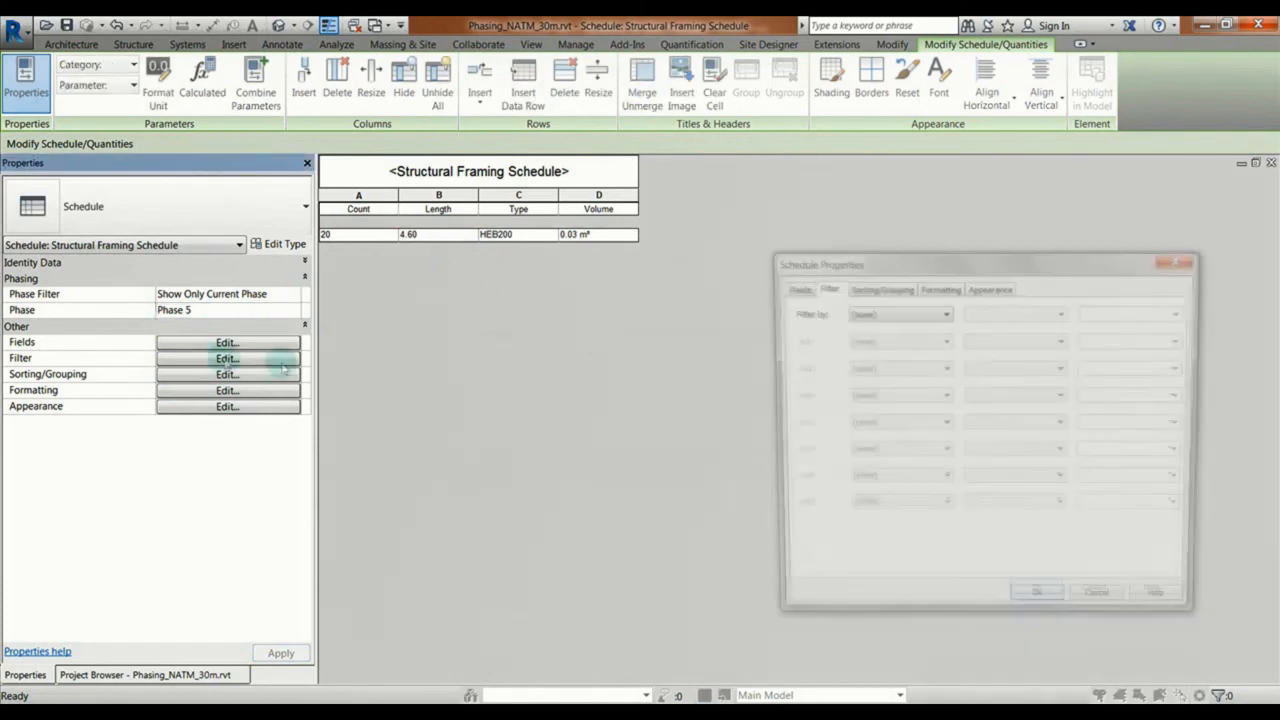
{"action": "left_click", "coordinate": [938, 287]}
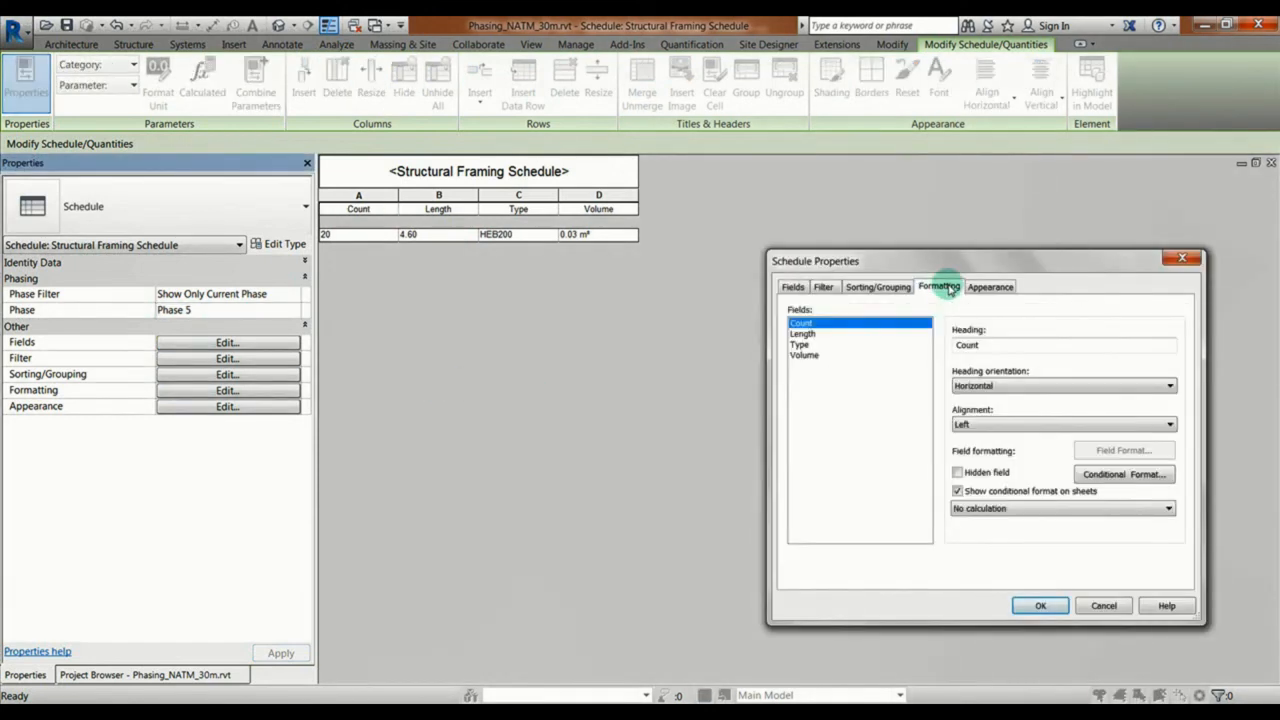
{"action": "left_click", "coordinate": [806, 356]}
{"action": "left_click", "coordinate": [1000, 508]}
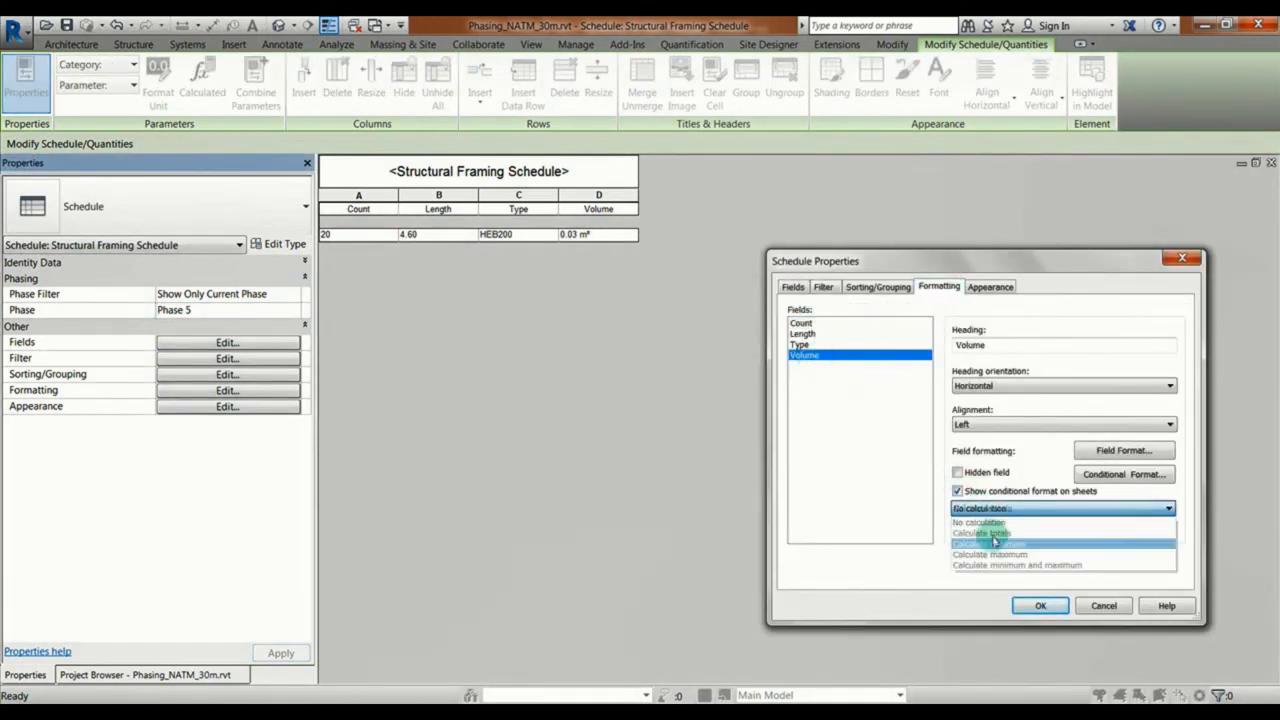
{"action": "left_click", "coordinate": [995, 541]}
{"action": "left_click", "coordinate": [1040, 605]}
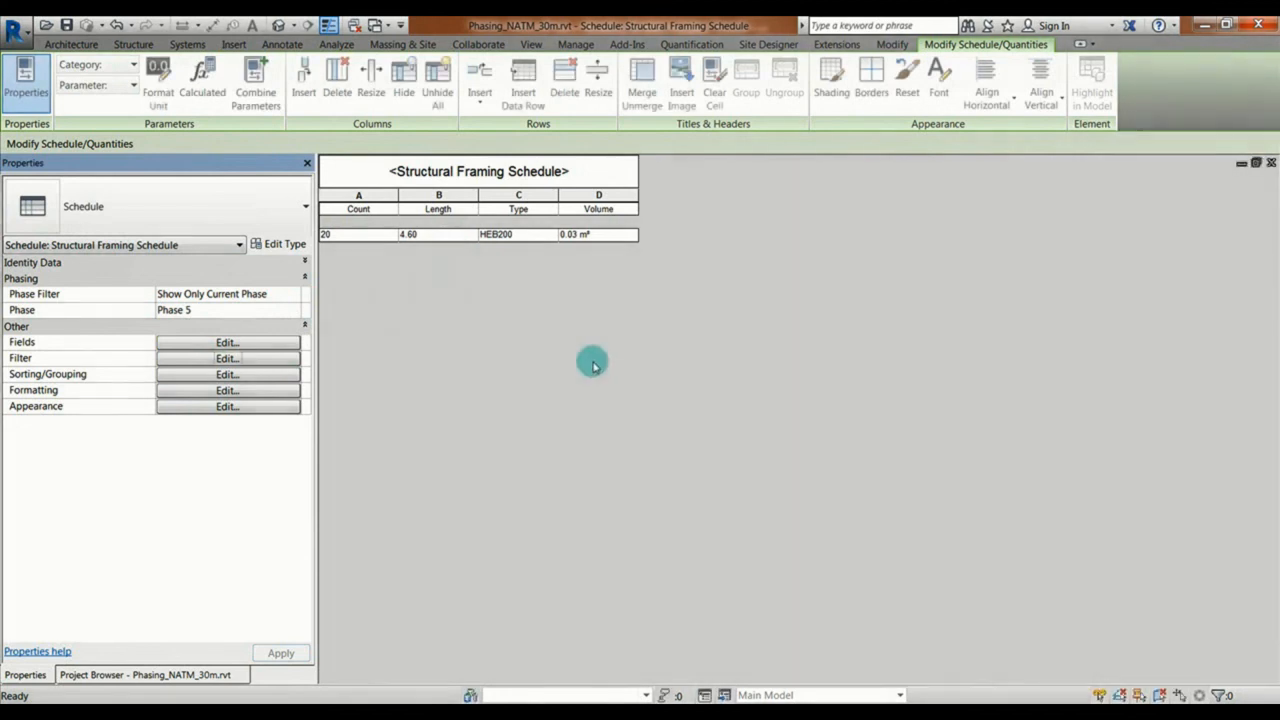
Step: Set the structural framing schedule's phase filter to Show New + Existing and close the schedule
{"action": "left_click", "coordinate": [292, 295]}
{"action": "left_click", "coordinate": [220, 362]}
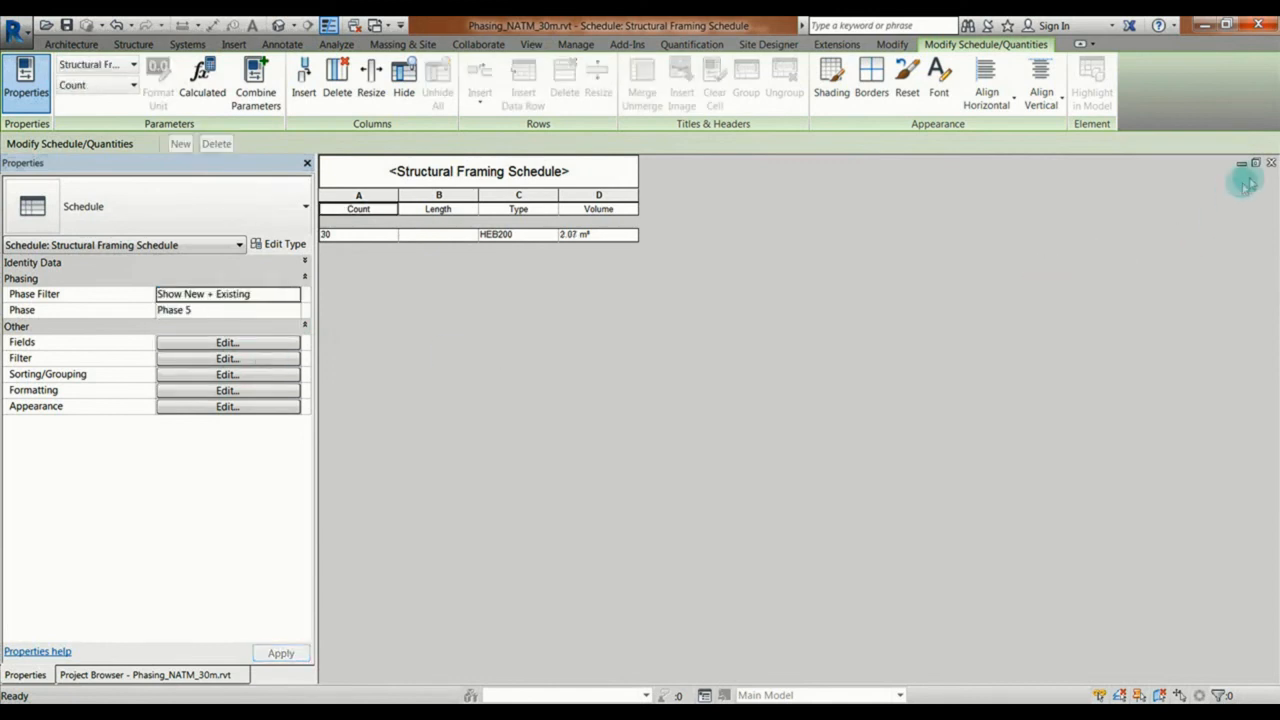
{"action": "left_click", "coordinate": [1271, 163]}
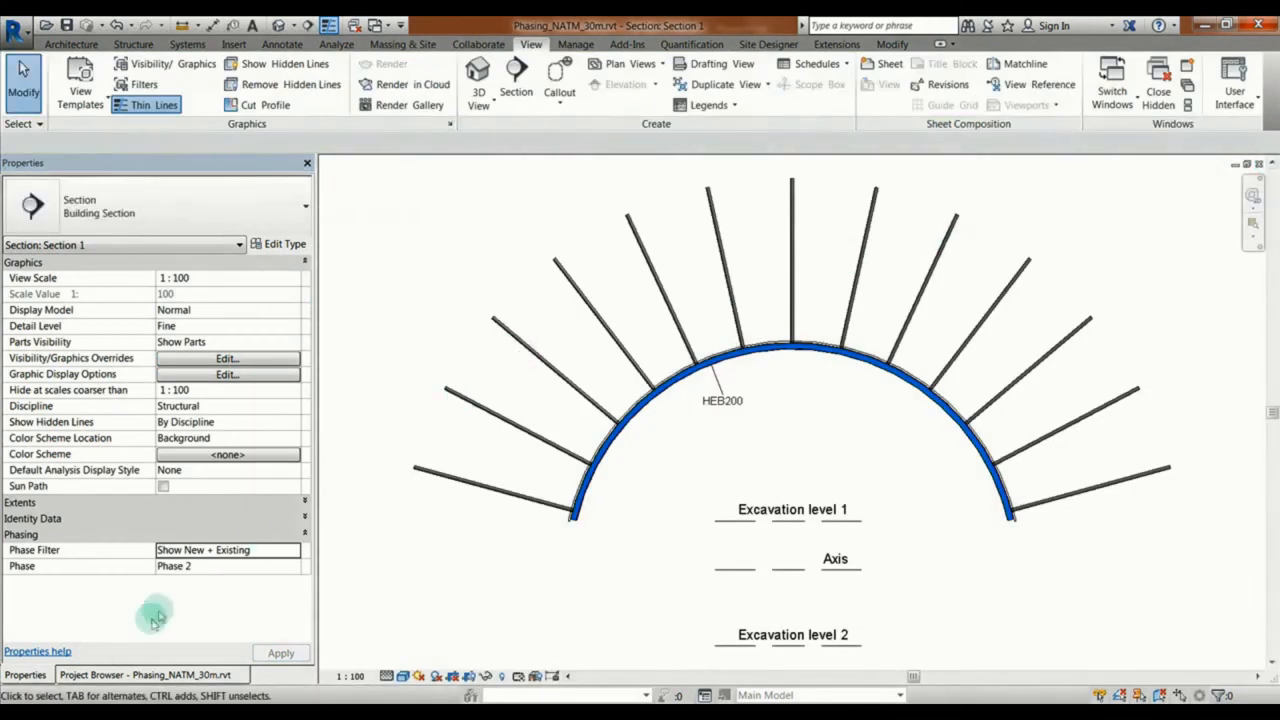
Step: Open the Part Schedule and widen its Material and Volume columns
{"action": "left_click", "coordinate": [110, 675]}
{"action": "double_click", "coordinate": [72, 492]}
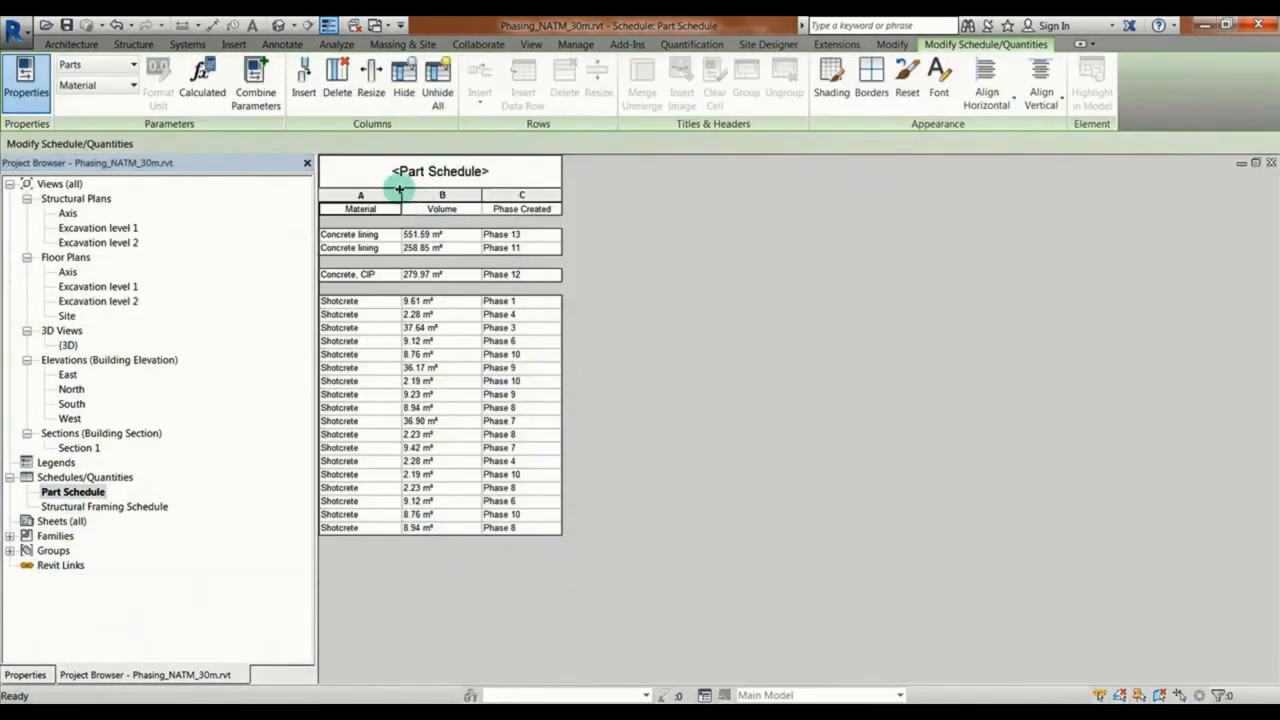
{"action": "left_click_drag", "start_coordinate": [401, 195], "coordinate": [420, 195]}
{"action": "left_click_drag", "start_coordinate": [503, 195], "coordinate": [532, 195]}
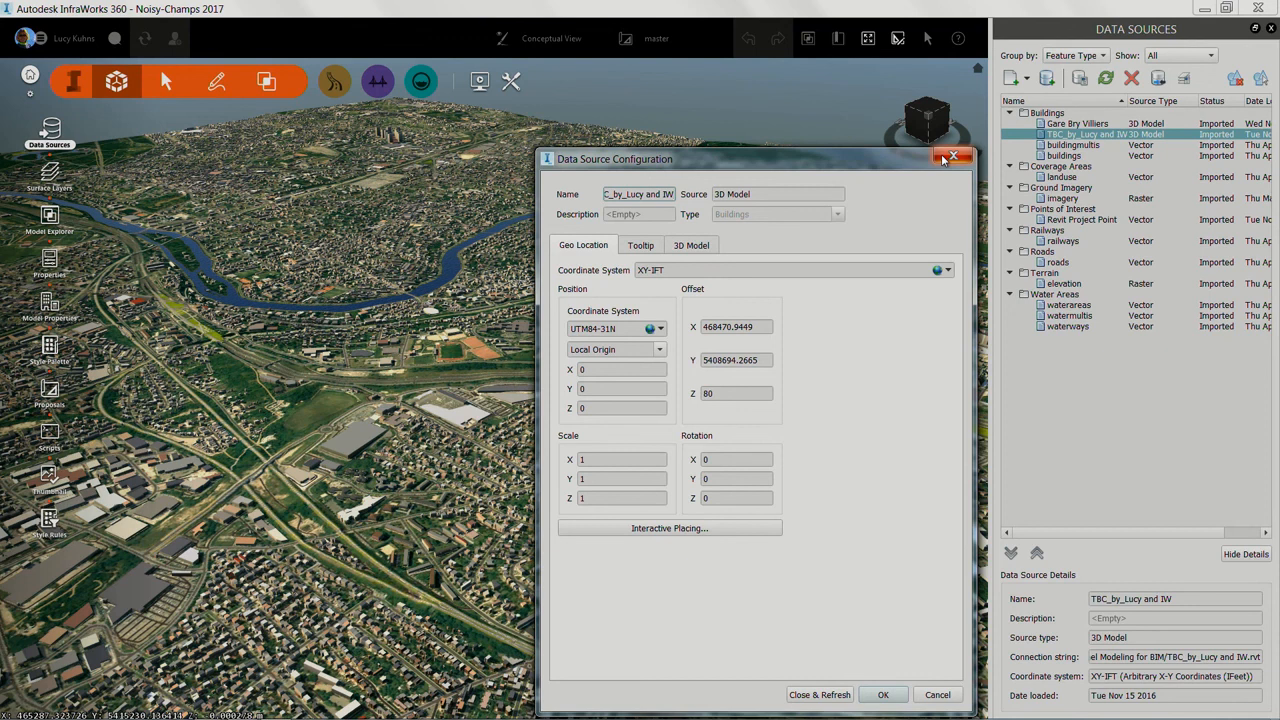
Step: Switch to InfraWorks, close the data source configuration and go to the REVIT BASE POINT bookmark
{"action": "left_click", "coordinate": [952, 157]}
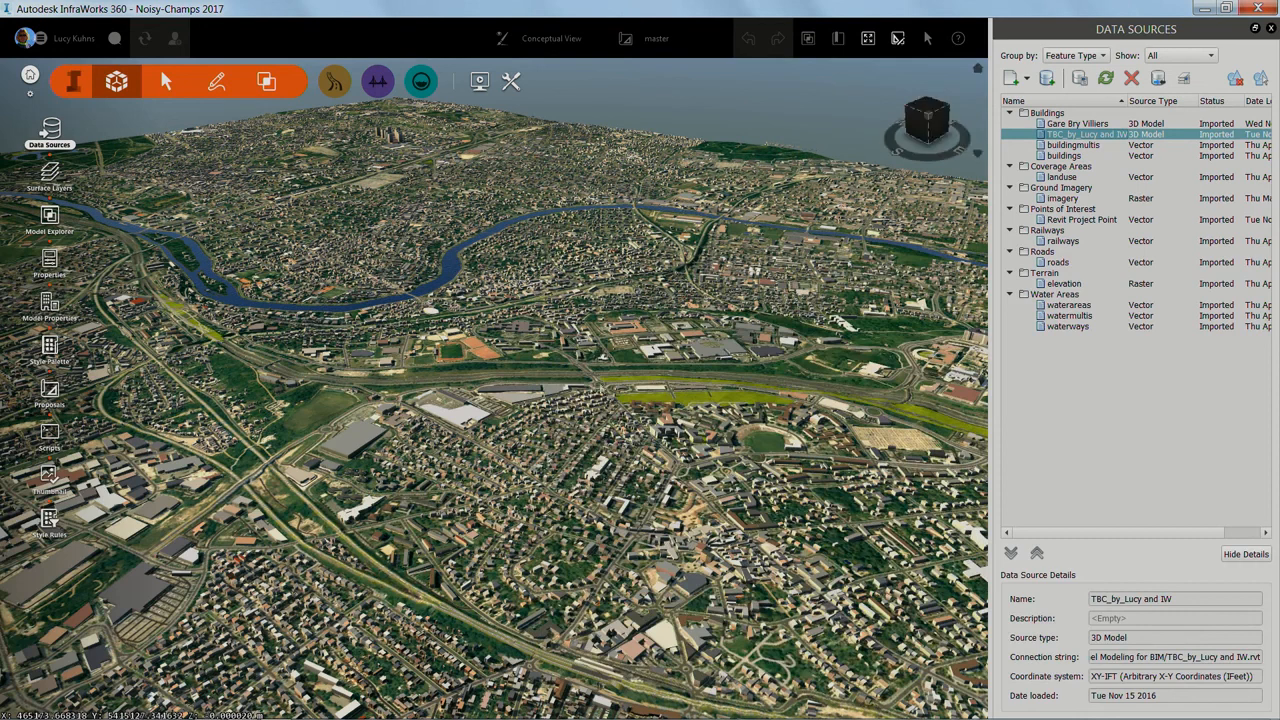
{"action": "left_click_drag", "start_coordinate": [543, 400], "coordinate": [548, 470]}
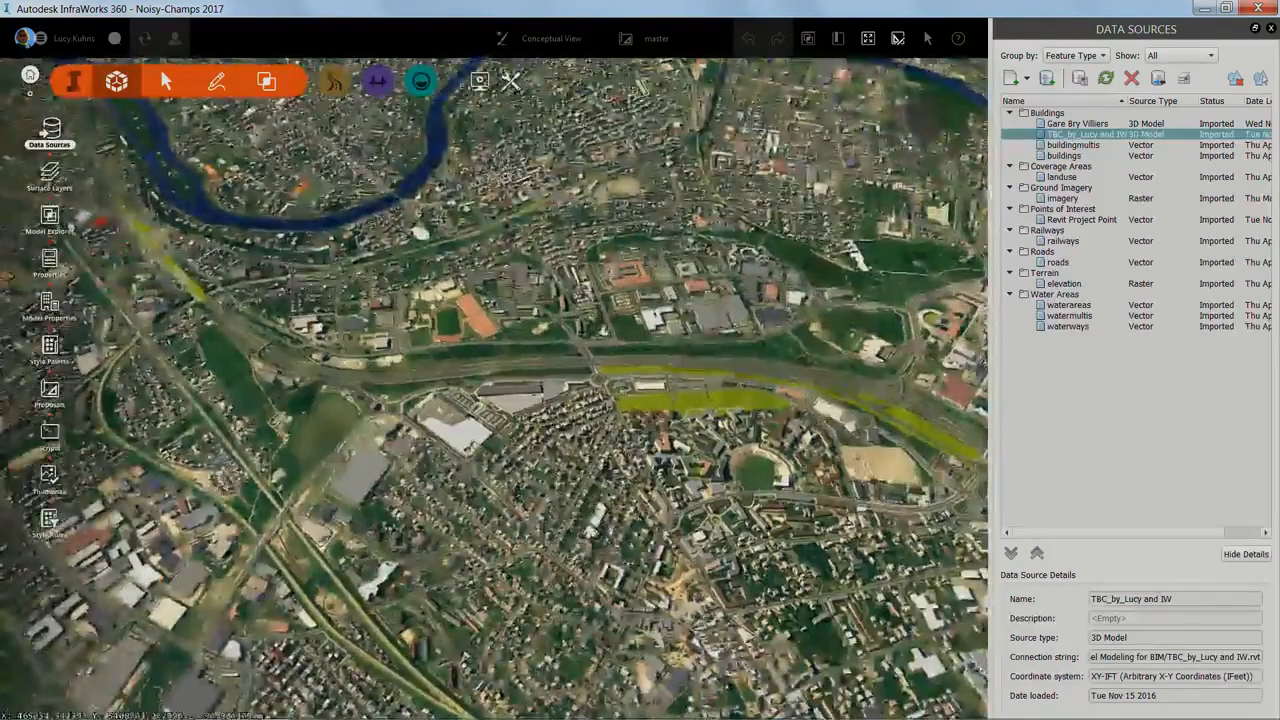
{"action": "left_click", "coordinate": [838, 40]}
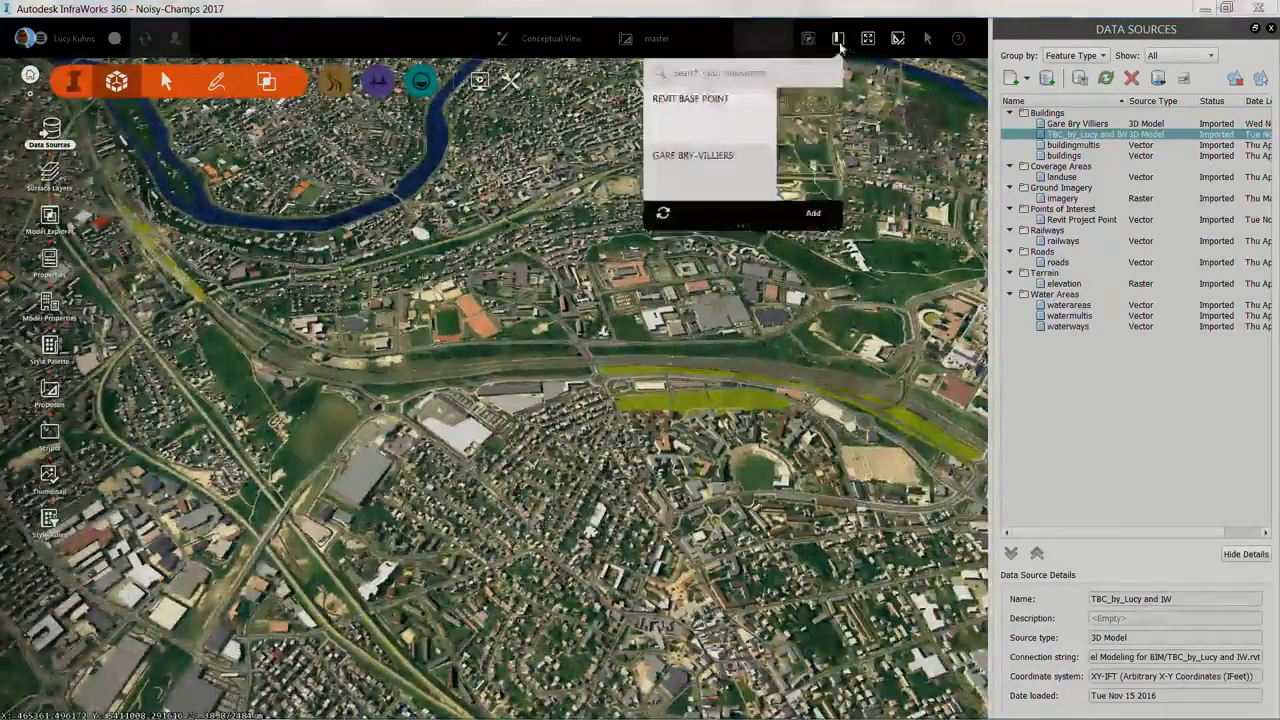
{"action": "left_click", "coordinate": [714, 126]}
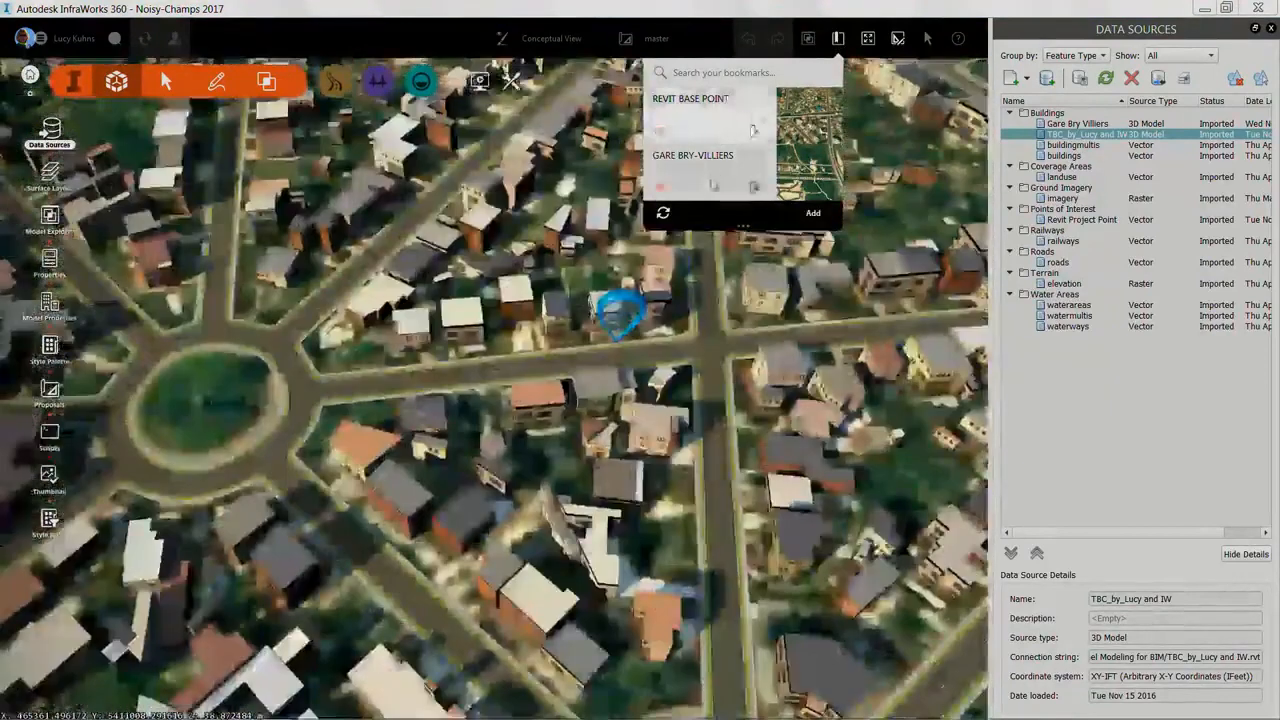
{"action": "left_click", "coordinate": [665, 318]}
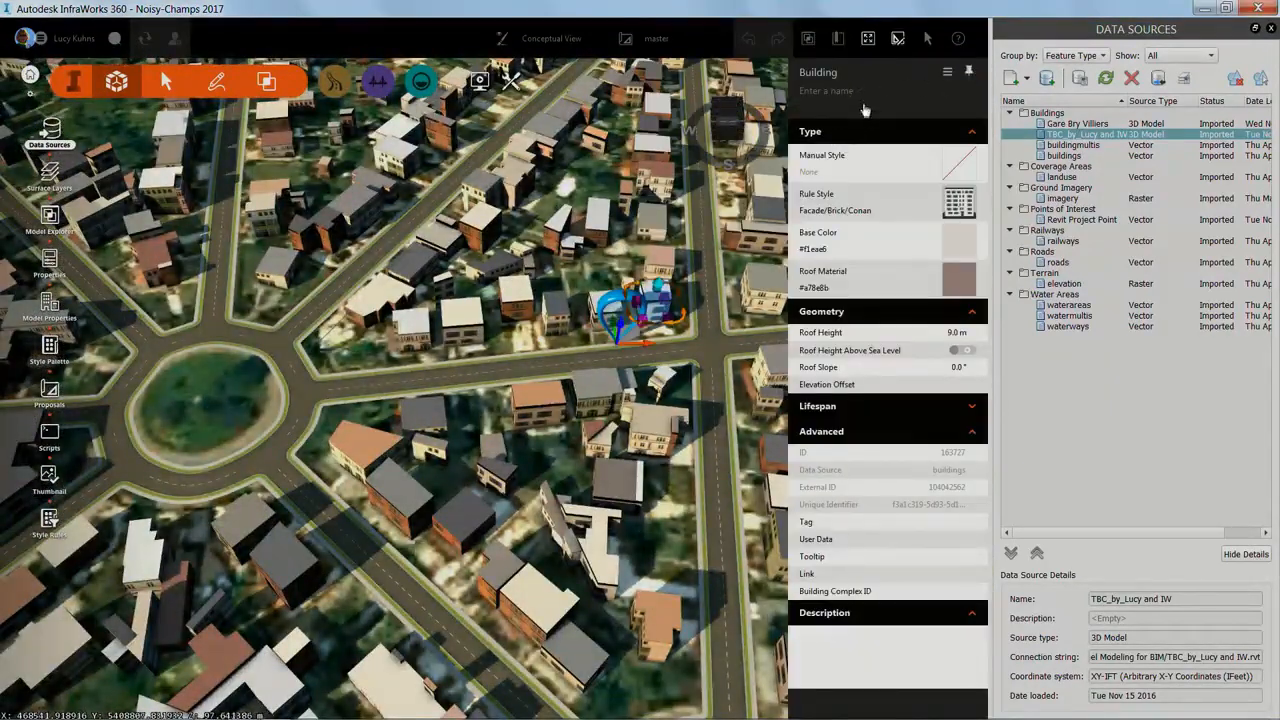
{"action": "key", "text": "Escape"}
Step: Switch to Engineering View and examine the imported tunnel below ground near the Revit base point
{"action": "left_click", "coordinate": [565, 42]}
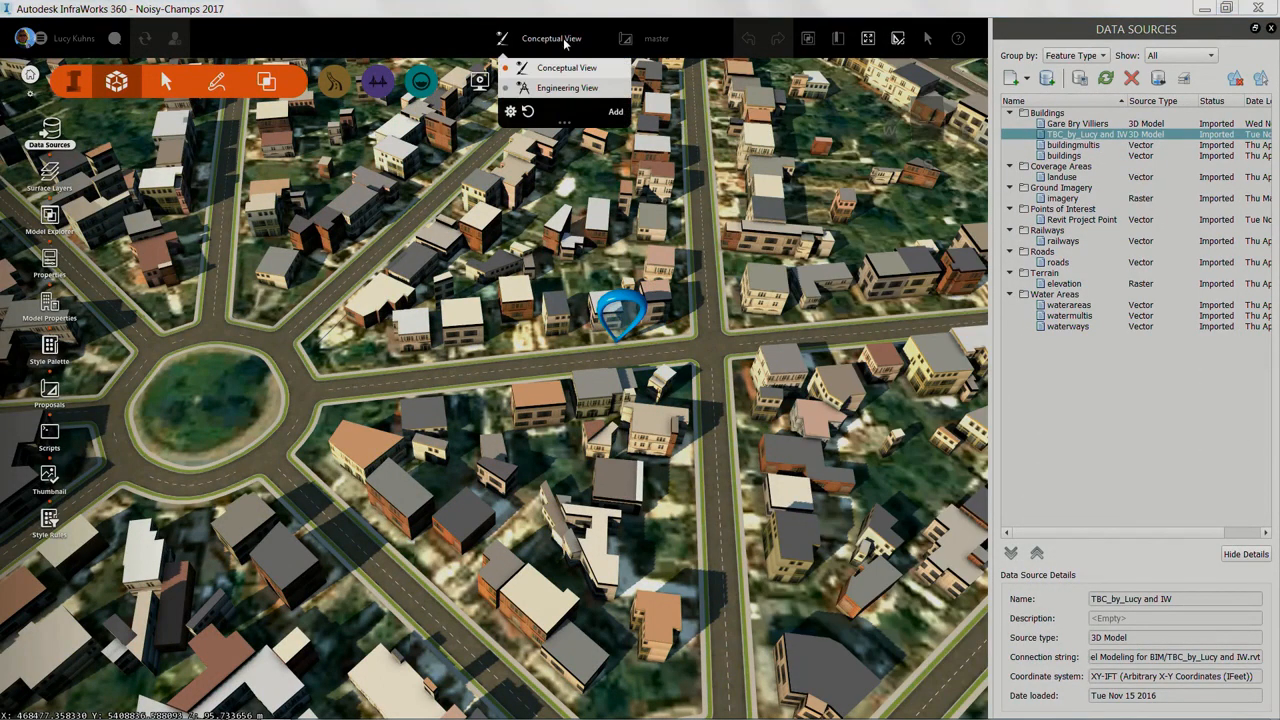
{"action": "left_click", "coordinate": [566, 88]}
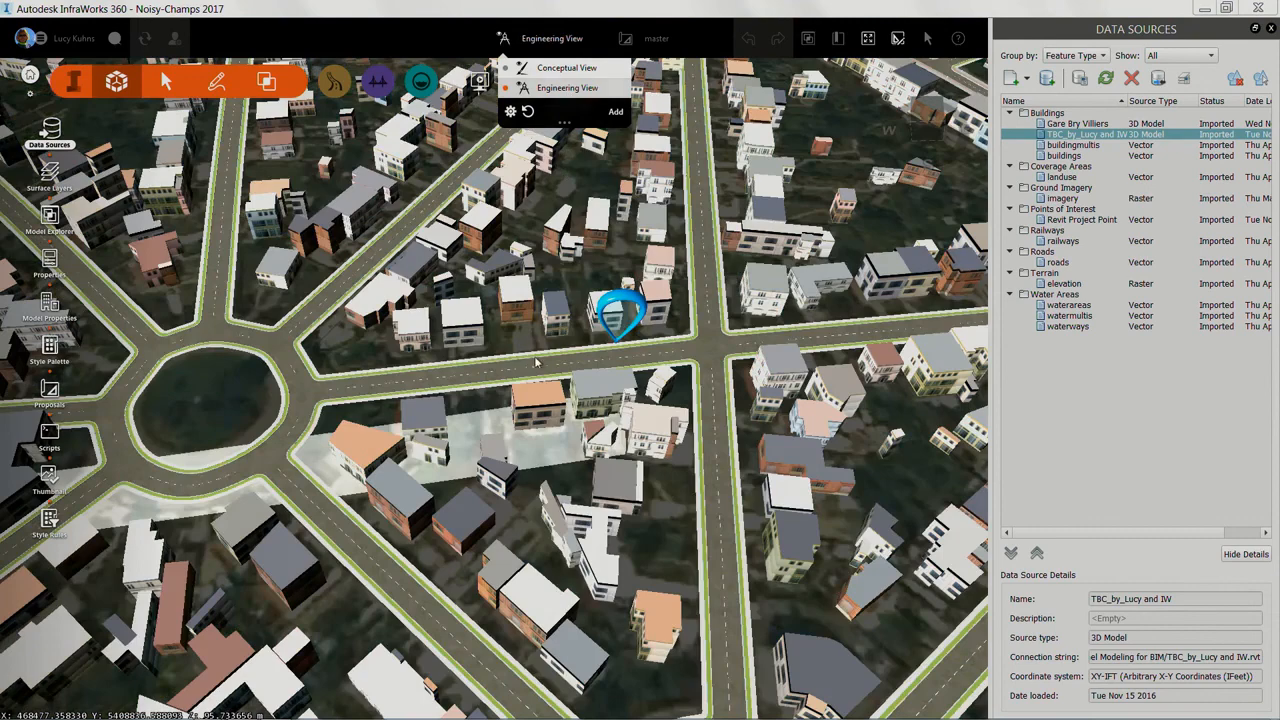
{"action": "left_click_drag", "start_coordinate": [532, 363], "coordinate": [545, 318]}
{"action": "scroll", "coordinate": [503, 430], "scroll_direction": "up", "scroll_amount": 10}
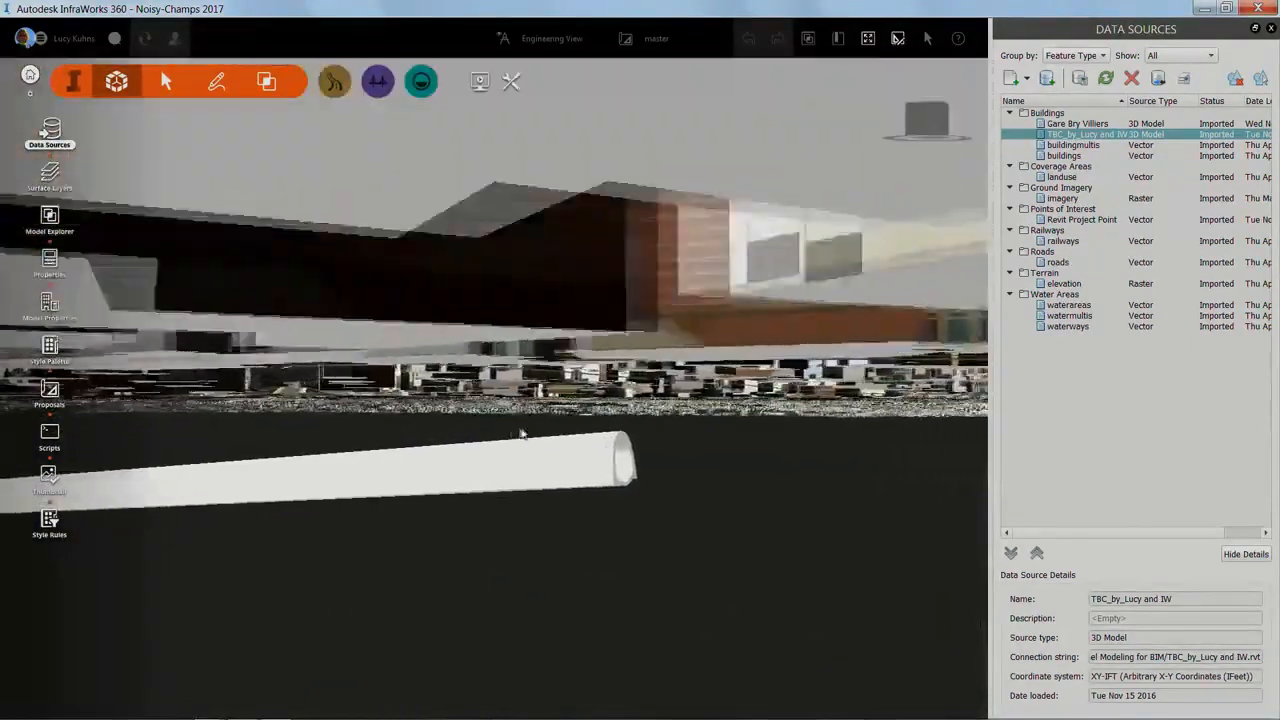
{"action": "scroll", "coordinate": [557, 446], "scroll_direction": "down", "scroll_amount": 3}
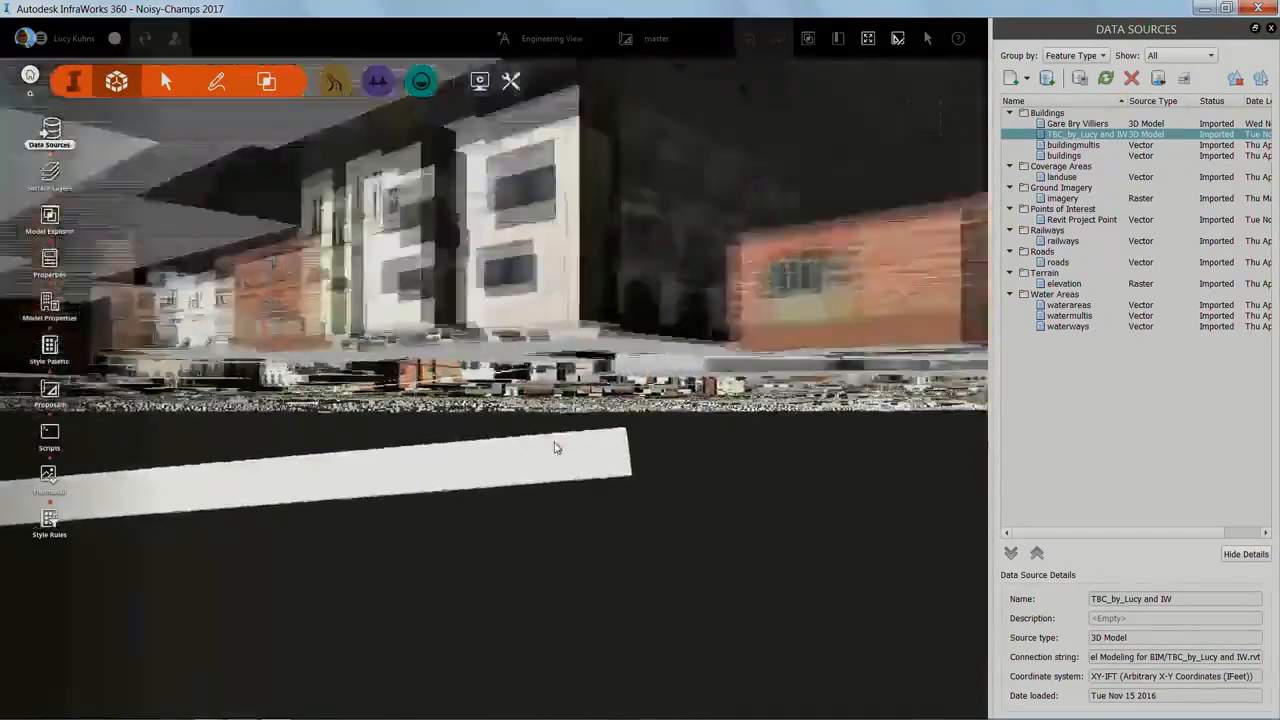
{"action": "scroll", "coordinate": [558, 445], "scroll_direction": "down", "scroll_amount": 5}
{"action": "scroll", "coordinate": [352, 440], "scroll_direction": "up", "scroll_amount": 6}
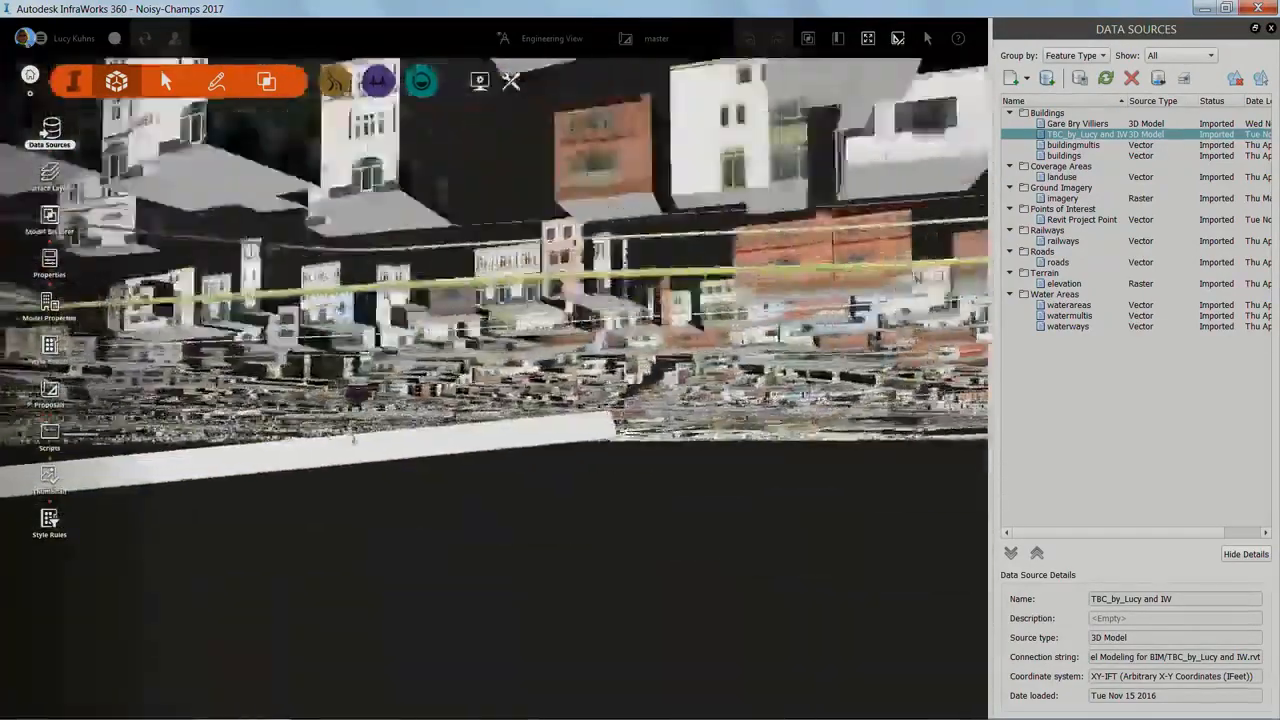
{"action": "left_click_drag", "start_coordinate": [431, 444], "coordinate": [526, 445]}
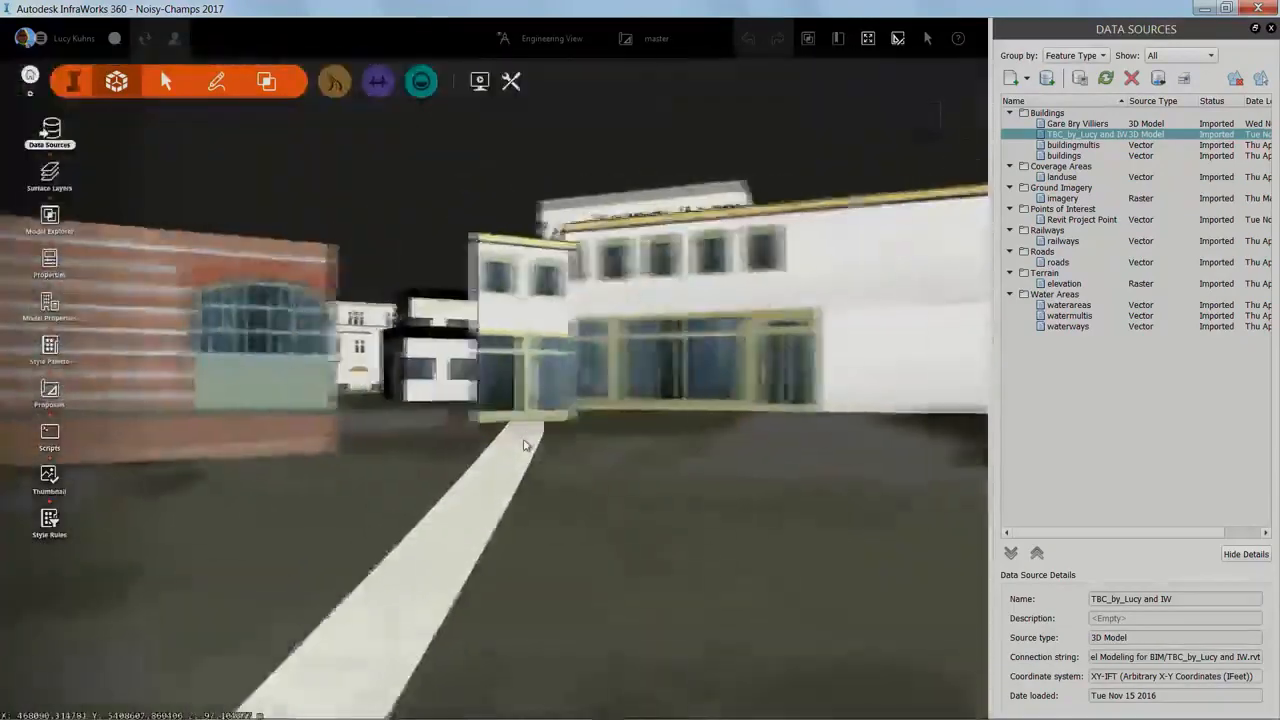
{"action": "scroll", "coordinate": [524, 445], "scroll_direction": "down", "scroll_amount": 10}
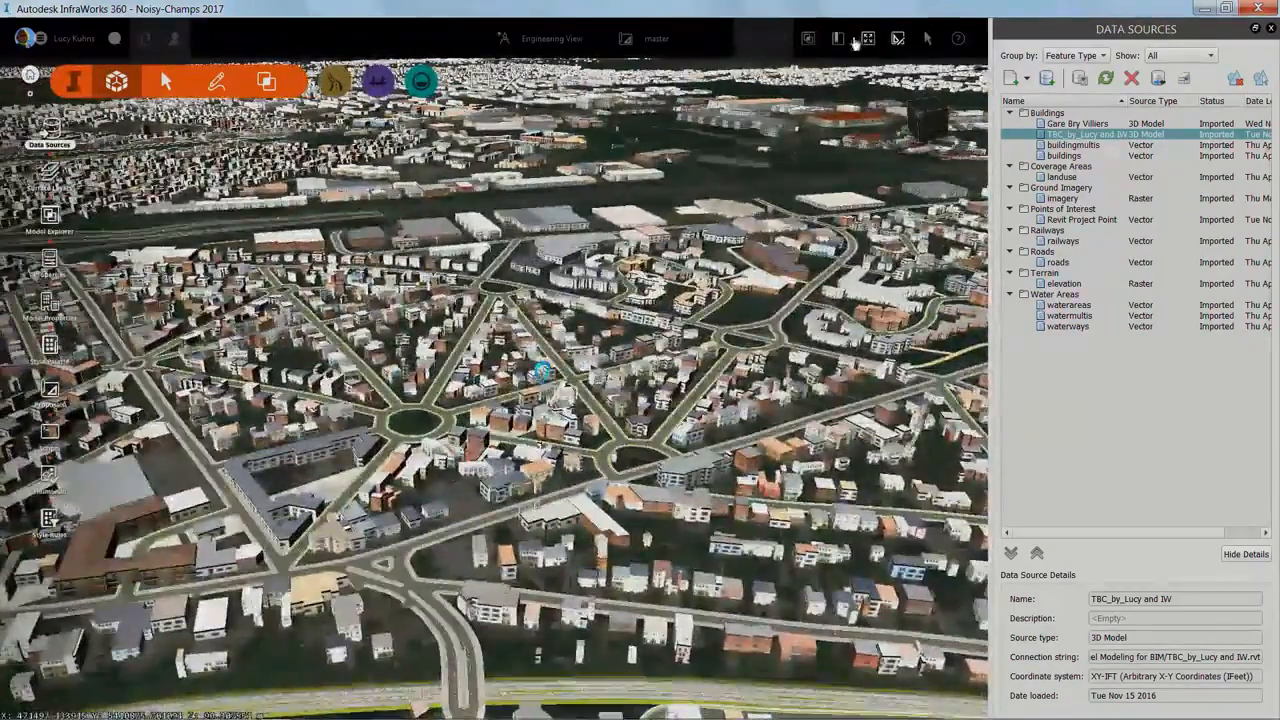
Step: Go to the GARE BRY-VILLIERS bookmark and examine the station model and its tunnel connections from above and below ground
{"action": "left_click", "coordinate": [838, 39]}
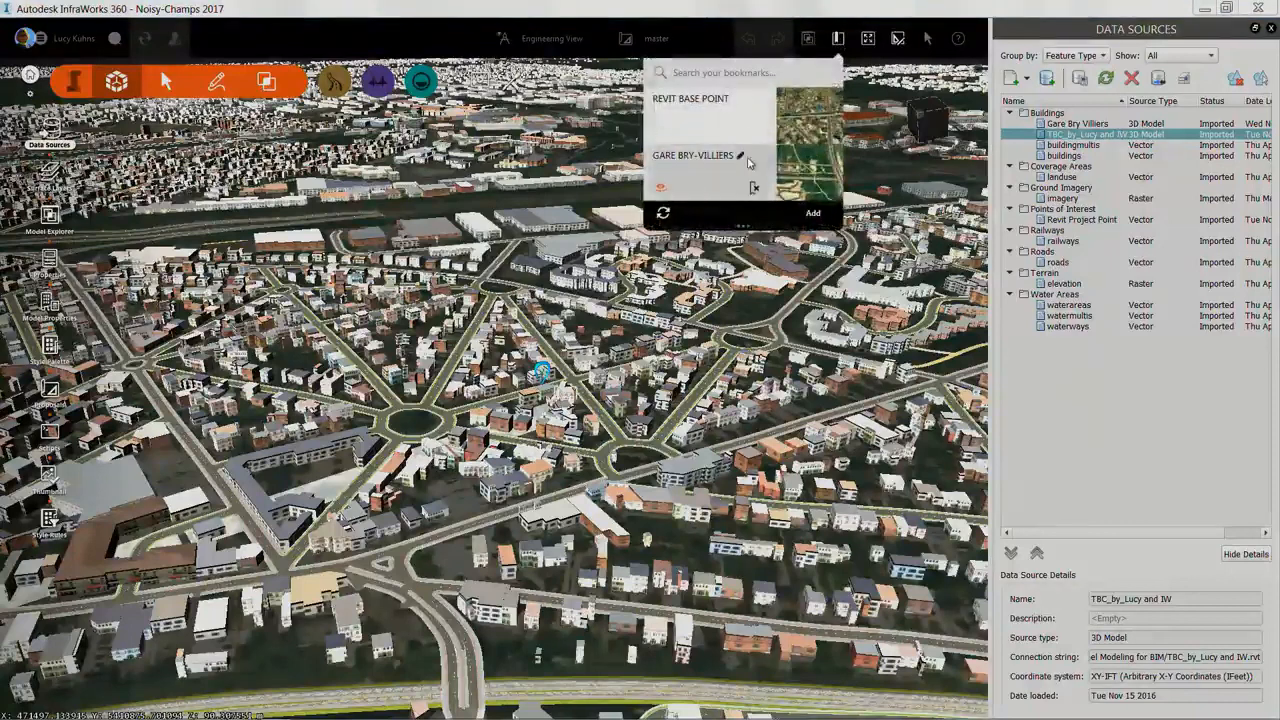
{"action": "left_click", "coordinate": [749, 160]}
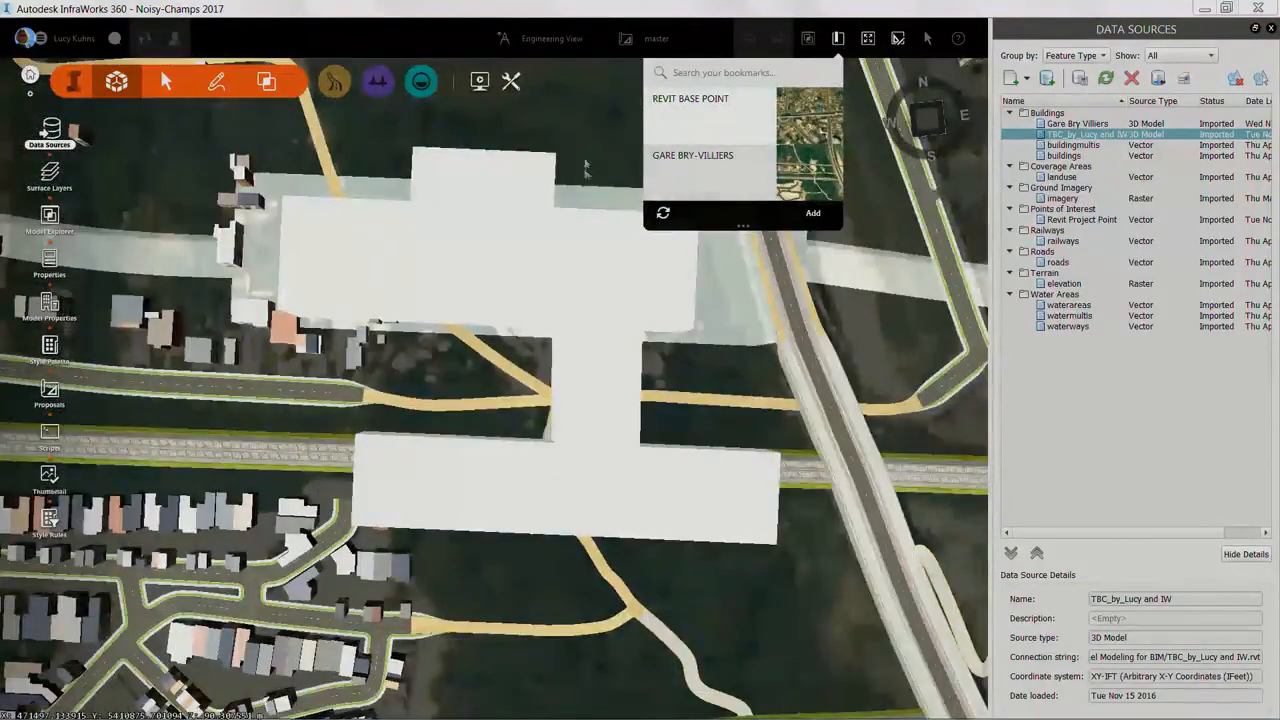
{"action": "left_click", "coordinate": [587, 152]}
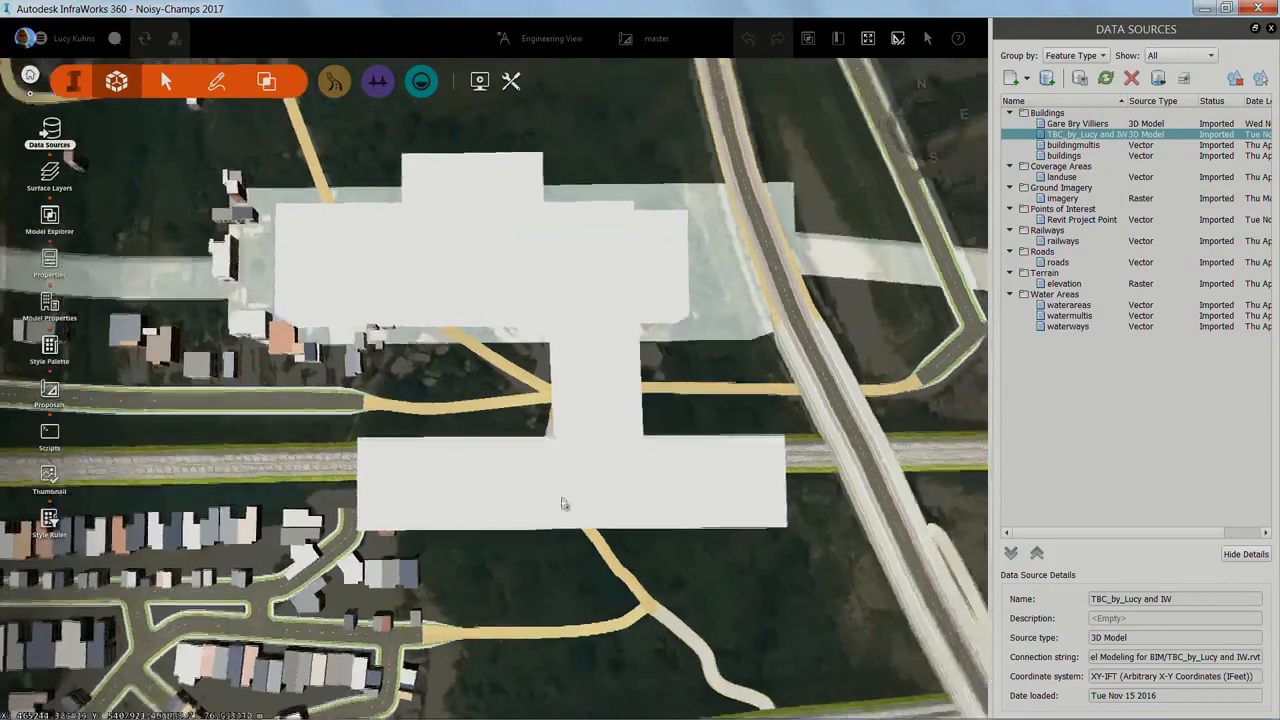
{"action": "left_click_drag", "start_coordinate": [563, 503], "coordinate": [562, 413], "text": "shift"}
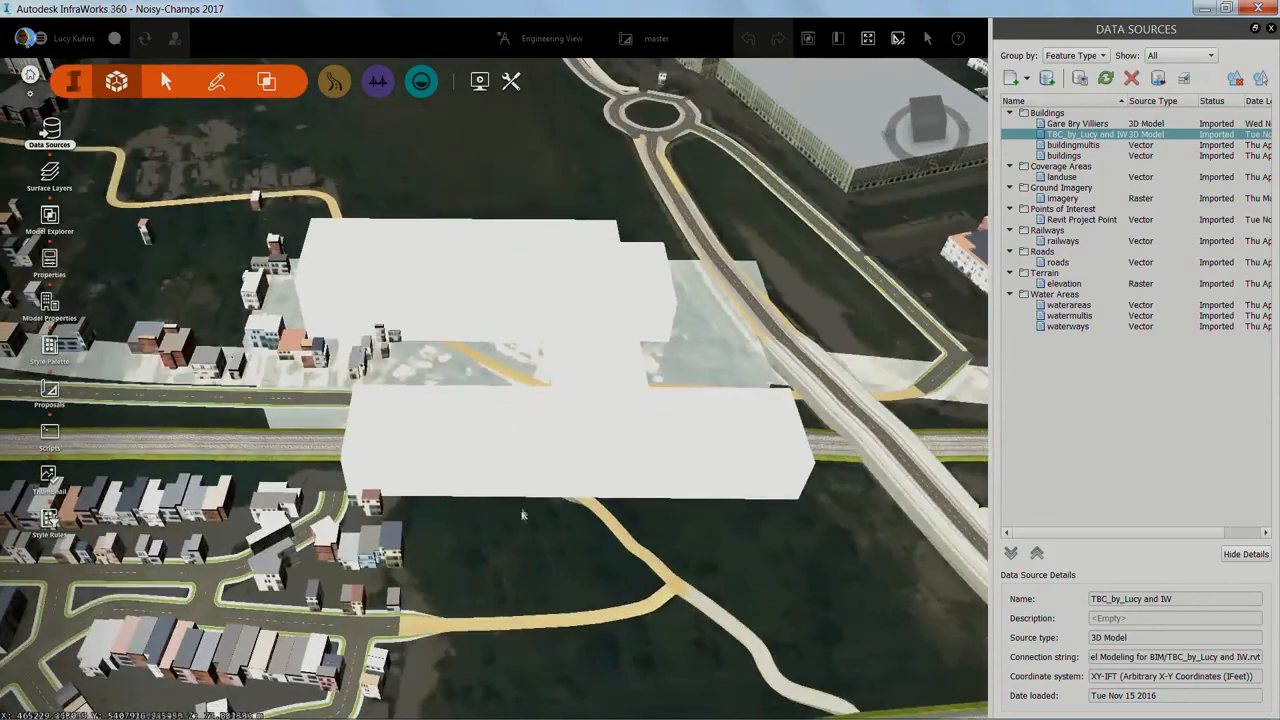
{"action": "left_click_drag", "start_coordinate": [514, 535], "coordinate": [340, 410], "text": "shift"}
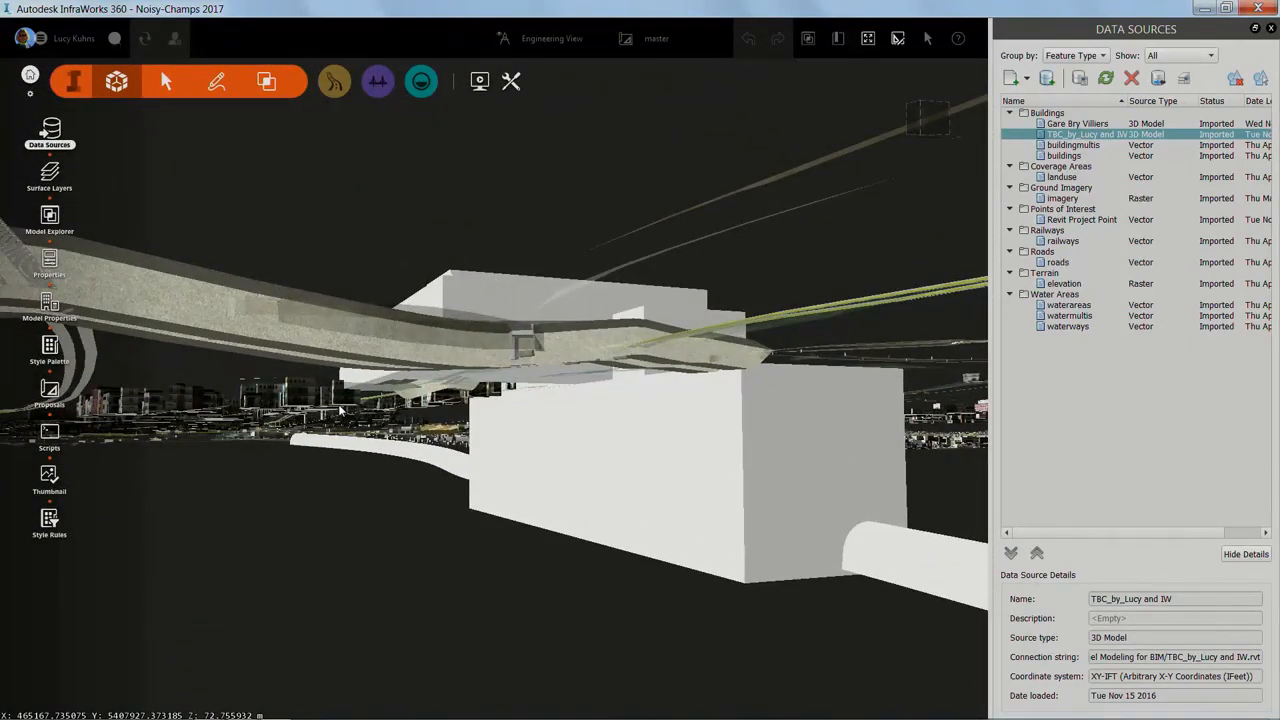